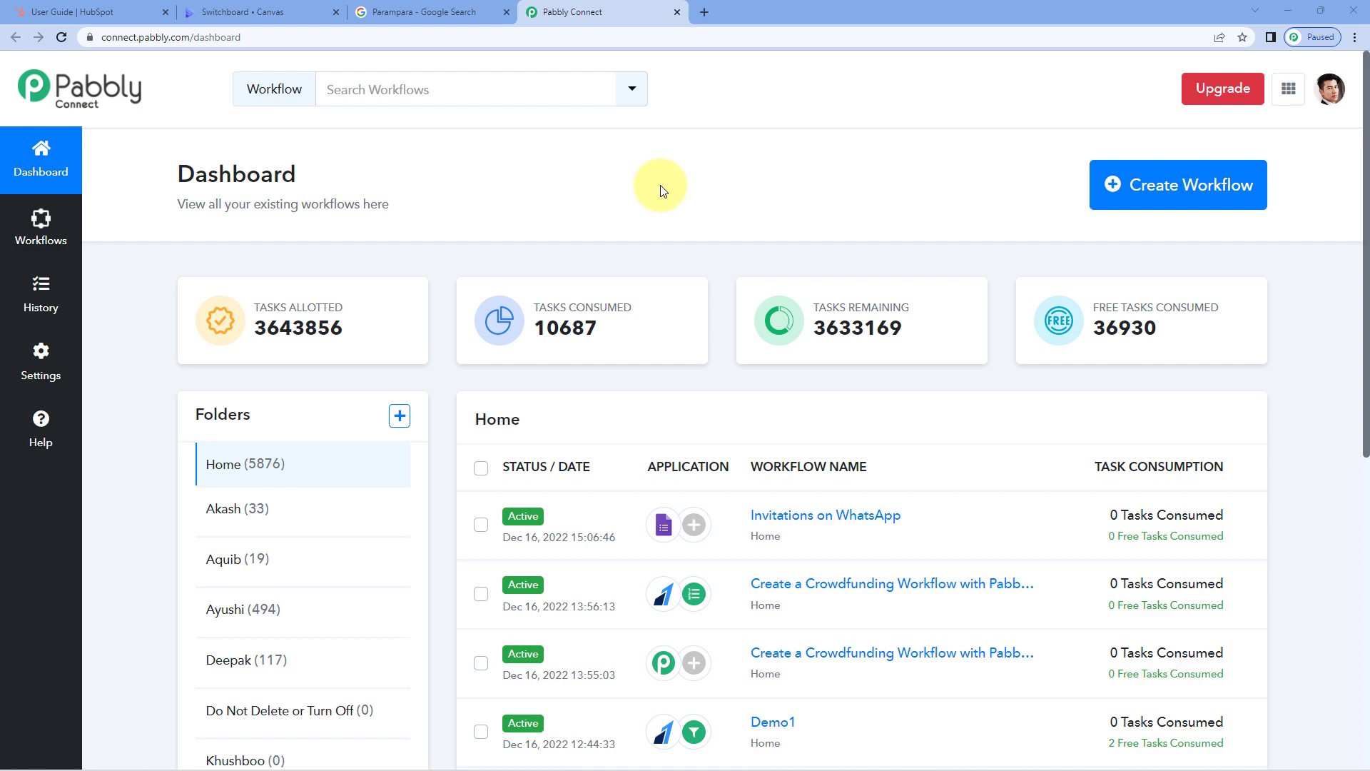
# - Create a workflow named "HubSpot to Switchboard to Google My Business"
pyautogui.click(1098, 190)
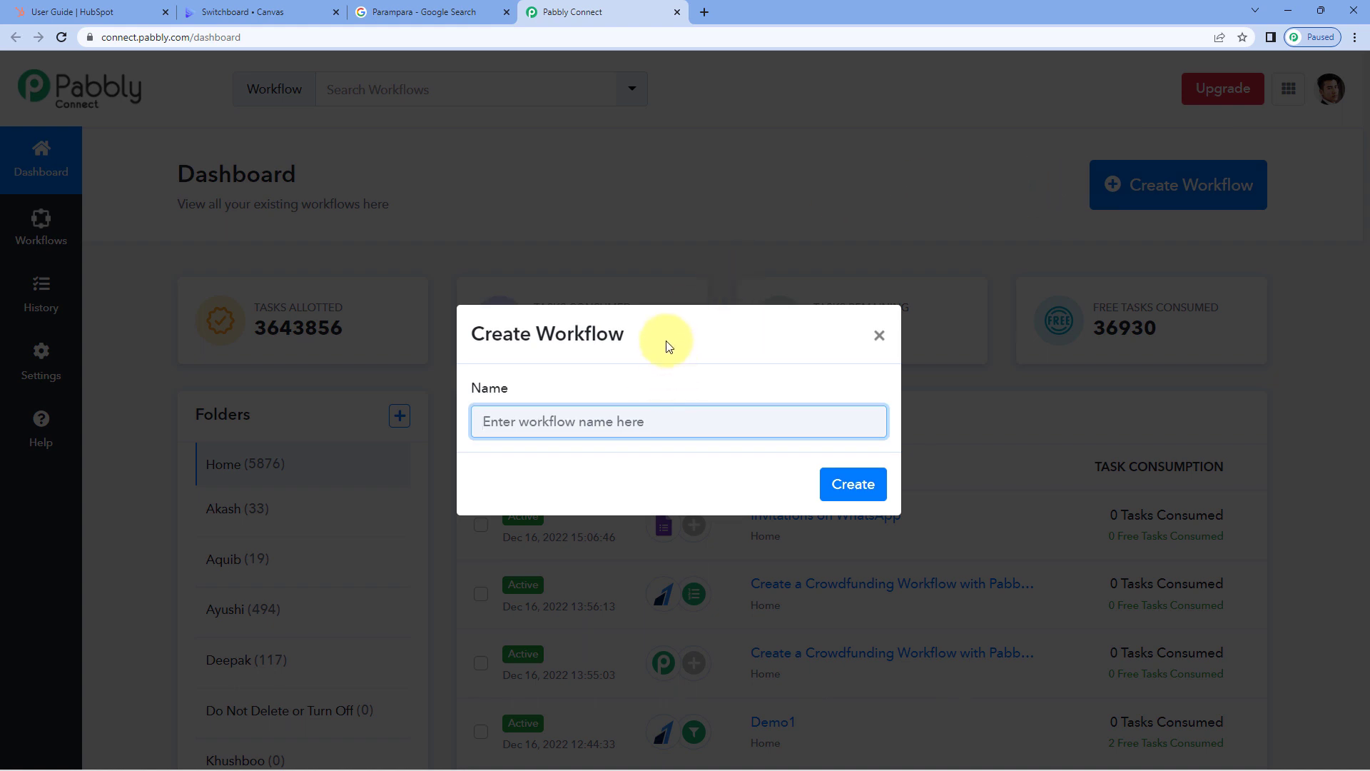
pyautogui.write('HubSpot to Switchboard to G')
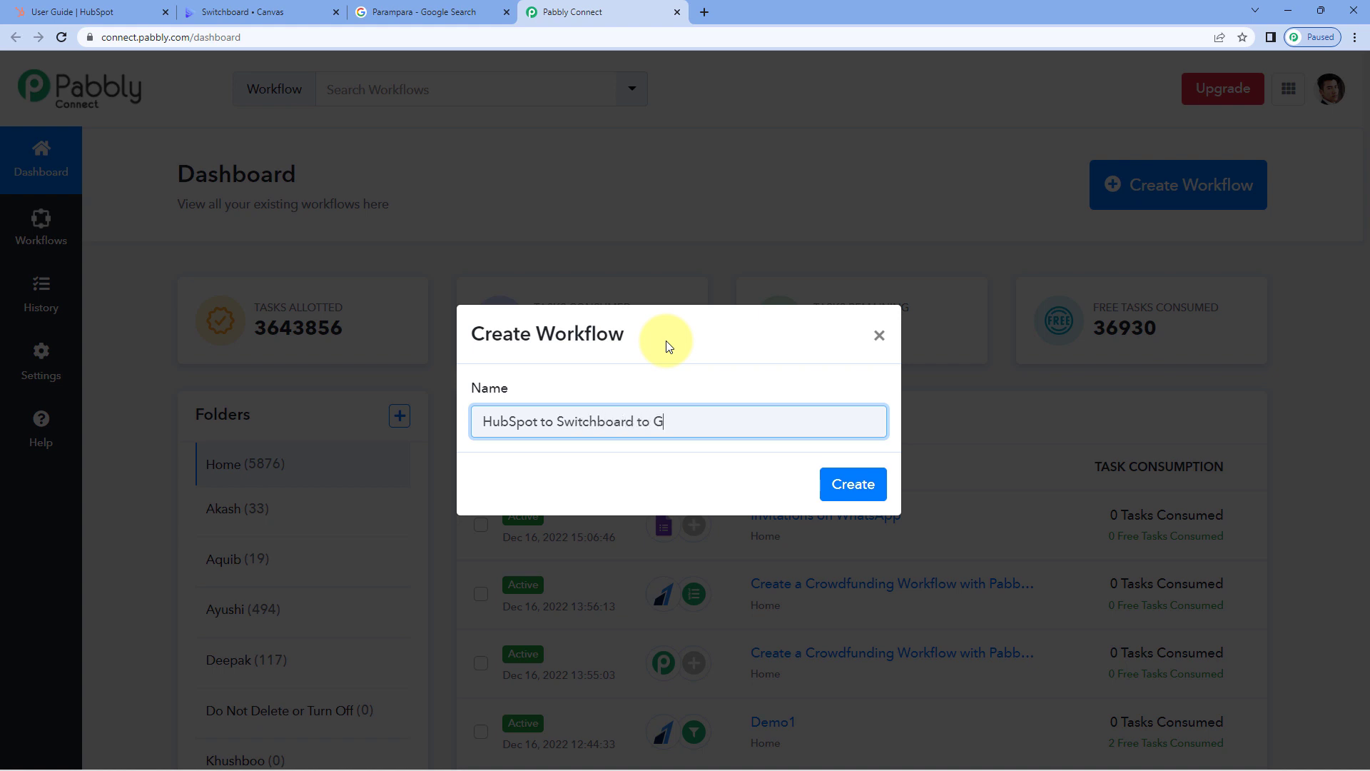
pyautogui.write('ogl')
pyautogui.press('BackSpace')
pyautogui.write('Business')
pyautogui.click(834, 484)
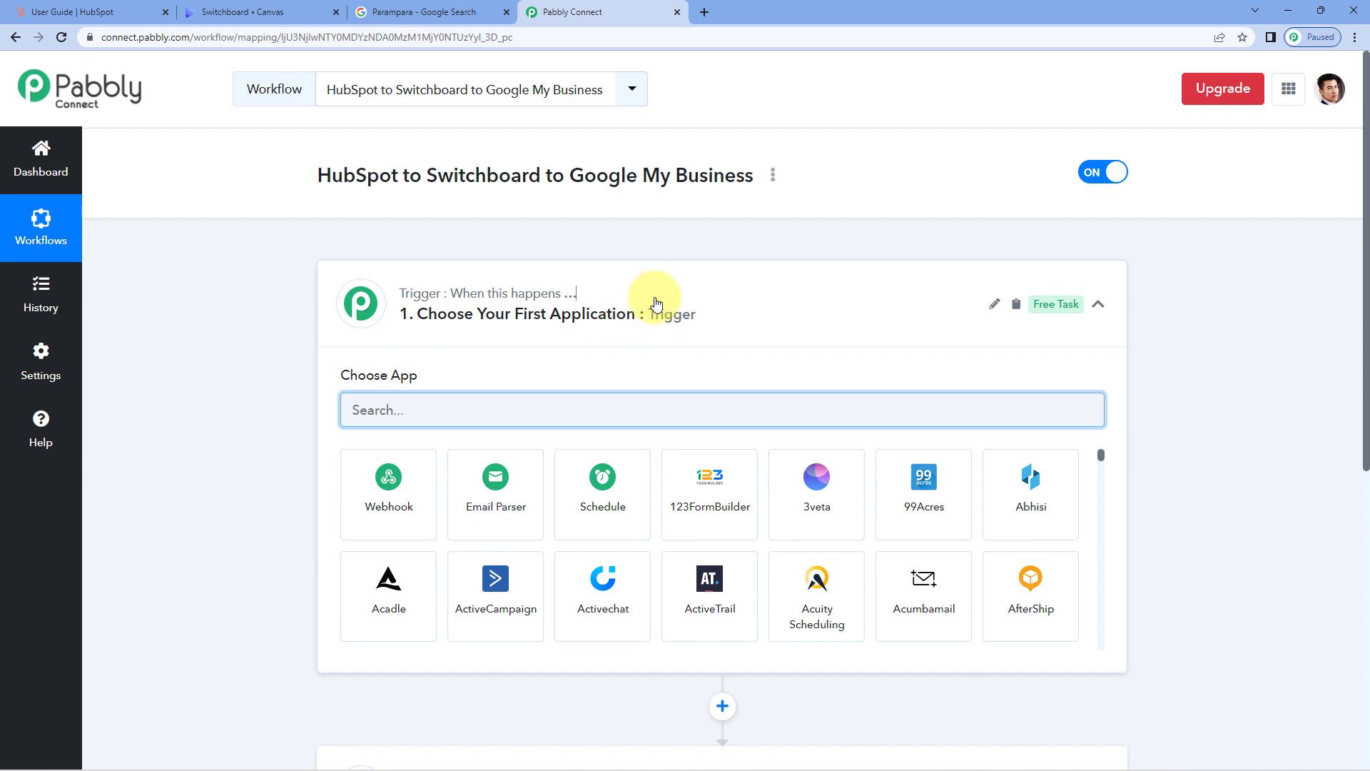
# - Review the workflow's trigger and action blocks, then check the Switchboard templates page and the Parampara business profile on Google
pyautogui.click(656, 302)
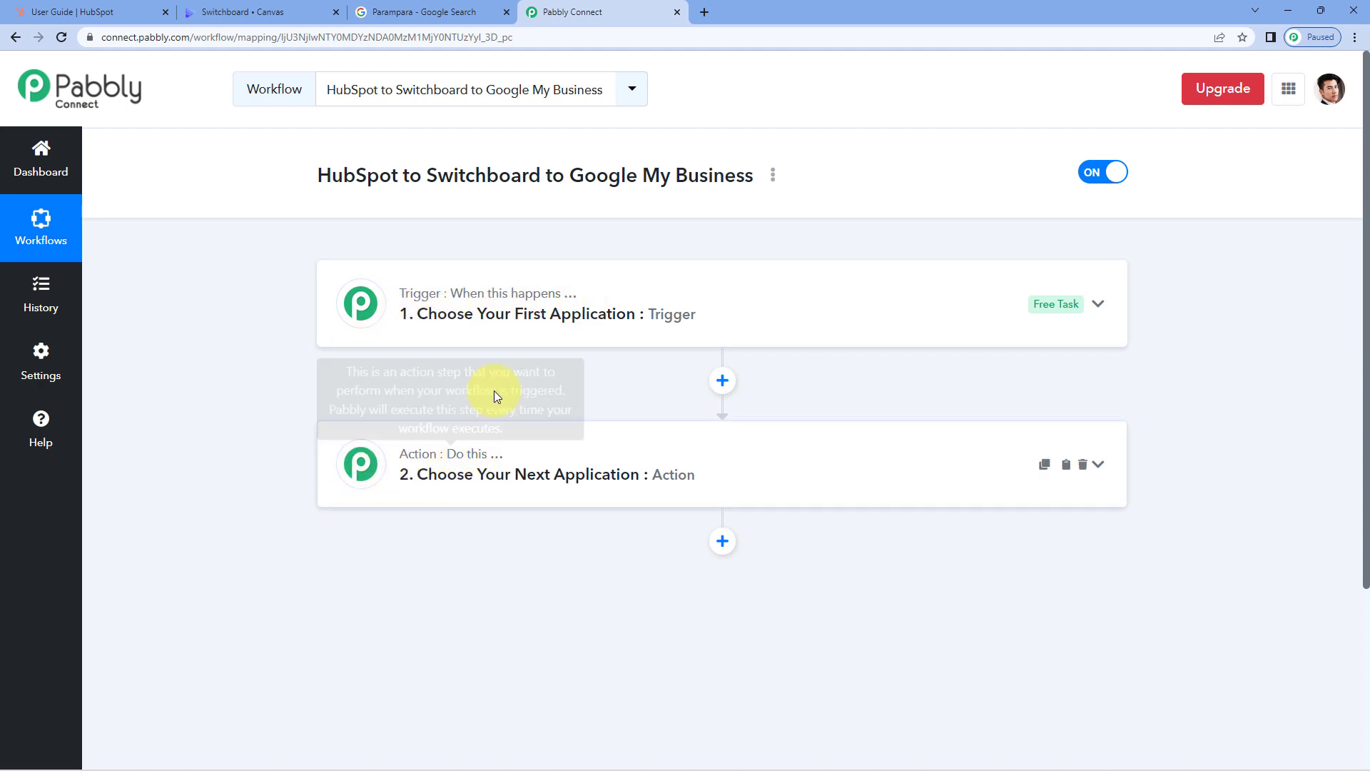
pyautogui.click(691, 296)
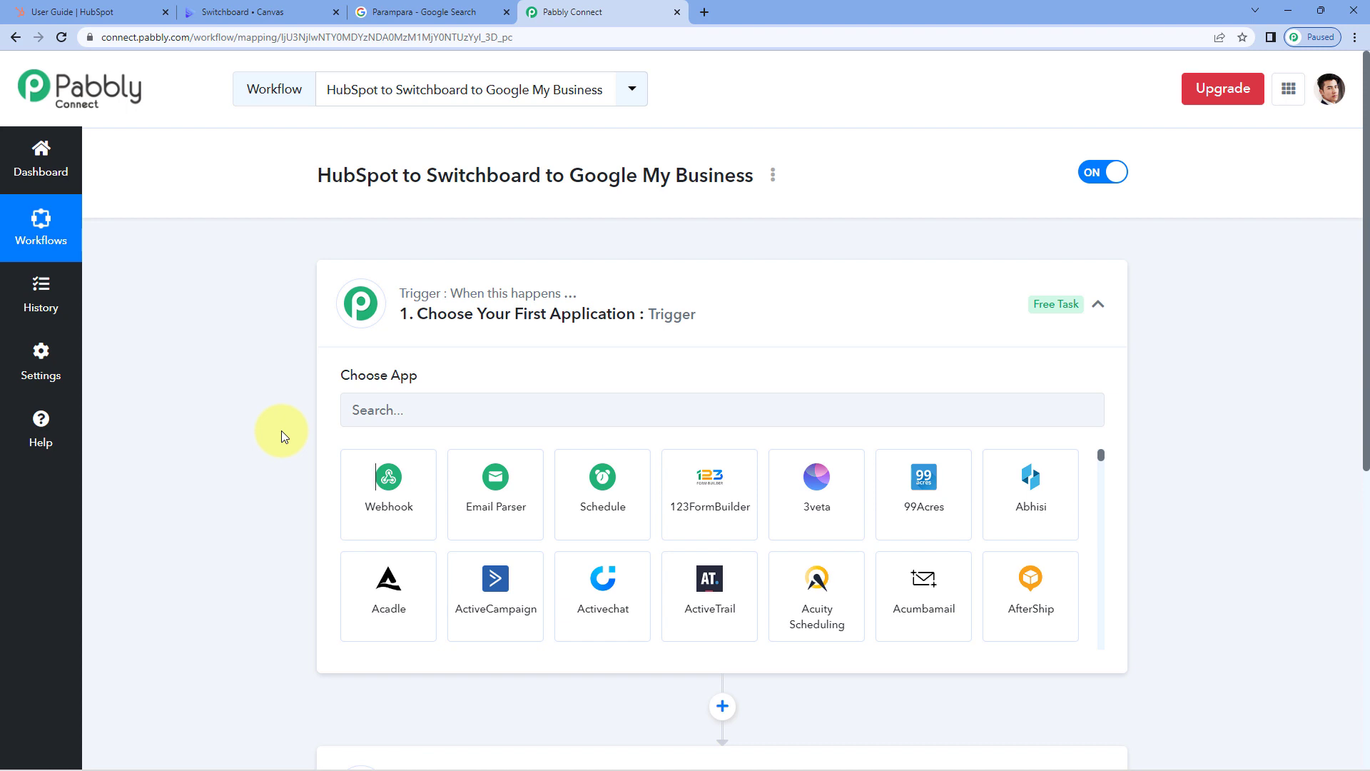
pyautogui.click(237, 6)
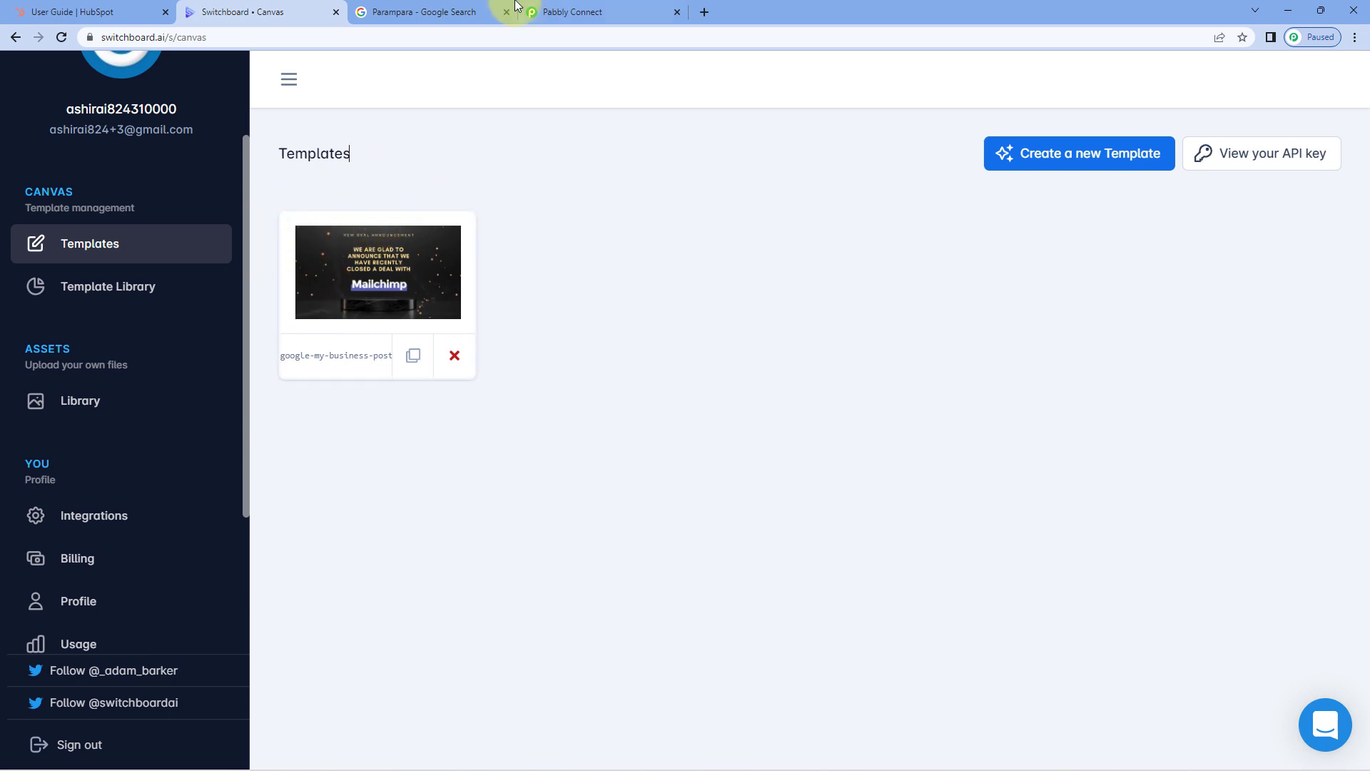
pyautogui.click(464, 8)
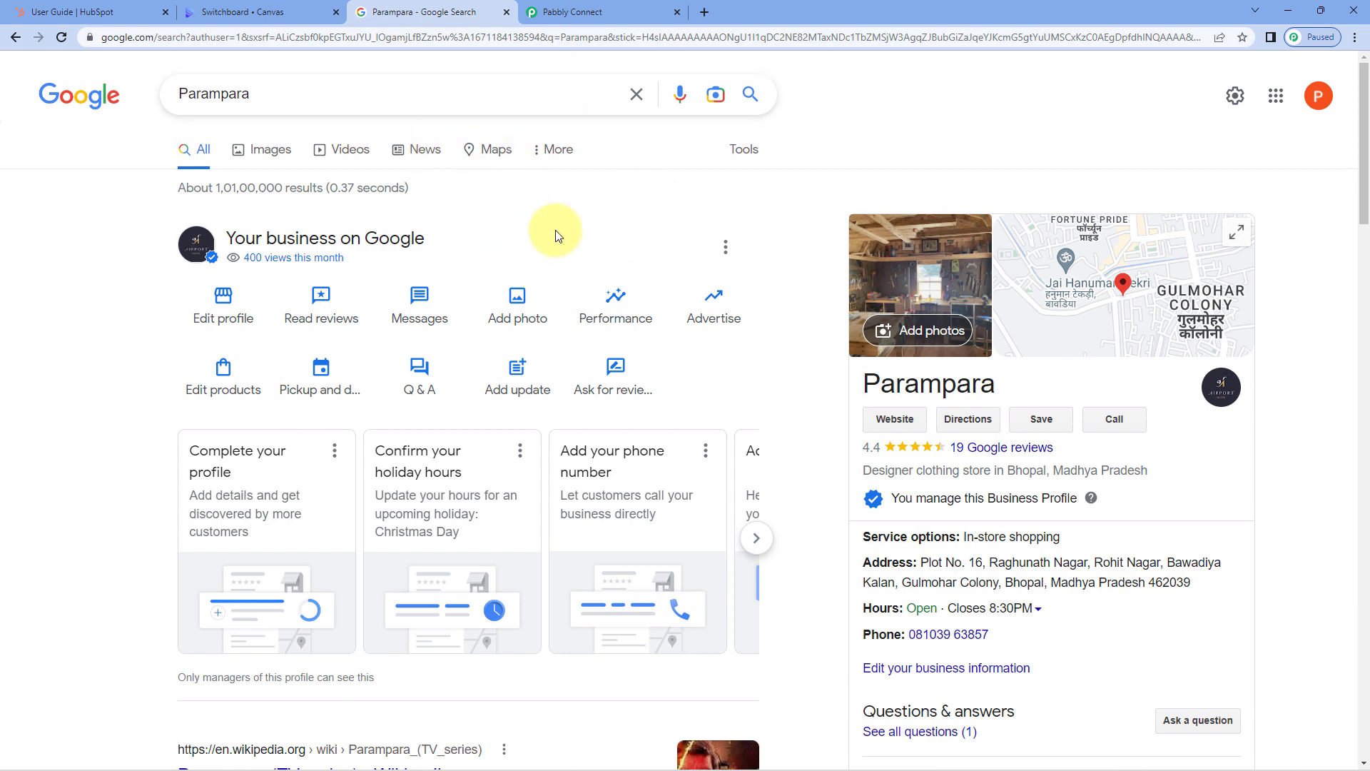
pyautogui.click(581, 12)
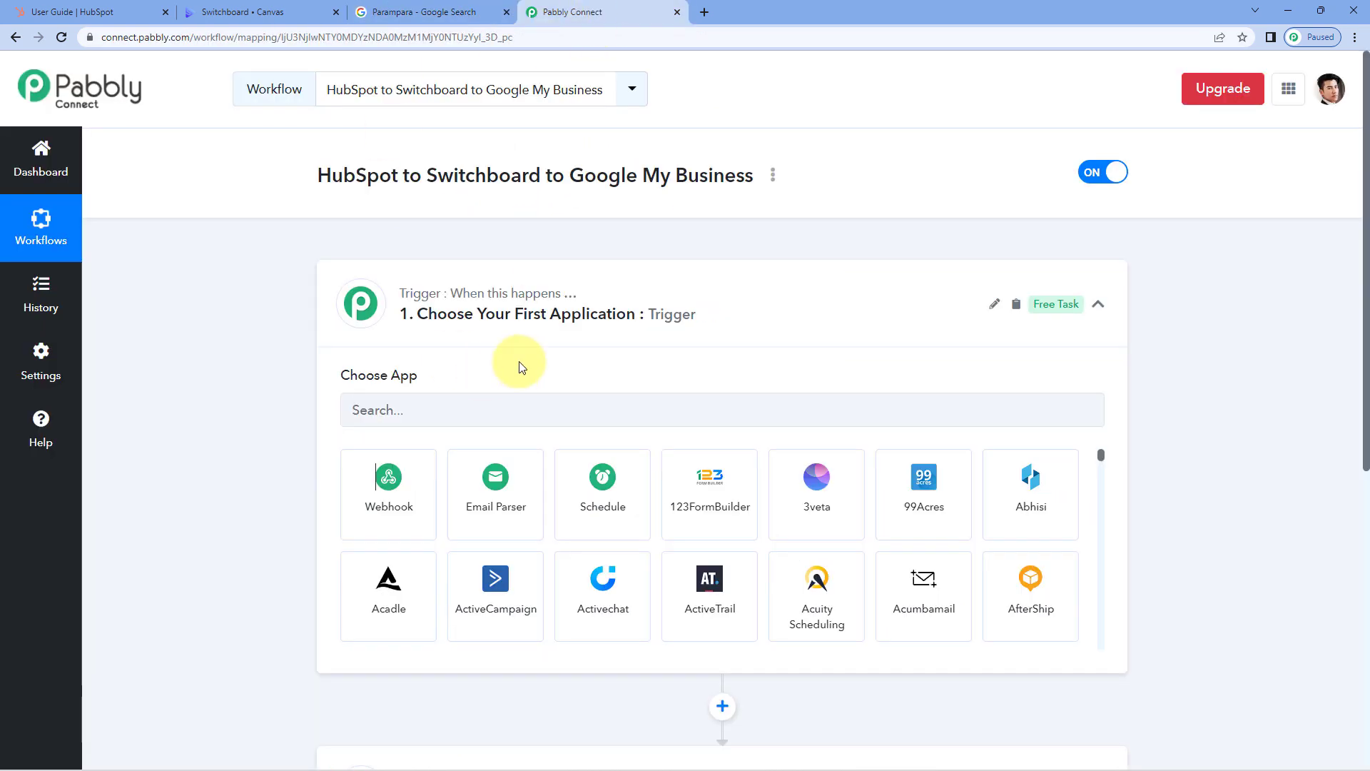
# - Set HubSpot CRM as the workflow's trigger app with the Deal Updated trigger event
pyautogui.scroll(-1, 243, 360)
pyautogui.click(454, 337)
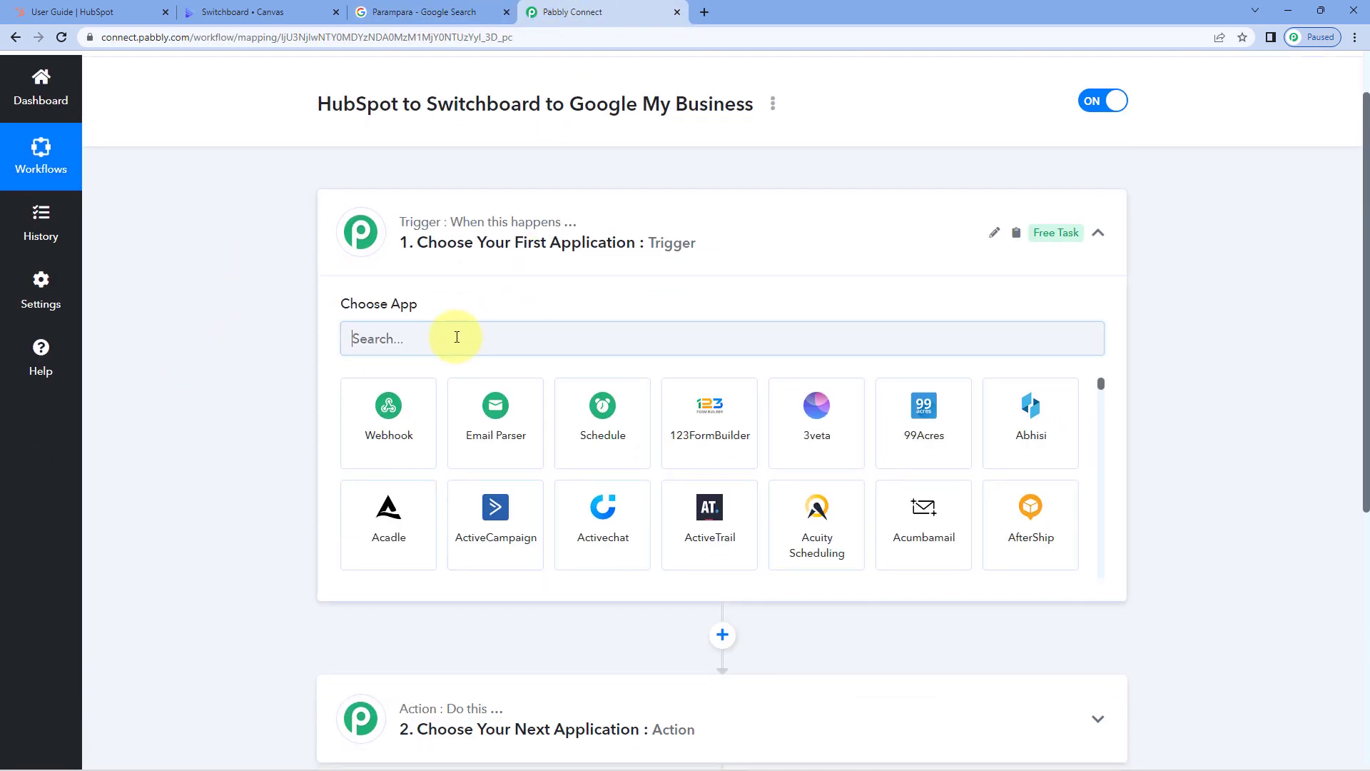
pyautogui.write('HubSpot')
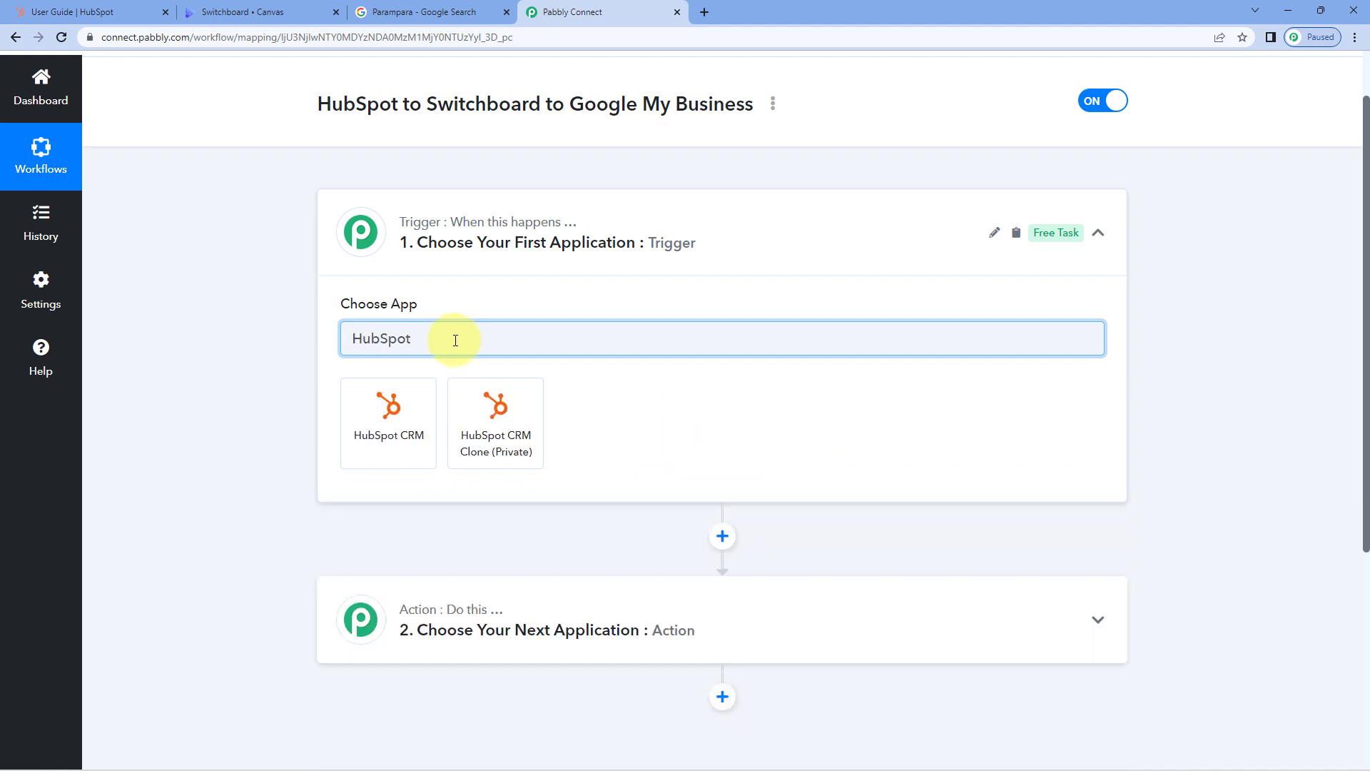
pyautogui.click(428, 397)
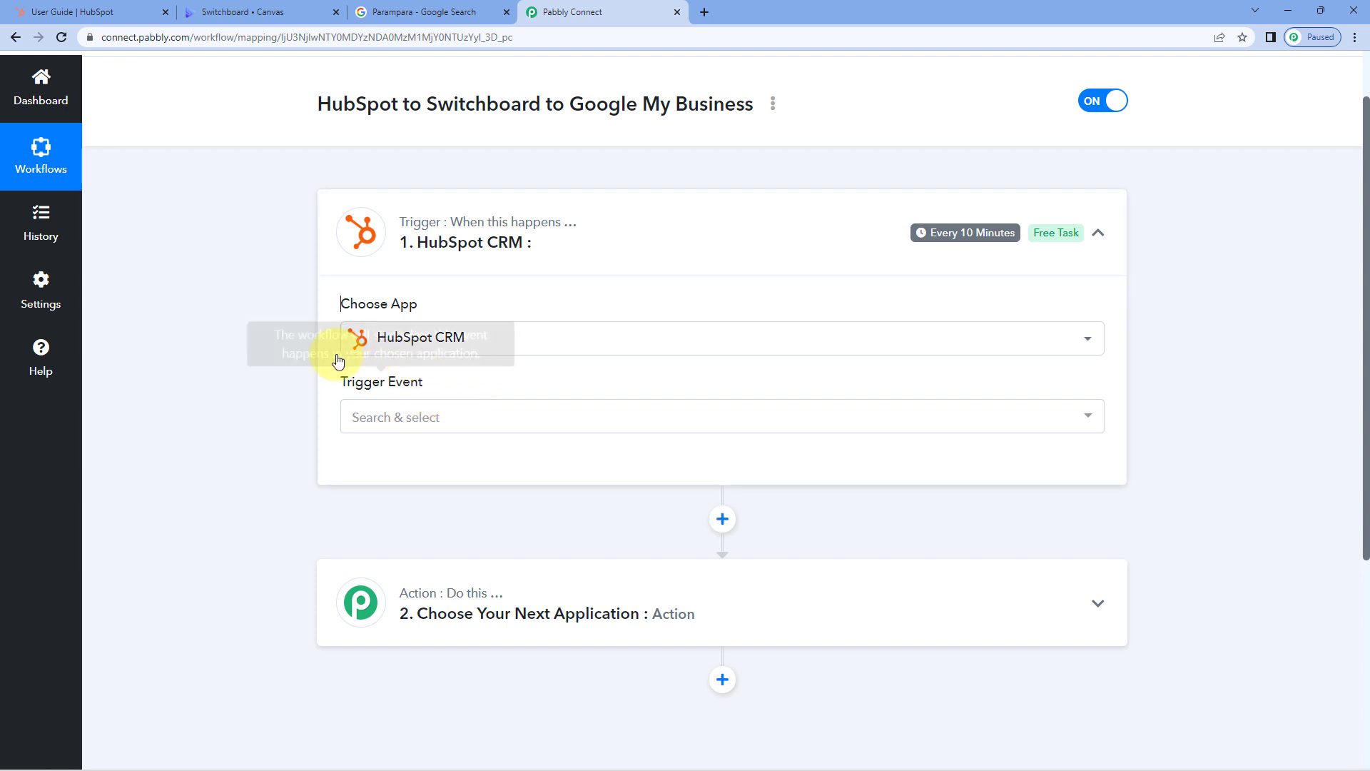
pyautogui.click(473, 418)
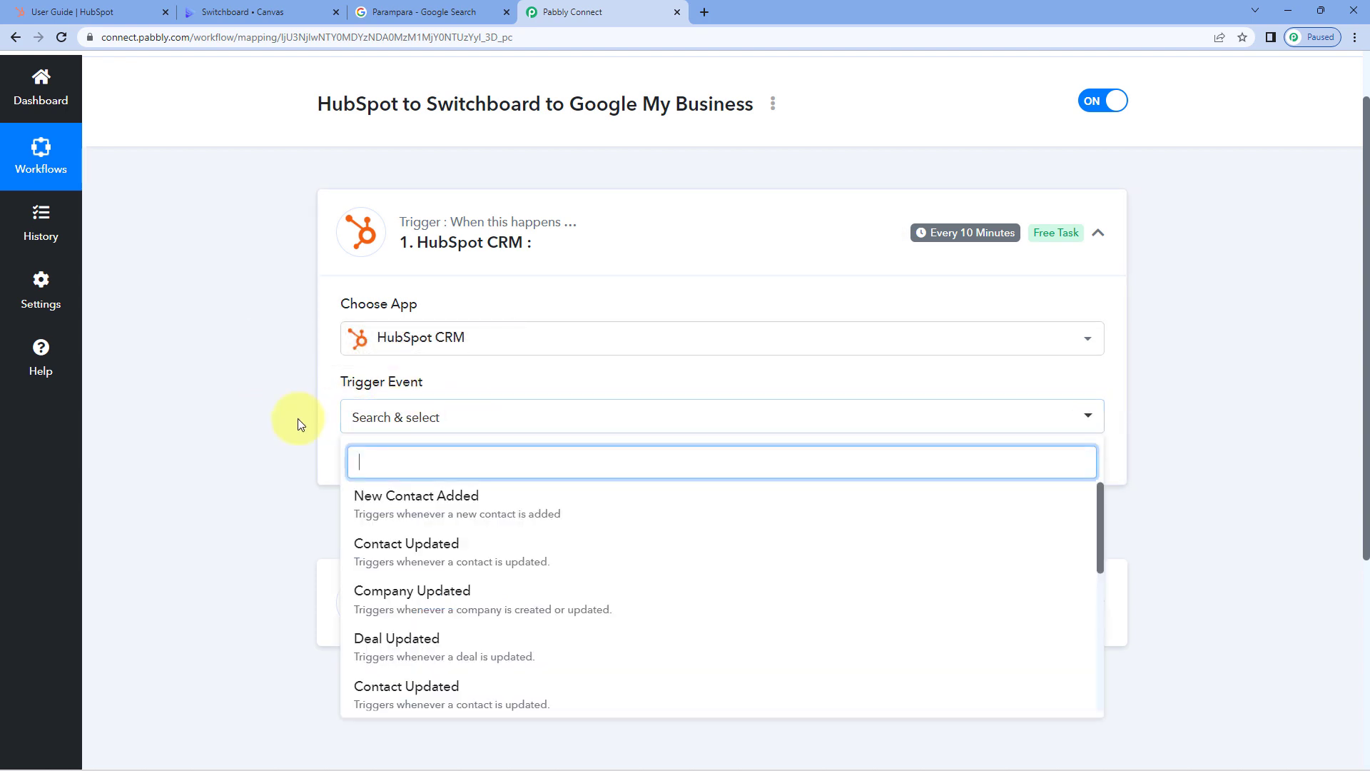
pyautogui.scroll(-2, 297, 418)
pyautogui.scroll(-1, 428, 396)
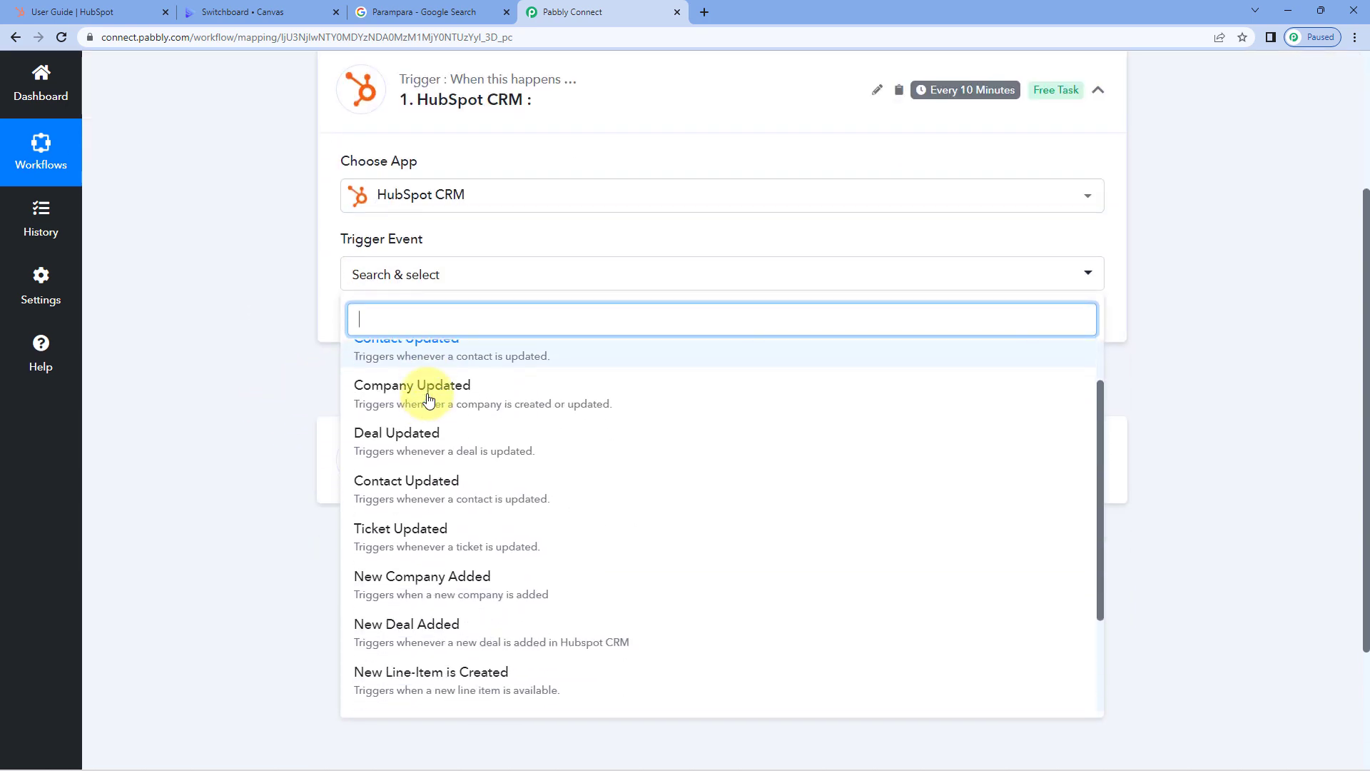
pyautogui.click(462, 431)
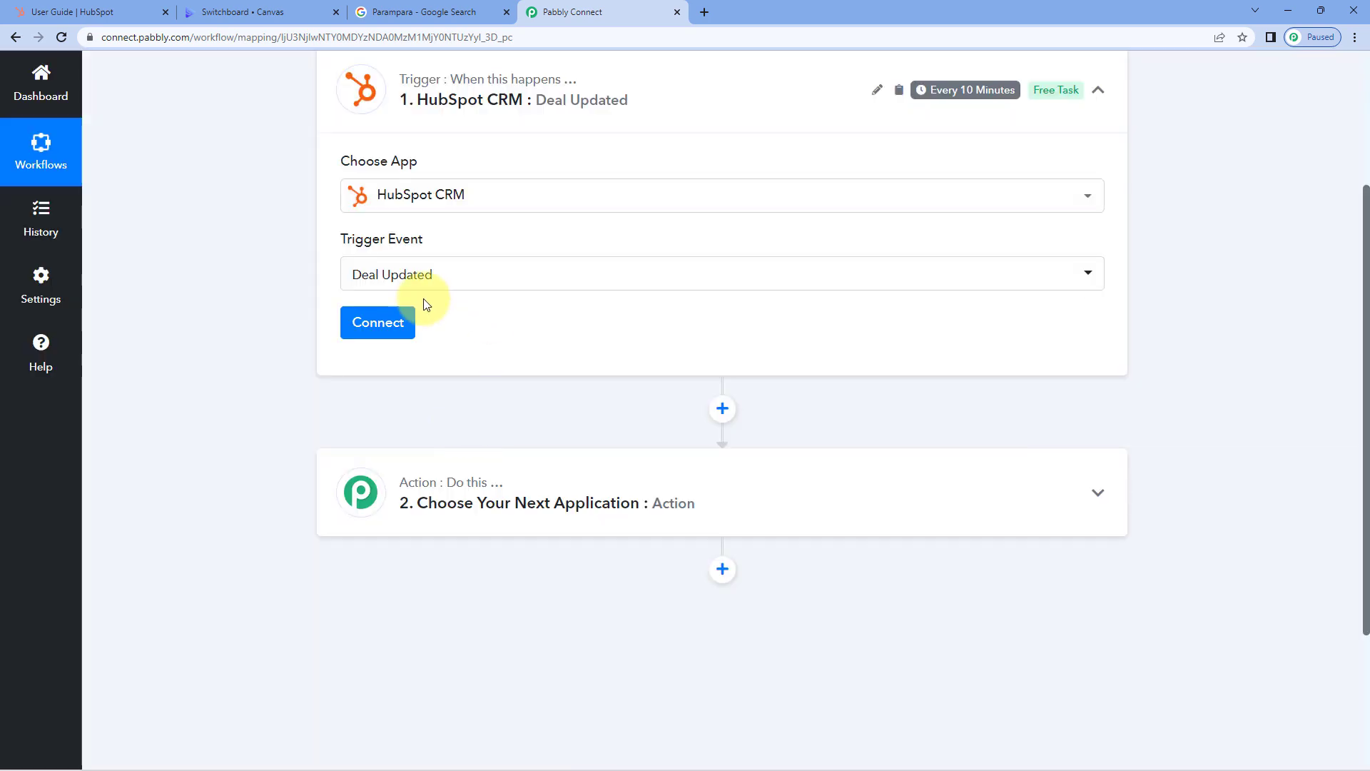
# - Connect the trigger to HubSpot CRM through a new connection authorized with the pabbly account
pyautogui.click(383, 320)
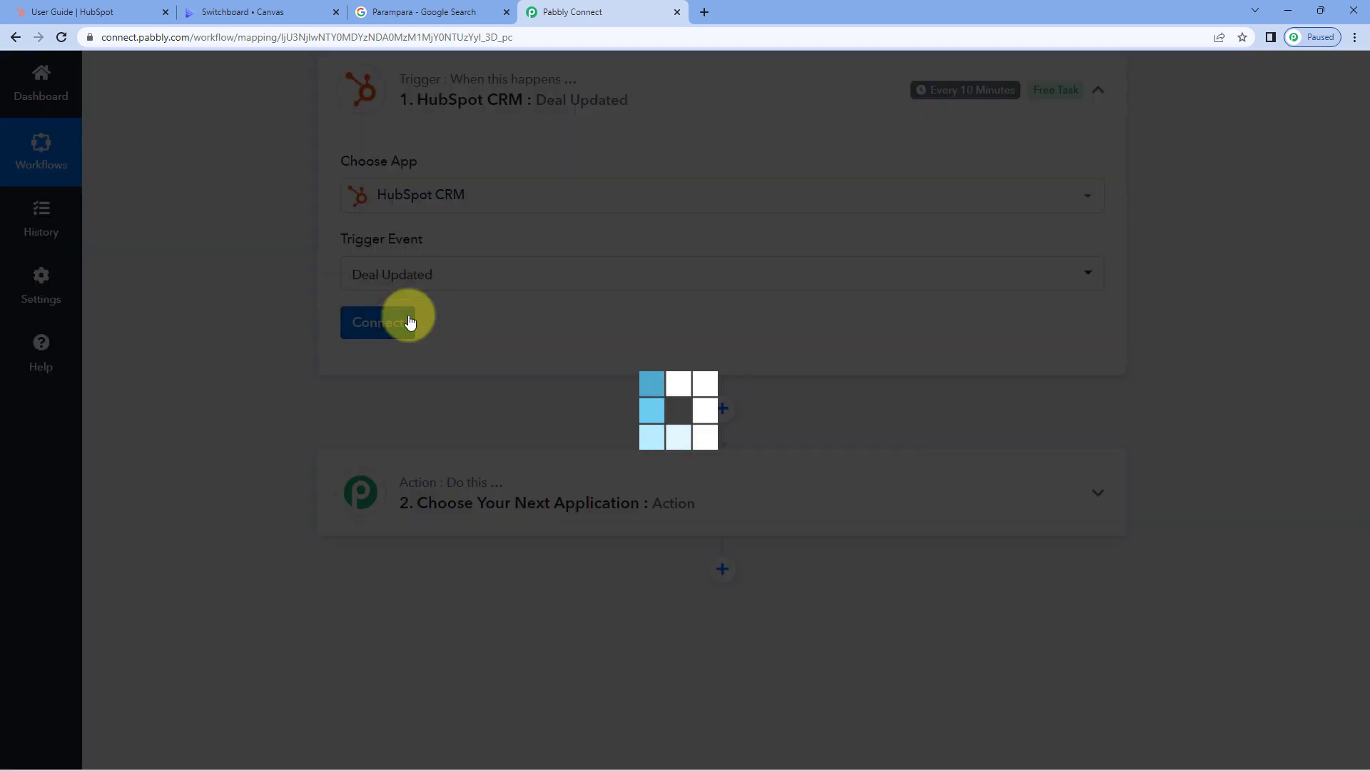
pyautogui.click(635, 236)
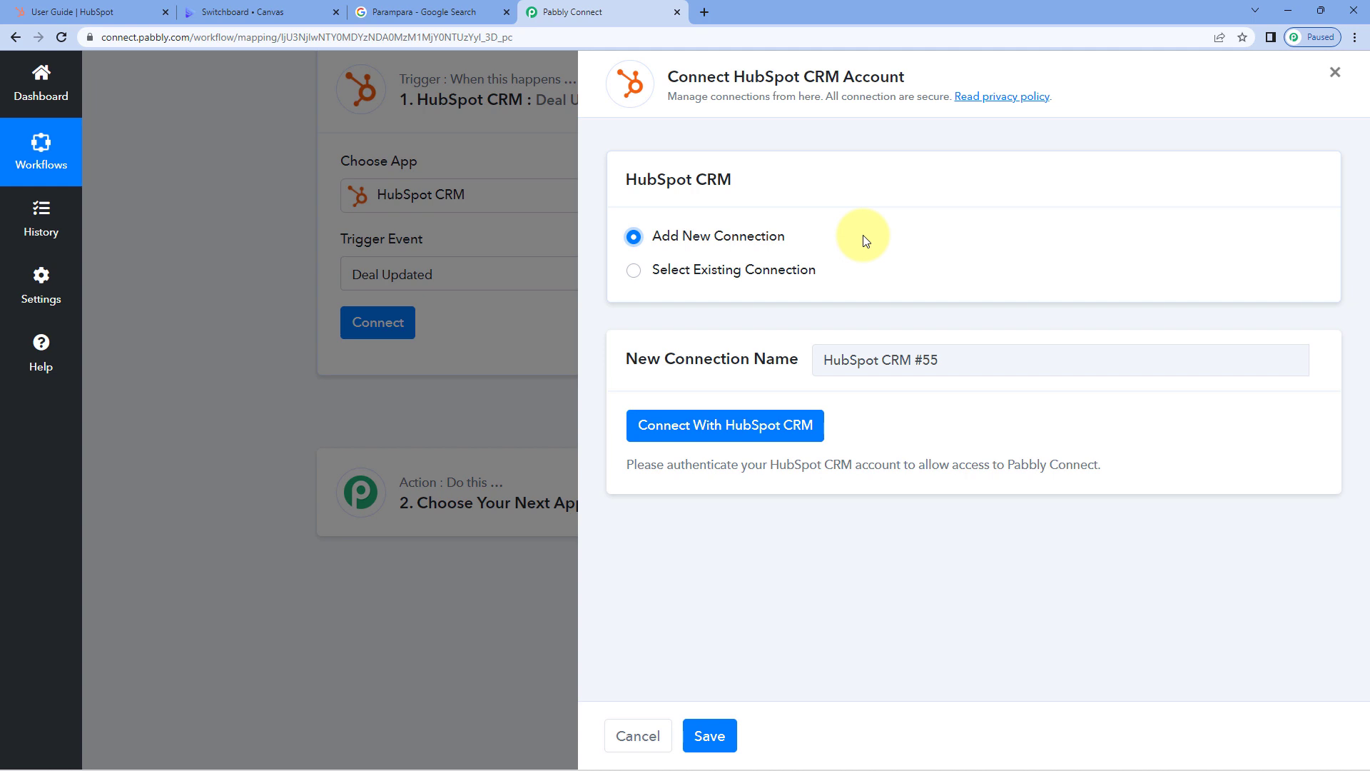
pyautogui.click(750, 427)
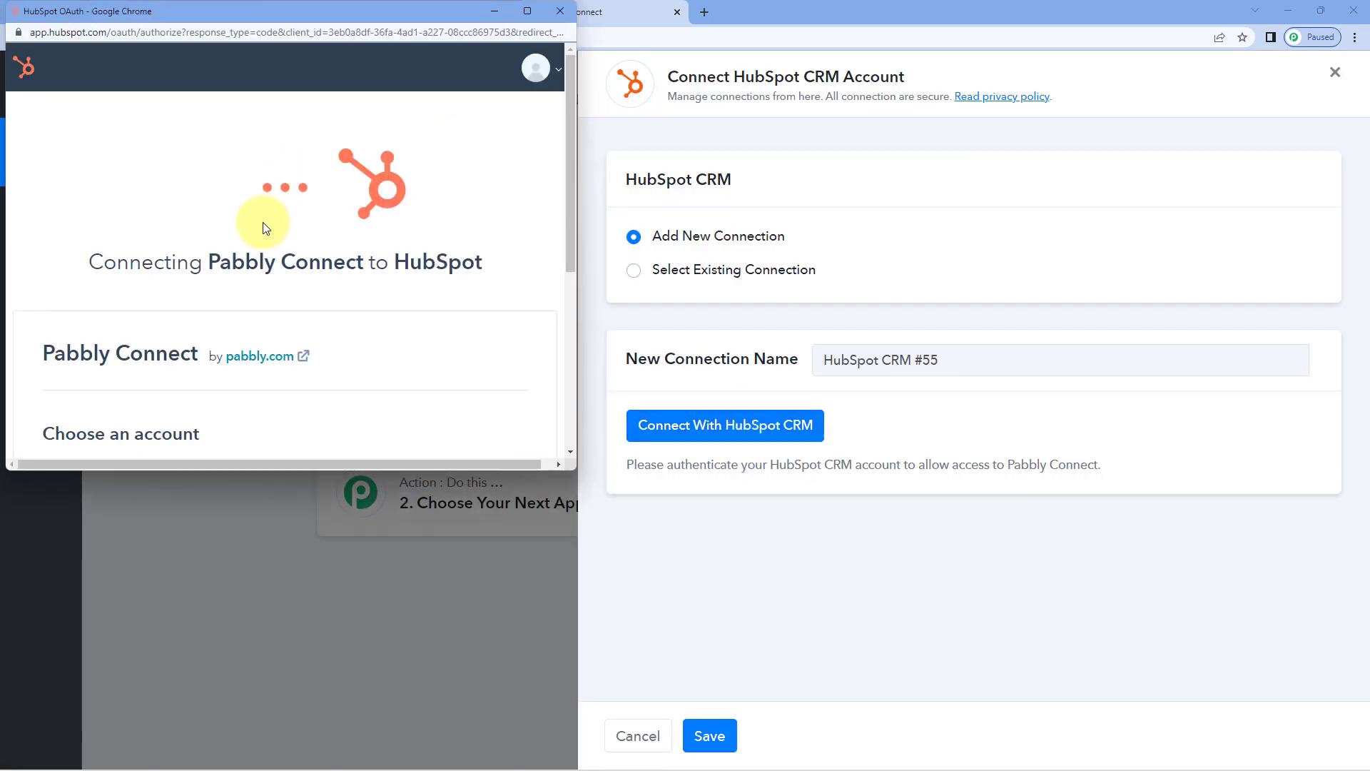
pyautogui.scroll(-5, 244, 245)
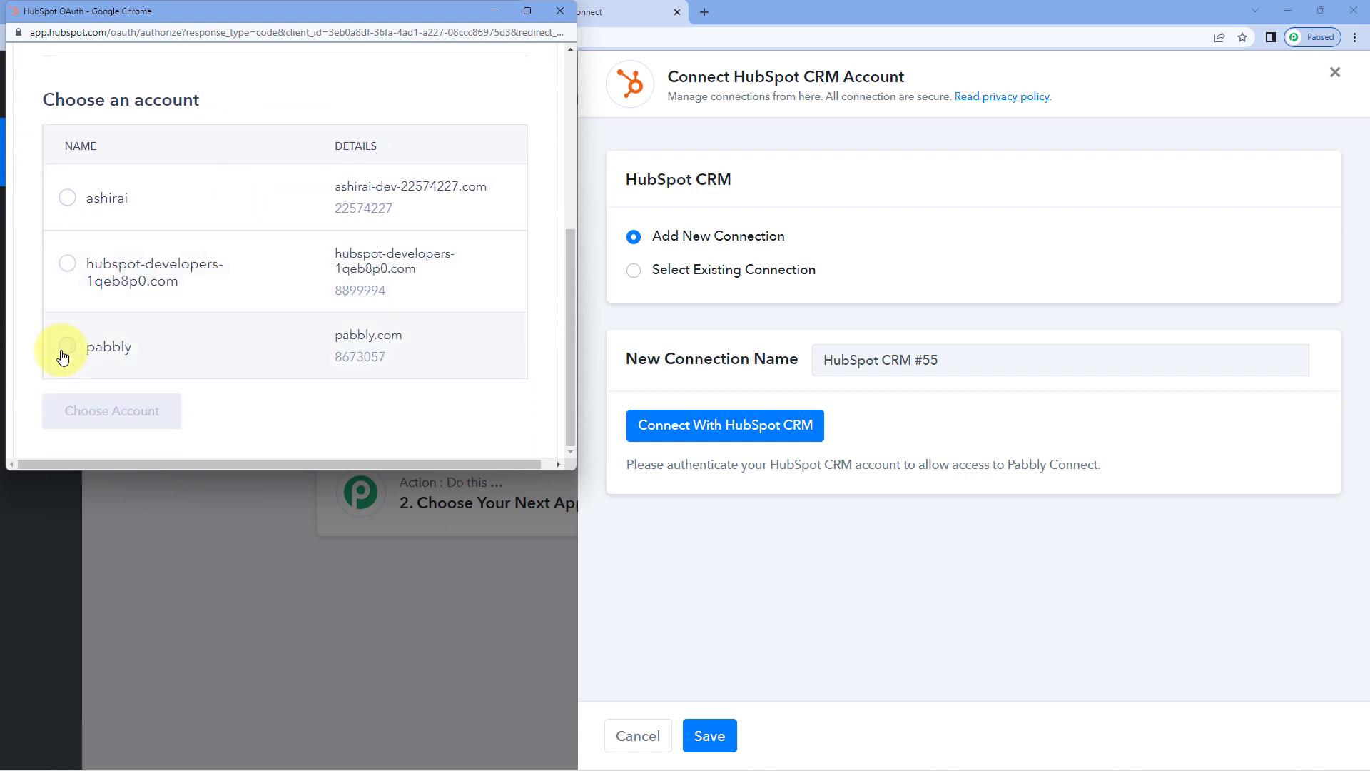
pyautogui.click(64, 350)
pyautogui.click(174, 412)
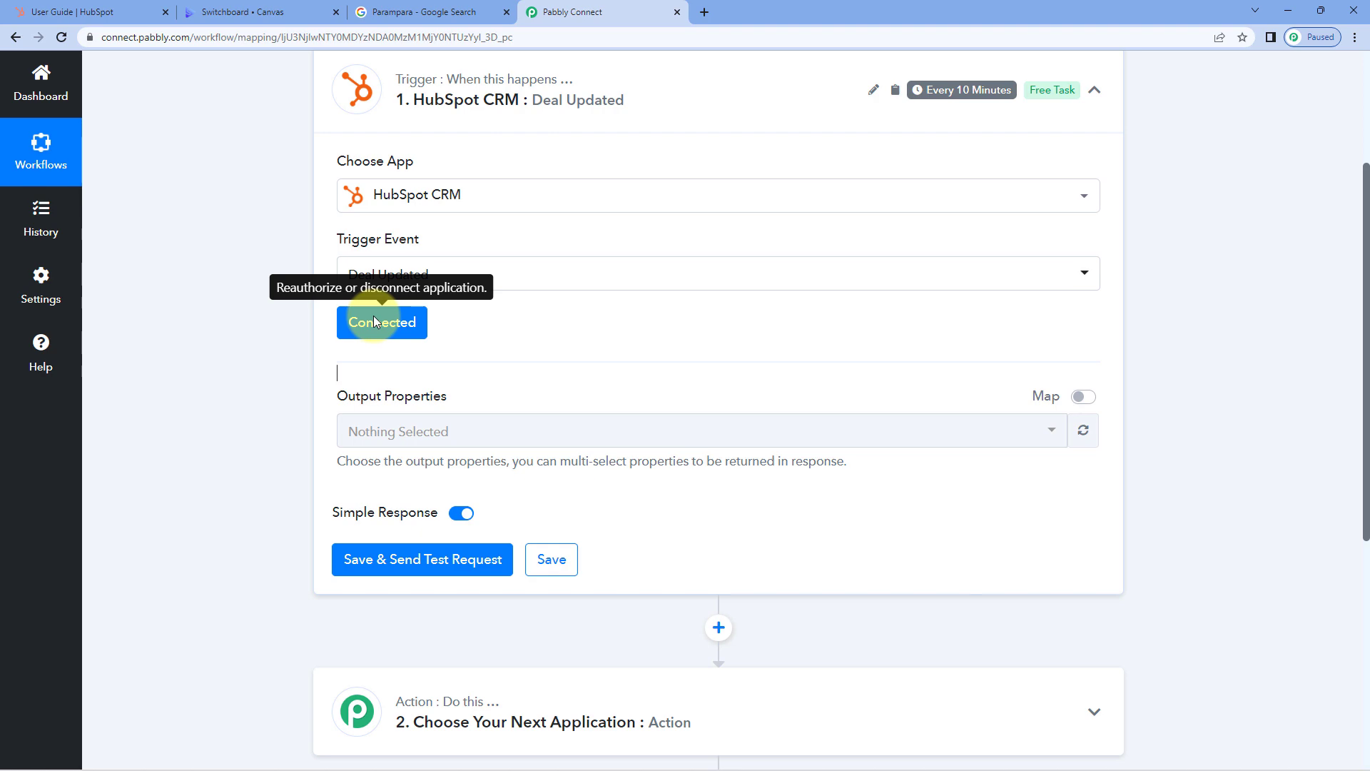
# - Check the HubSpot account's User Guide page and return to the workflow's trigger settings
pyautogui.click(71, 12)
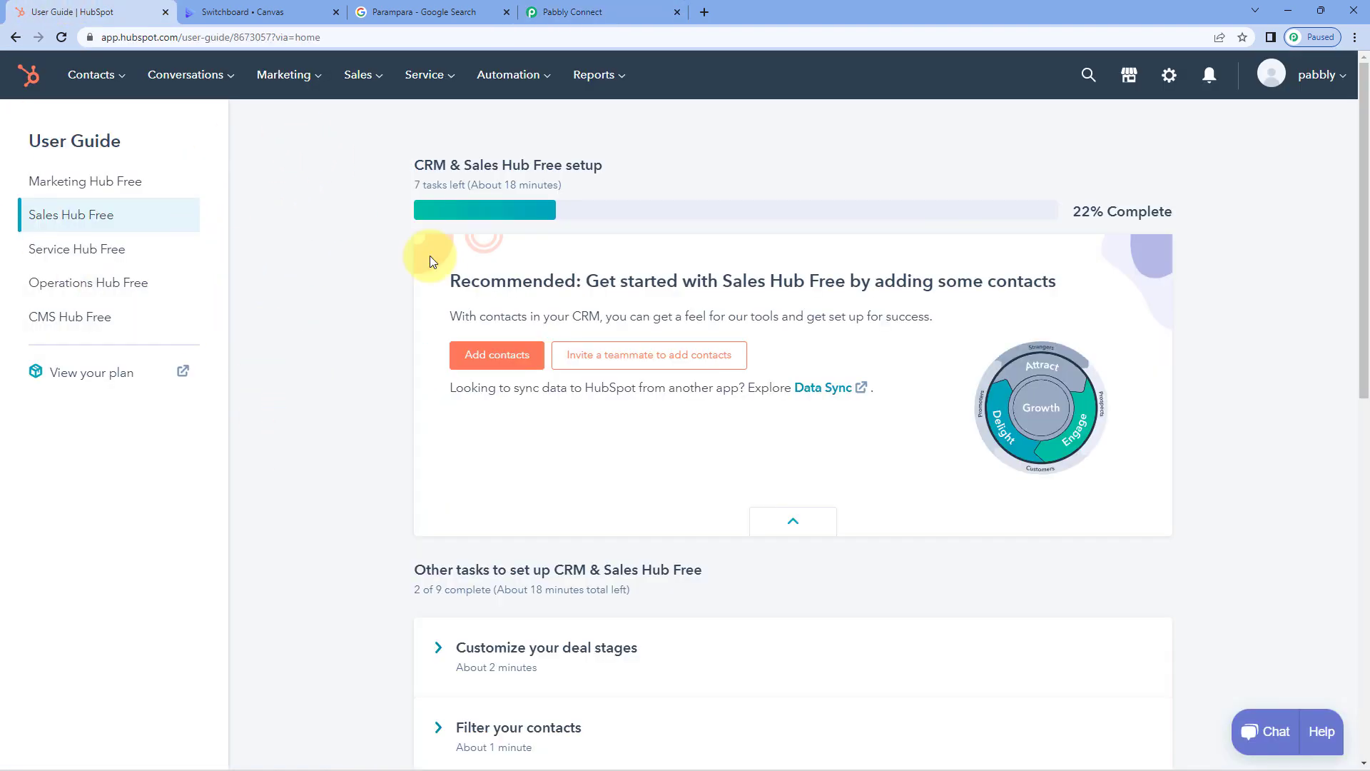
pyautogui.click(571, 12)
pyautogui.scroll(-2, 267, 323)
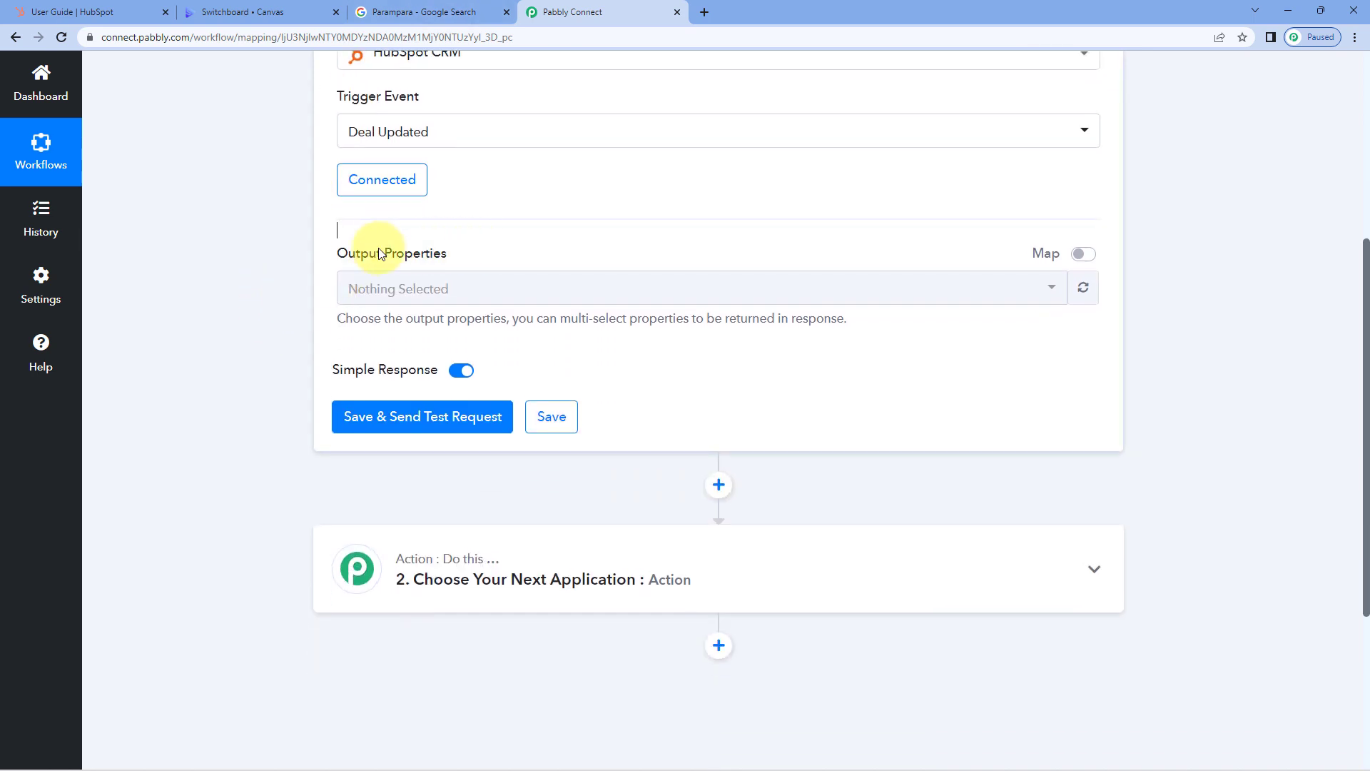
# - Include Currency, Deal Collaborator, Latest Source, Latest Source Contact and Latest Source Data 1 in the trigger's output properties
pyautogui.click(598, 298)
pyautogui.scroll(-2, 187, 365)
pyautogui.scroll(-10, 557, 279)
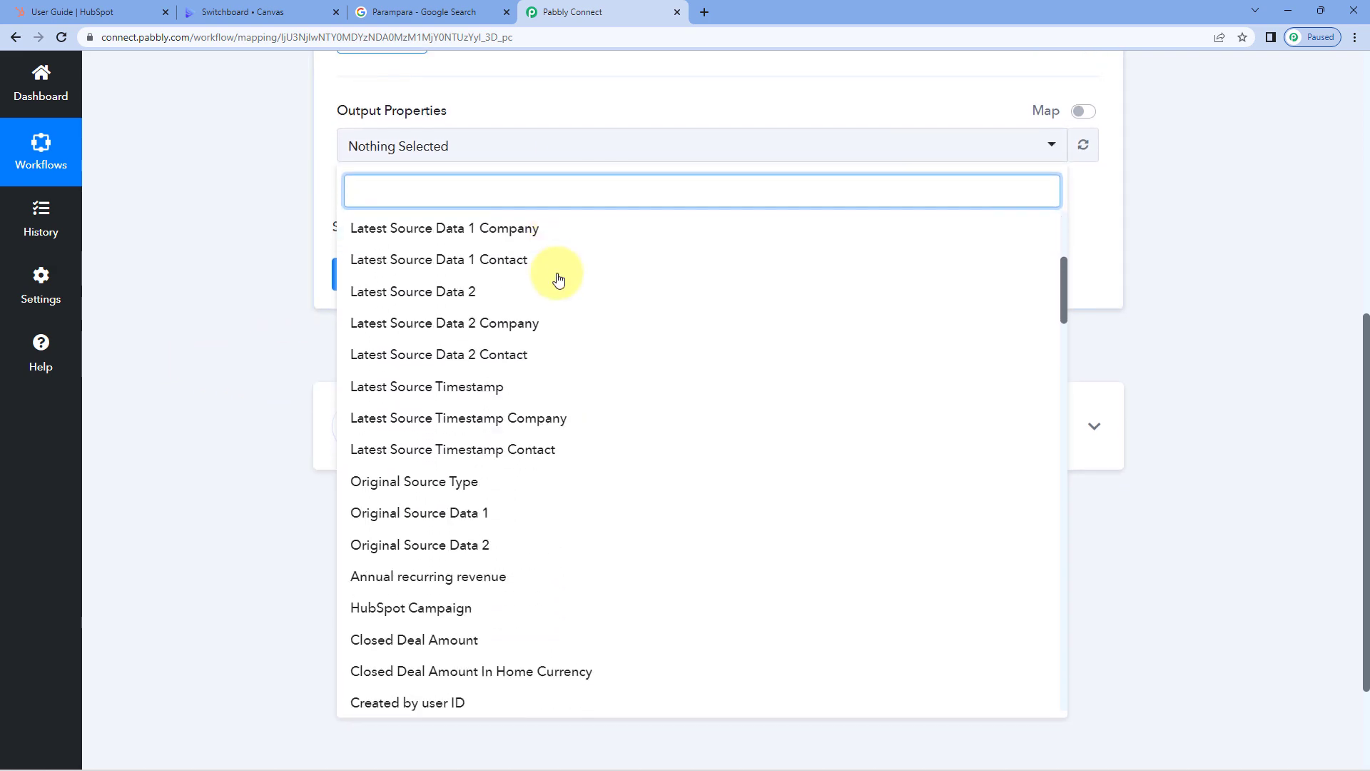
pyautogui.scroll(10, 549, 382)
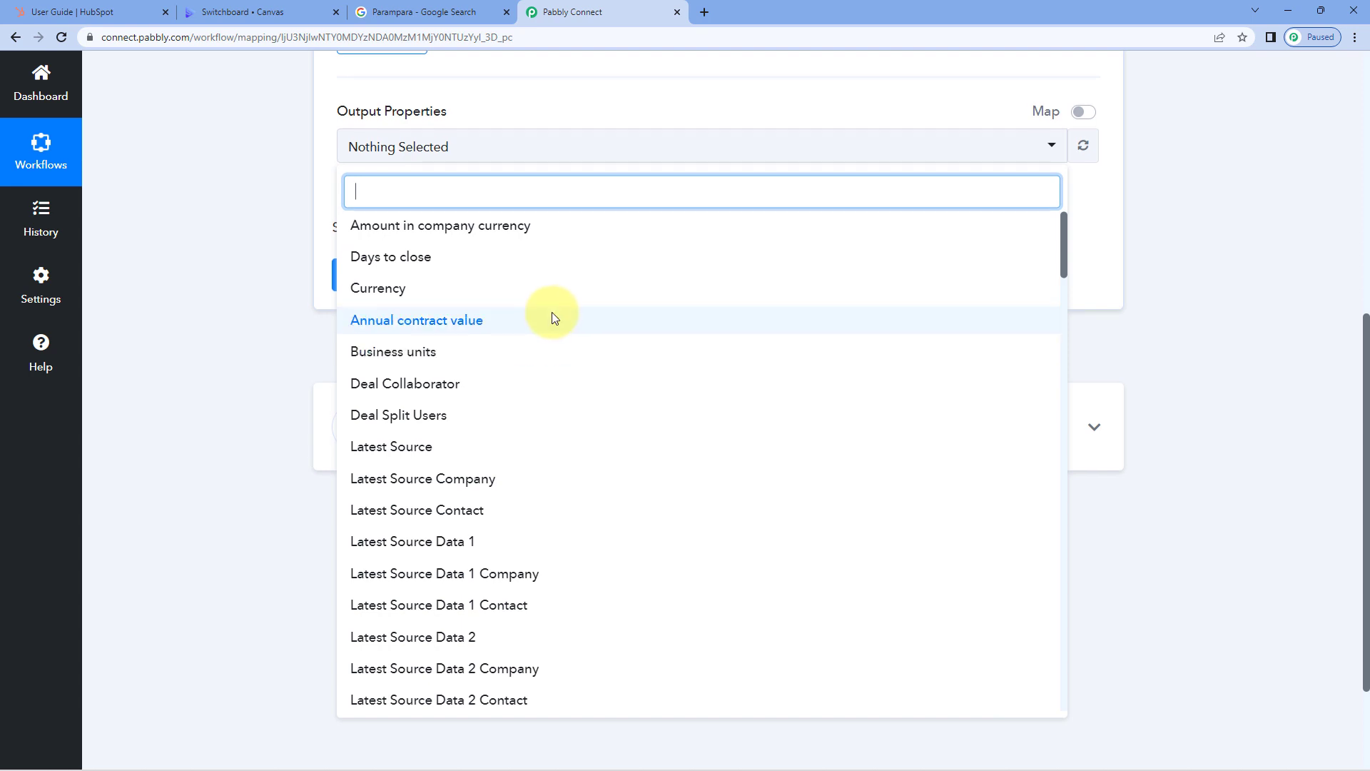
pyautogui.scroll(2, 551, 311)
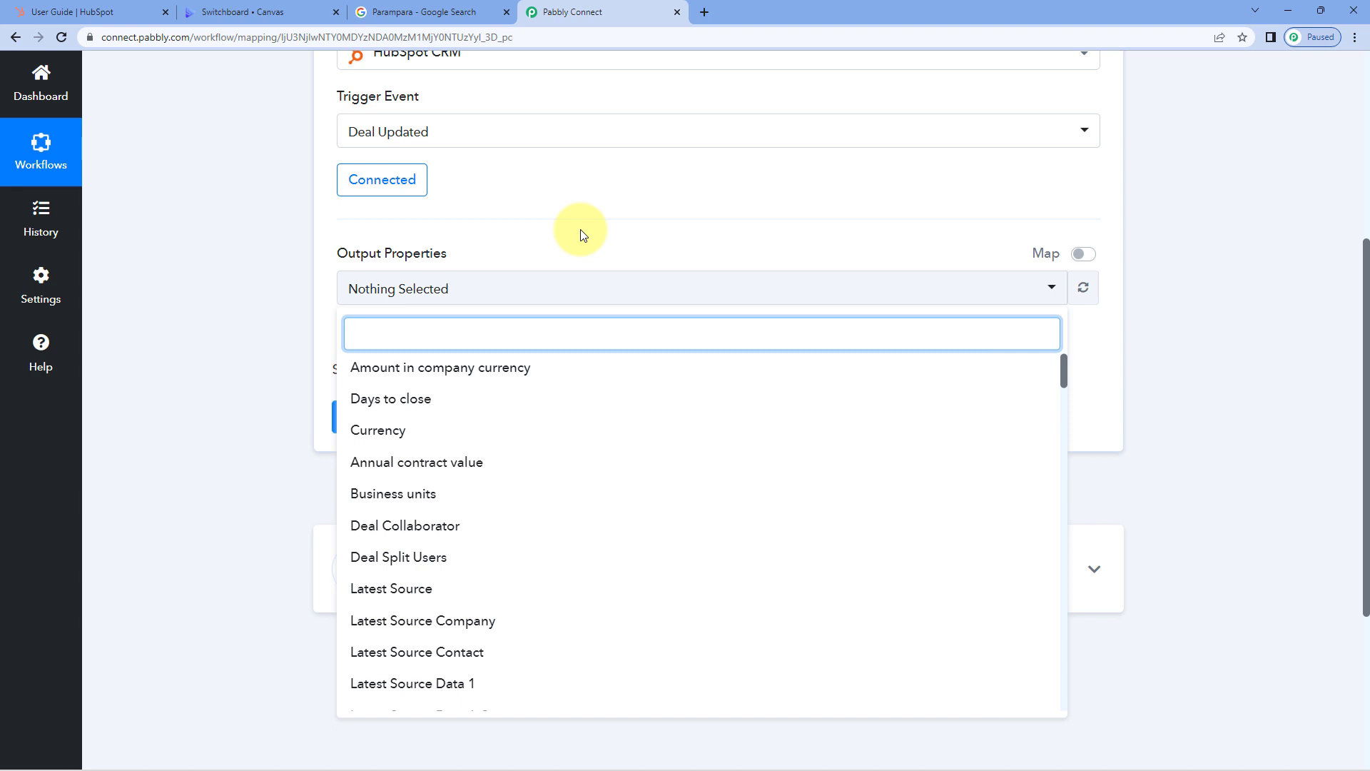
pyautogui.scroll(-2, 464, 382)
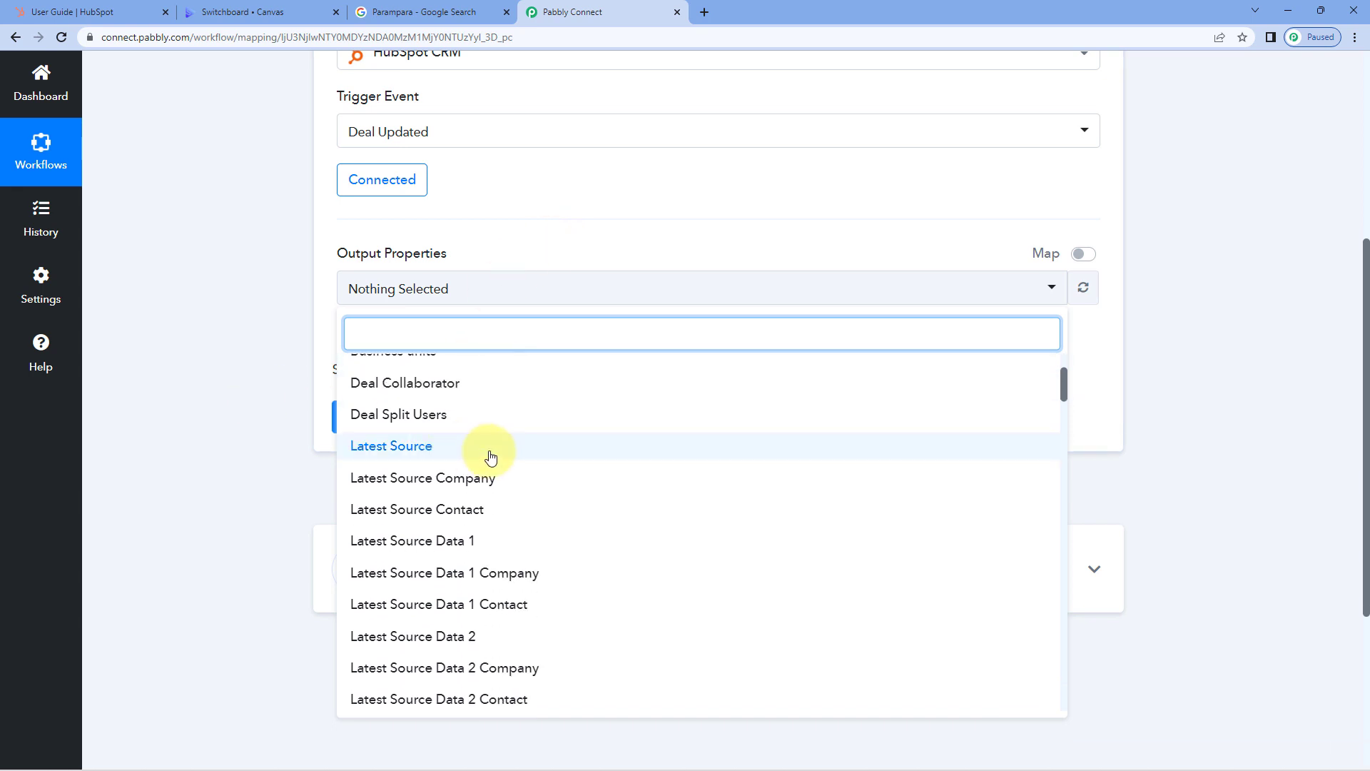
pyautogui.scroll(2, 482, 459)
pyautogui.scroll(-3, 244, 346)
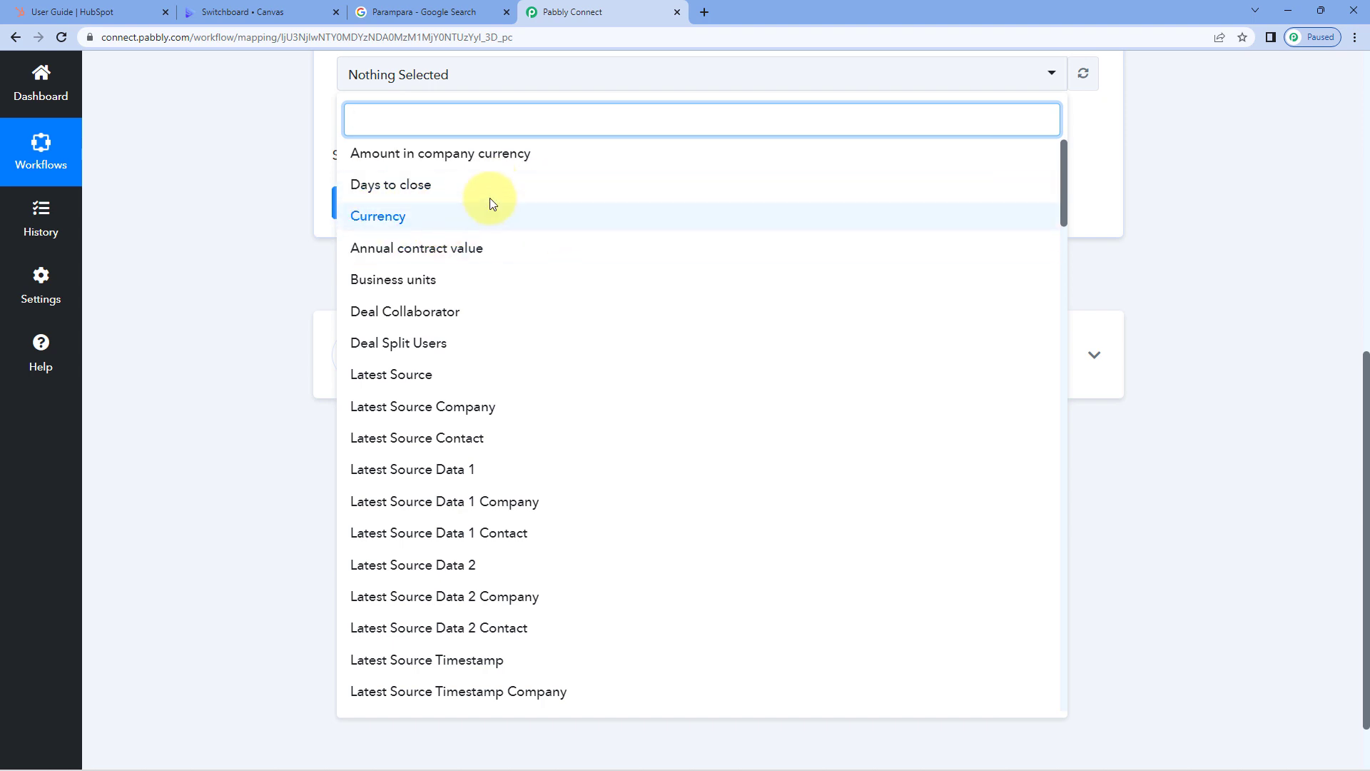
pyautogui.click(436, 216)
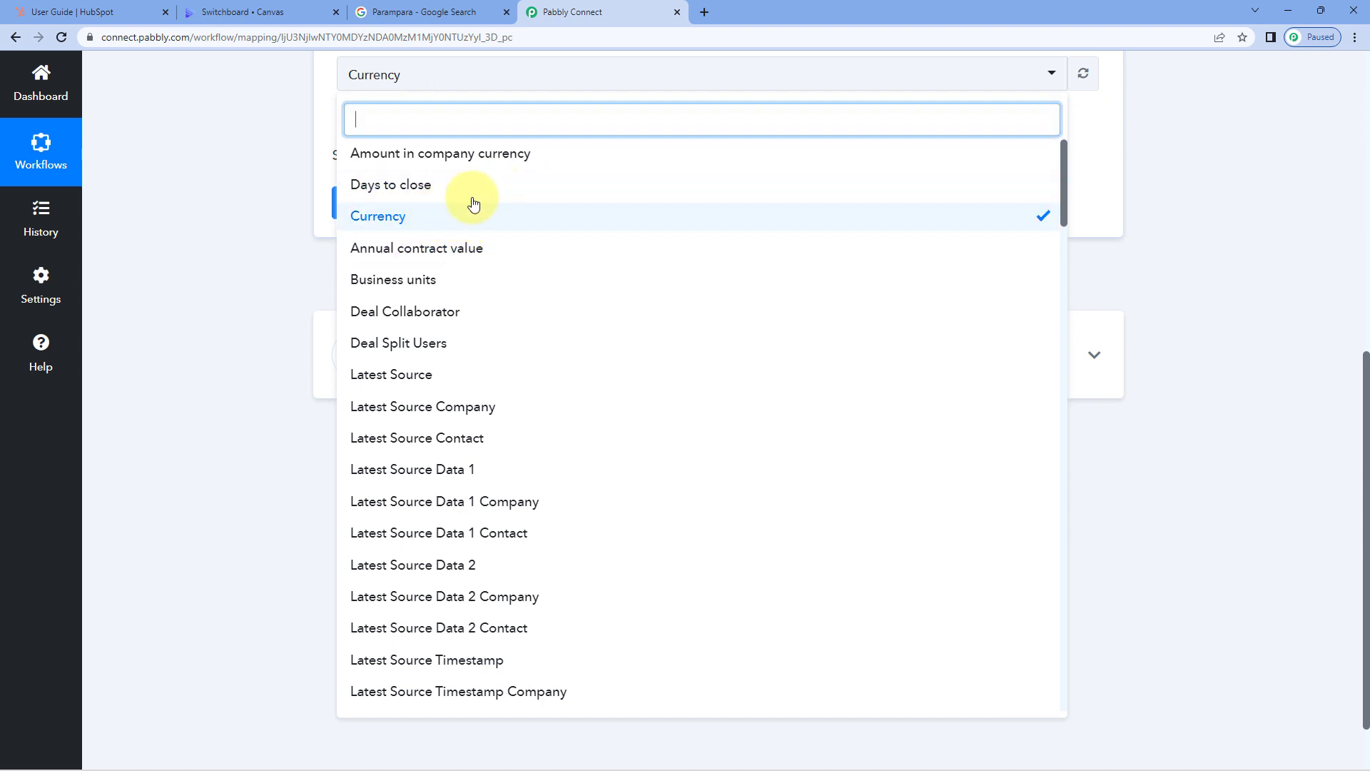
pyautogui.click(476, 239)
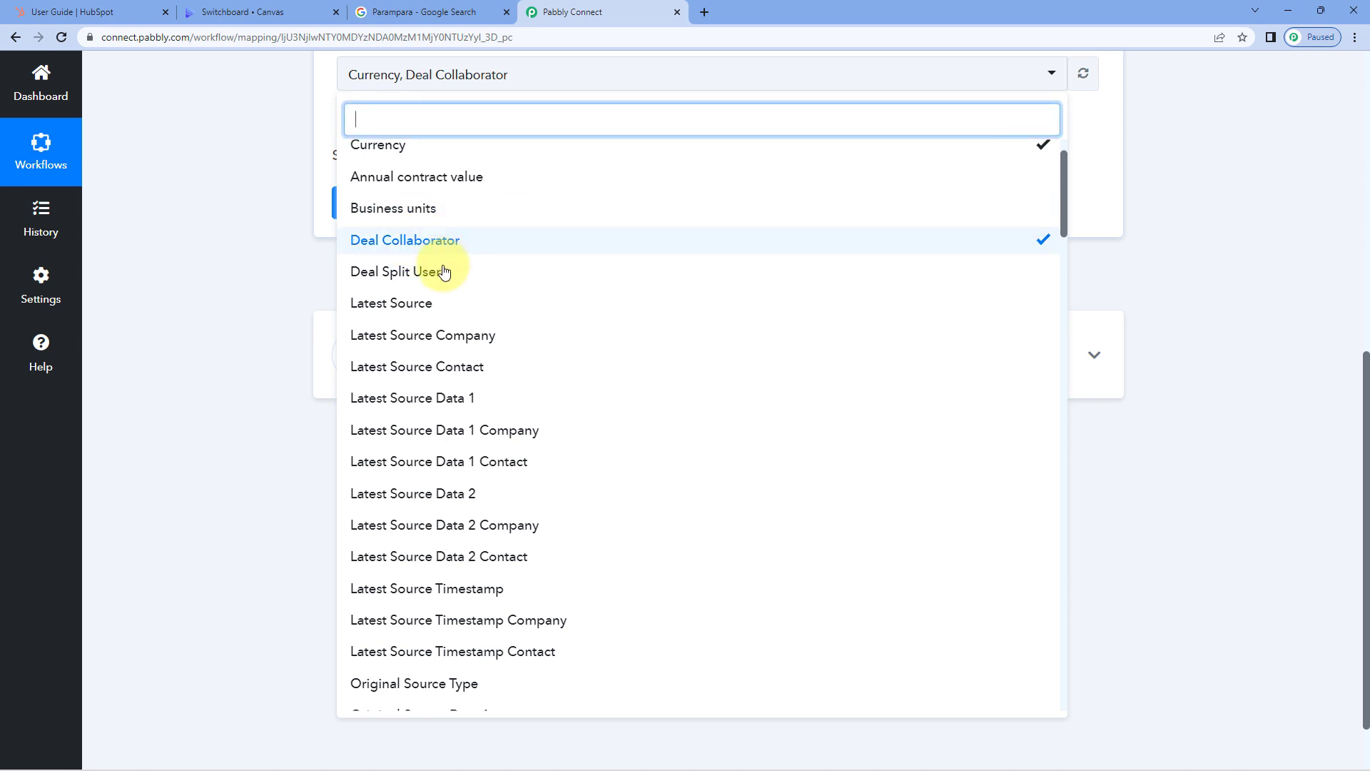
pyautogui.click(467, 233)
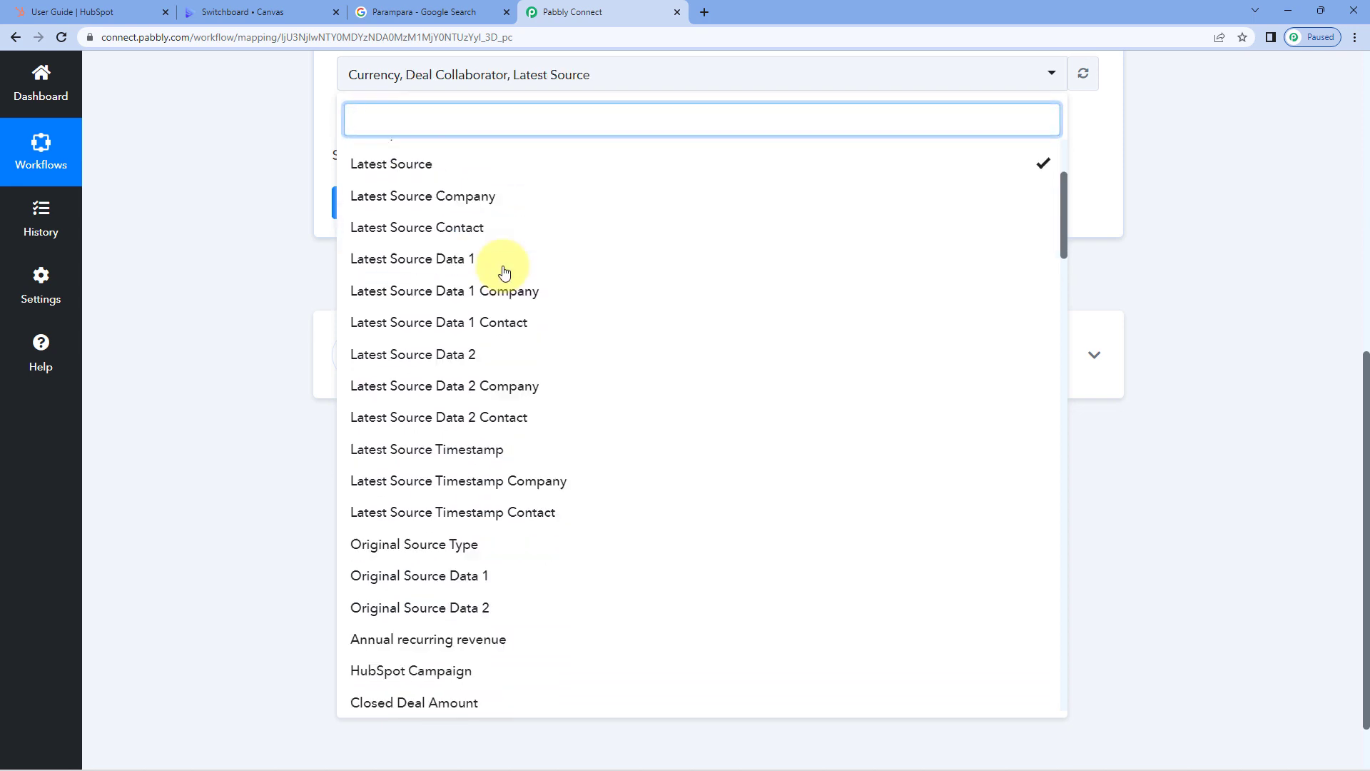
pyautogui.click(508, 227)
pyautogui.click(491, 258)
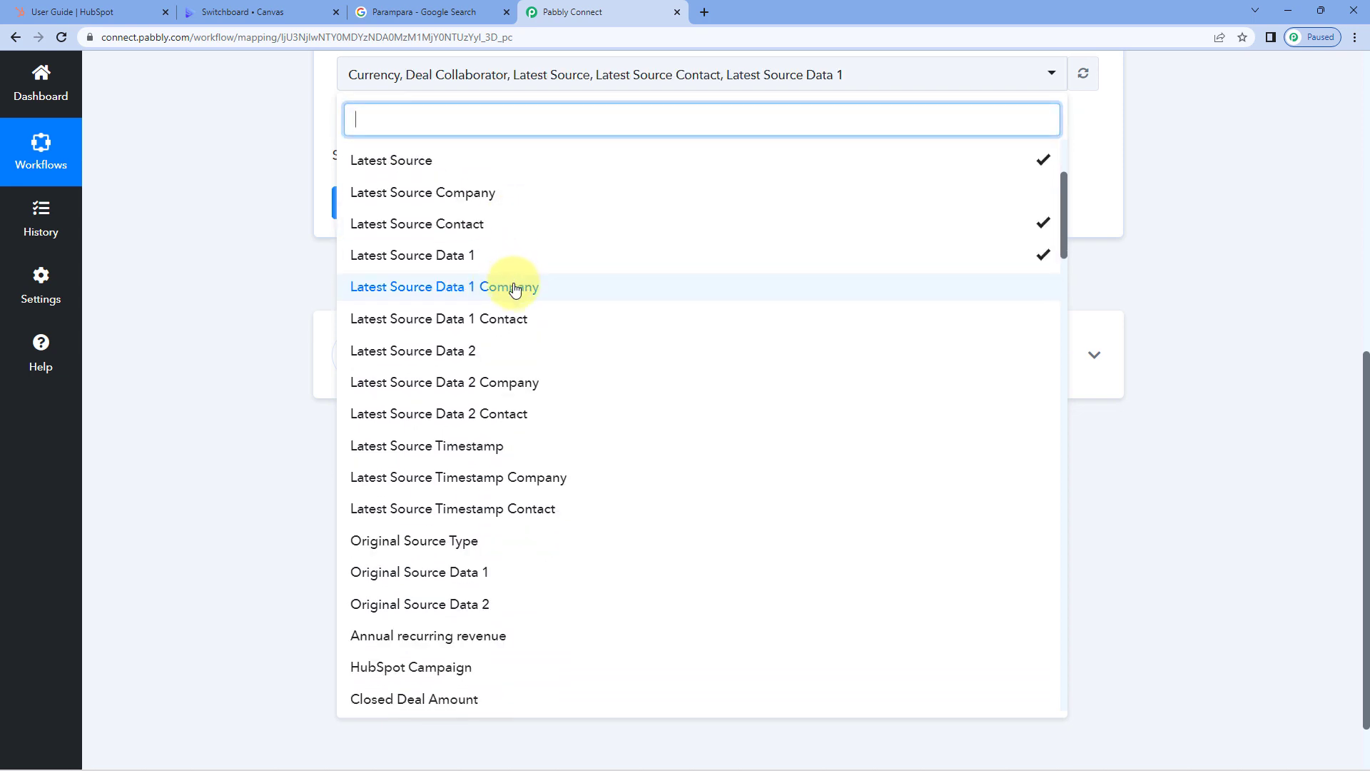
# - Add Latest Source Data 1 Company, Latest Source Data 1 Contact, Closed Deal Amount and HubSpot Campaign to the trigger's output properties
pyautogui.click(515, 293)
pyautogui.click(511, 320)
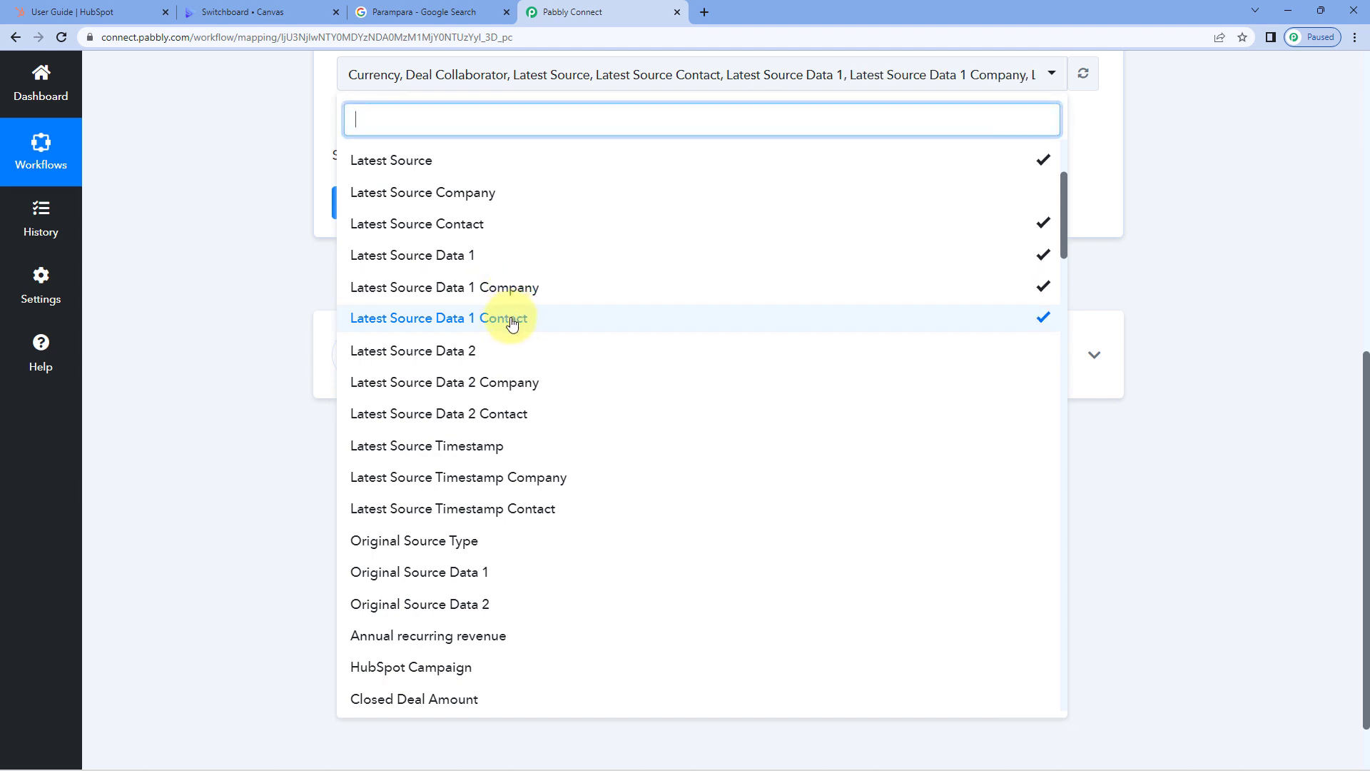
pyautogui.scroll(-4, 526, 327)
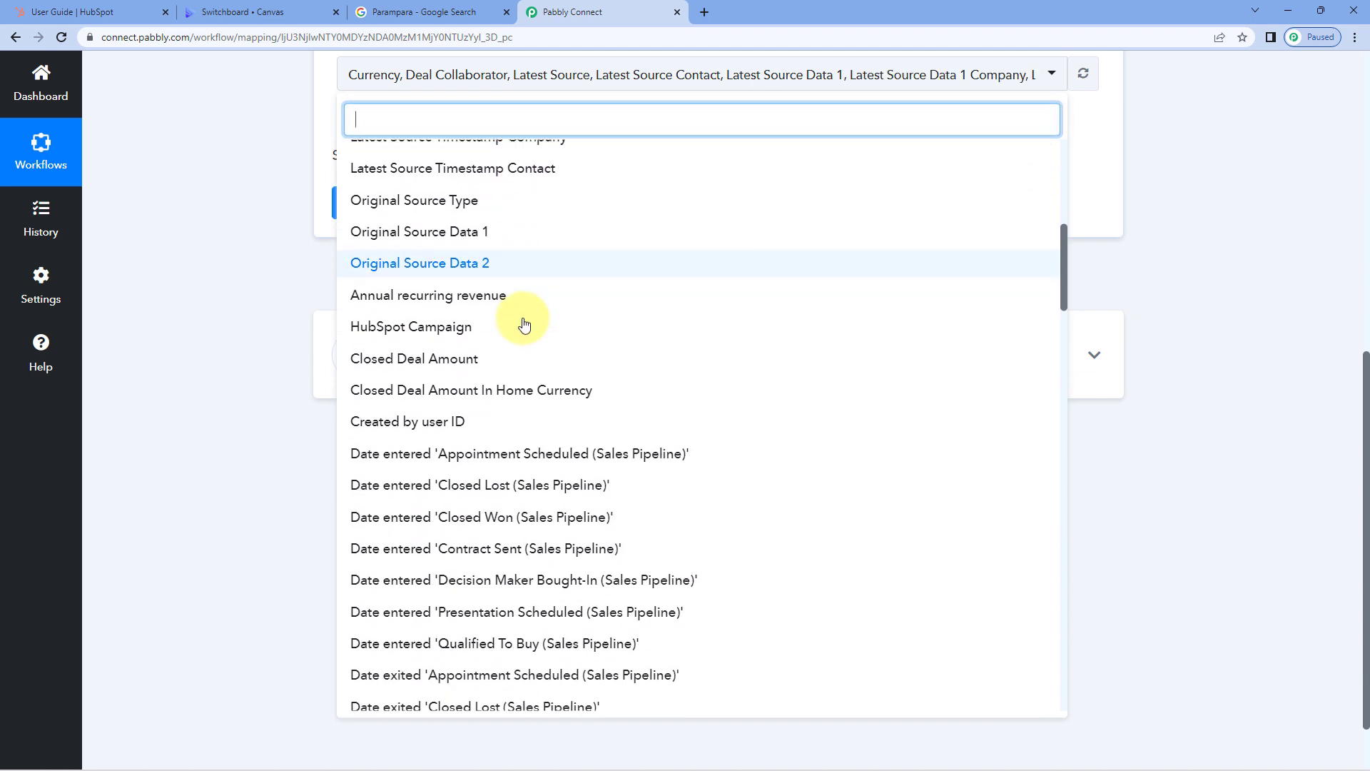
pyautogui.click(482, 345)
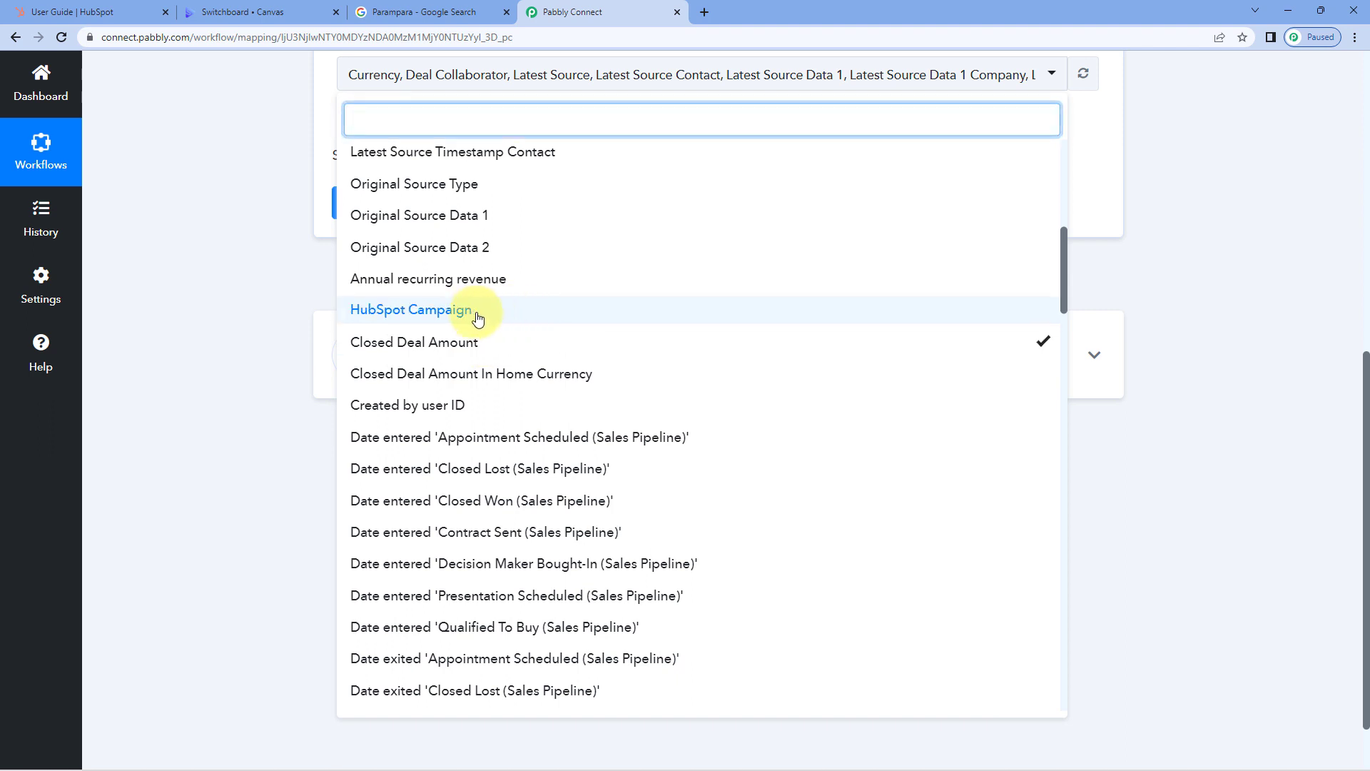
pyautogui.click(515, 310)
# - Include Exchange rate and Is Closed Won in the trigger's output properties
pyautogui.scroll(-4, 532, 313)
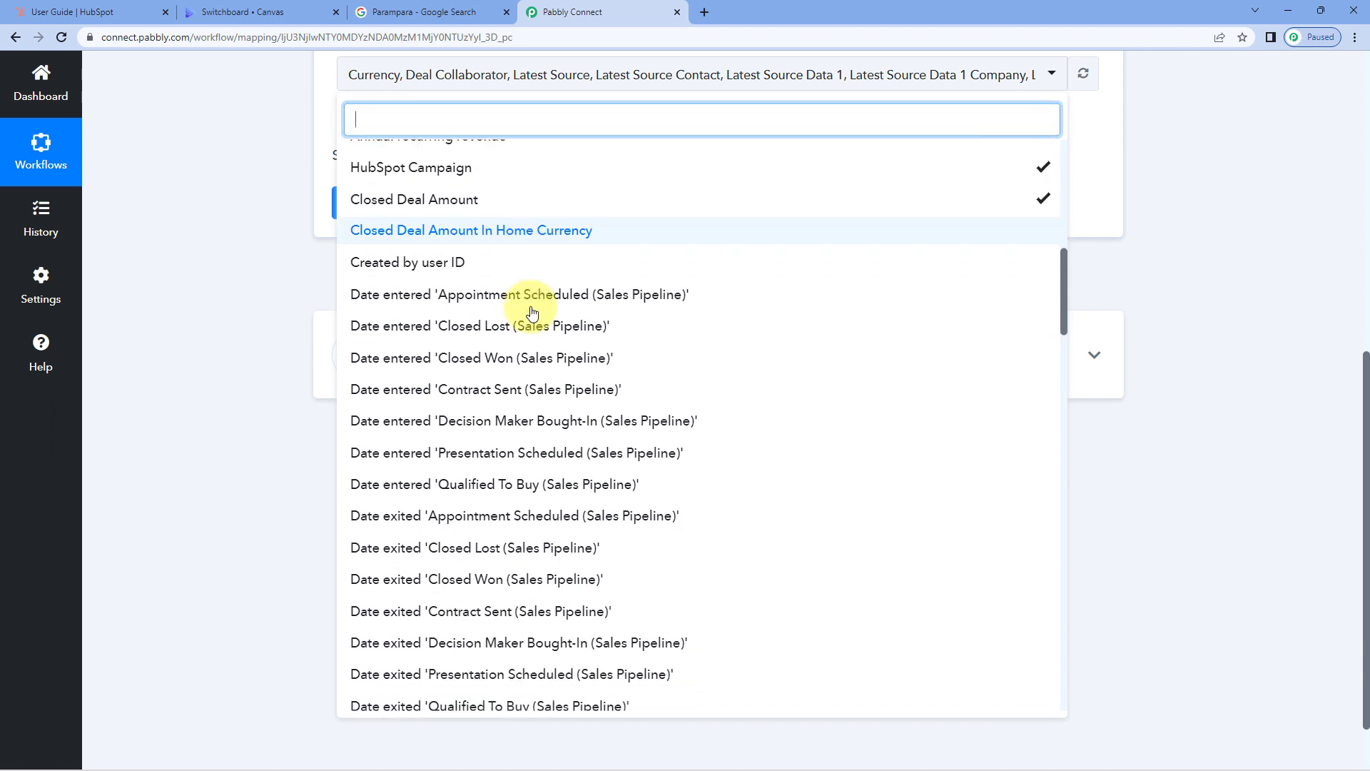
pyautogui.scroll(-2, 532, 235)
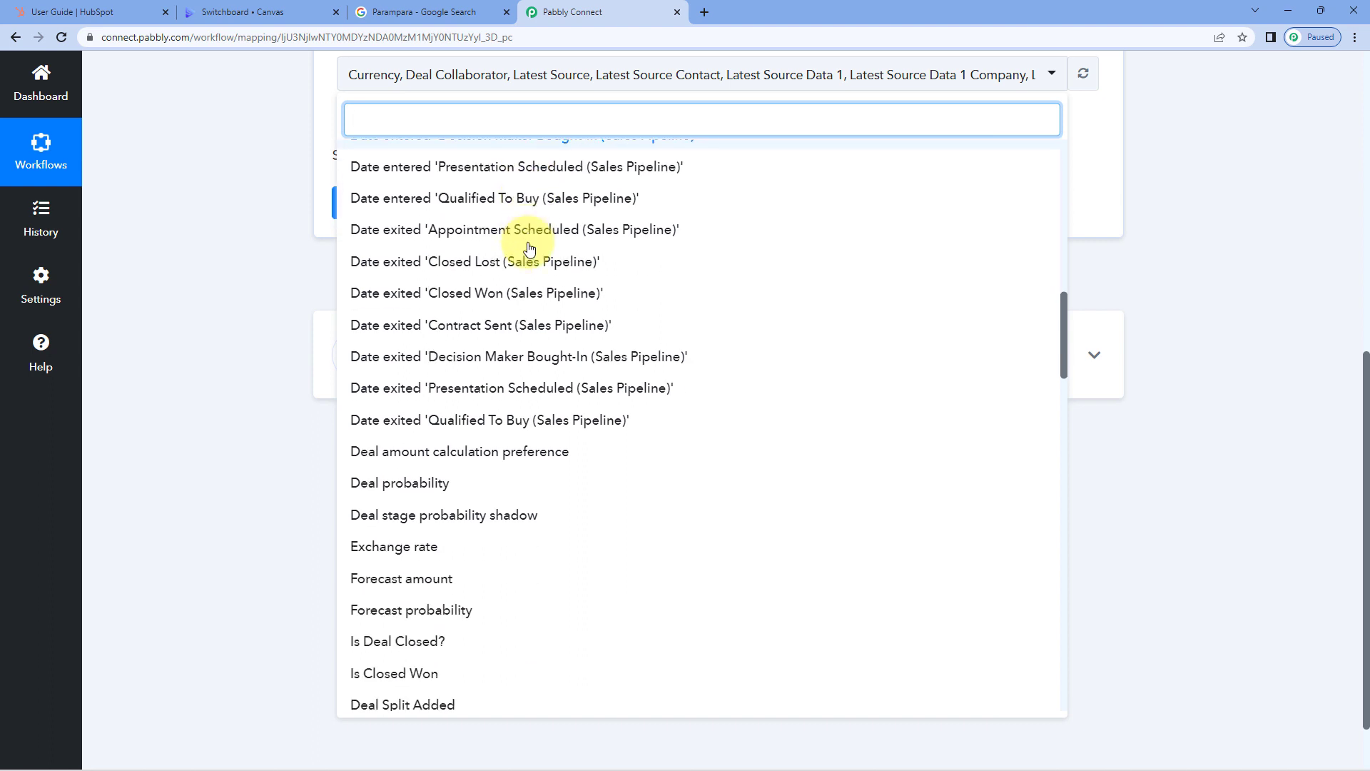
pyautogui.scroll(-2, 520, 268)
pyautogui.scroll(-2, 526, 291)
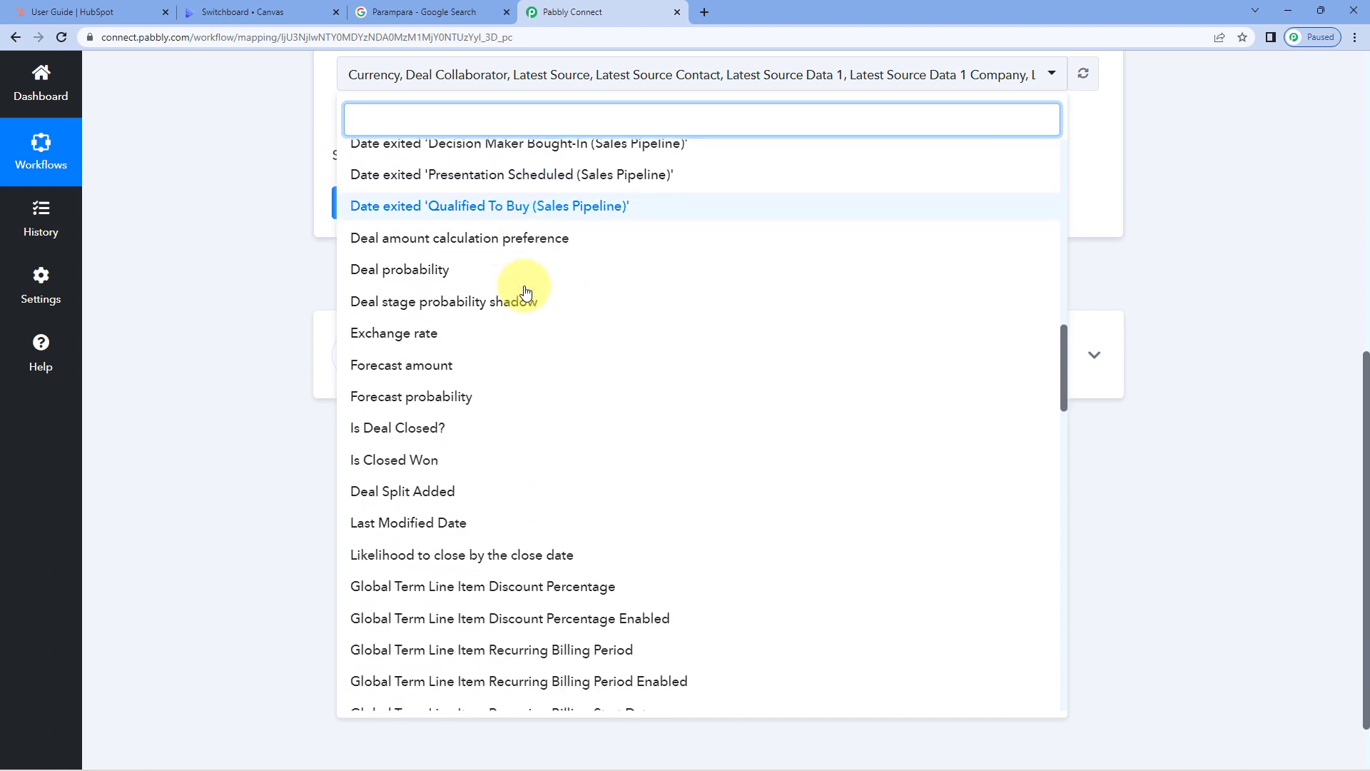
pyautogui.click(471, 273)
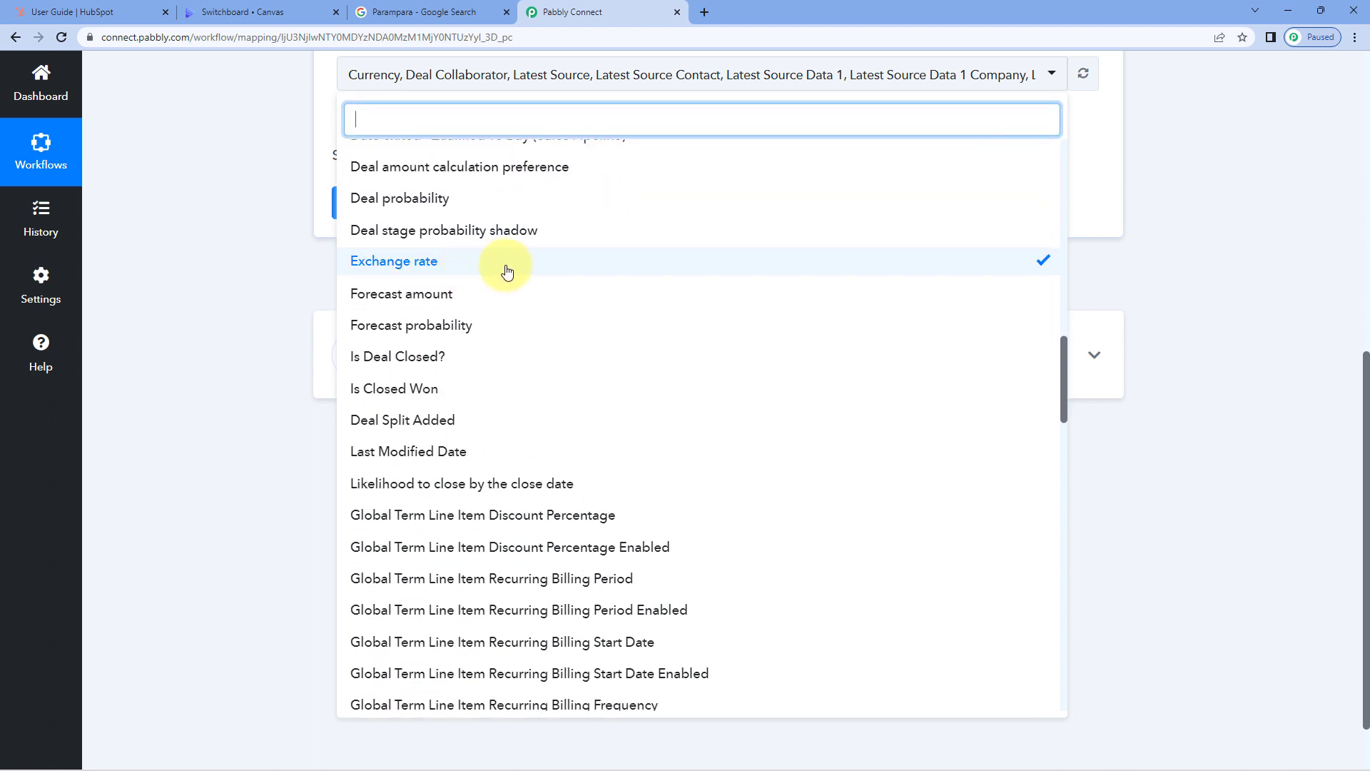
pyautogui.click(486, 391)
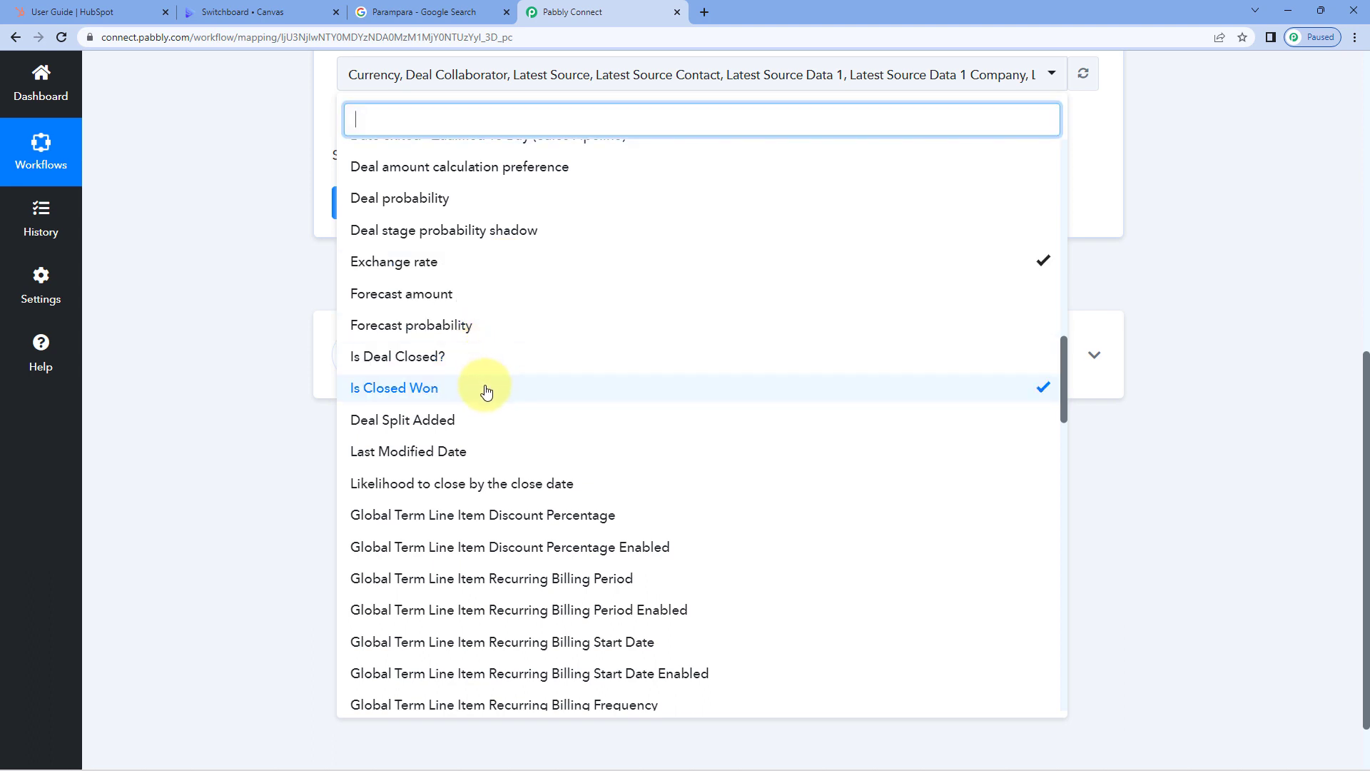
# - Add Amount, Deal Name and Deal owner to the trigger's output properties and finish the selection
pyautogui.scroll(-5, 486, 391)
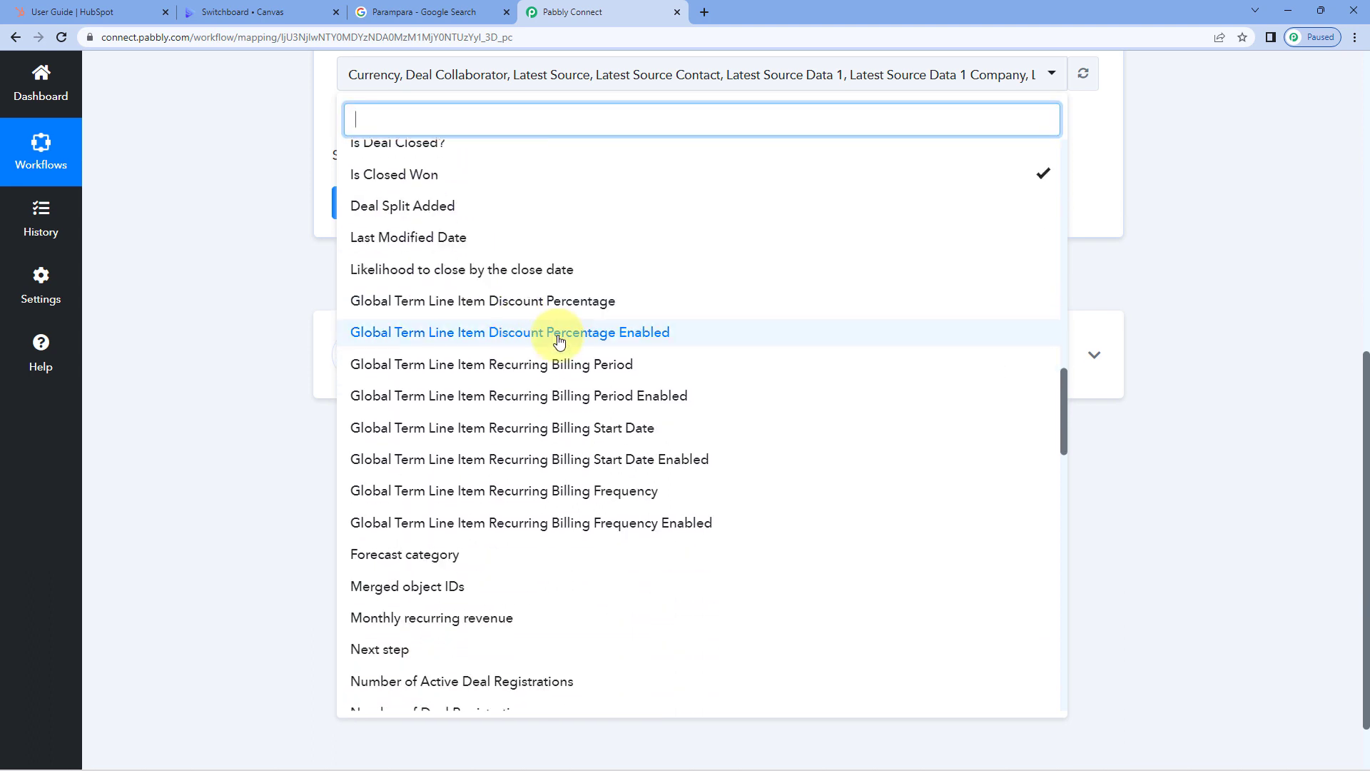
pyautogui.scroll(-2, 536, 419)
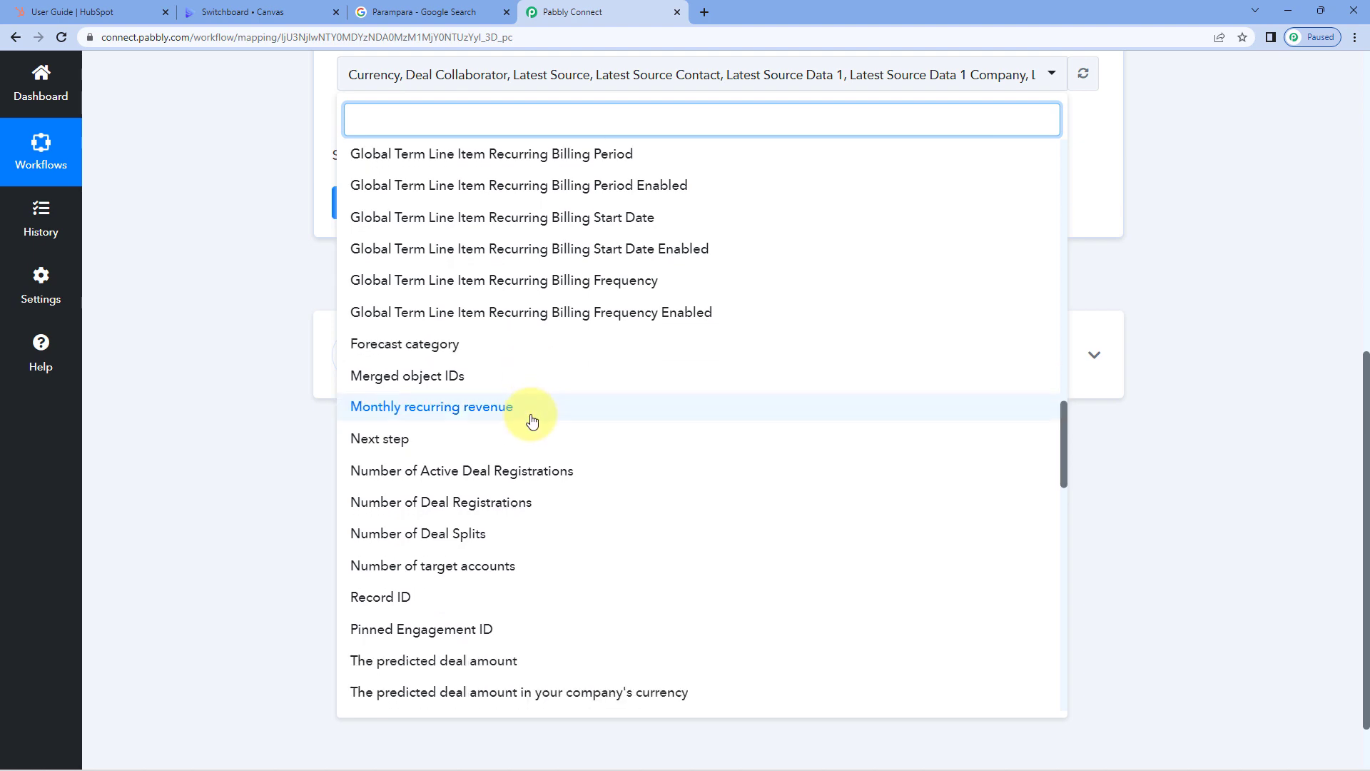
pyautogui.scroll(-8, 532, 421)
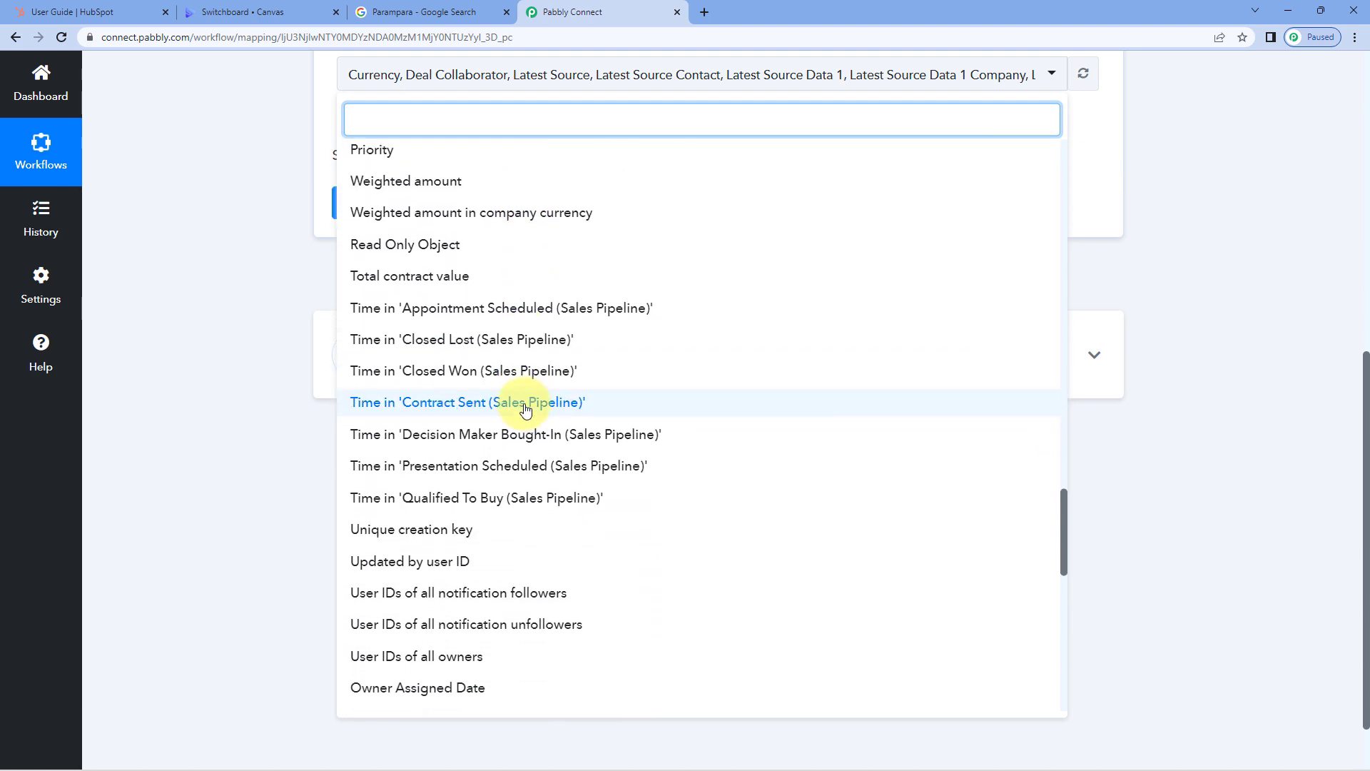
pyautogui.scroll(-4, 526, 412)
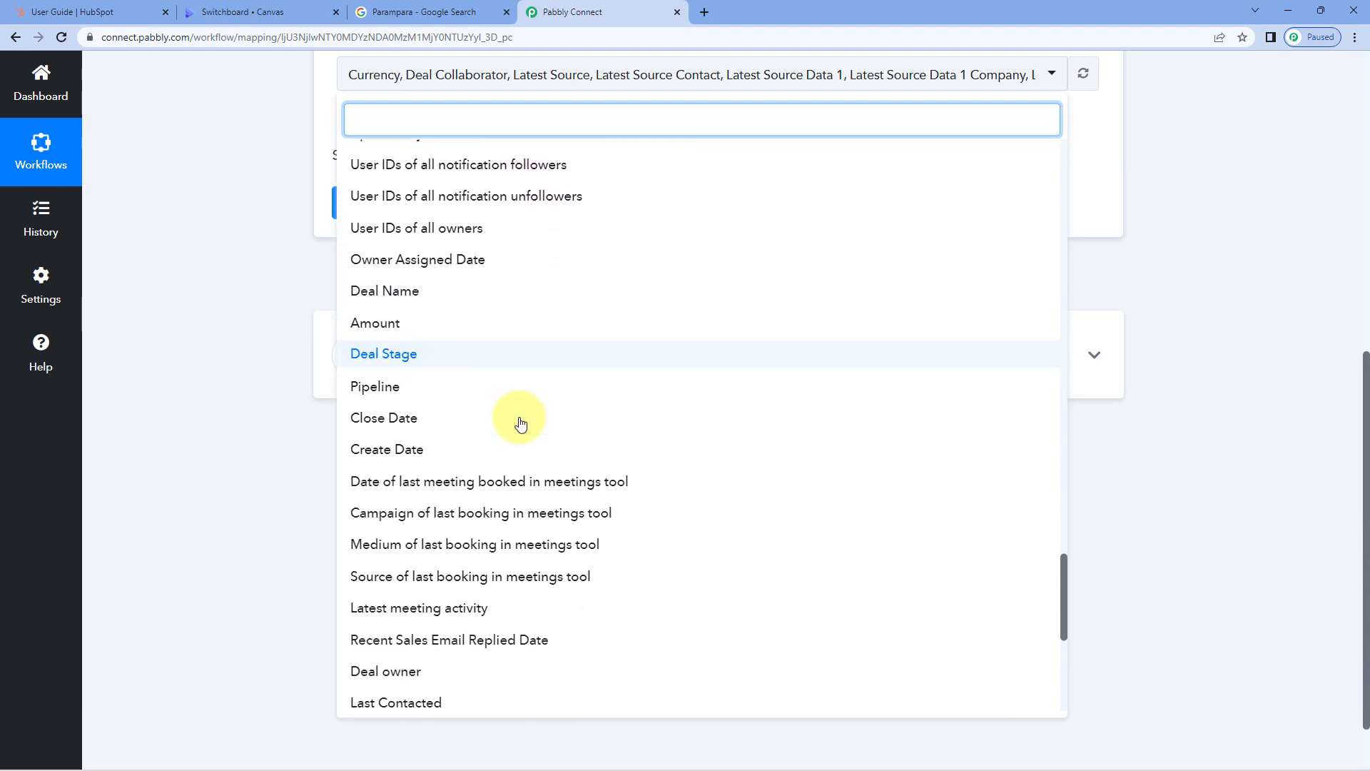
pyautogui.click(499, 327)
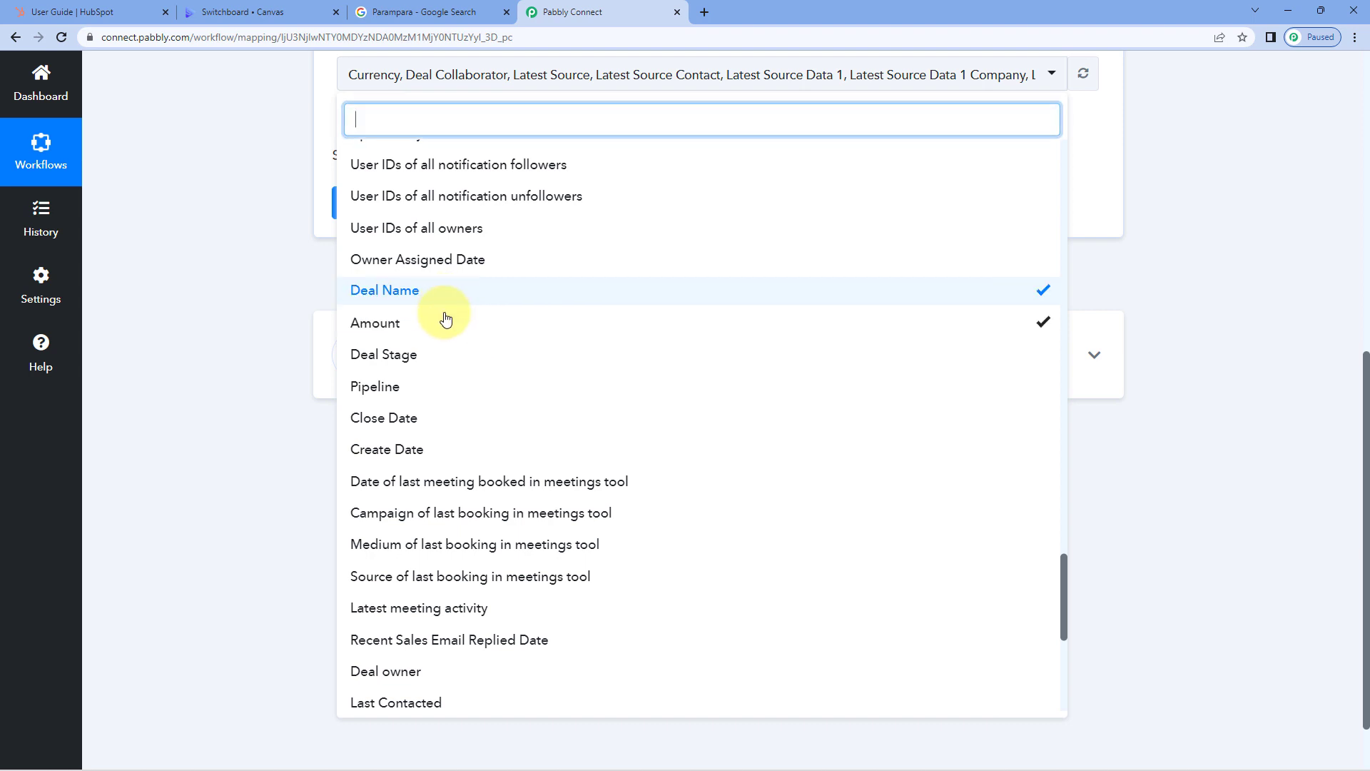
pyautogui.scroll(-3, 497, 398)
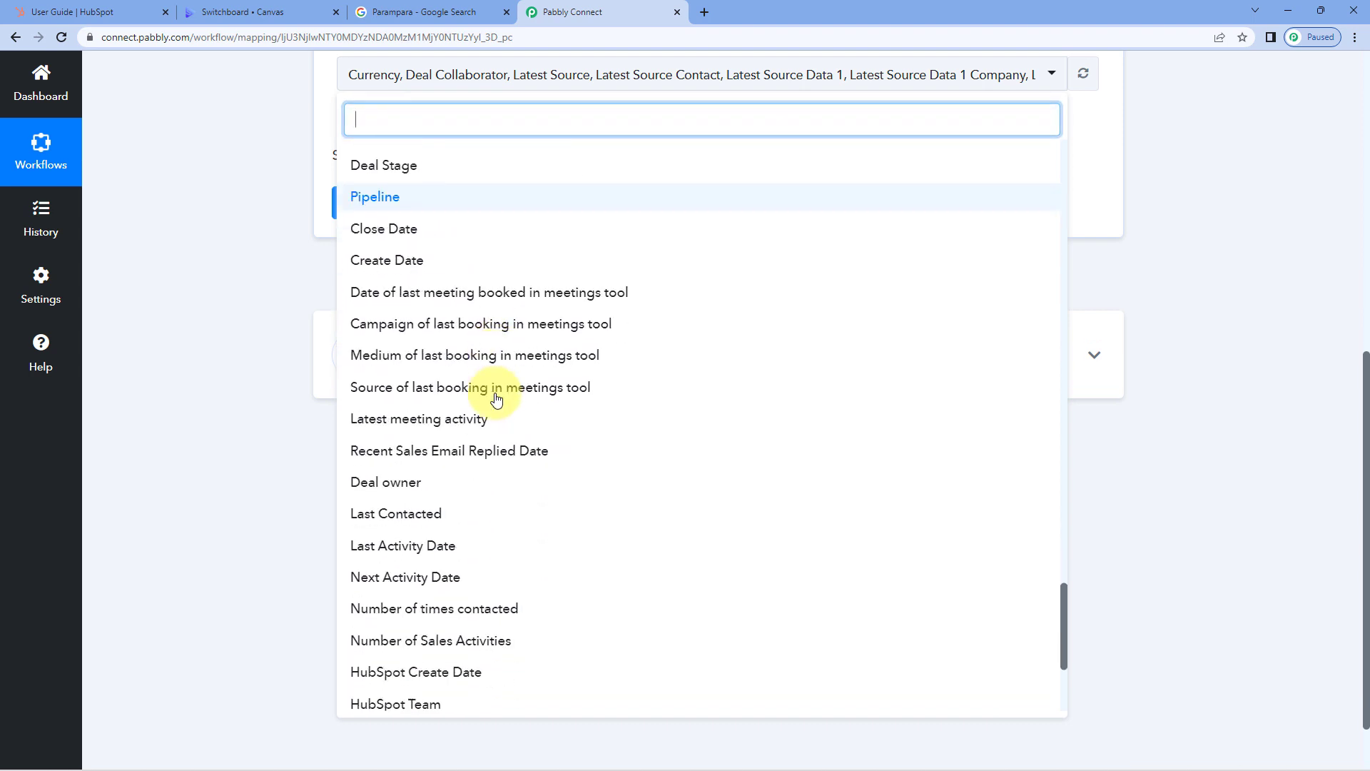
pyautogui.scroll(-1, 496, 397)
pyautogui.click(475, 395)
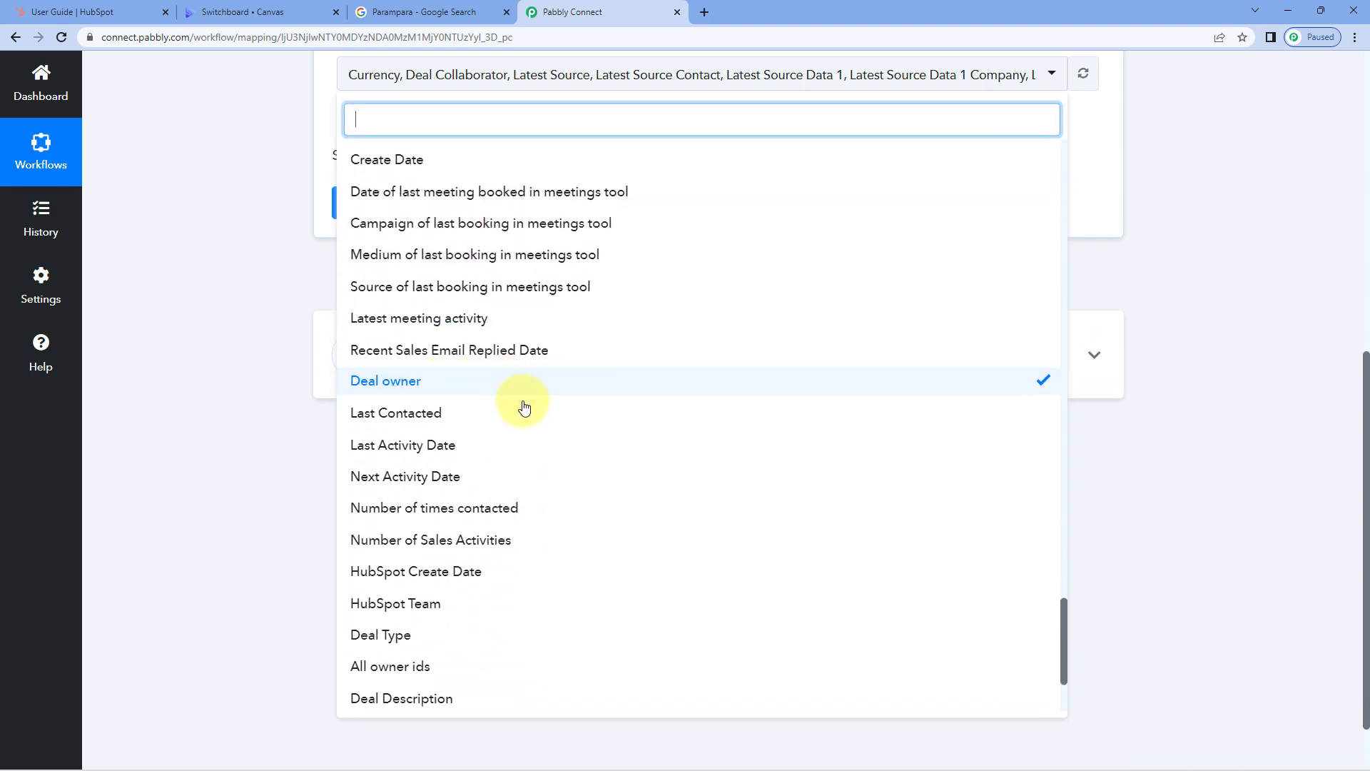
pyautogui.scroll(-2, 520, 410)
pyautogui.scroll(6, 558, 374)
pyautogui.scroll(20, 558, 375)
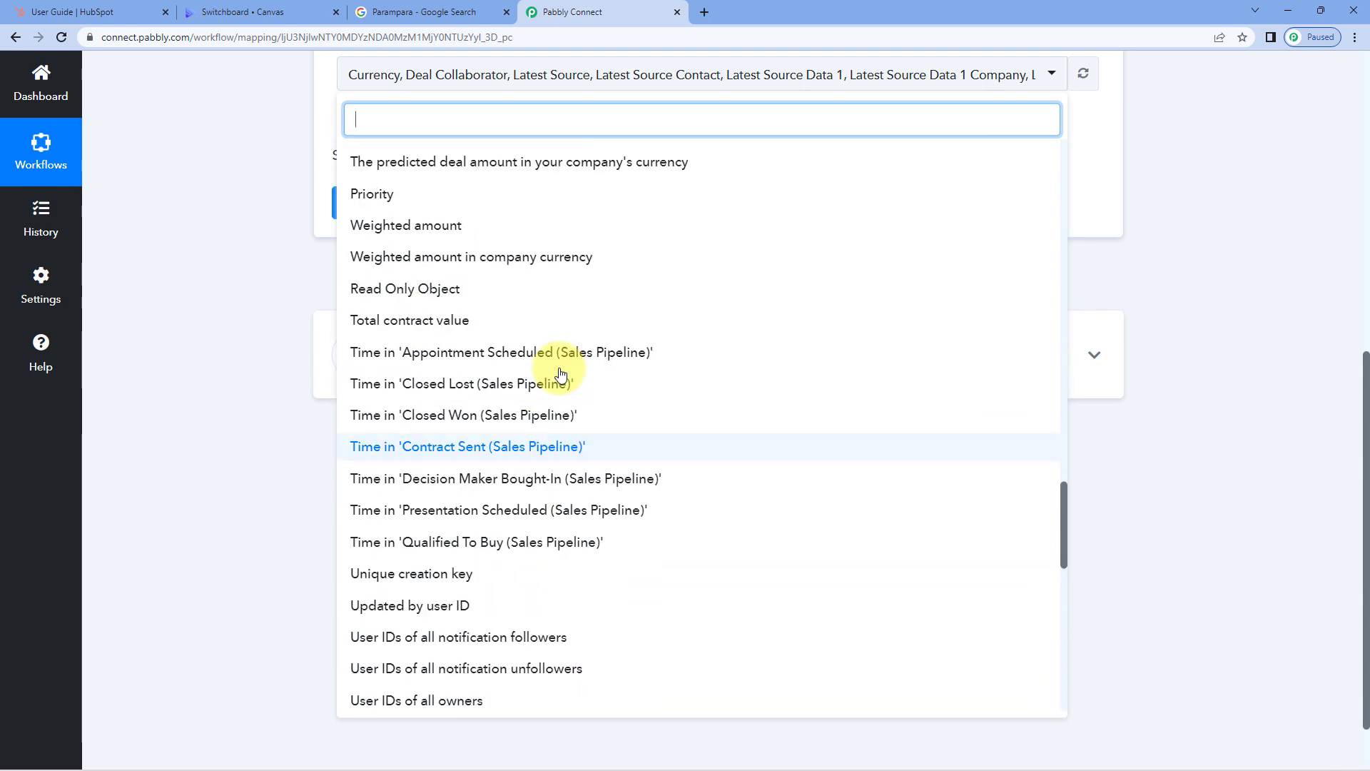
pyautogui.click(321, 260)
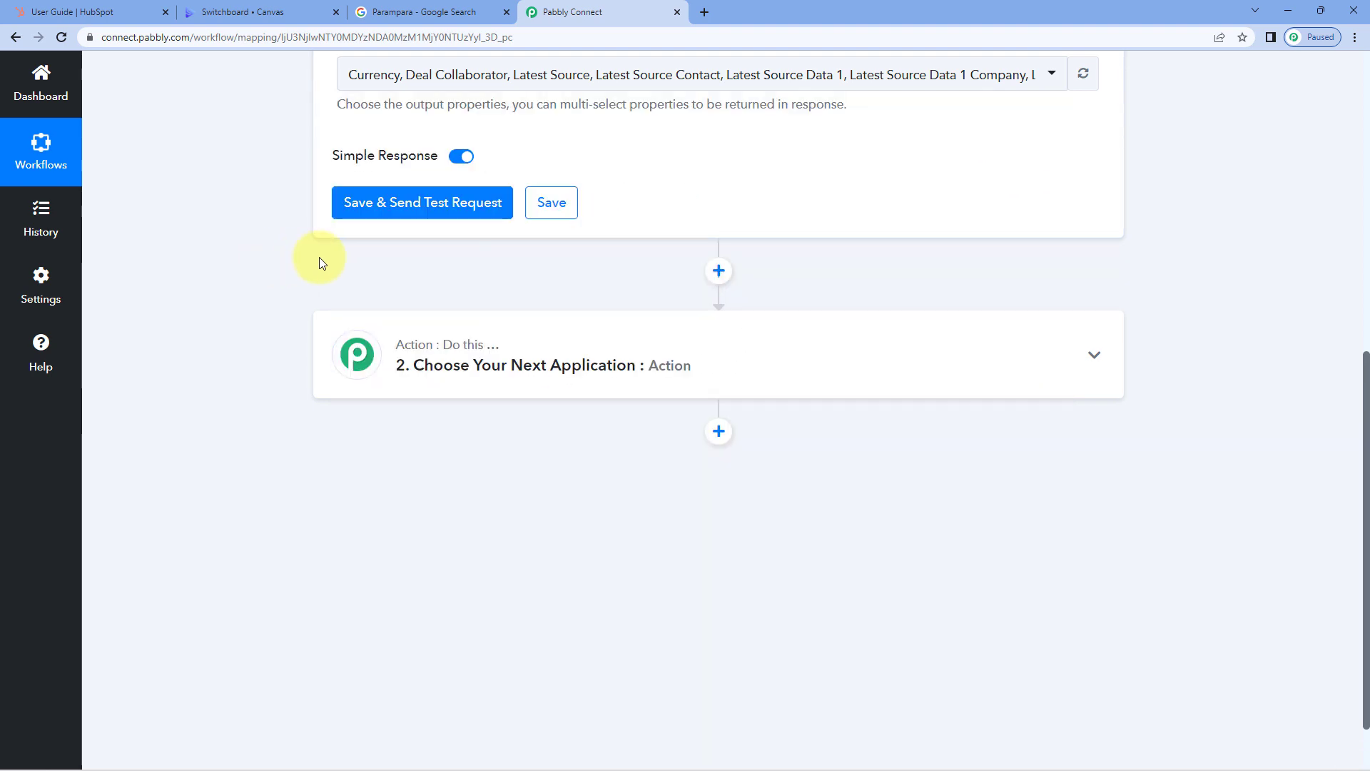
pyautogui.scroll(5, 285, 284)
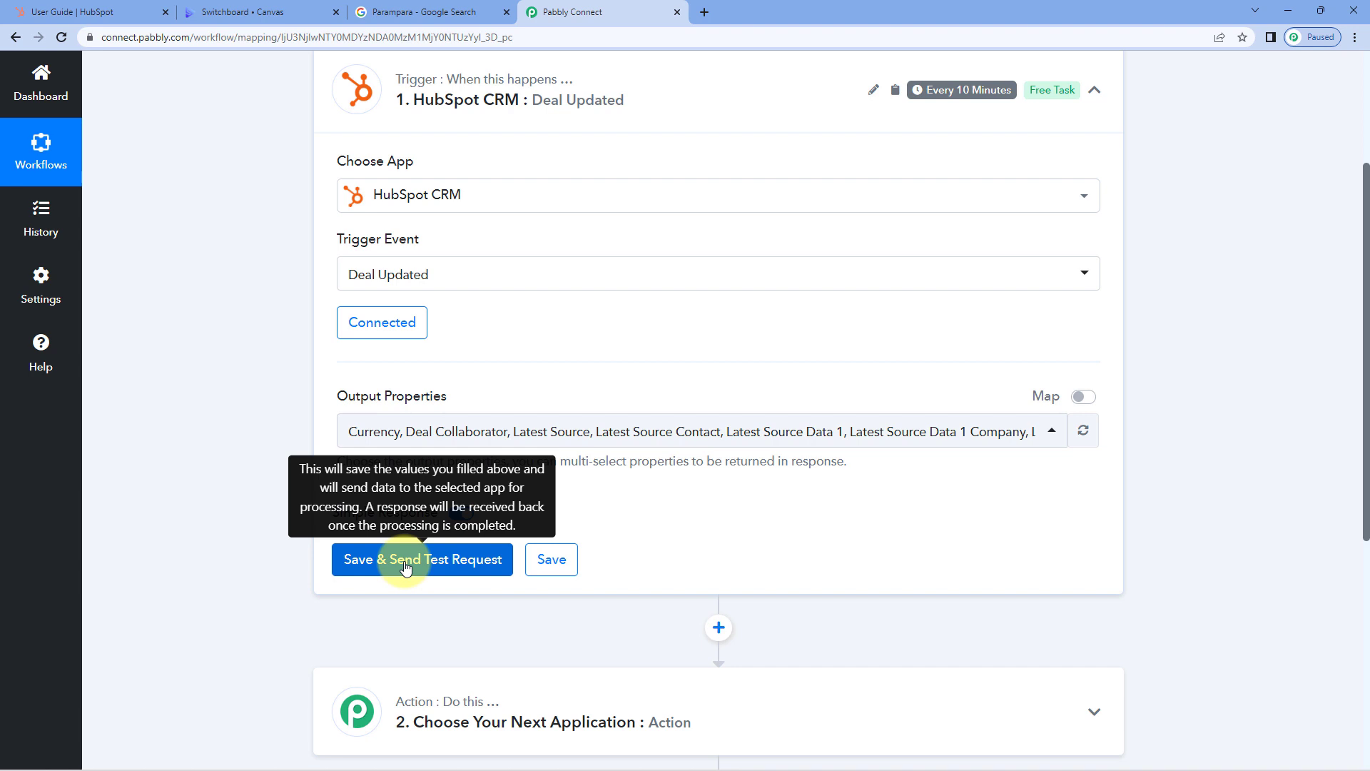
pyautogui.scroll(-1, 636, 526)
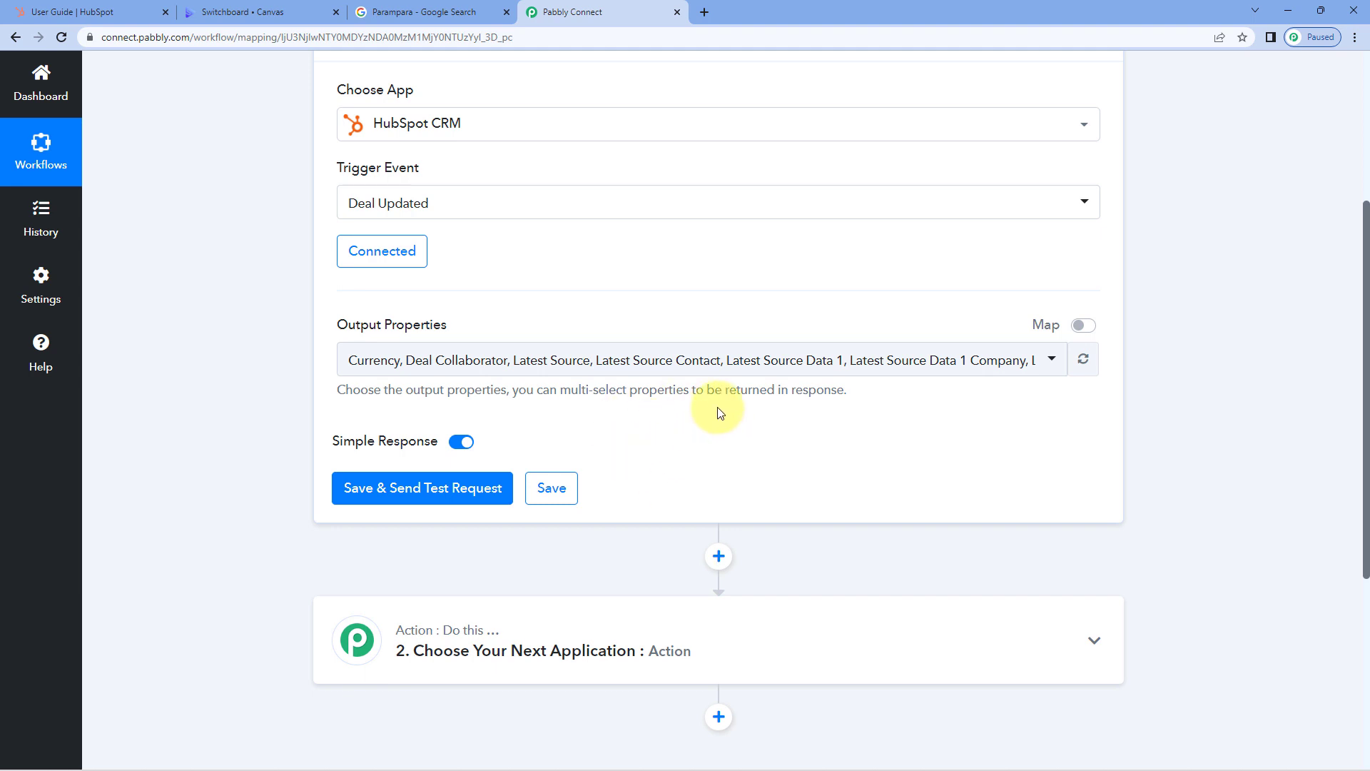
# - Switch to HubSpot, preview the Pabblytuts deal from the Deals list and change its stage to Closed won
pyautogui.click(131, 10)
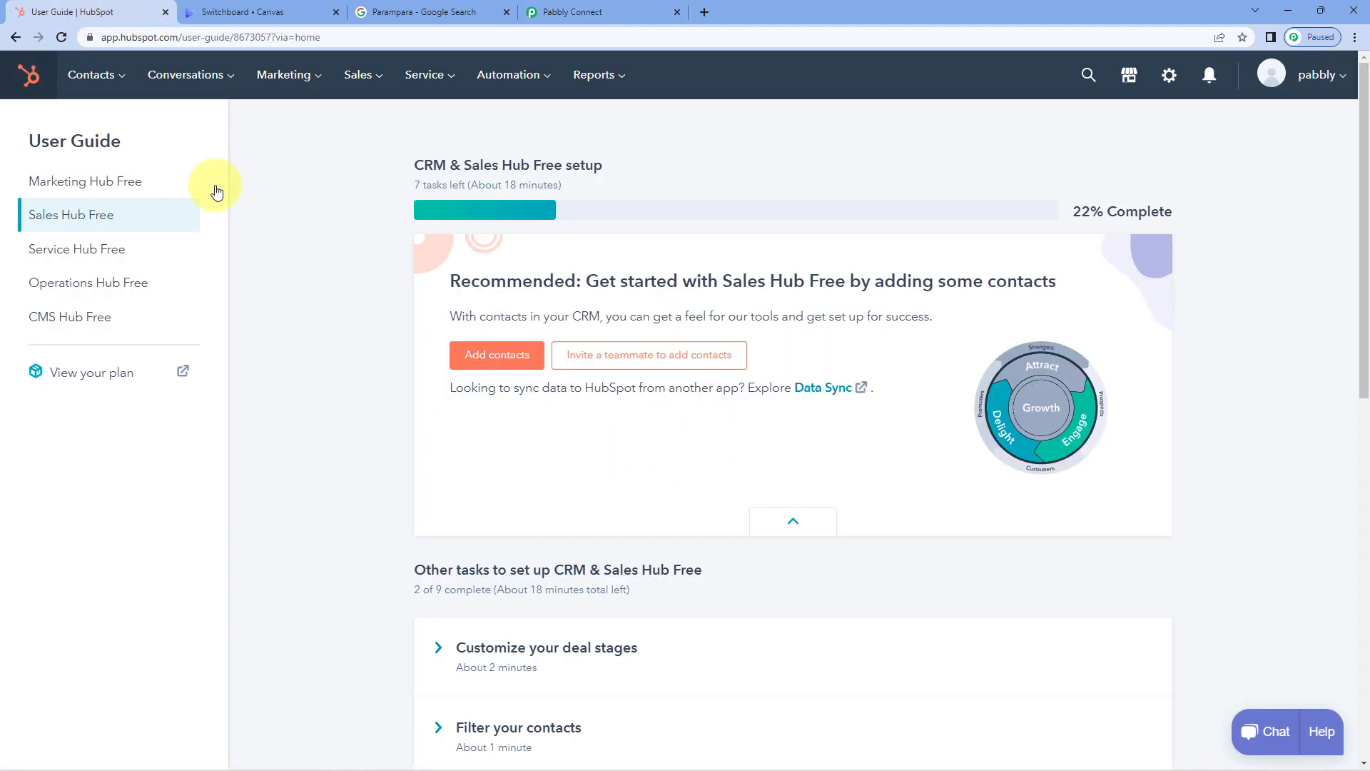
pyautogui.click(361, 75)
pyautogui.click(386, 129)
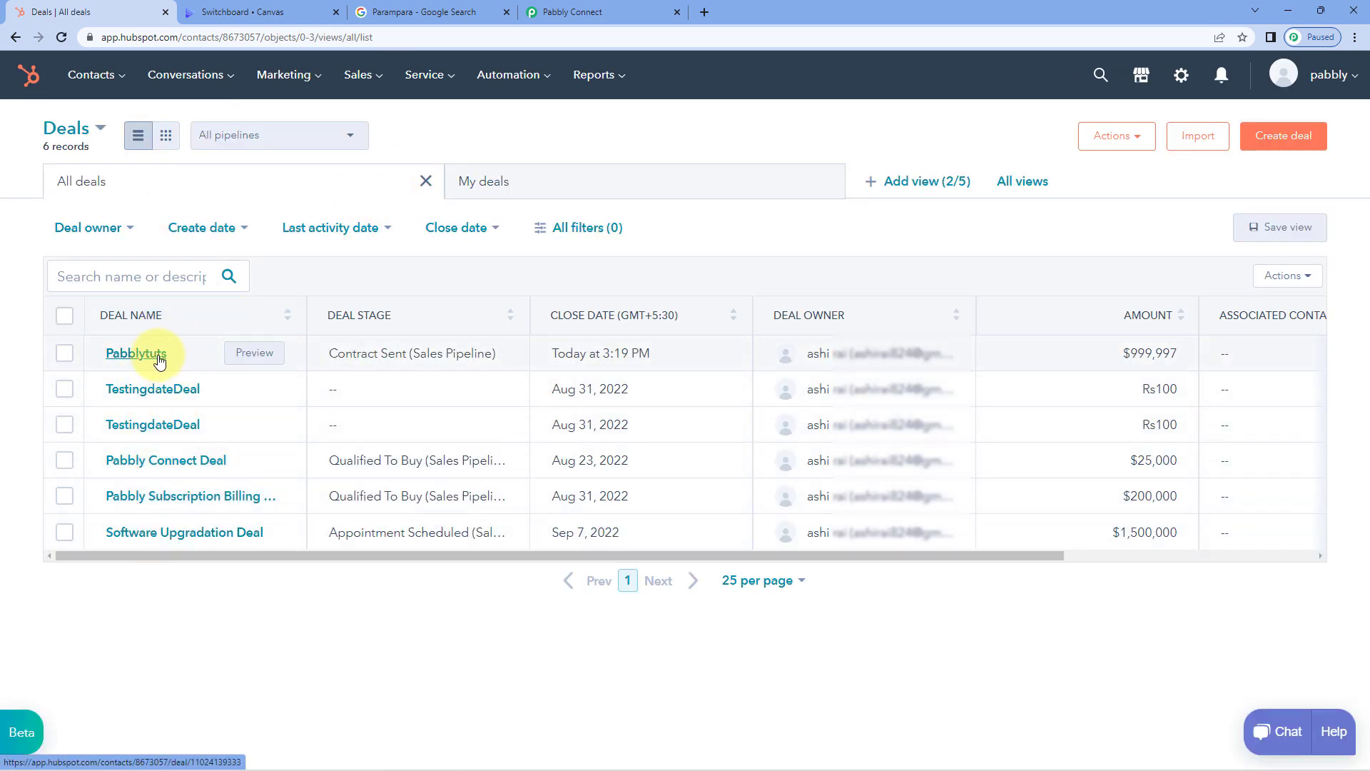
pyautogui.click(253, 354)
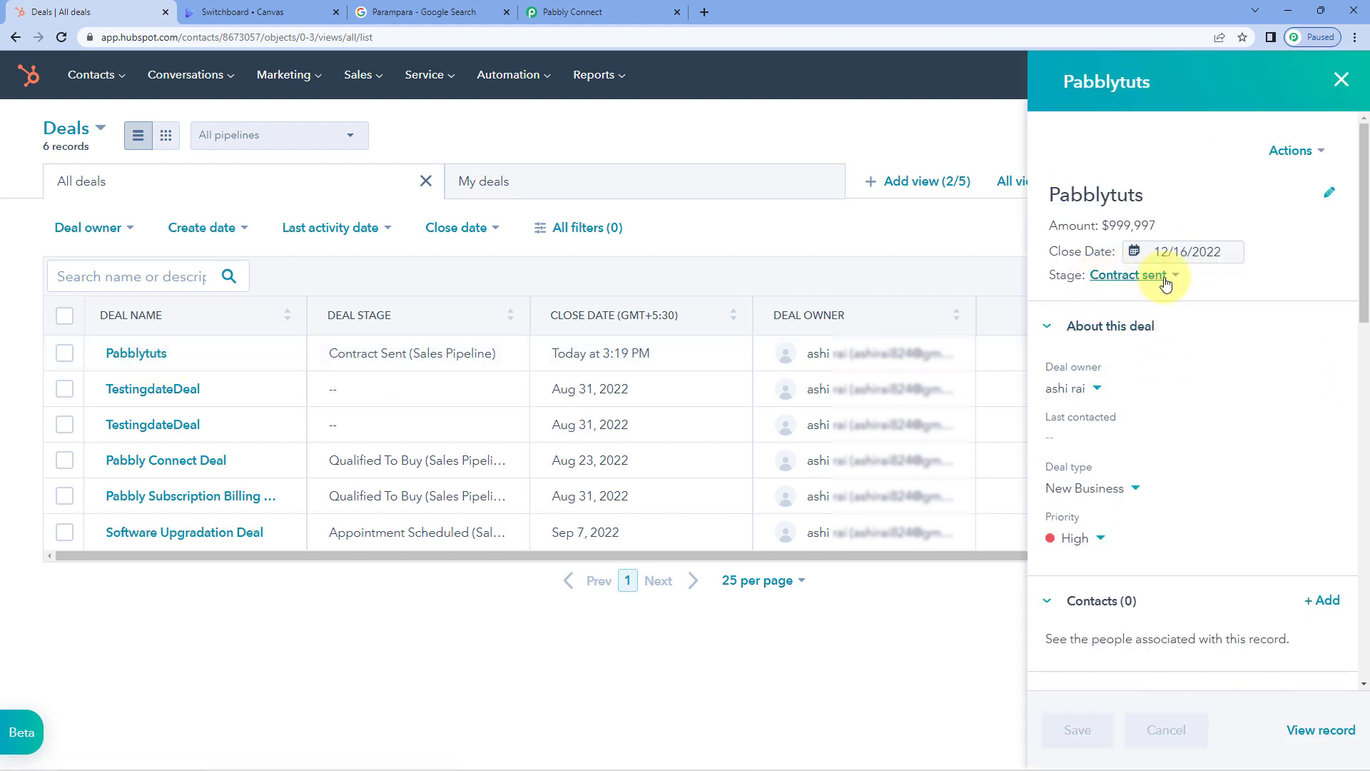
pyautogui.click(1174, 281)
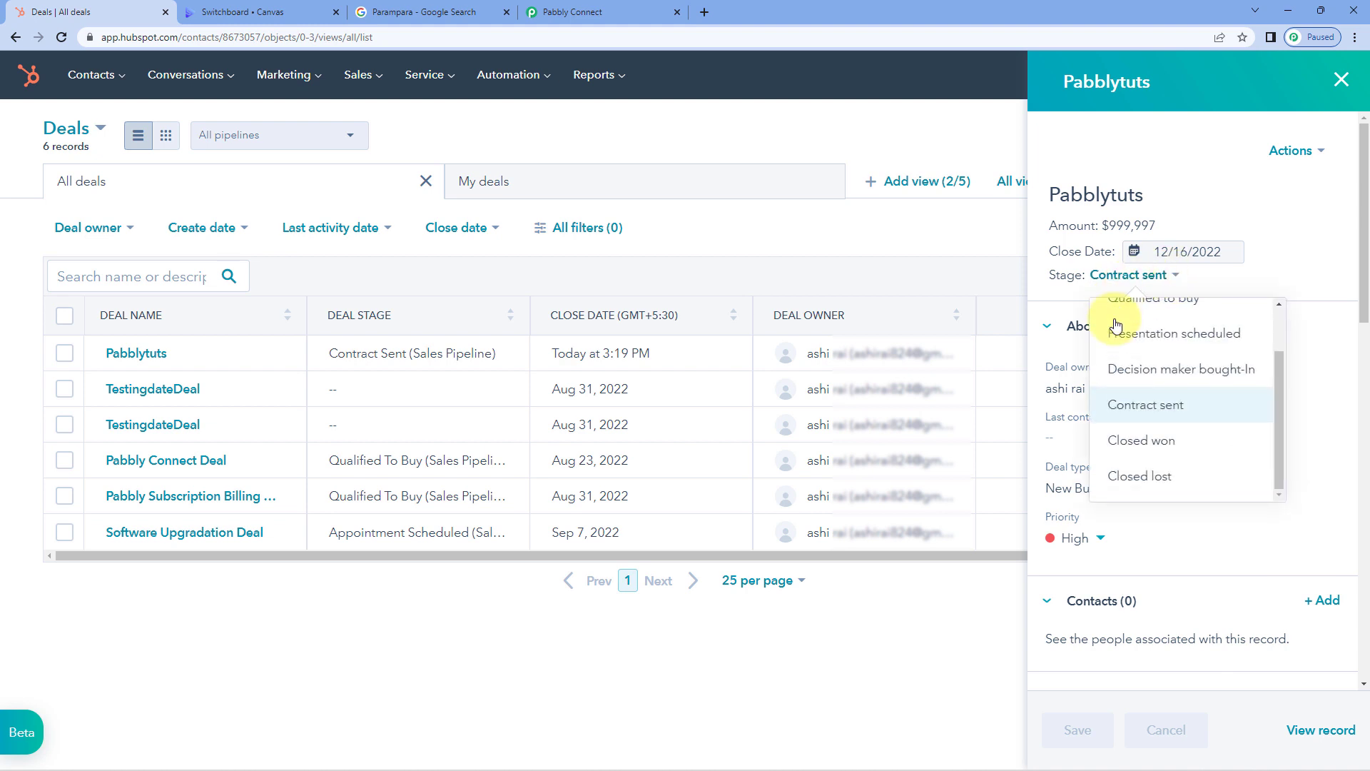
pyautogui.click(1139, 442)
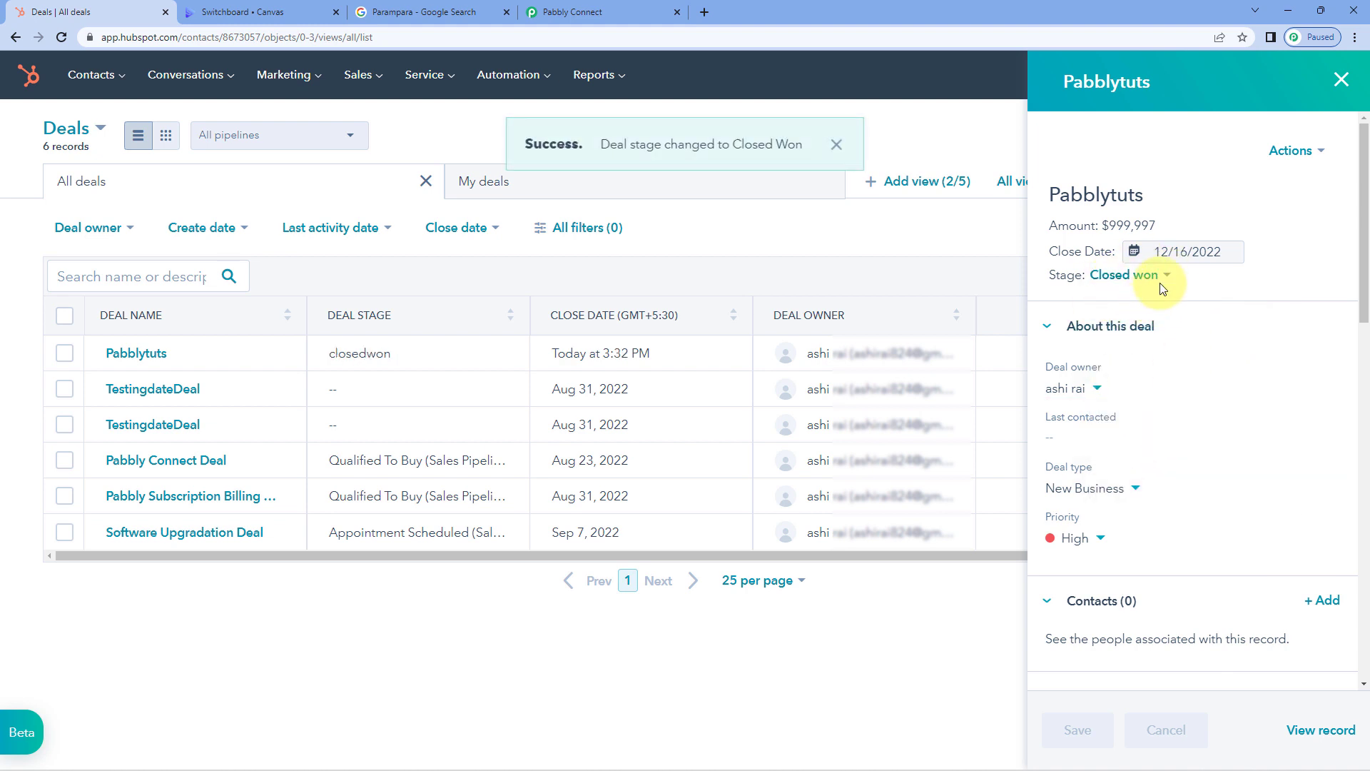
pyautogui.click(1340, 79)
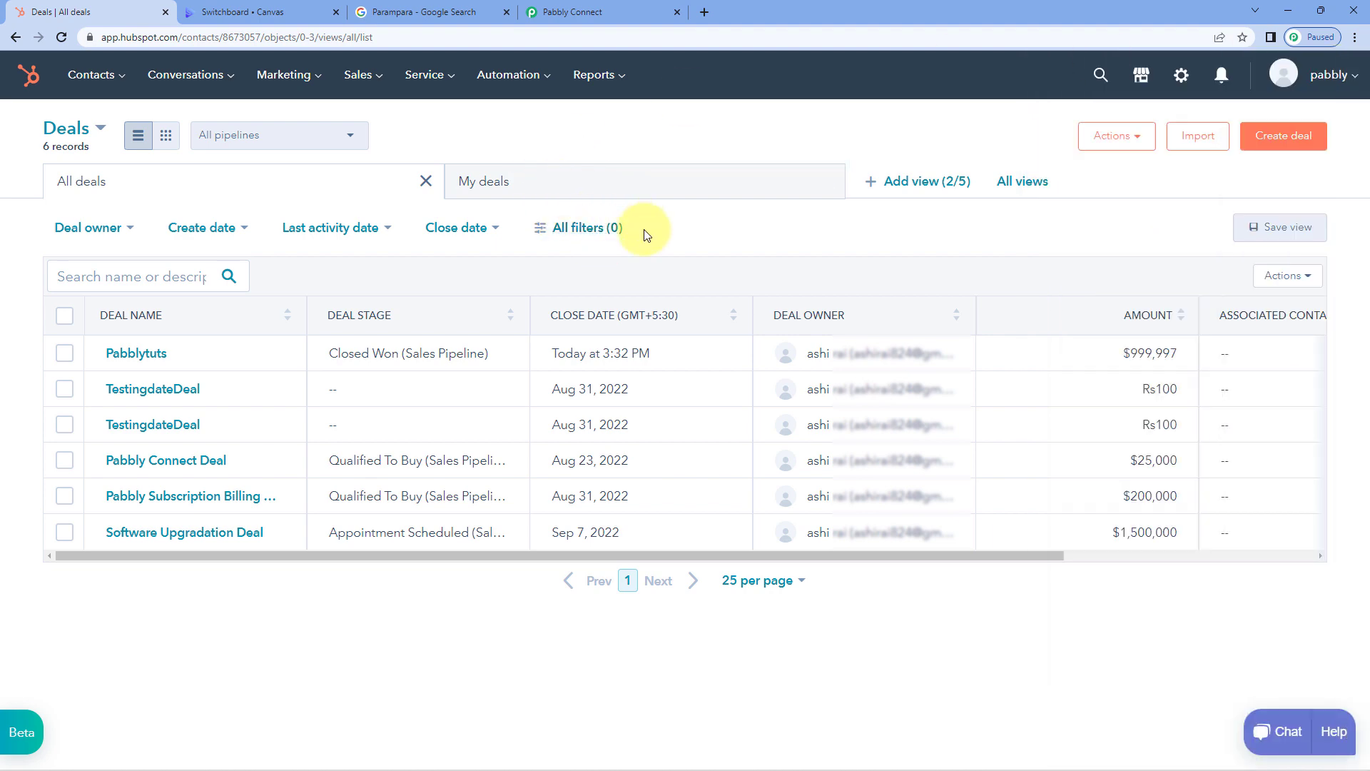
# - Return to Pabbly Connect, save the HubSpot trigger and send a test request
pyautogui.click(610, 11)
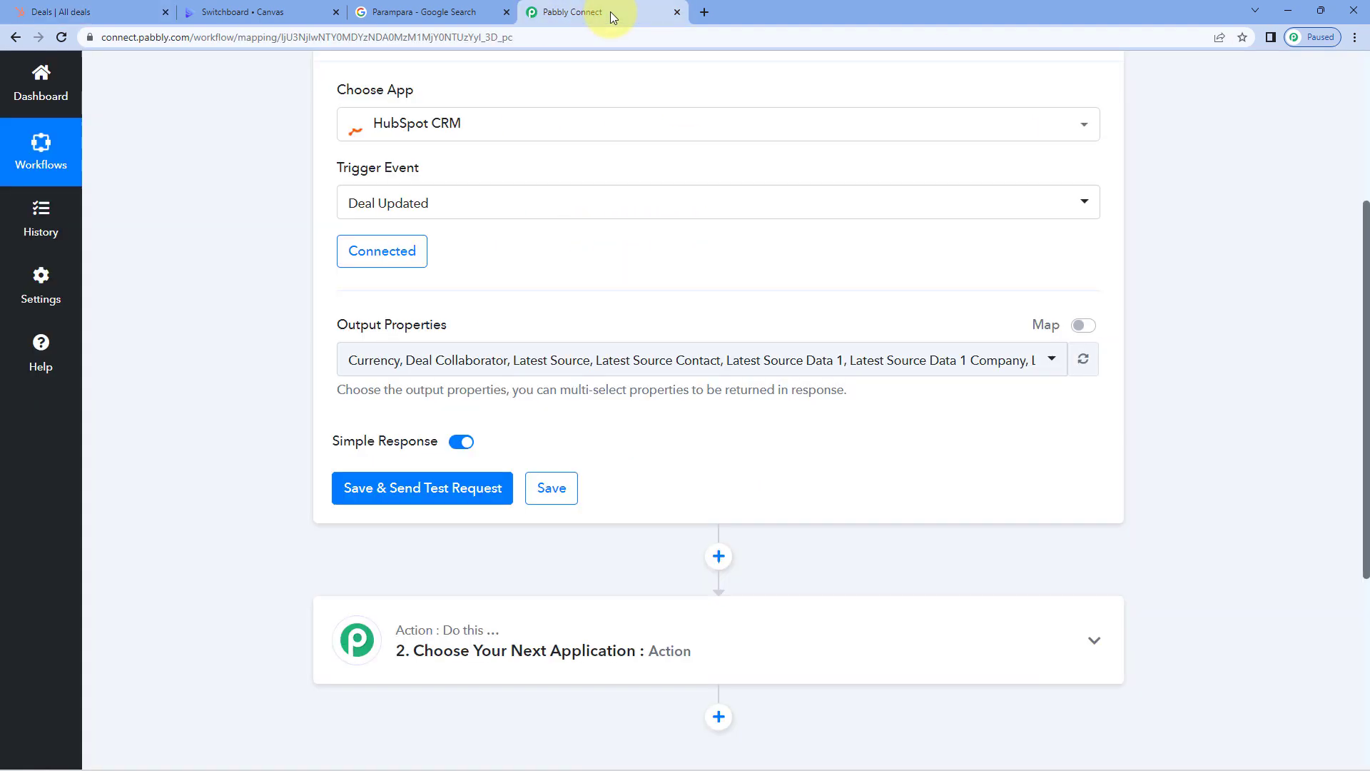
pyautogui.click(422, 502)
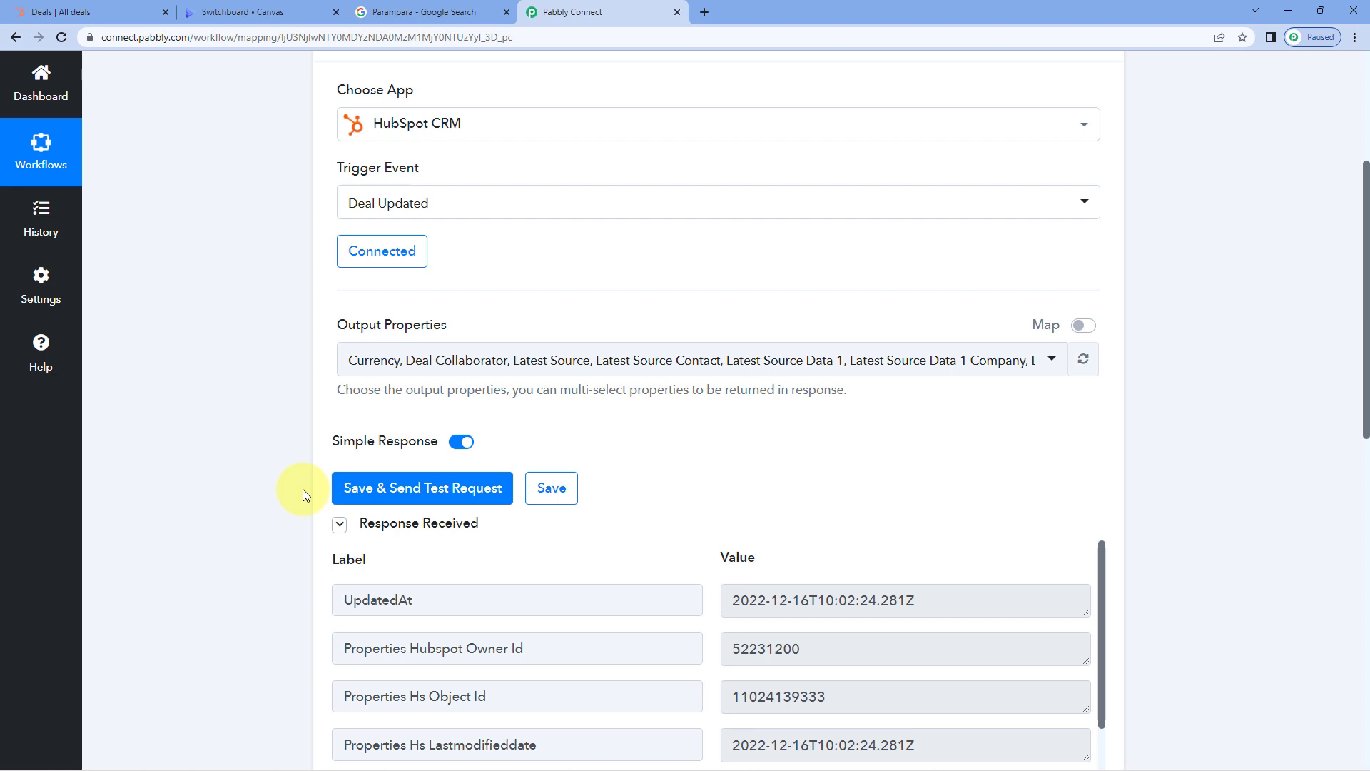
# - Examine the trigger's received response, checking the deal name and amount properties
pyautogui.scroll(-5, 302, 488)
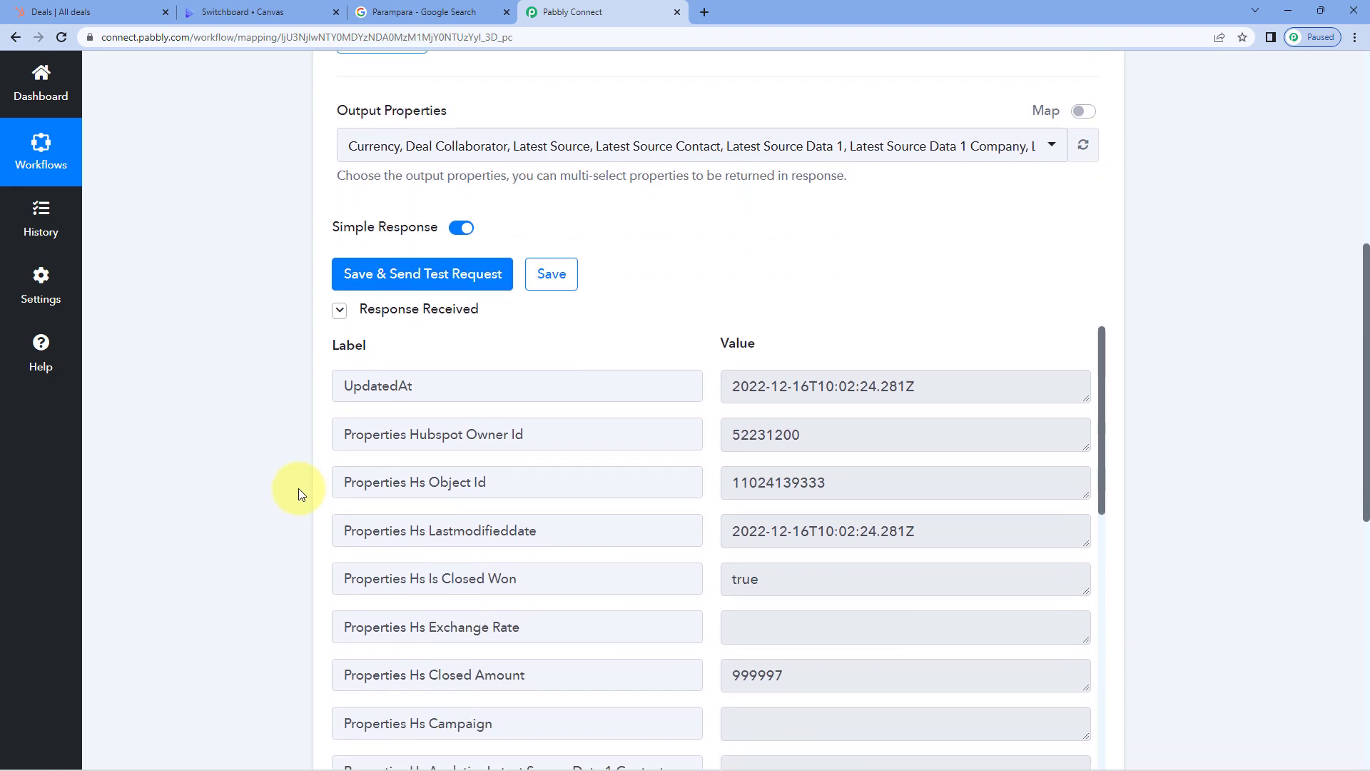
pyautogui.scroll(-4, 718, 378)
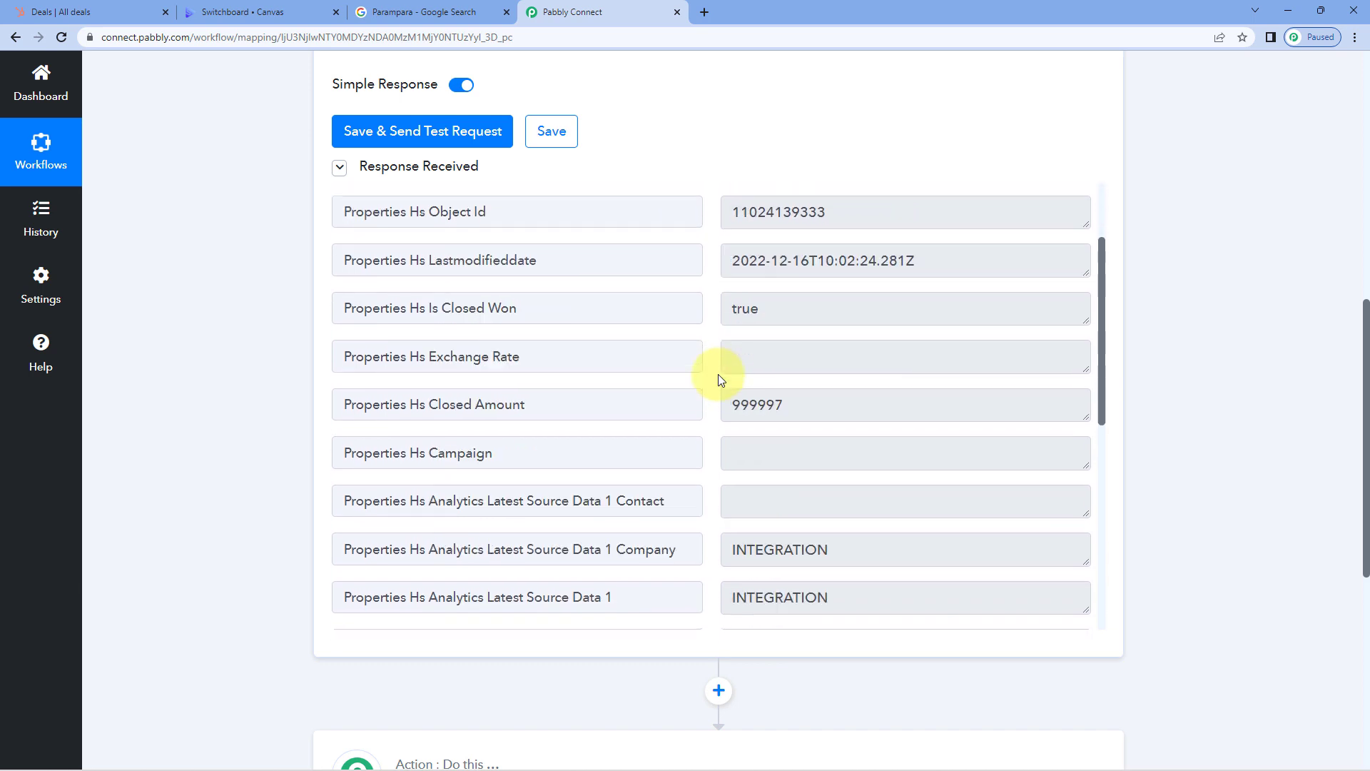
pyautogui.scroll(-3, 718, 374)
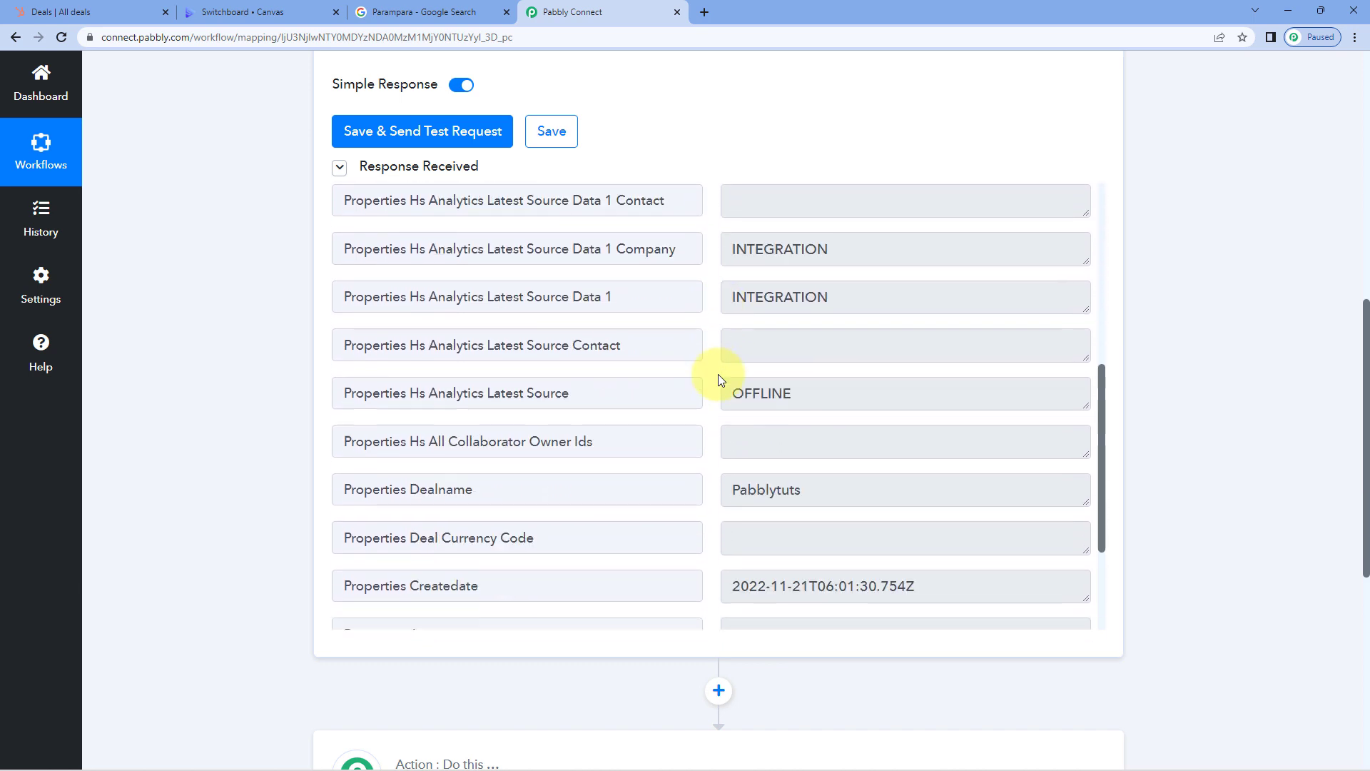
pyautogui.scroll(-2, 709, 355)
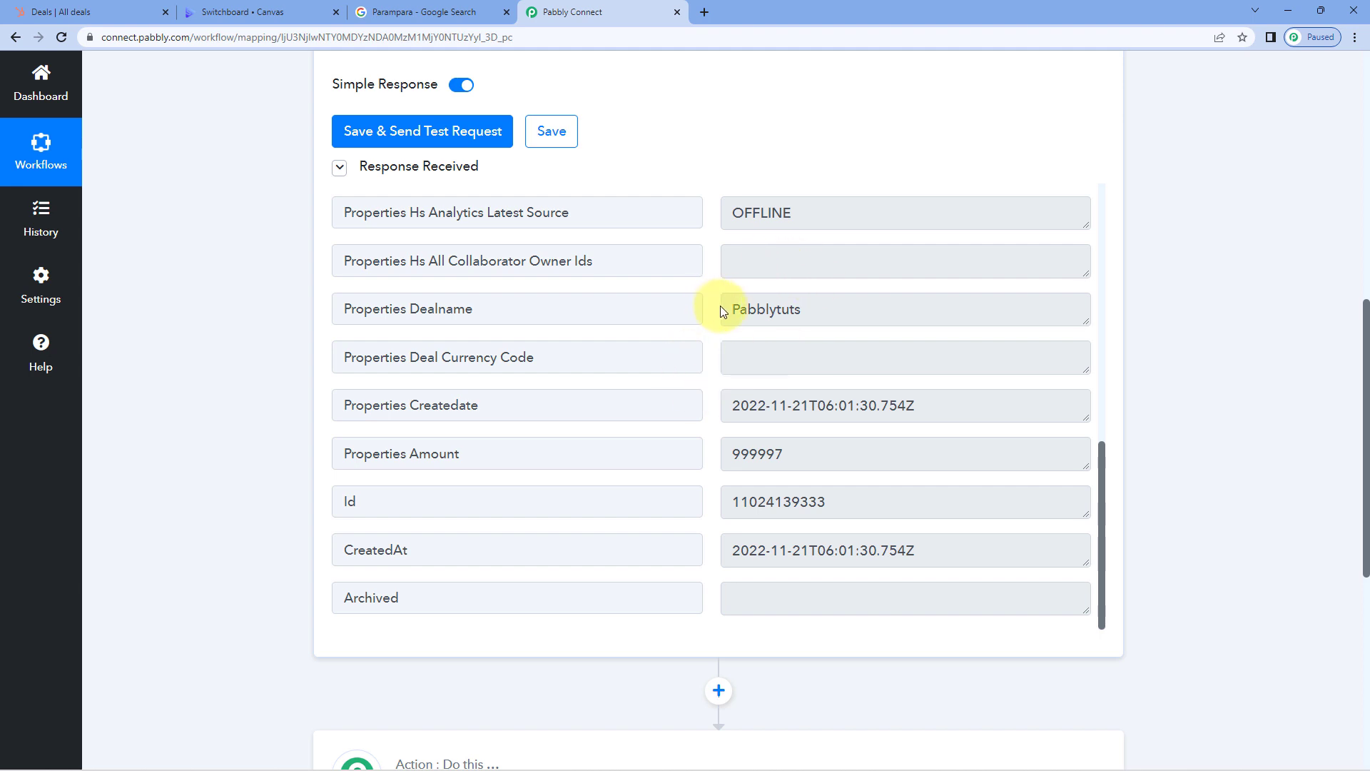
pyautogui.moveTo(728, 309)
pyautogui.mouseDown()
pyautogui.moveTo(817, 309)
pyautogui.moveTo(728, 309)
pyautogui.mouseUp()
pyautogui.click(818, 309)
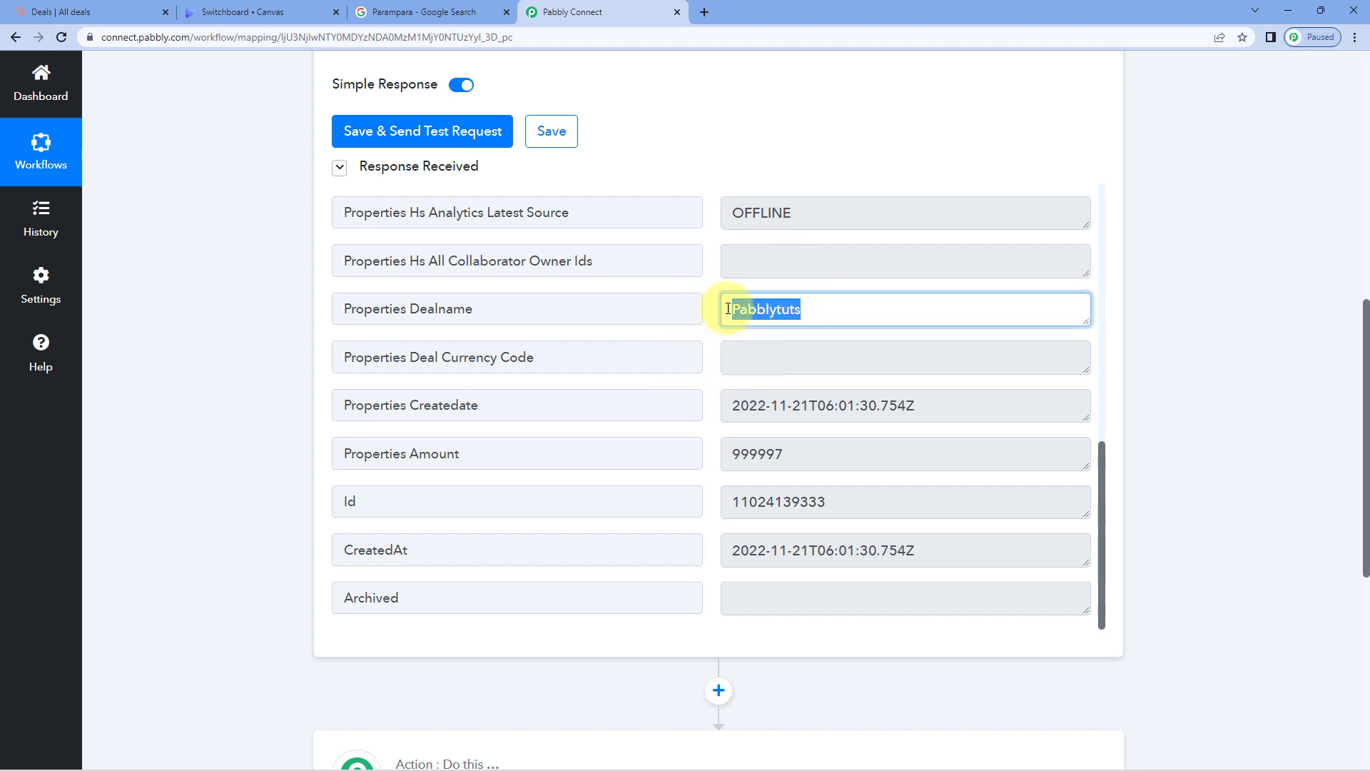
pyautogui.click(709, 300)
pyautogui.moveTo(475, 302); pyautogui.dragTo(426, 310)
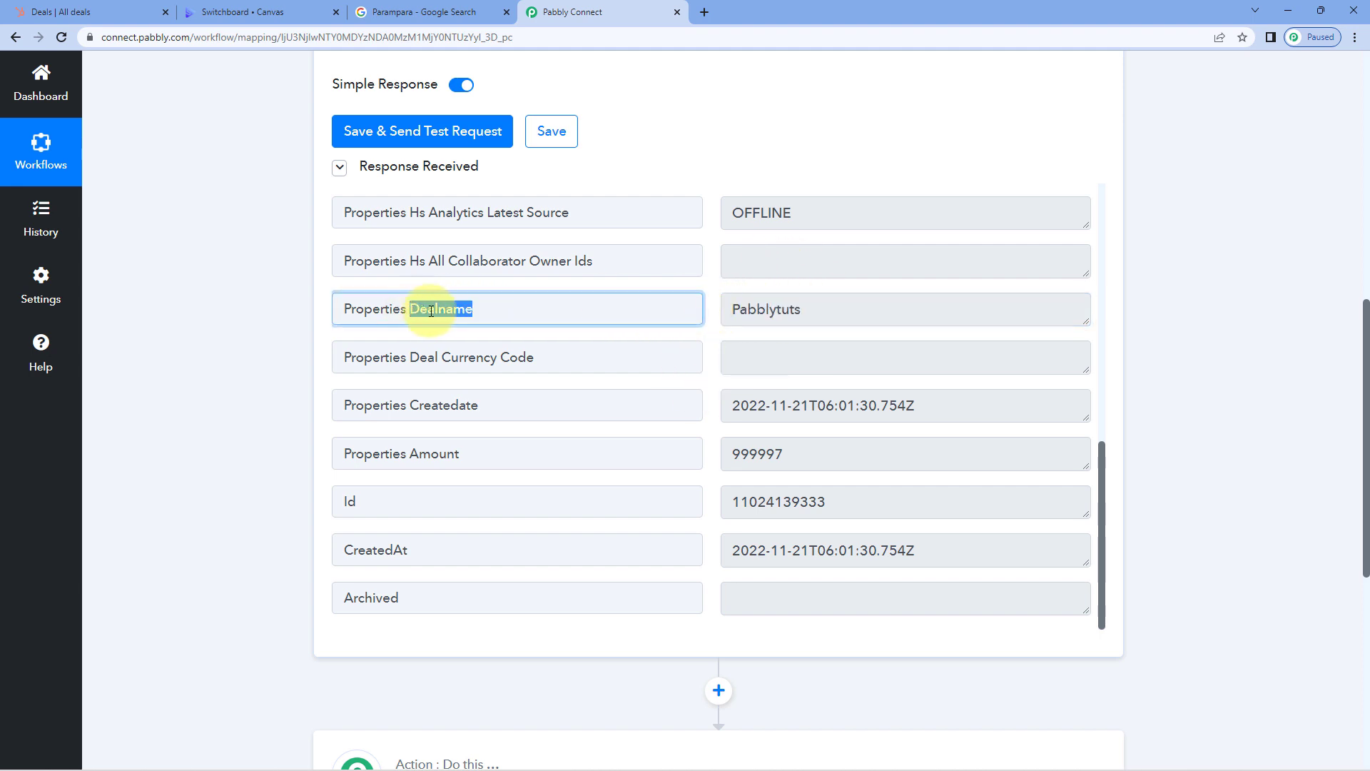
pyautogui.scroll(-2, 696, 341)
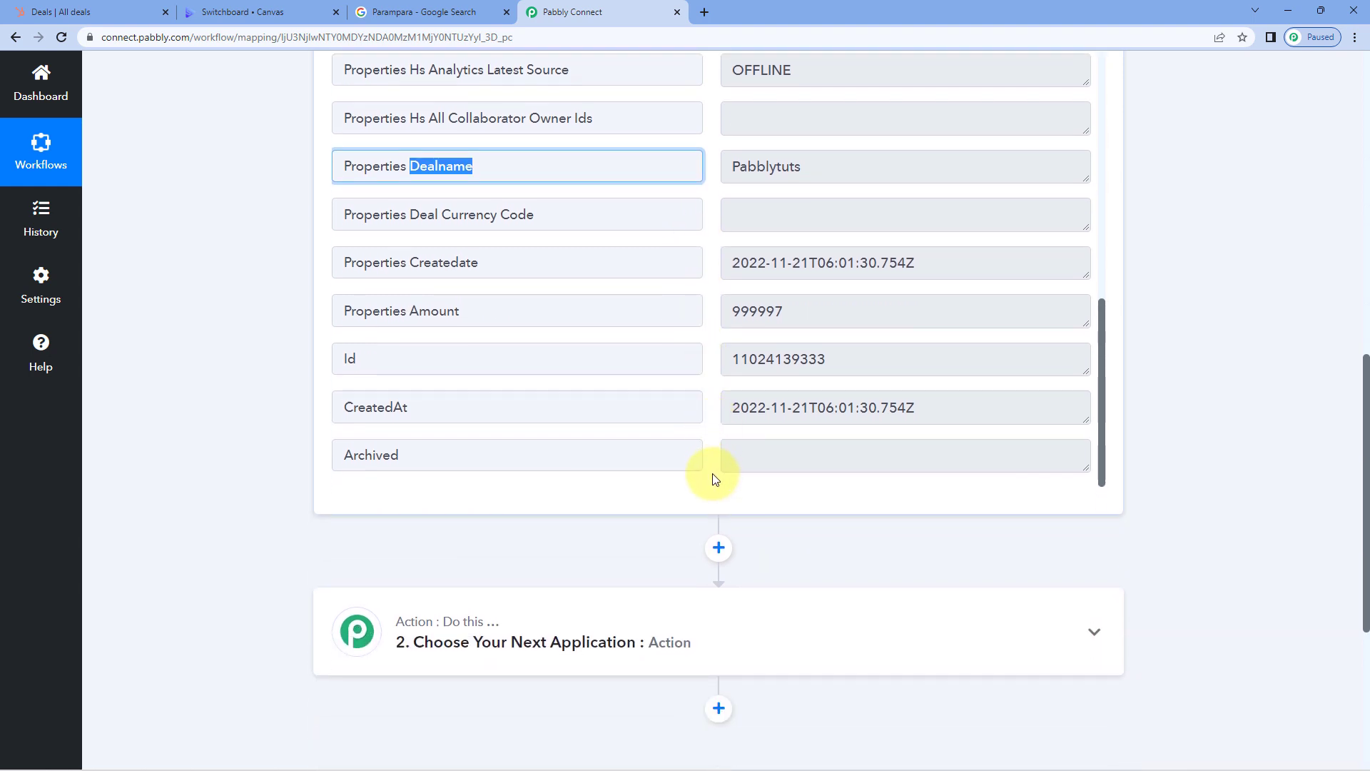
pyautogui.moveTo(807, 313); pyautogui.dragTo(697, 310)
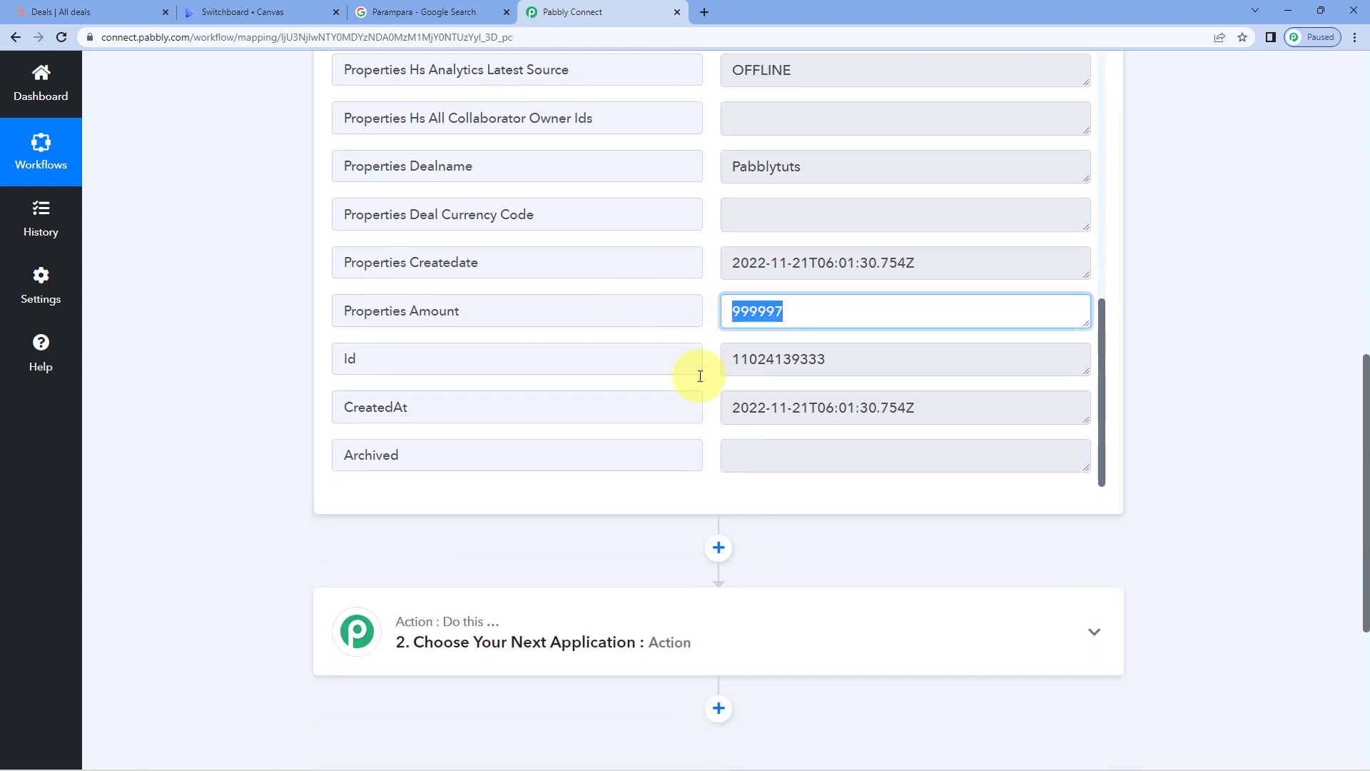
# - Examine the trigger's response fields and selected output properties, and collapse the received response
pyautogui.scroll(2, 717, 457)
pyautogui.scroll(10, 712, 435)
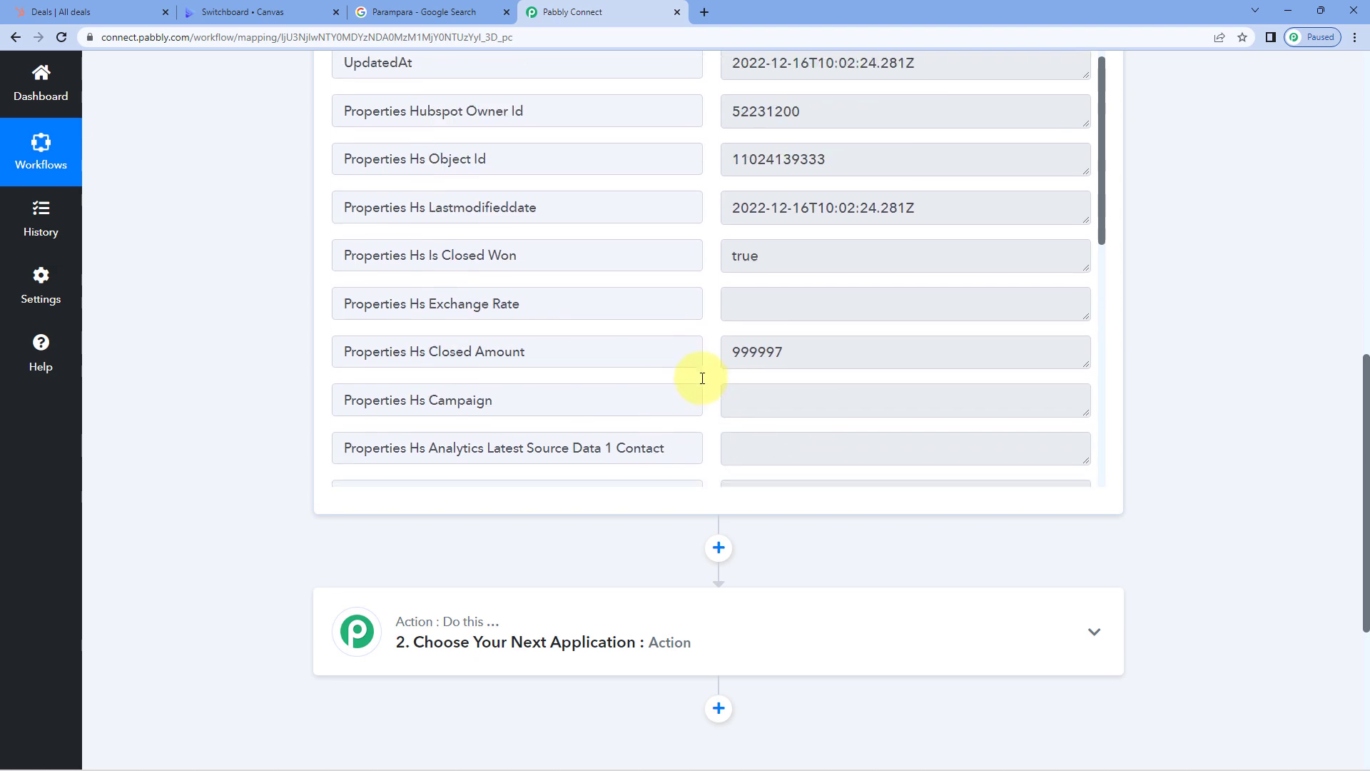
pyautogui.scroll(3, 645, 364)
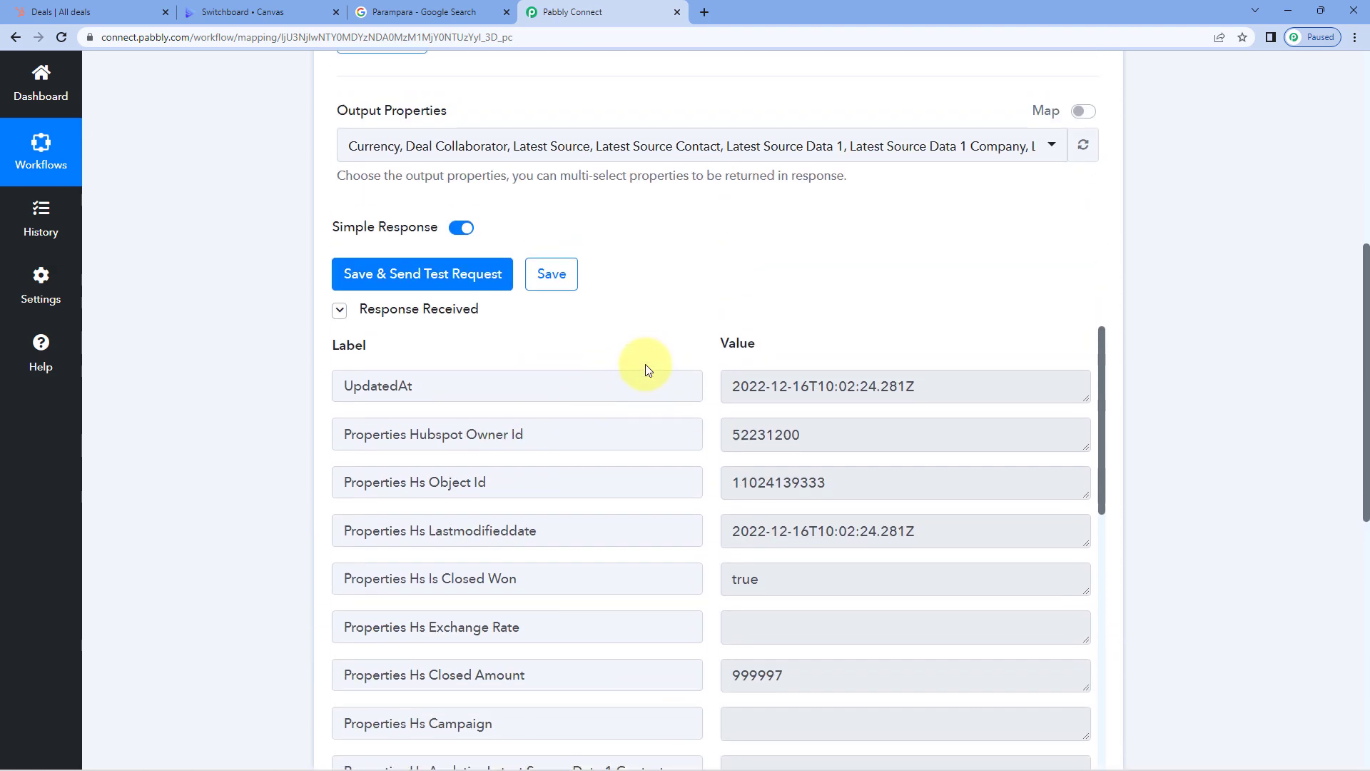
pyautogui.scroll(-1, 685, 366)
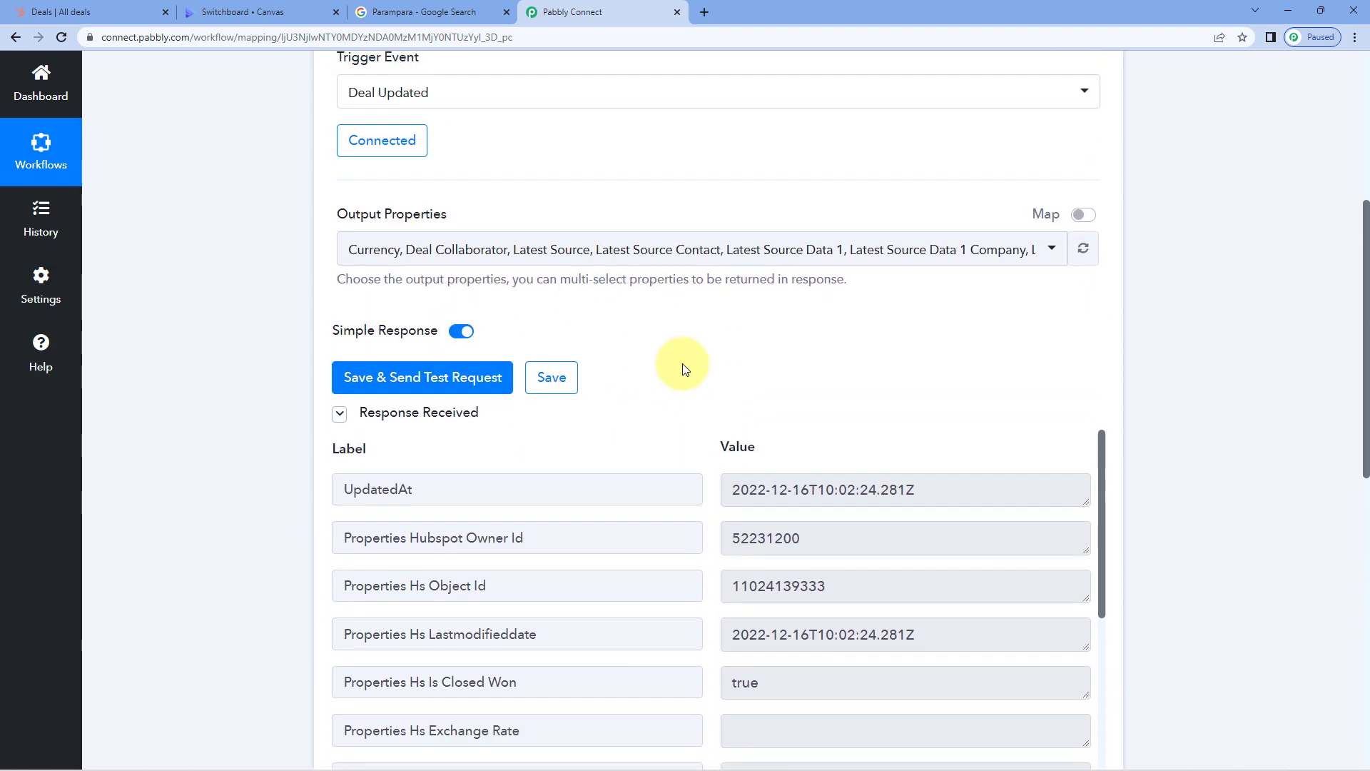
pyautogui.scroll(-2, 714, 506)
pyautogui.scroll(-5, 712, 506)
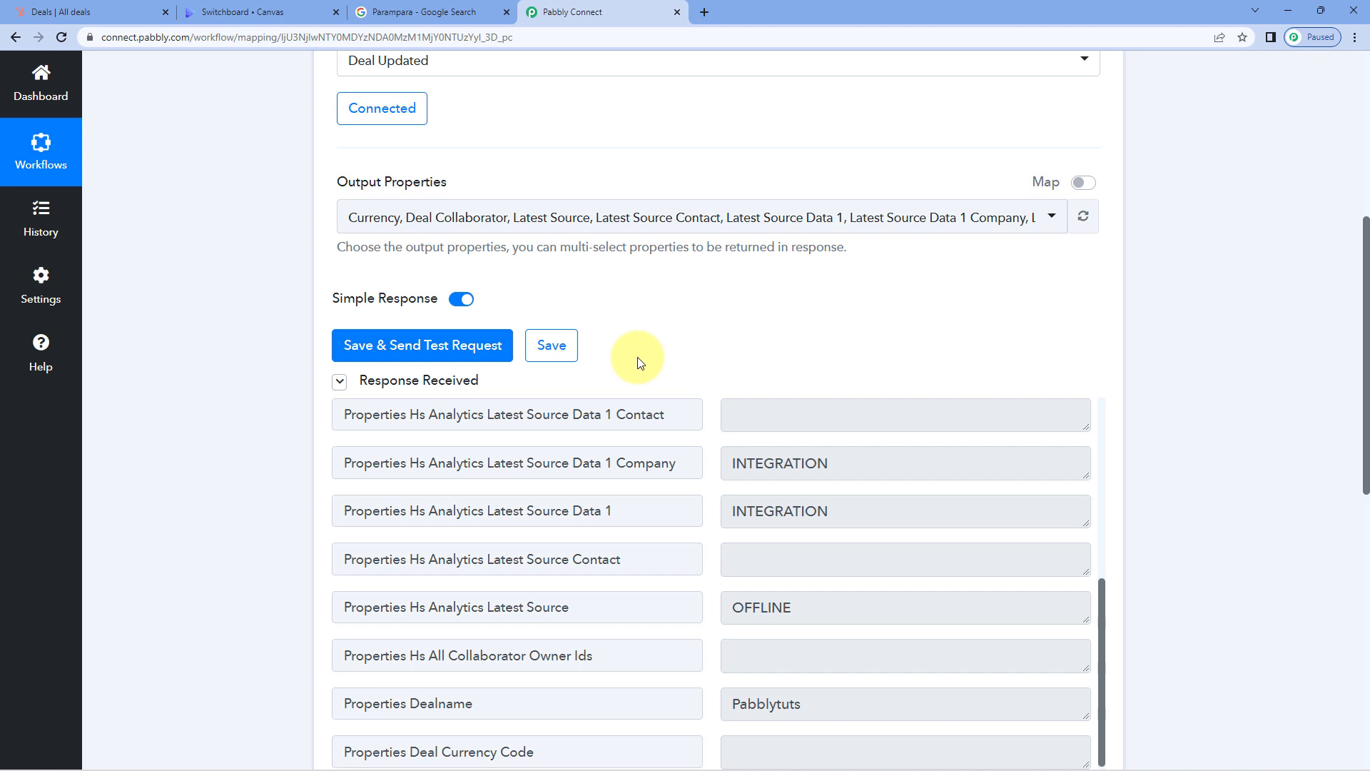
pyautogui.click(572, 218)
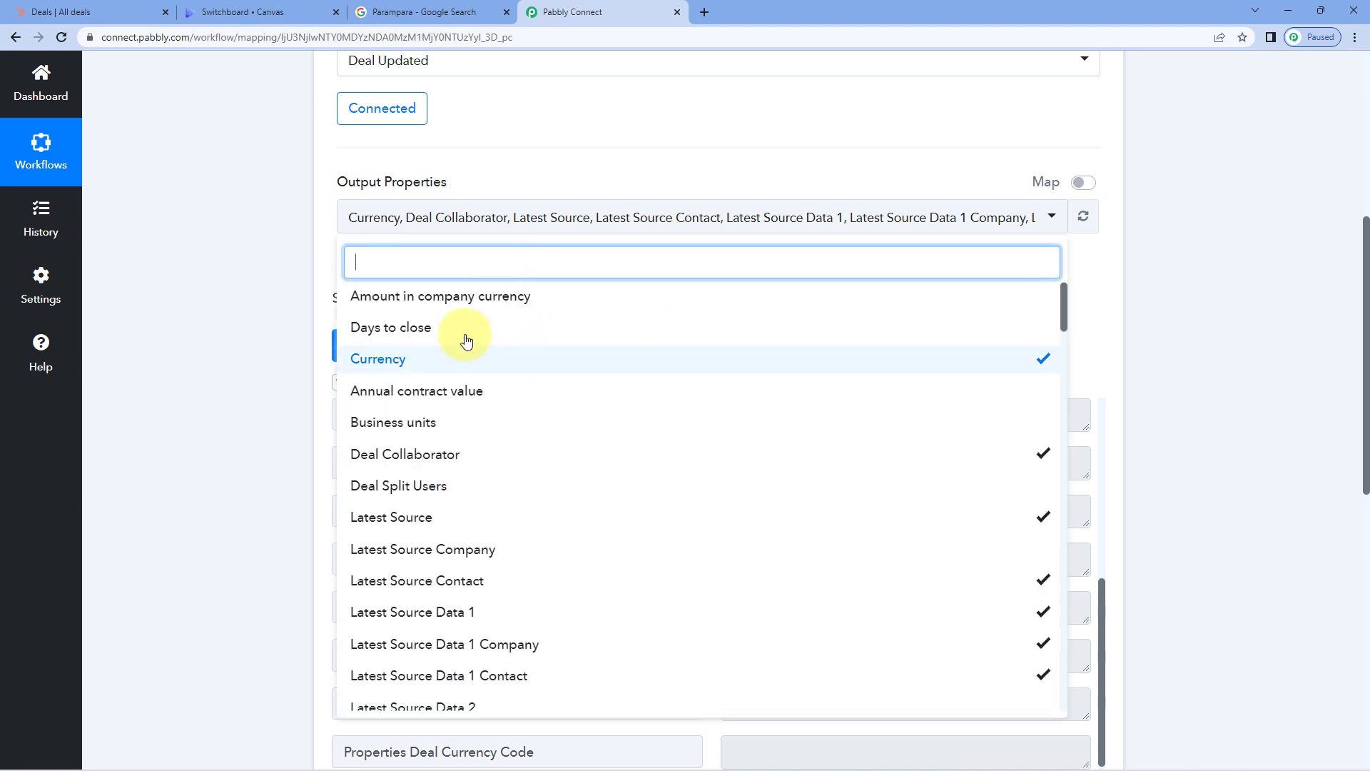
pyautogui.click(294, 378)
pyautogui.scroll(-1, 314, 342)
pyautogui.click(339, 309)
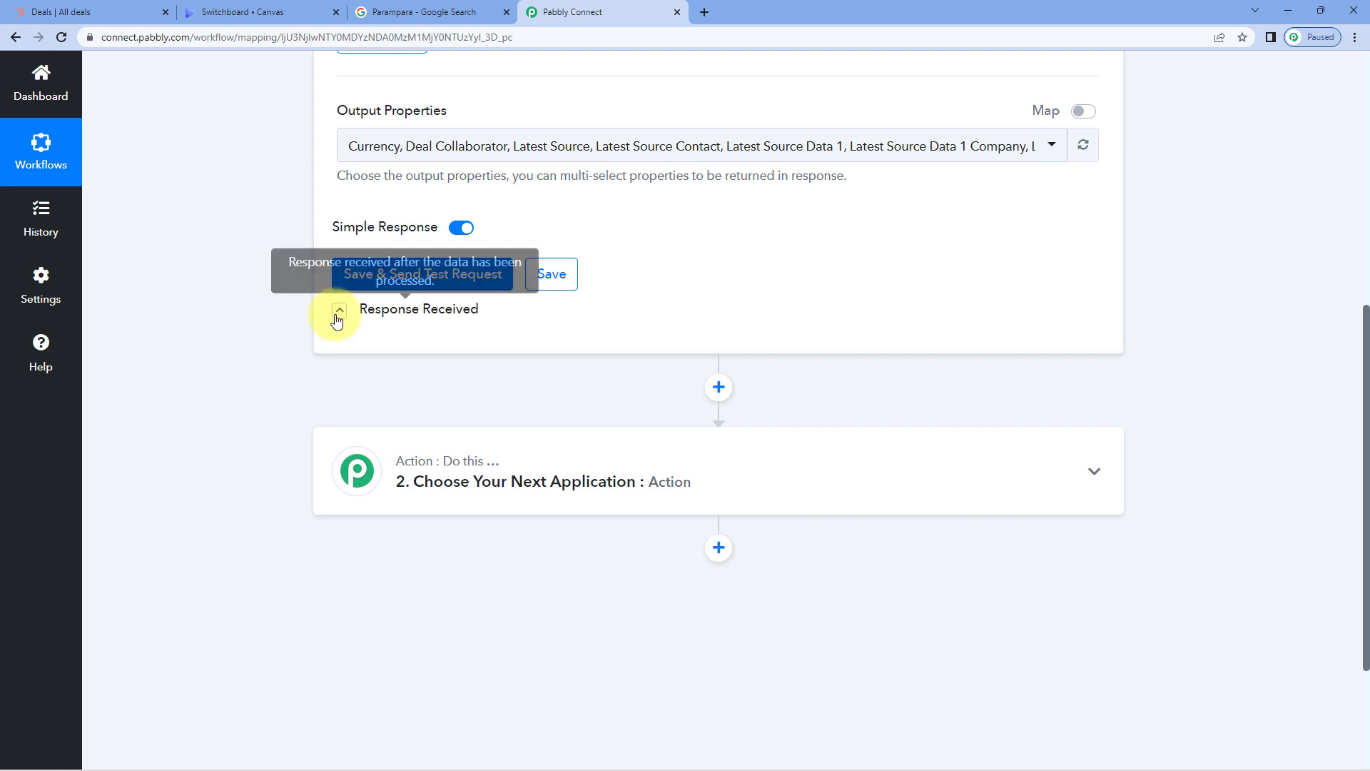
# - Switch to Switchboard, view the google-my-business-post template in the editor and return to Pabbly Connect
pyautogui.click(246, 13)
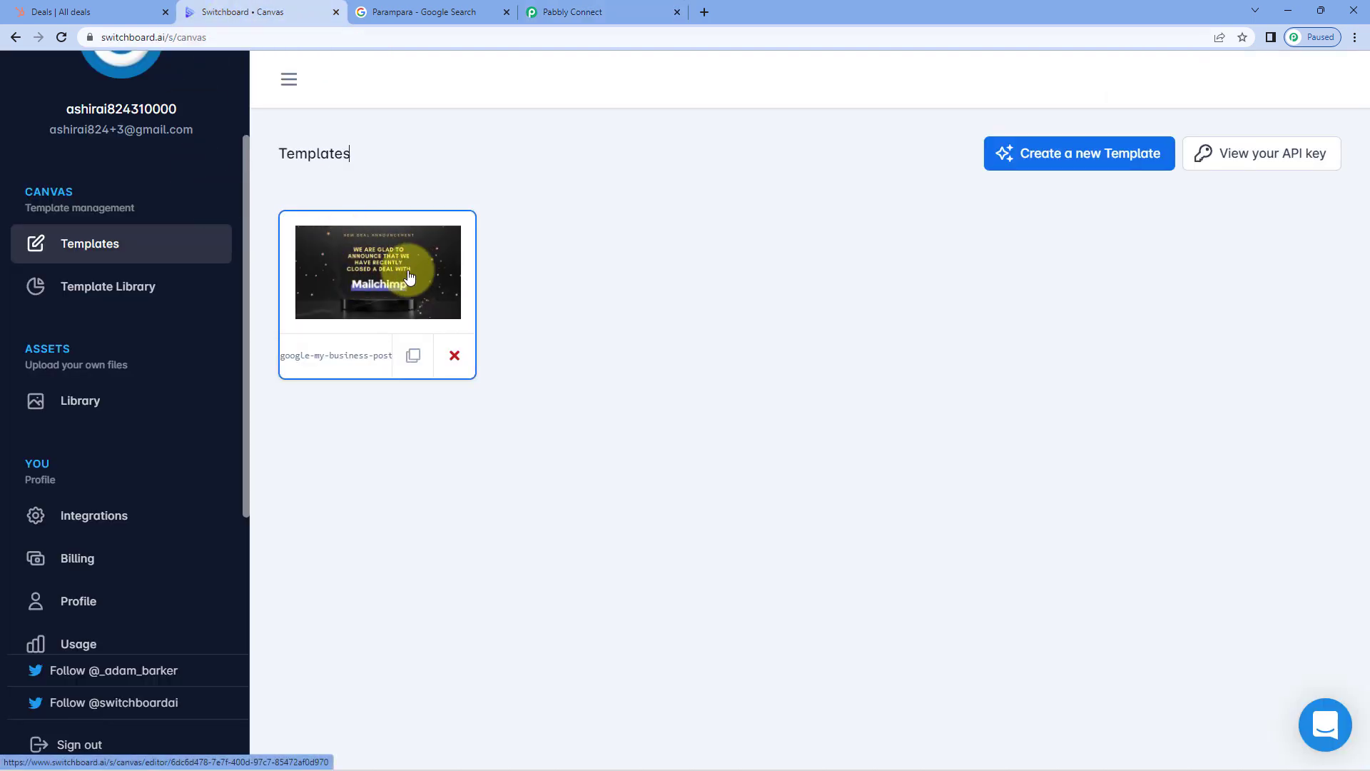
pyautogui.click(437, 284)
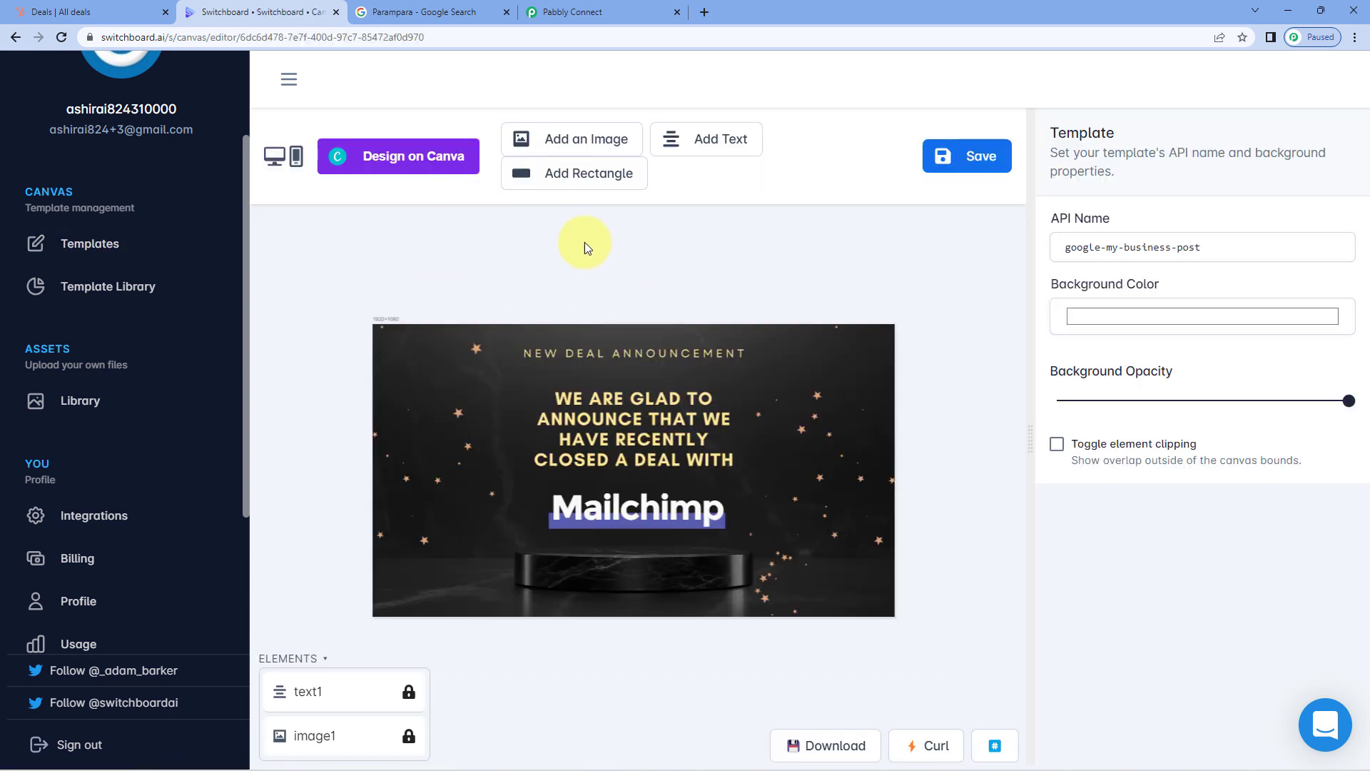
pyautogui.click(631, 11)
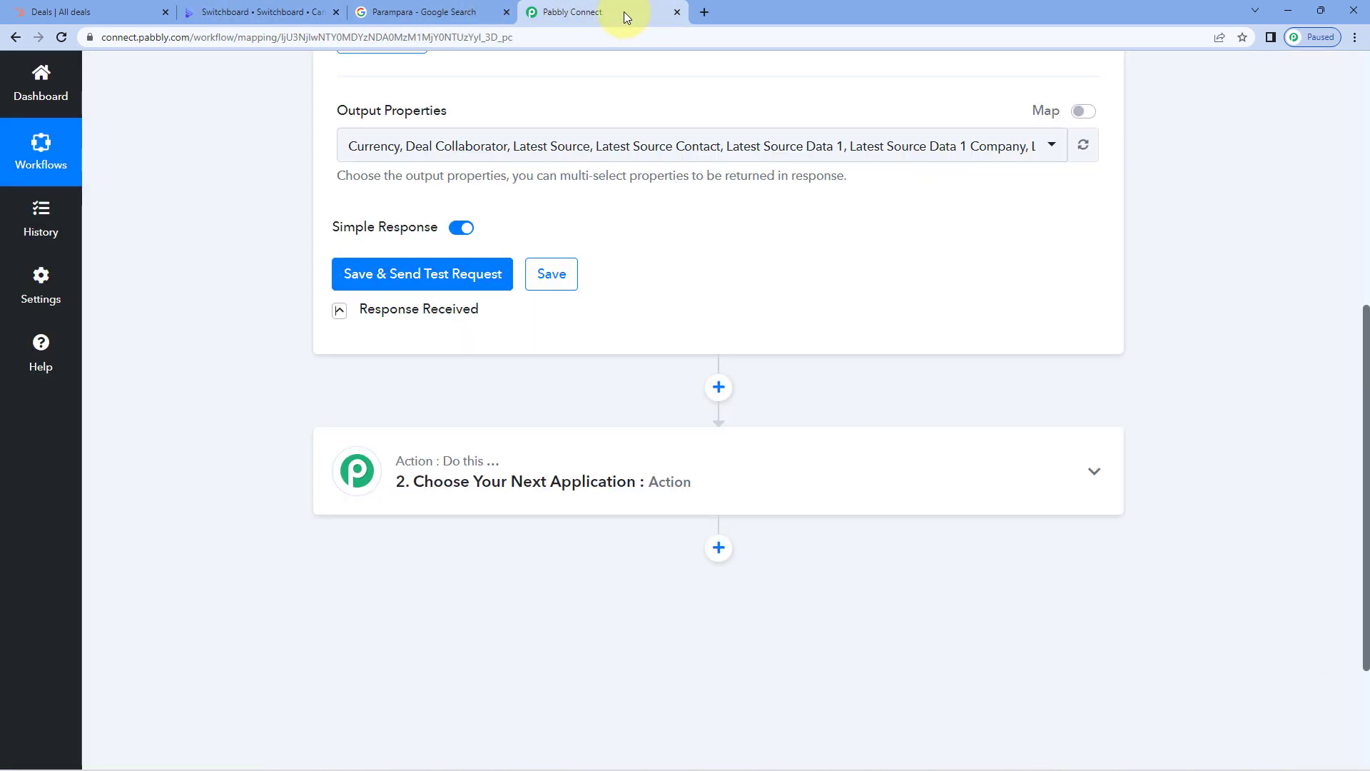
# - Set the second step's app to Switchboard Canvas and its action event to Create Image(s)
pyautogui.scroll(-3, 241, 299)
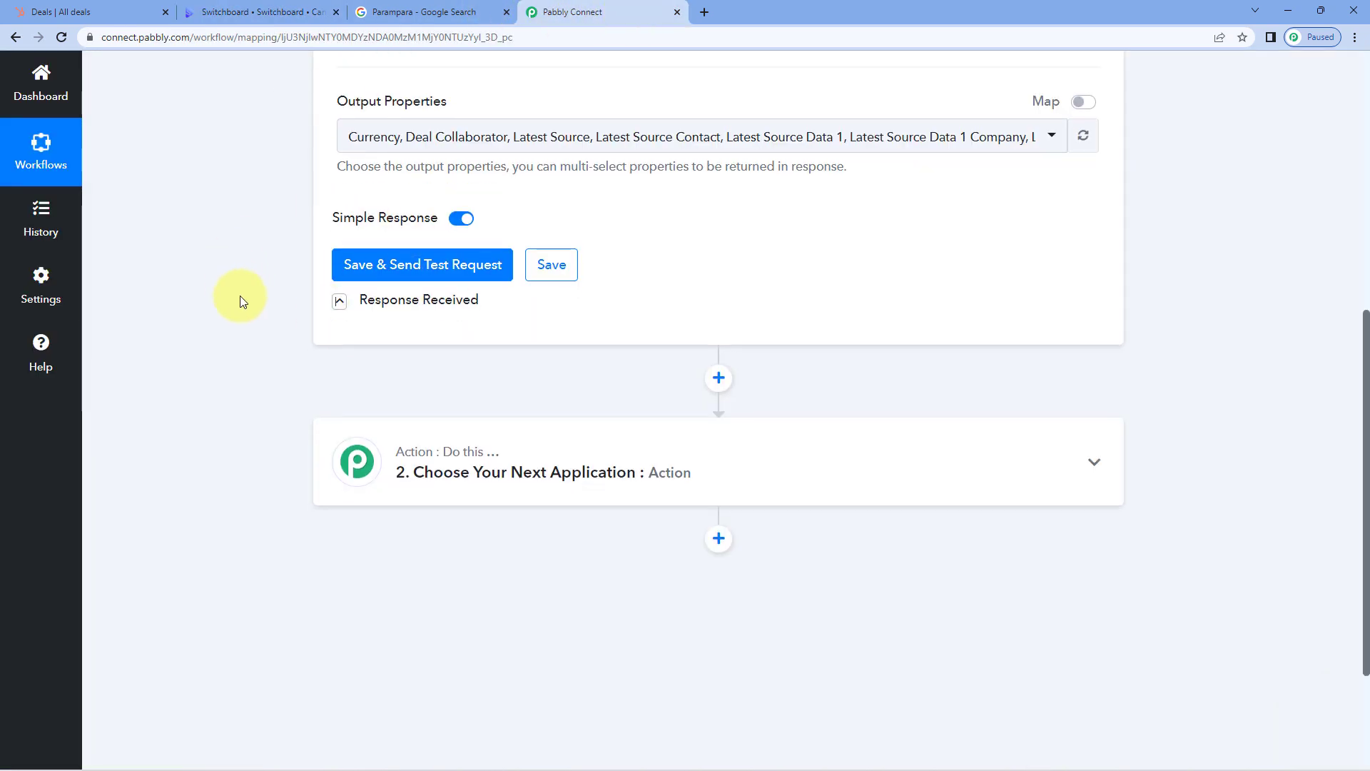
pyautogui.click(568, 270)
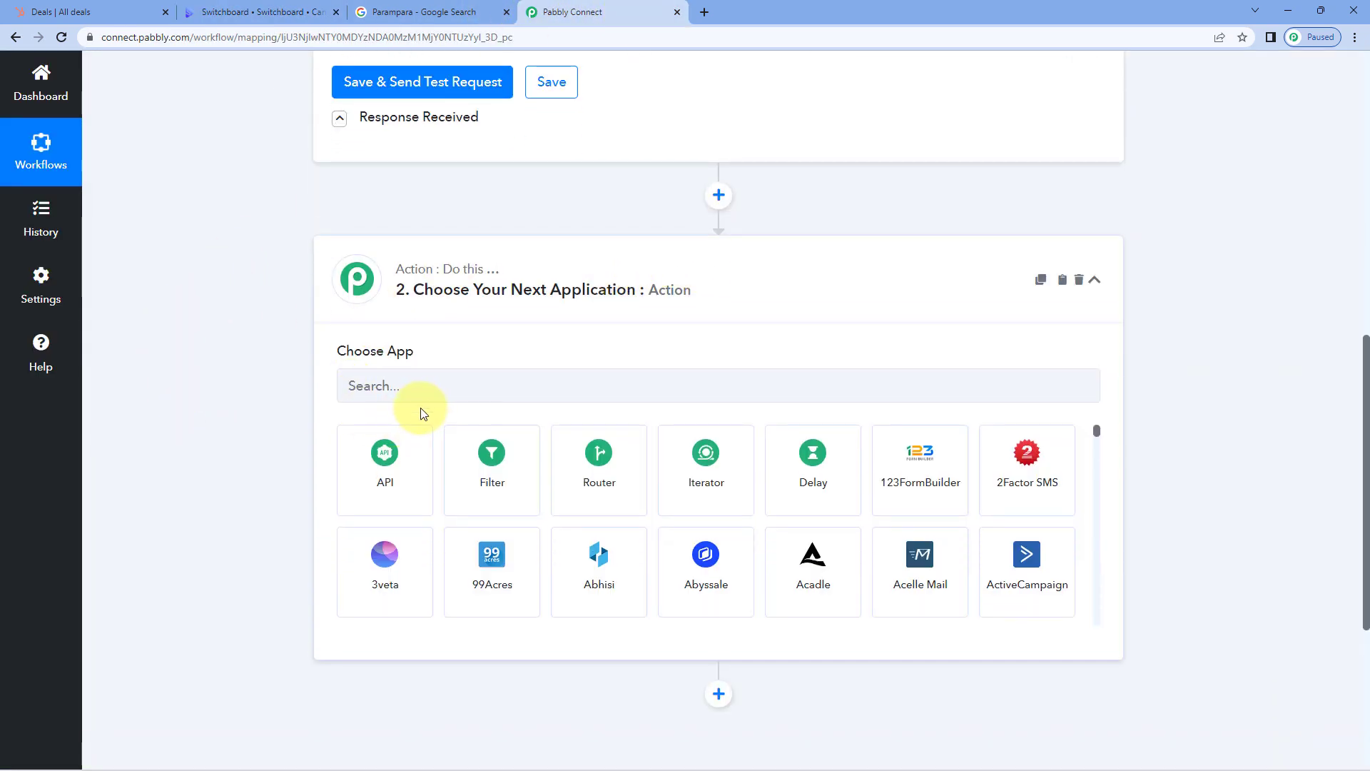
pyautogui.click(423, 396)
pyautogui.write('Swi')
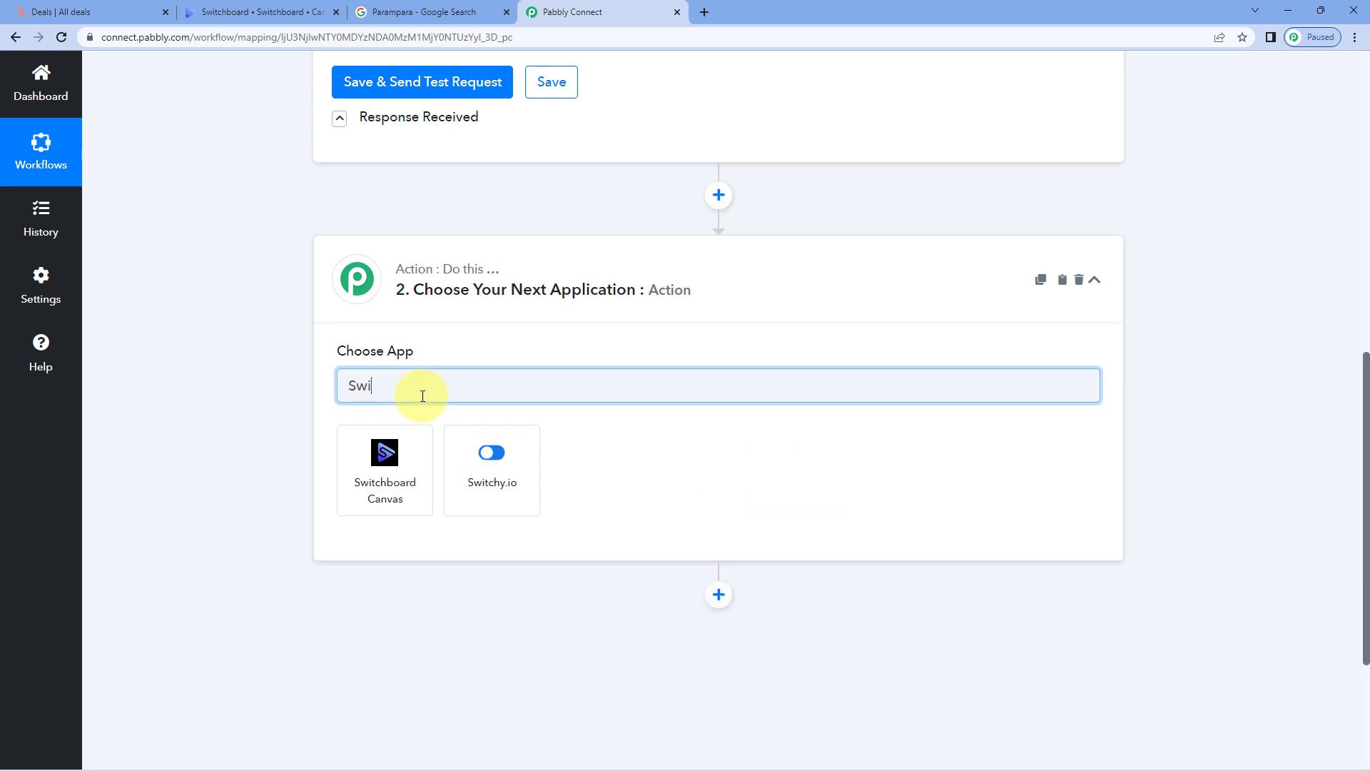
pyautogui.click(427, 448)
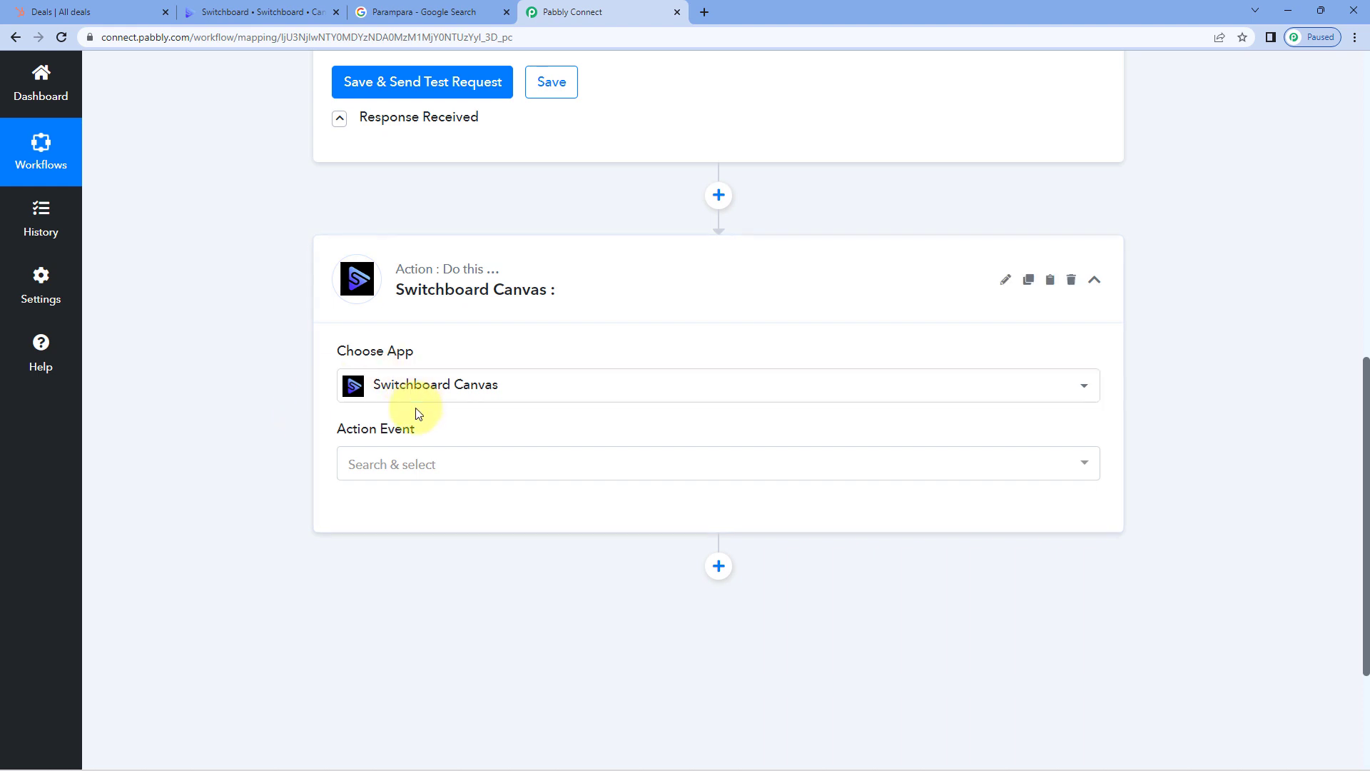
pyautogui.click(486, 469)
pyautogui.scroll(-2, 292, 460)
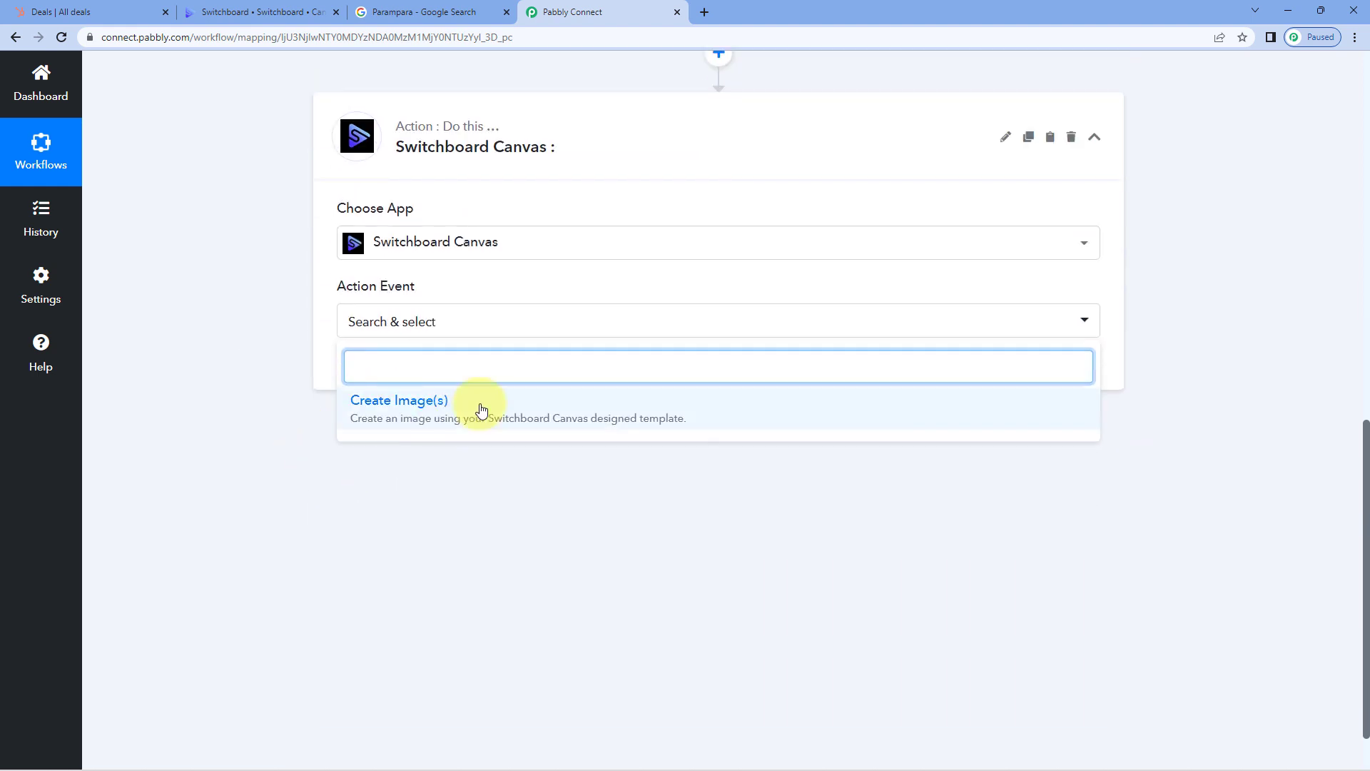
pyautogui.click(486, 408)
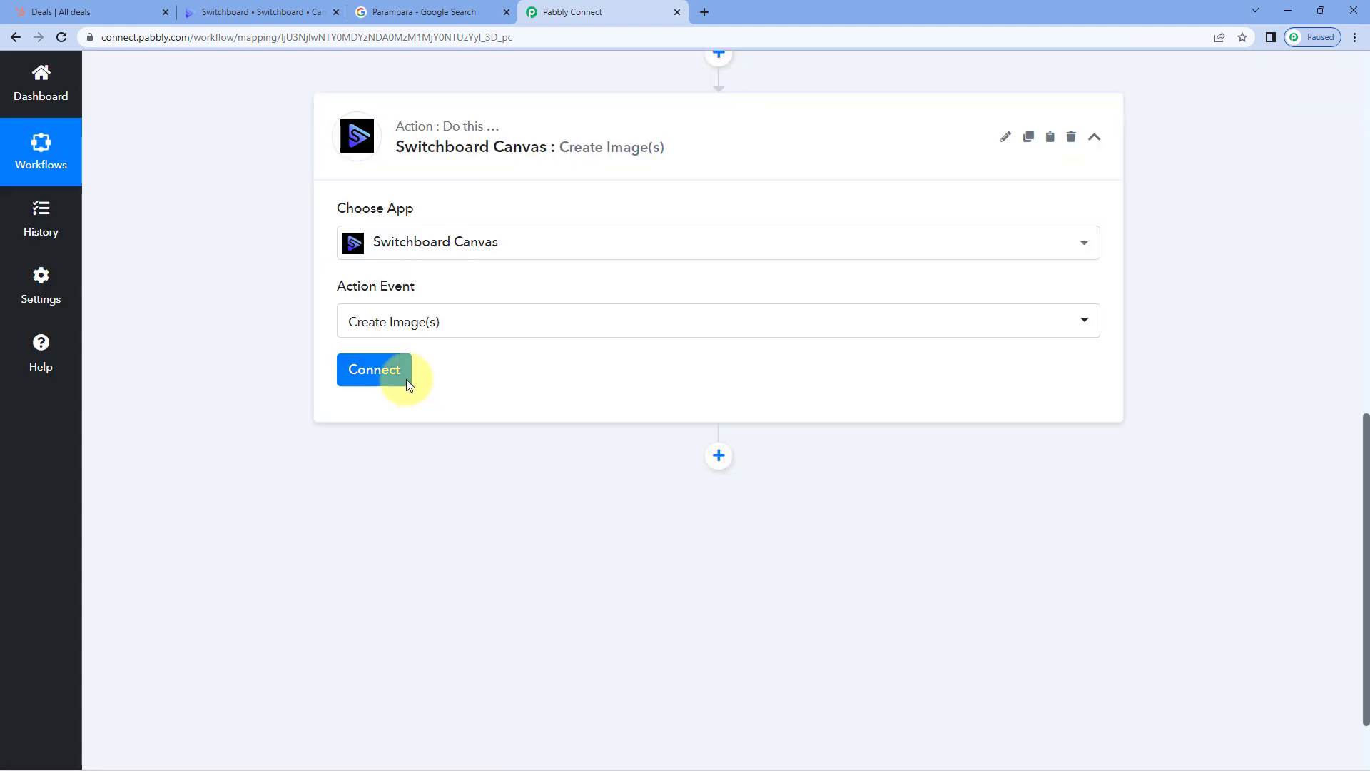
# - Start a new Switchboard Canvas connection, and copy the POST API key from the Templates page in Switchboard
pyautogui.click(406, 381)
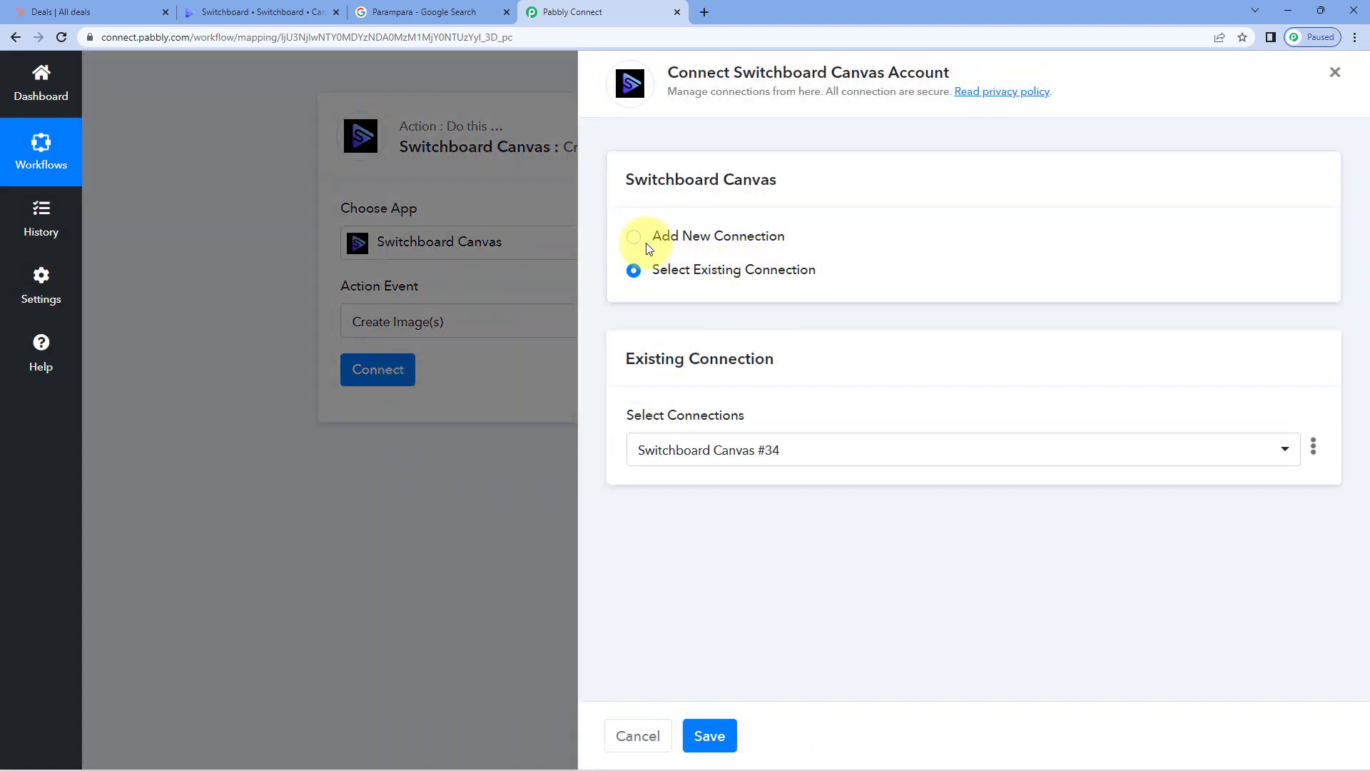
pyautogui.click(636, 237)
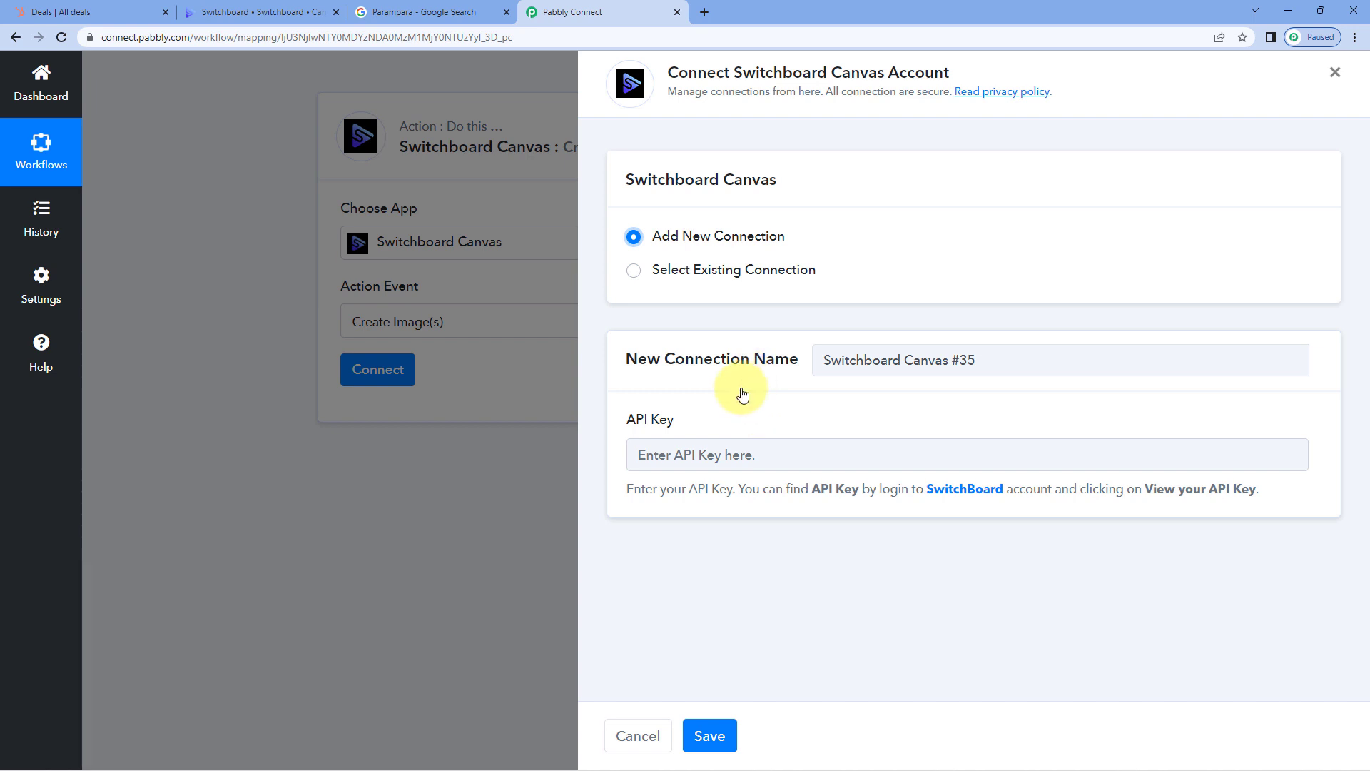
pyautogui.click(259, 7)
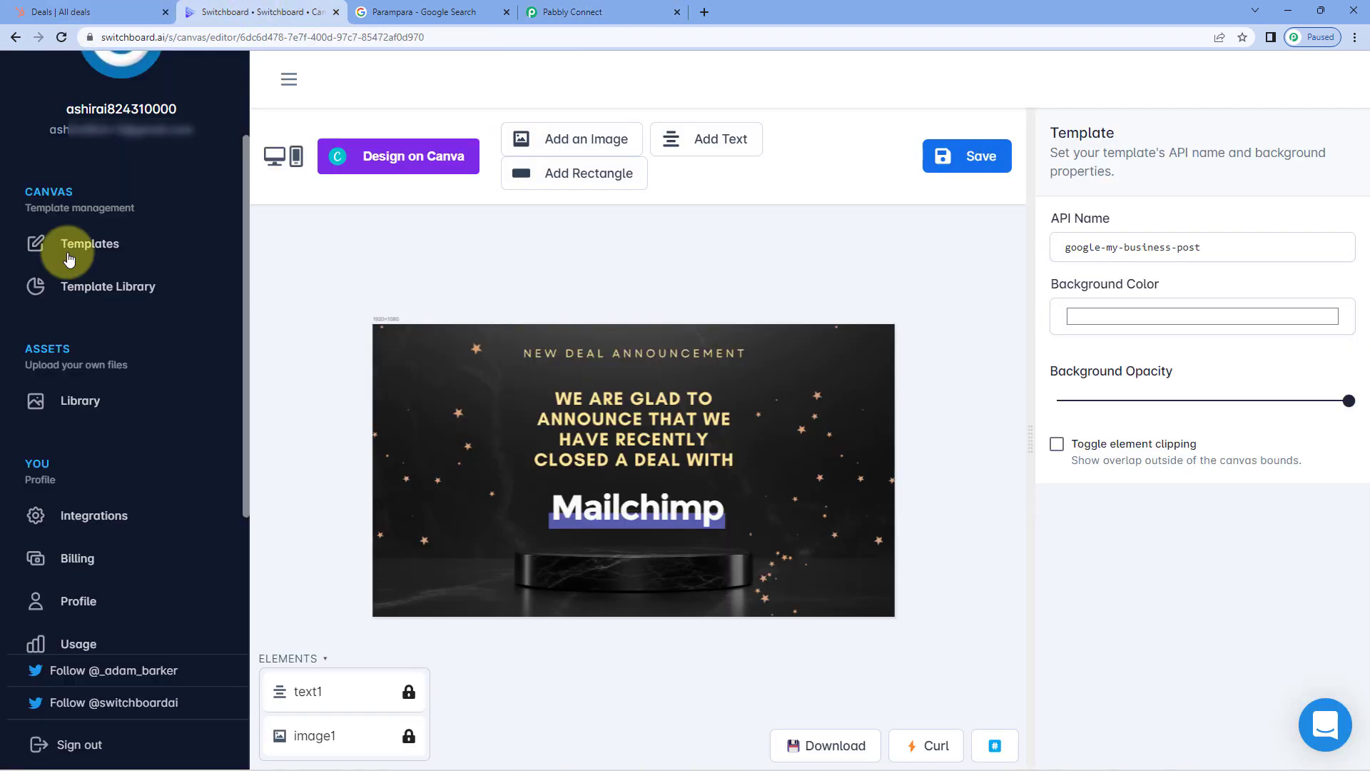
pyautogui.click(91, 255)
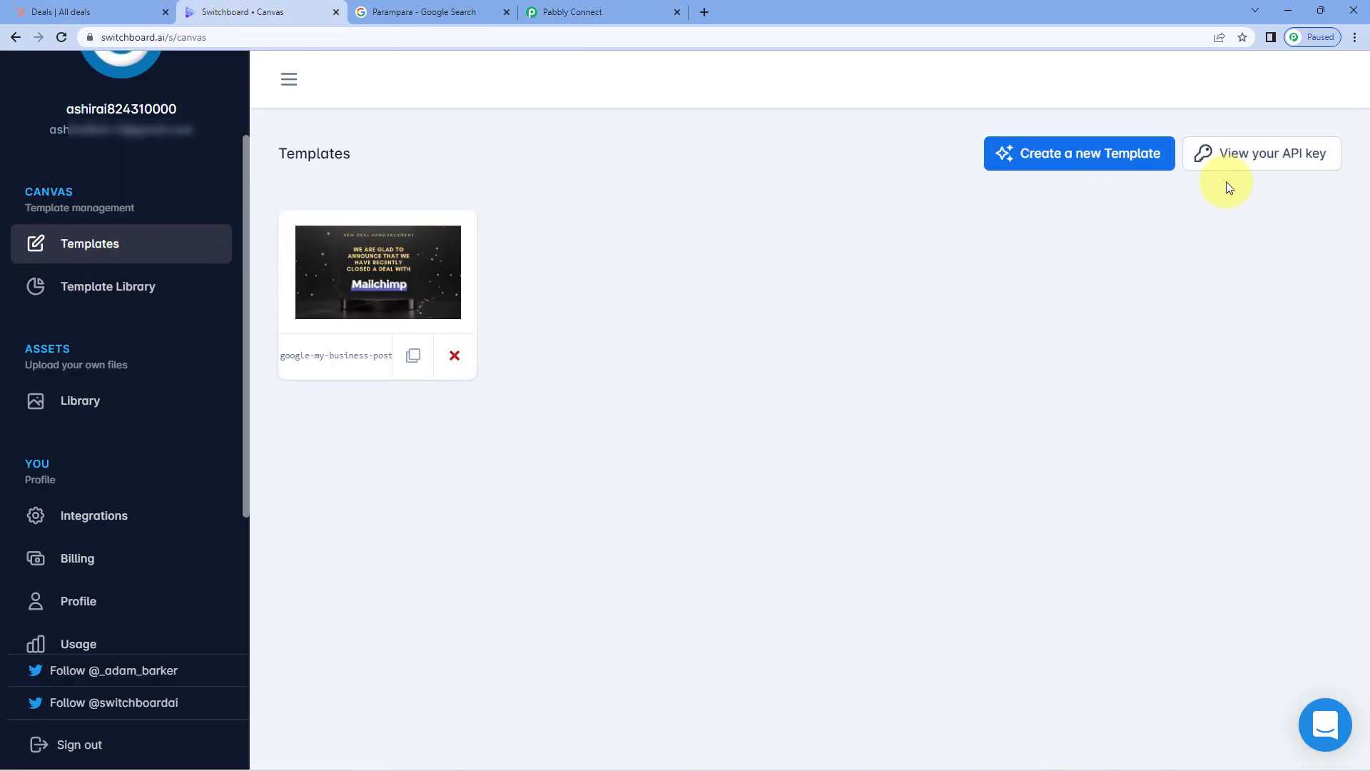
pyautogui.click(1264, 165)
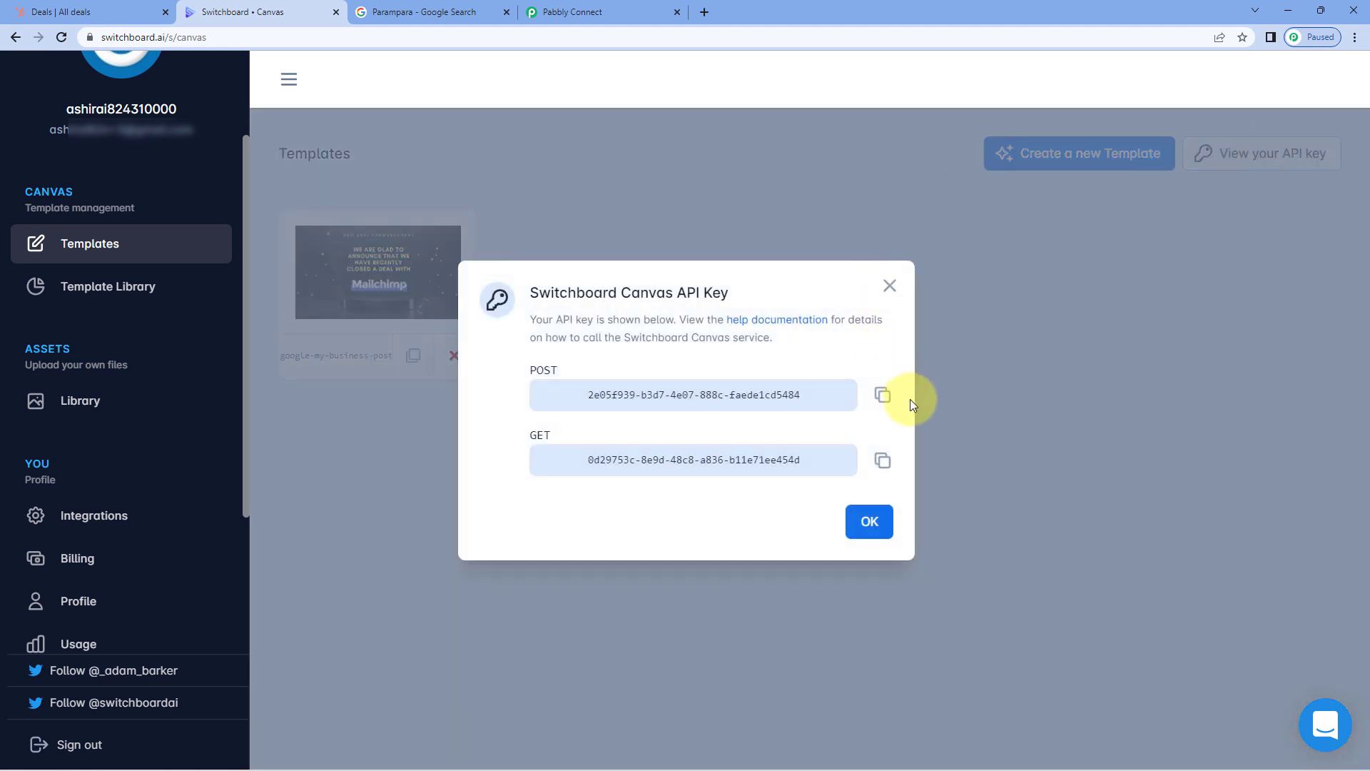
pyautogui.click(886, 397)
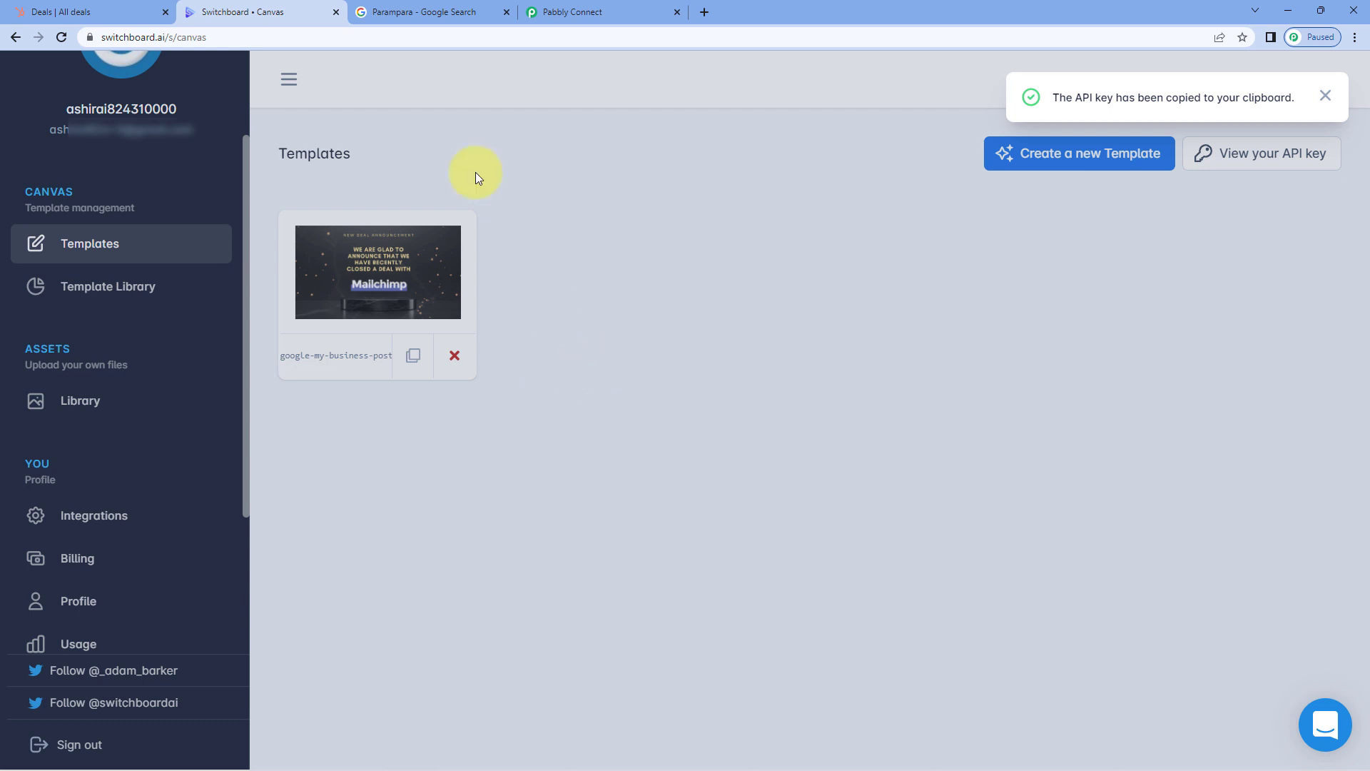
# - Return to Pabbly Connect, paste the API key into the new Switchboard Canvas connection and save it
pyautogui.click(592, 12)
pyautogui.rightClick(707, 462)
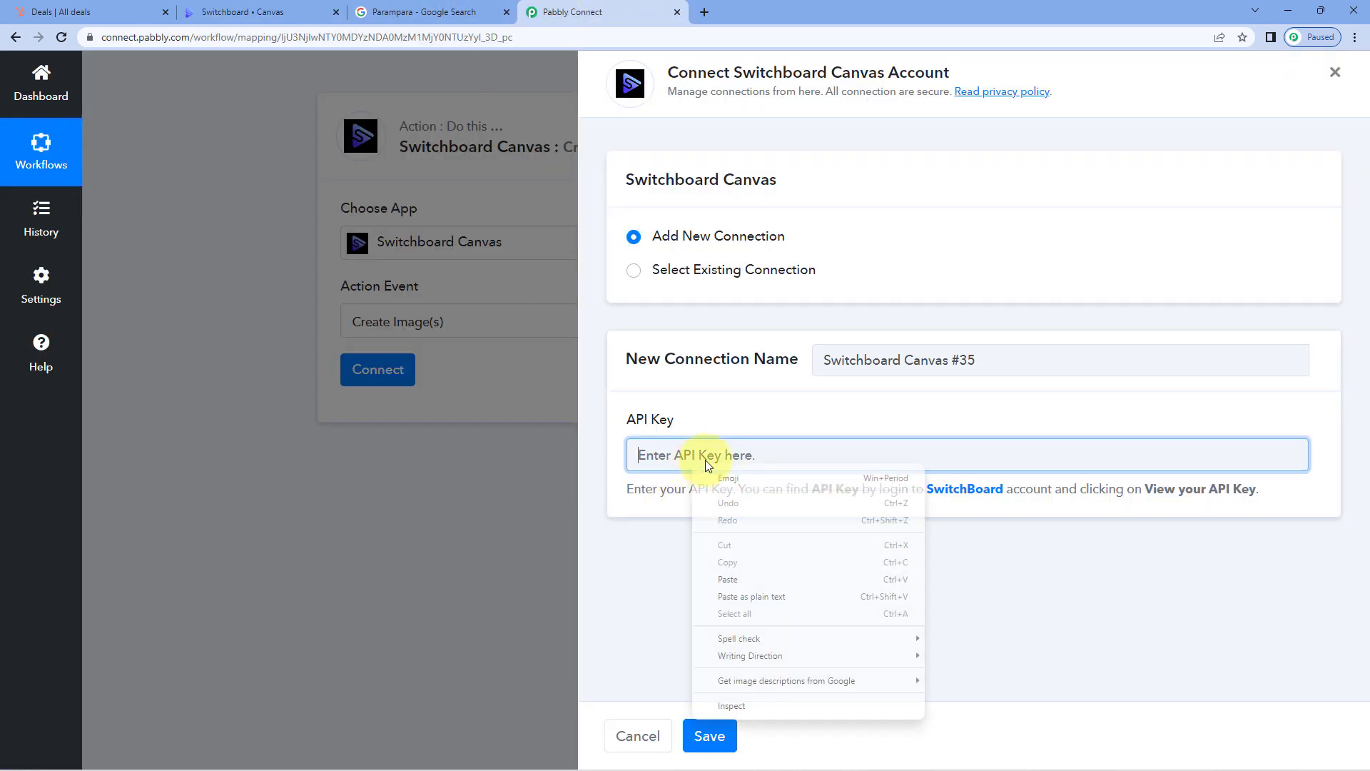
pyautogui.click(729, 578)
pyautogui.click(727, 739)
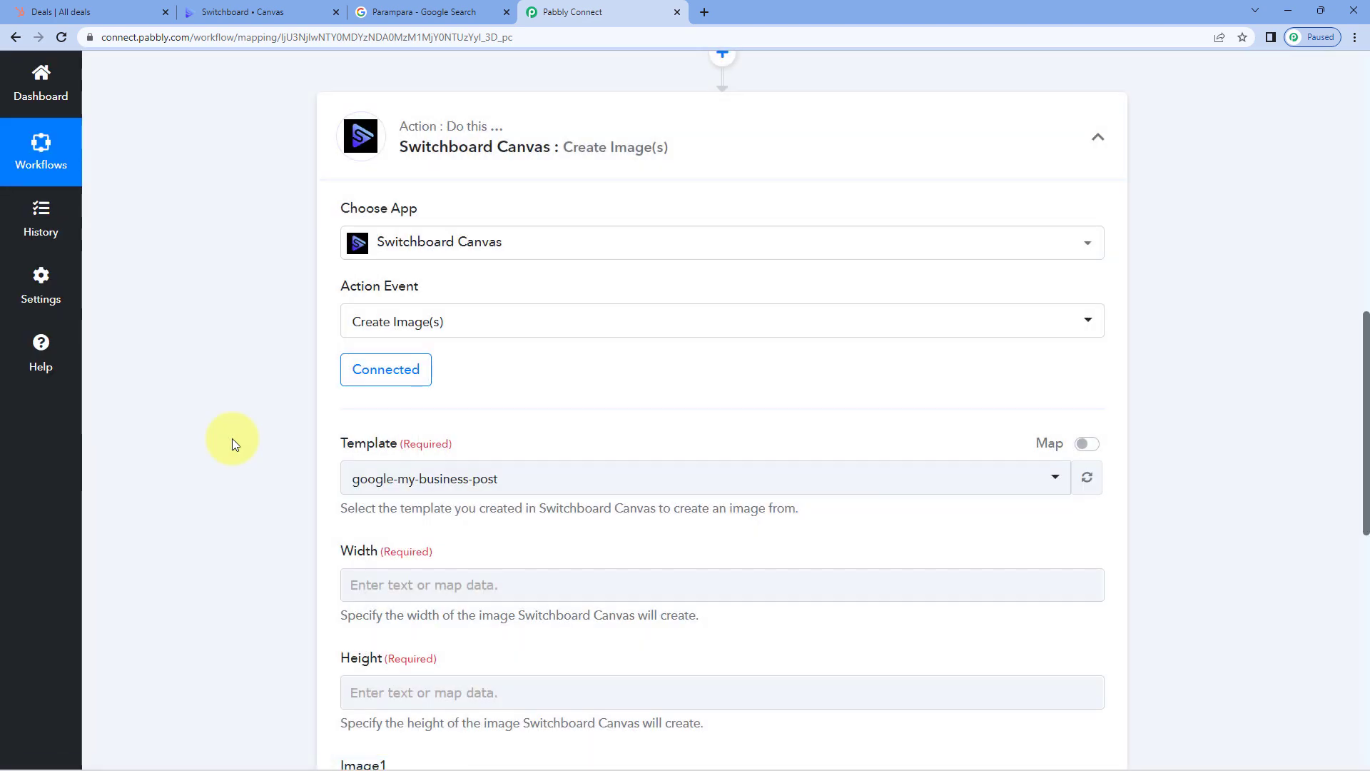
# - Check the template name in Switchboard, and select google-my-business-post as the action's template in Pabbly Connect
pyautogui.scroll(-3, 233, 438)
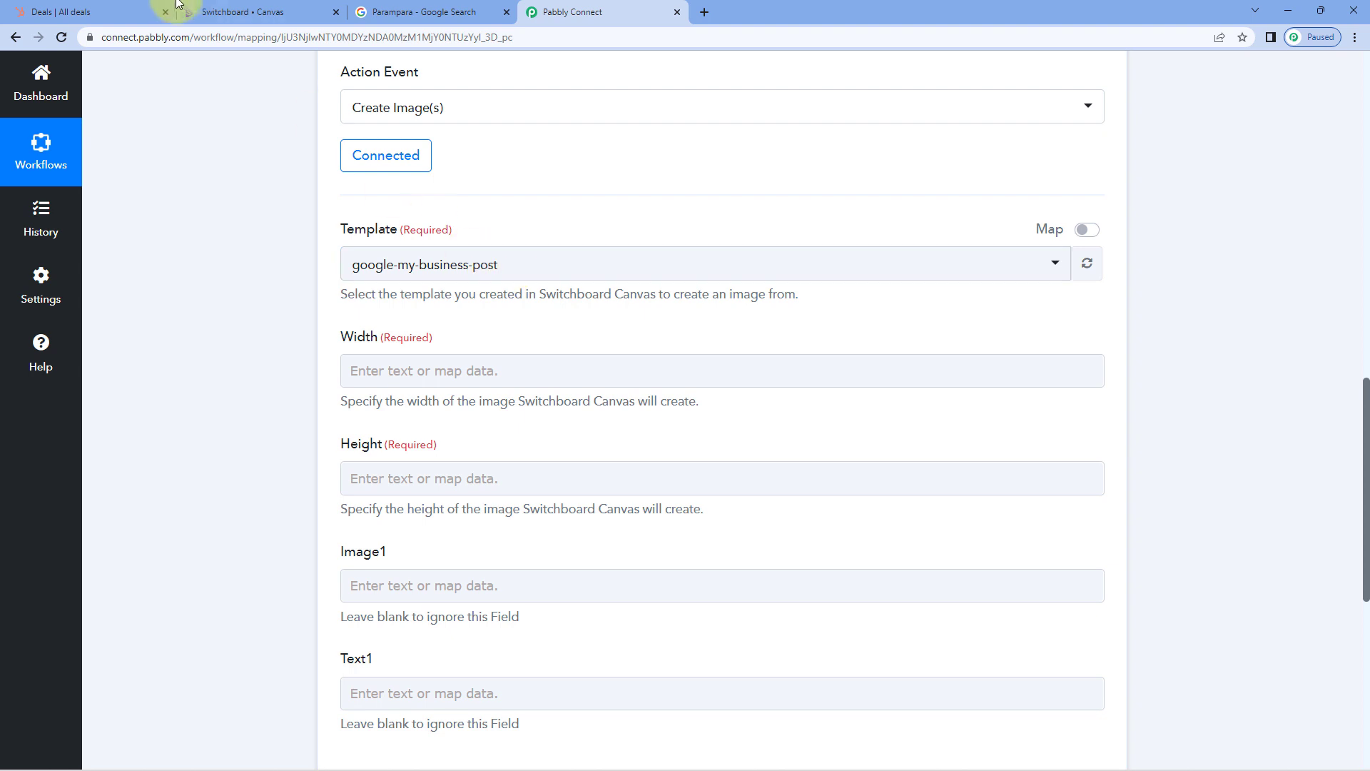
pyautogui.click(229, 12)
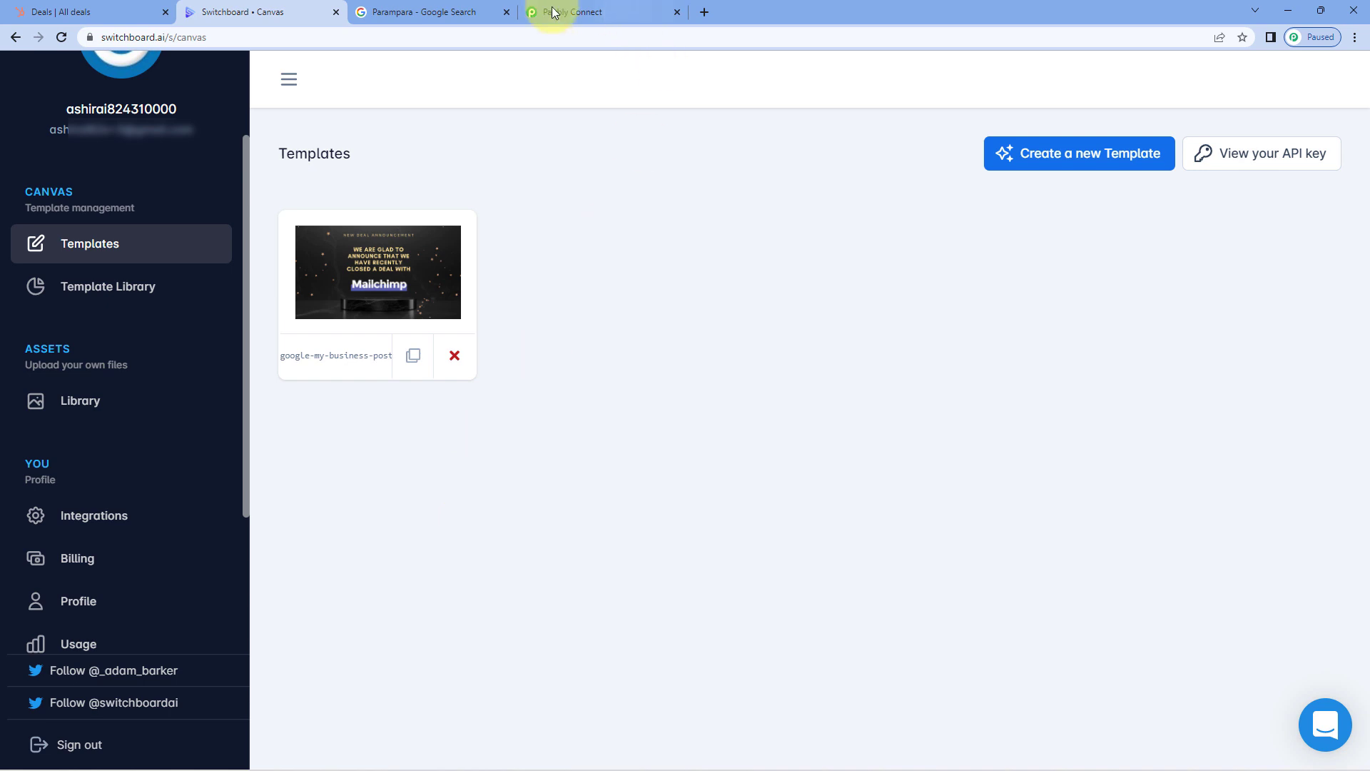
pyautogui.click(606, 11)
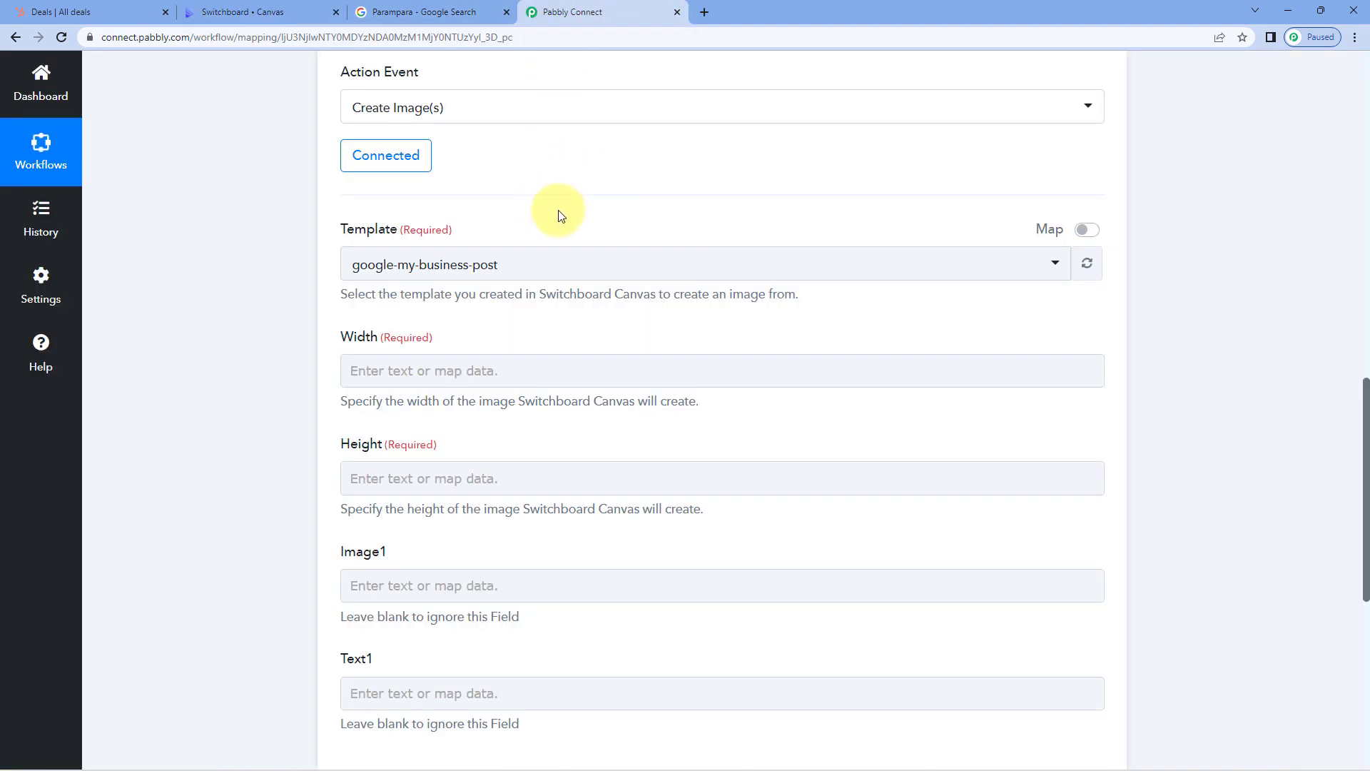
pyautogui.click(285, 12)
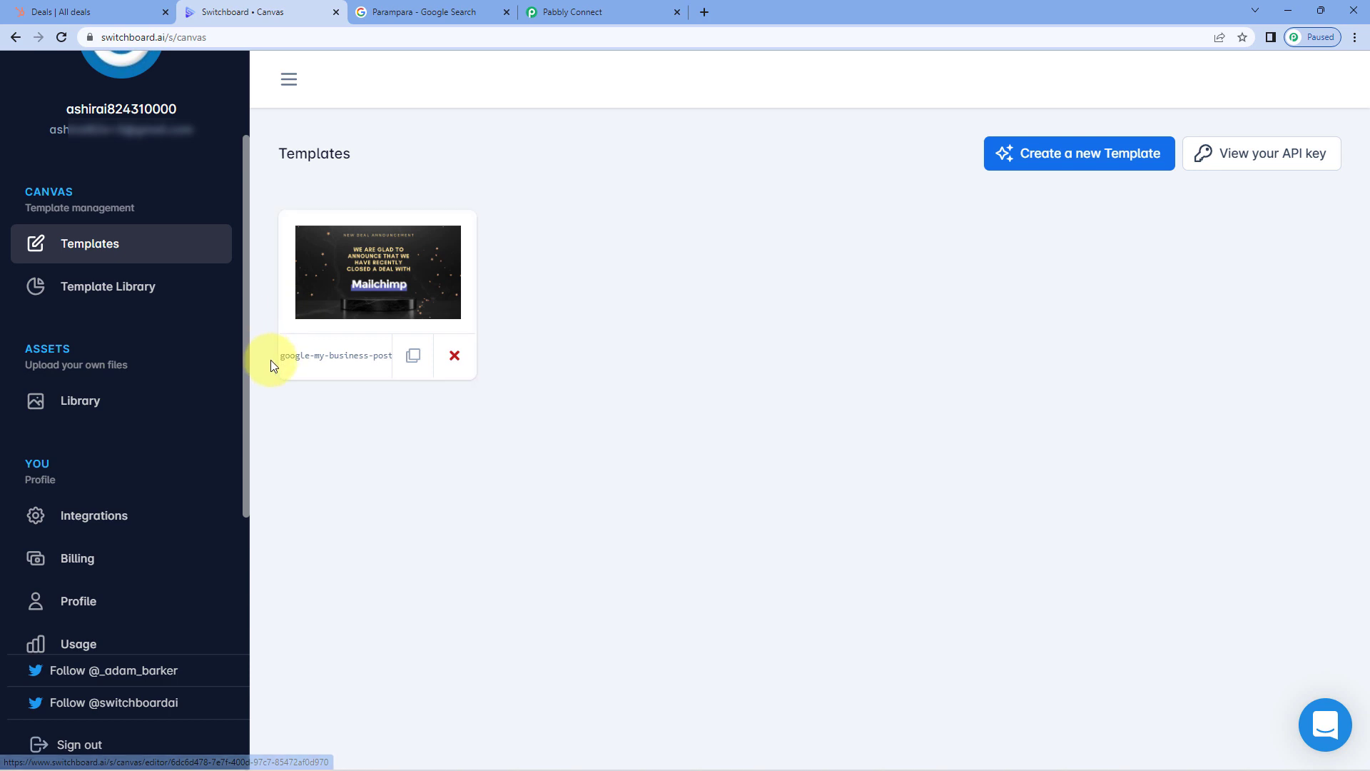
pyautogui.click(606, 8)
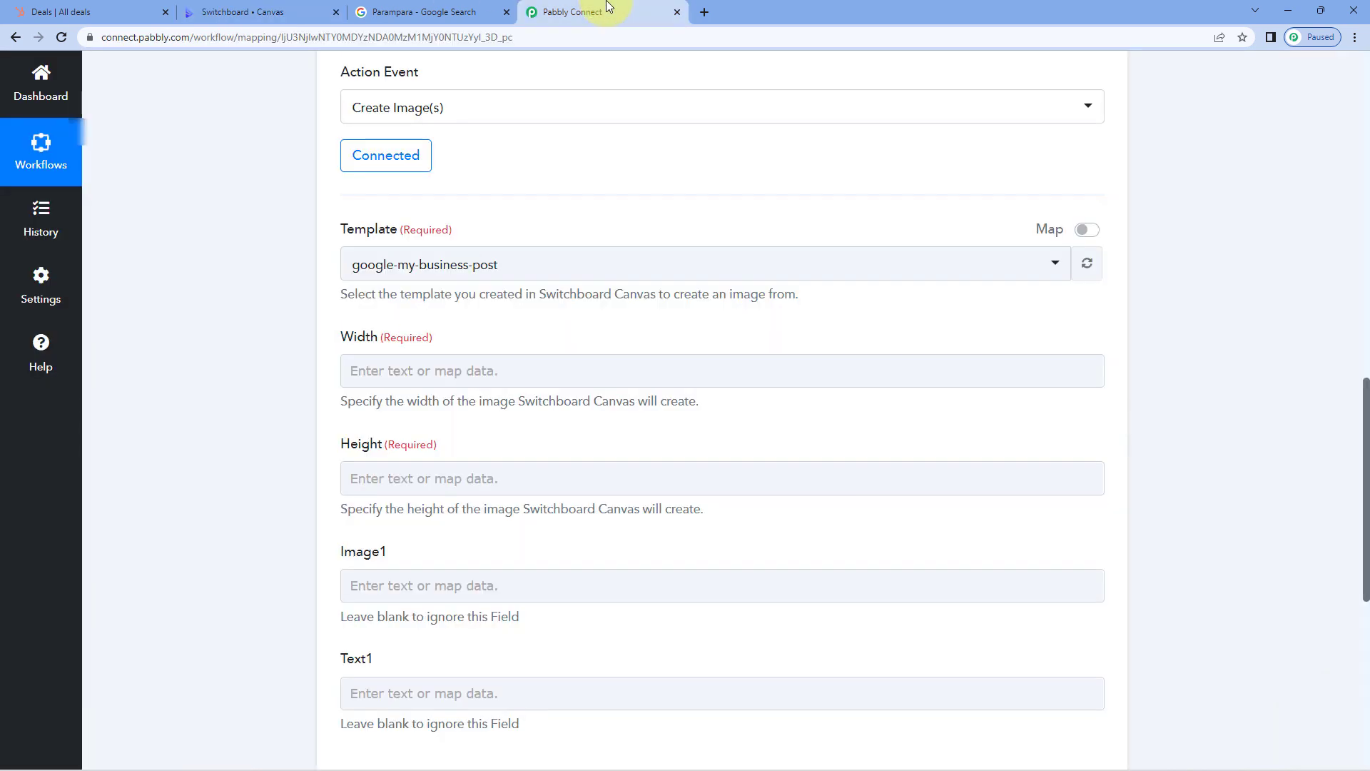
pyautogui.click(508, 266)
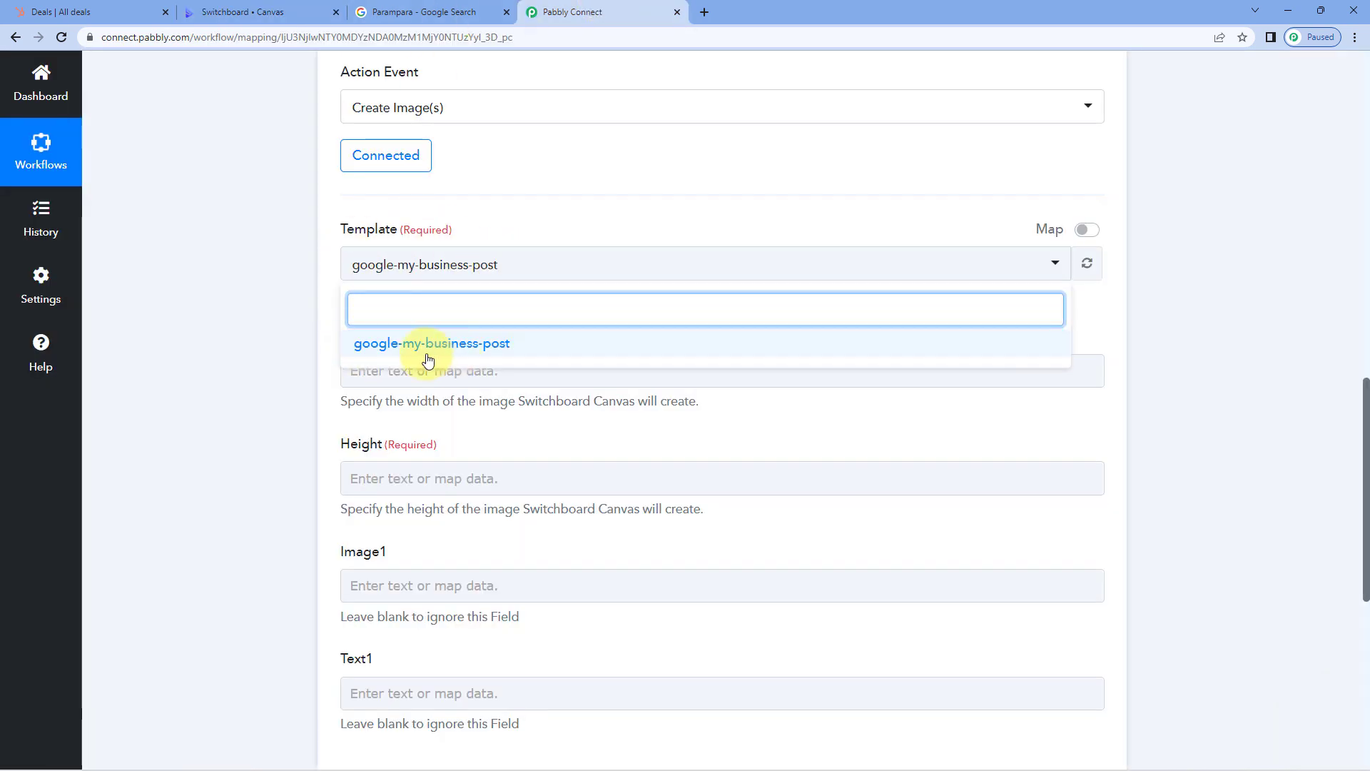
pyautogui.click(409, 343)
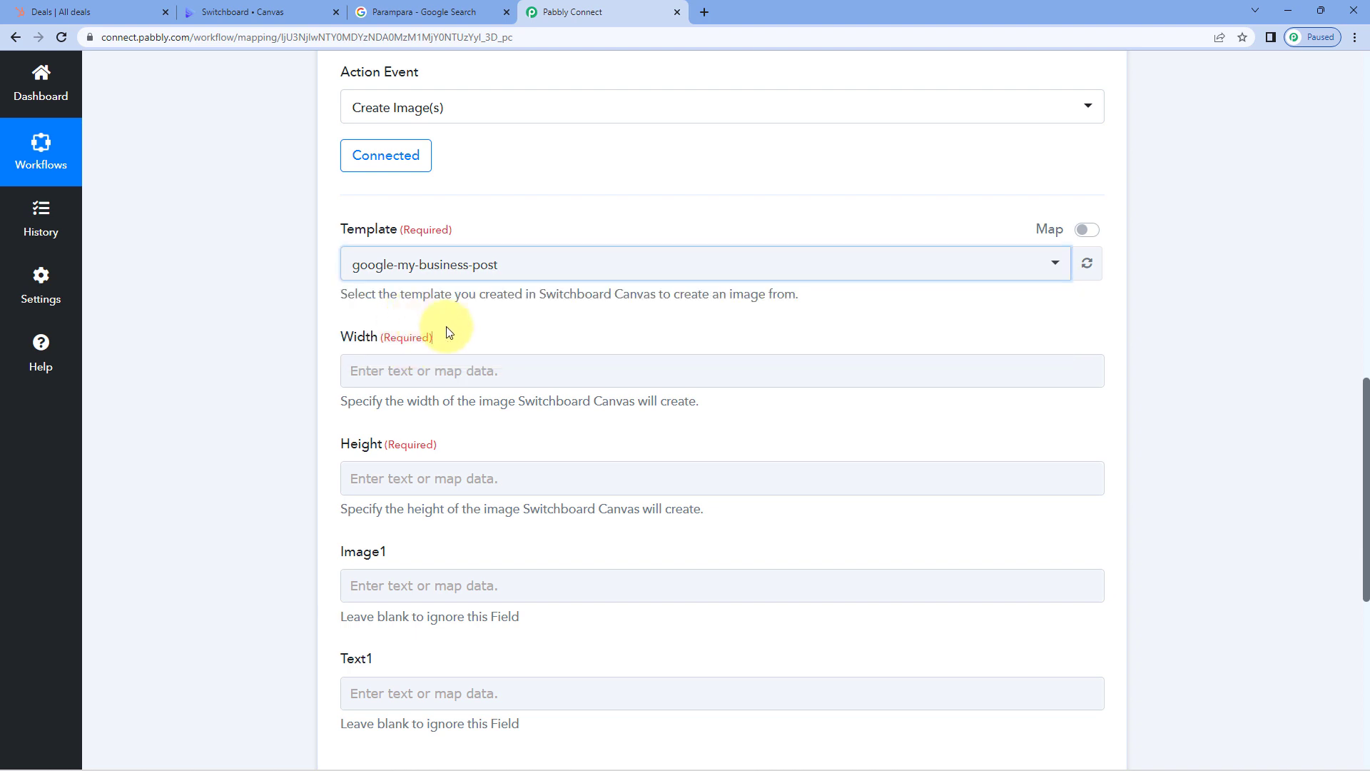
# - Set the generated image's width to 1920 and height to 1080
pyautogui.scroll(-1, 279, 325)
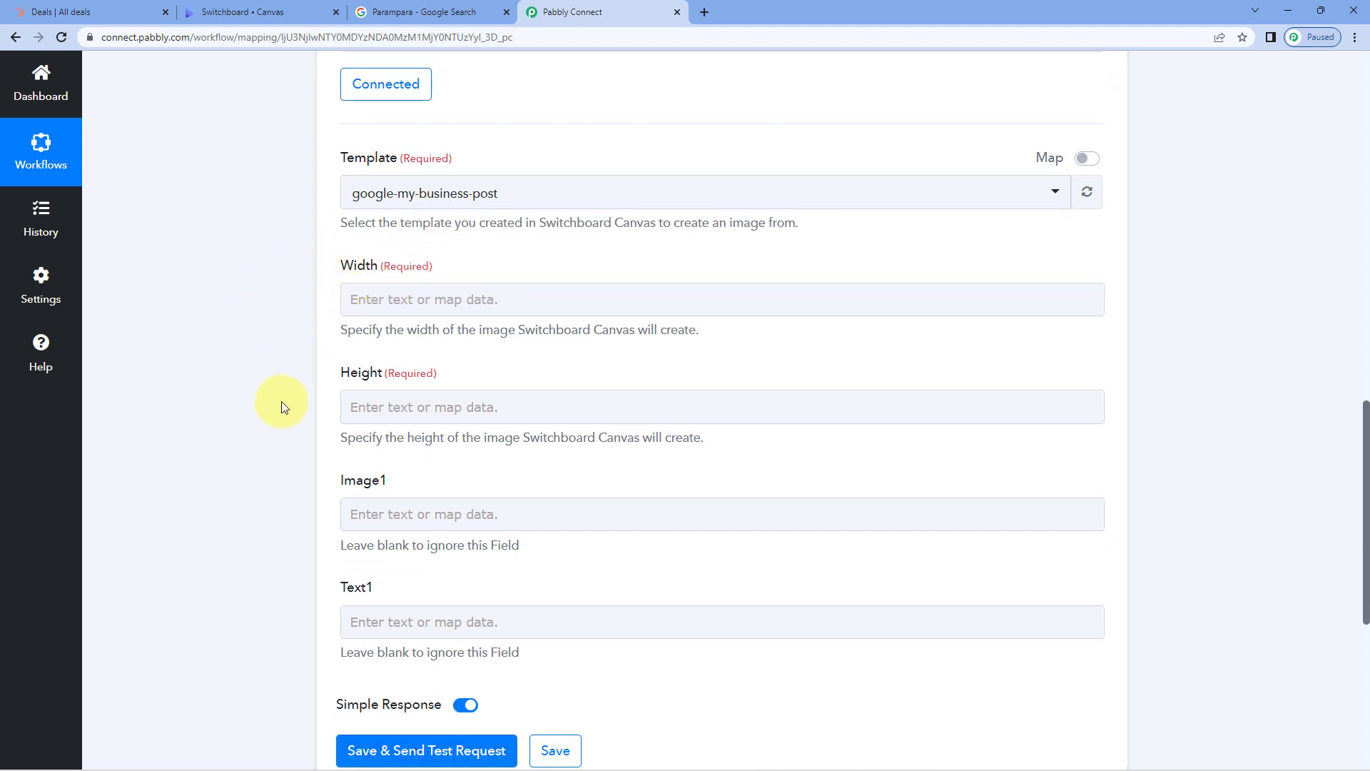
pyautogui.click(388, 296)
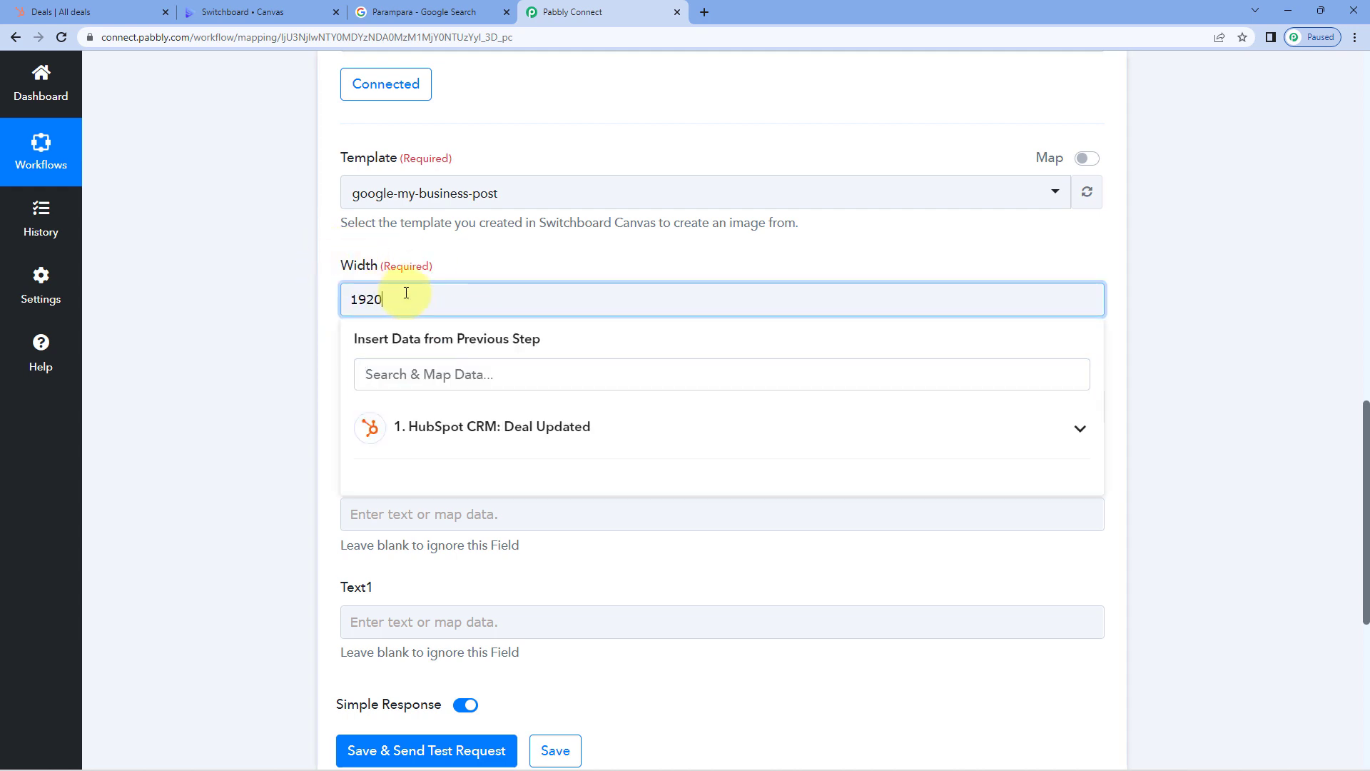
pyautogui.click(330, 367)
pyautogui.click(389, 410)
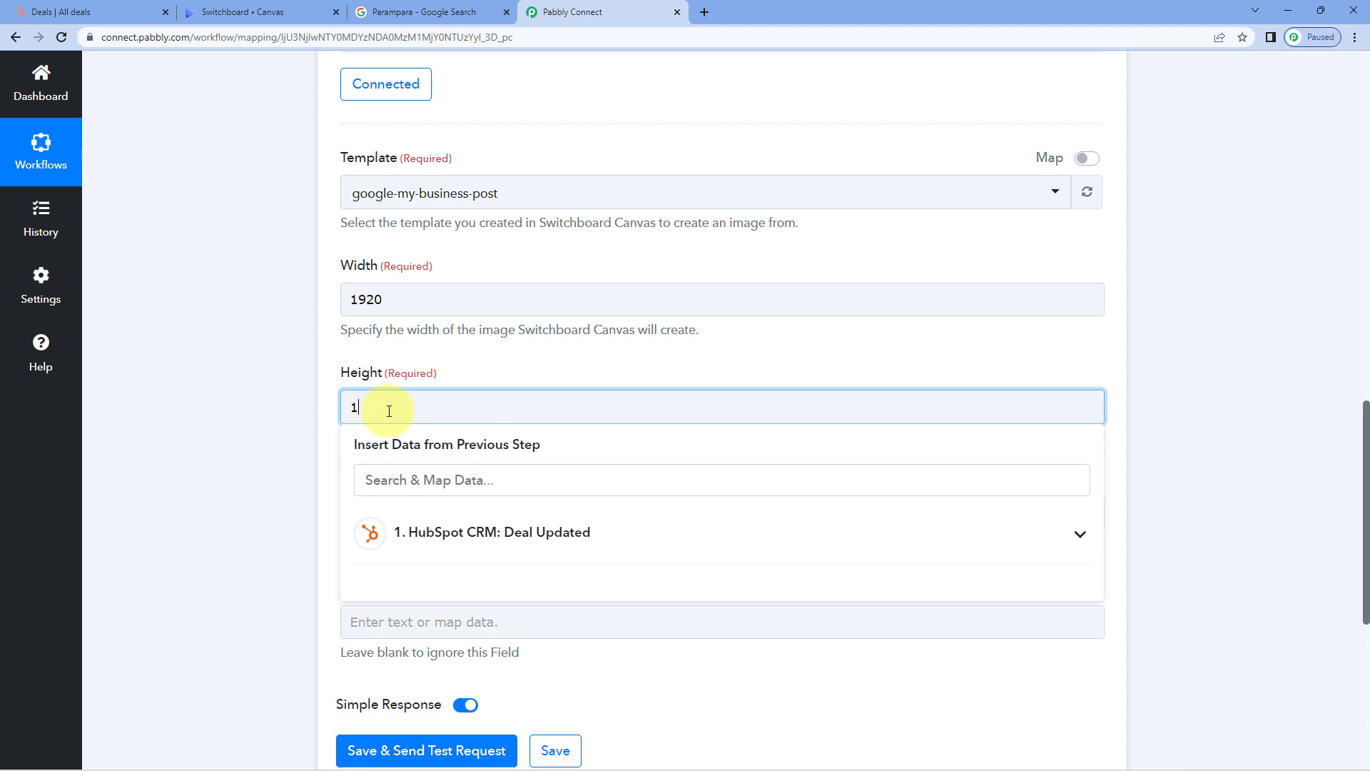
pyautogui.click(312, 419)
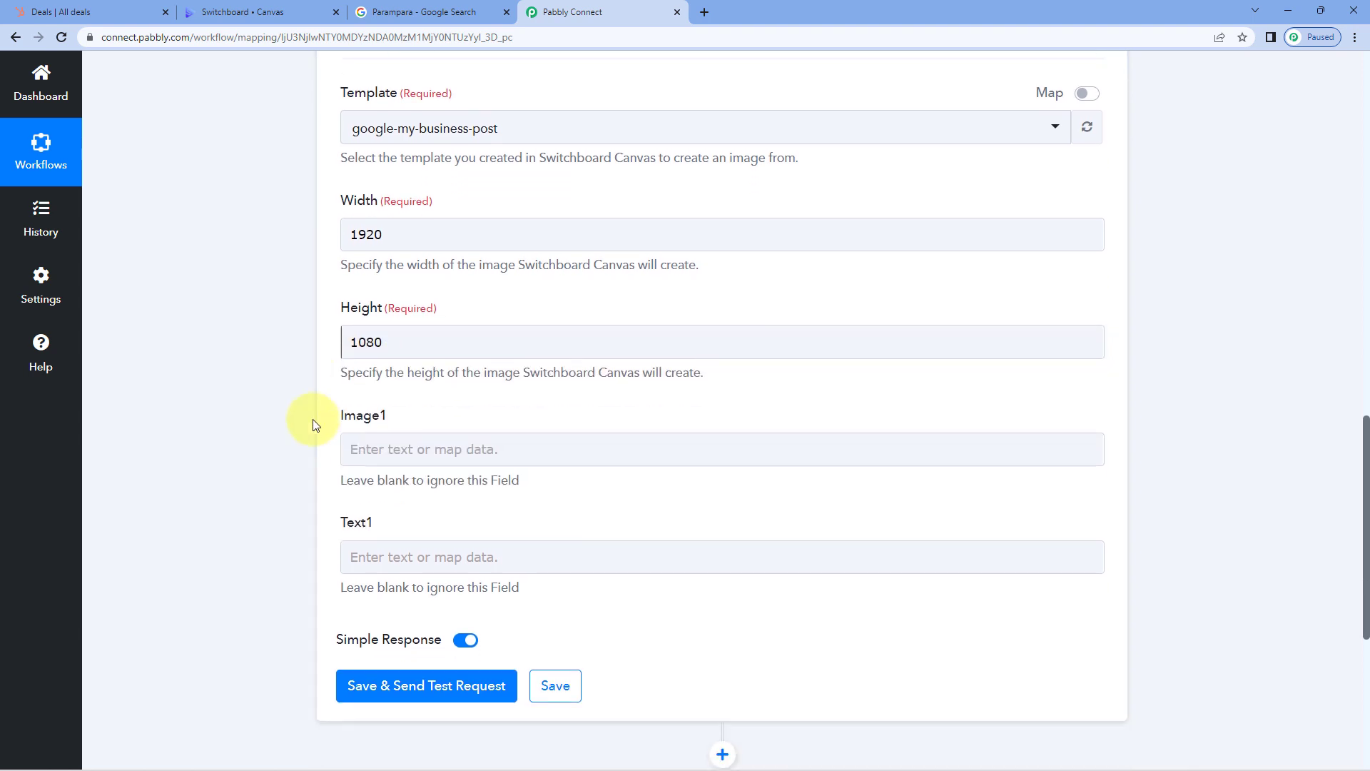
pyautogui.scroll(-1, 329, 385)
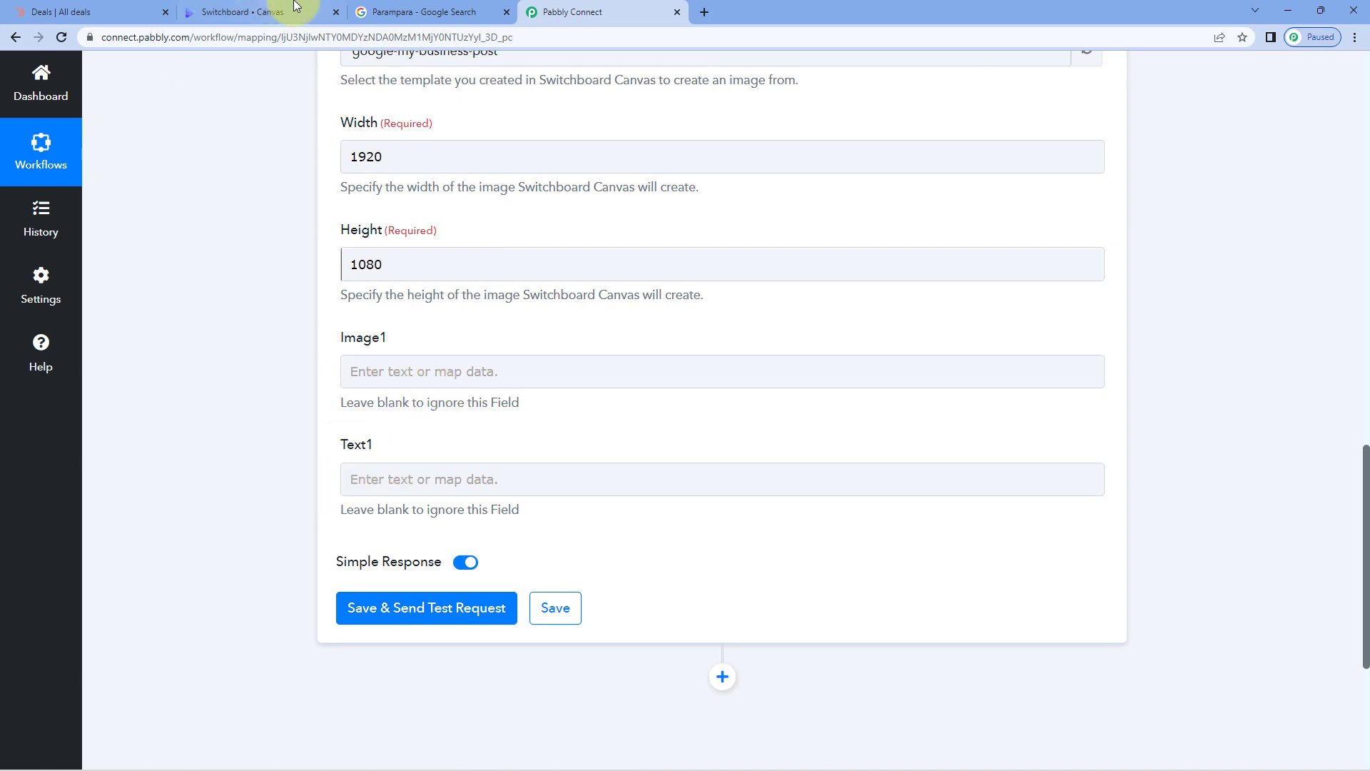
# - Open the google-my-business-post template in Switchboard, check the API names of its background image and text elements, and return to Pabbly Connect
pyautogui.click(260, 11)
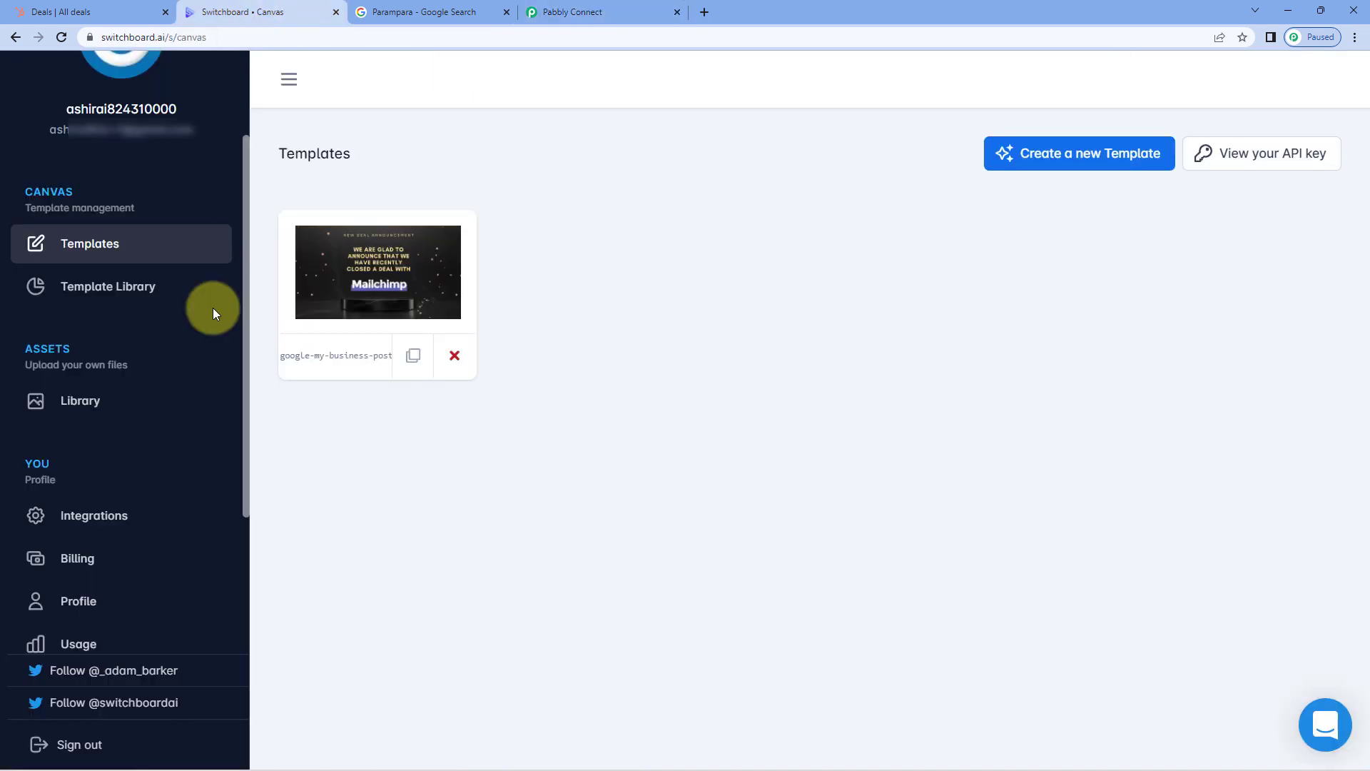
pyautogui.click(410, 286)
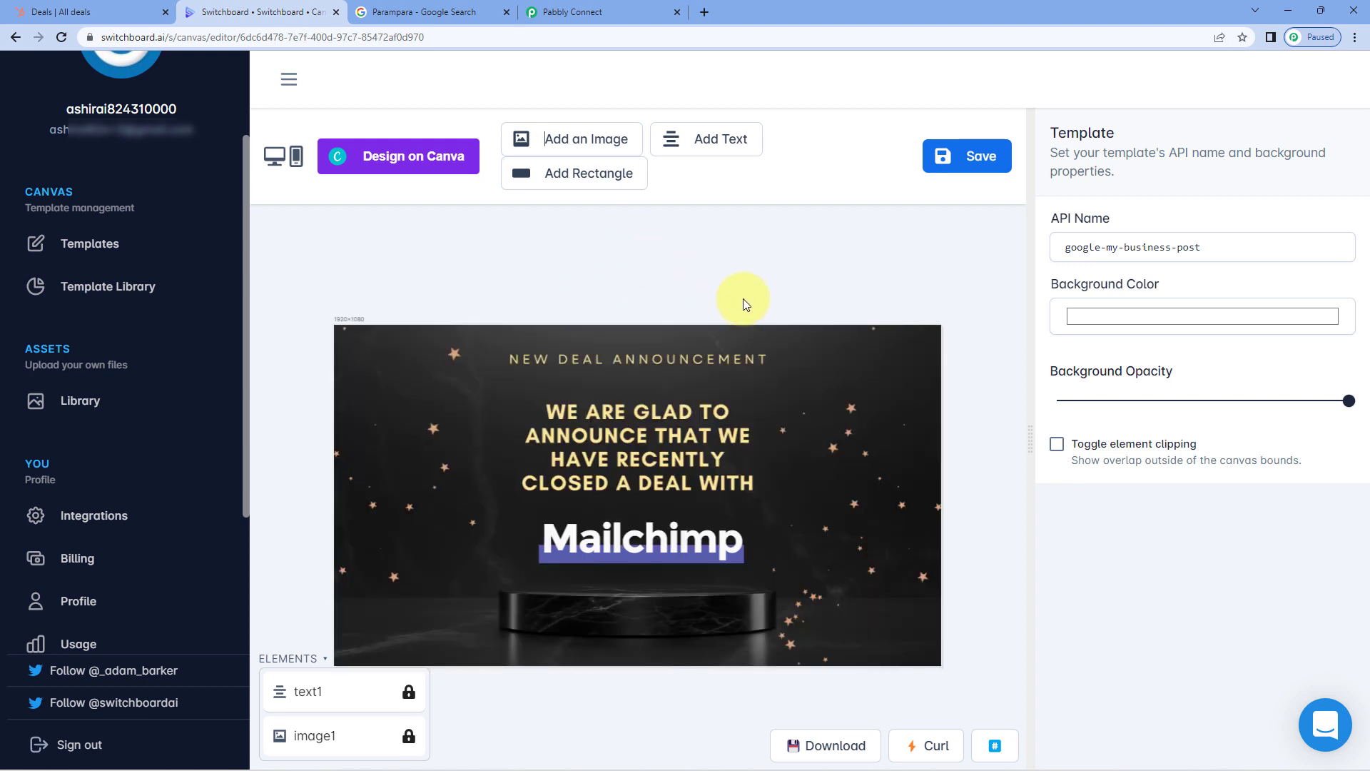
pyautogui.click(808, 385)
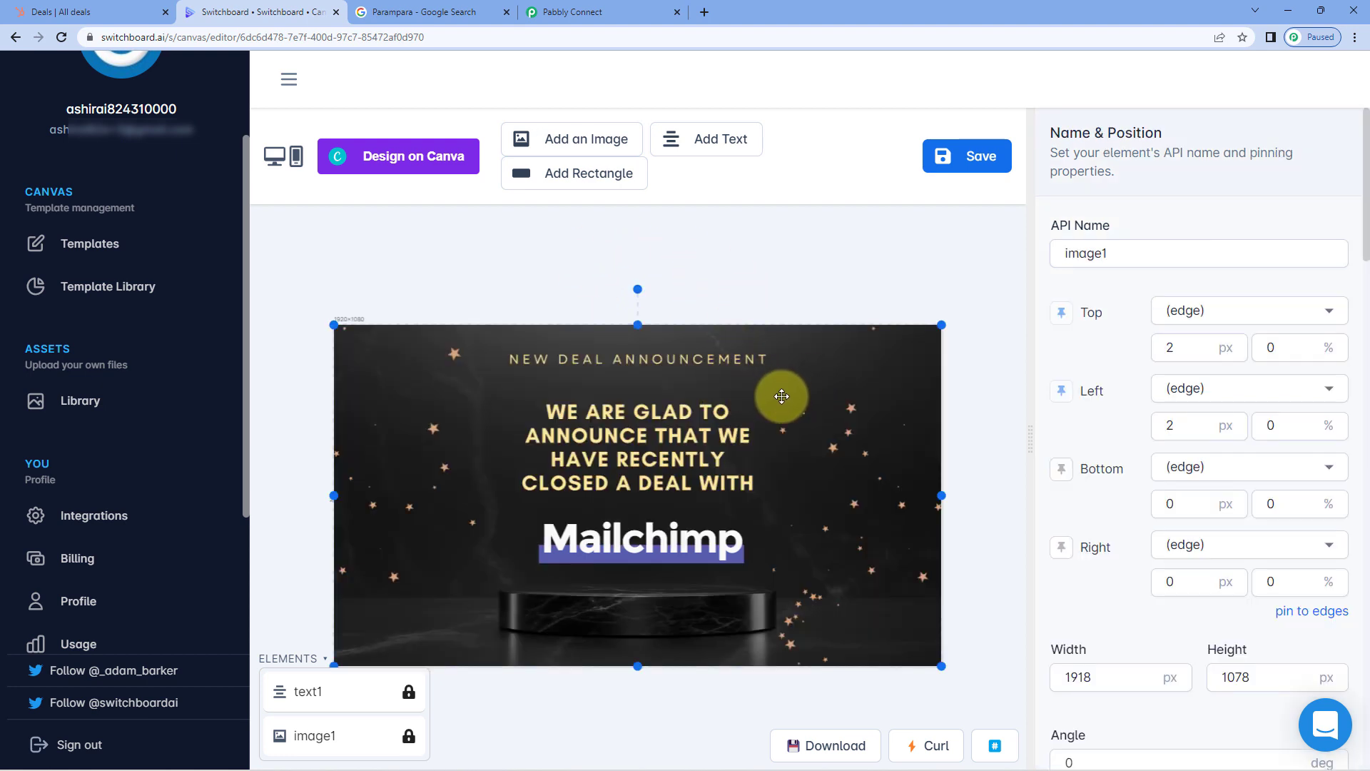
pyautogui.click(637, 540)
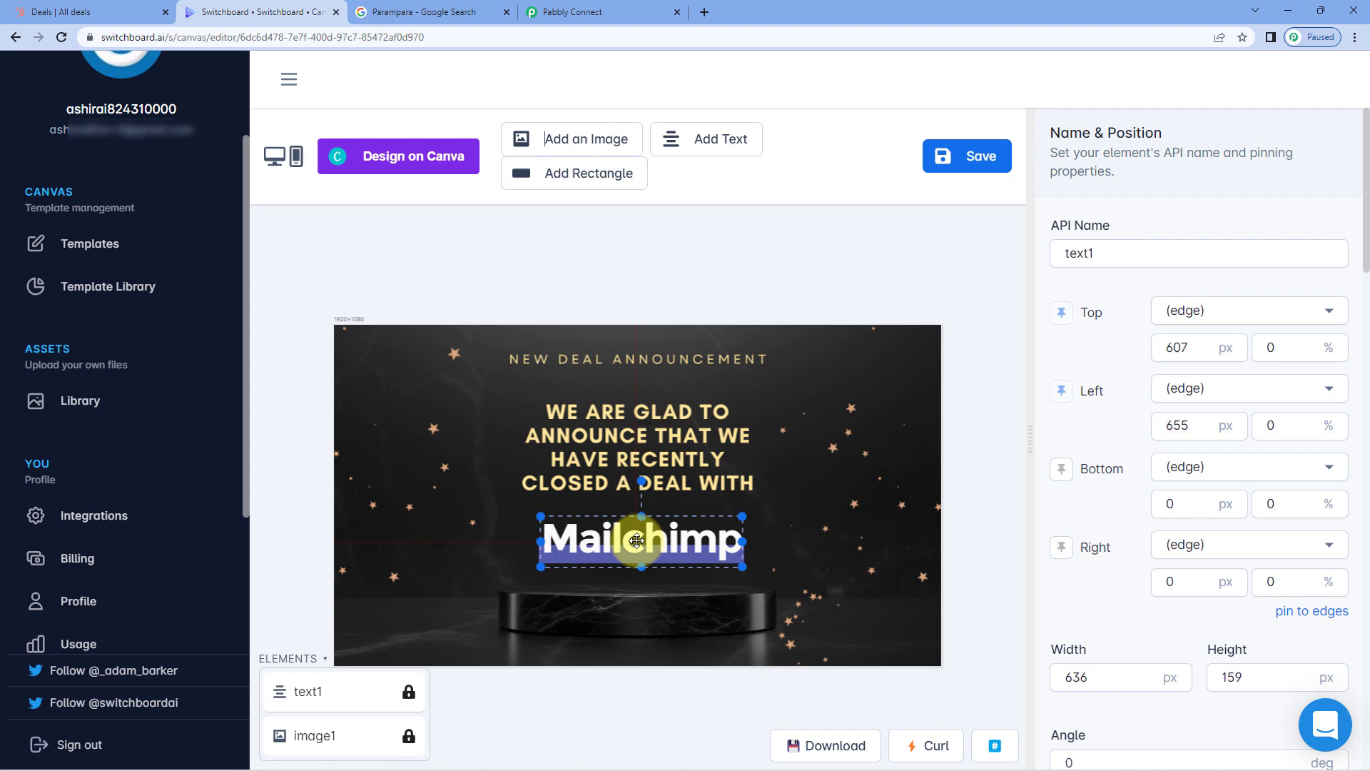
pyautogui.click(841, 465)
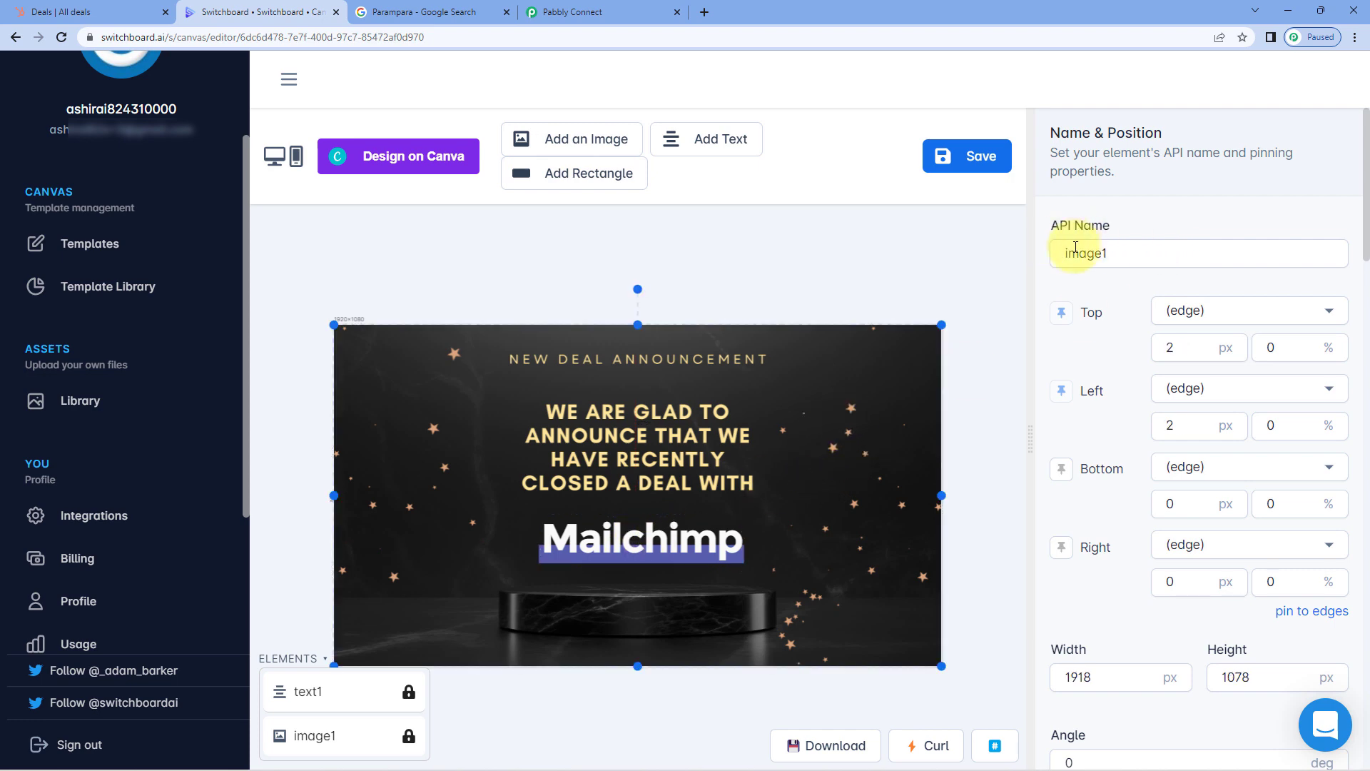
pyautogui.click(554, 538)
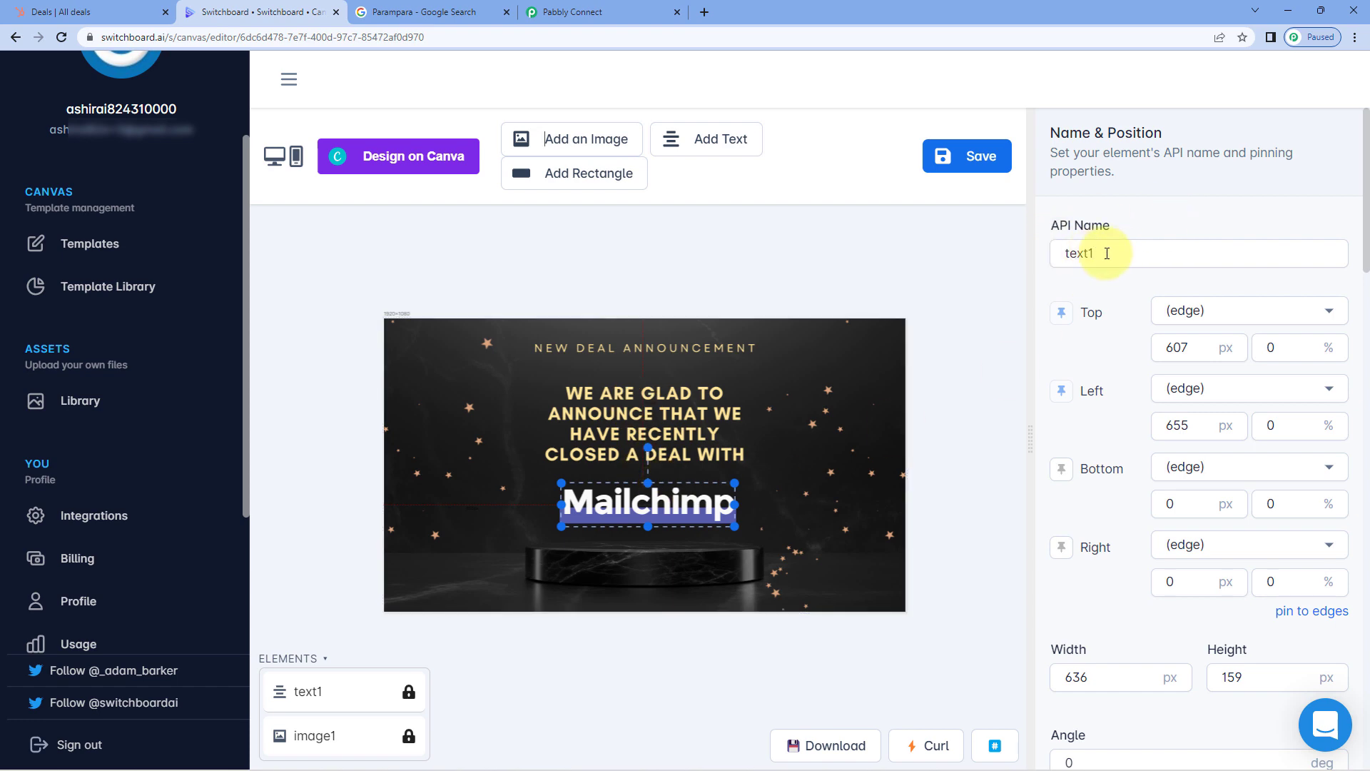
pyautogui.click(819, 292)
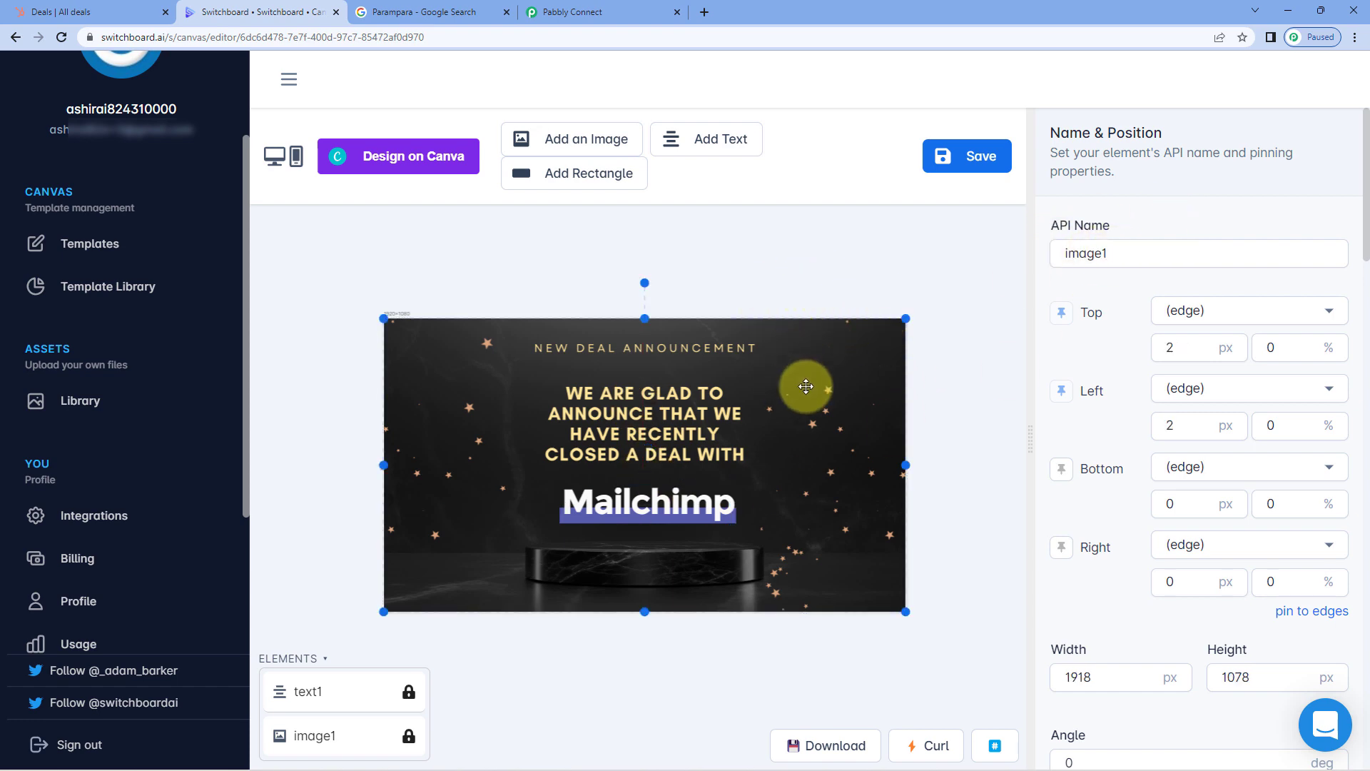
pyautogui.click(833, 269)
pyautogui.click(578, 12)
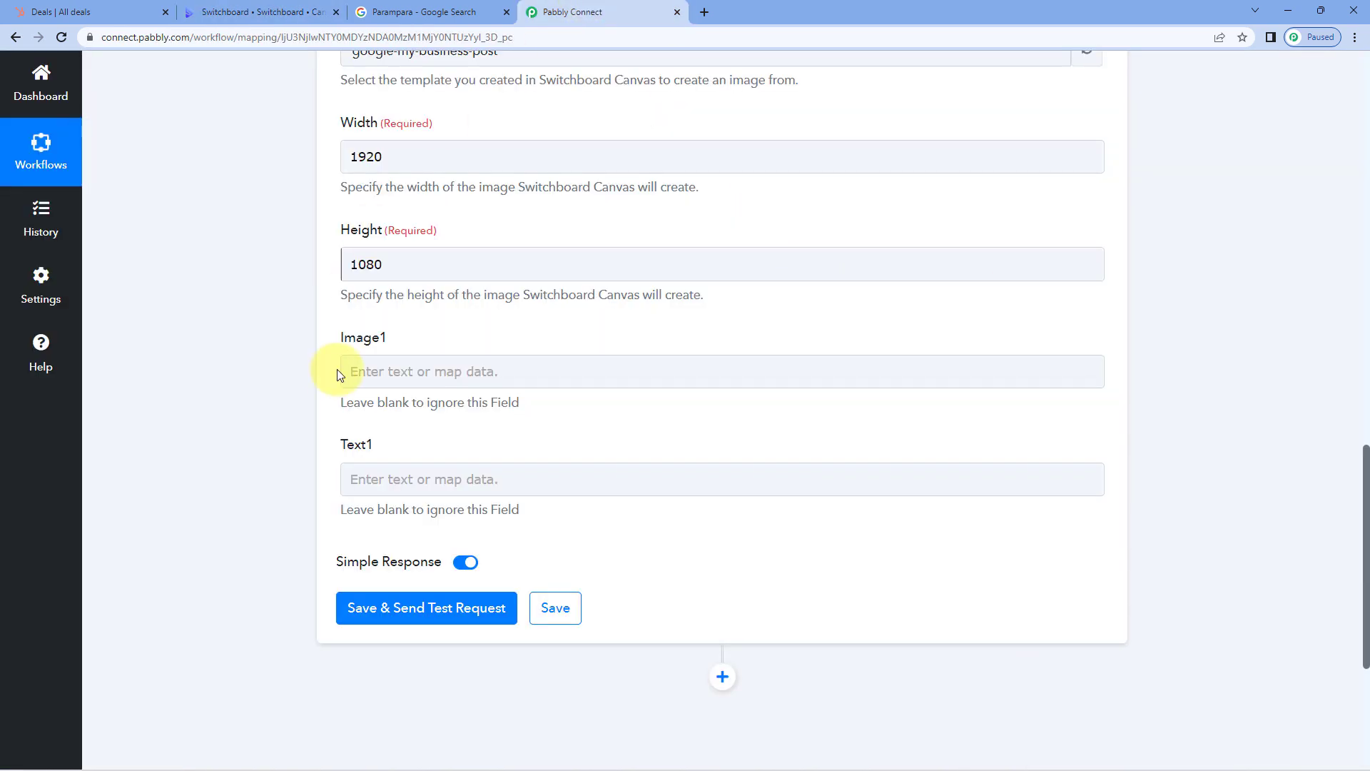
# - Inspect the Mailchimp text element in the Switchboard template again and compare it with the Text1 field in Pabbly Connect
pyautogui.click(265, 12)
pyautogui.click(621, 504)
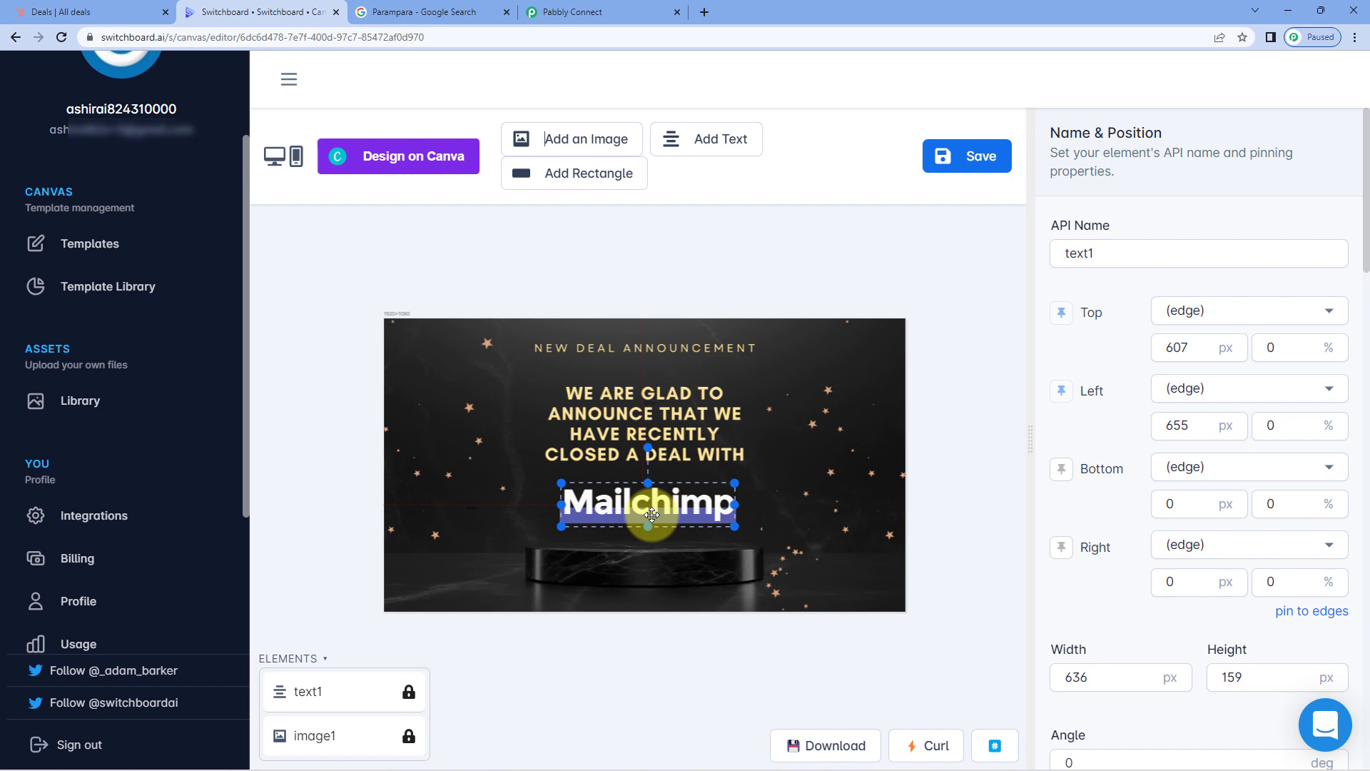
pyautogui.click(727, 284)
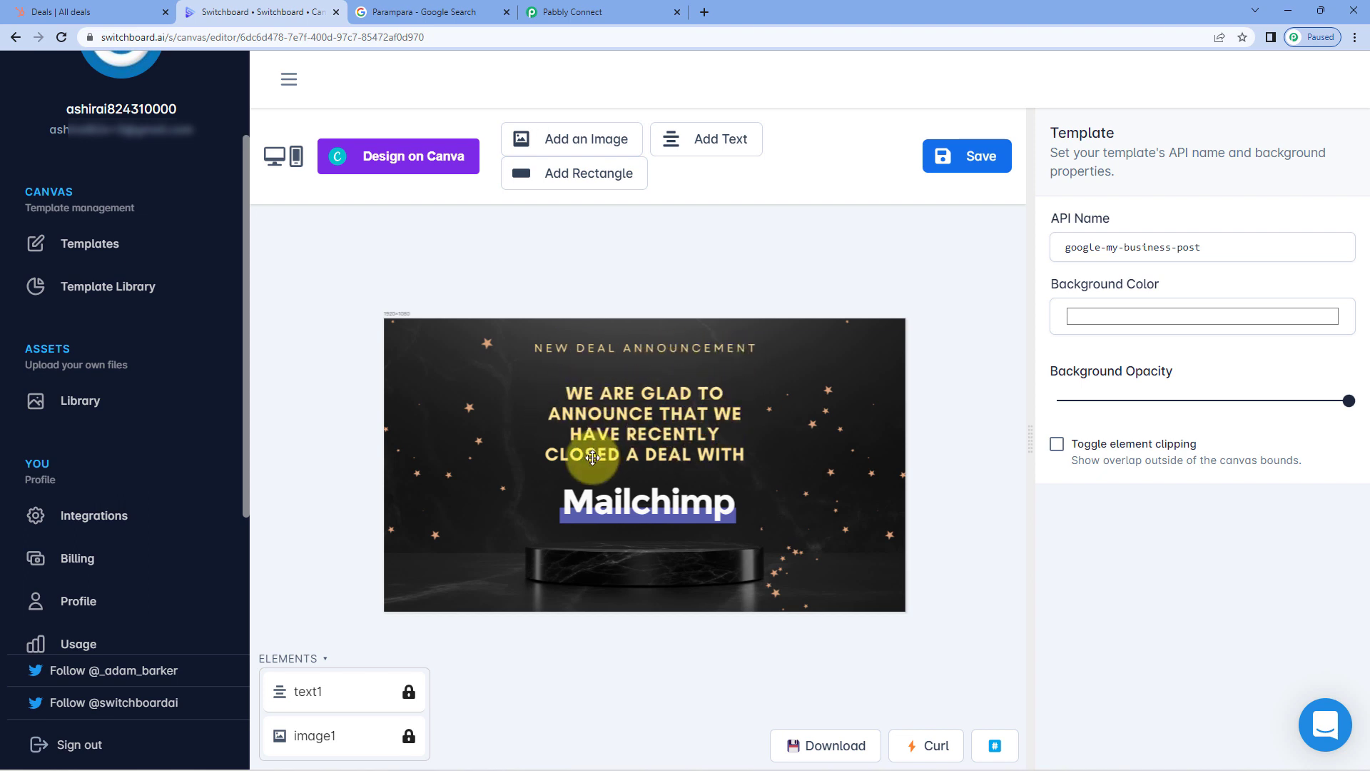
pyautogui.click(675, 509)
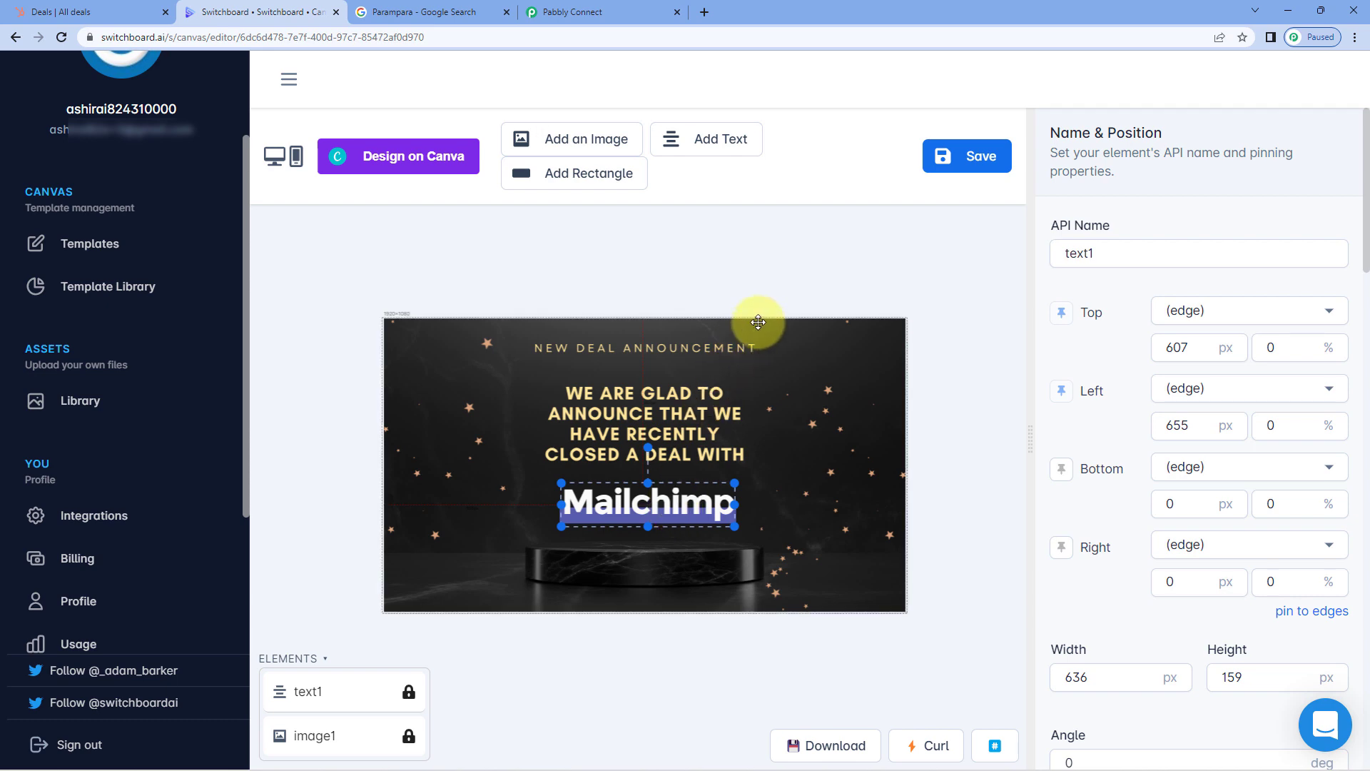
pyautogui.click(606, 13)
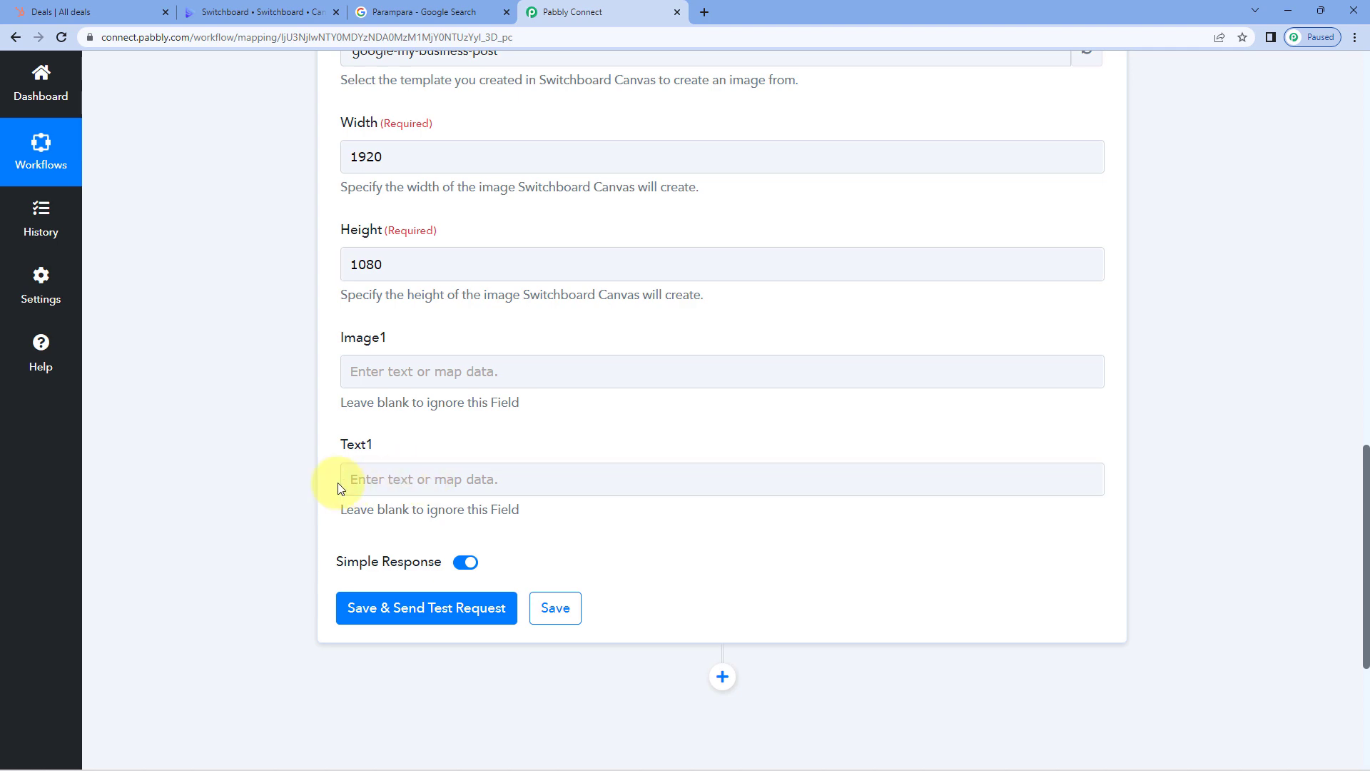
# - Examine the Properties Dealname entry and its value in the HubSpot trigger's received response
pyautogui.scroll(2, 274, 321)
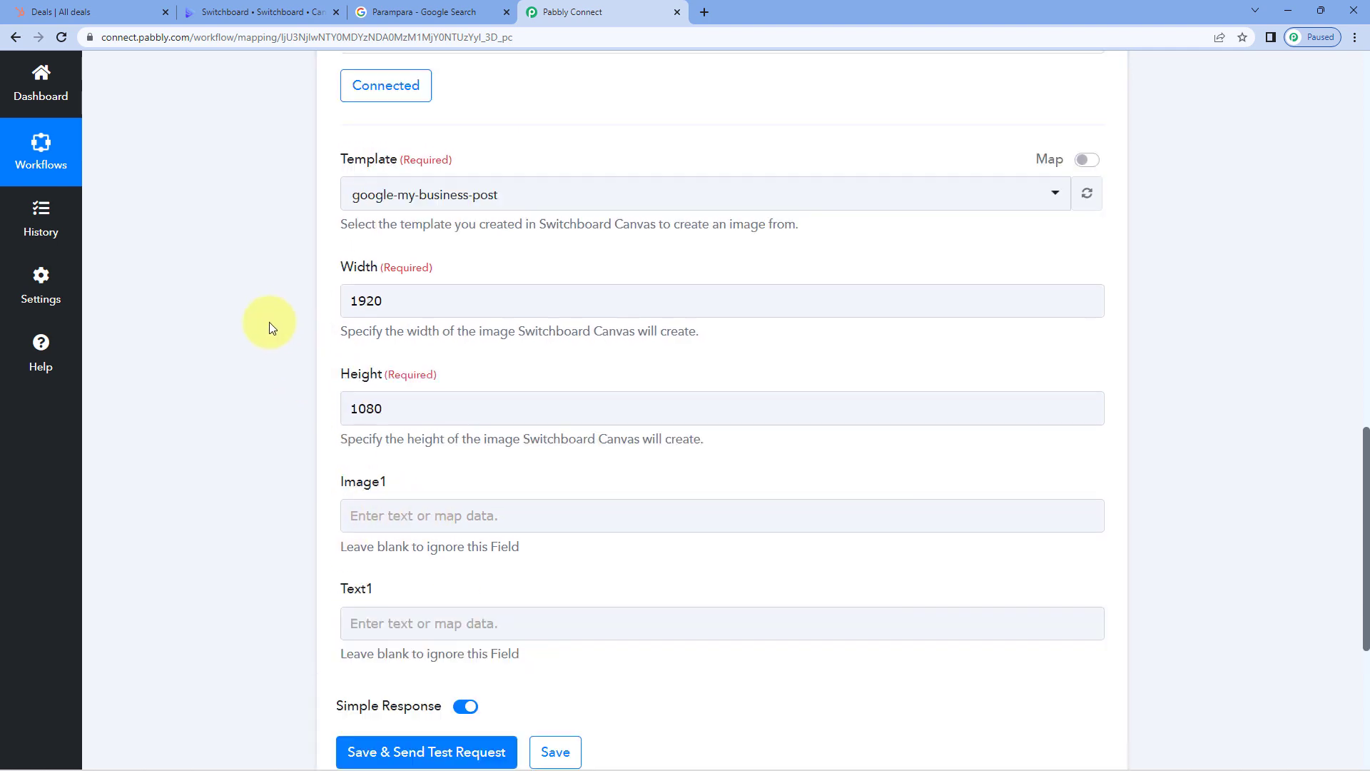
pyautogui.scroll(12, 268, 323)
pyautogui.scroll(-4, 268, 322)
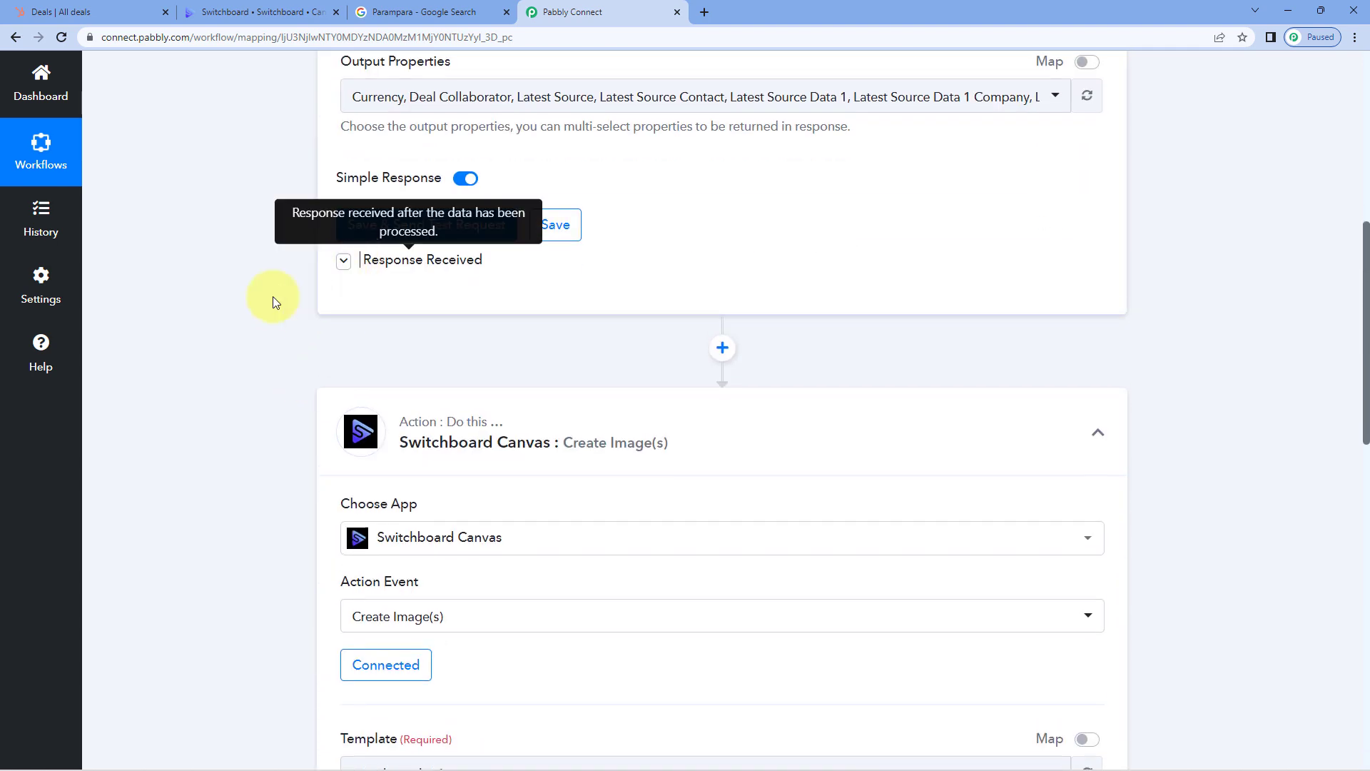
pyautogui.scroll(-2, 246, 311)
pyautogui.scroll(-2, 624, 319)
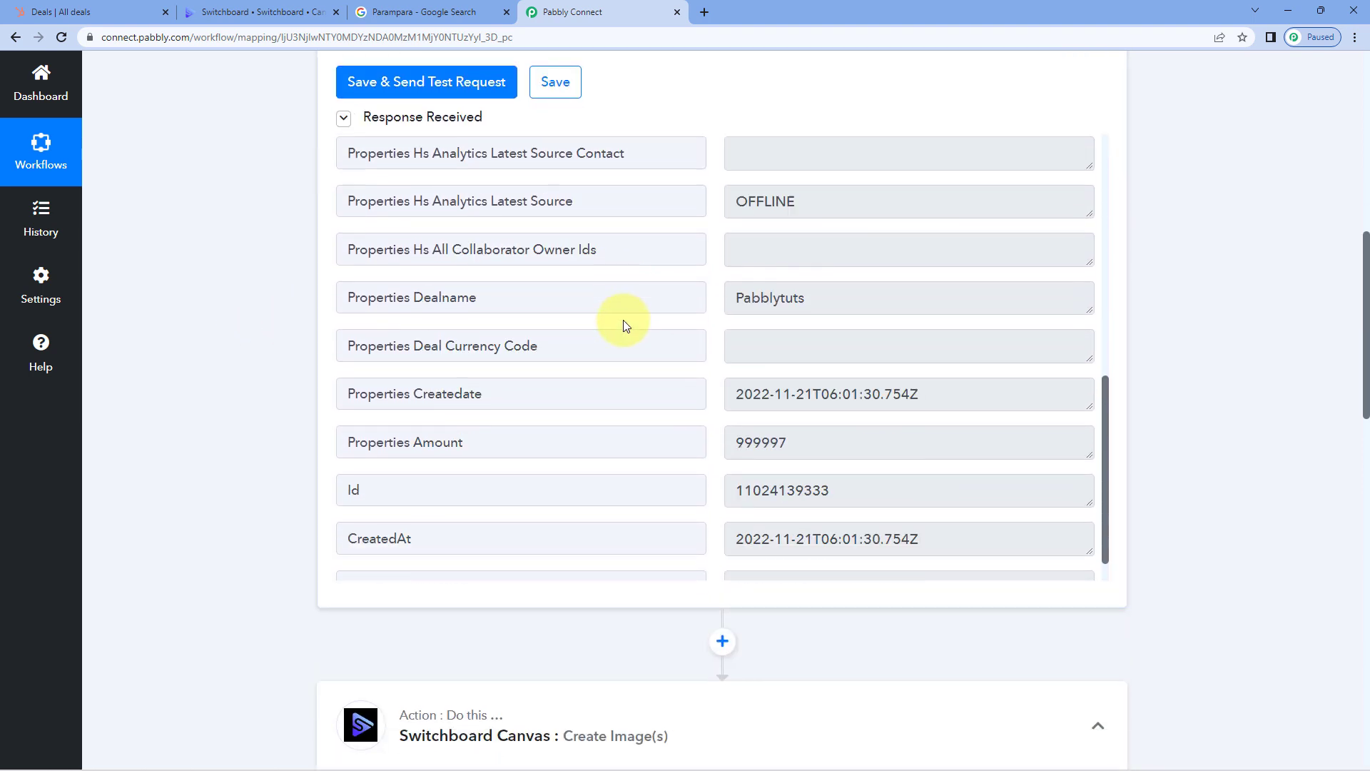
pyautogui.doubleClick(842, 300)
pyautogui.moveTo(602, 300); pyautogui.dragTo(425, 304)
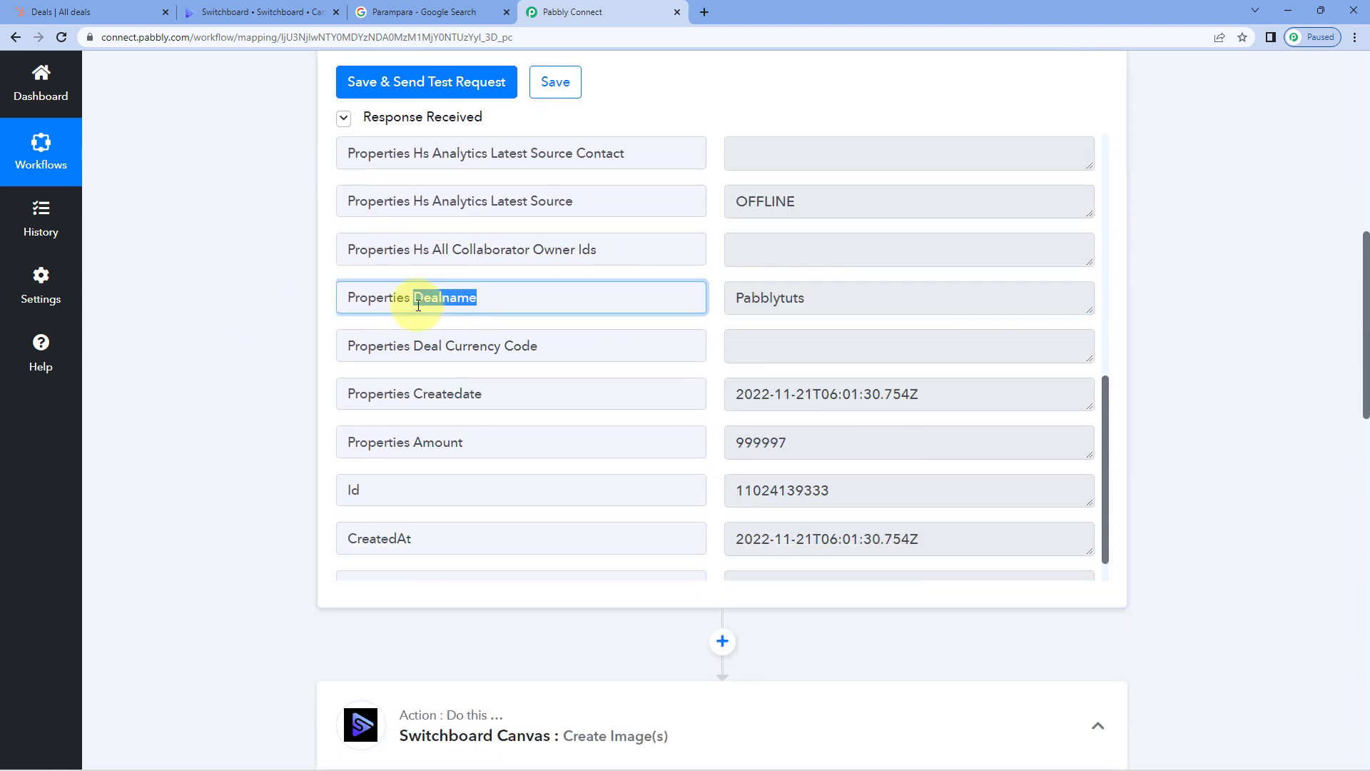
pyautogui.moveTo(816, 294); pyautogui.dragTo(710, 296)
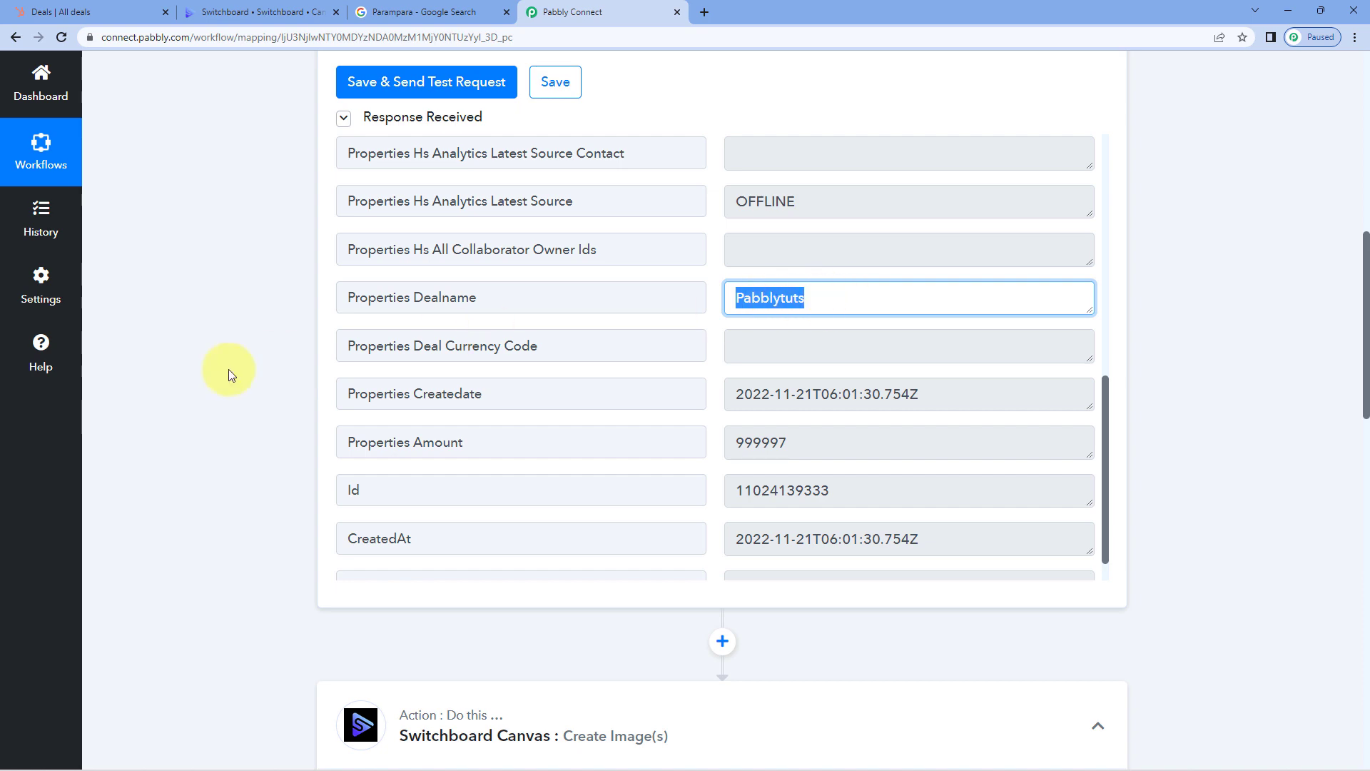
# - Map Properties Dealname from the HubSpot CRM Deal Updated step into the Switchboard Canvas action's Text1 field
pyautogui.scroll(-10, 278, 359)
pyautogui.click(381, 357)
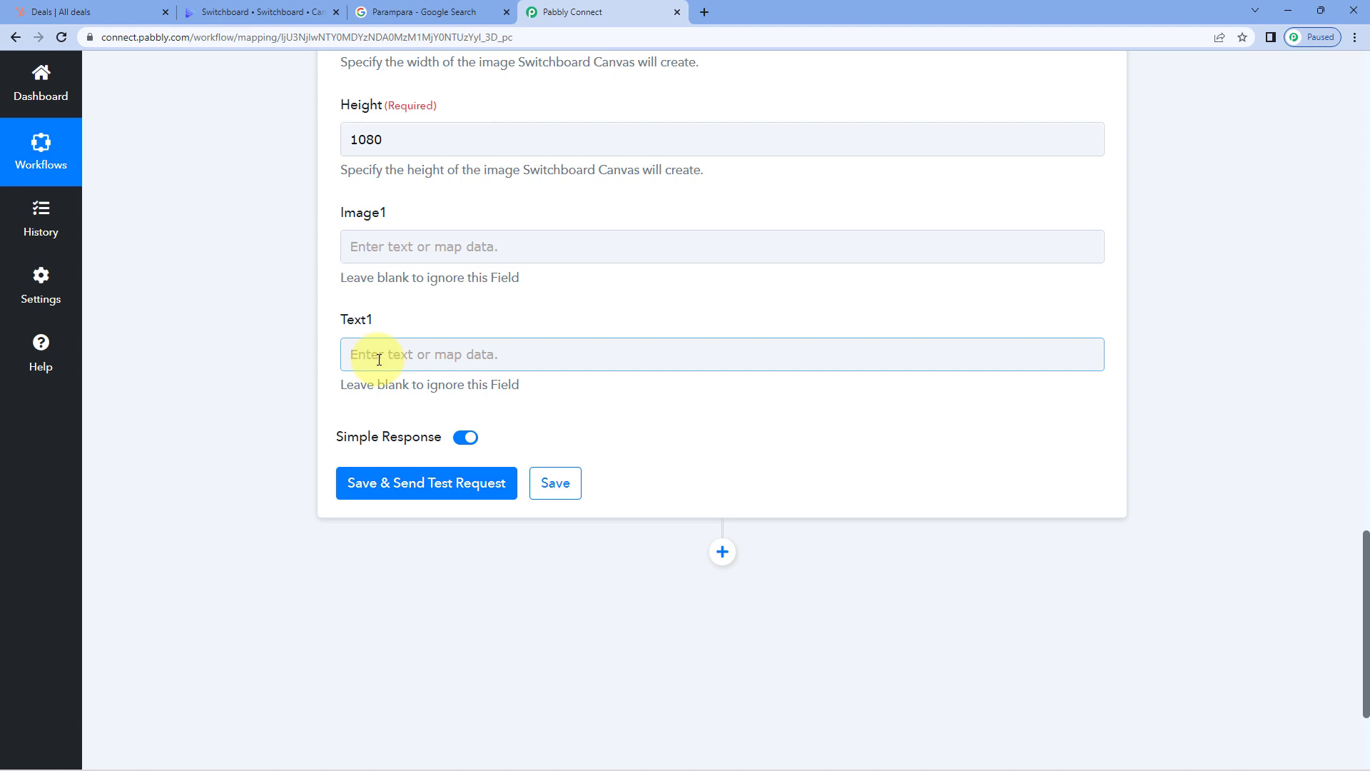
pyautogui.click(379, 359)
pyautogui.scroll(-1, 319, 353)
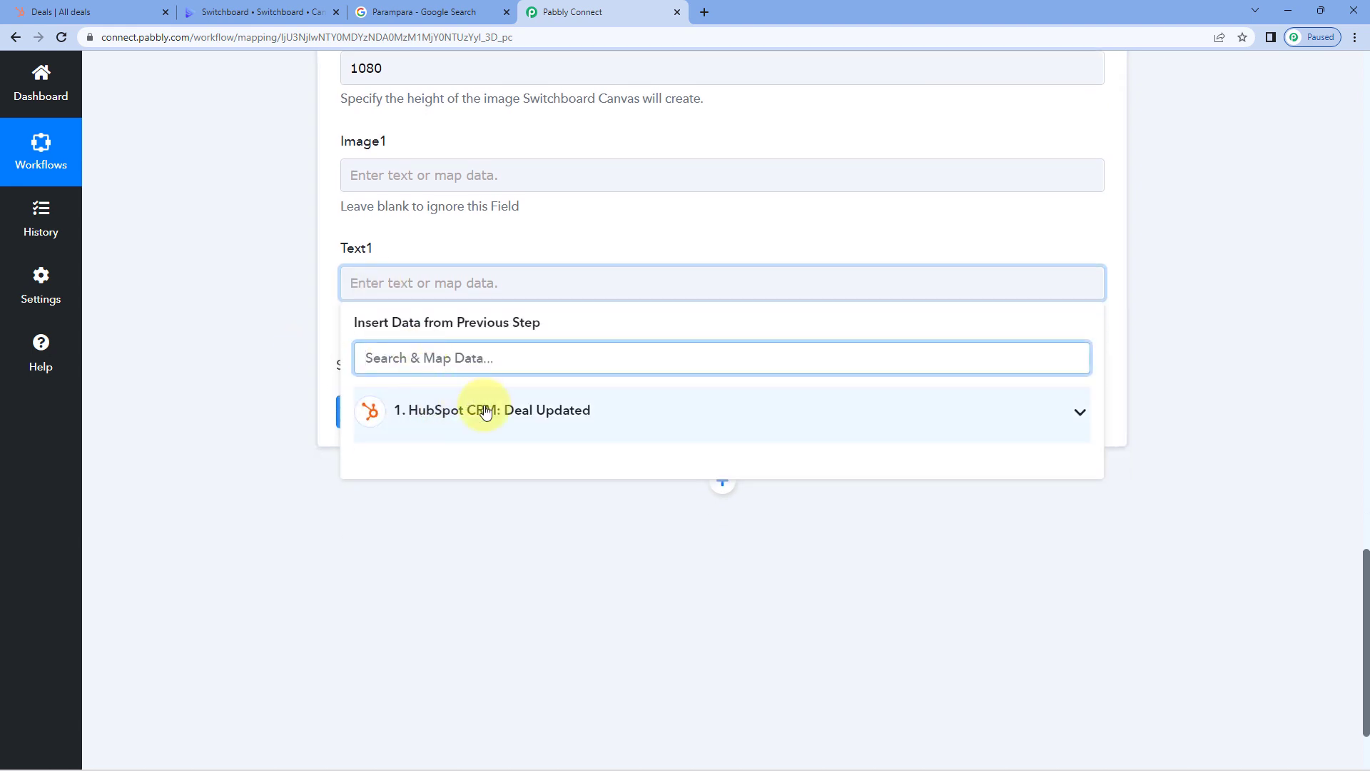
pyautogui.click(621, 412)
pyautogui.scroll(-2, 252, 388)
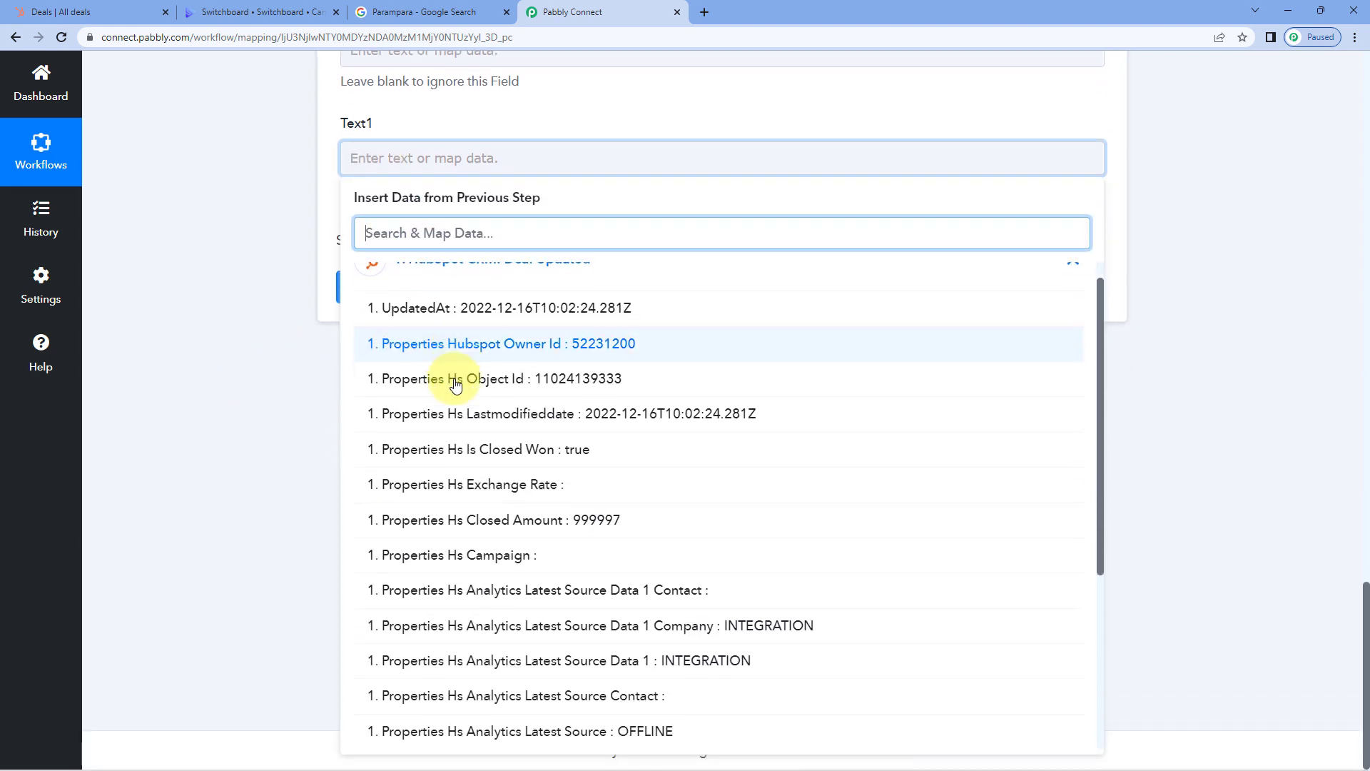
pyautogui.scroll(-2, 456, 379)
pyautogui.scroll(-3, 456, 383)
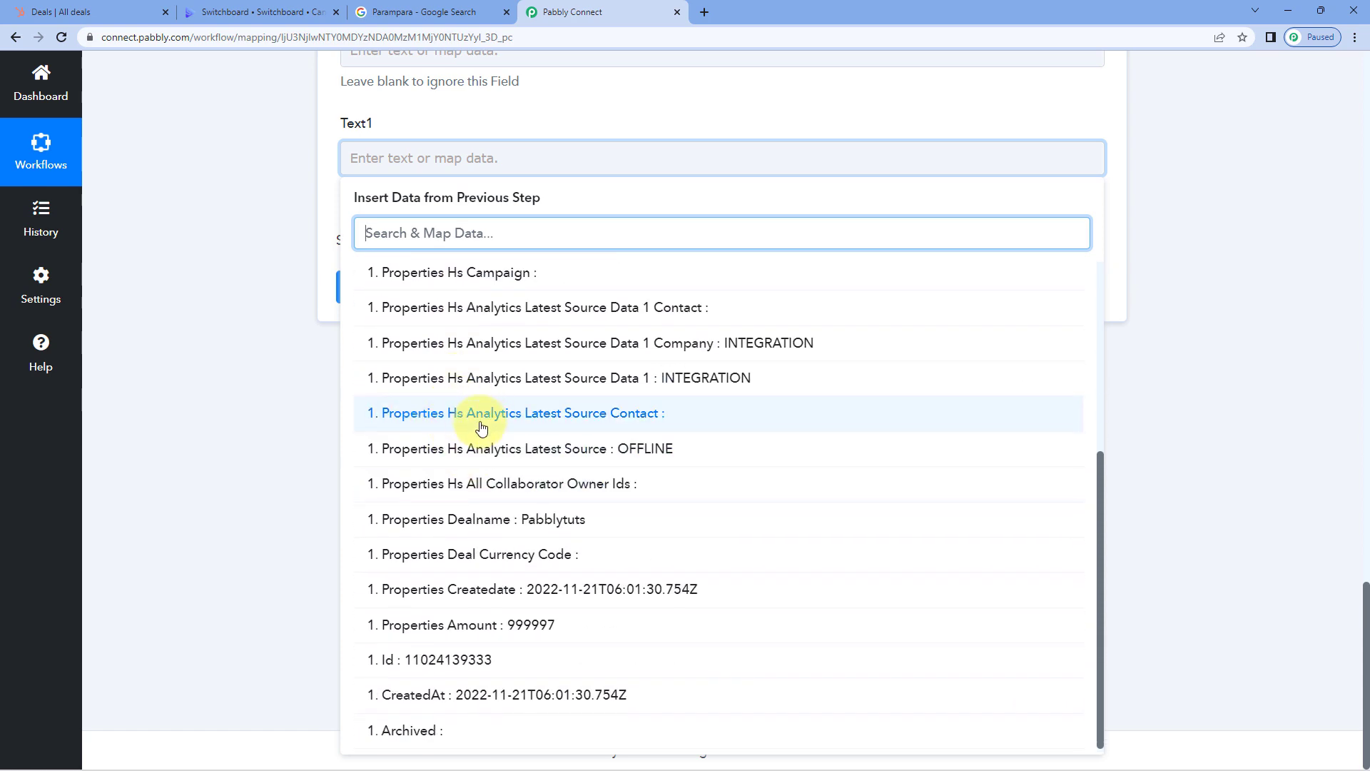
pyautogui.scroll(5, 471, 433)
pyautogui.scroll(-5, 479, 431)
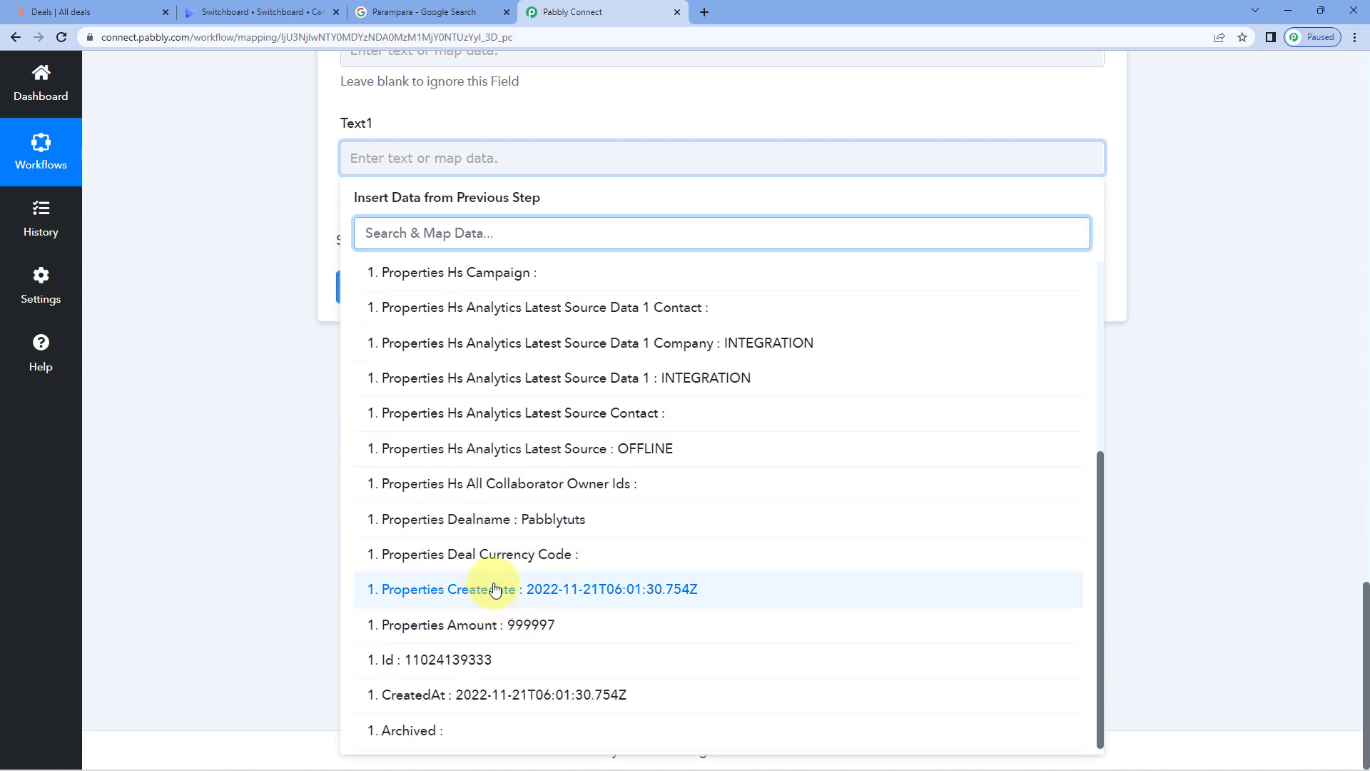
pyautogui.click(499, 526)
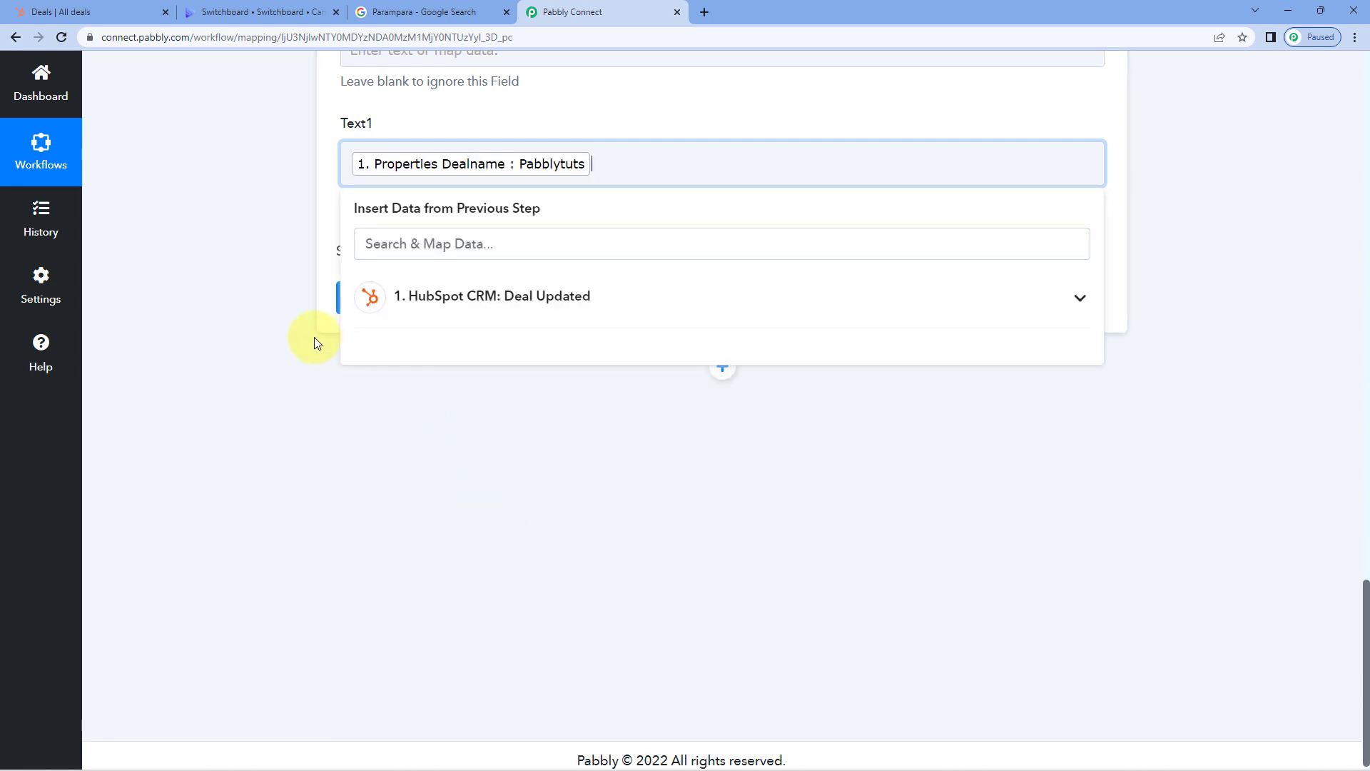
pyautogui.click(272, 325)
# - Leave Image1 blank, save the Switchboard Canvas action with a test request, and review the received response
pyautogui.scroll(4, 273, 325)
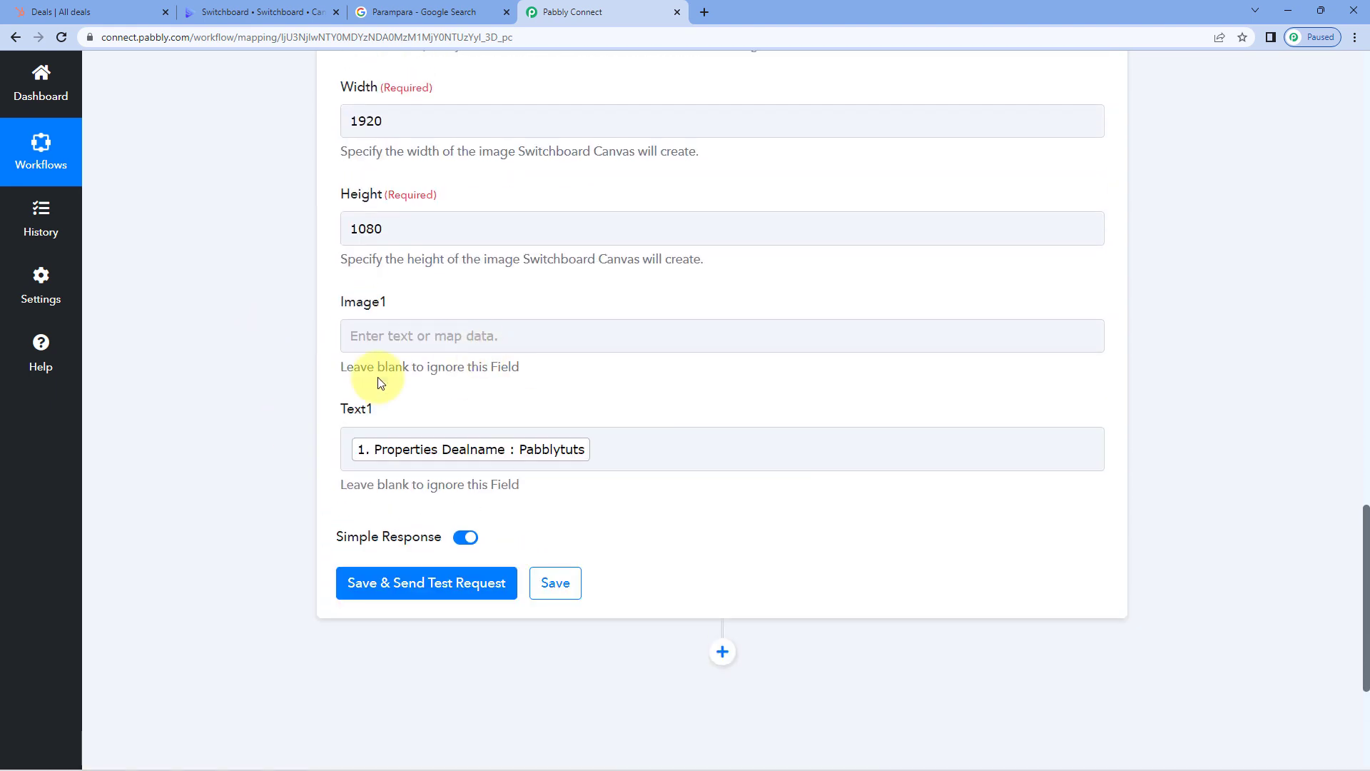
pyautogui.click(428, 582)
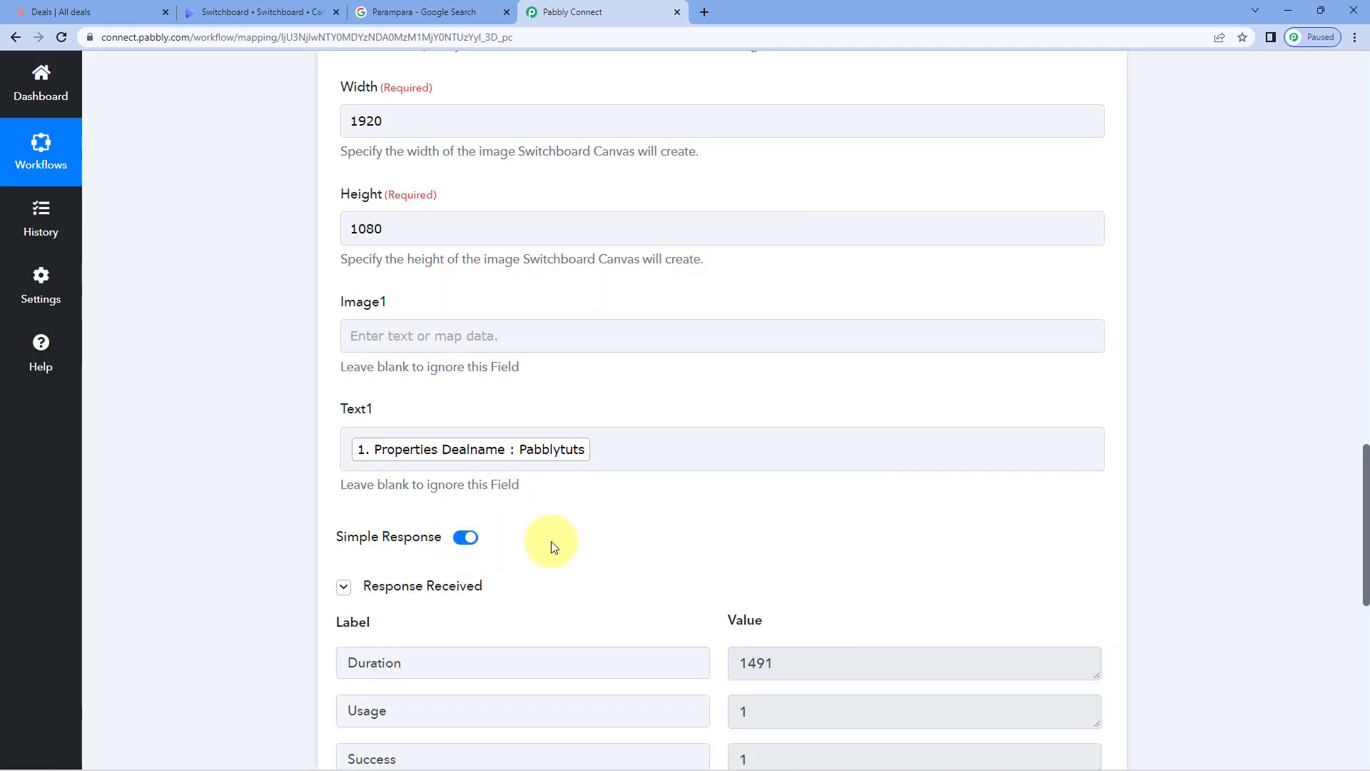
pyautogui.scroll(-3, 571, 524)
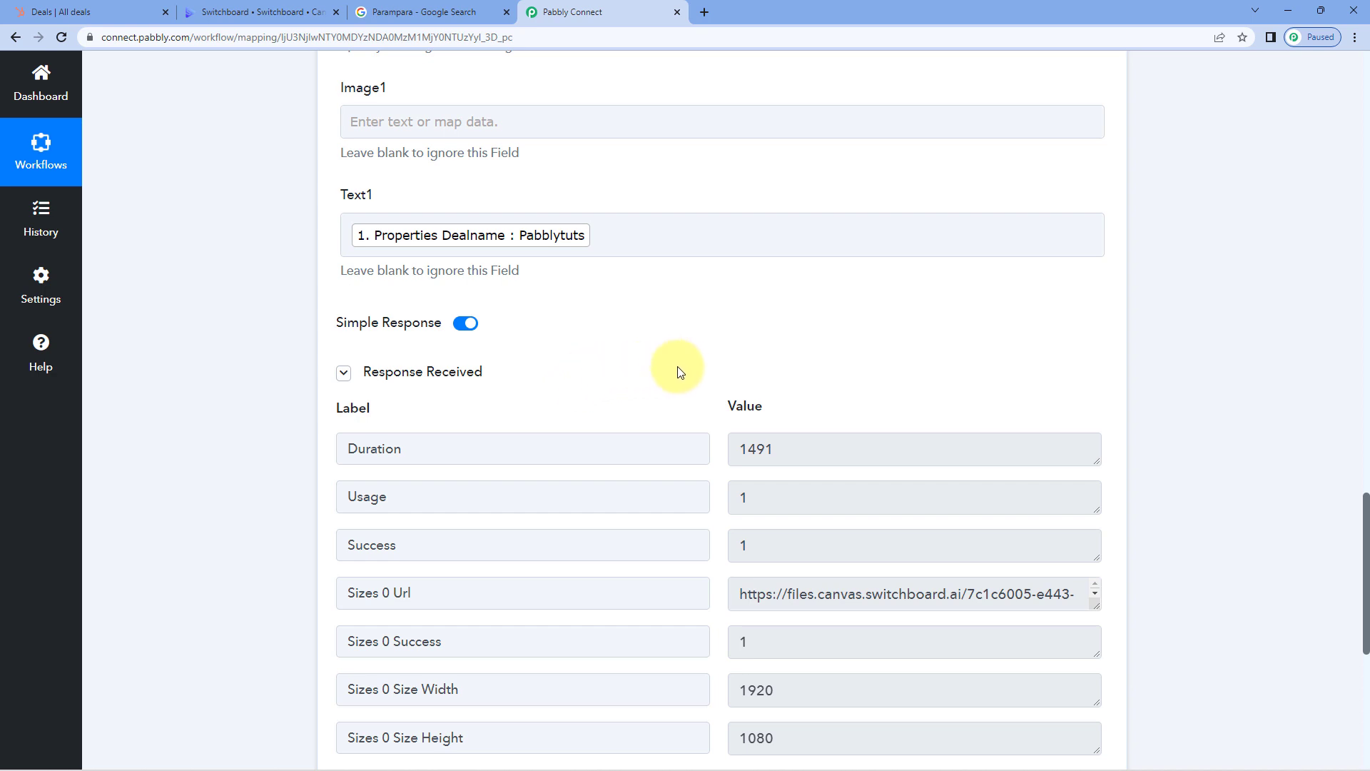
pyautogui.scroll(-1, 691, 373)
pyautogui.scroll(-2, 690, 373)
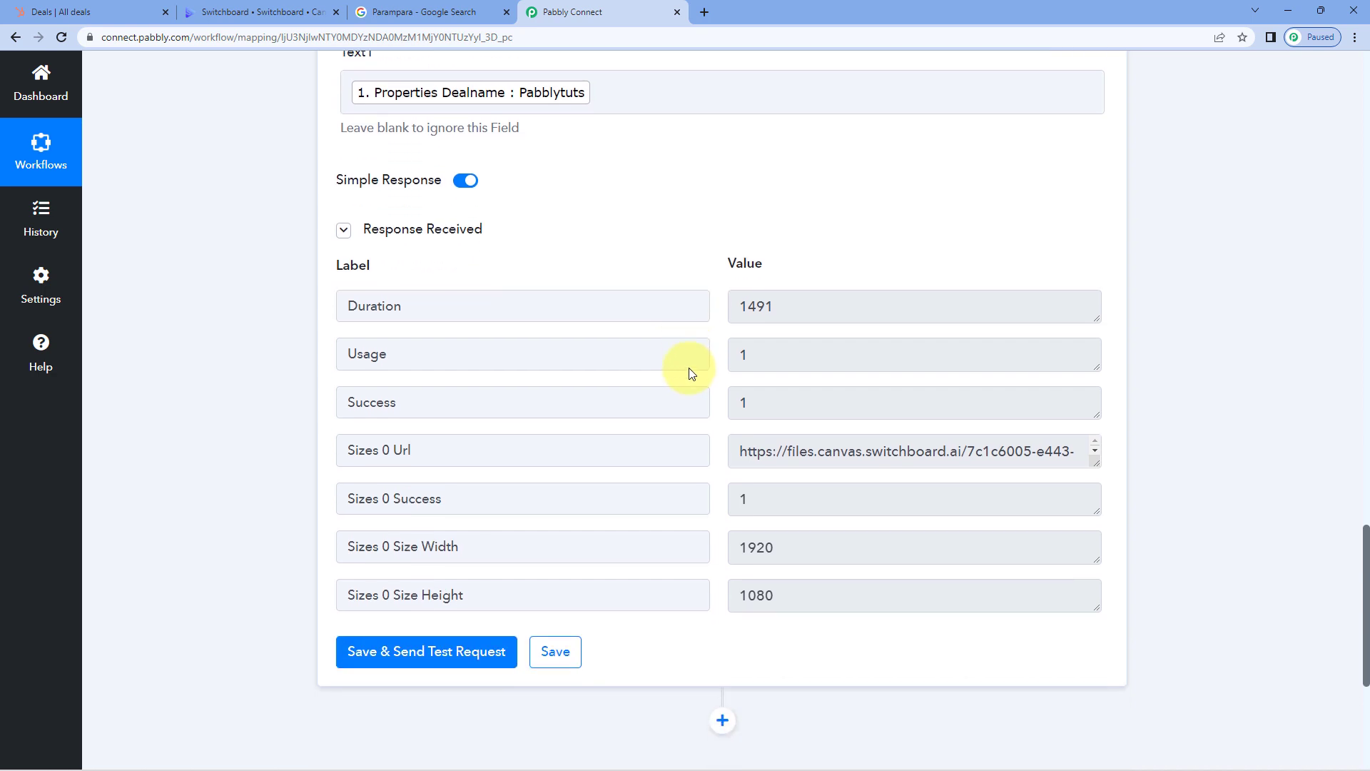
# - Copy the Sizes 0 Url value from the response and open the generated image in a new browser tab
pyautogui.click(784, 453)
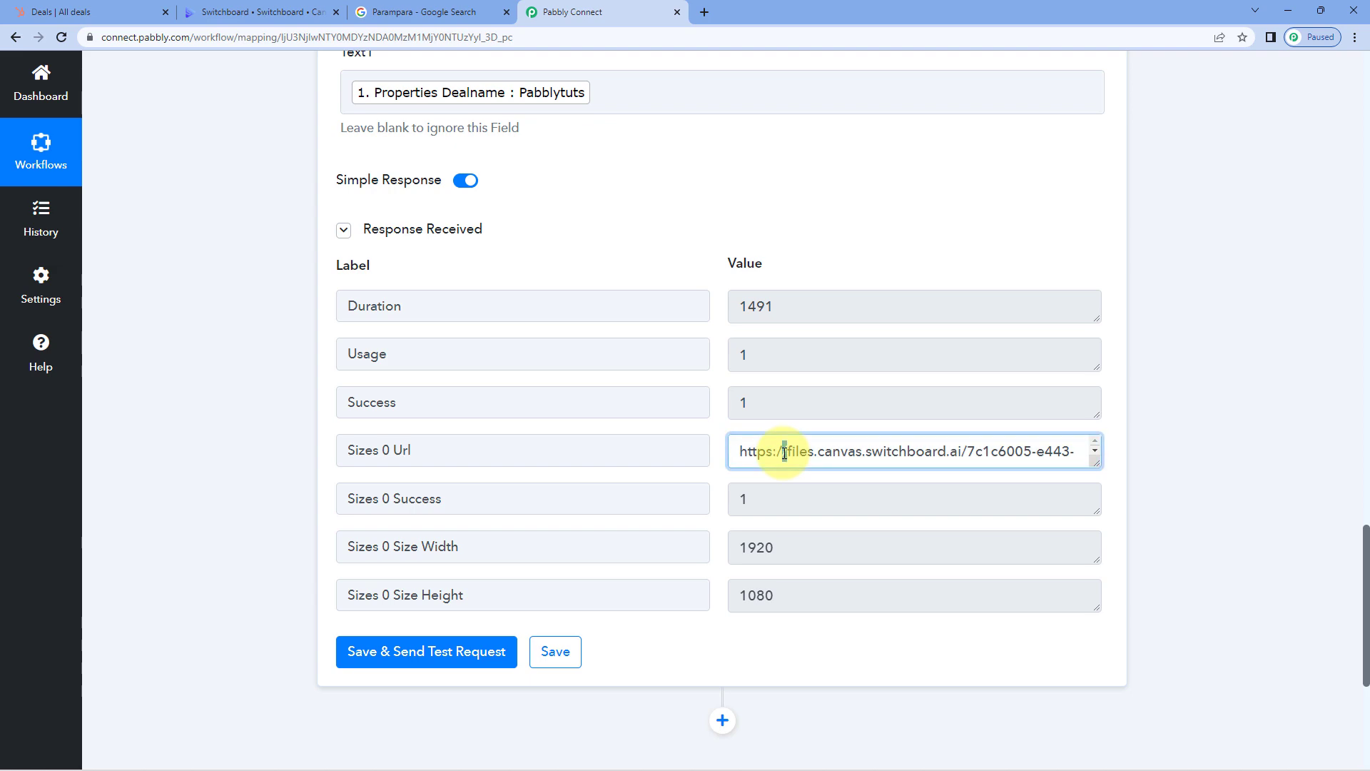
pyautogui.hotkey('ctrl', 'a')
pyautogui.hotkey('ctrl', 'c')
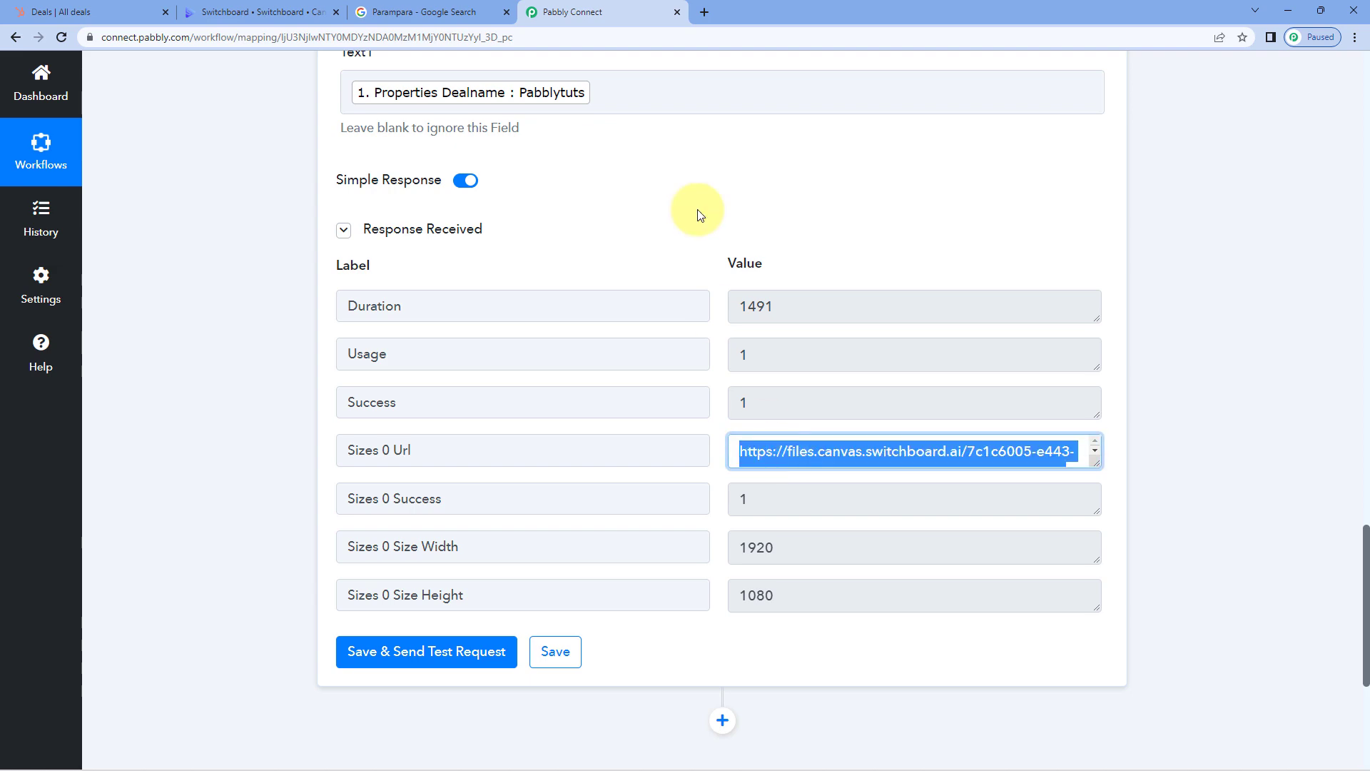
pyautogui.click(705, 12)
pyautogui.hotkey('ctrl', 'v')
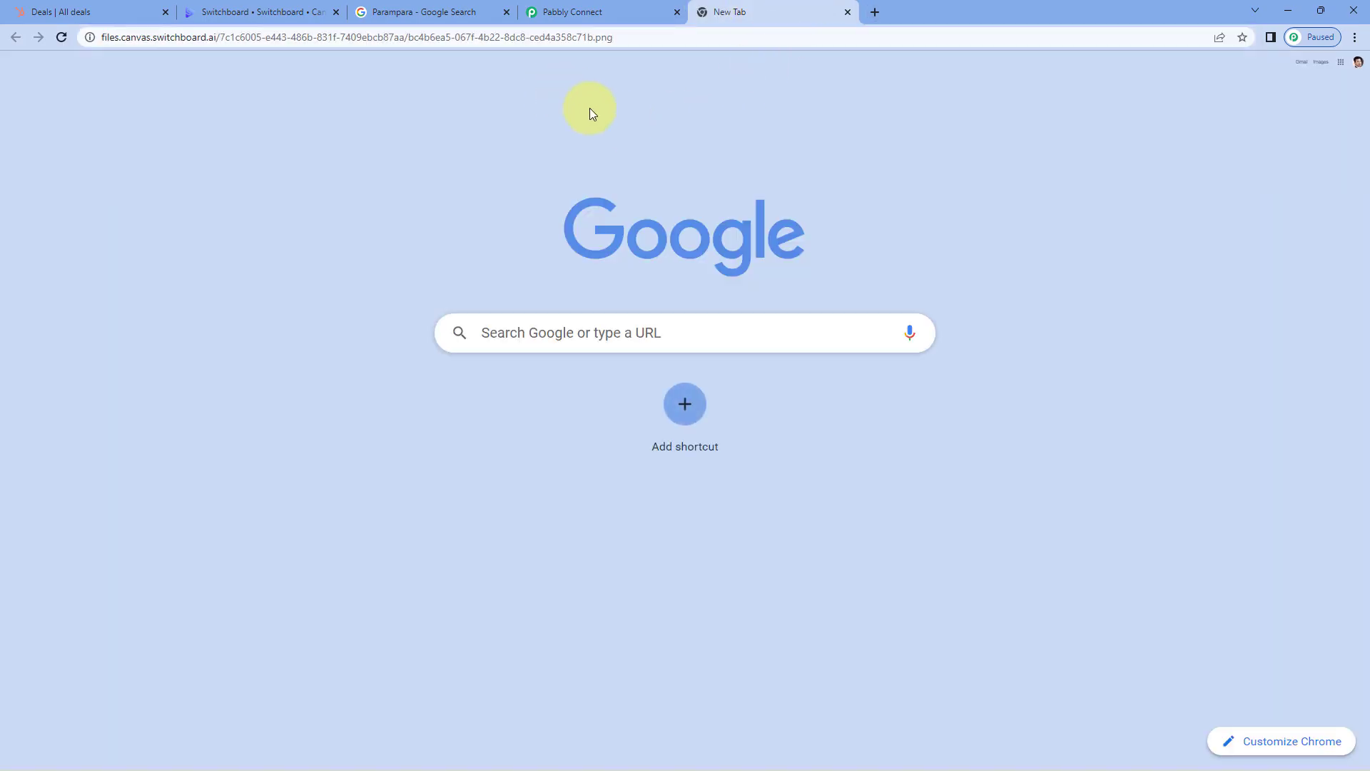
pyautogui.press('Return')
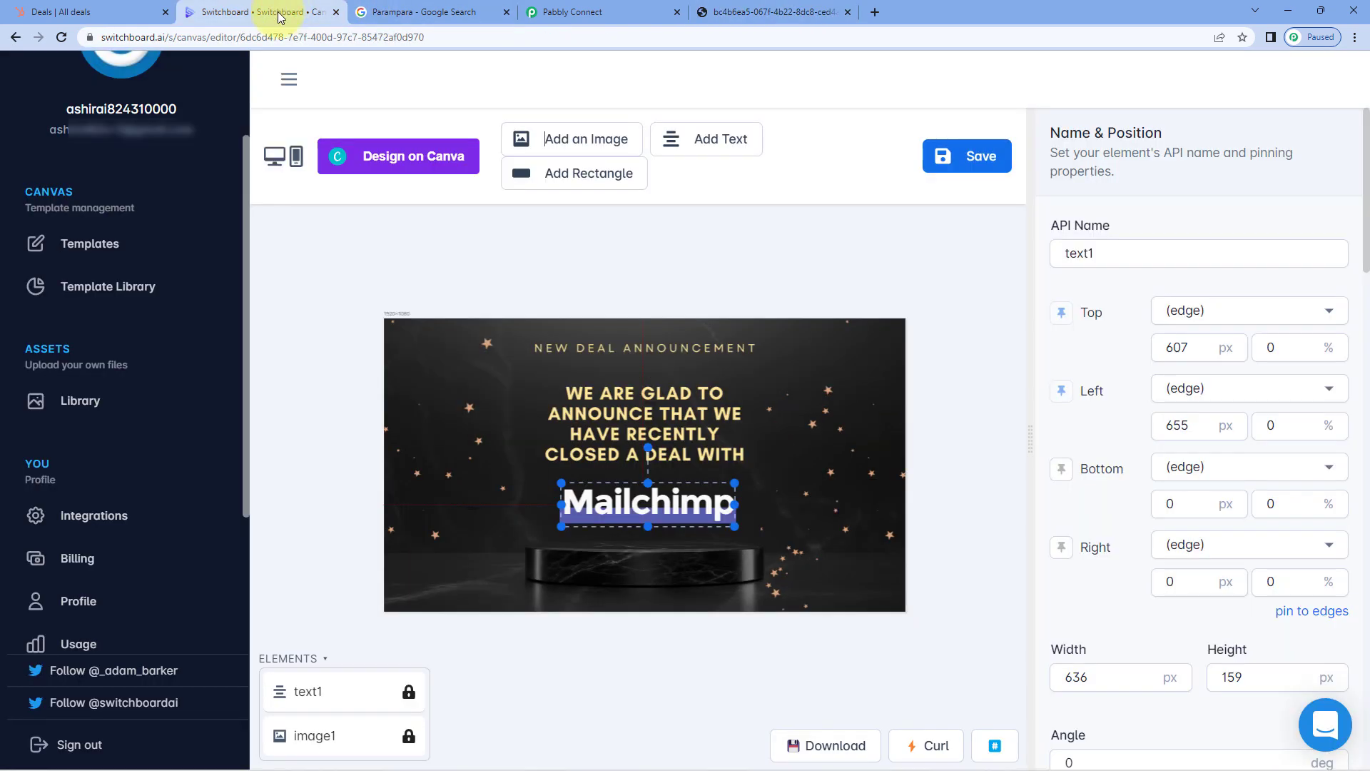
# - Compare the generated image with the original Switchboard template, and return to the workflow in Pabbly Connect
pyautogui.click(275, 12)
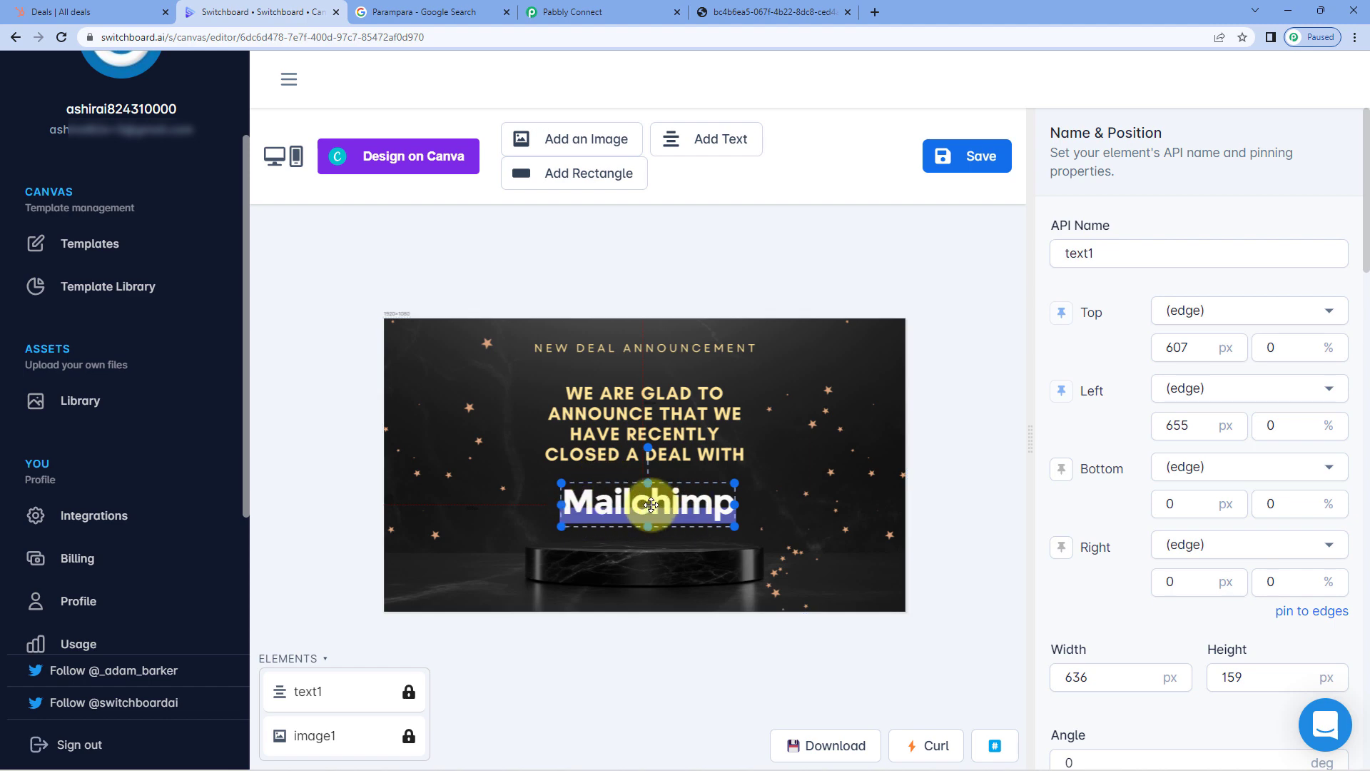
pyautogui.click(600, 12)
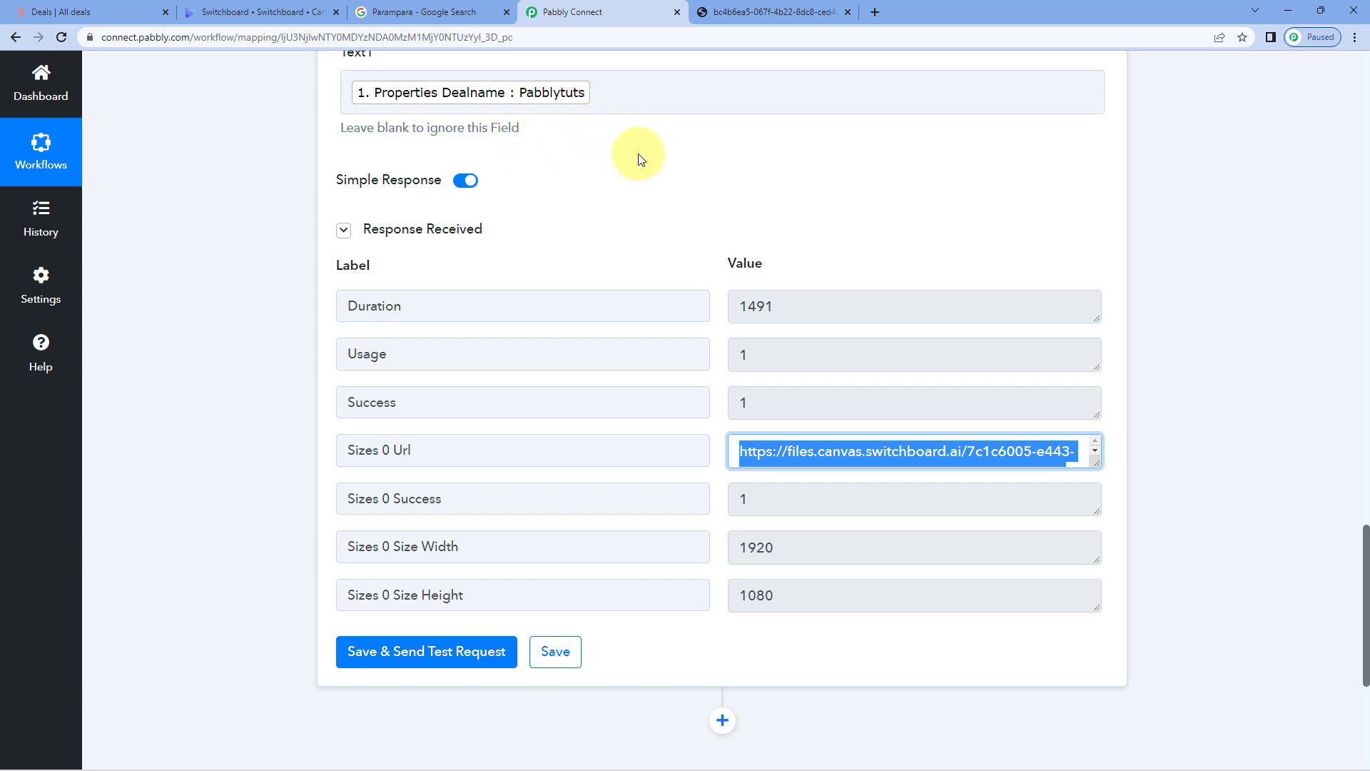
pyautogui.click(739, 13)
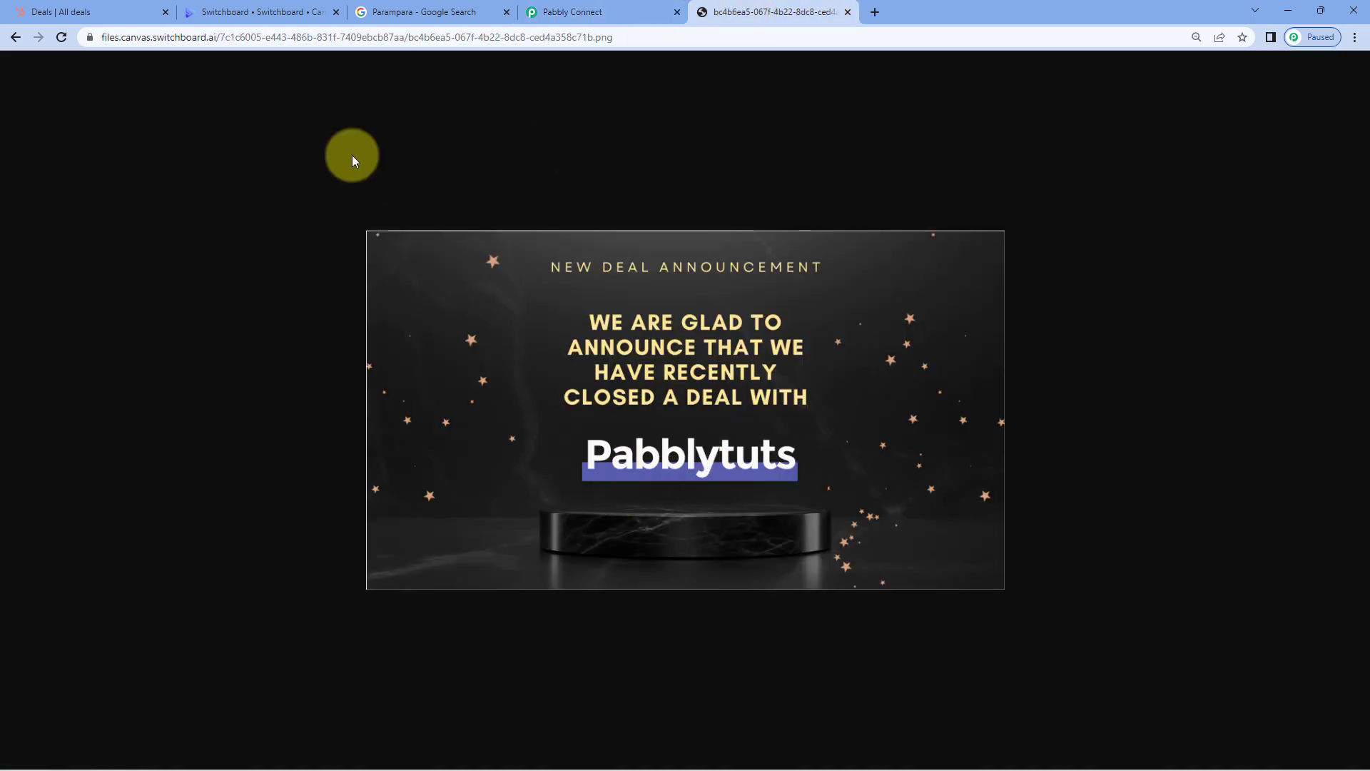
pyautogui.click(564, 13)
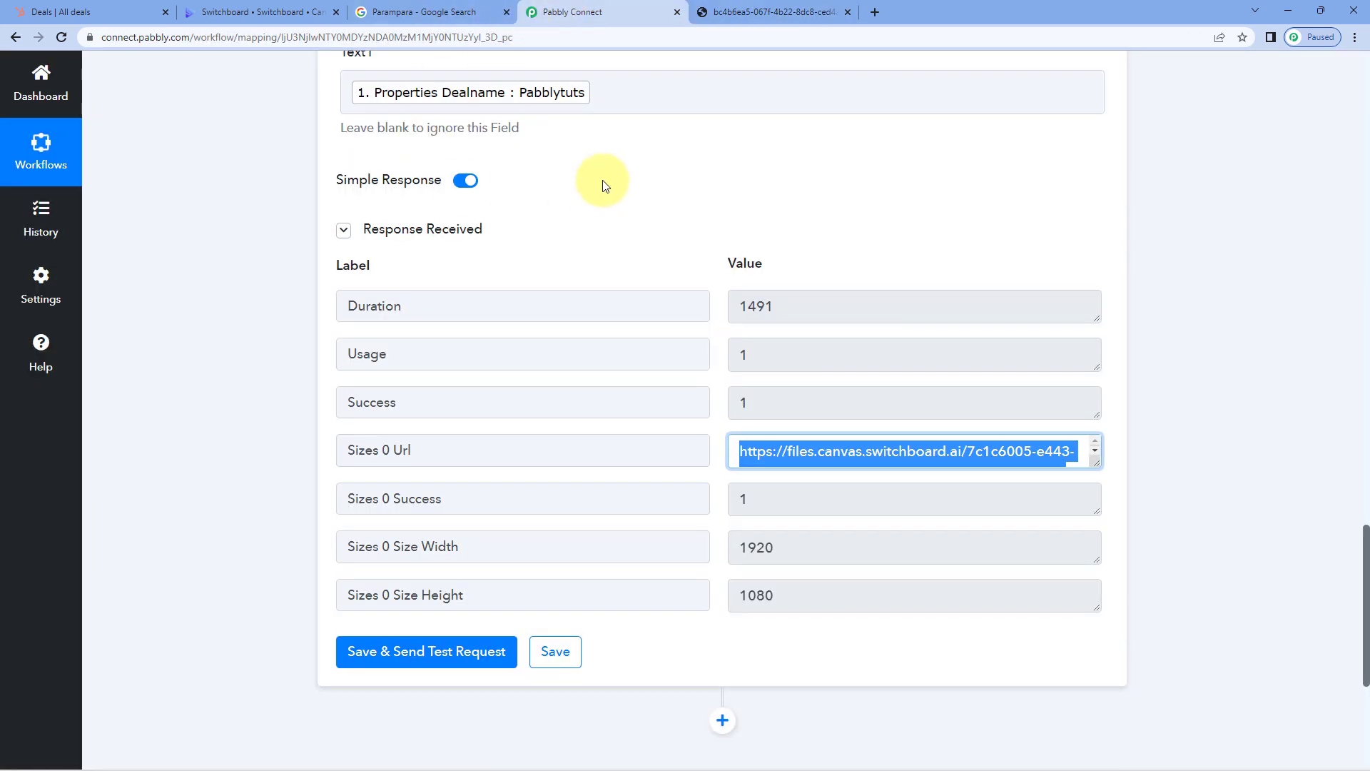
# - Collapse the Switchboard Canvas step and add a Google My Business action step after it
pyautogui.click(618, 214)
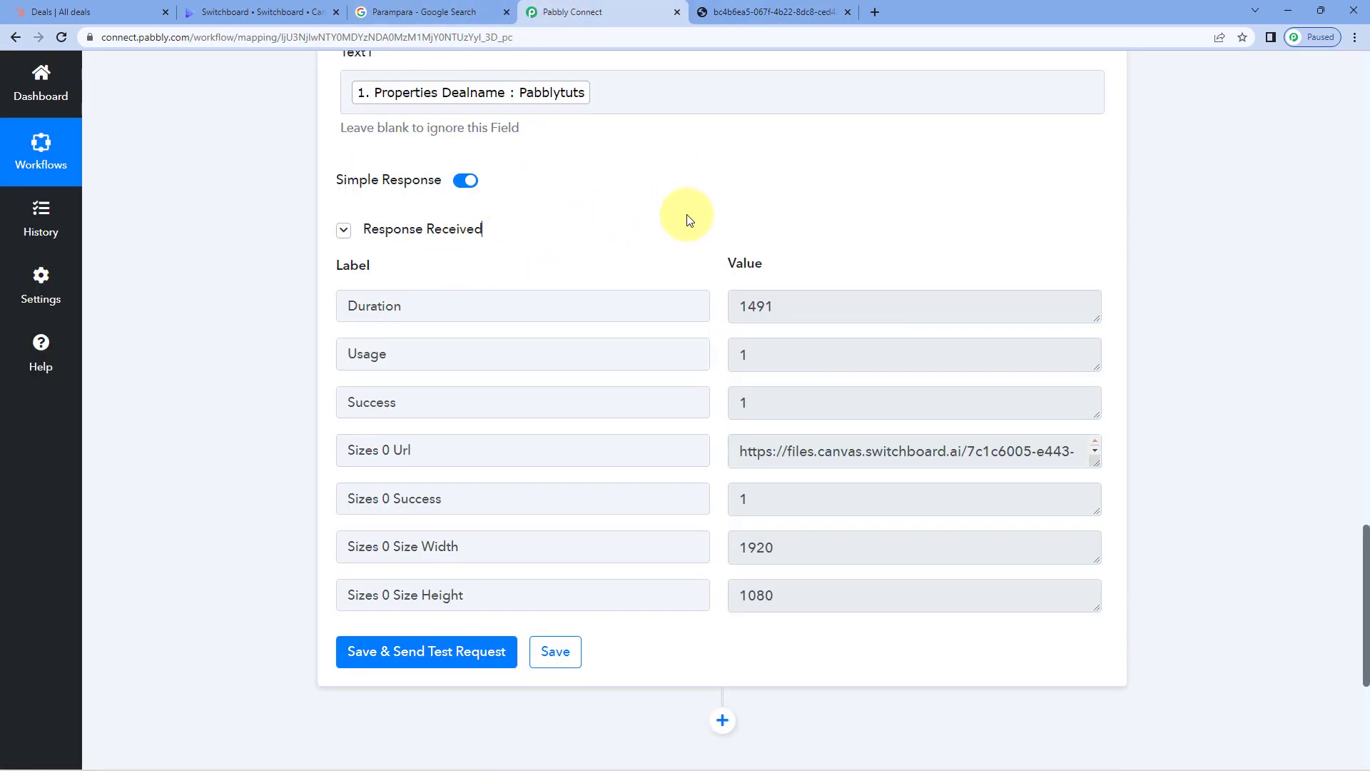
pyautogui.scroll(20, 855, 226)
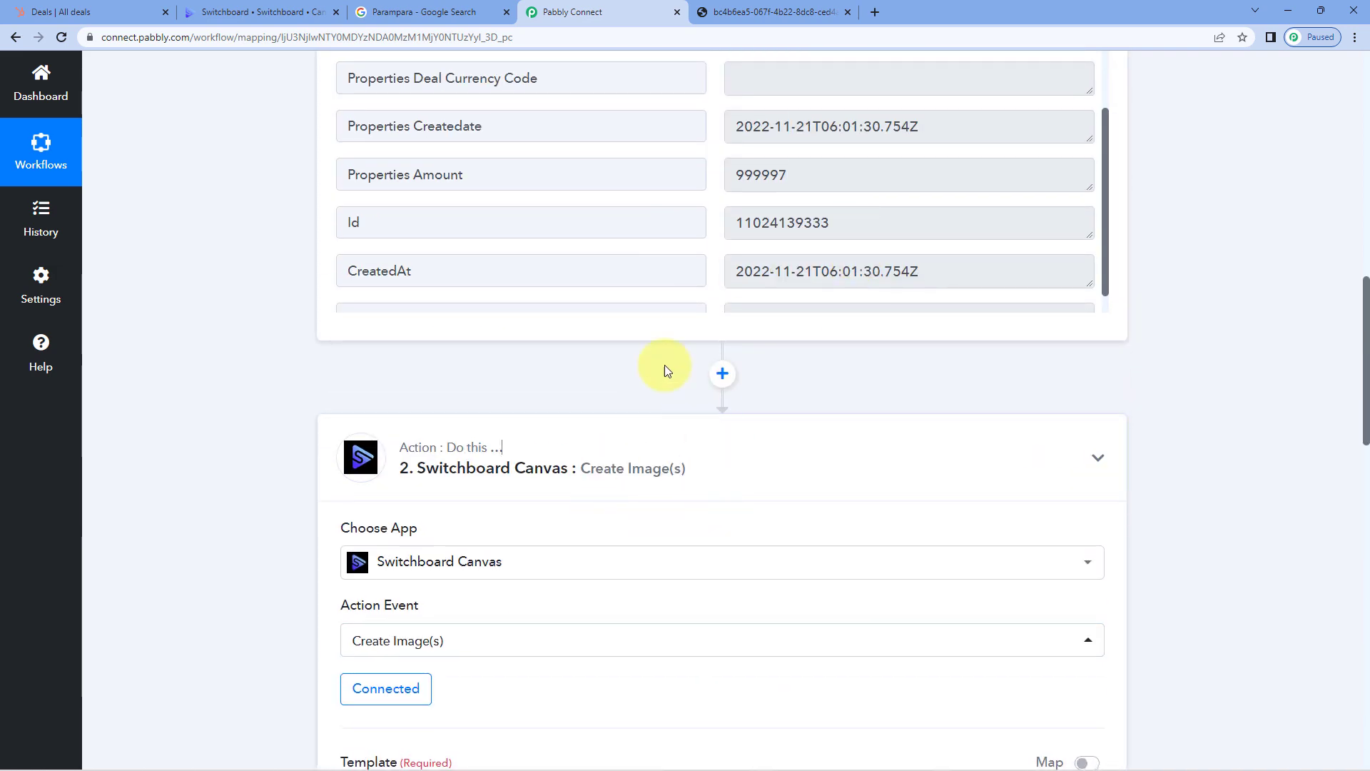
pyautogui.scroll(15, 665, 366)
pyautogui.click(669, 195)
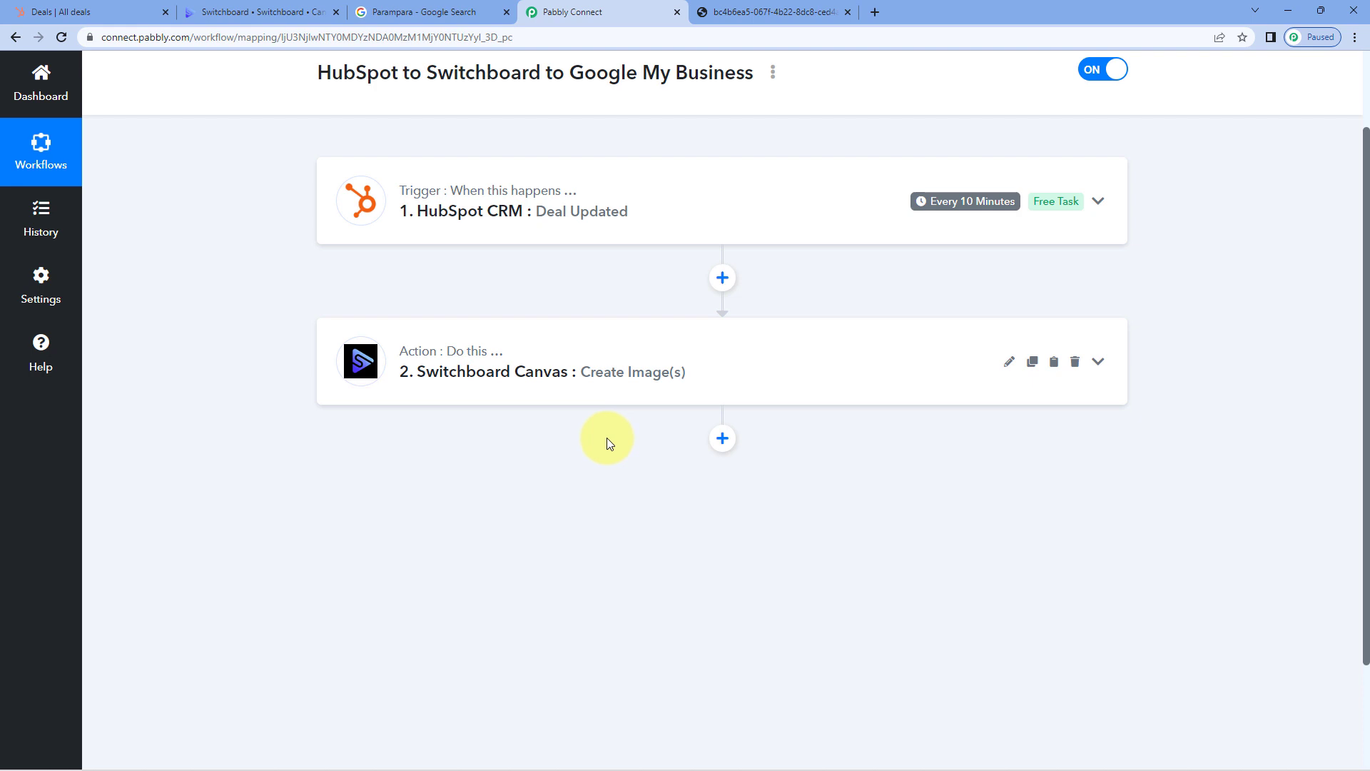
pyautogui.click(722, 438)
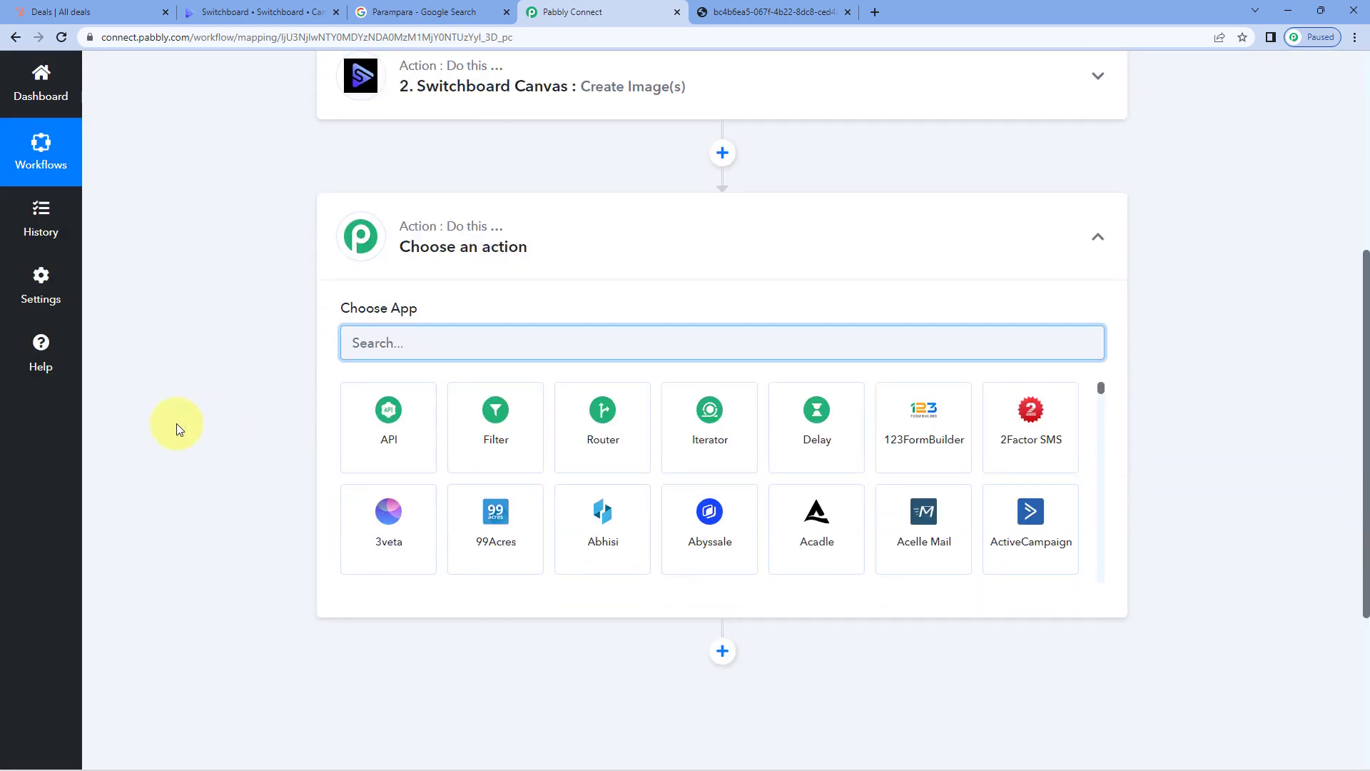
pyautogui.write('Goolg')
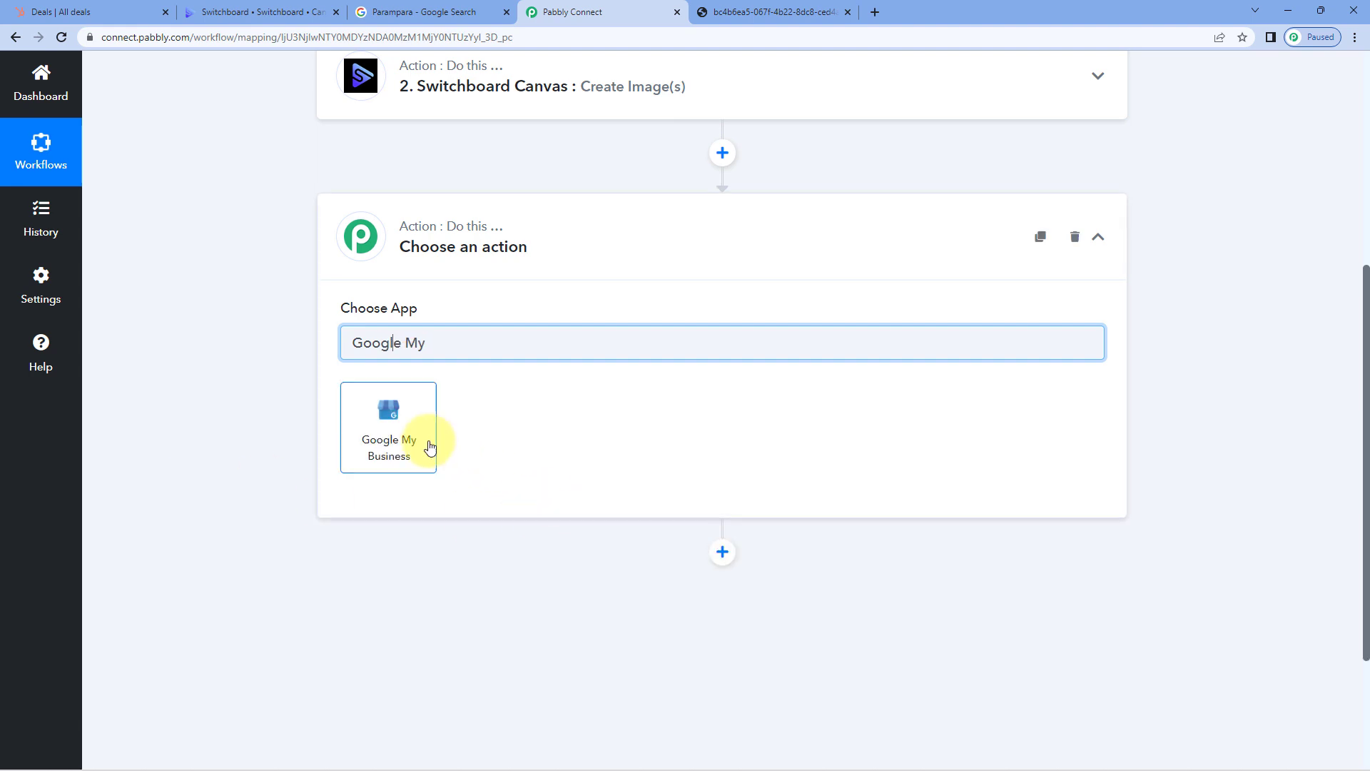
pyautogui.click(429, 446)
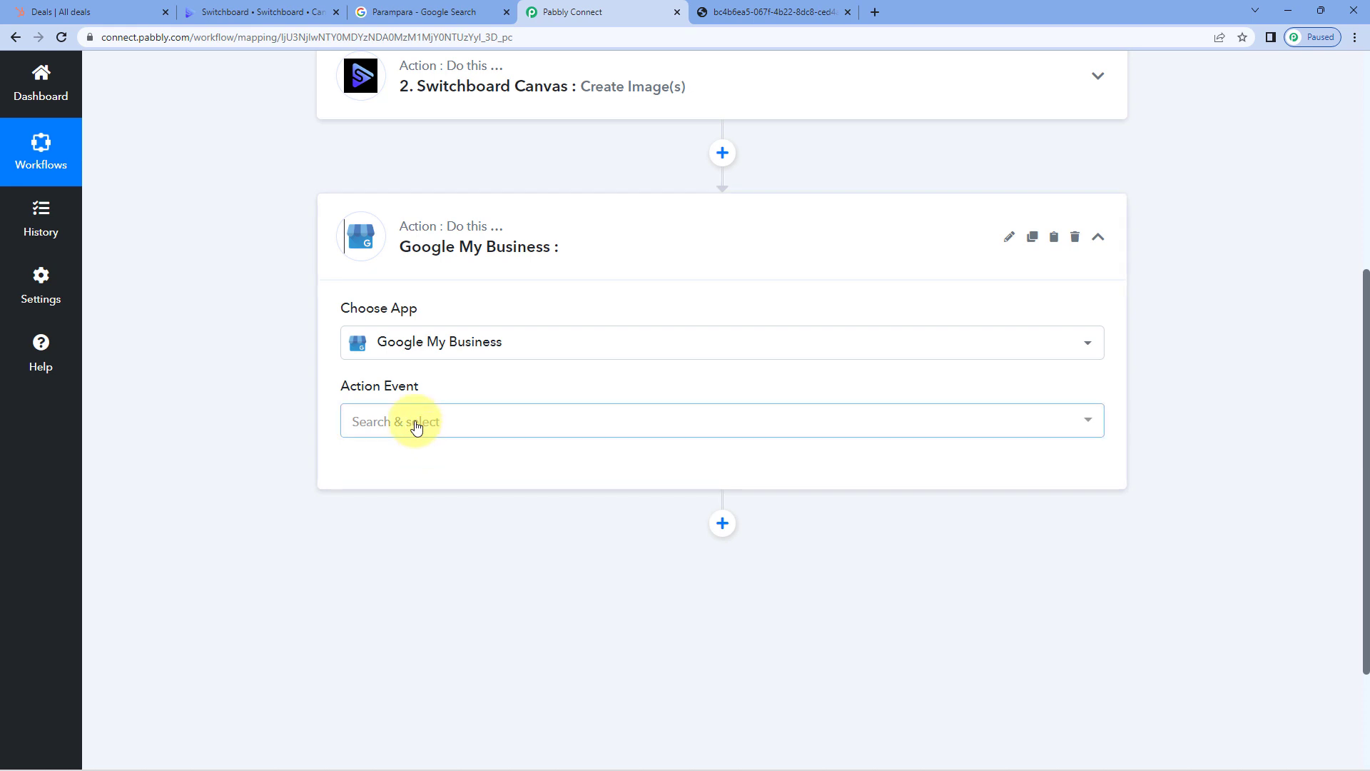
# - Review the available Google My Business action events and choose Create Offer Post
pyautogui.click(395, 418)
pyautogui.scroll(-2, 295, 397)
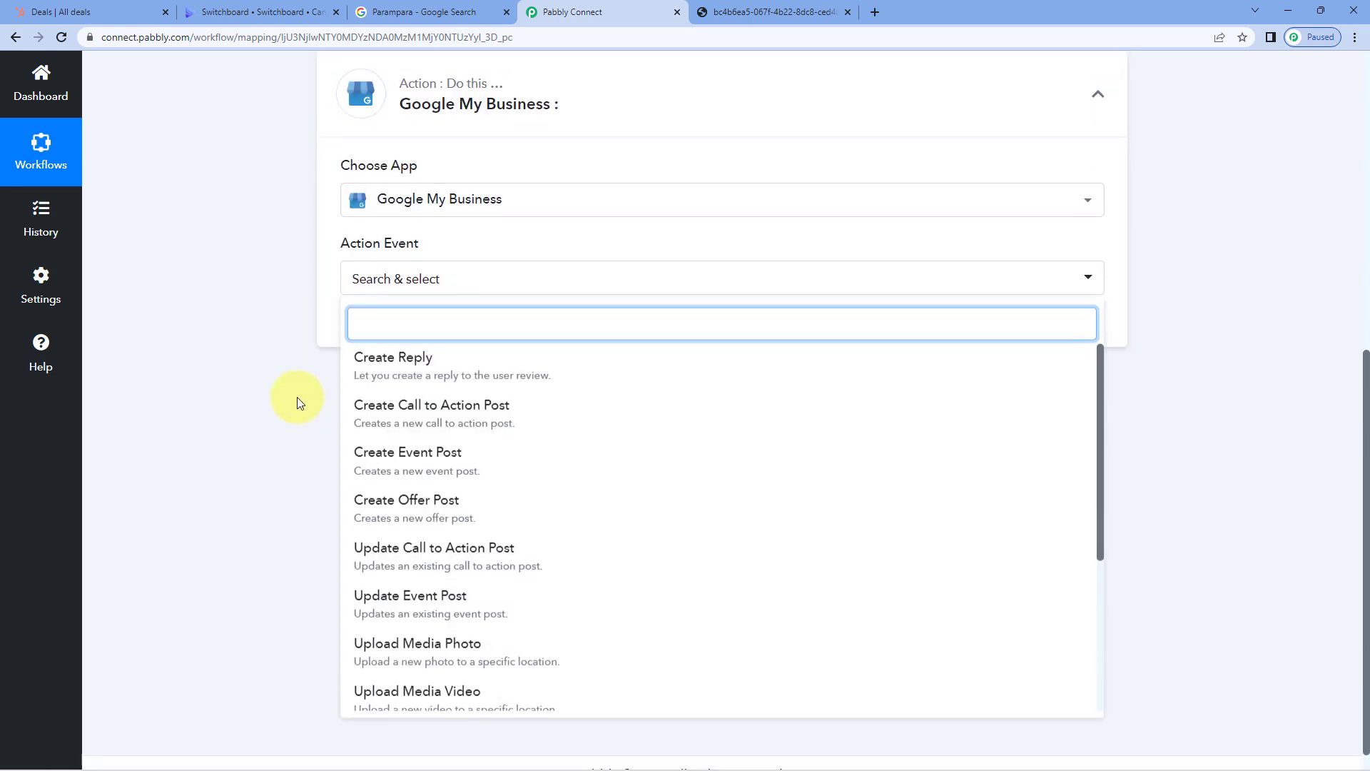
pyautogui.scroll(-1, 414, 360)
pyautogui.scroll(-1, 276, 404)
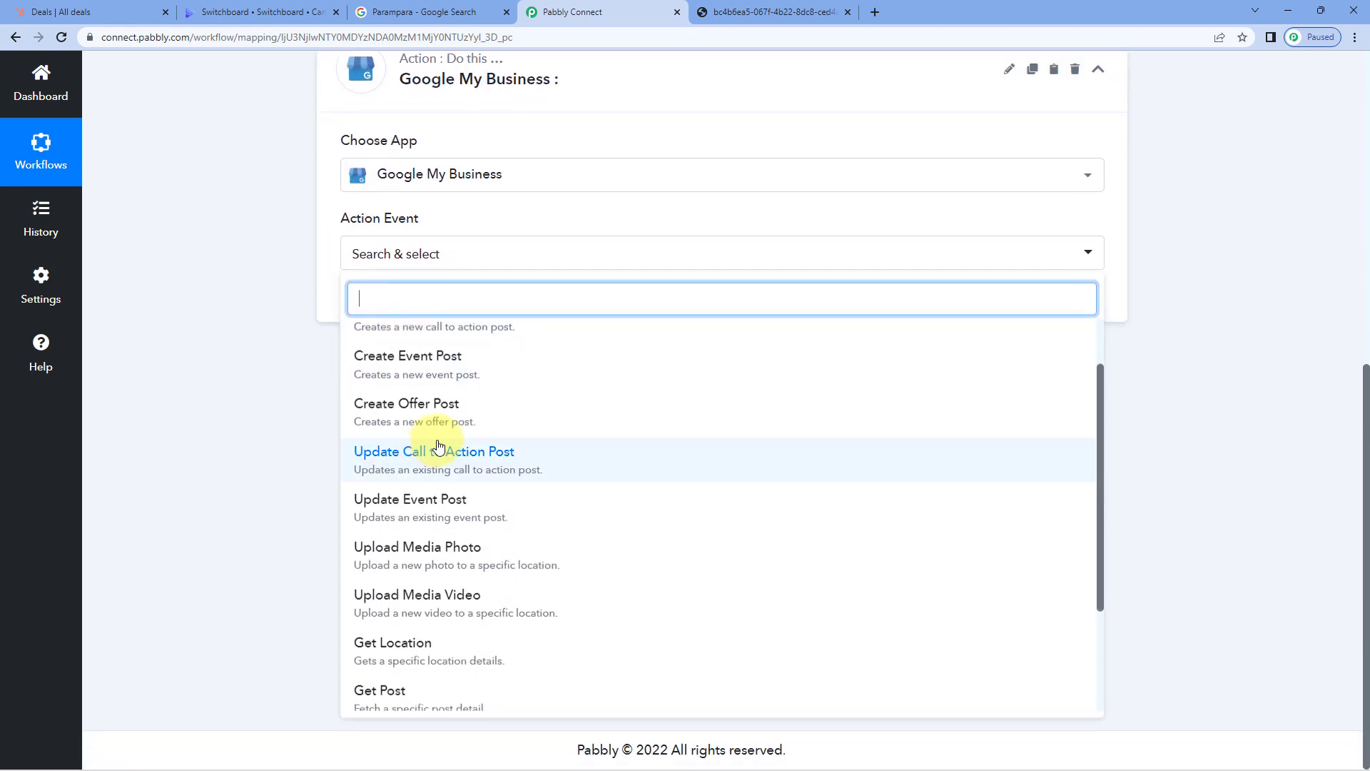
pyautogui.scroll(-2, 457, 447)
pyautogui.scroll(3, 457, 454)
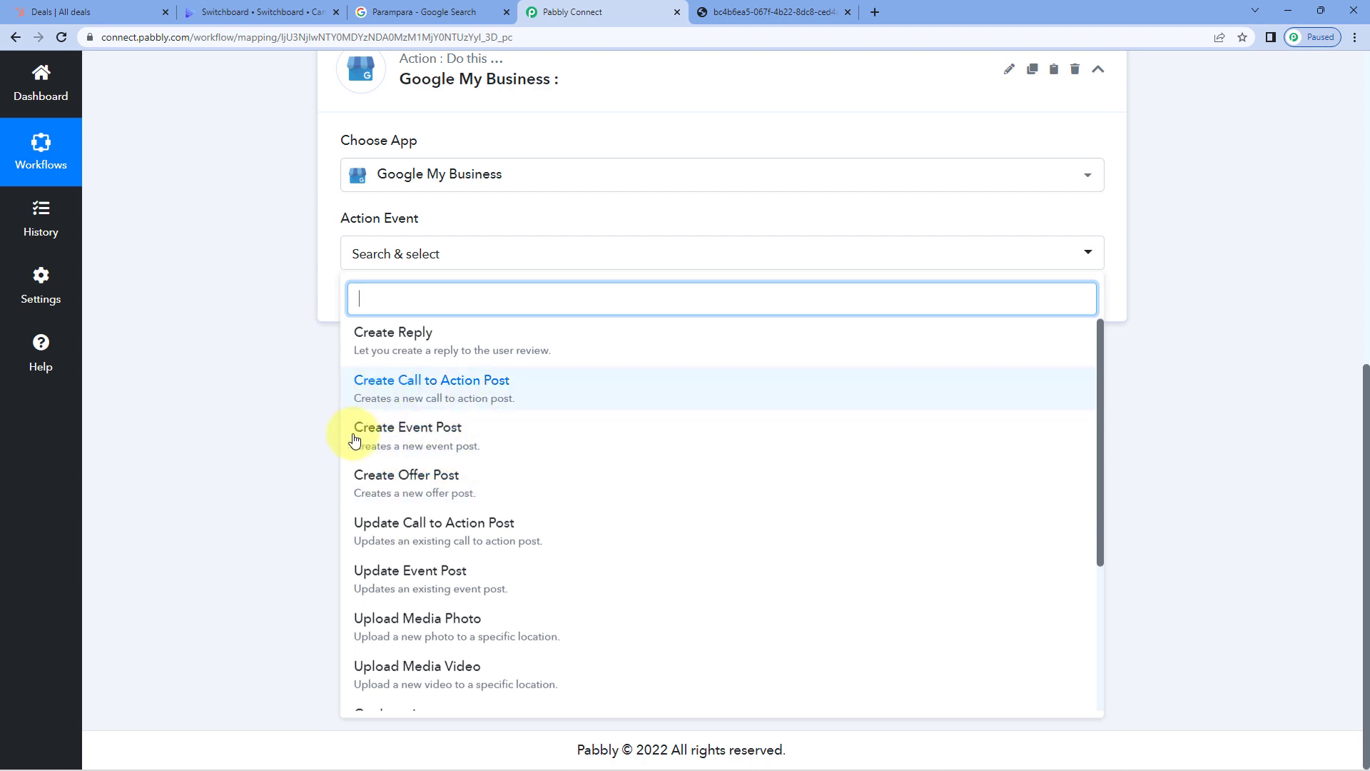
pyautogui.click(477, 486)
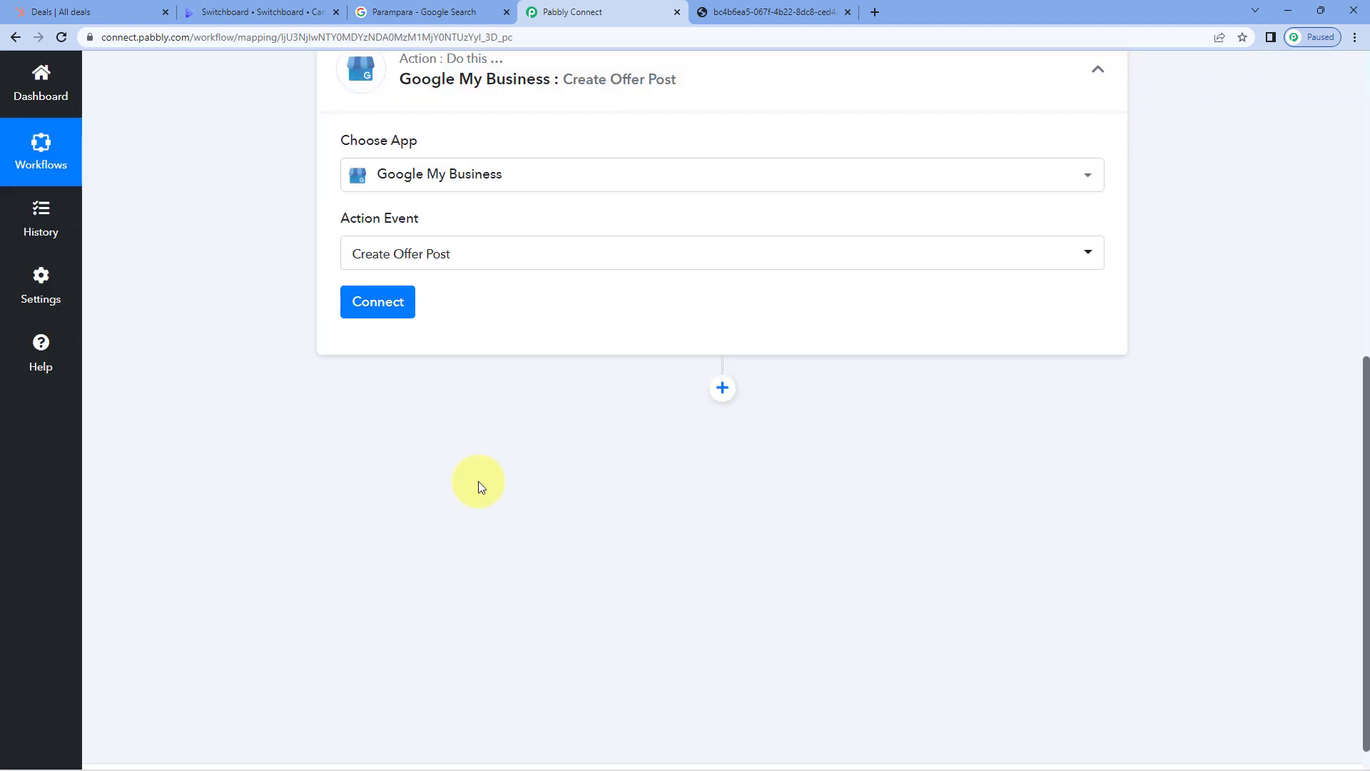
# - Add a new Google My Business connection by signing in with the Parampara Google account and granting Pabbly access
pyautogui.click(403, 307)
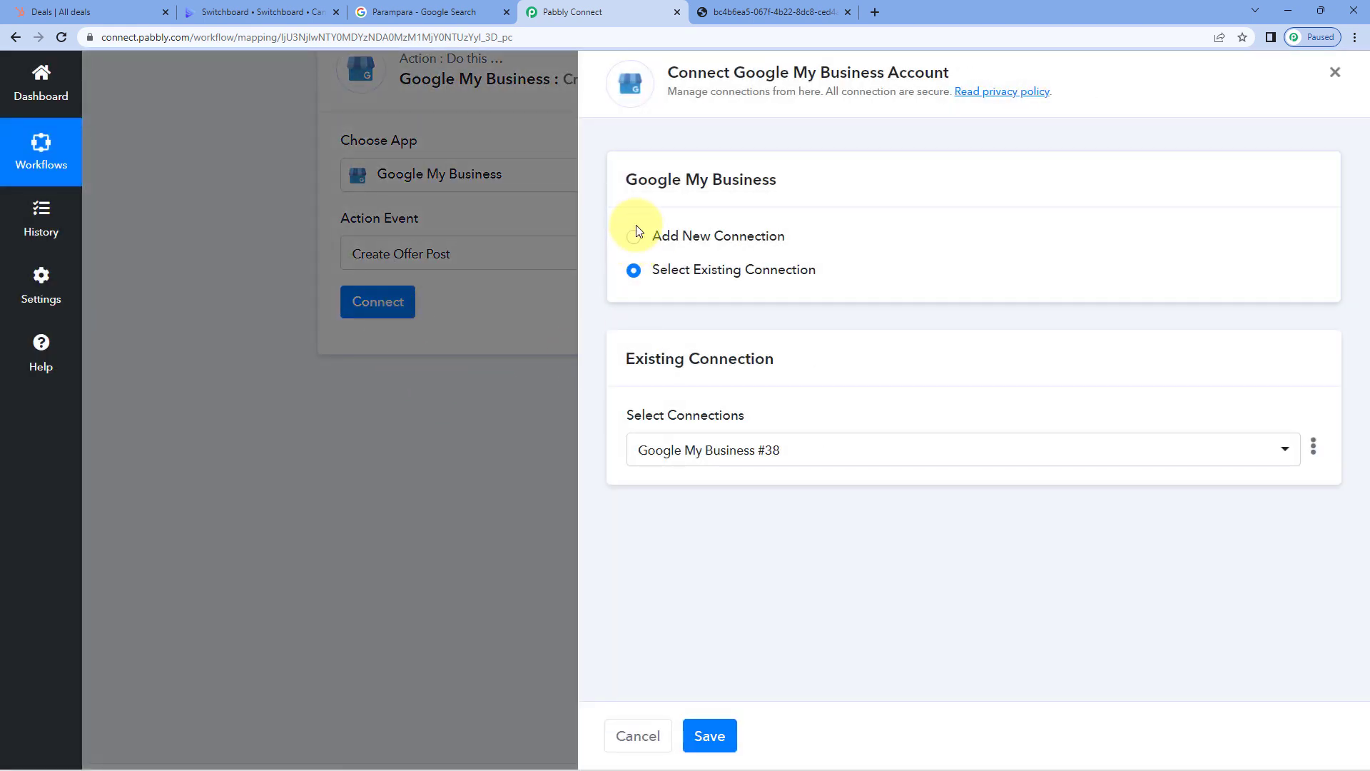
pyautogui.click(703, 237)
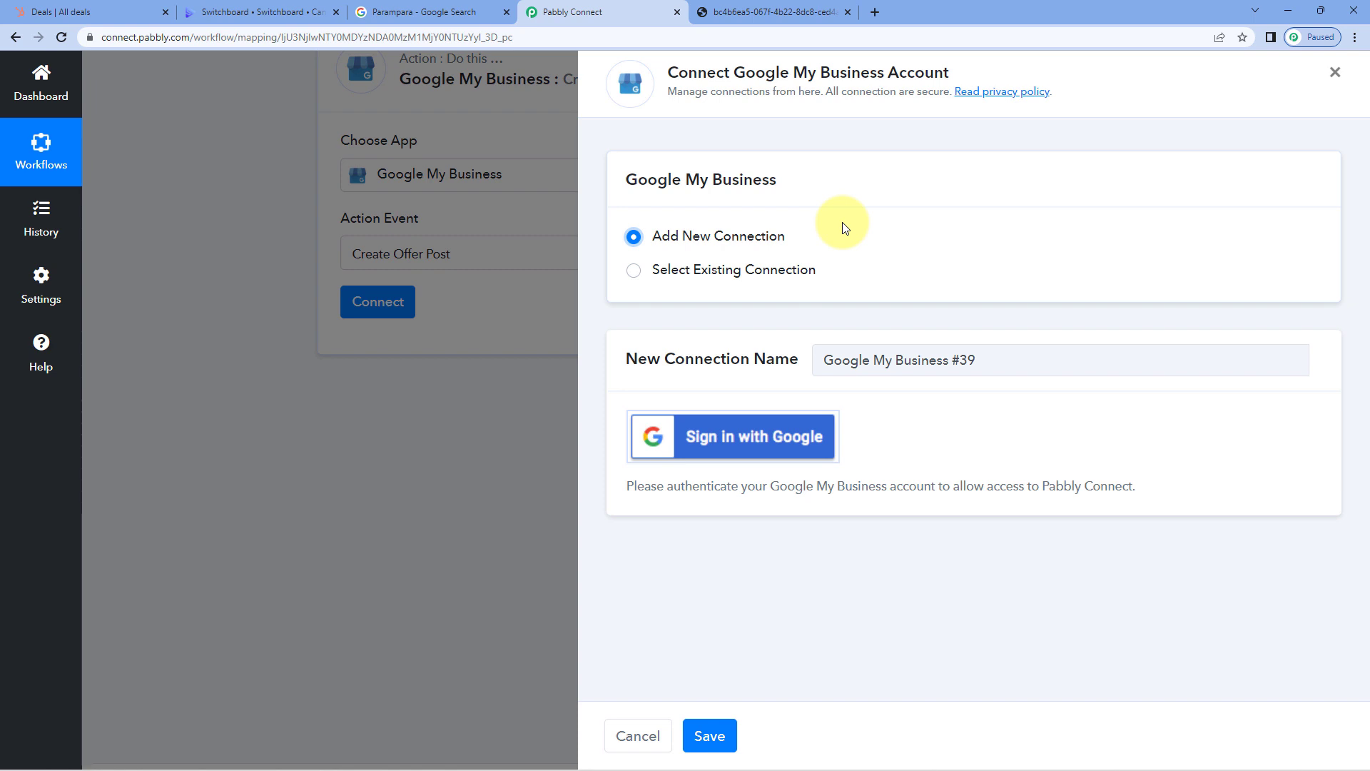
pyautogui.click(722, 446)
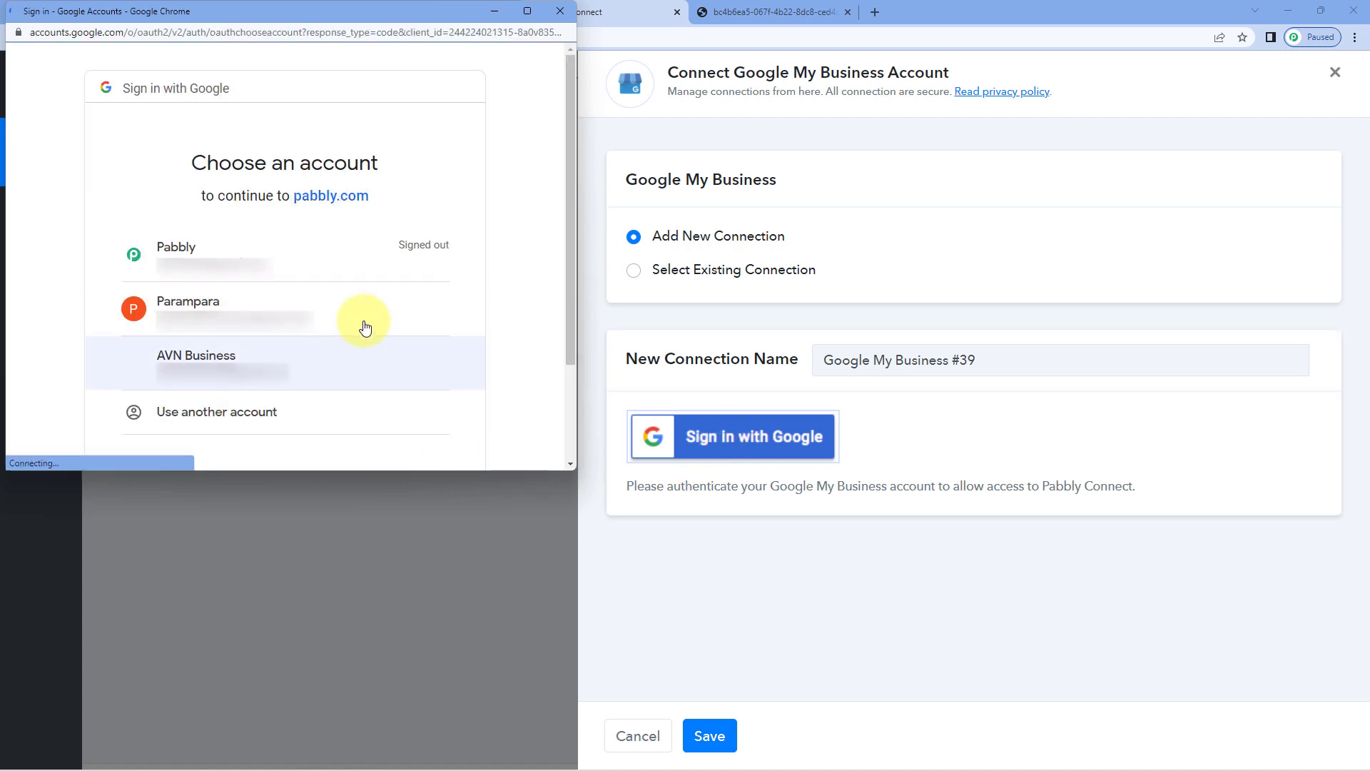
pyautogui.click(365, 326)
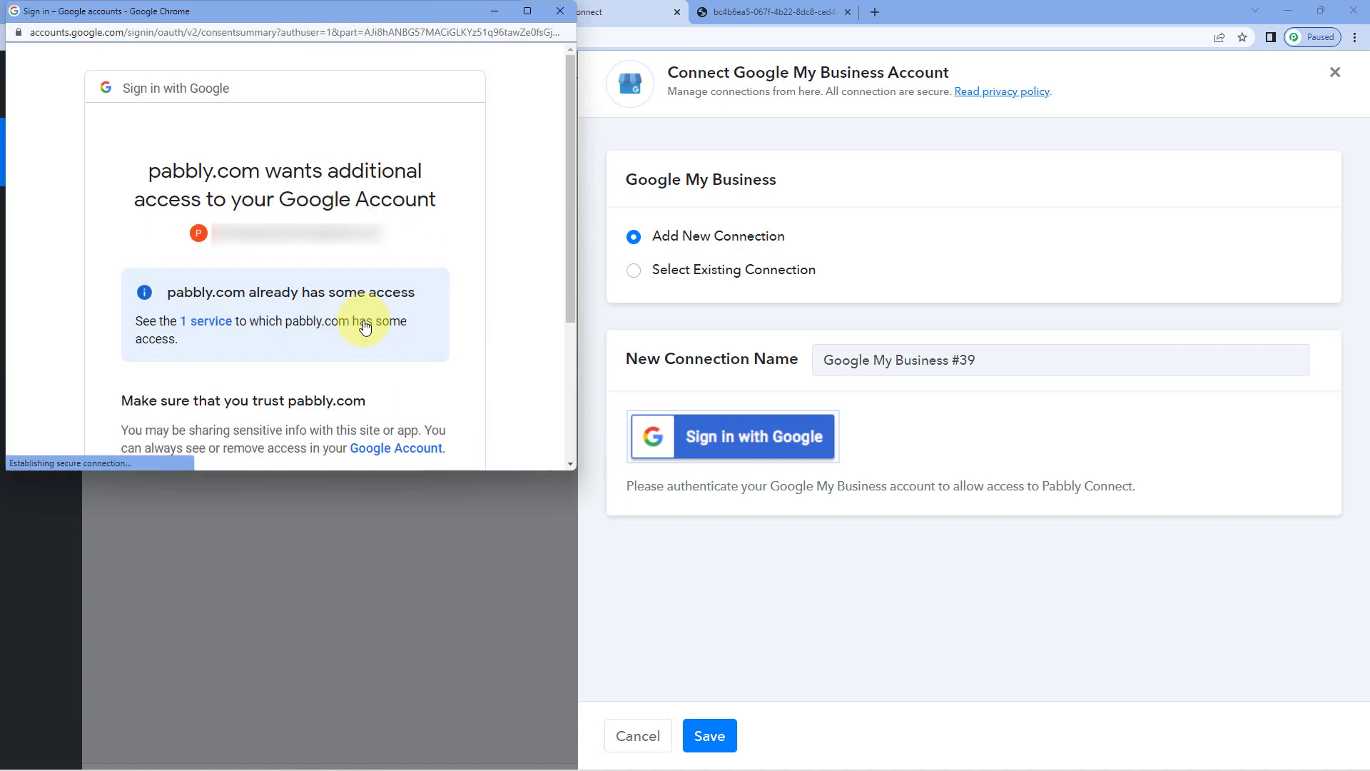
pyautogui.scroll(-3, 365, 327)
pyautogui.click(367, 341)
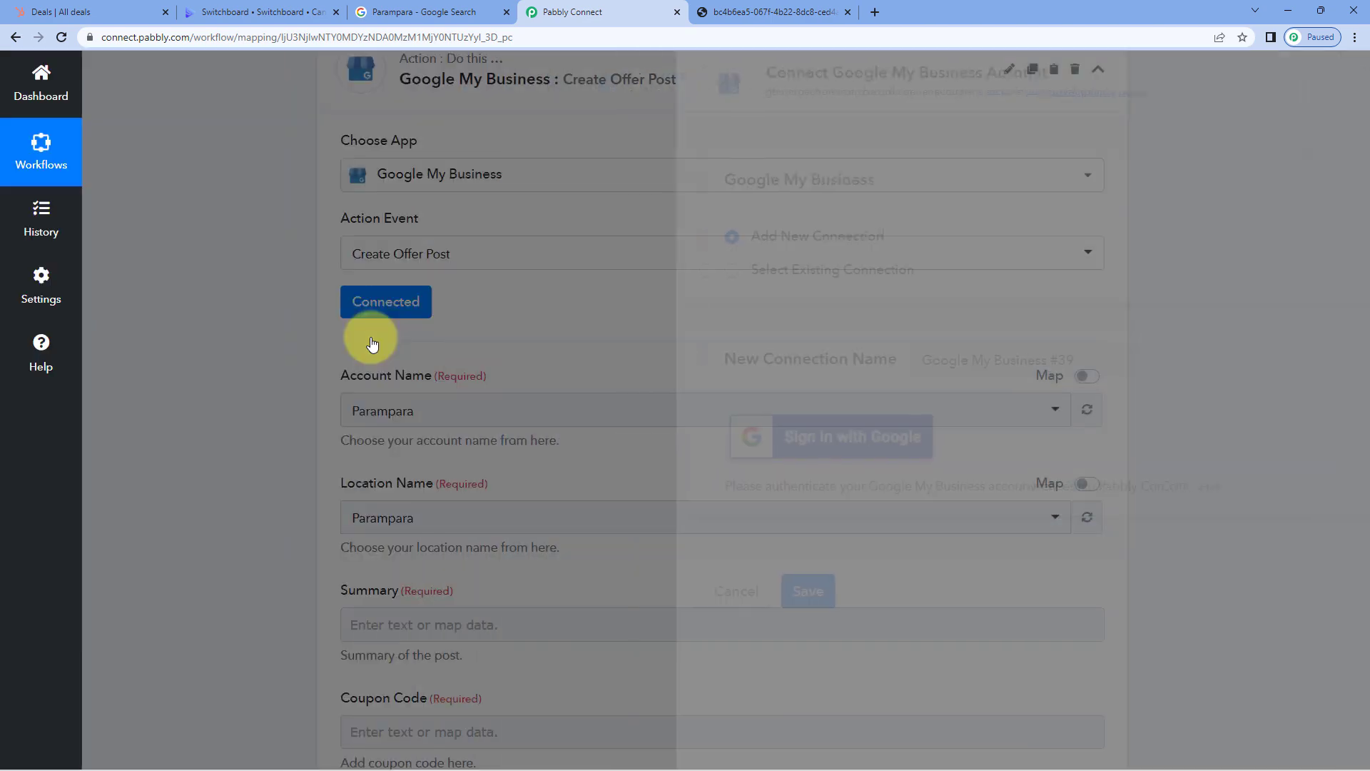
# - Choose Parampara as both the Account Name and the Location Name for the offer post
pyautogui.scroll(-3, 276, 349)
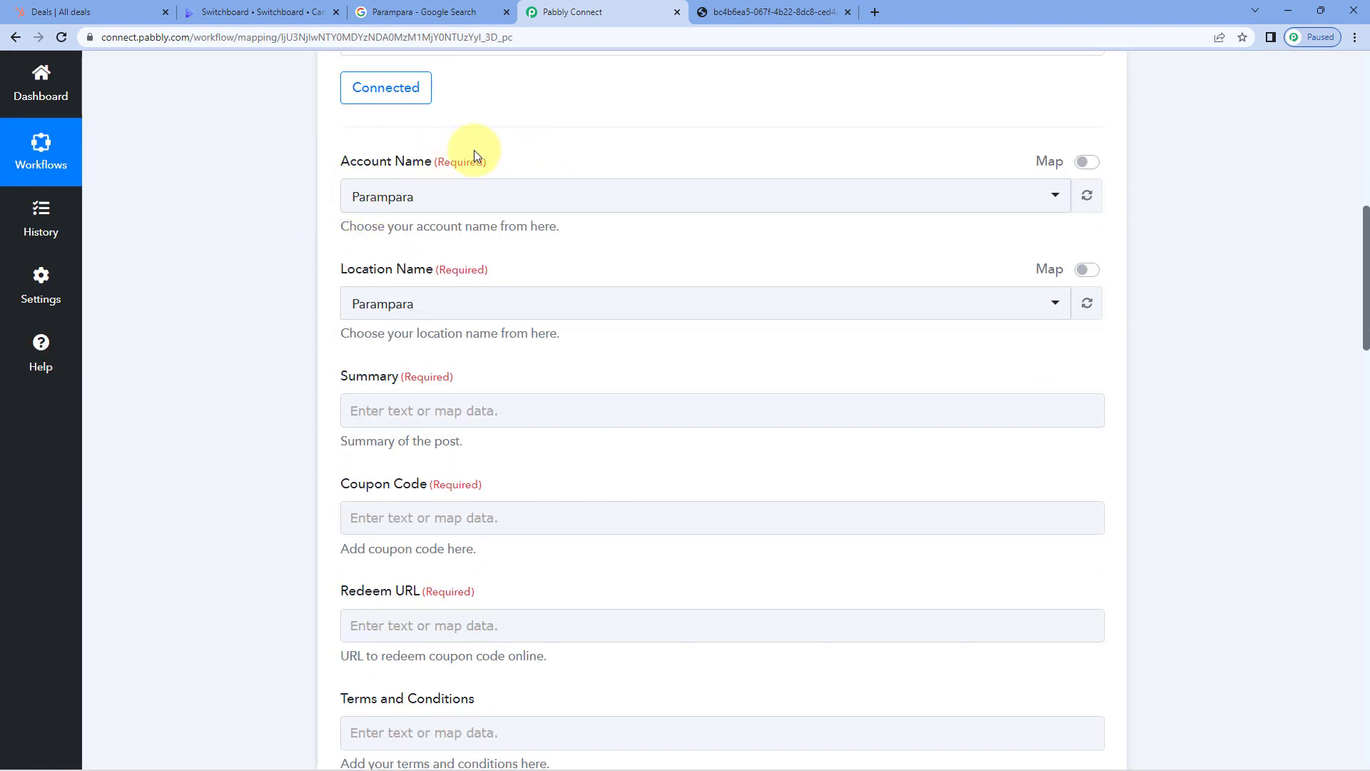
pyautogui.click(582, 207)
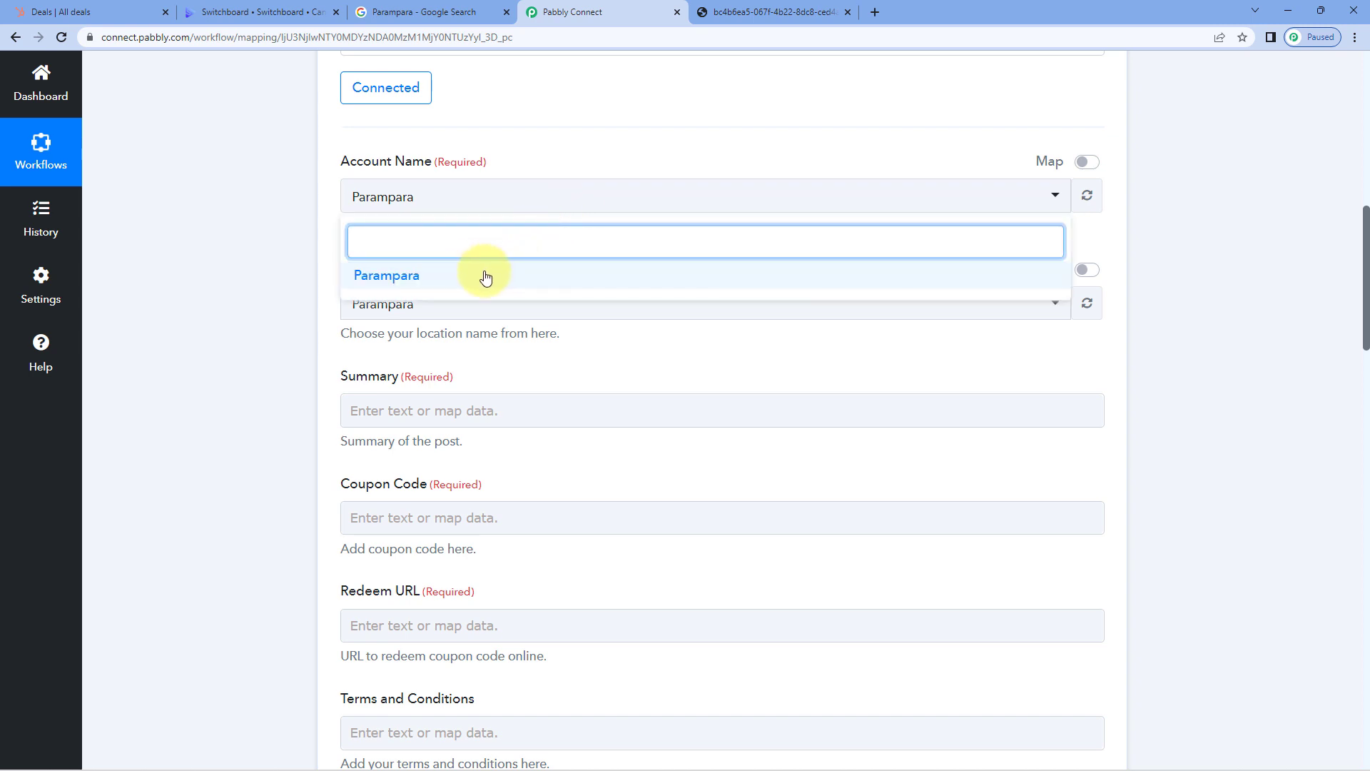
pyautogui.click(398, 275)
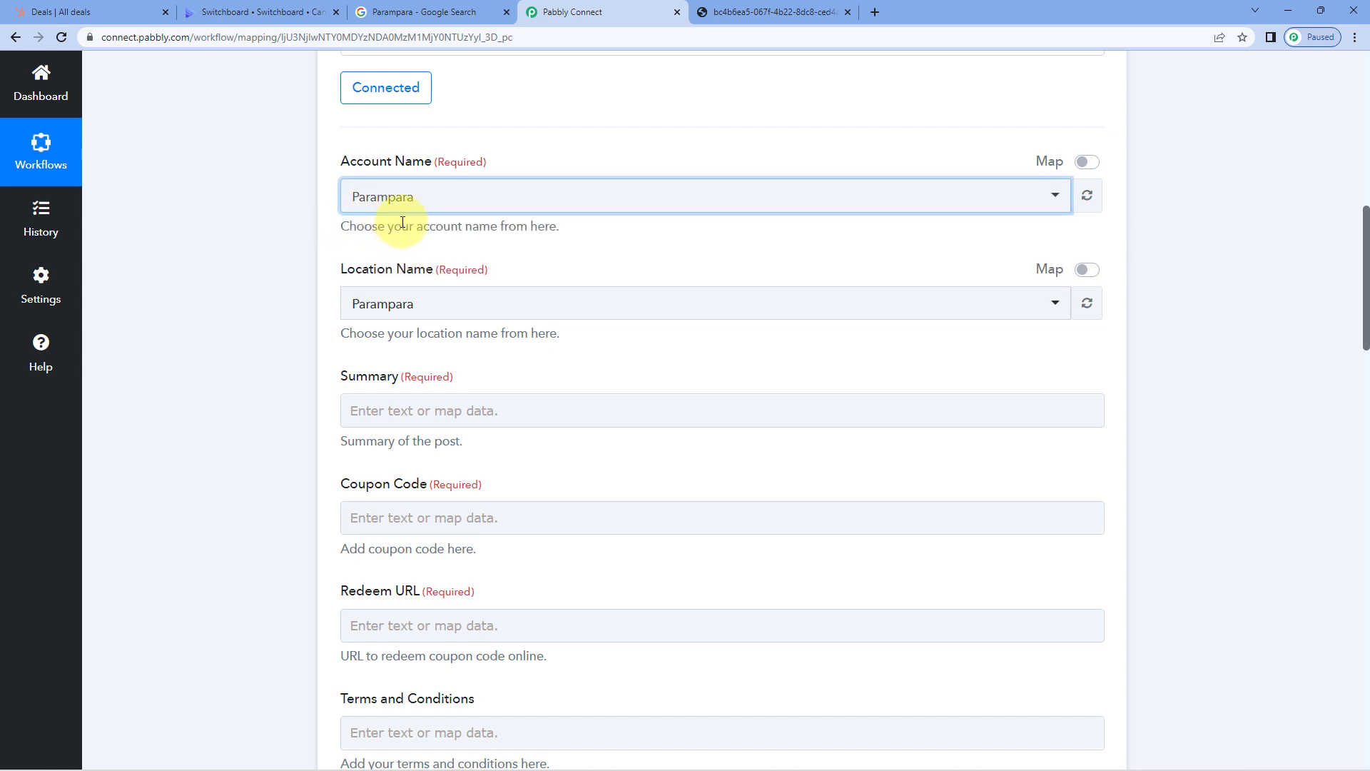
pyautogui.scroll(-1, 400, 241)
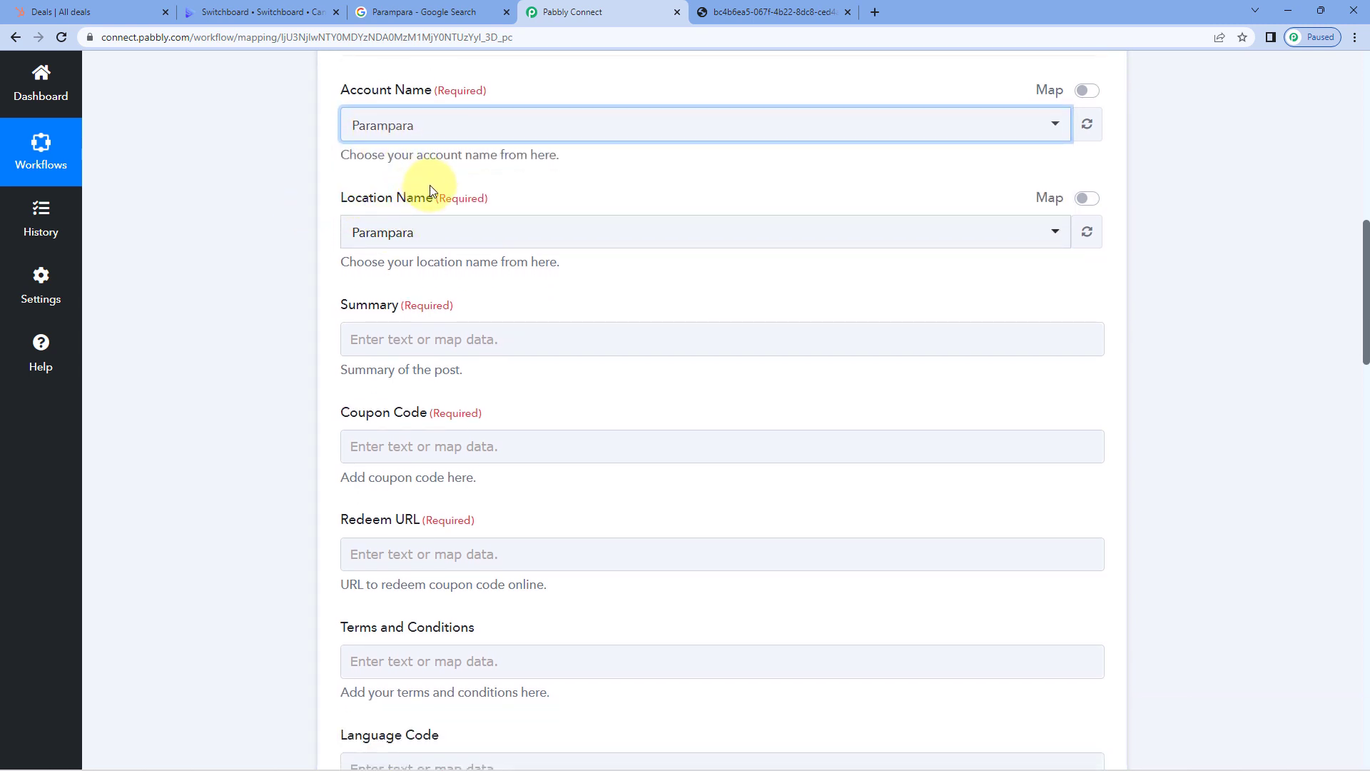
pyautogui.click(561, 240)
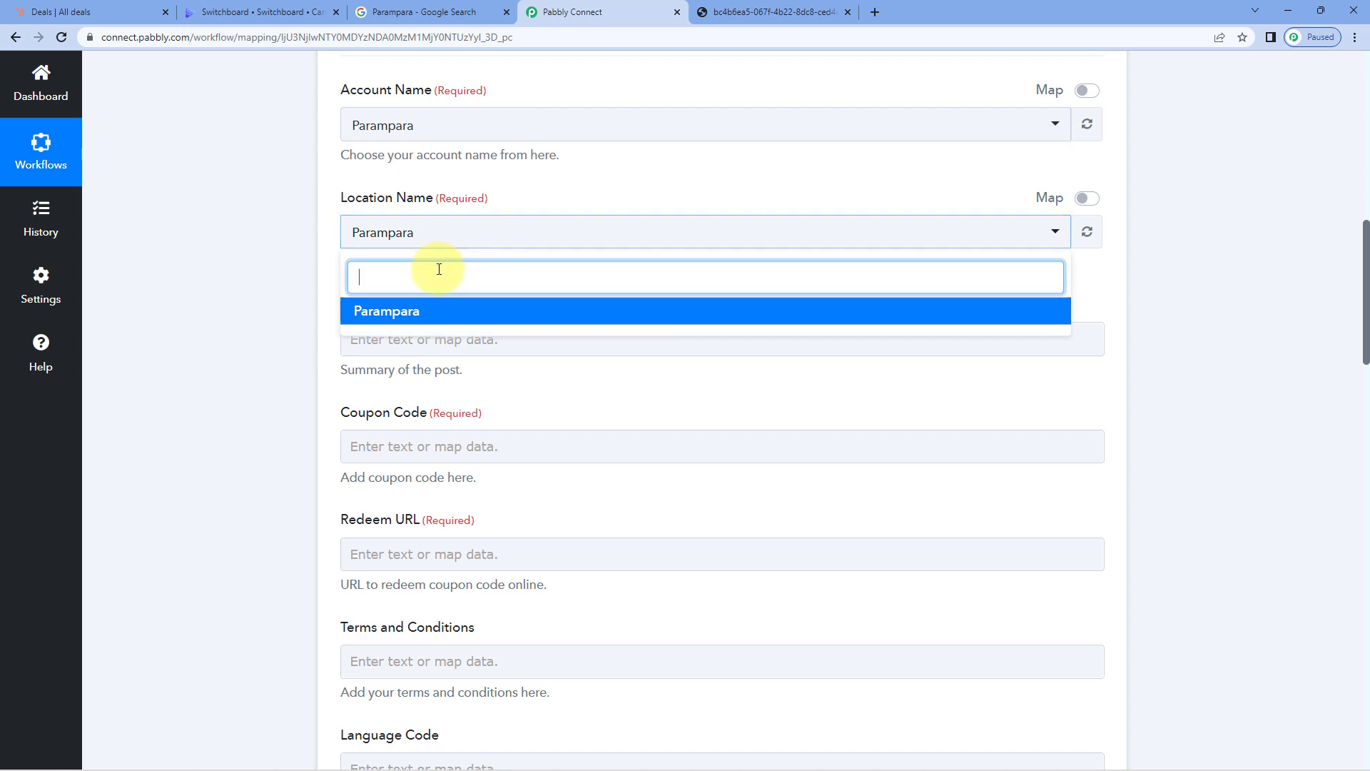
pyautogui.click(406, 309)
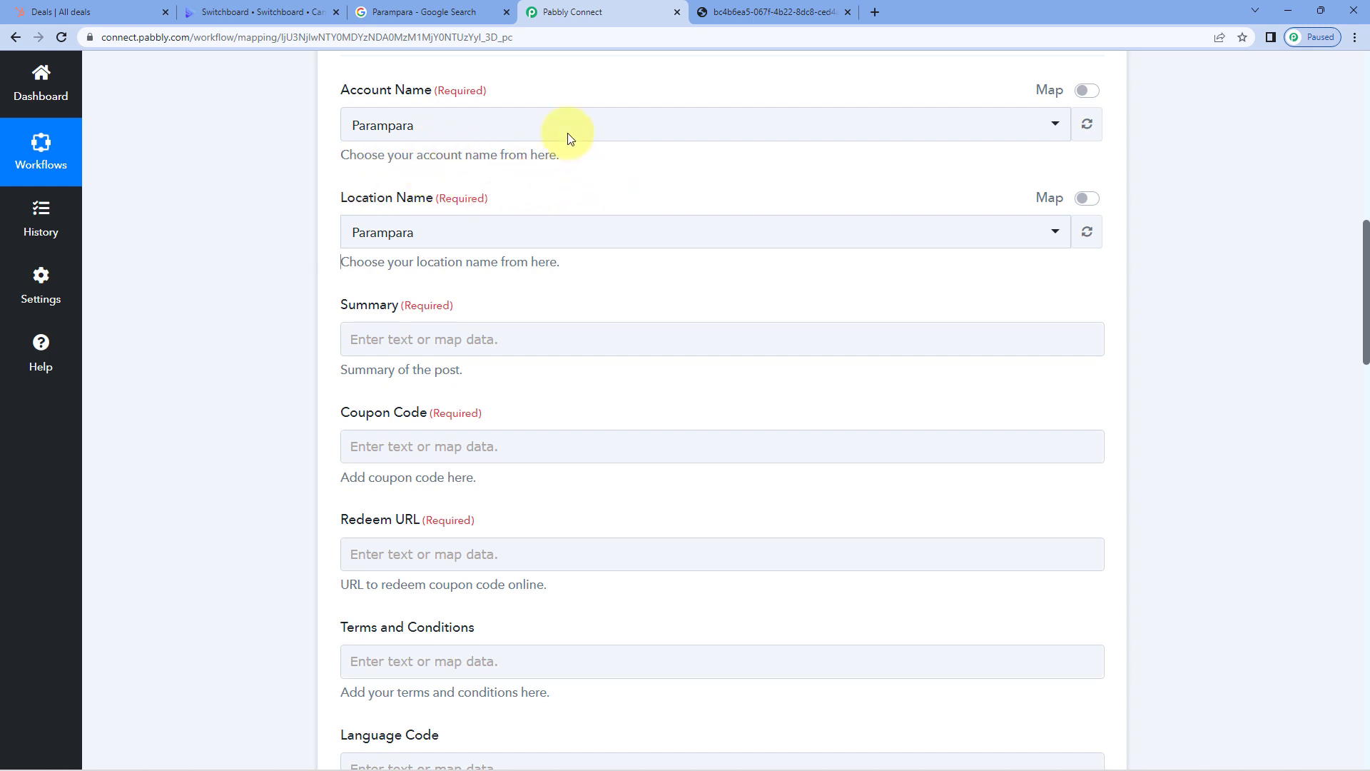
pyautogui.click(481, 129)
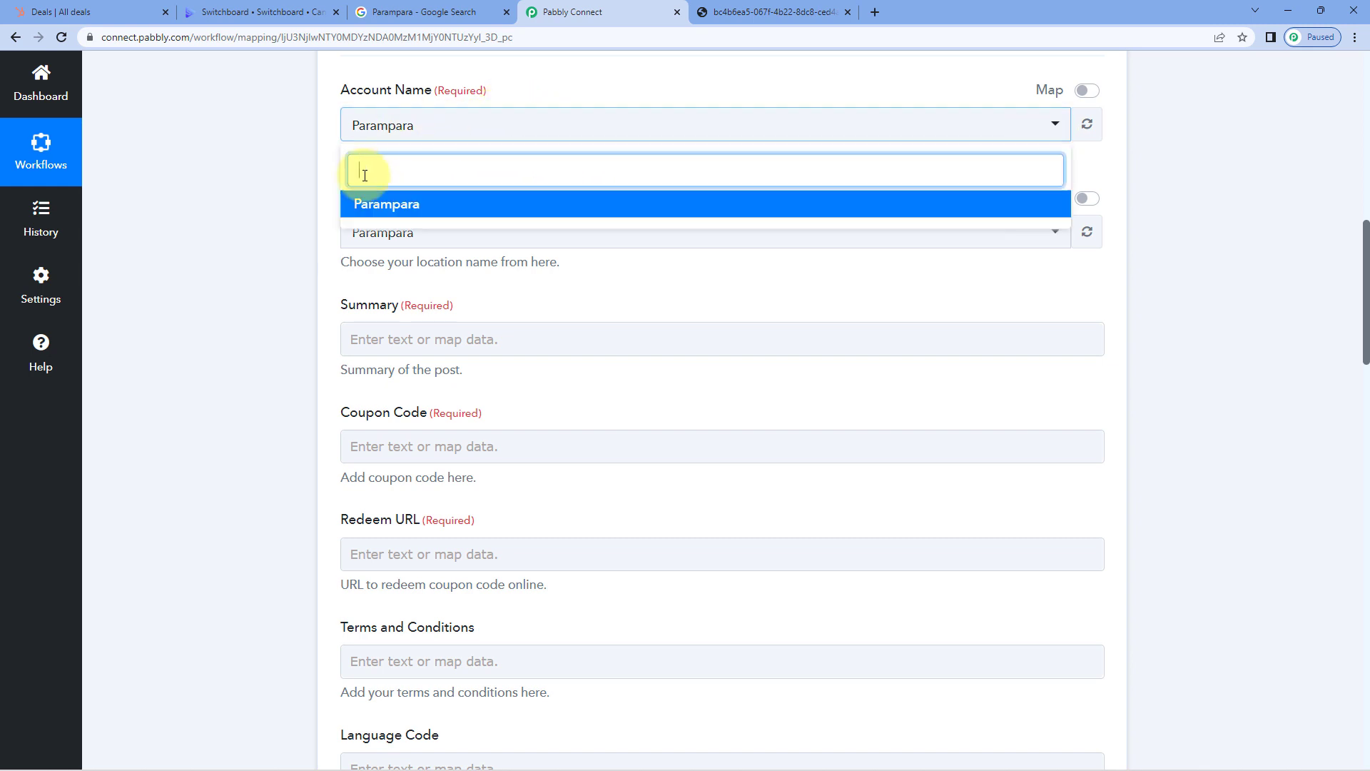
pyautogui.click(230, 182)
pyautogui.click(413, 229)
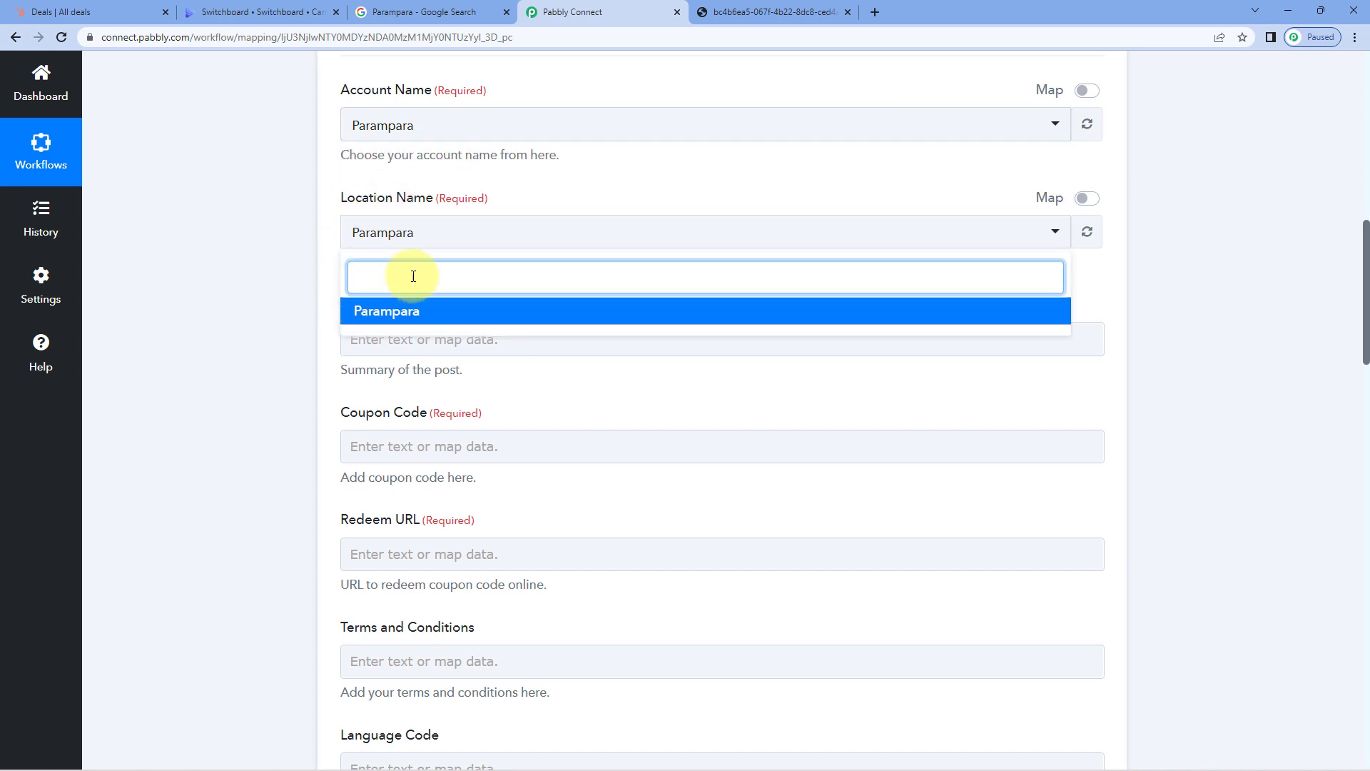
pyautogui.click(281, 252)
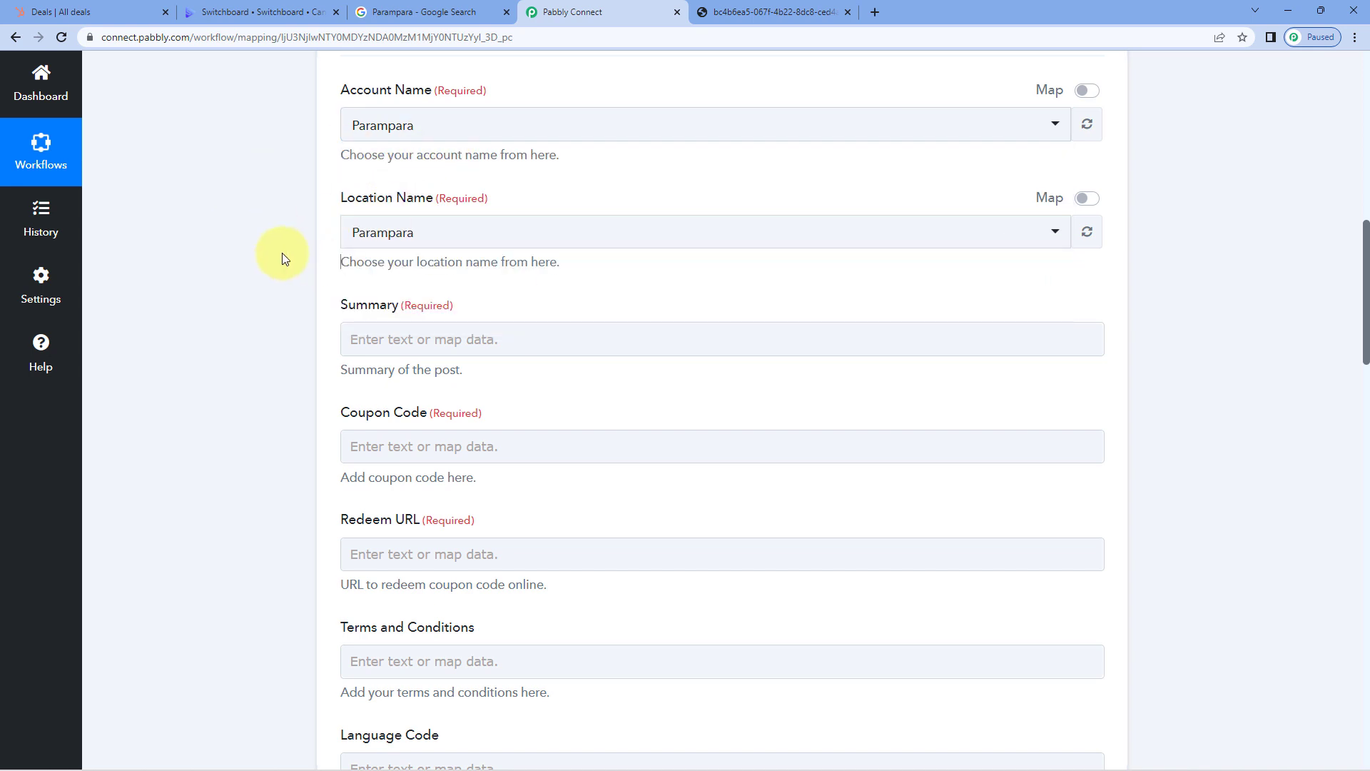
# - Fill the Summary with "New Deal Announcement with" followed by the mapped Properties Dealname from the HubSpot CRM Deal Updated step
pyautogui.scroll(-1, 333, 340)
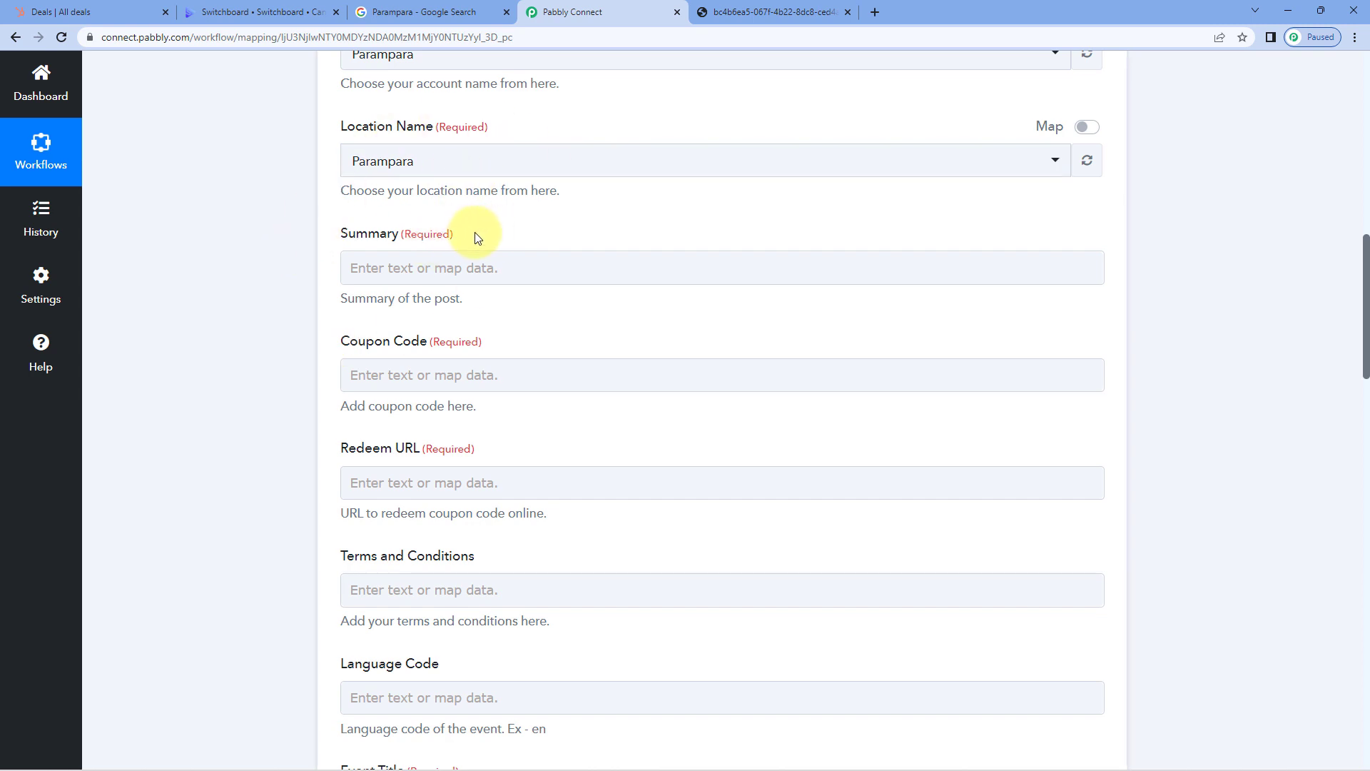
pyautogui.click(485, 266)
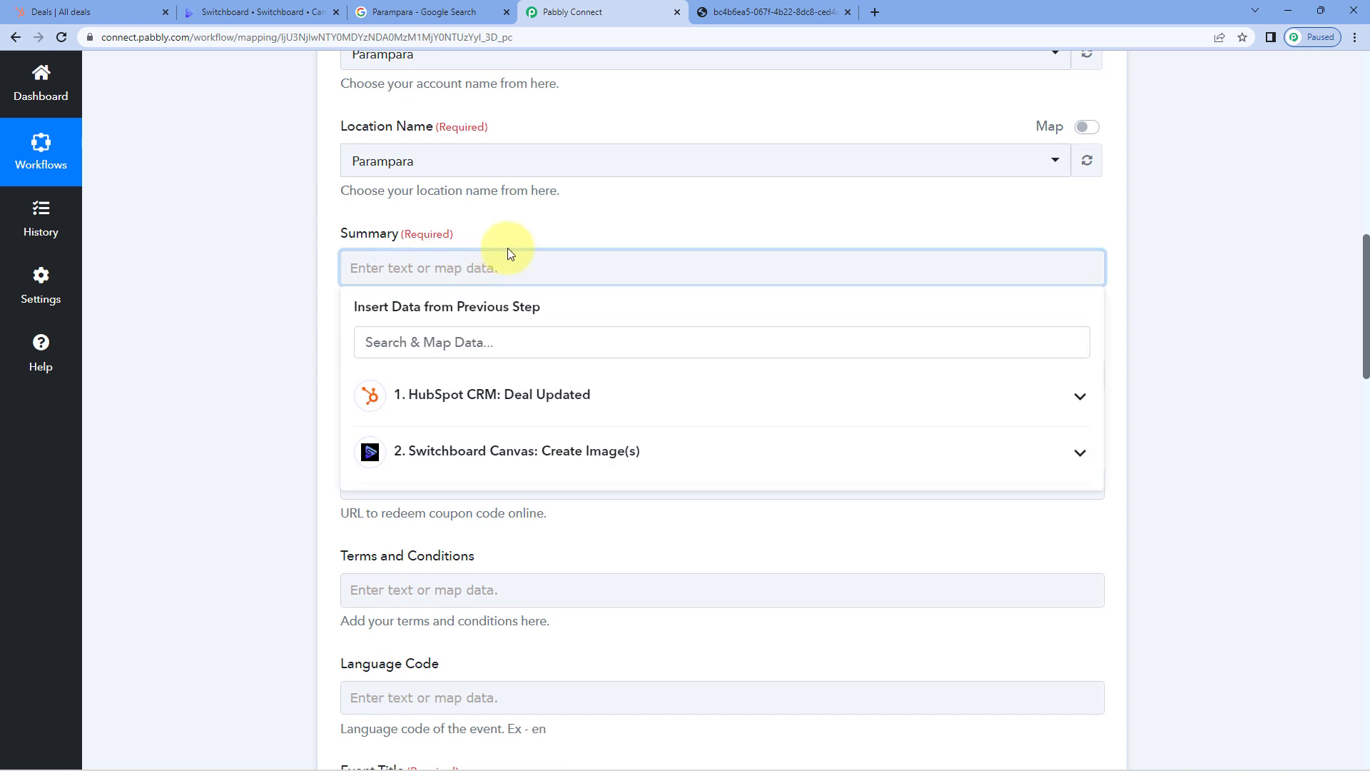
pyautogui.write('New Deal Announce')
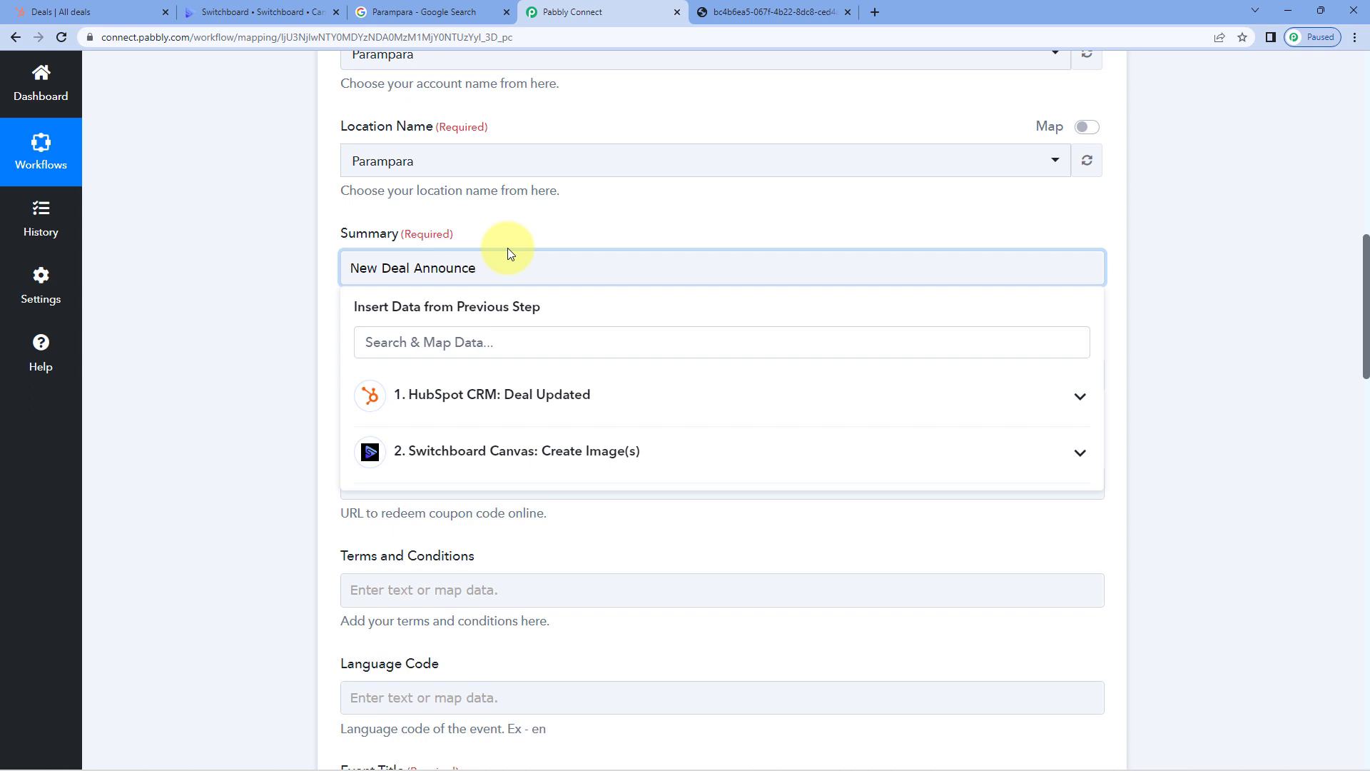
pyautogui.press('BackSpace')
pyautogui.press('BackSpace')
pyautogui.write('cement with')
pyautogui.click(559, 396)
pyautogui.scroll(-2, 543, 500)
pyautogui.scroll(-5, 536, 505)
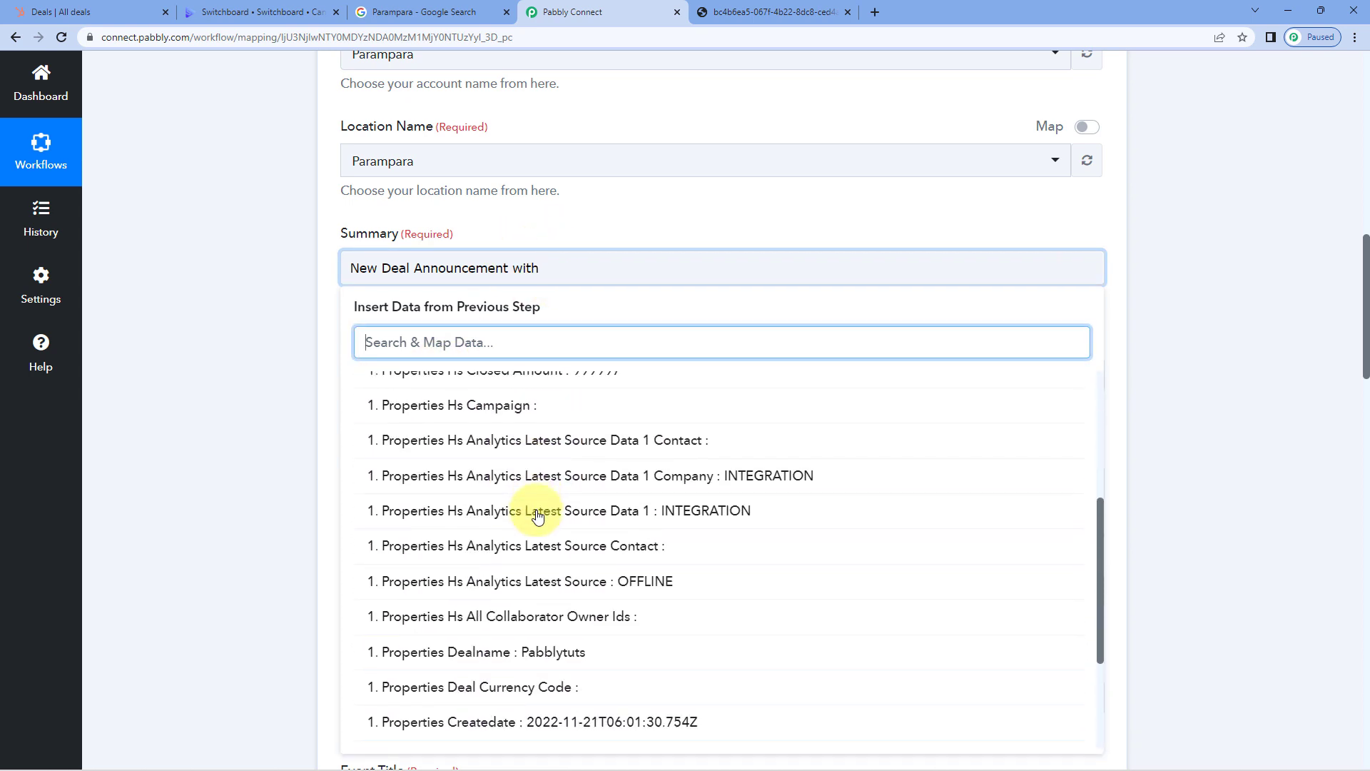
pyautogui.click(544, 463)
pyautogui.click(272, 376)
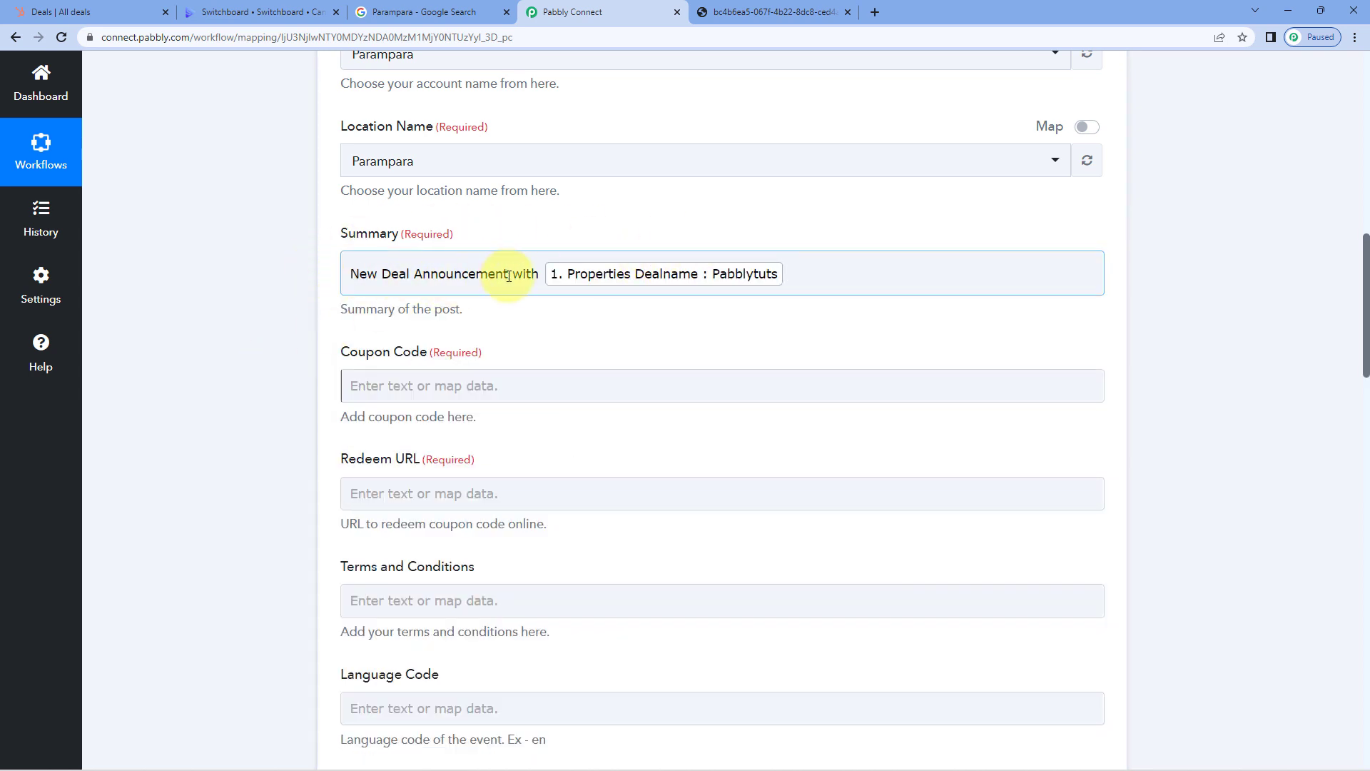
pyautogui.click(707, 232)
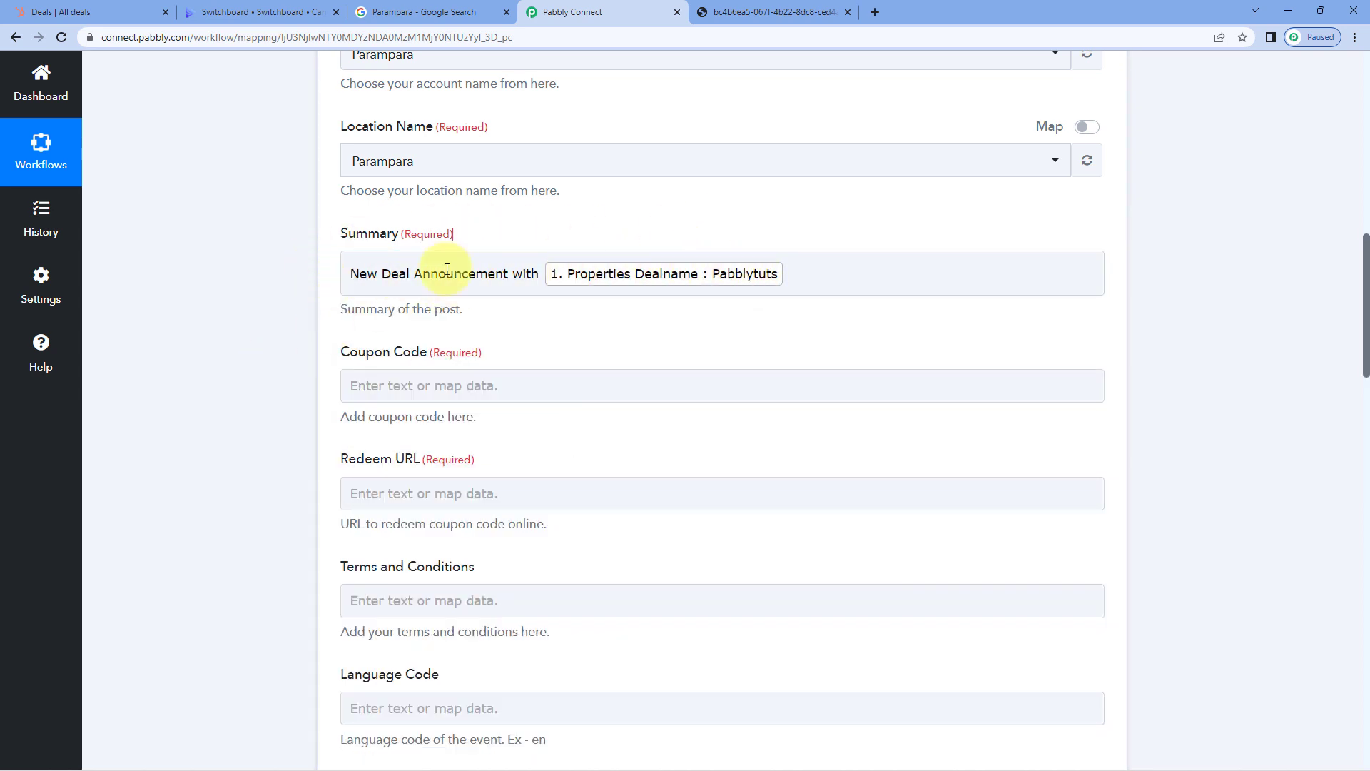
# - Review the offer post's settings and enter PabCon101 as the Coupon Code
pyautogui.scroll(-2, 285, 298)
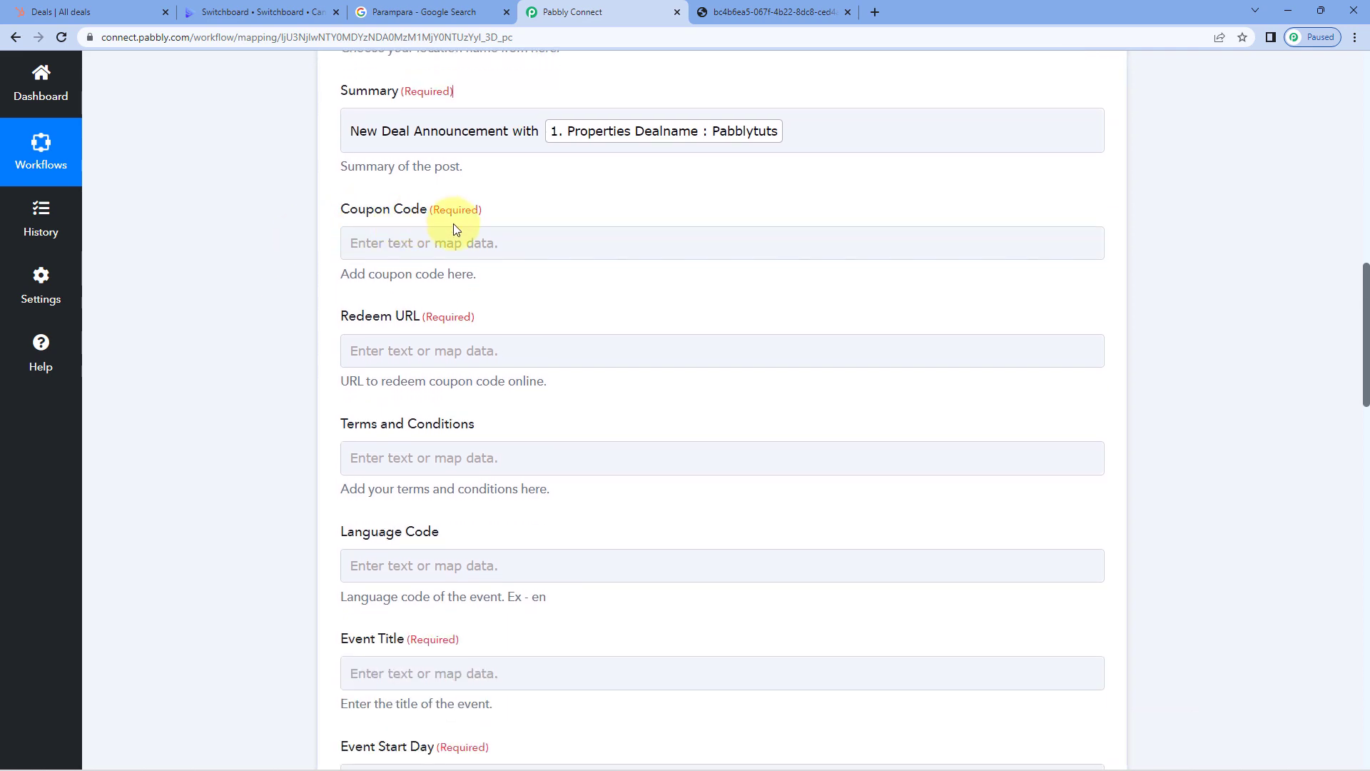
pyautogui.scroll(5, 543, 228)
pyautogui.scroll(2, 540, 232)
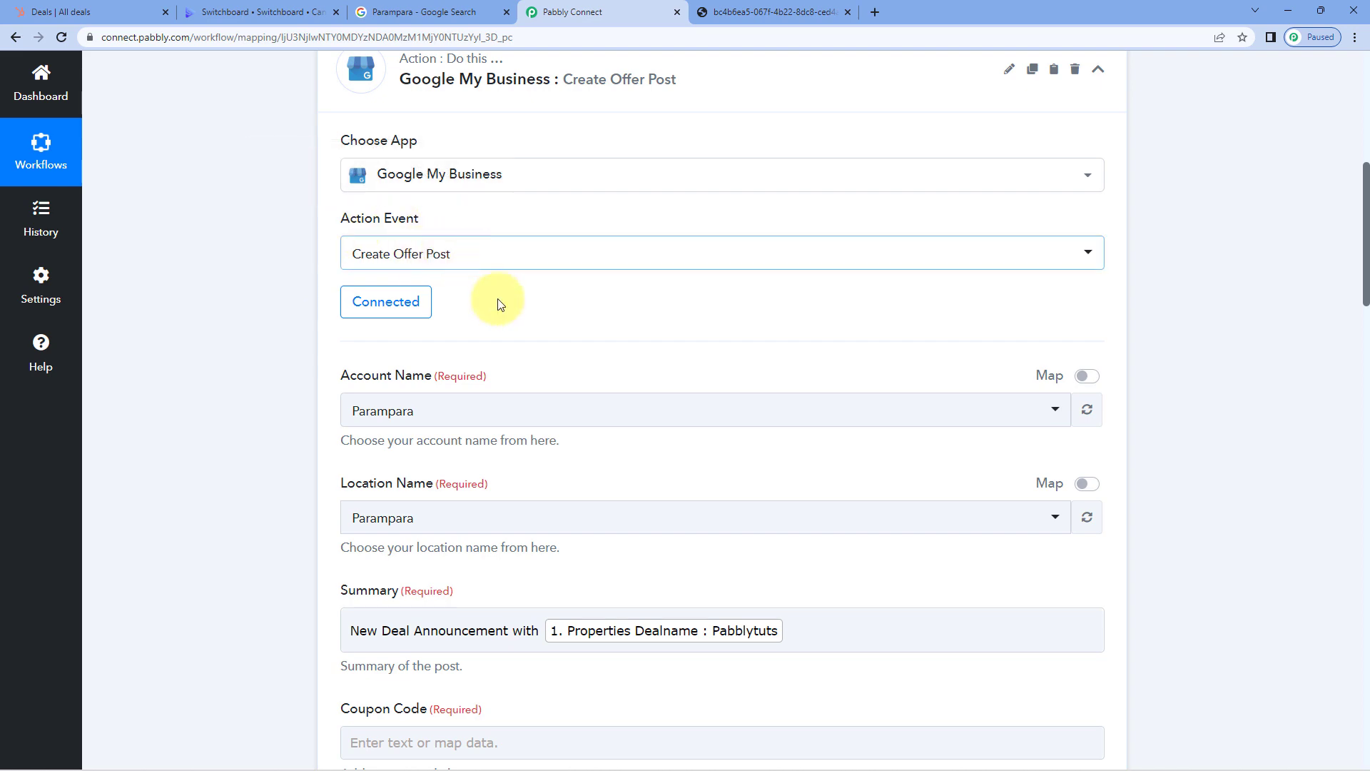
pyautogui.scroll(-6, 507, 310)
pyautogui.scroll(-1, 505, 306)
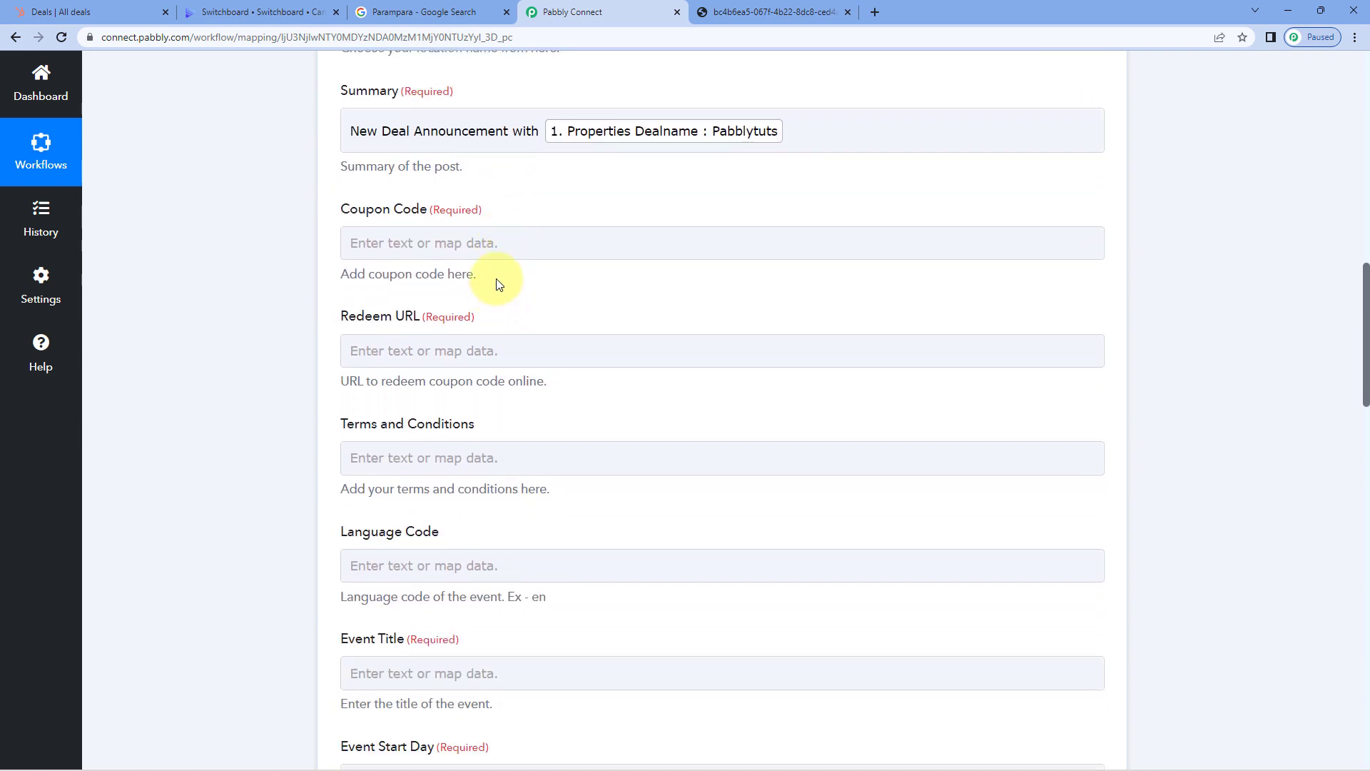
pyautogui.click(413, 243)
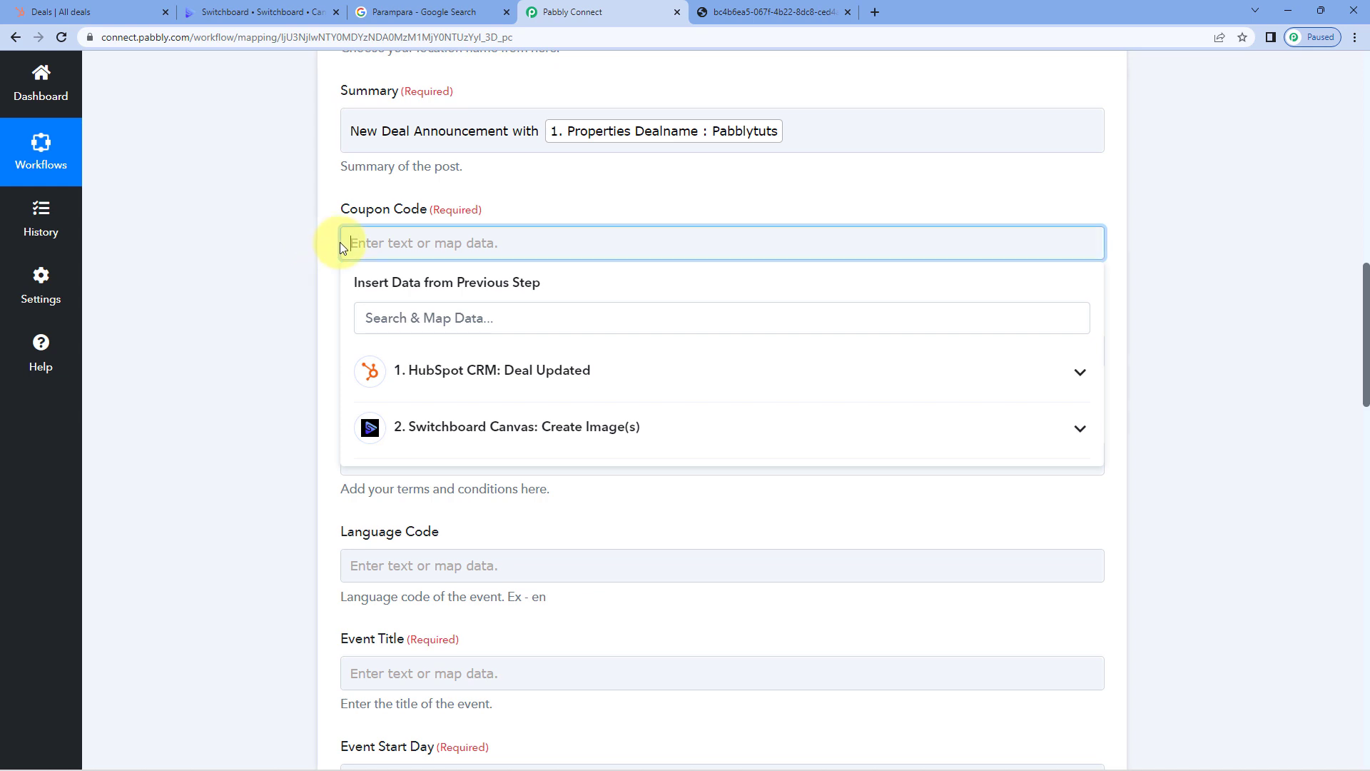
pyautogui.write('PabCon101')
pyautogui.click(340, 242)
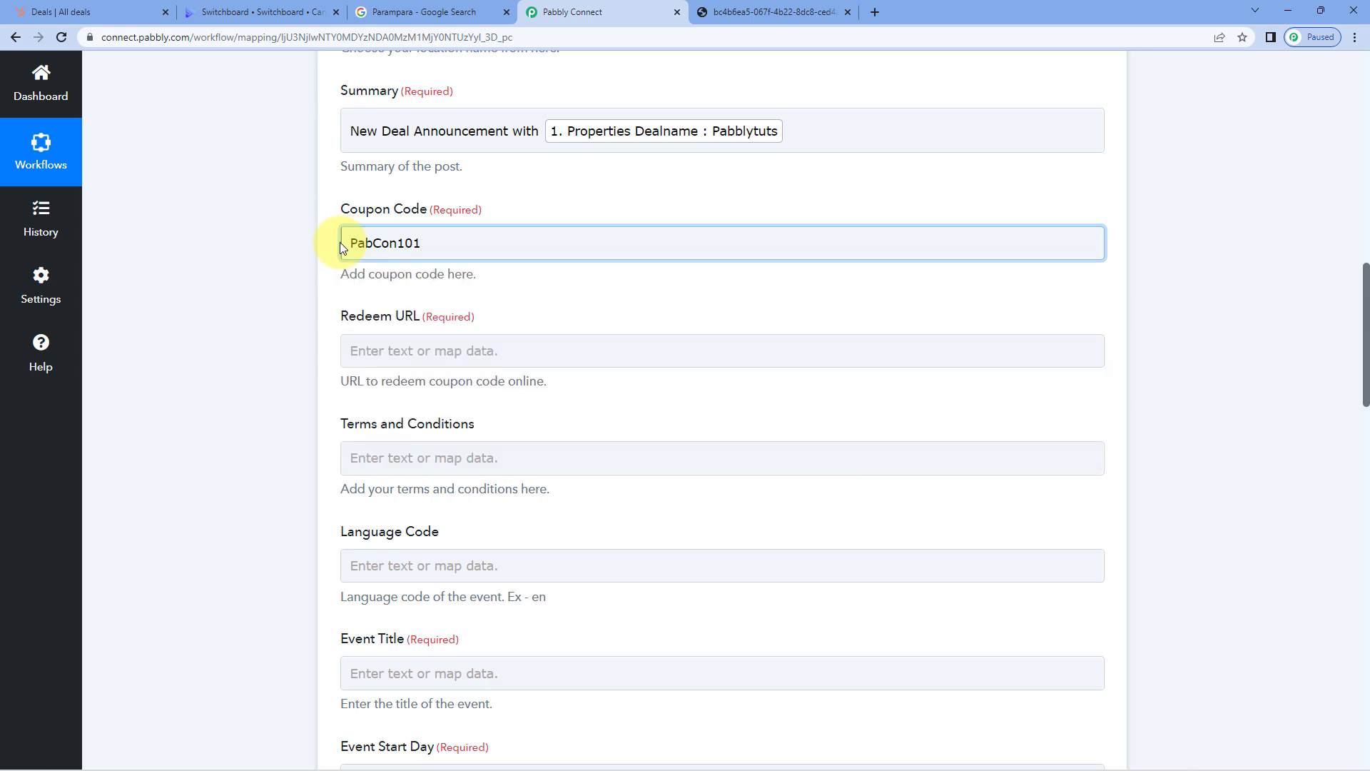
pyautogui.click(386, 356)
pyautogui.write('htps://www.pabbly.com')
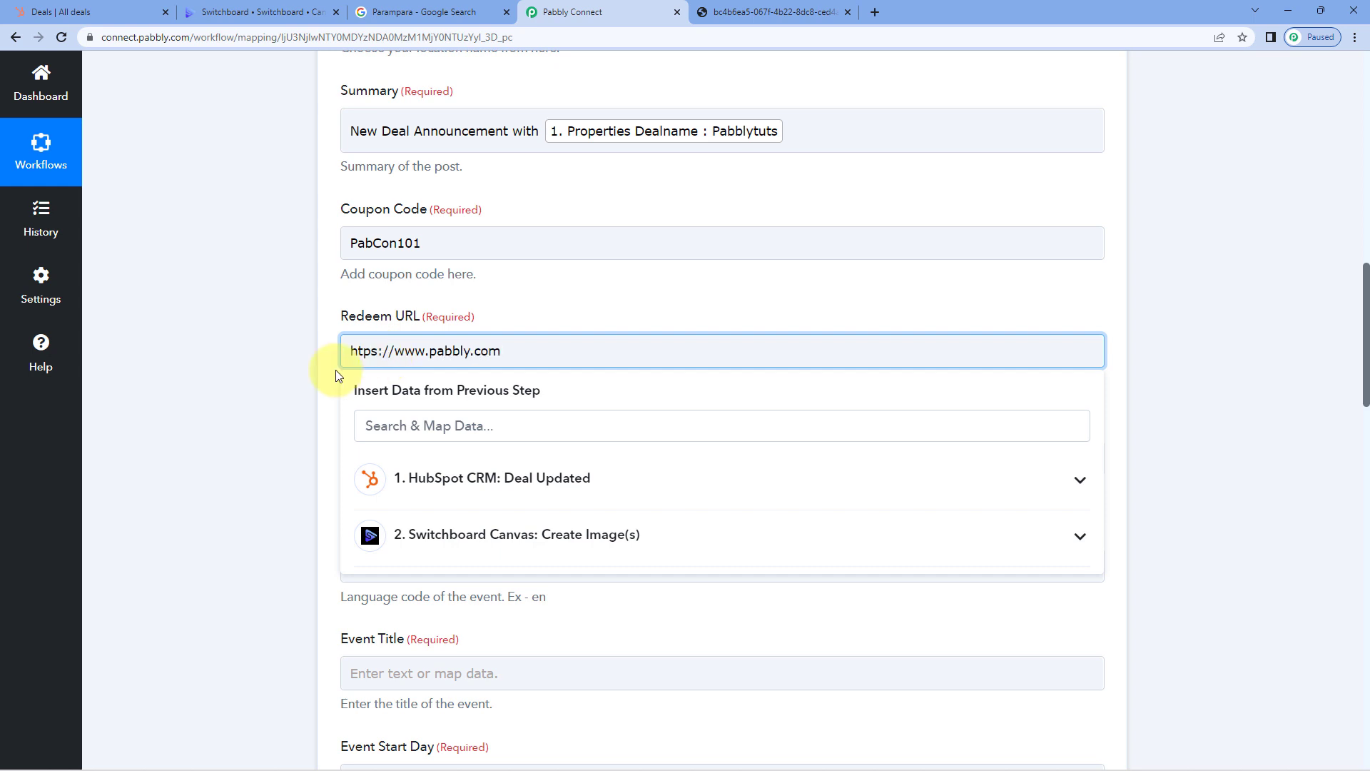
pyautogui.click(284, 387)
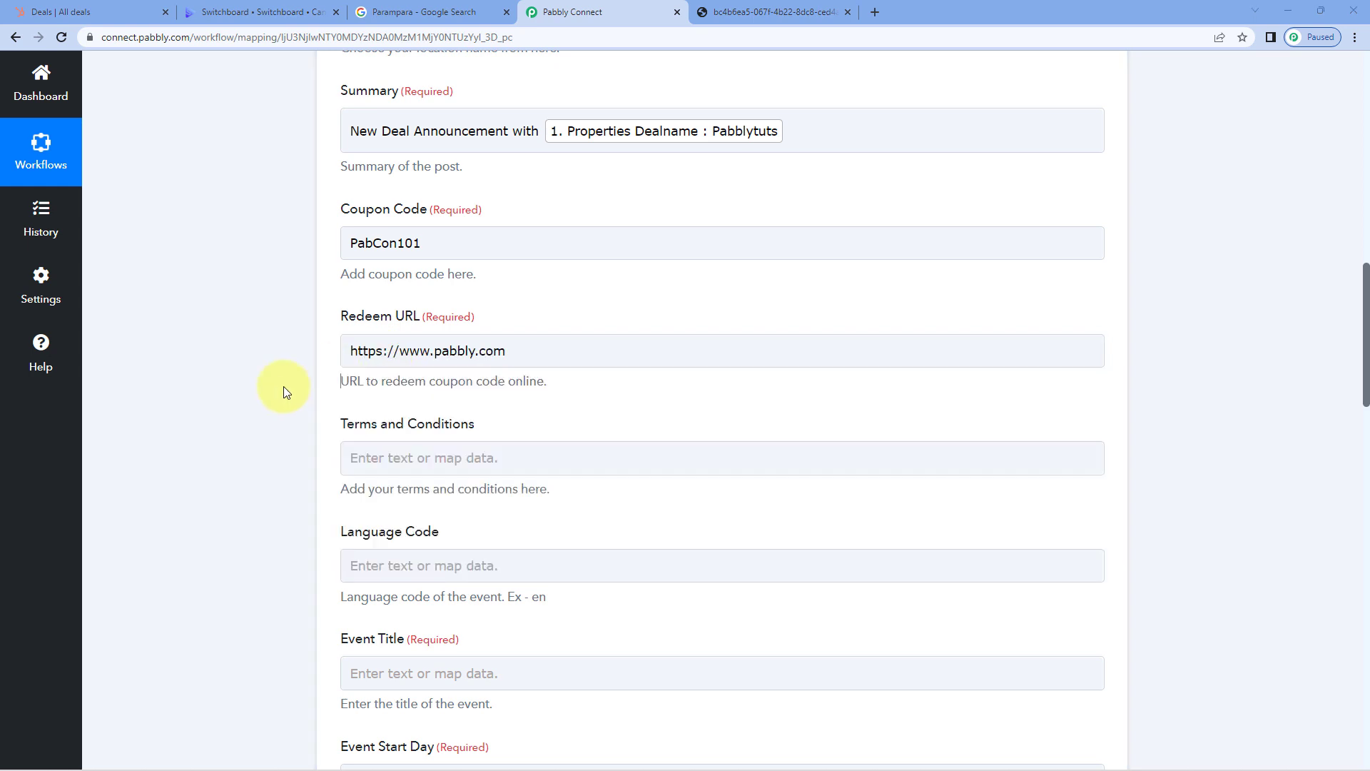
# - Enter "New Deal Announcement" as the offer post's Event Title, leaving Terms and Conditions and Language Code empty
pyautogui.scroll(-2, 286, 373)
pyautogui.scroll(-1, 343, 314)
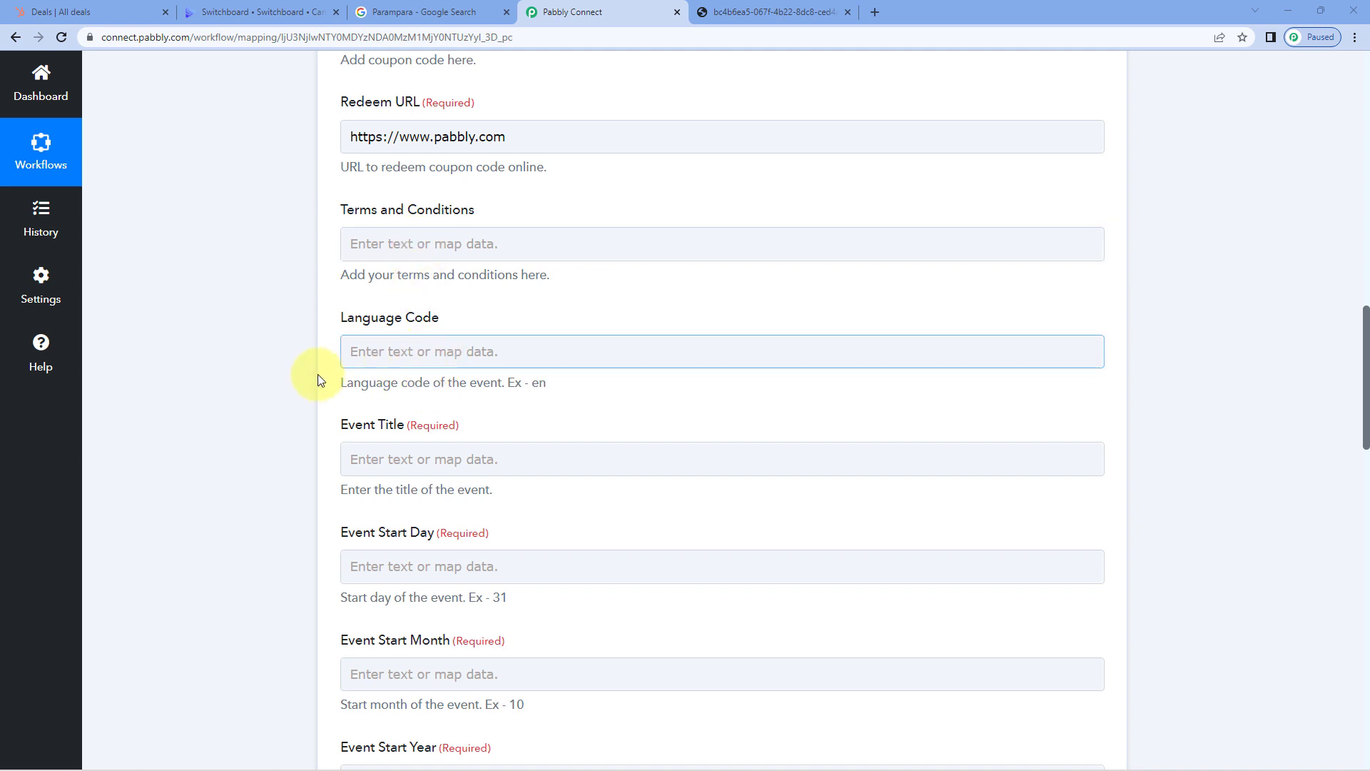
pyautogui.scroll(-2, 311, 370)
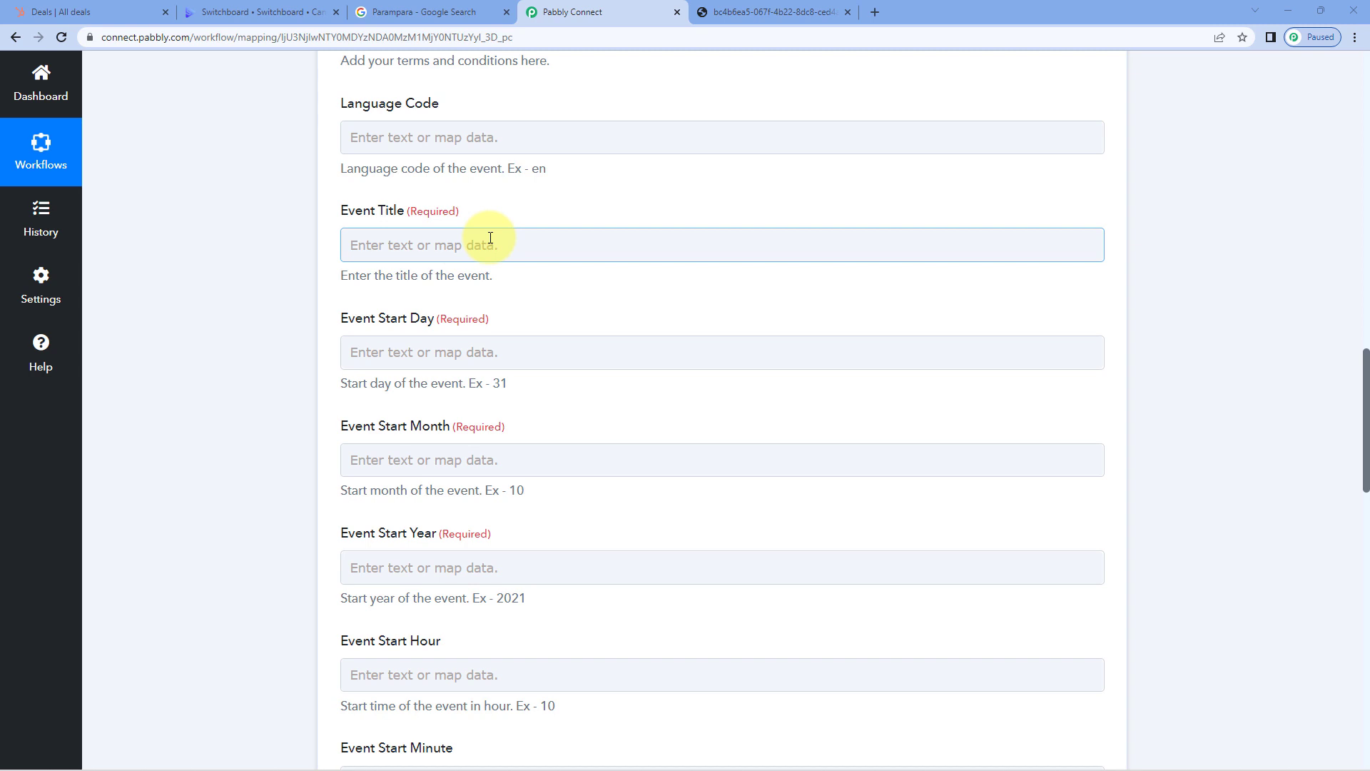
pyautogui.click(490, 237)
pyautogui.write('New Deal')
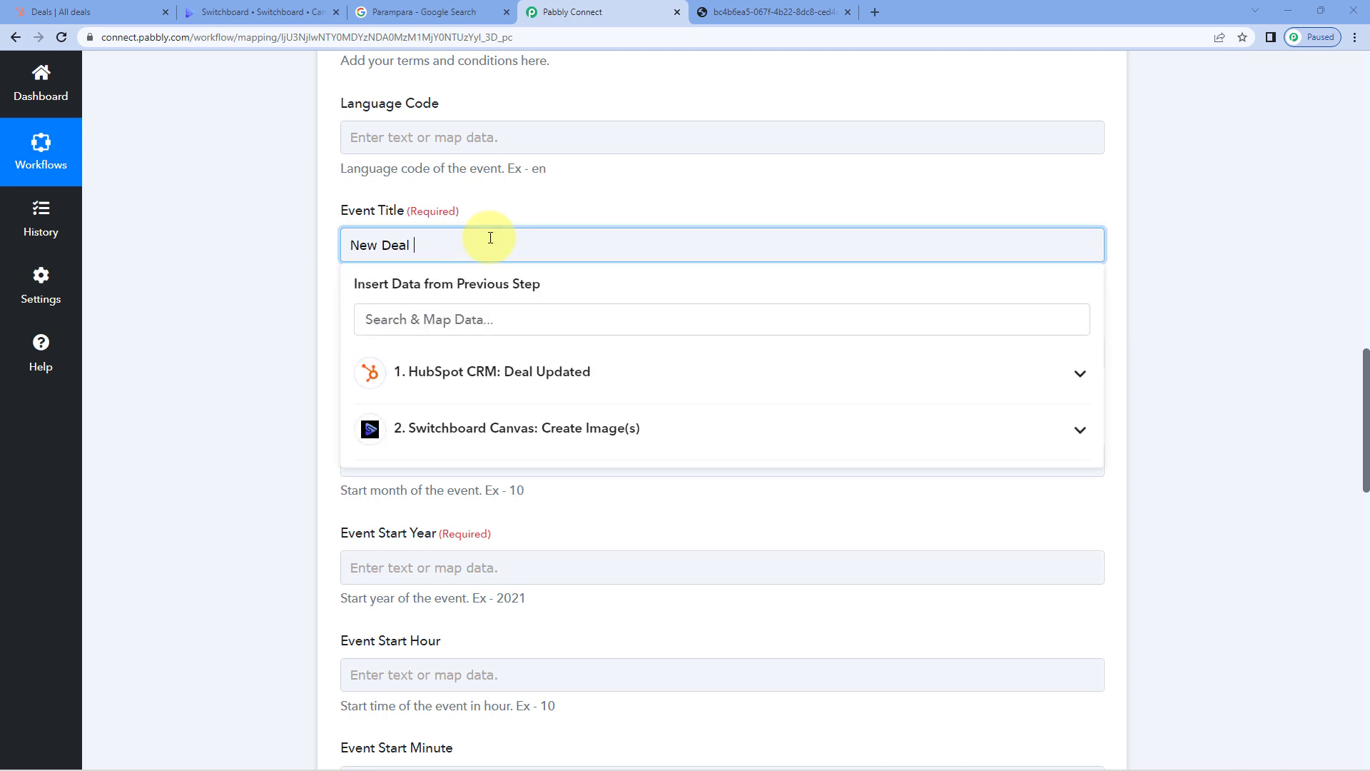
pyautogui.write(' Announcement')
pyautogui.click(278, 244)
# - Examine the offer post's event start and end date fields and the UpdatedAt timestamp in the HubSpot CRM Deal Updated response
pyautogui.scroll(-1, 276, 250)
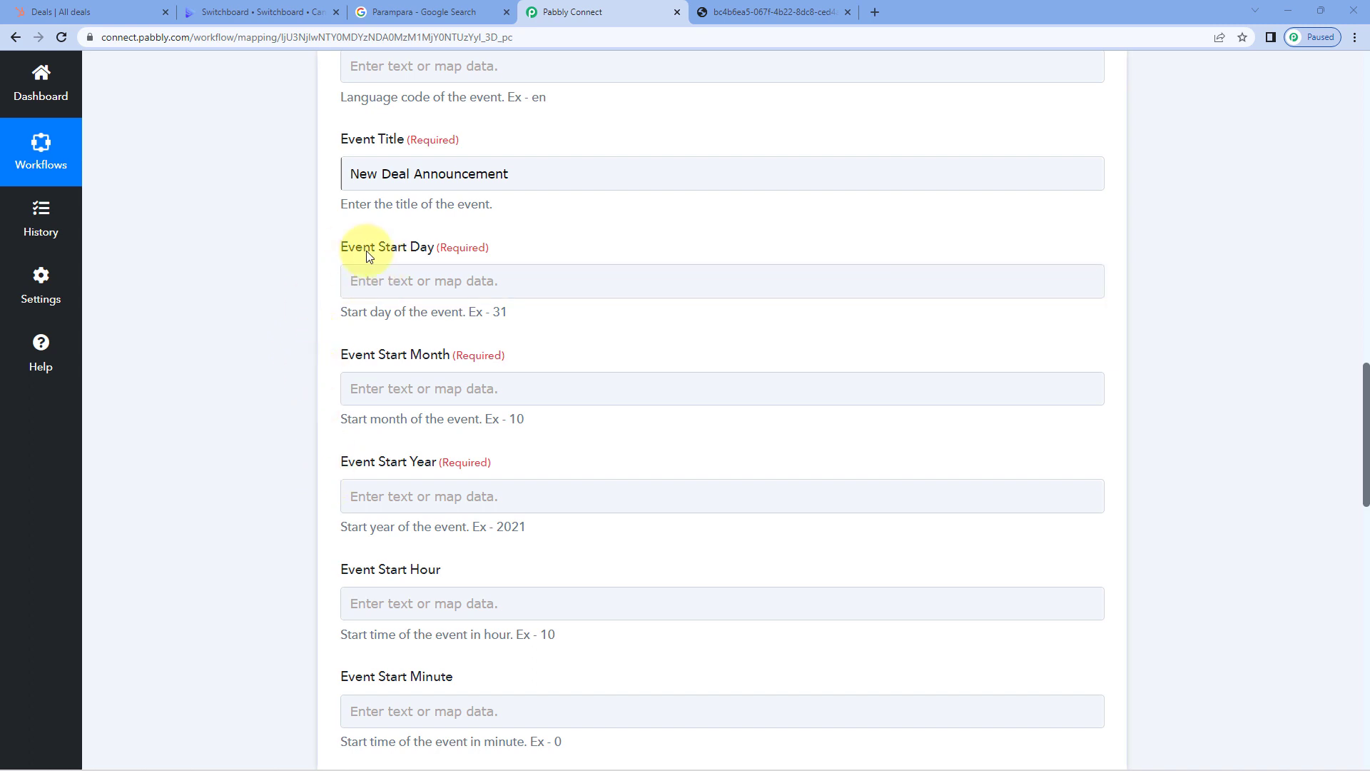
pyautogui.scroll(-8, 313, 350)
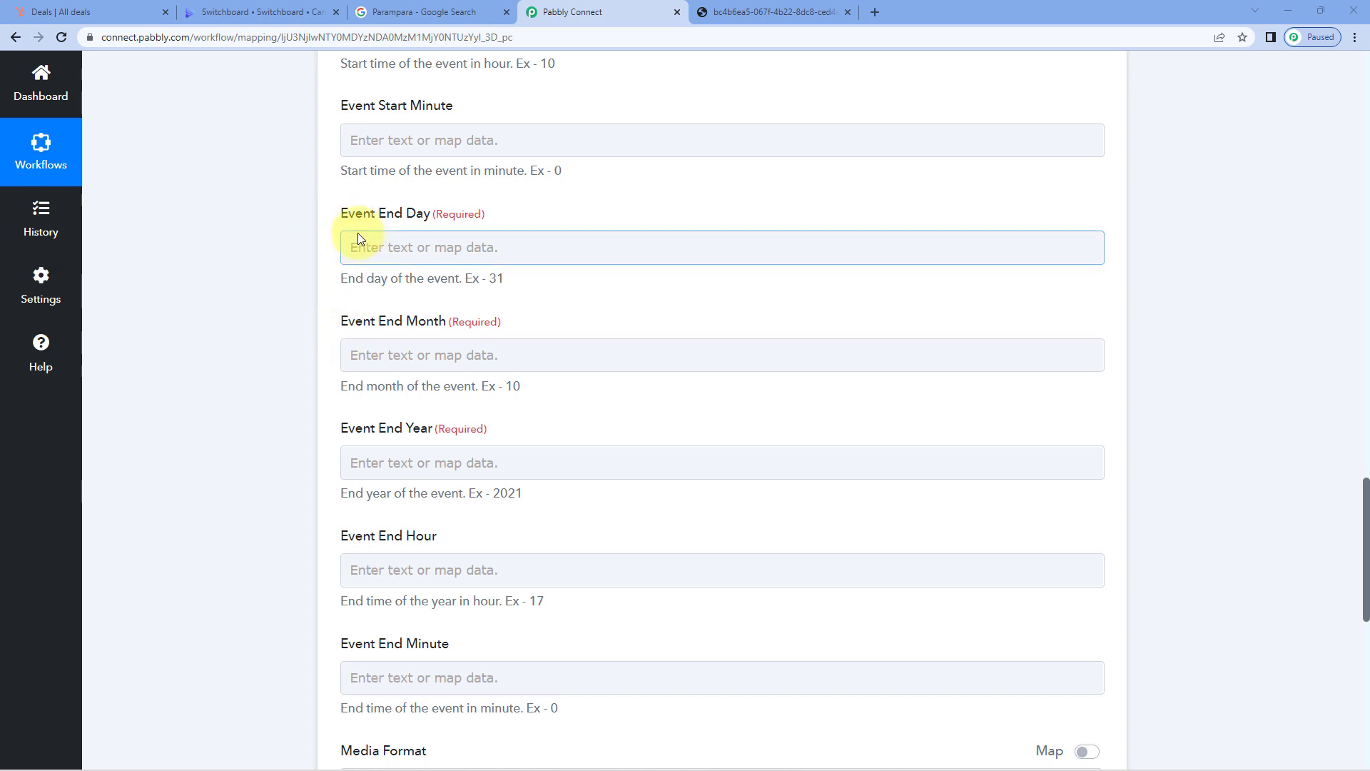
pyautogui.scroll(7, 343, 250)
pyautogui.scroll(1, 289, 288)
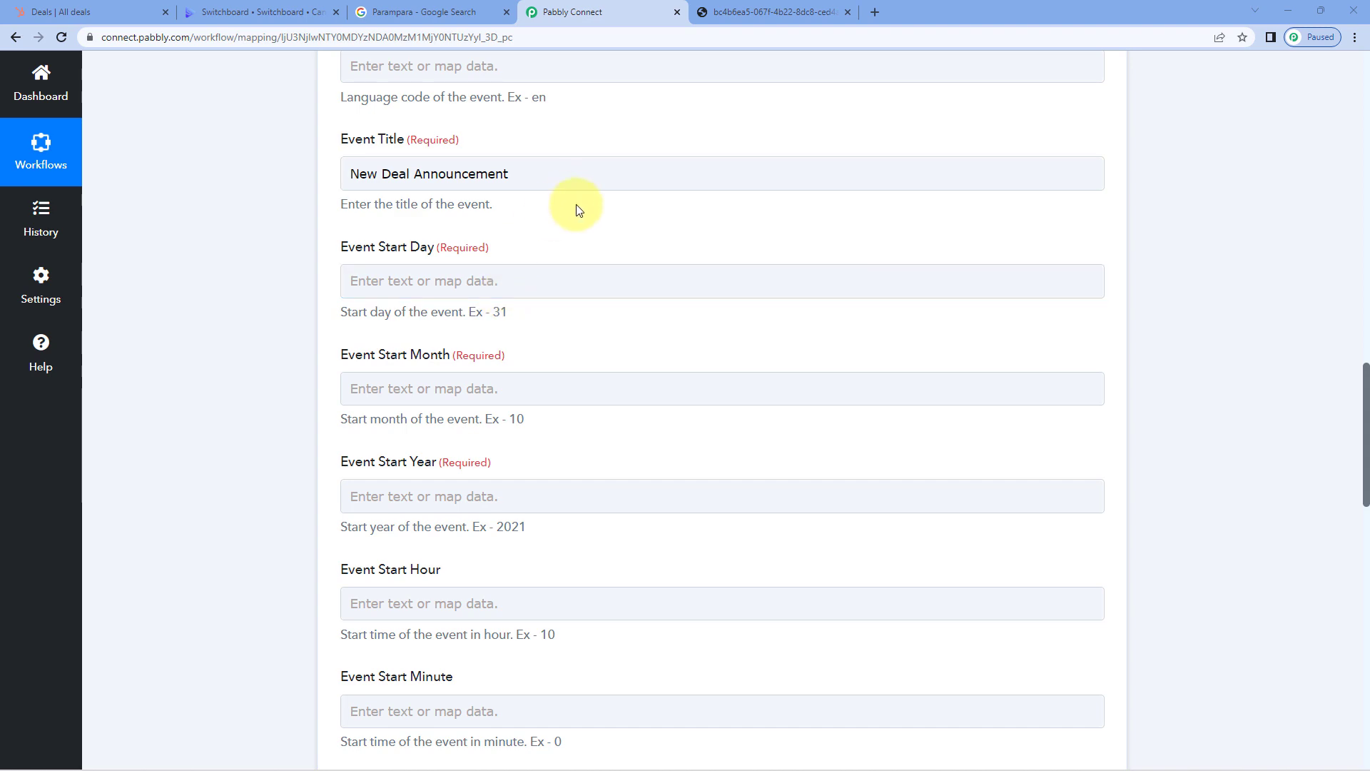
pyautogui.scroll(20, 579, 211)
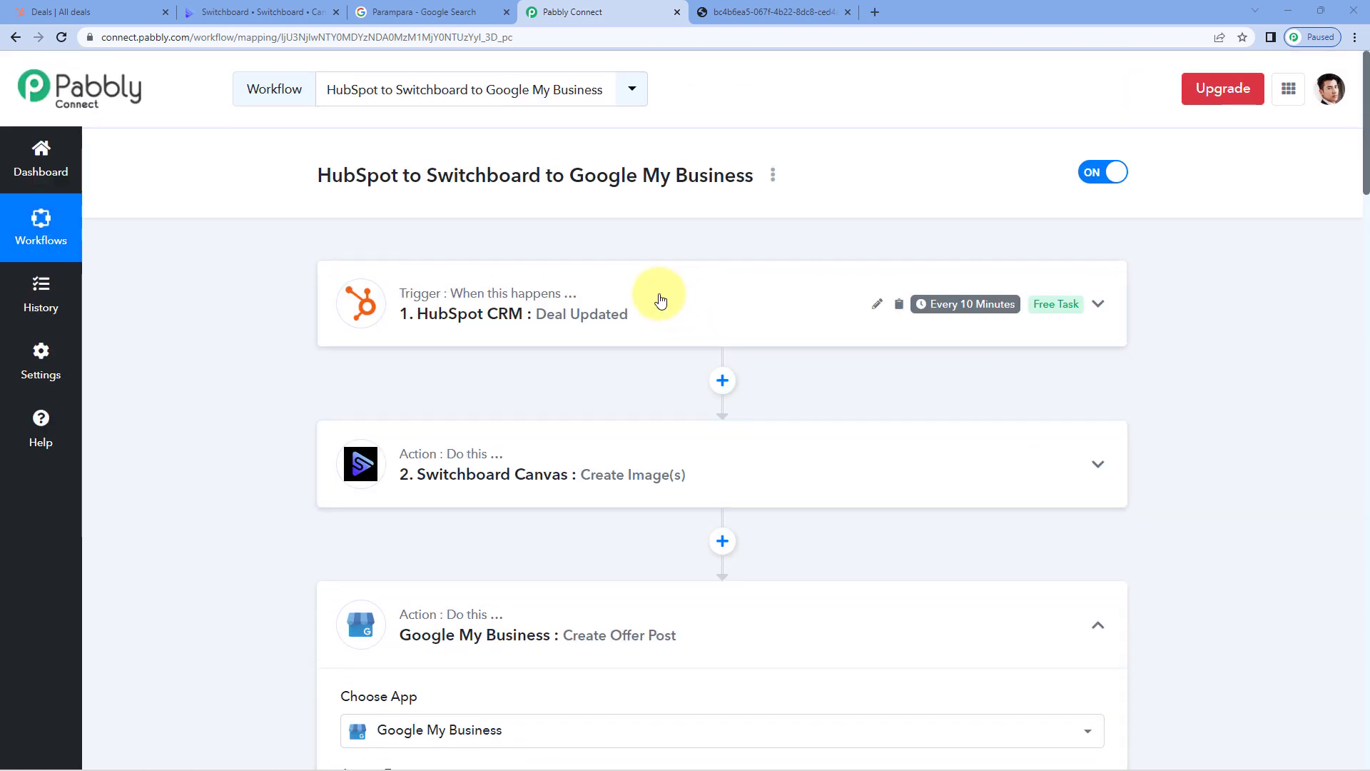
pyautogui.click(661, 300)
pyautogui.scroll(-6, 268, 379)
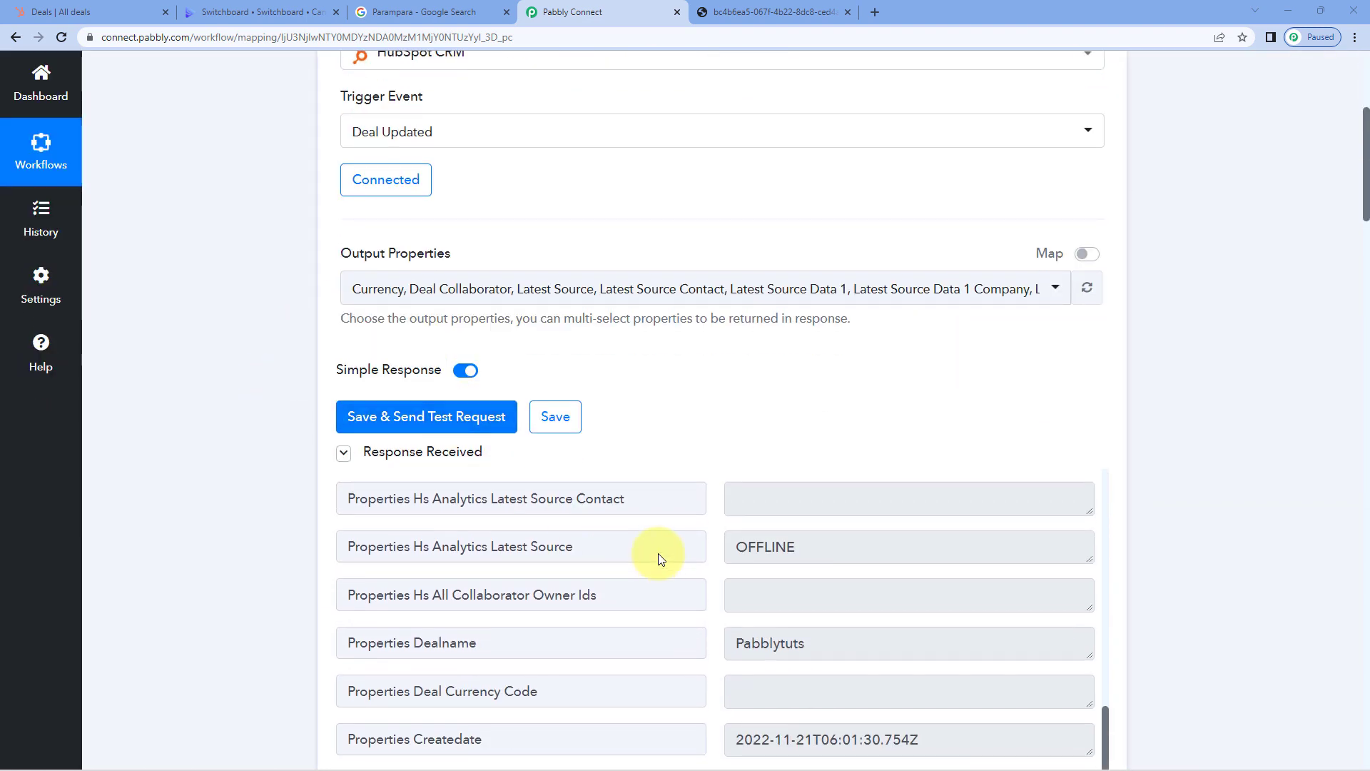
pyautogui.scroll(5, 658, 554)
pyautogui.scroll(-3, 698, 428)
pyautogui.moveTo(416, 315); pyautogui.dragTo(316, 326)
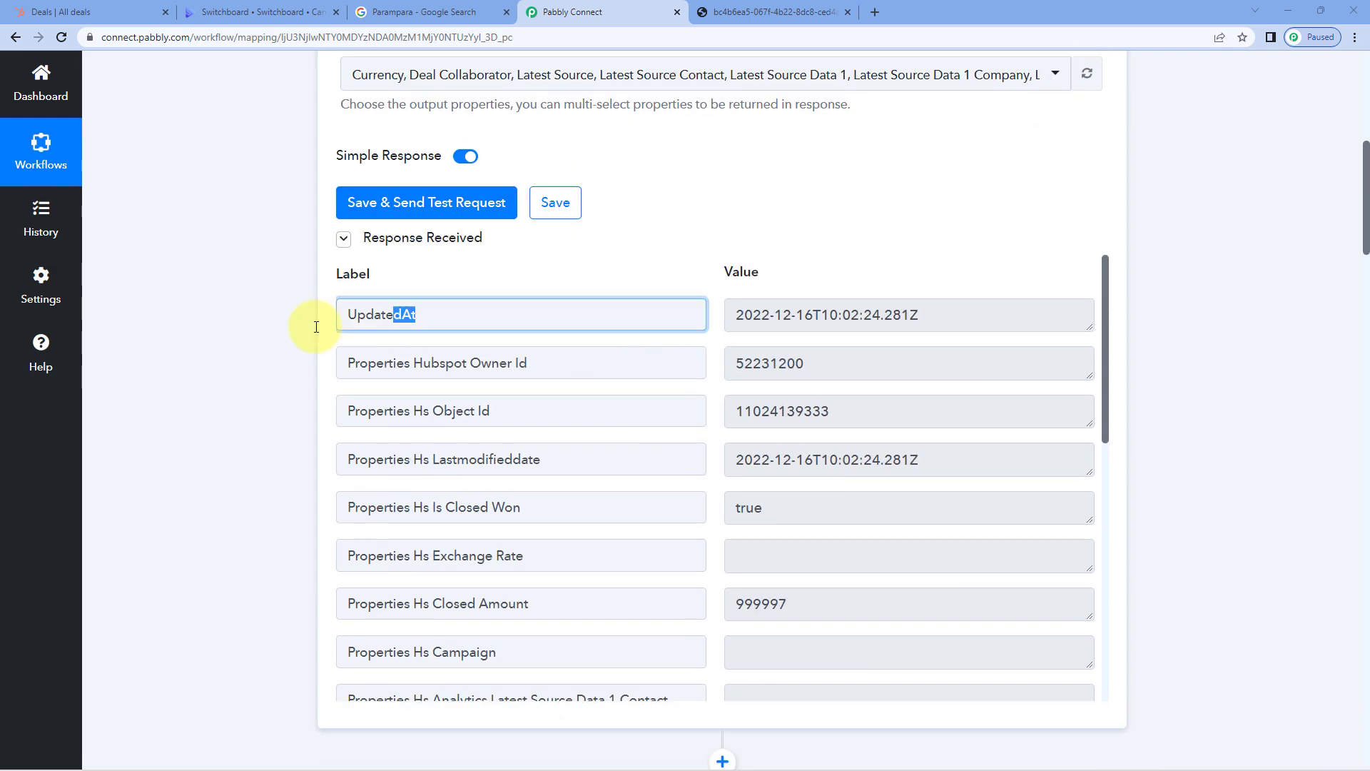
pyautogui.moveTo(734, 314); pyautogui.dragTo(918, 312)
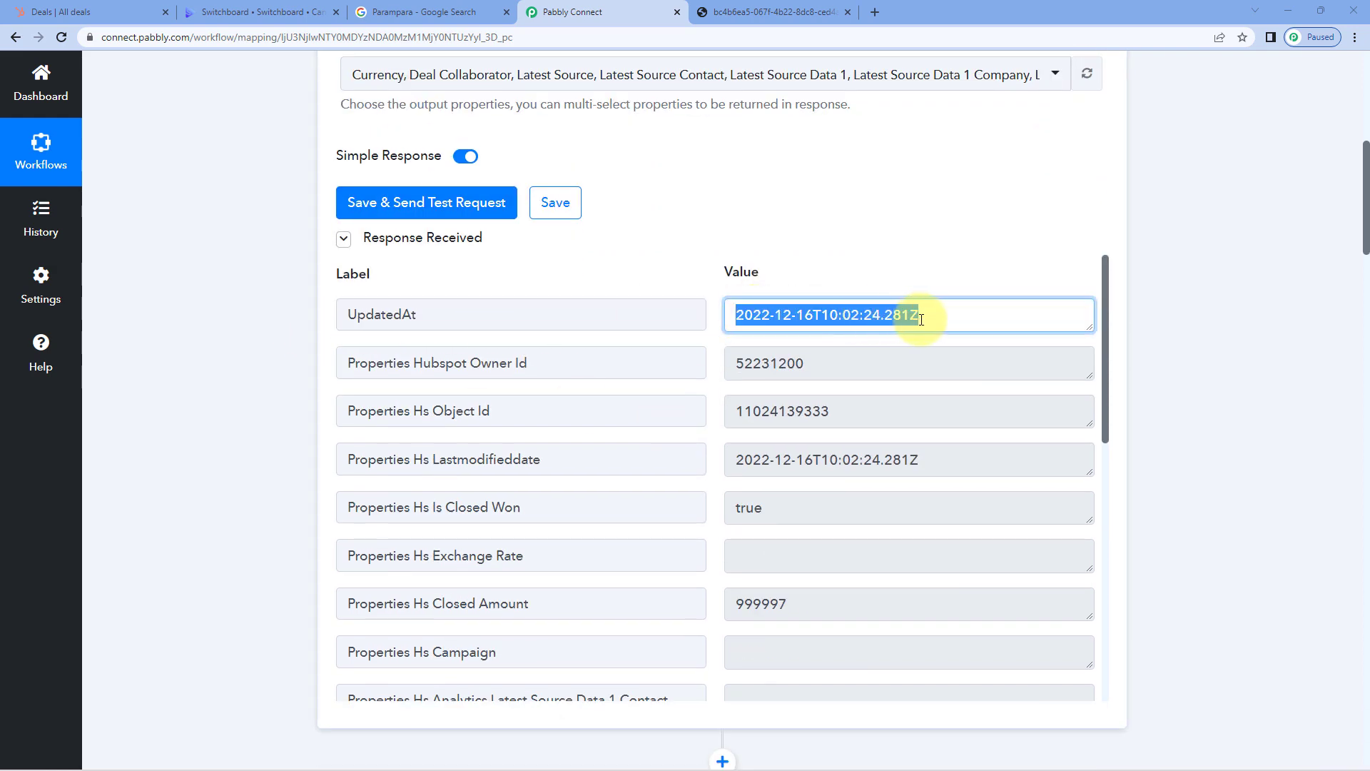
pyautogui.click(820, 316)
pyautogui.moveTo(814, 316); pyautogui.dragTo(736, 315)
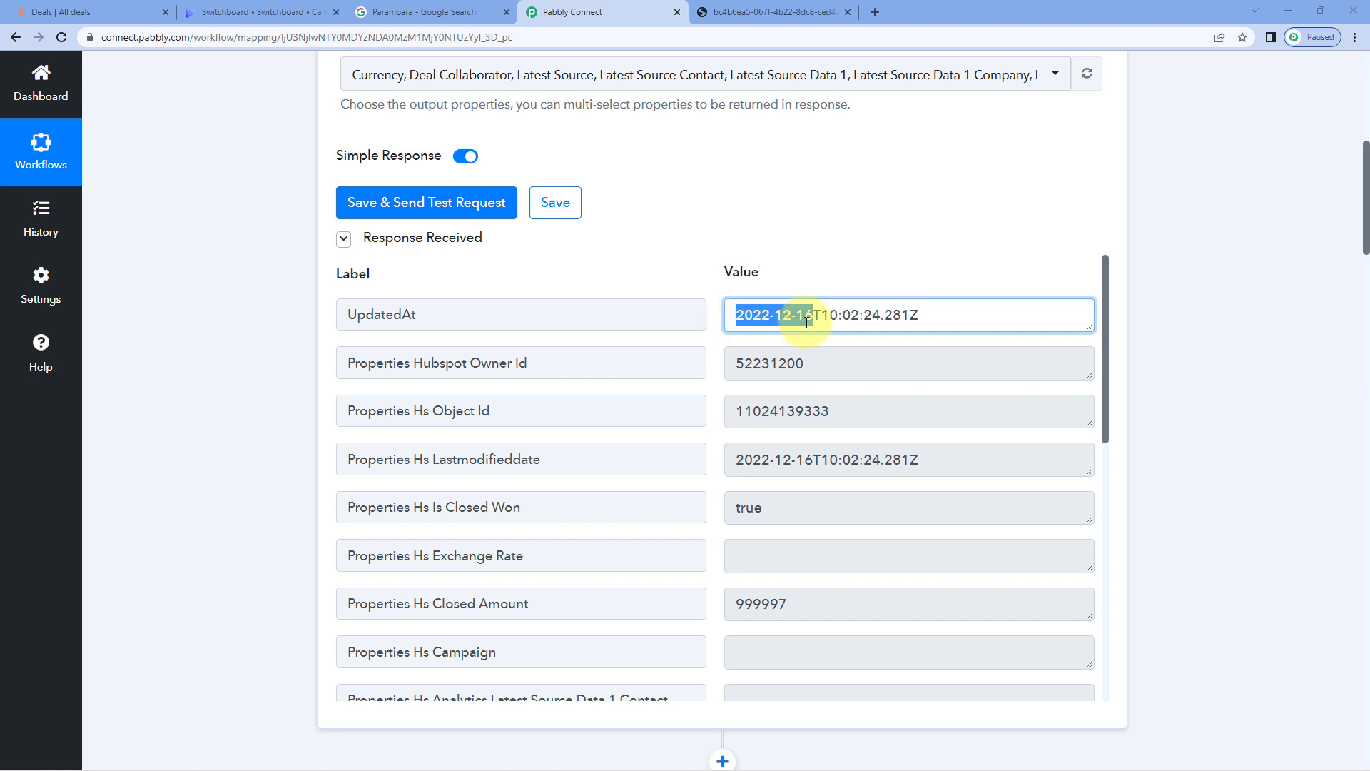
pyautogui.moveTo(951, 315); pyautogui.dragTo(729, 317)
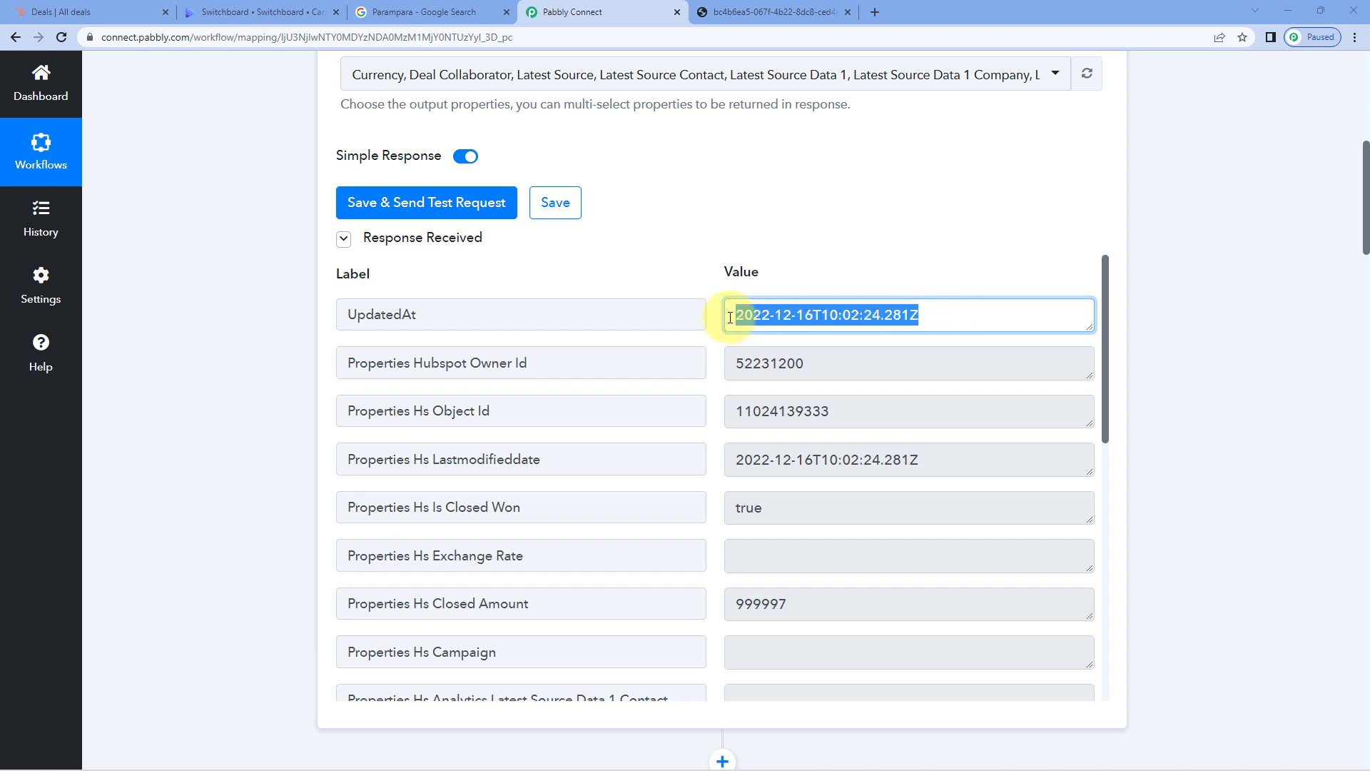
pyautogui.click(746, 316)
pyautogui.moveTo(816, 314); pyautogui.dragTo(729, 313)
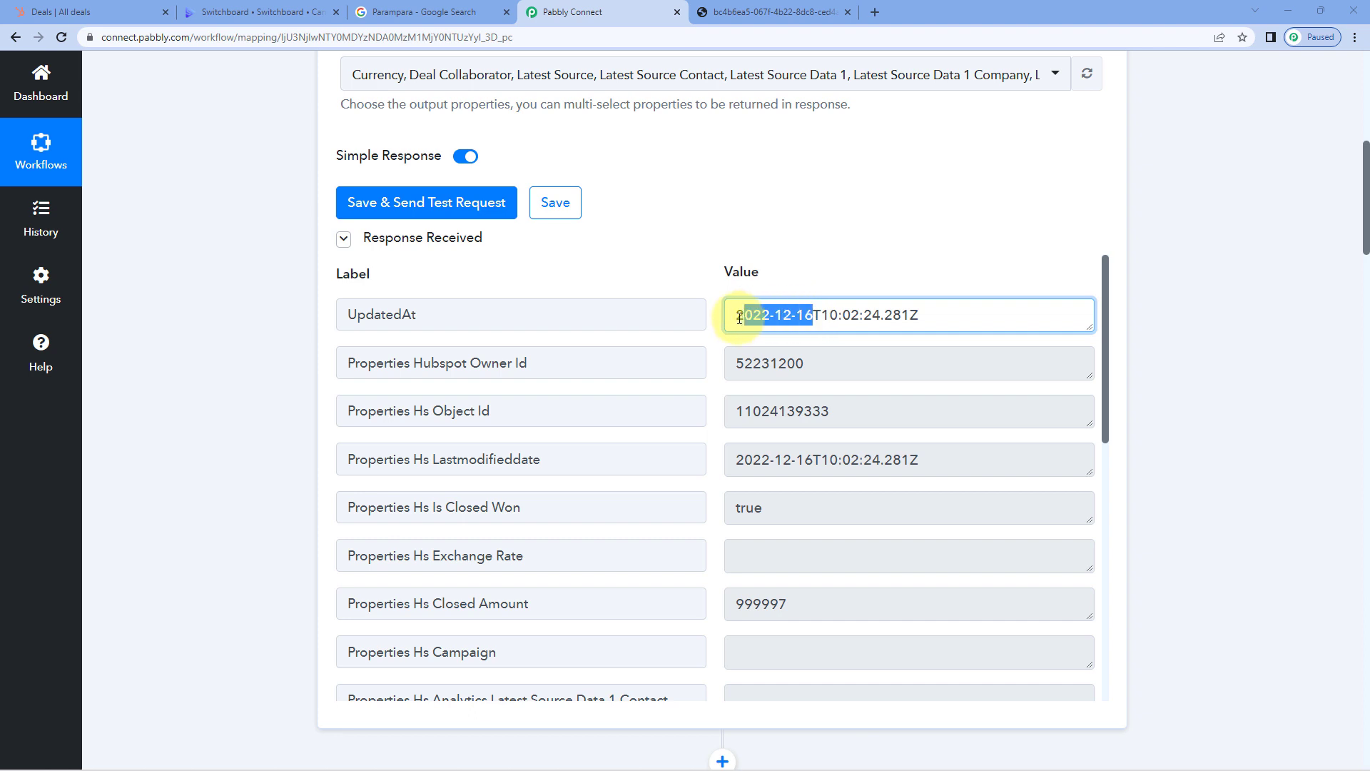
pyautogui.click(801, 319)
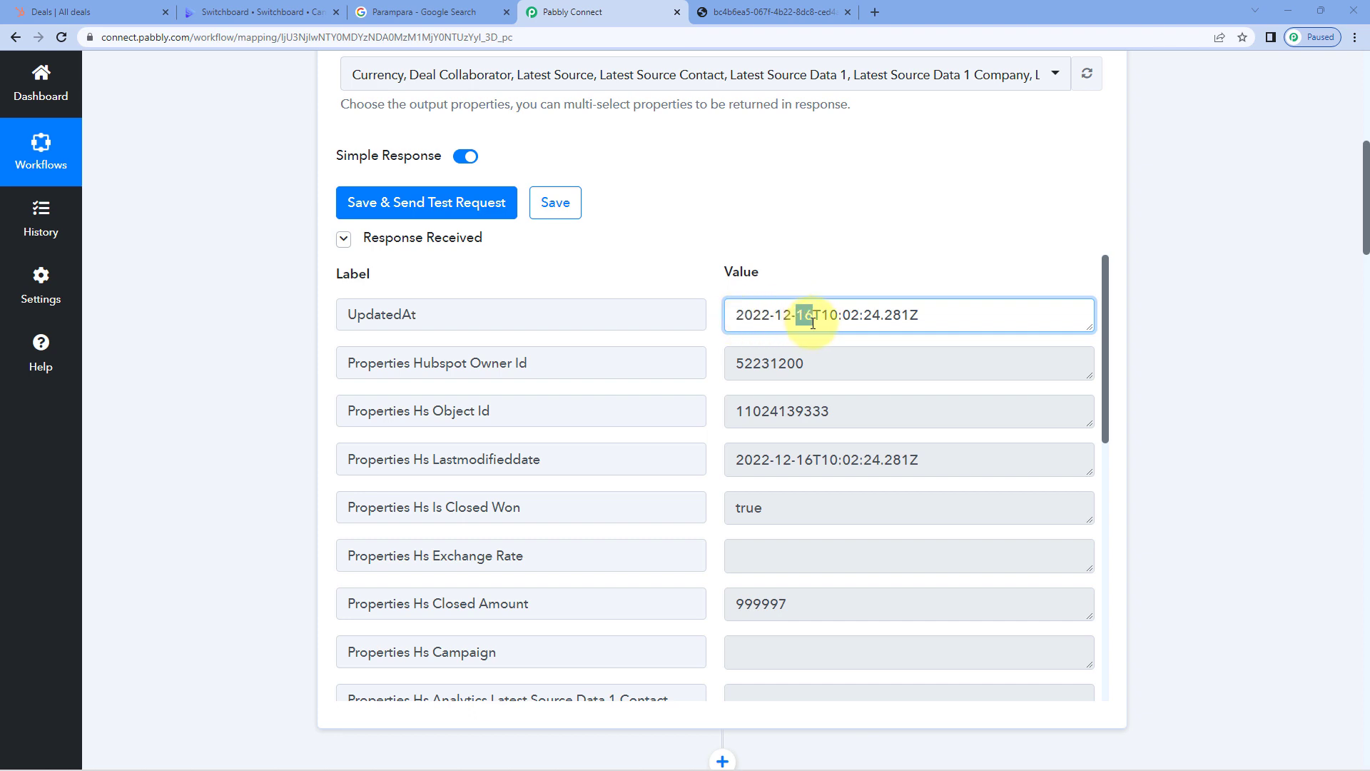
pyautogui.doubleClick(784, 319)
pyautogui.doubleClick(745, 314)
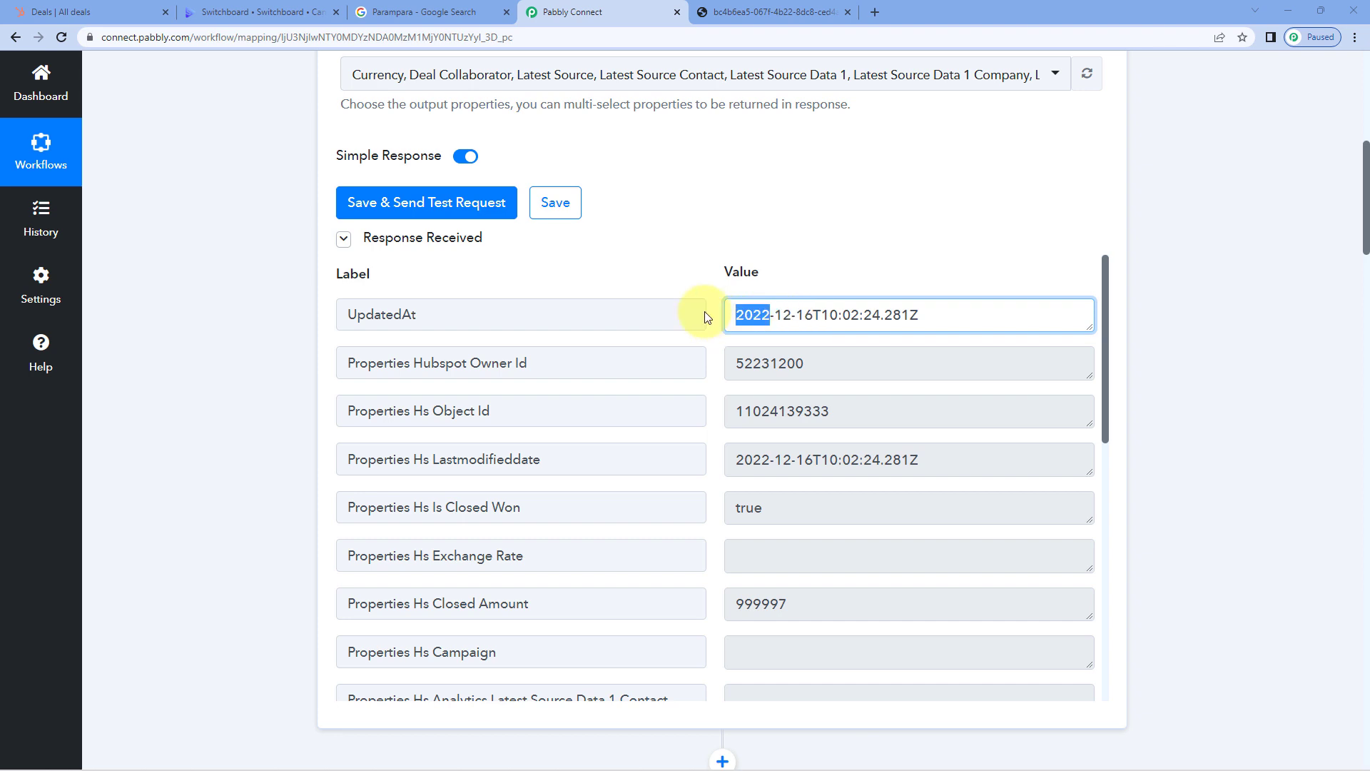
pyautogui.click(691, 289)
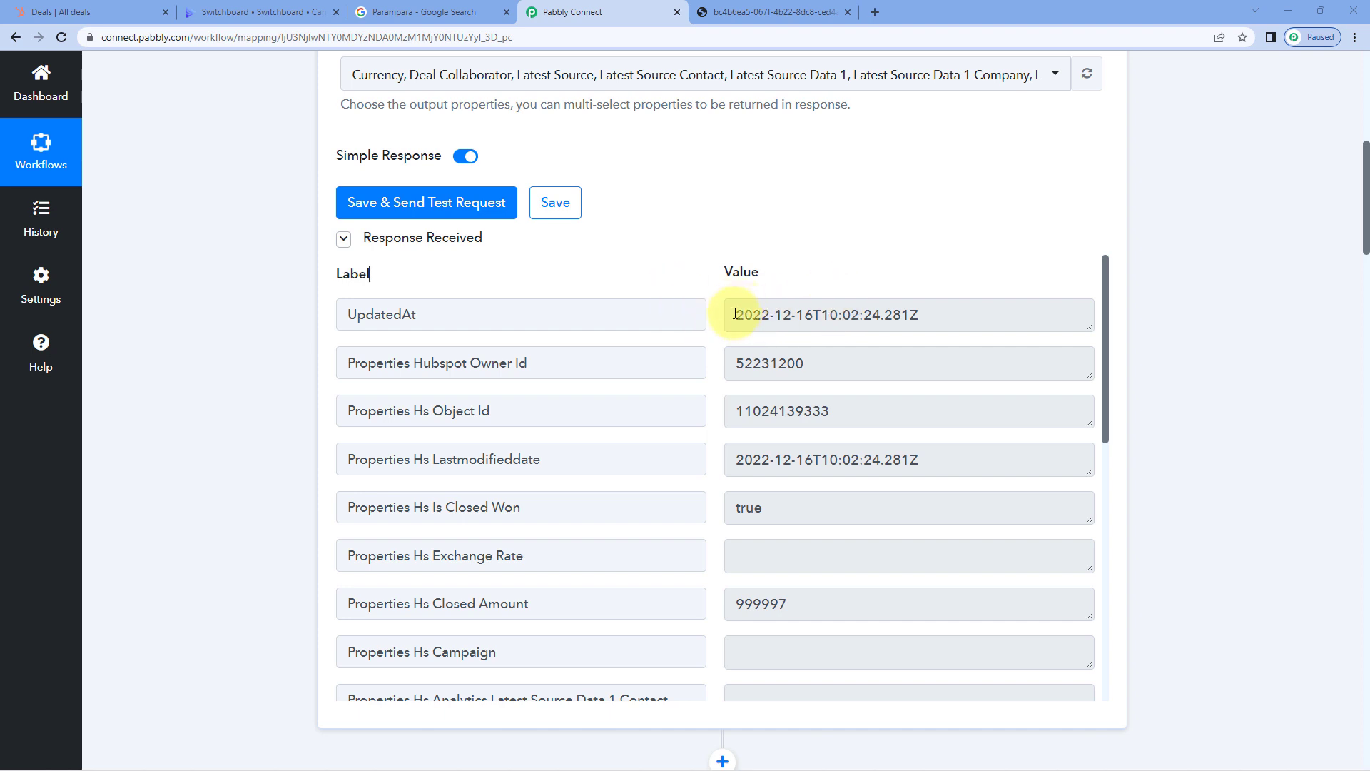
pyautogui.moveTo(735, 314); pyautogui.dragTo(686, 317)
pyautogui.click(695, 289)
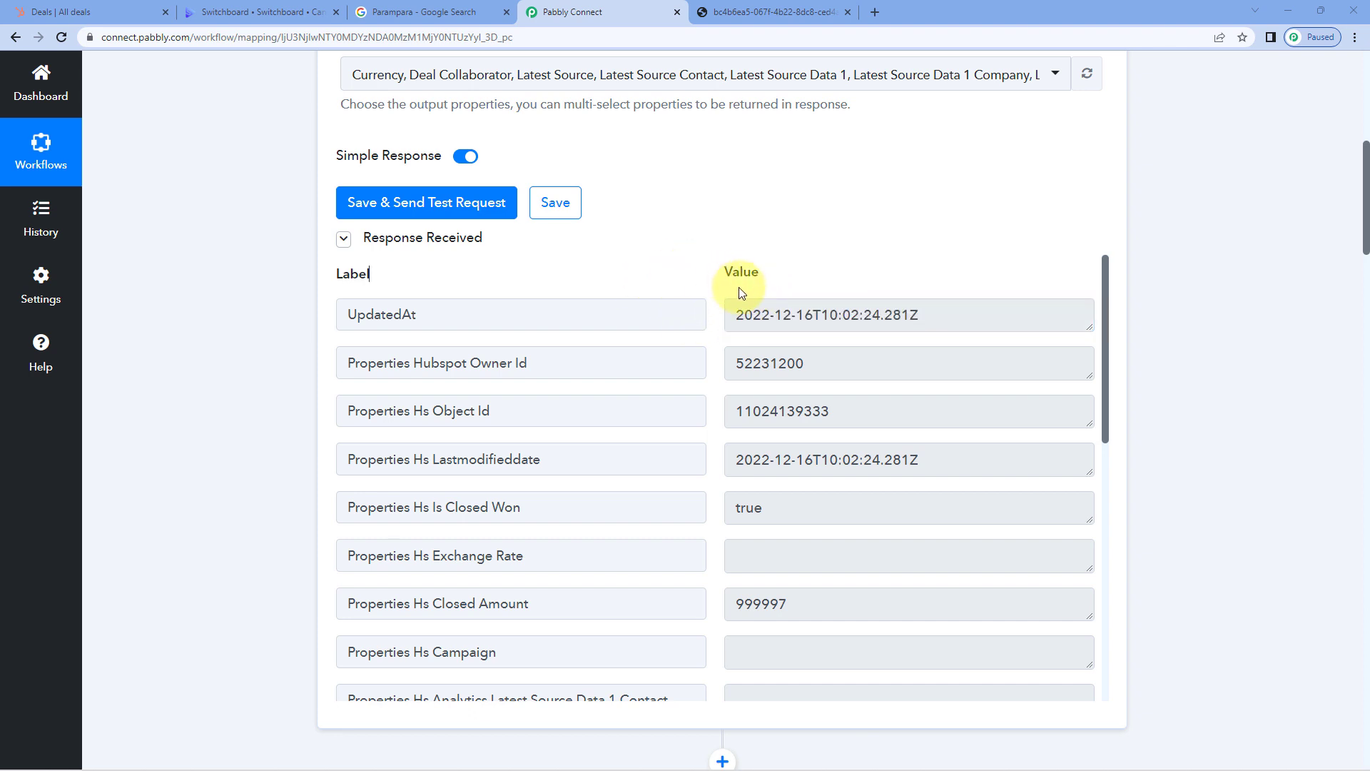
pyautogui.moveTo(815, 317); pyautogui.dragTo(726, 315)
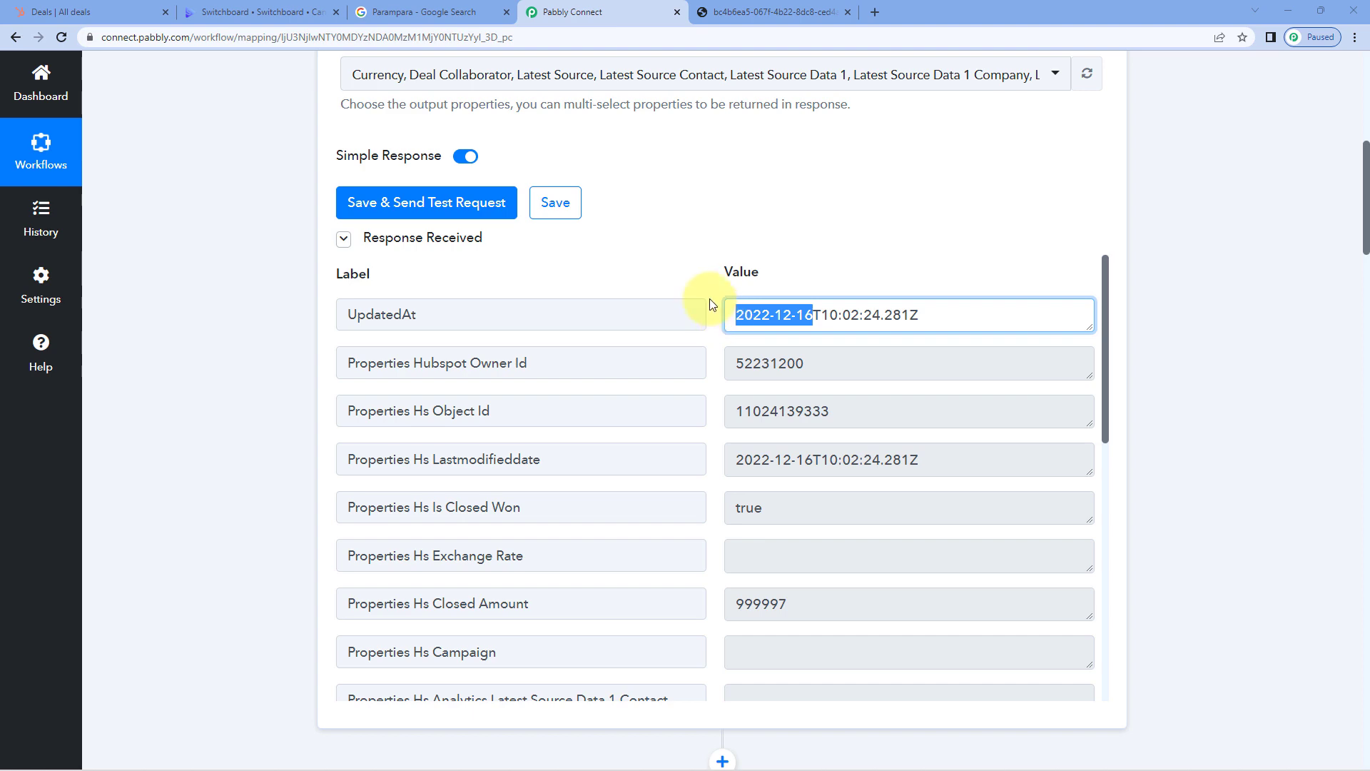
# - Insert a Date/Time Formatter by Pabbly action between the Switchboard Canvas and Google My Business steps
pyautogui.scroll(-7, 279, 305)
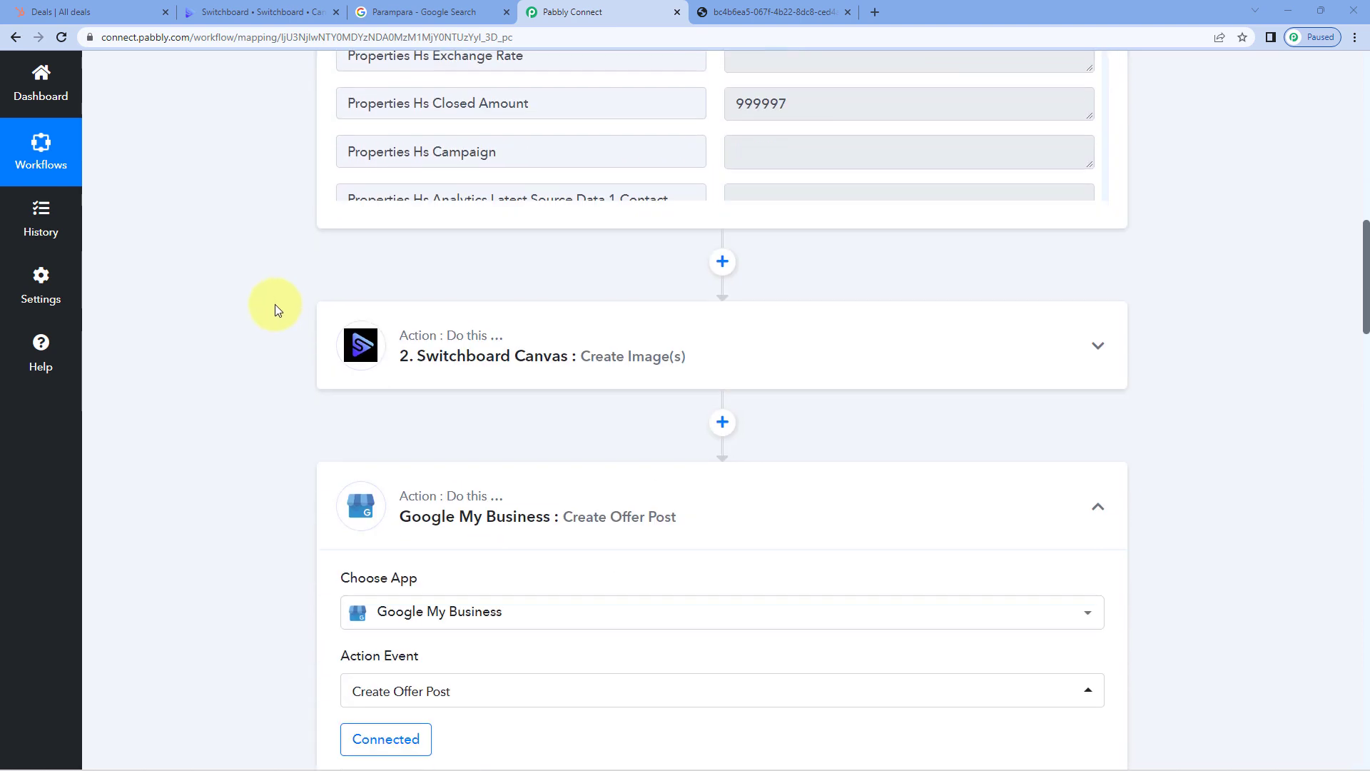
pyautogui.scroll(-3, 275, 304)
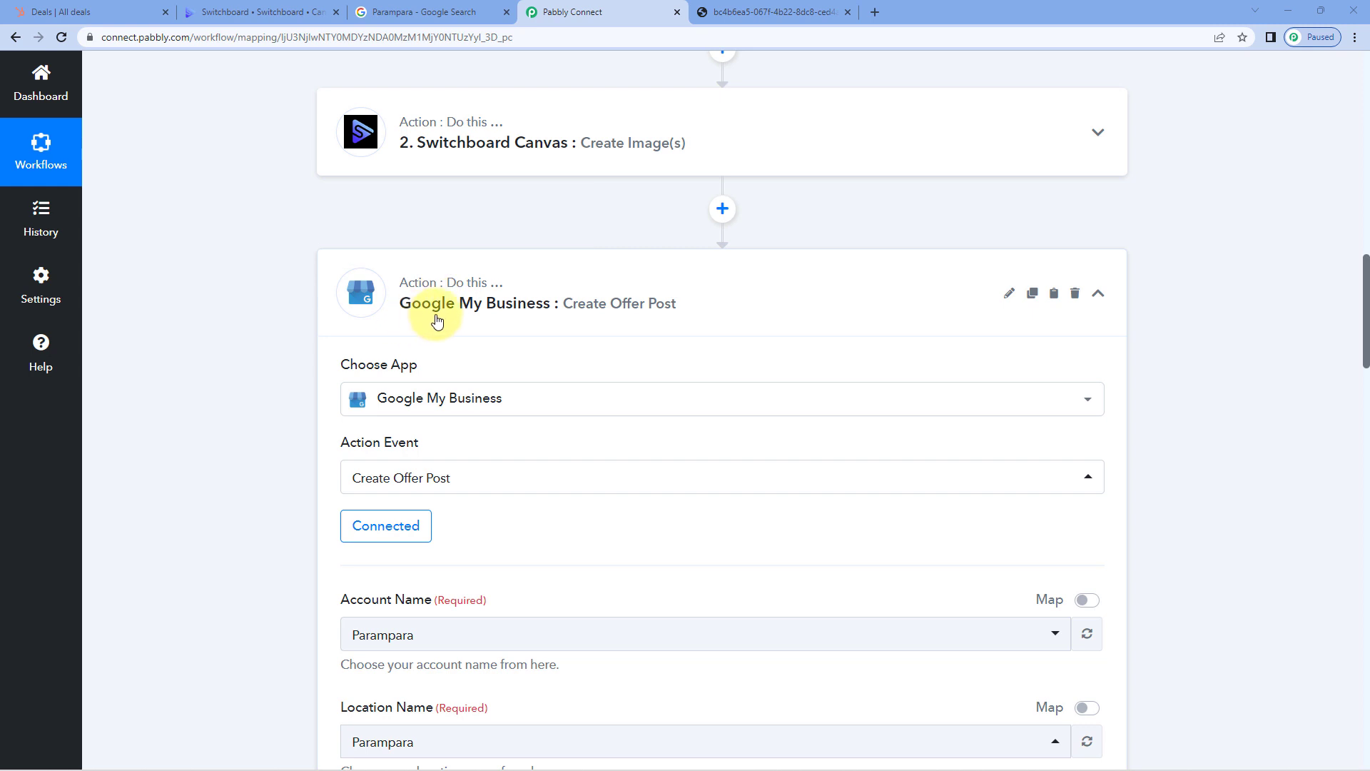
pyautogui.click(722, 275)
pyautogui.click(723, 218)
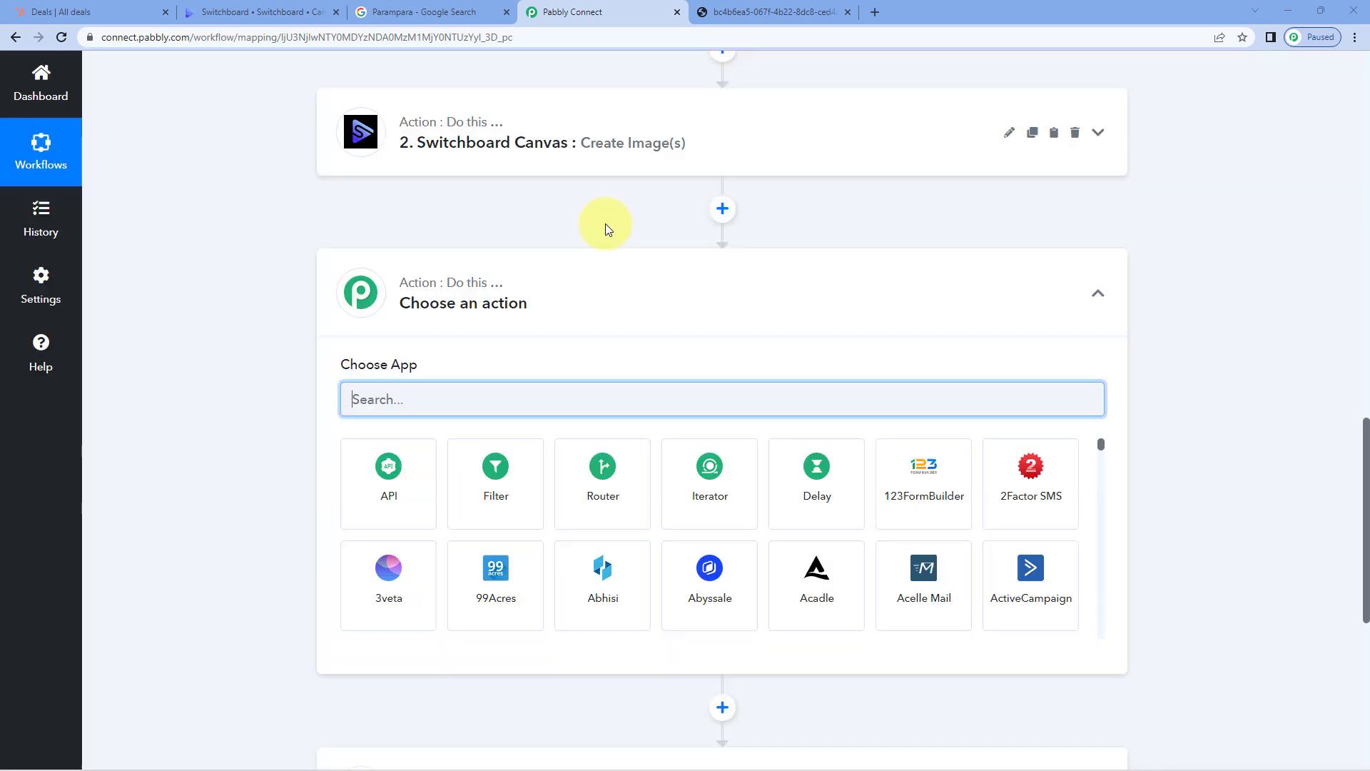
pyautogui.write('Dat')
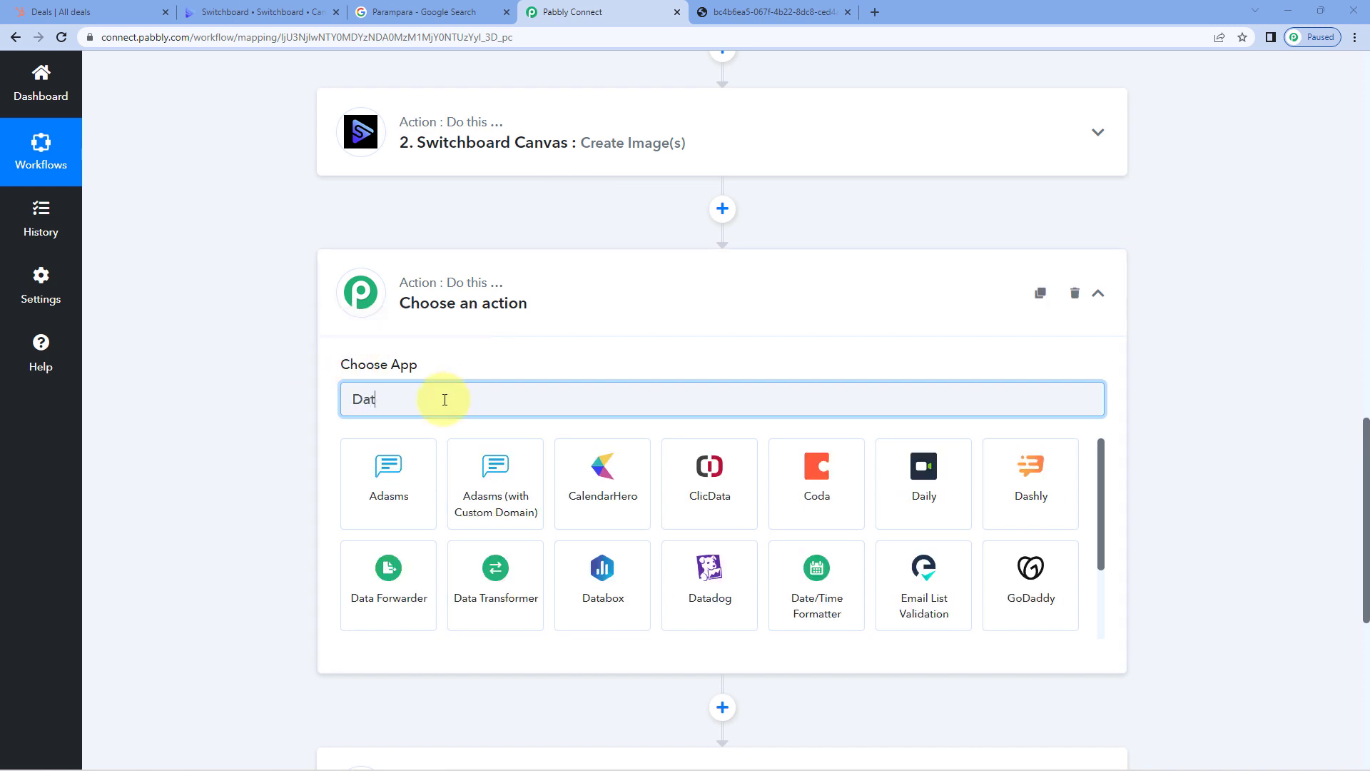
pyautogui.write('e')
pyautogui.click(425, 457)
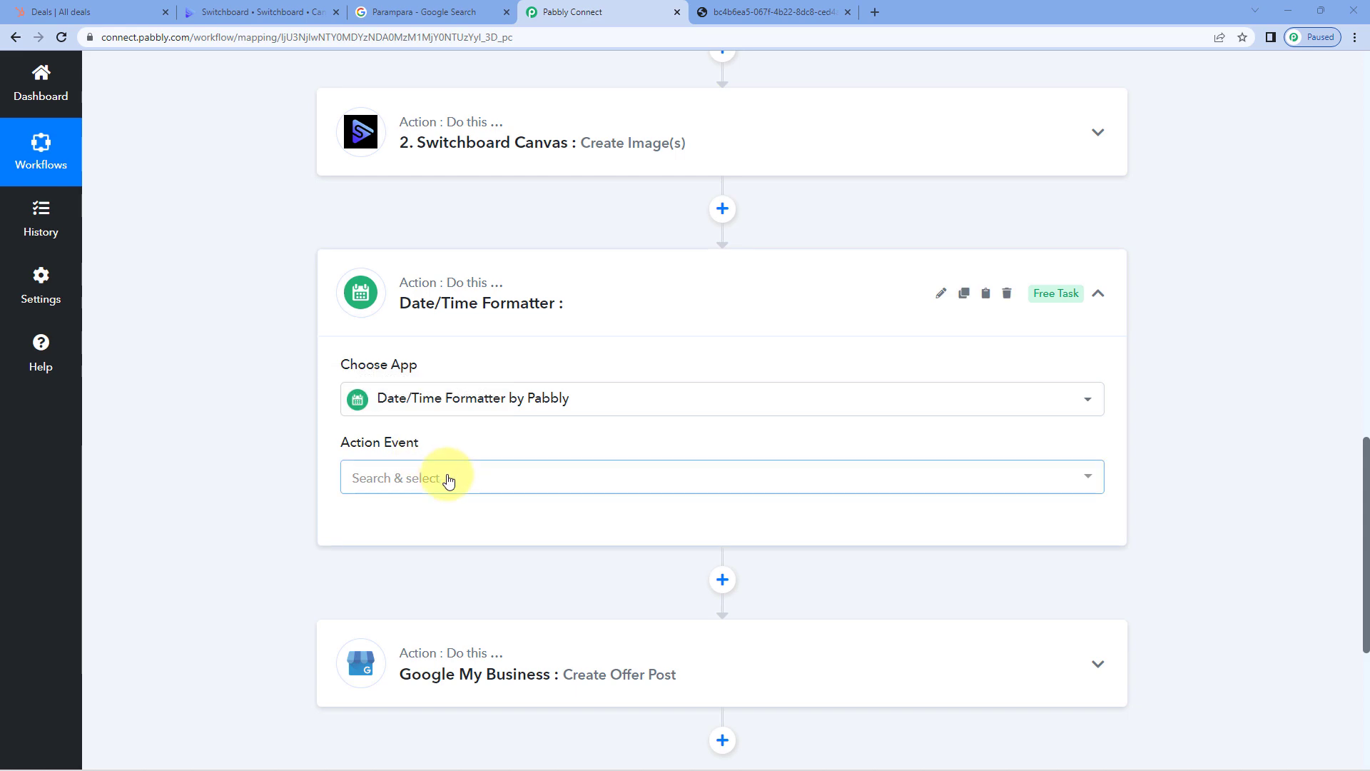
# - Choose Format Date Only as the Date/Time Formatter's action event and connect it
pyautogui.click(448, 480)
pyautogui.scroll(-3, 299, 461)
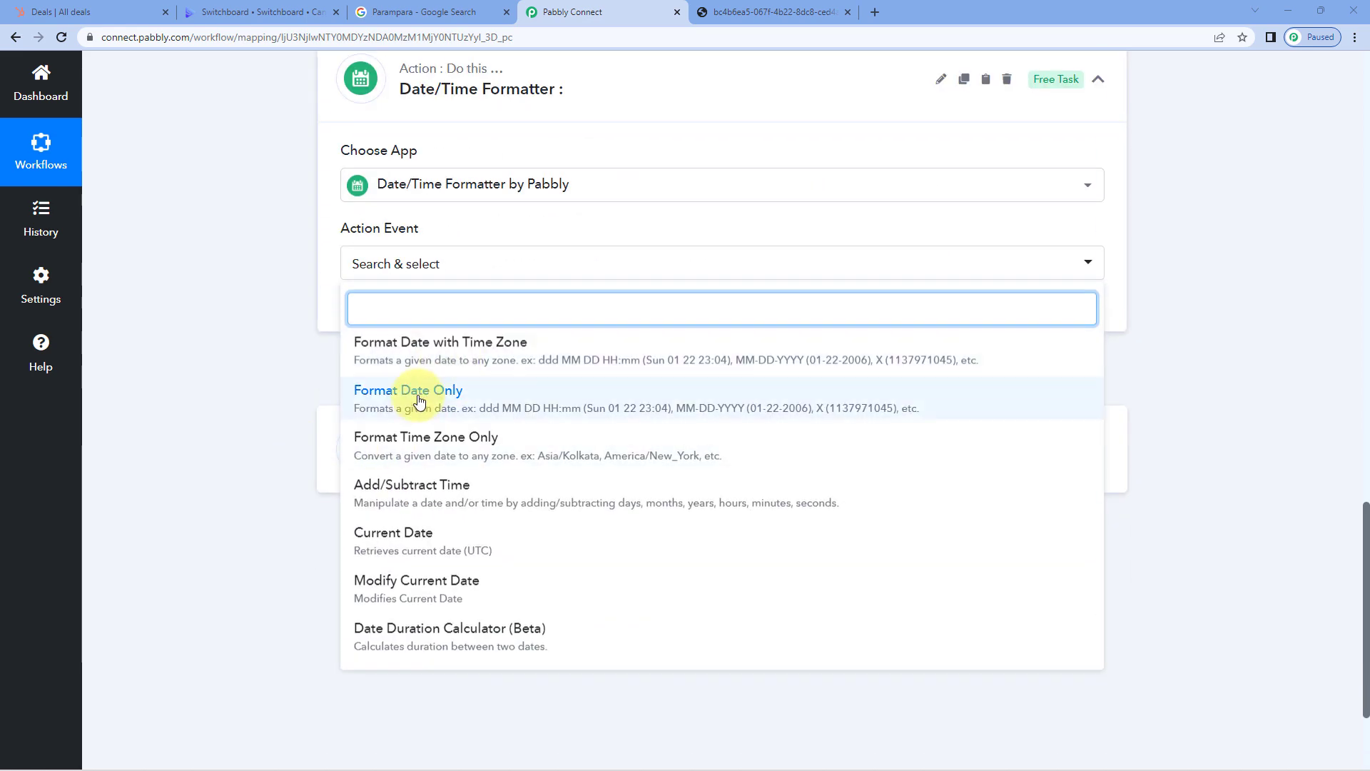
pyautogui.click(452, 394)
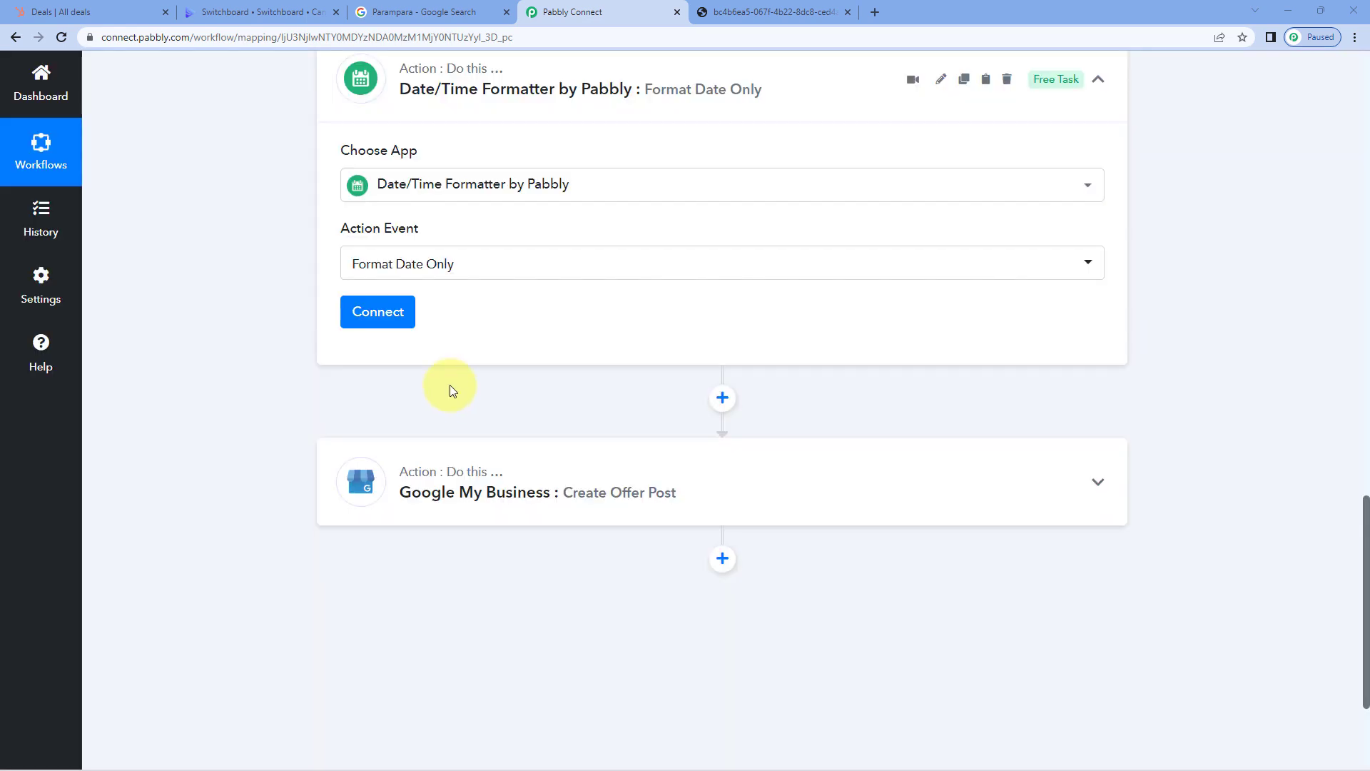
pyautogui.click(405, 312)
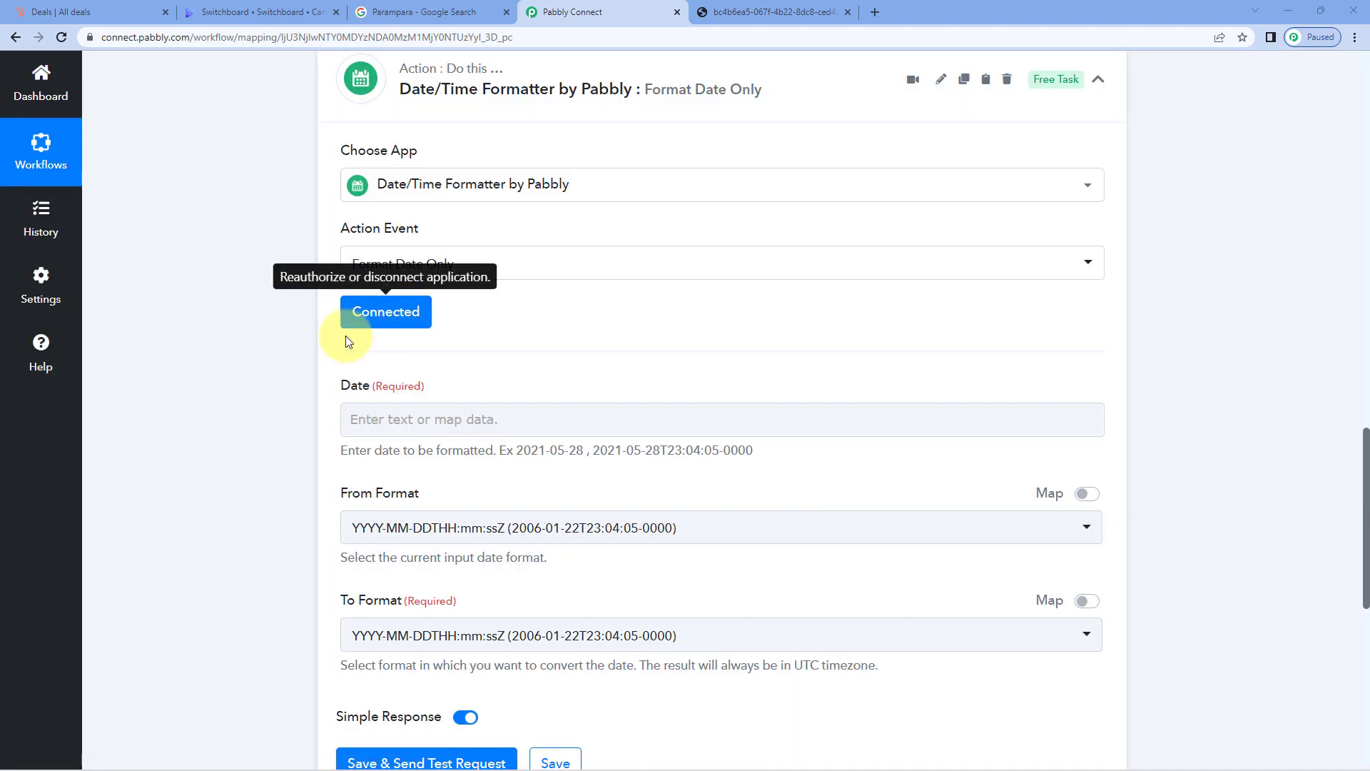
# - Map the formatter's Date field to UpdatedAt from the HubSpot CRM Deal Updated step
pyautogui.scroll(-2, 327, 325)
pyautogui.click(405, 272)
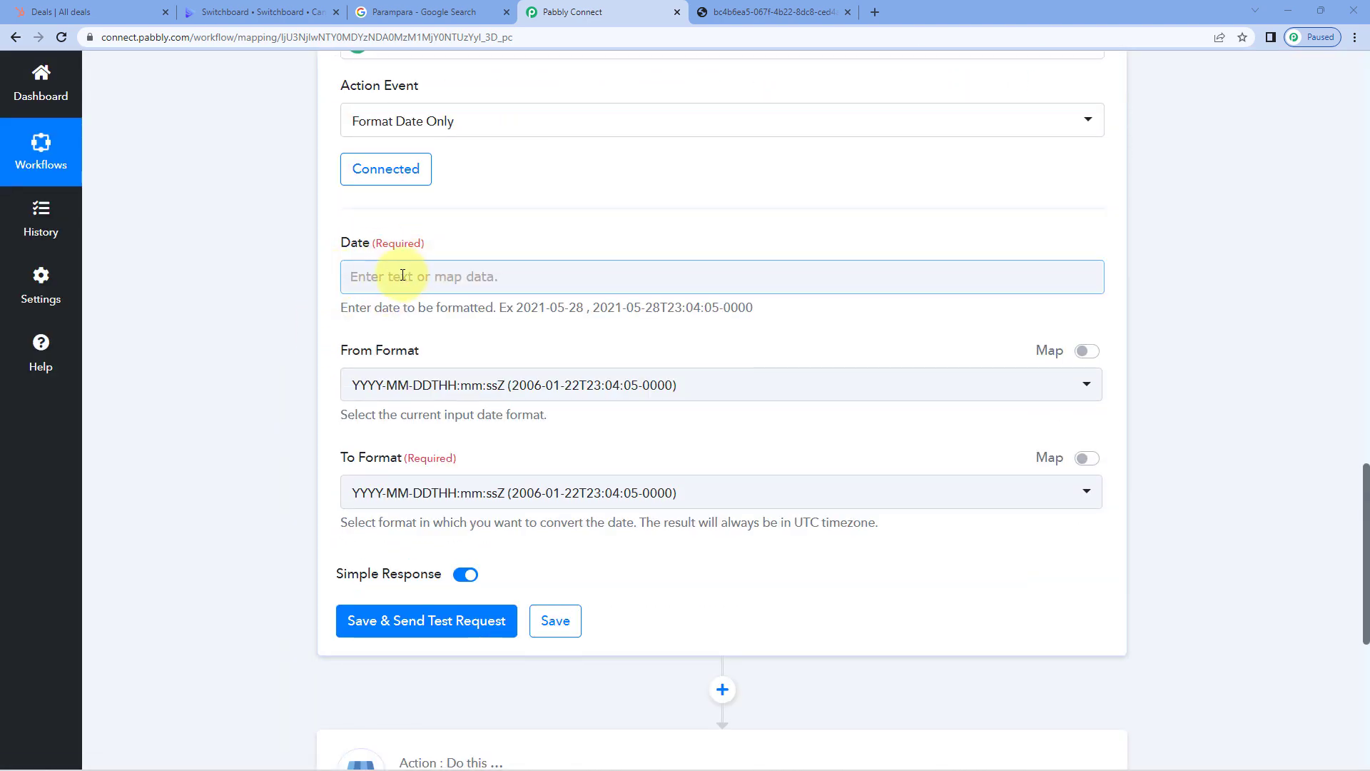
pyautogui.click(403, 276)
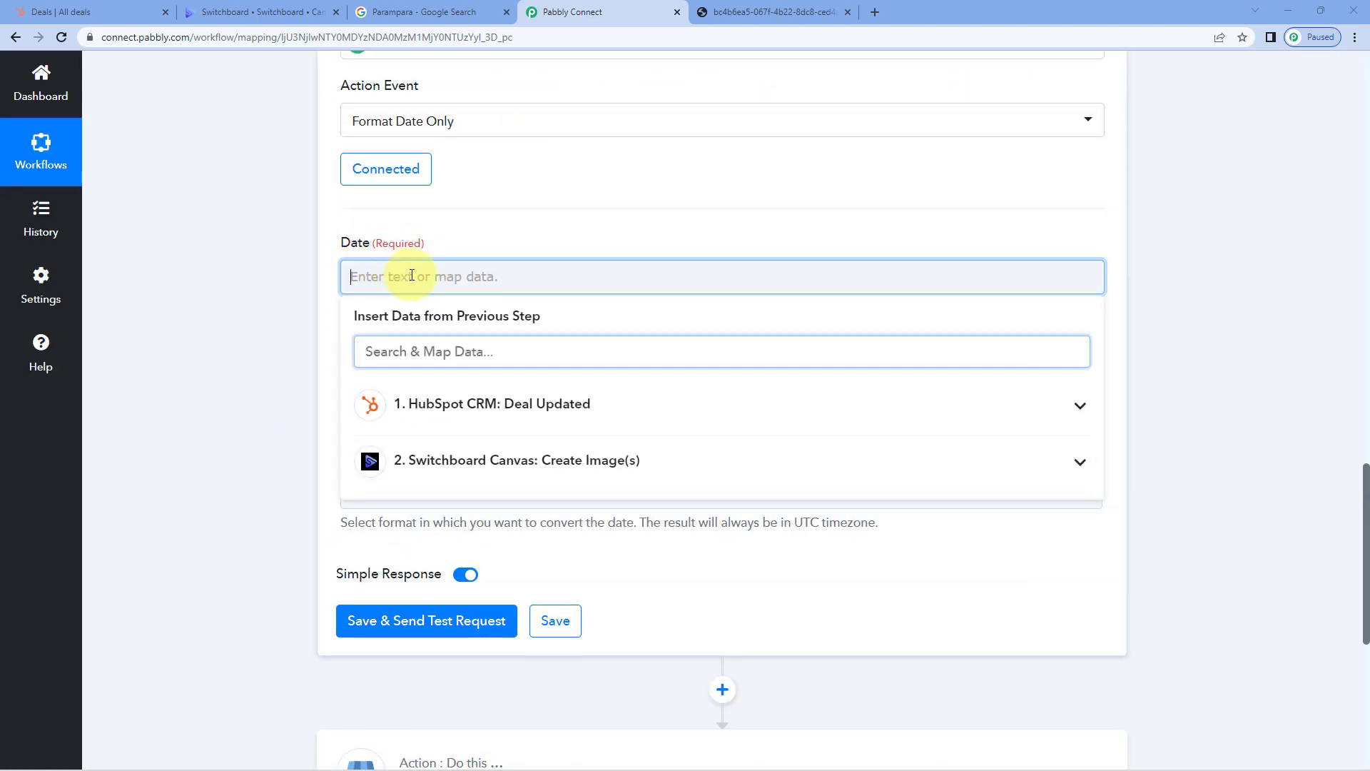
pyautogui.click(467, 407)
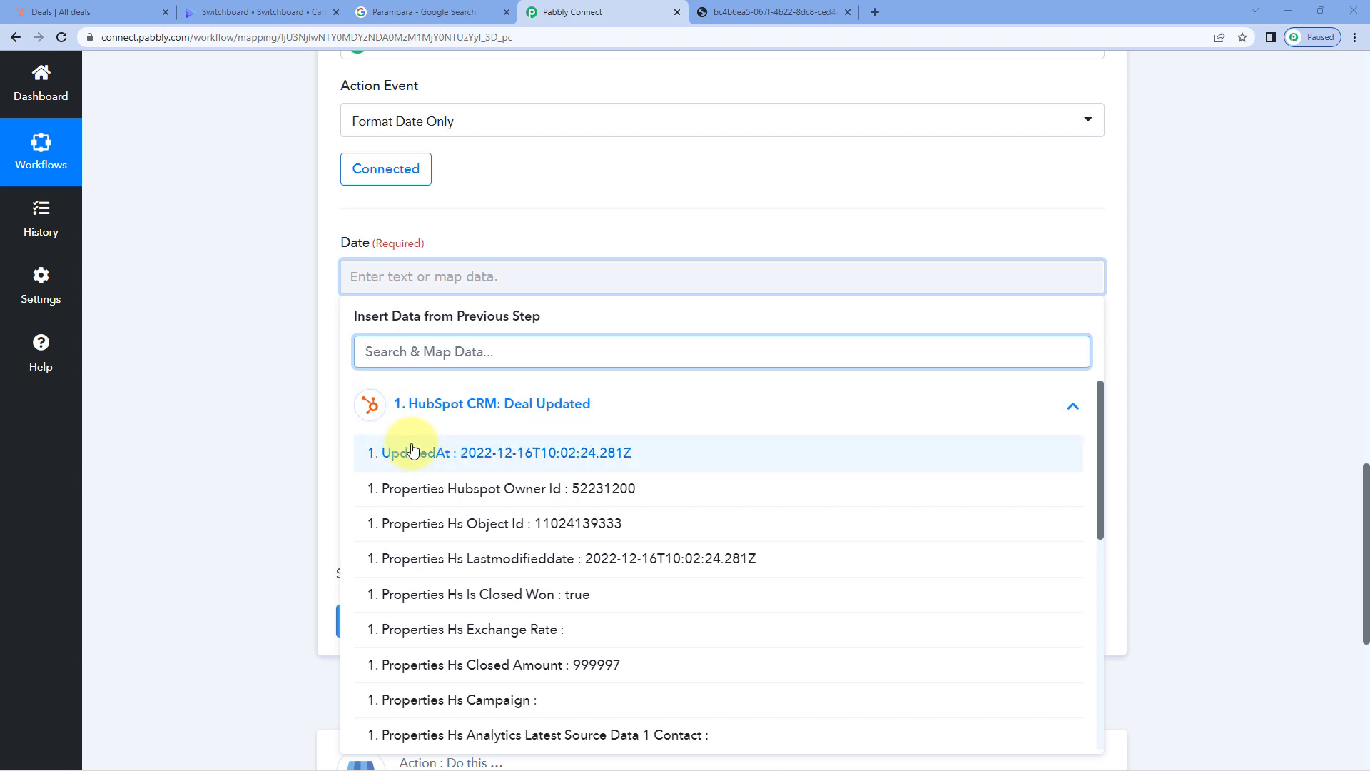
pyautogui.click(426, 457)
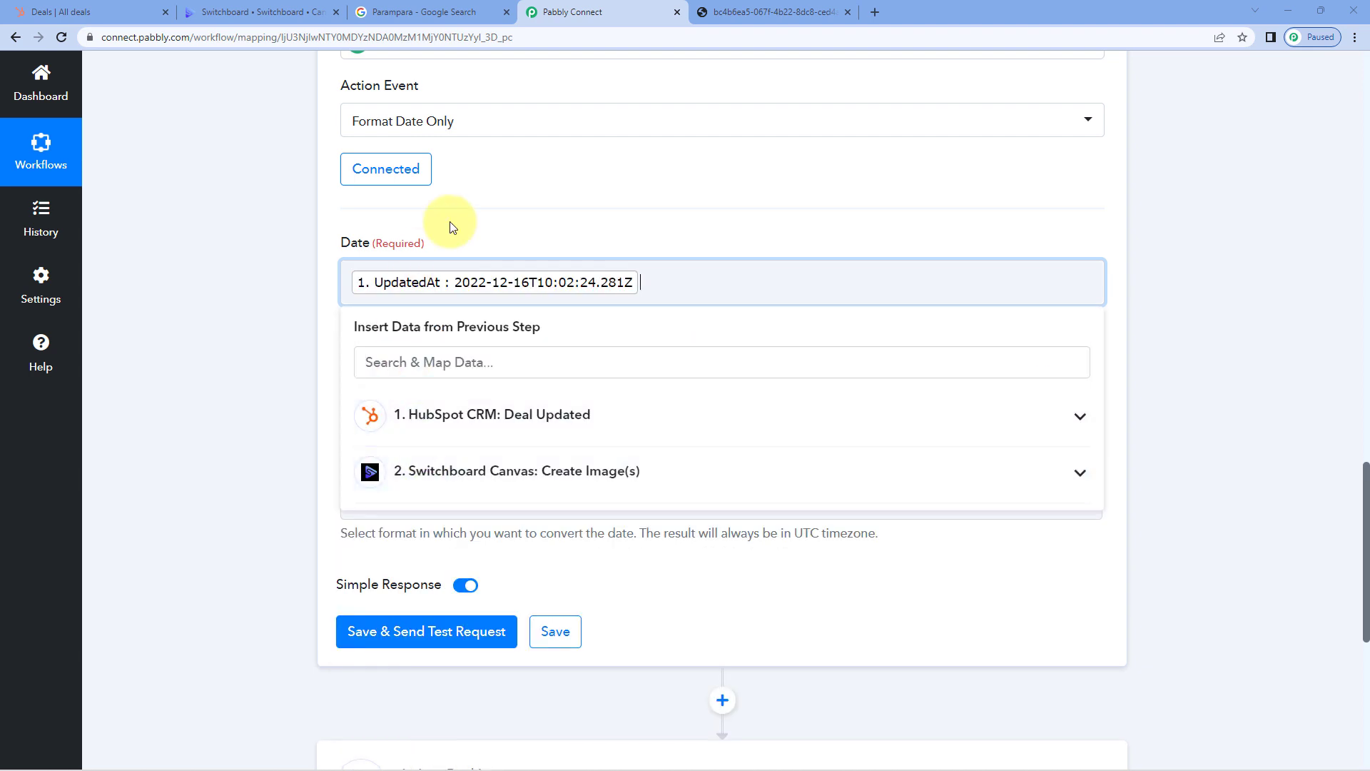
pyautogui.click(462, 225)
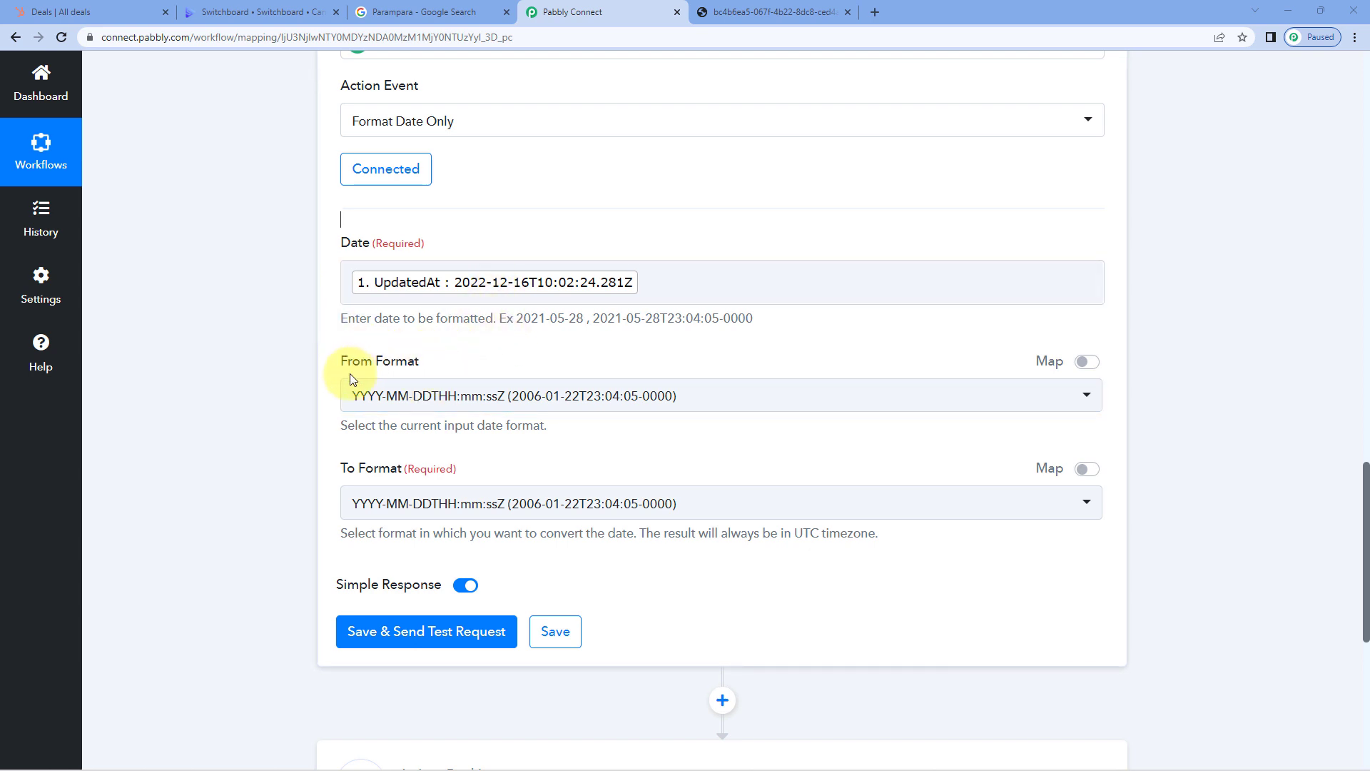
# - Set the formatter's From Format to YYYY-MM-DDTHH:mm:ssZ (2006-01-22T23:04:05-0000)
pyautogui.click(587, 400)
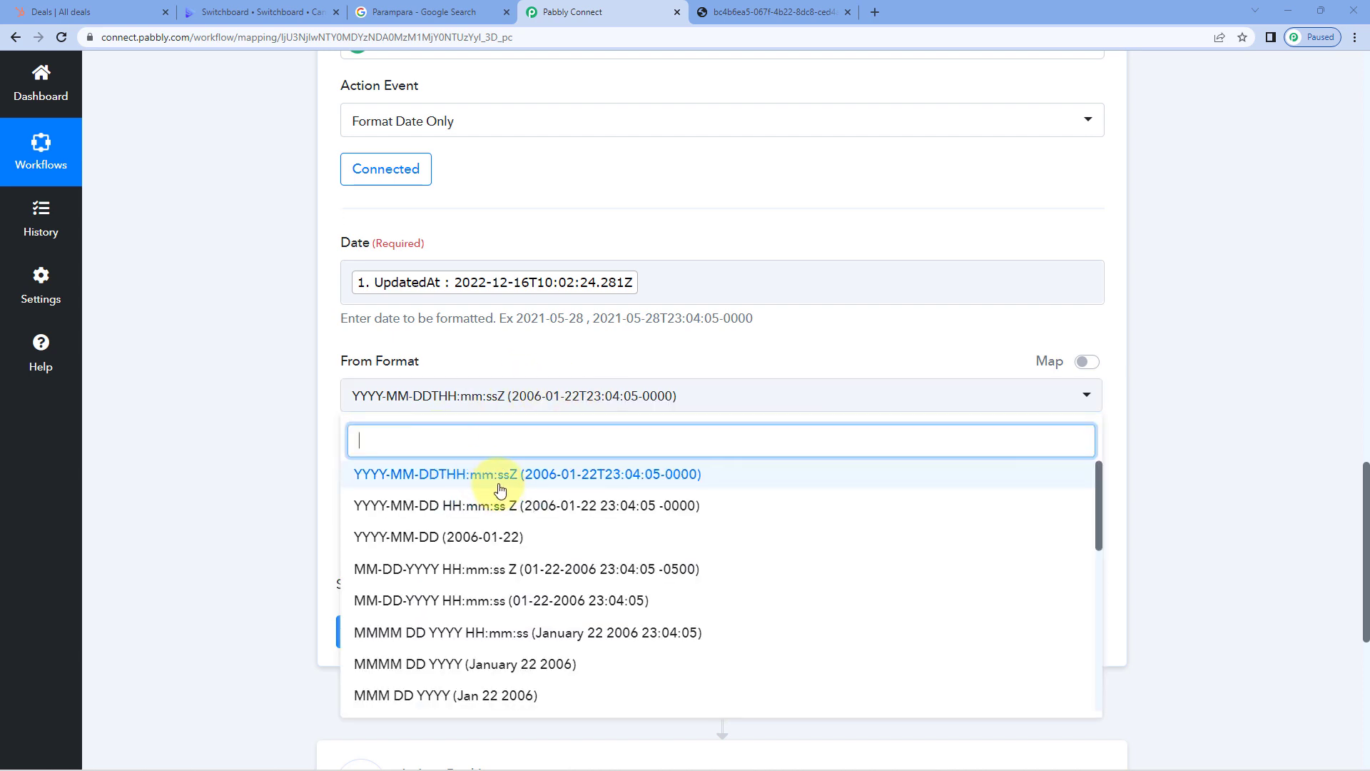
pyautogui.scroll(-2, 500, 489)
pyautogui.scroll(2, 499, 487)
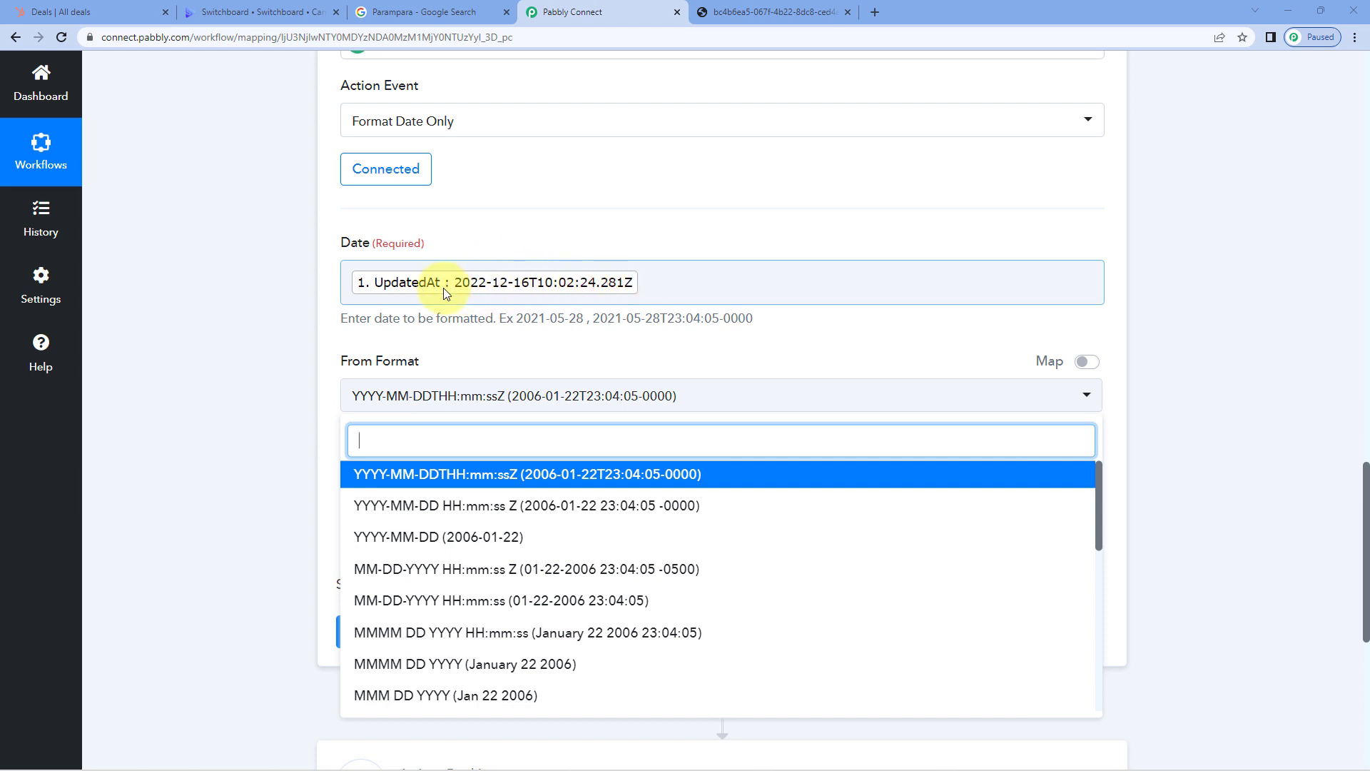
pyautogui.click(535, 474)
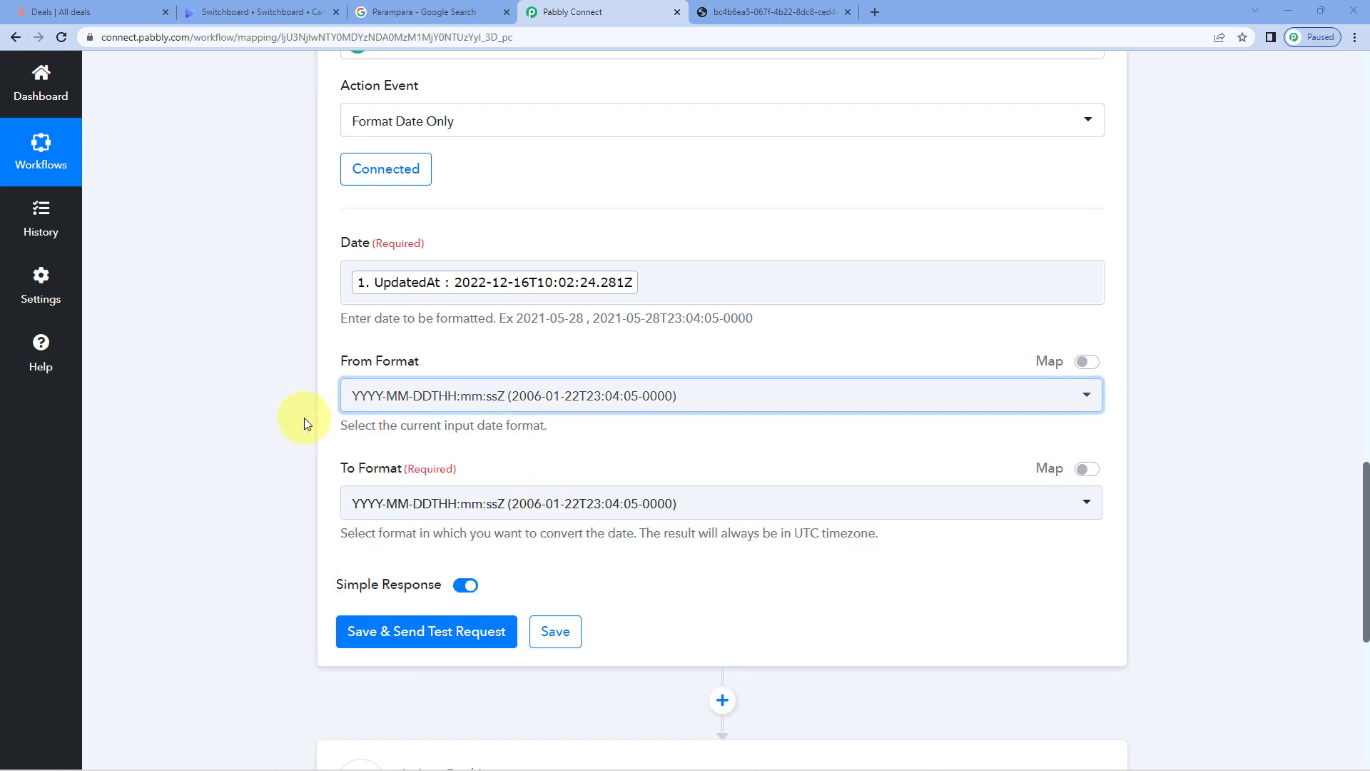
# - Set the formatter's To Format to DD/MM/YYYY (22/01/2006), then save and send a test request
pyautogui.scroll(-1, 301, 423)
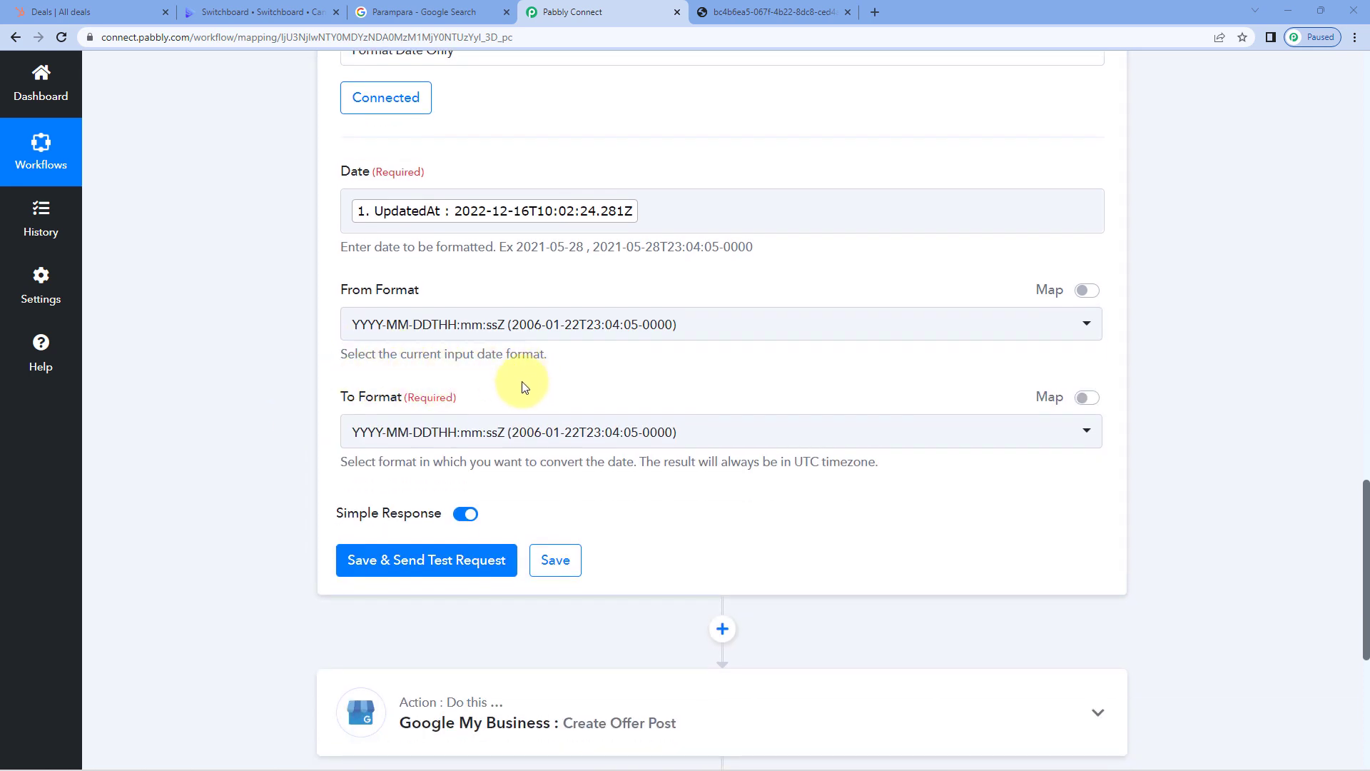
pyautogui.click(496, 441)
pyautogui.scroll(-3, 290, 359)
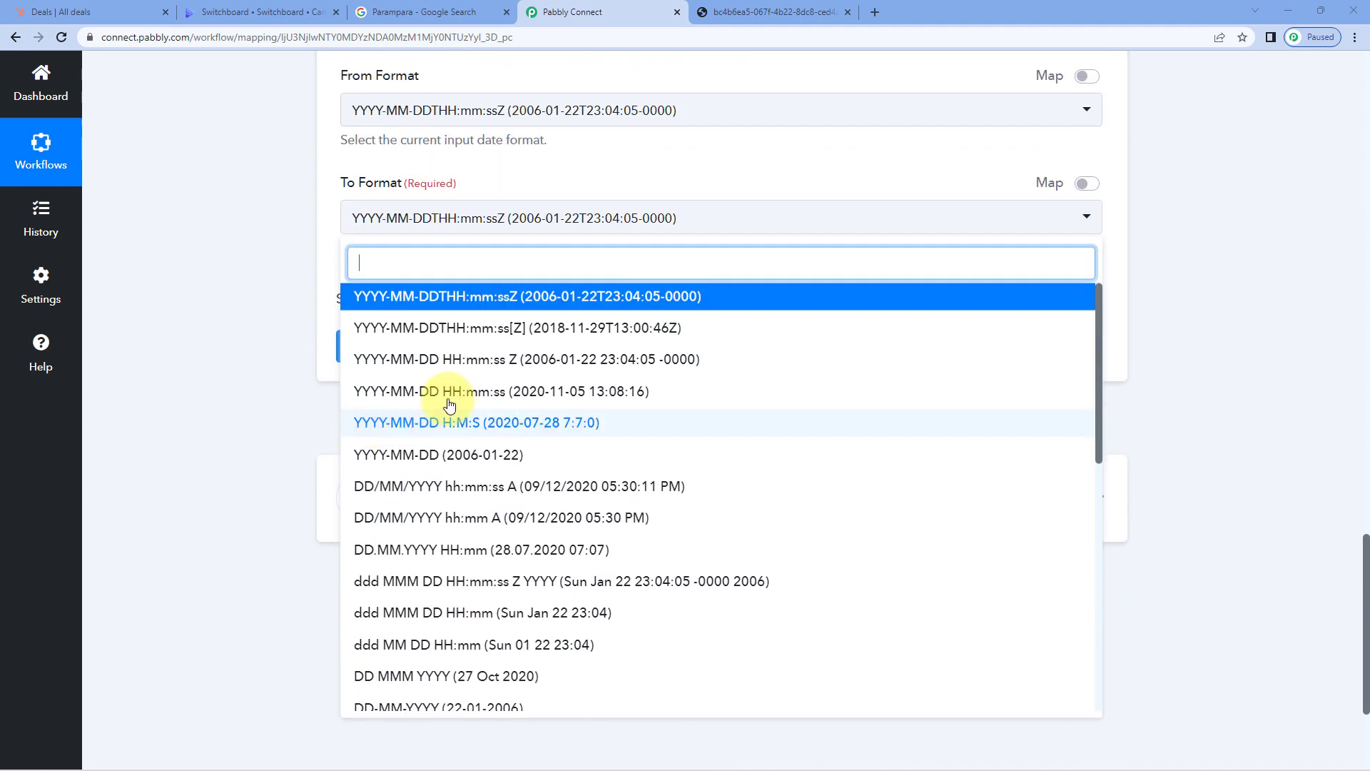
pyautogui.scroll(-2, 450, 405)
pyautogui.scroll(-2, 450, 405)
pyautogui.scroll(2, 450, 404)
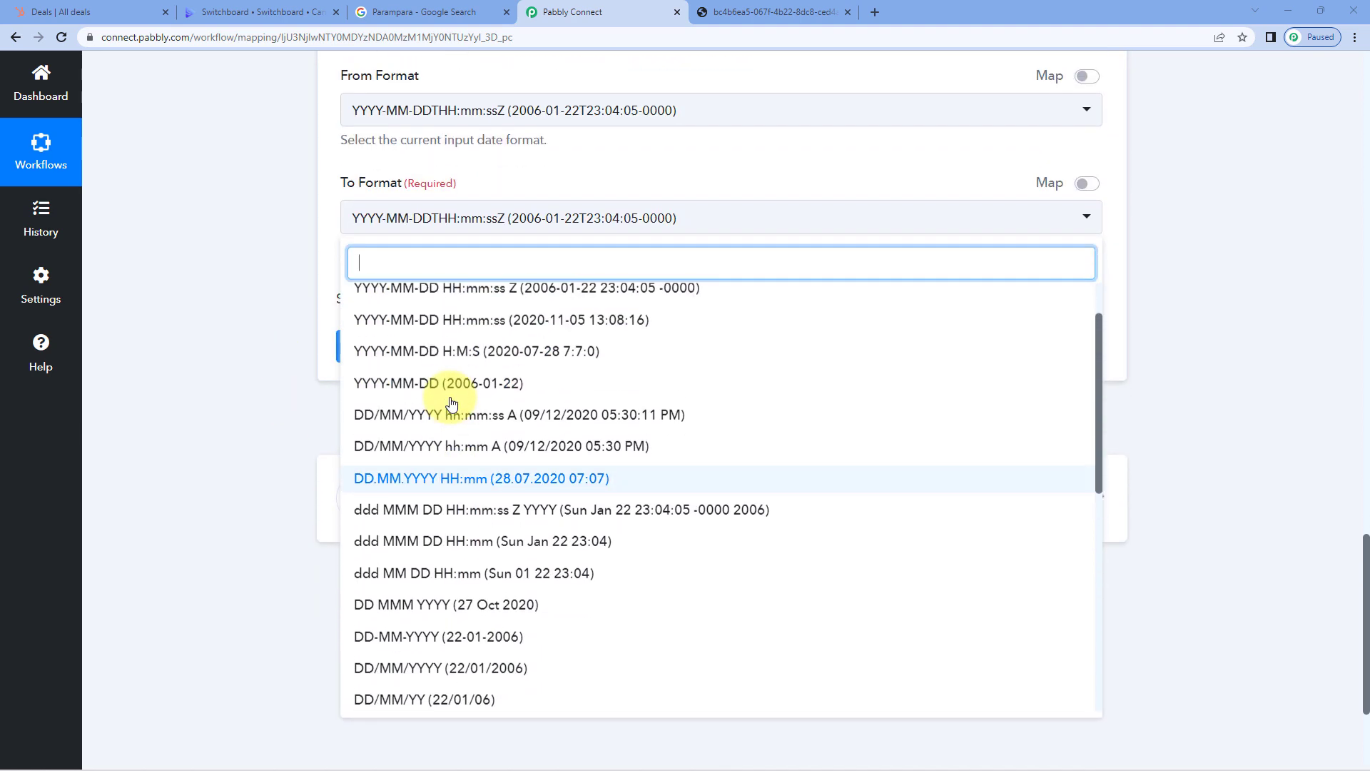
pyautogui.scroll(-1, 451, 403)
pyautogui.scroll(-3, 450, 400)
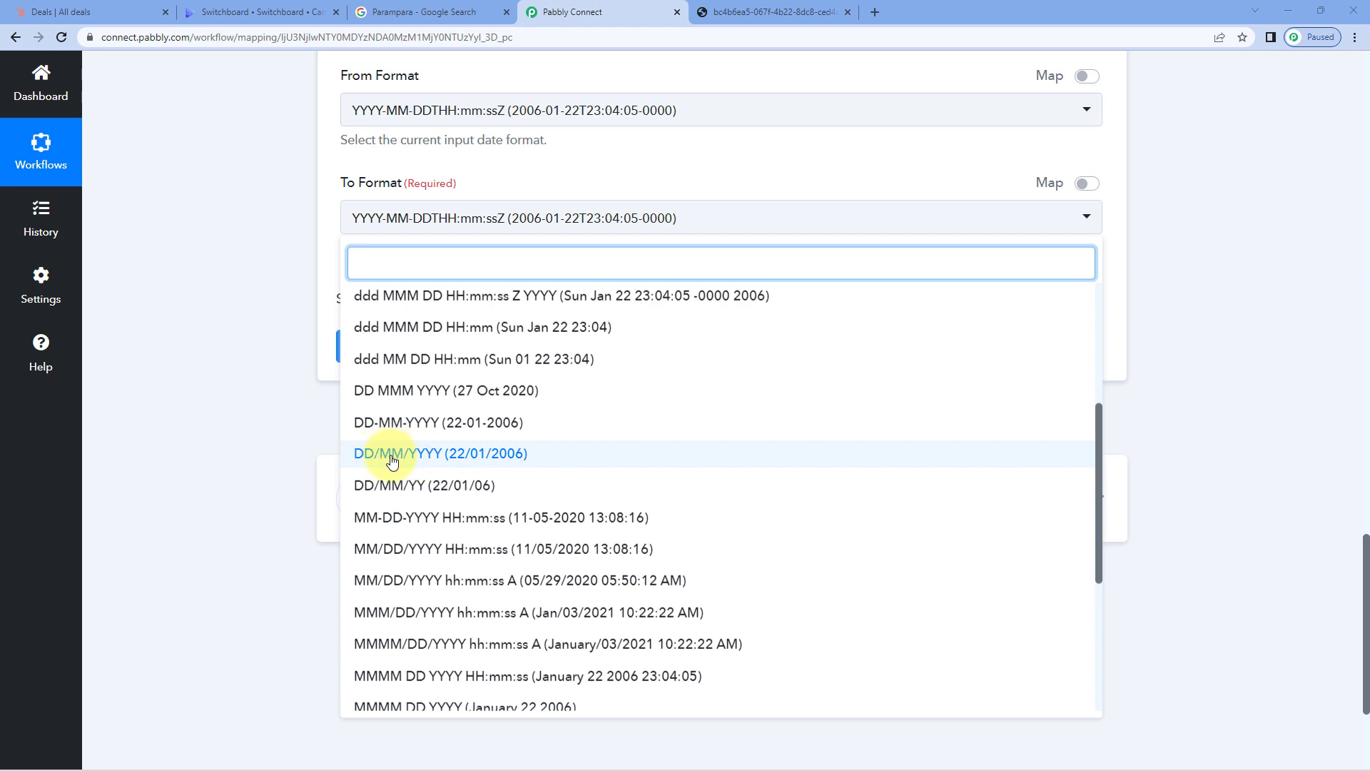
pyautogui.click(392, 457)
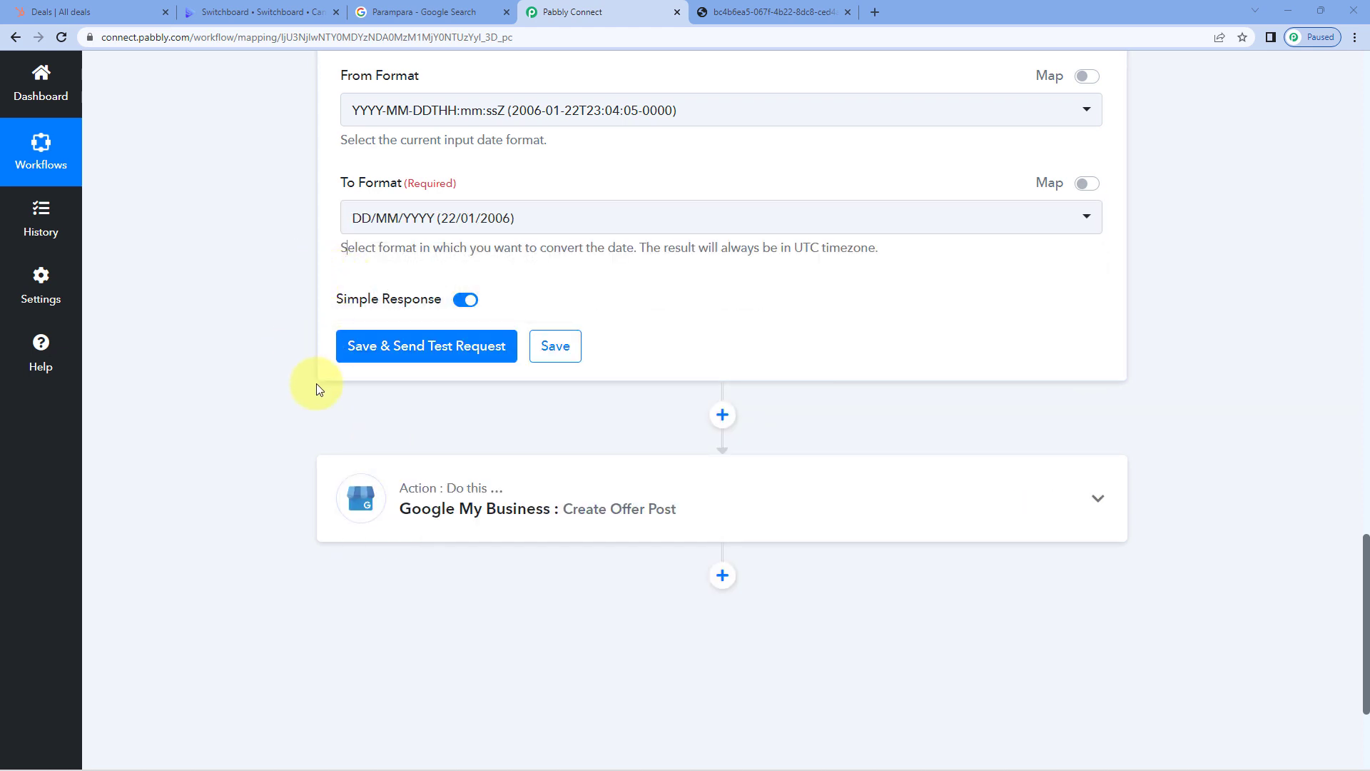
pyautogui.click(452, 345)
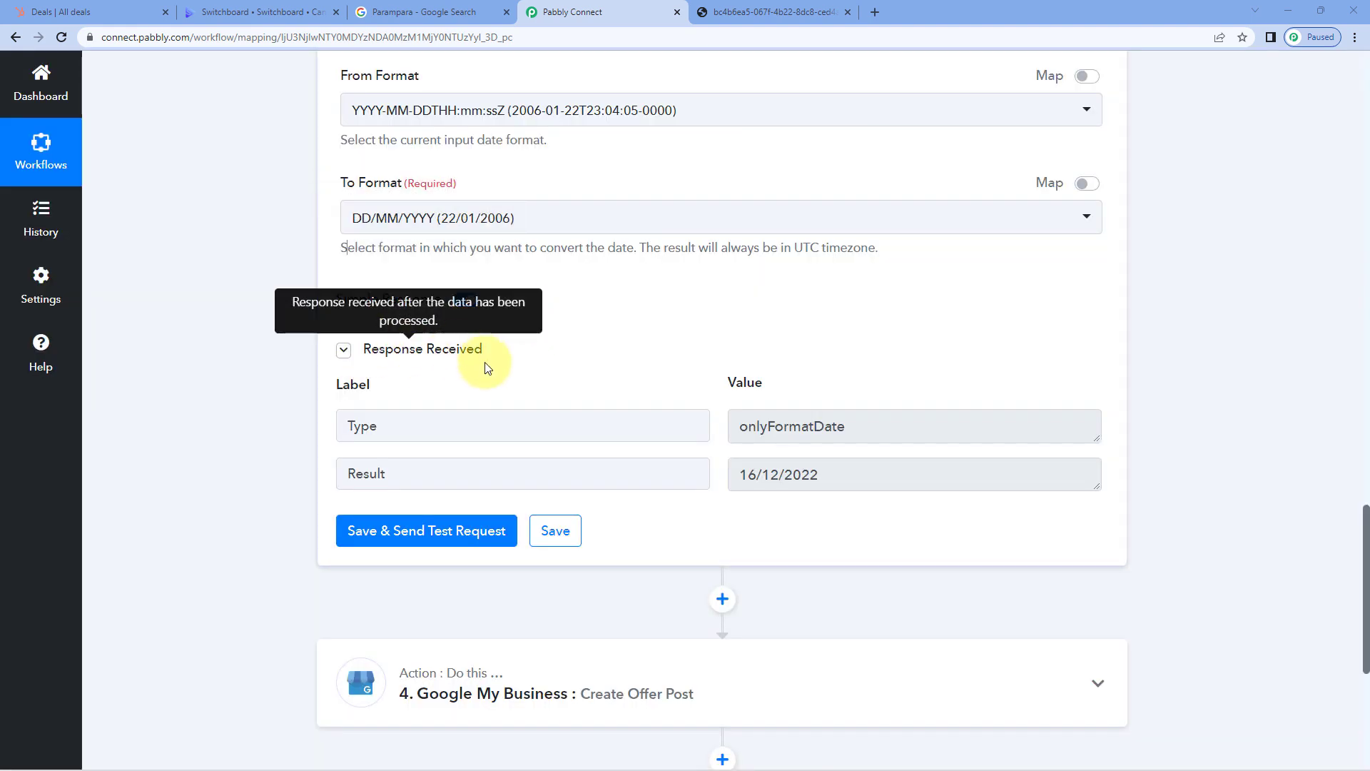
# - Compare the formatter's date result with the separate event start day, month and year fields of the Google My Business offer post
pyautogui.moveTo(739, 471); pyautogui.dragTo(828, 480)
pyautogui.click(738, 478)
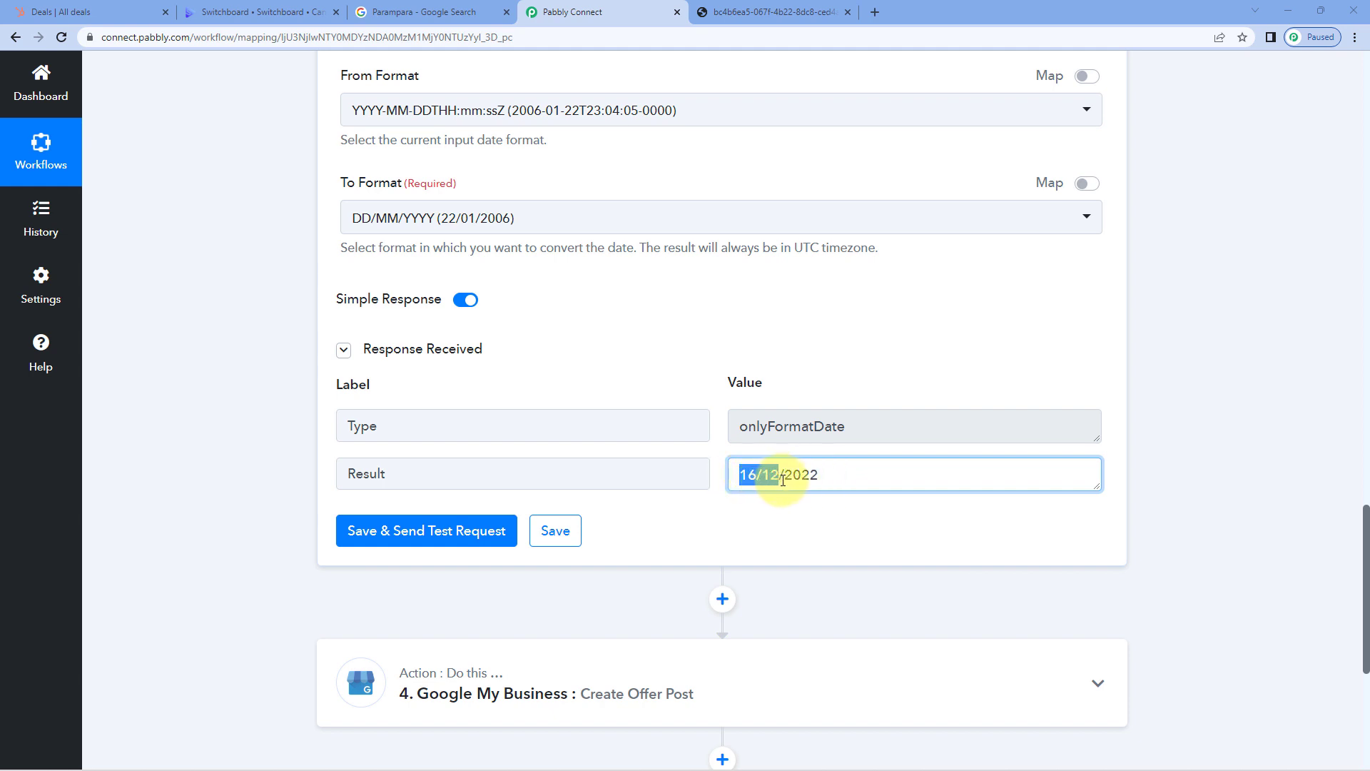
pyautogui.doubleClick(829, 476)
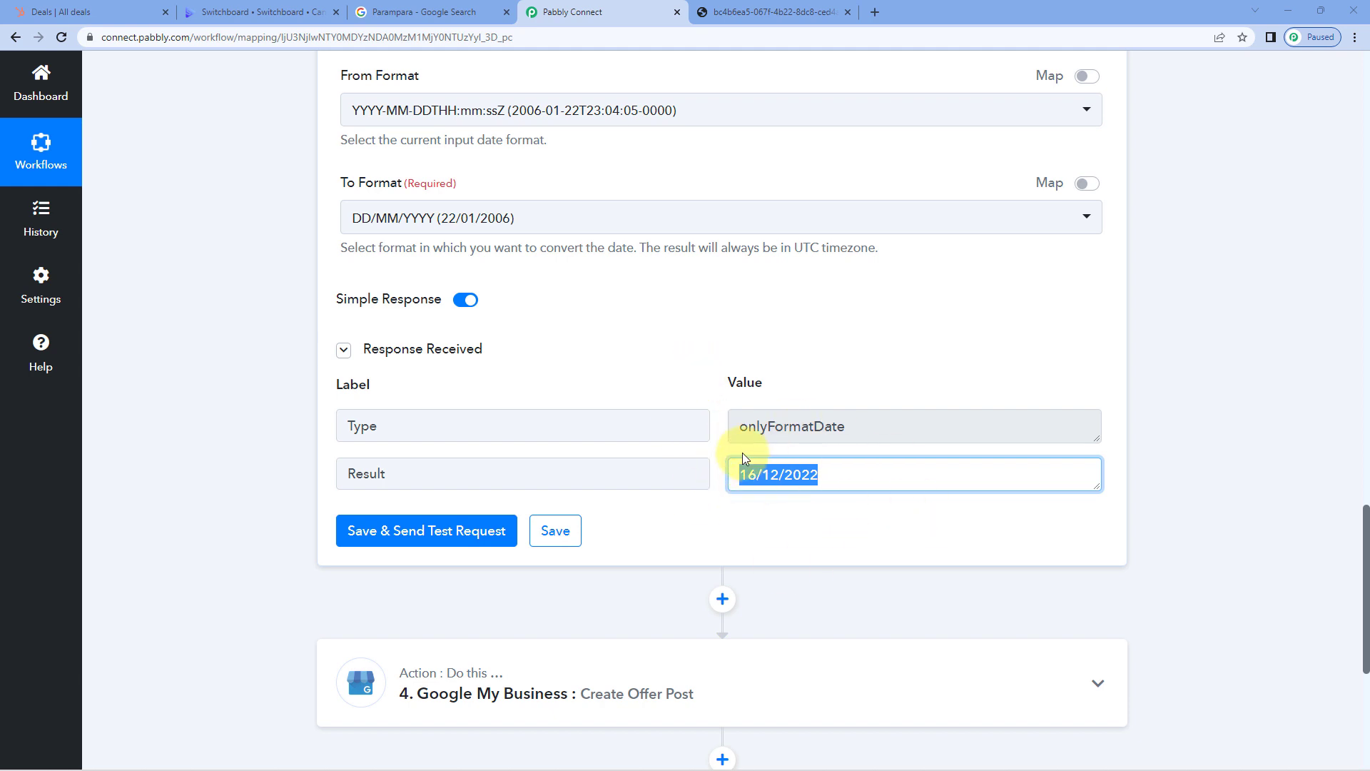
pyautogui.click(721, 469)
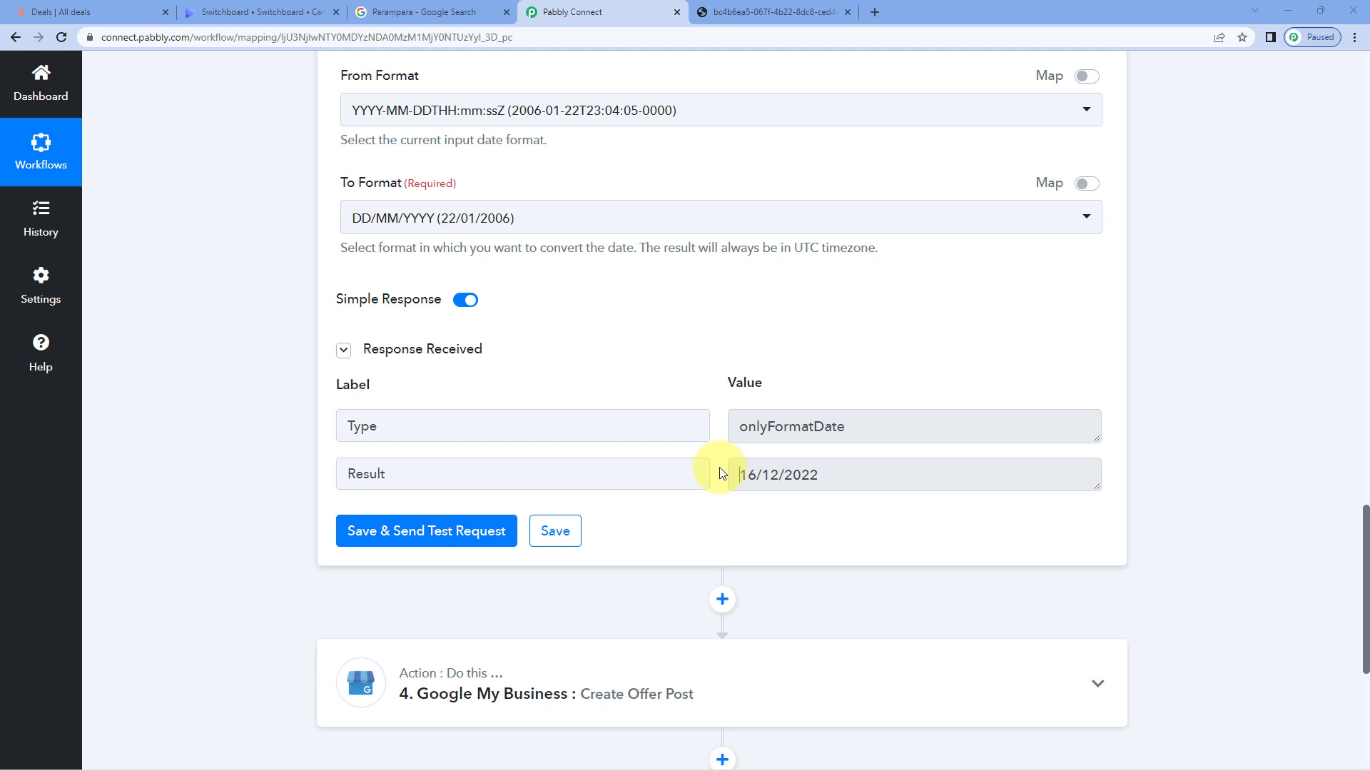
pyautogui.scroll(-2, 719, 471)
pyautogui.click(643, 549)
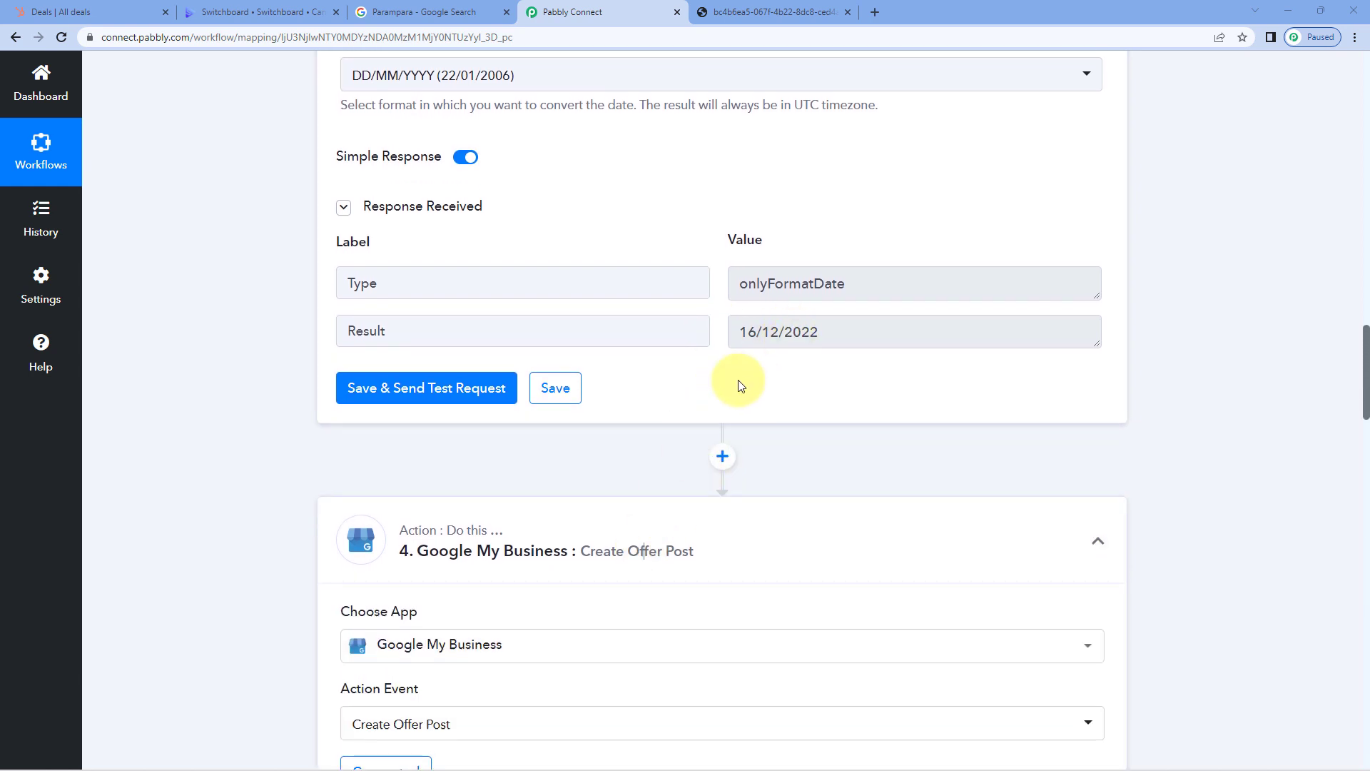
pyautogui.scroll(-12, 260, 447)
pyautogui.scroll(-5, 245, 439)
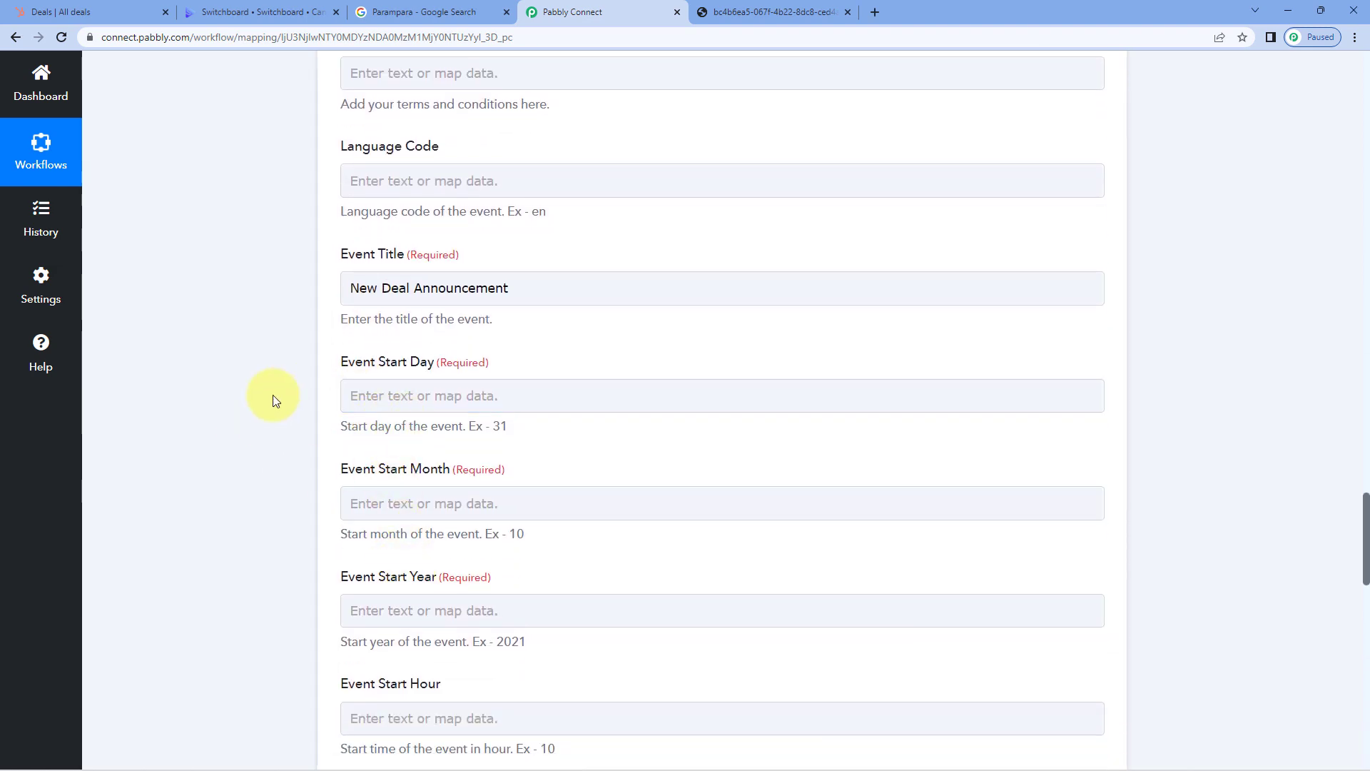
pyautogui.scroll(15, 284, 379)
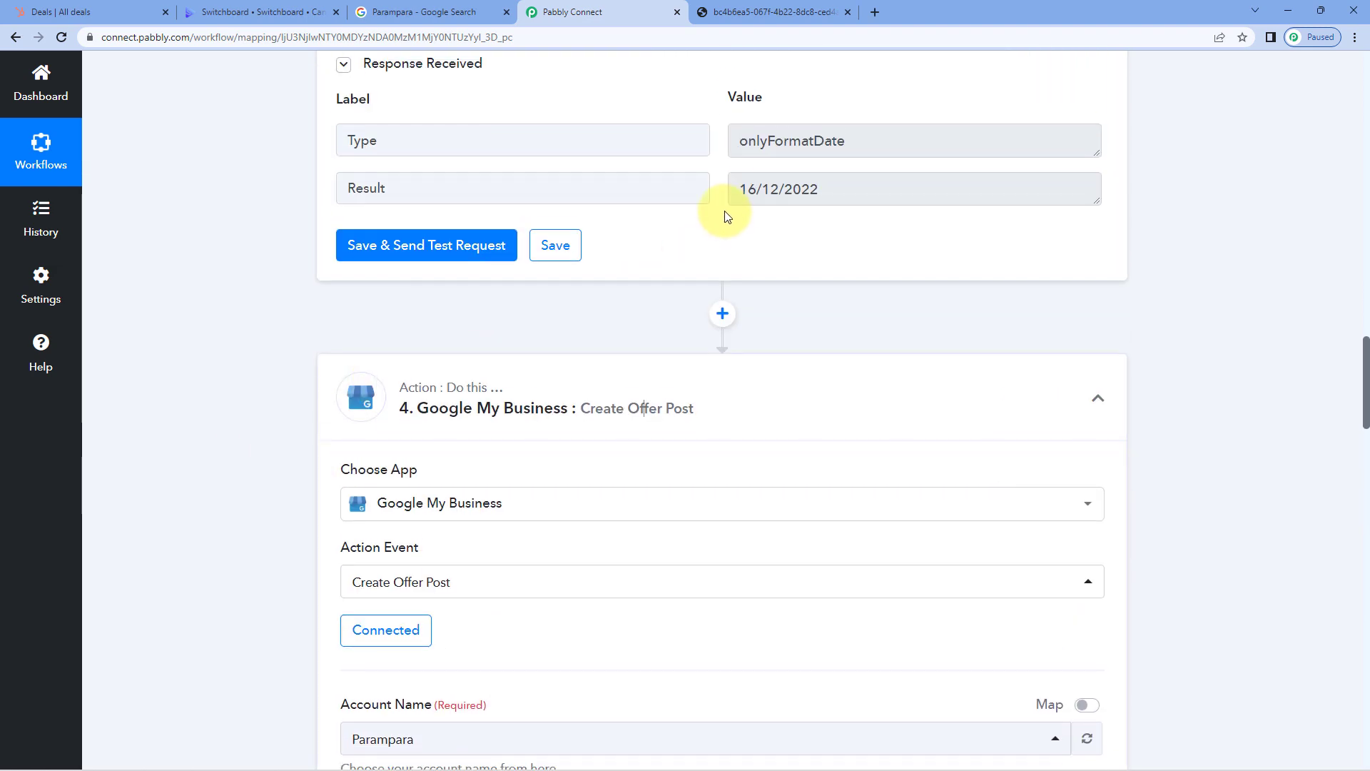
pyautogui.moveTo(742, 189); pyautogui.dragTo(790, 194)
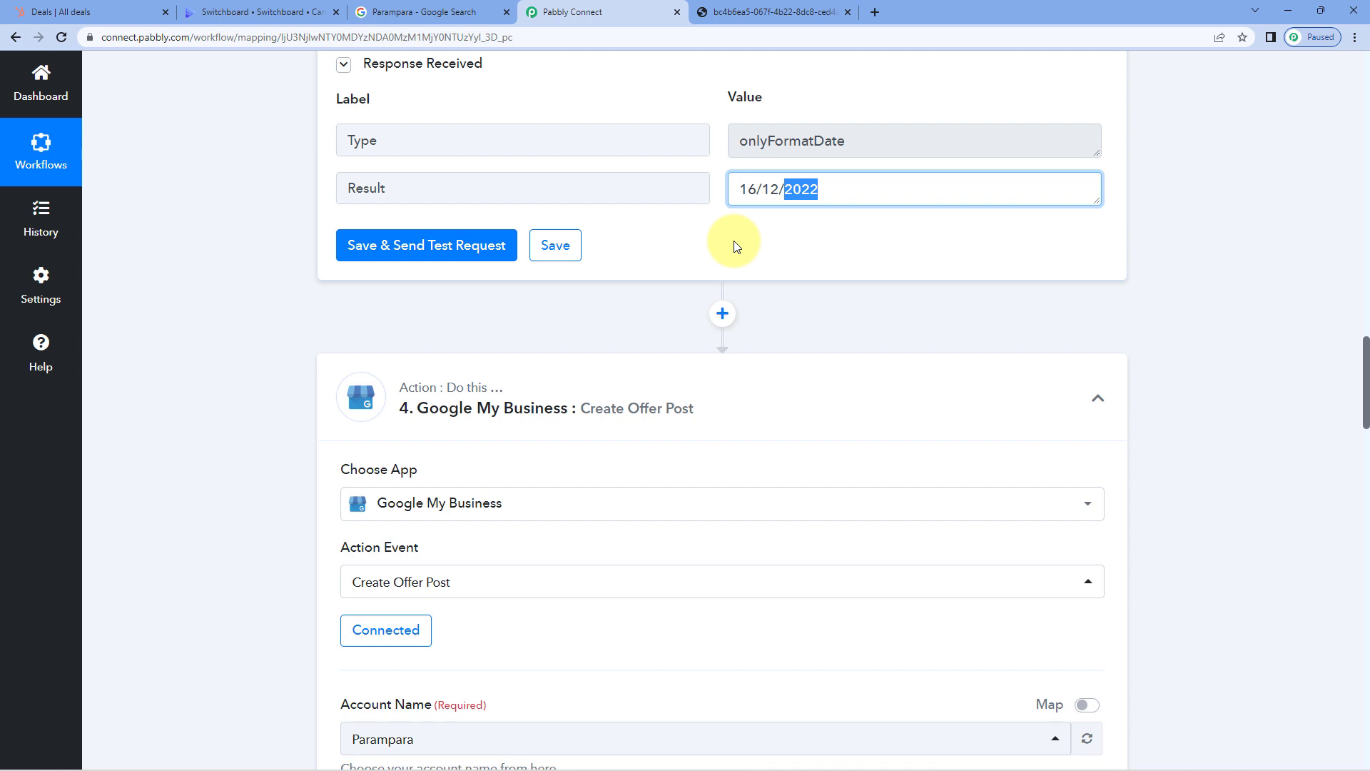
# - Insert a Text Formatter by Pabbly action between the Date/Time Formatter and Google My Business steps
pyautogui.click(722, 315)
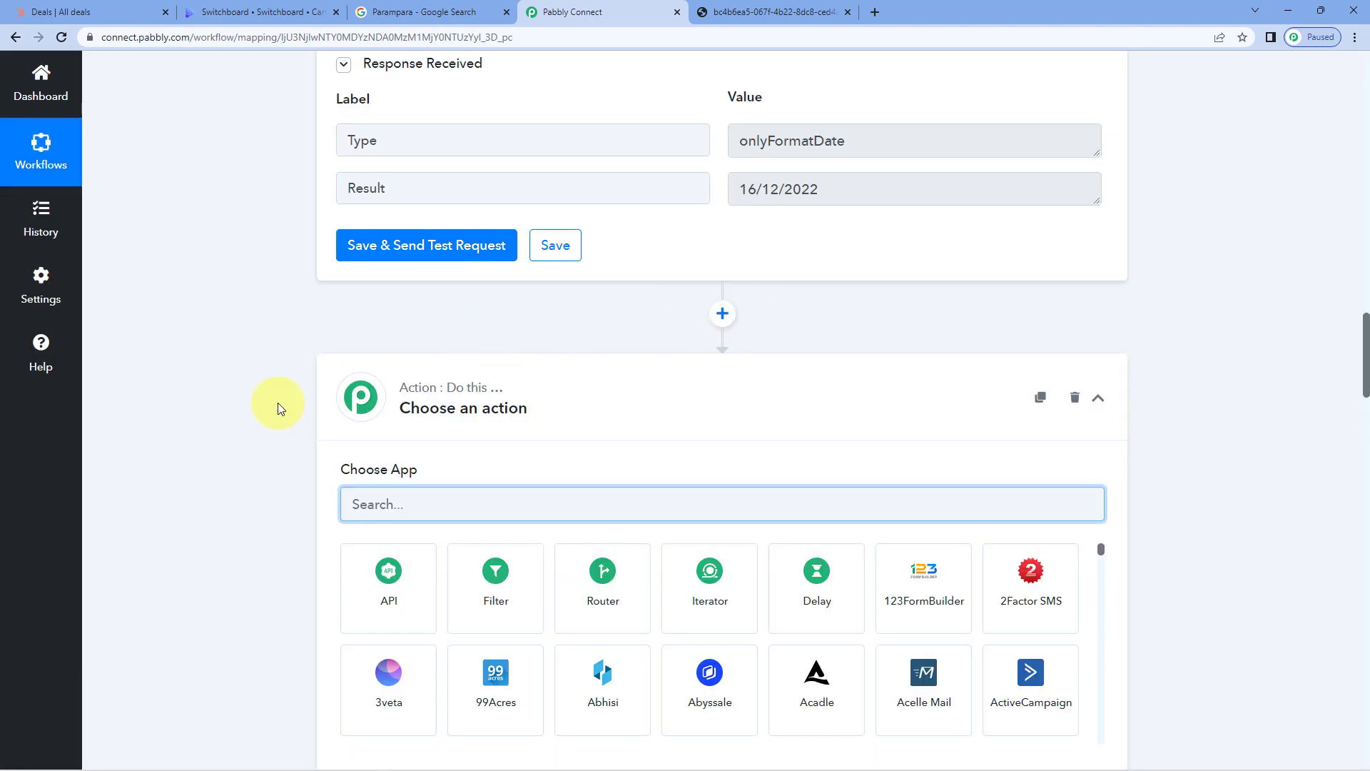
pyautogui.scroll(-2, 356, 406)
pyautogui.write('Text')
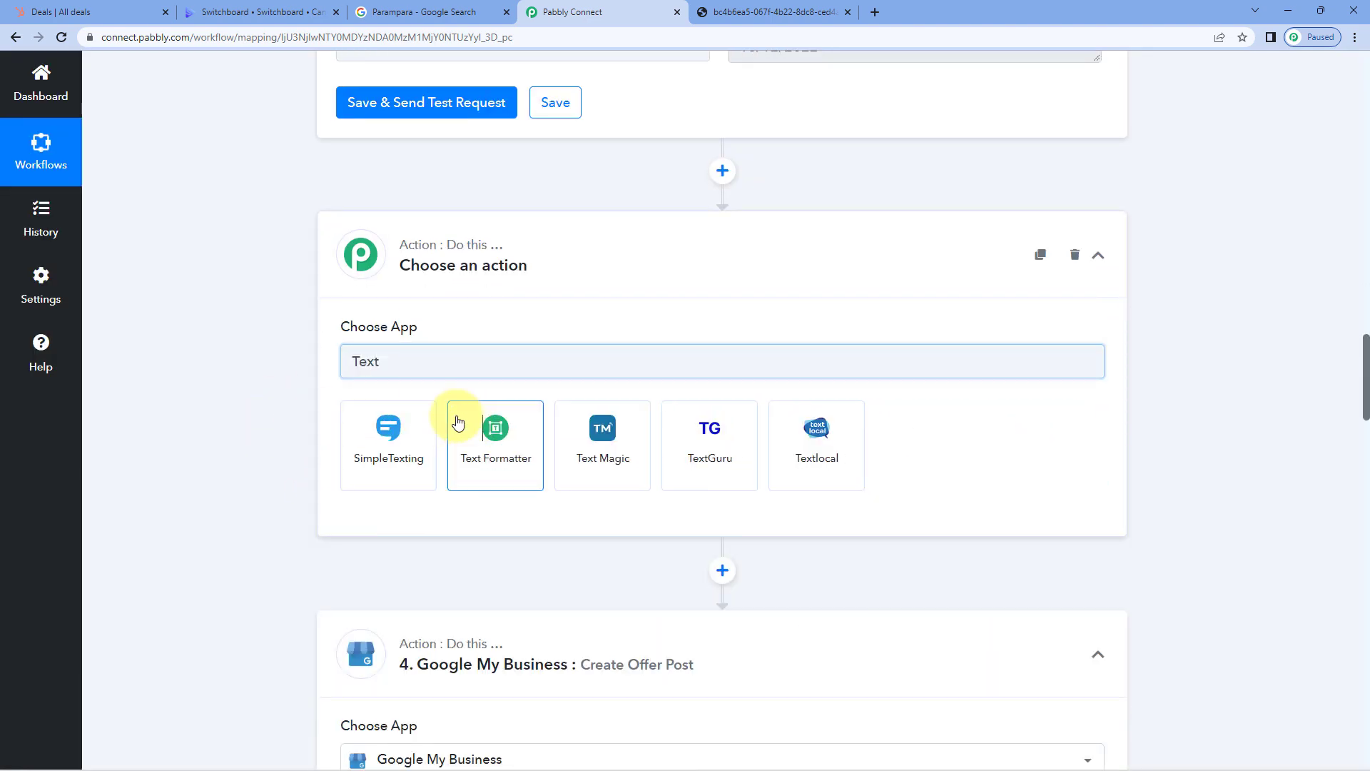
pyautogui.click(458, 423)
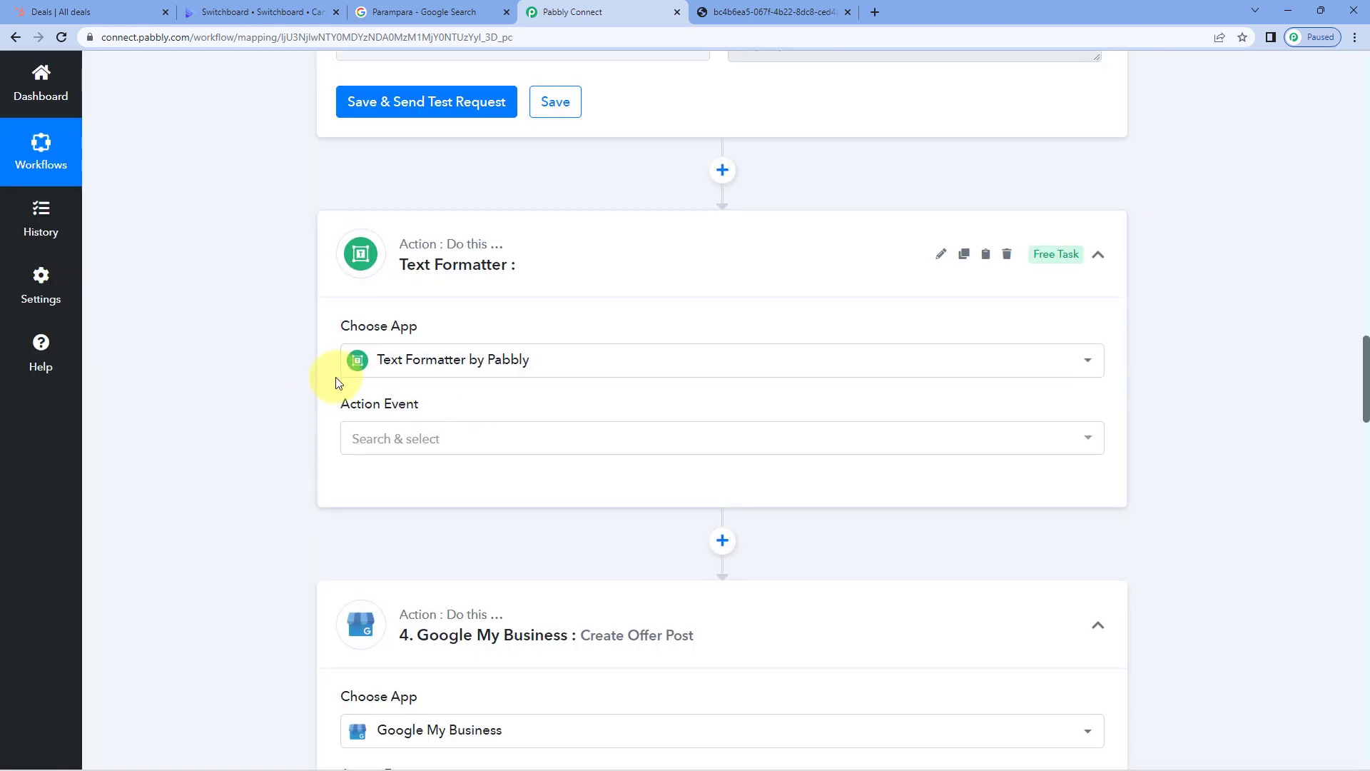
# - Choose Split Text as the Text Formatter's action event and connect it
pyautogui.scroll(-1, 400, 367)
pyautogui.click(468, 370)
pyautogui.scroll(-2, 356, 364)
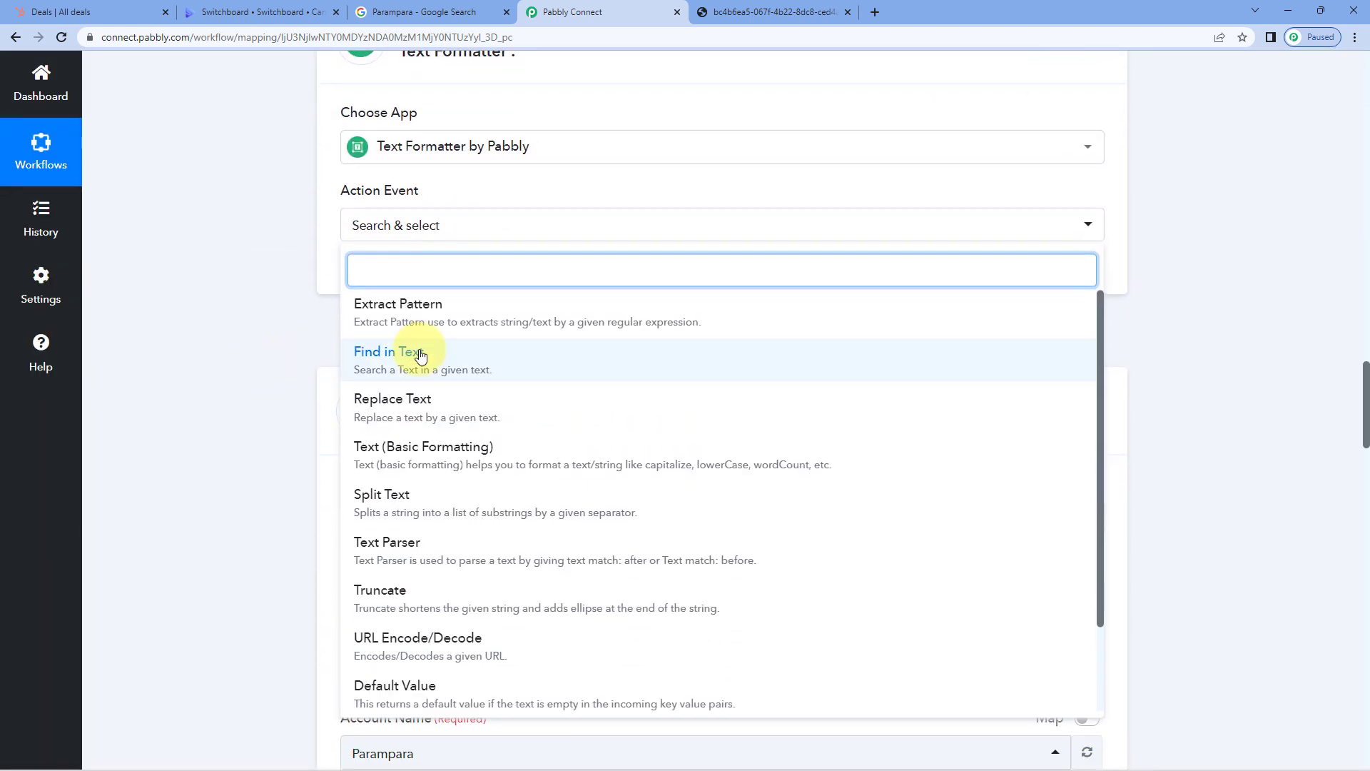
pyautogui.scroll(-2, 440, 382)
pyautogui.click(414, 434)
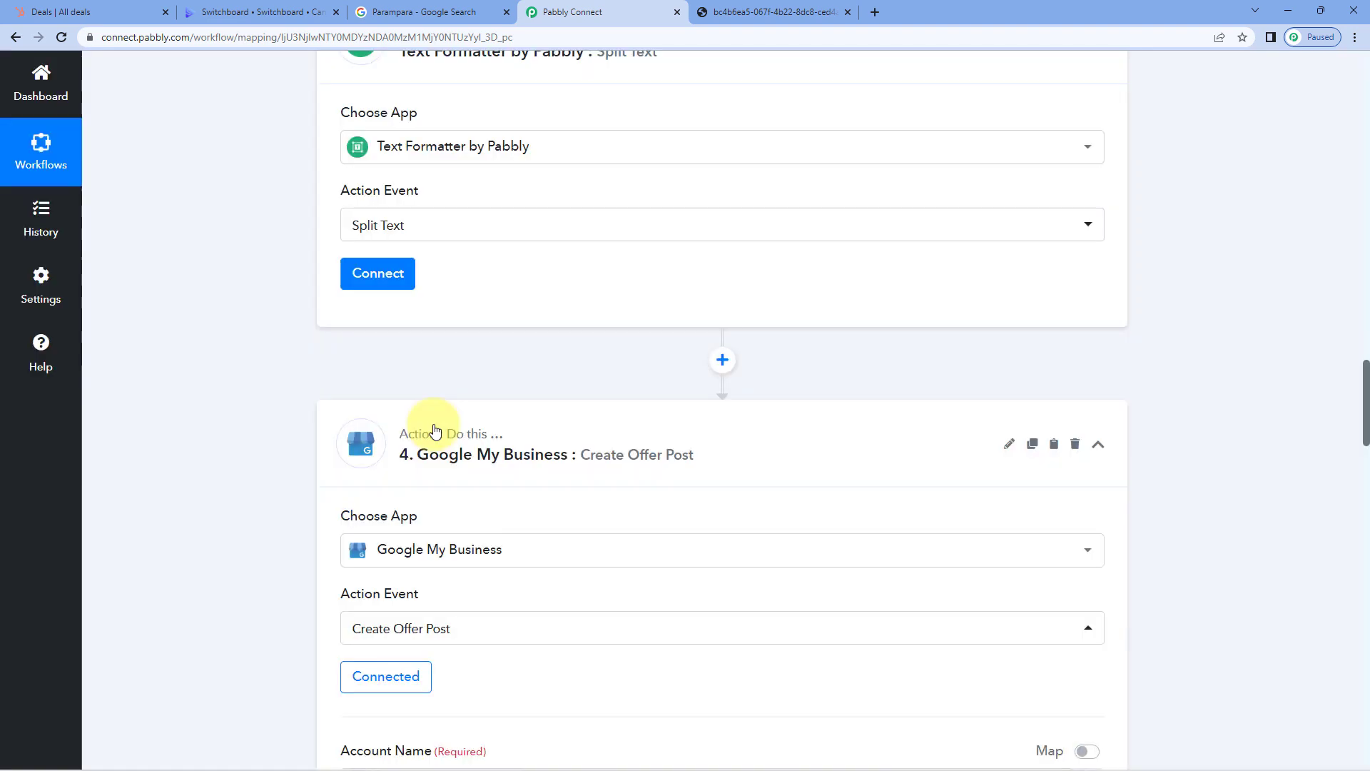
pyautogui.click(409, 286)
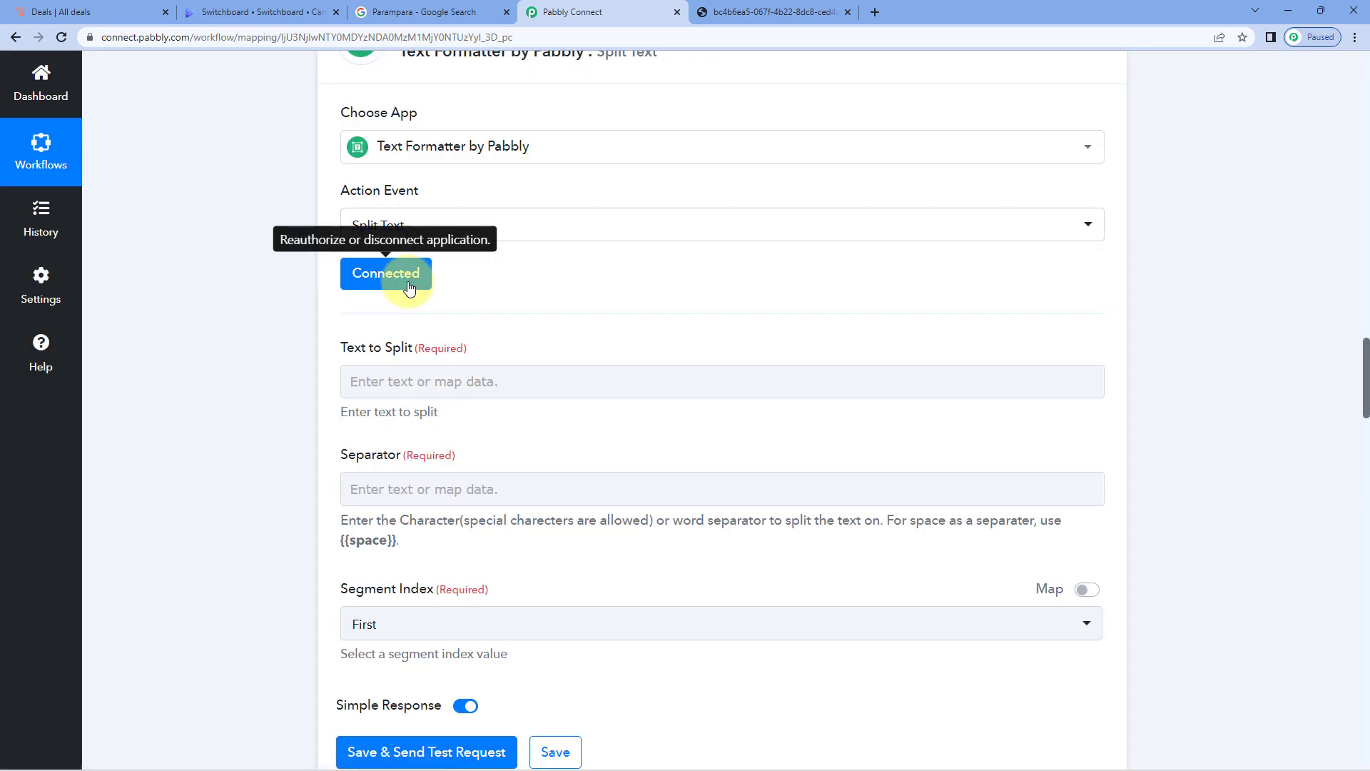
# - Map the Text to Split field to Result from the Date/Time Formatter step
pyautogui.scroll(-1, 310, 320)
pyautogui.scroll(1, 330, 302)
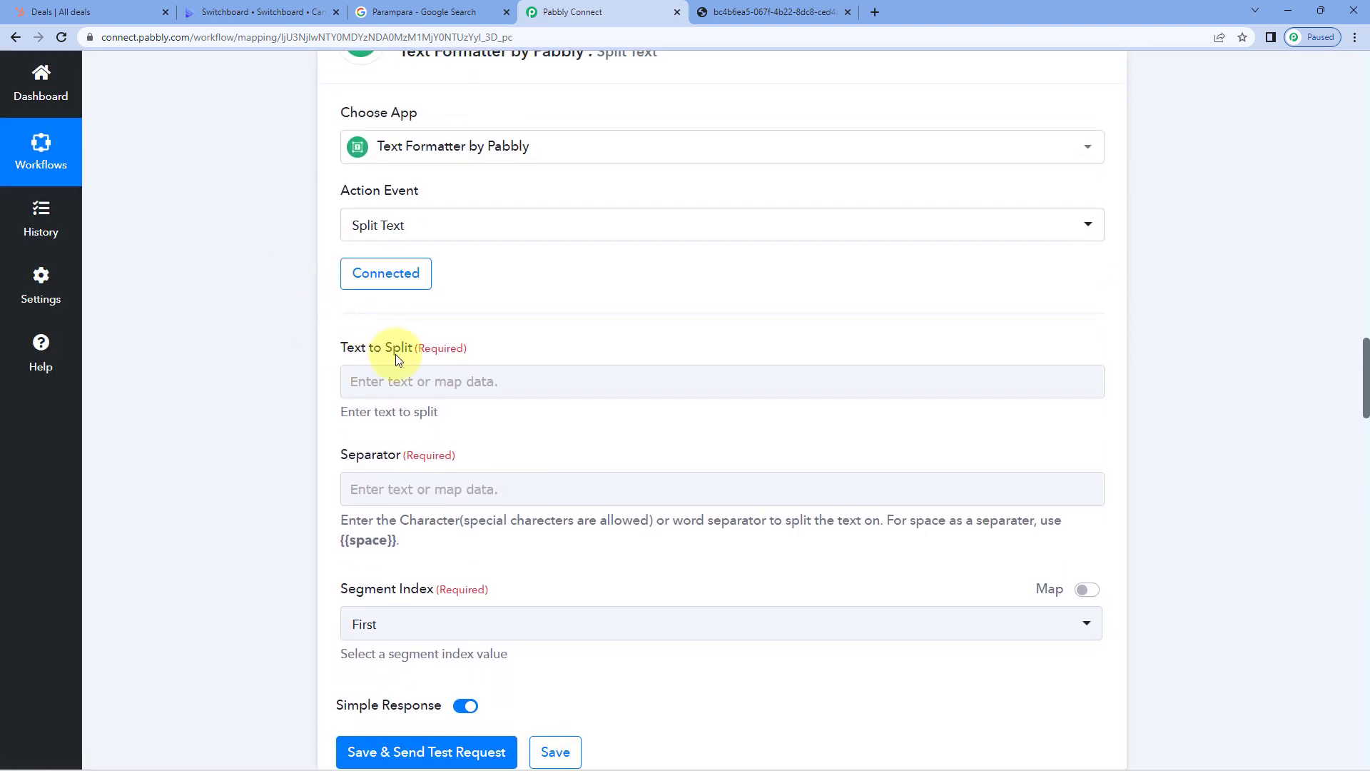
pyautogui.click(507, 379)
pyautogui.click(630, 335)
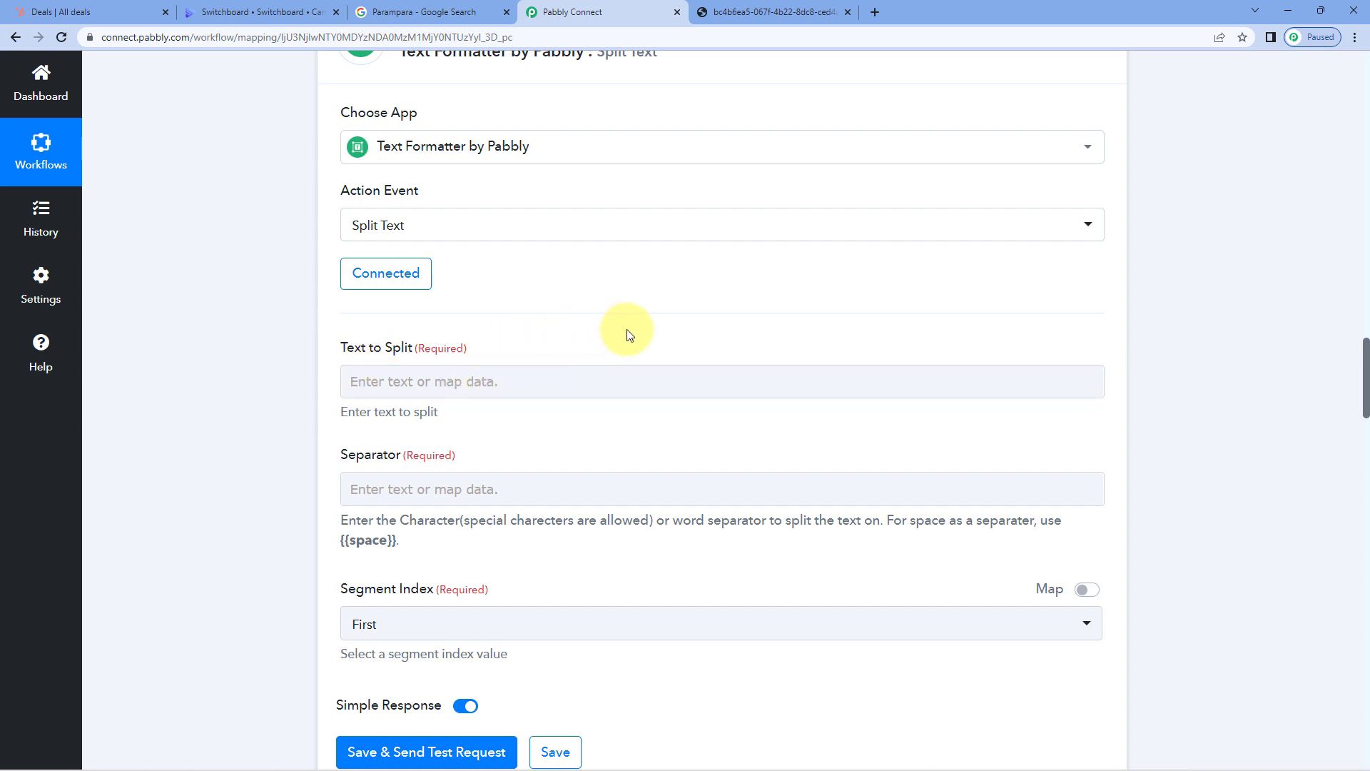
pyautogui.scroll(6, 630, 335)
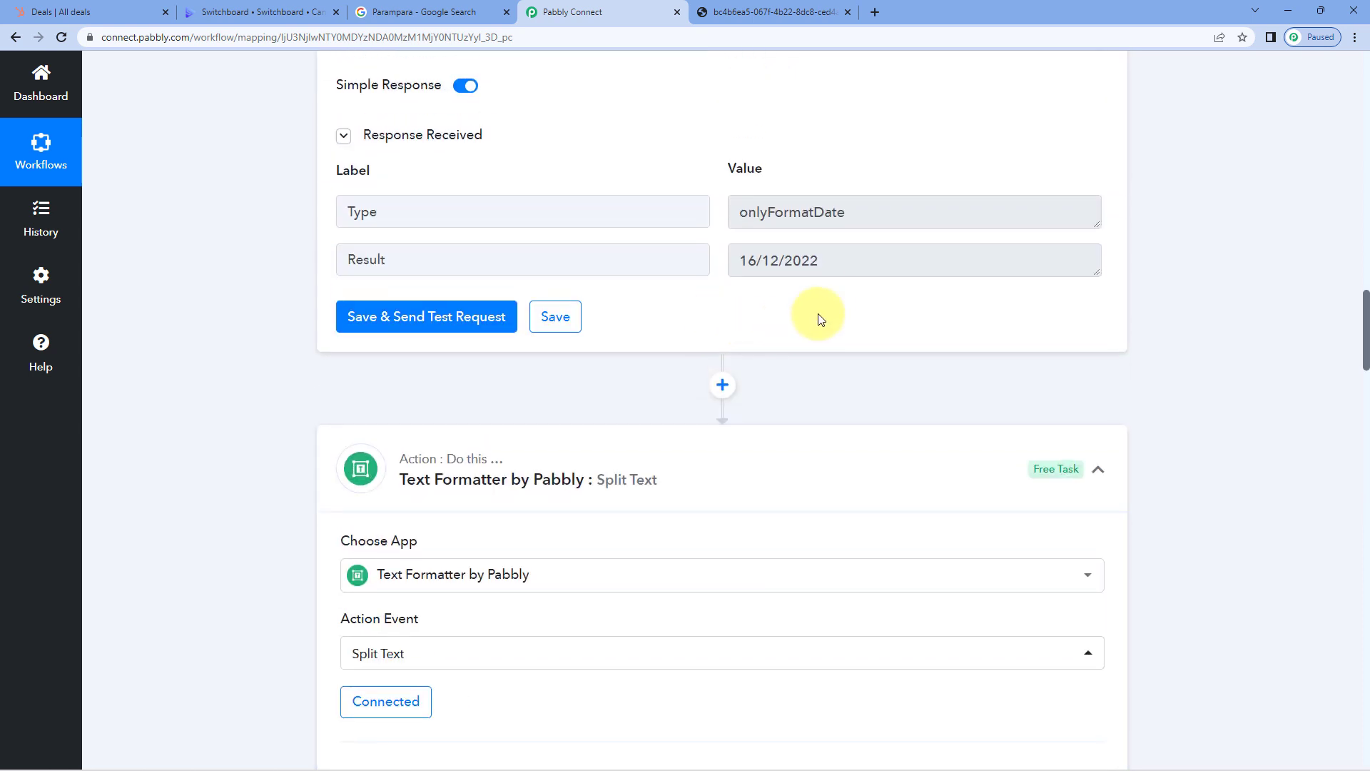
pyautogui.moveTo(848, 260); pyautogui.dragTo(709, 260)
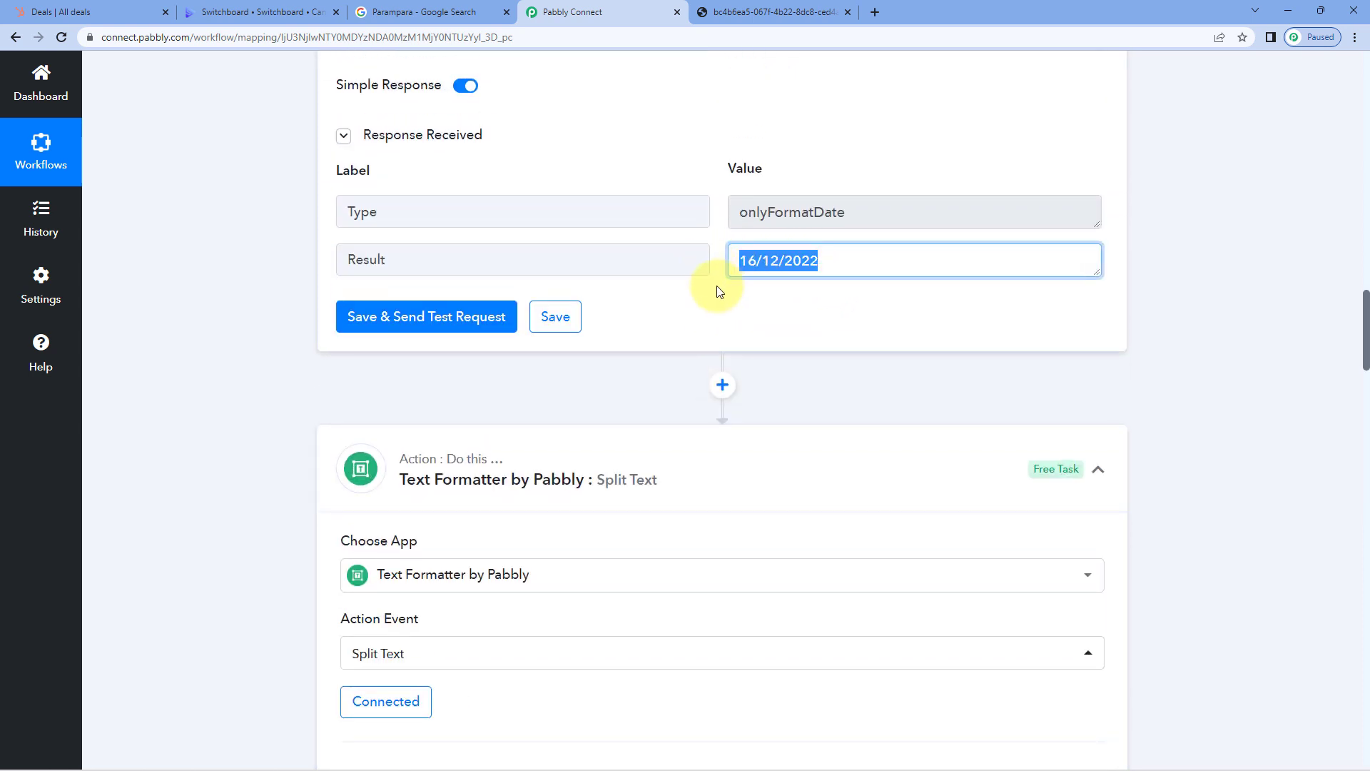
pyautogui.scroll(-5, 619, 337)
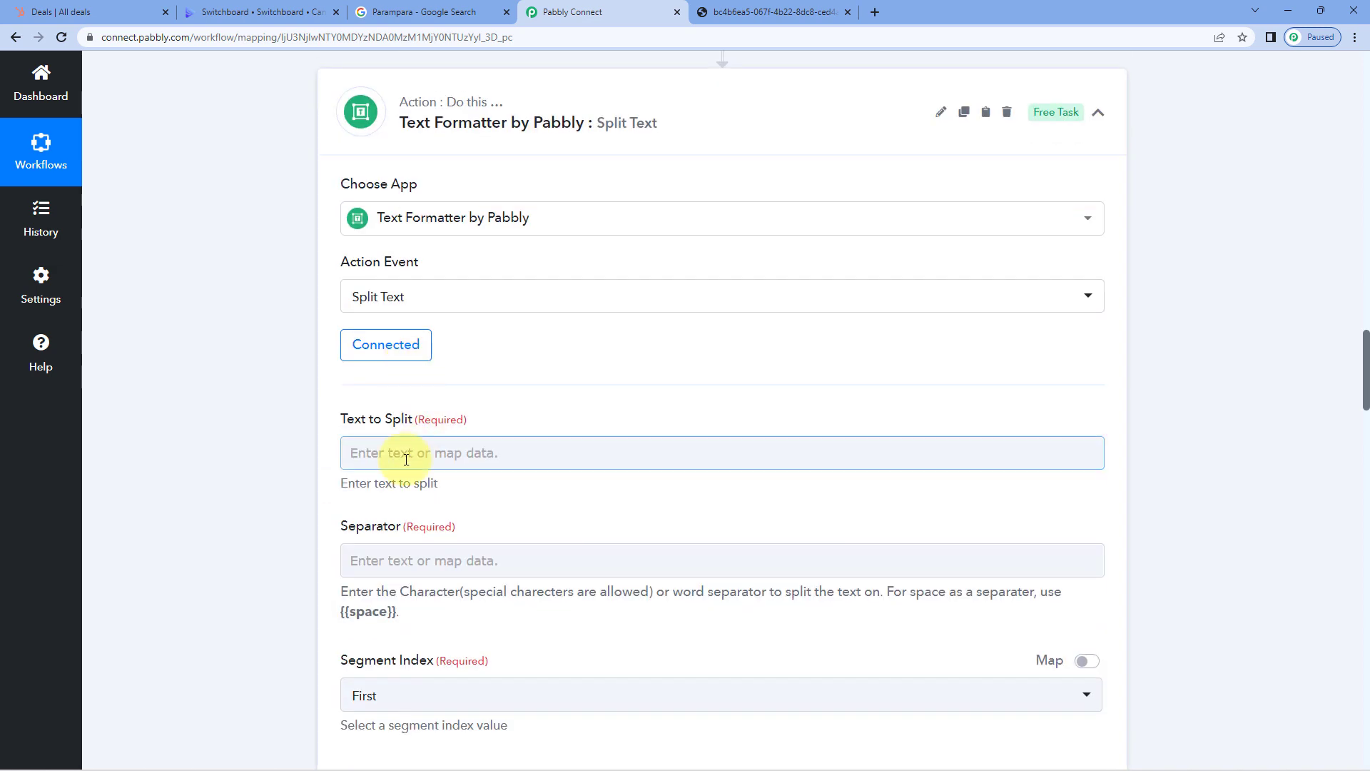
pyautogui.click(398, 449)
pyautogui.scroll(-3, 343, 457)
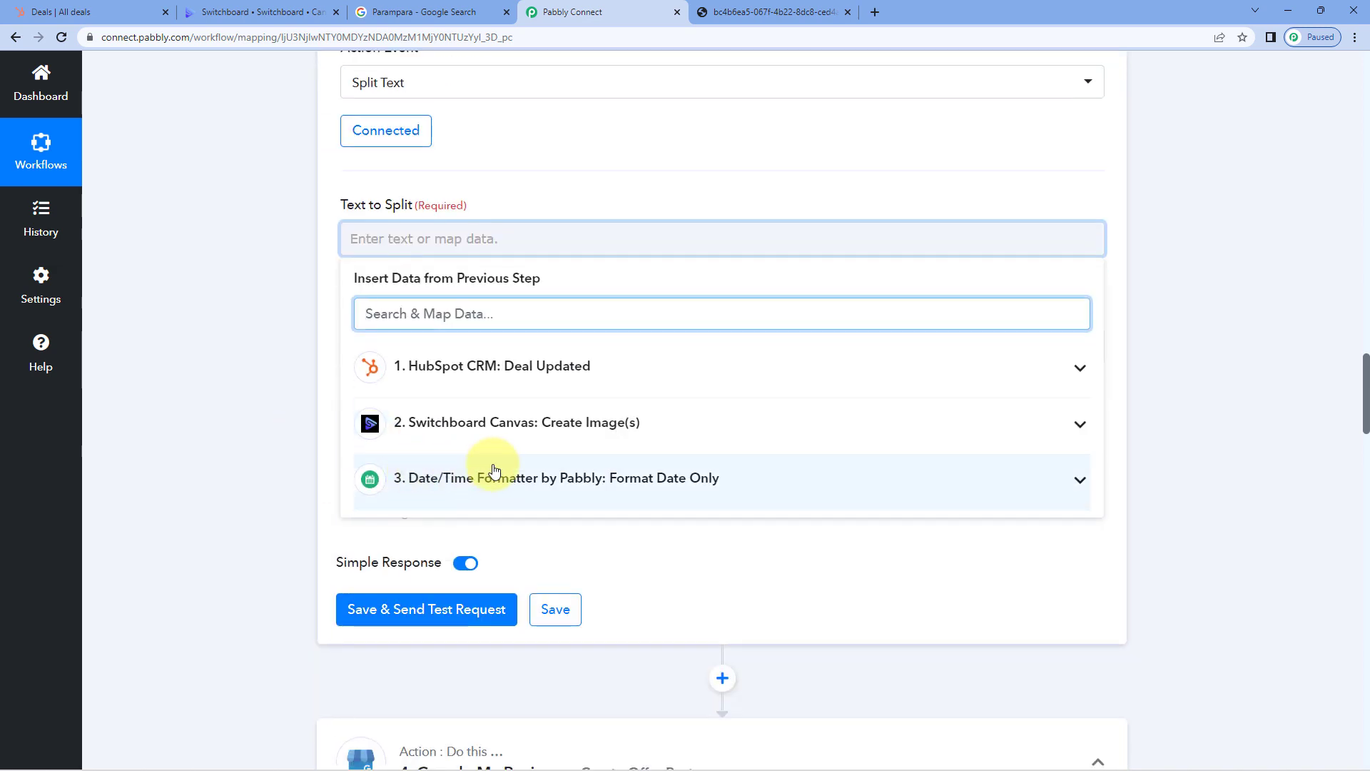
pyautogui.click(536, 475)
pyautogui.scroll(-1, 302, 460)
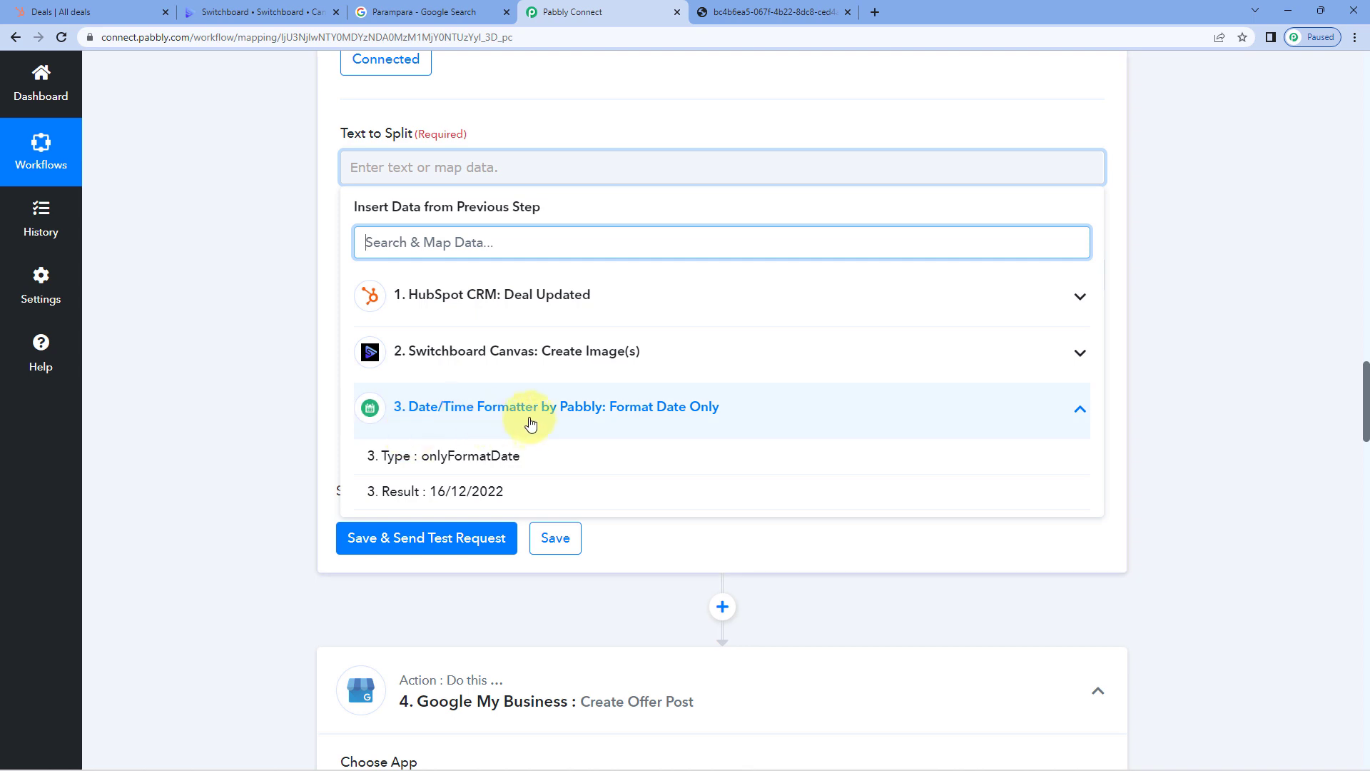
pyautogui.click(420, 491)
pyautogui.click(528, 208)
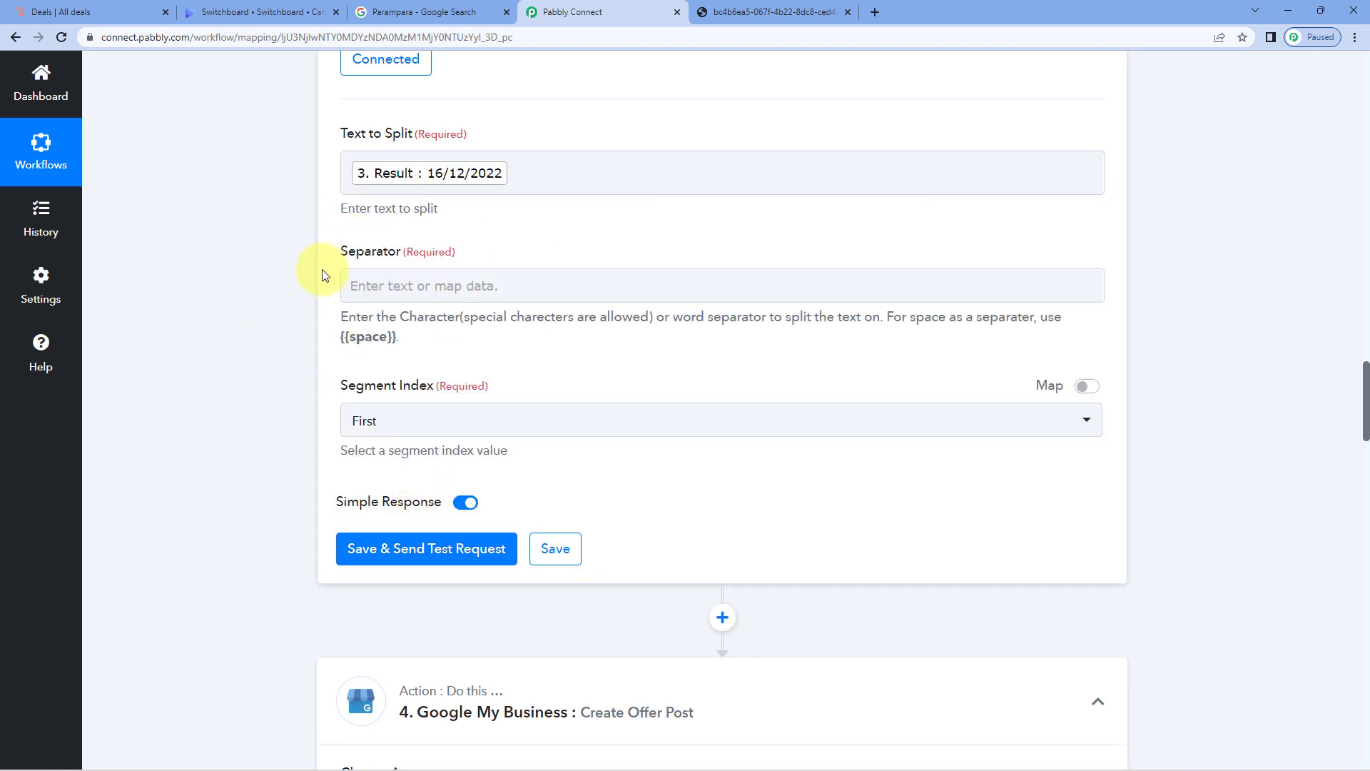
# - Set the Split Text action's separator to a forward slash (/)
pyautogui.click(408, 276)
pyautogui.write('/')
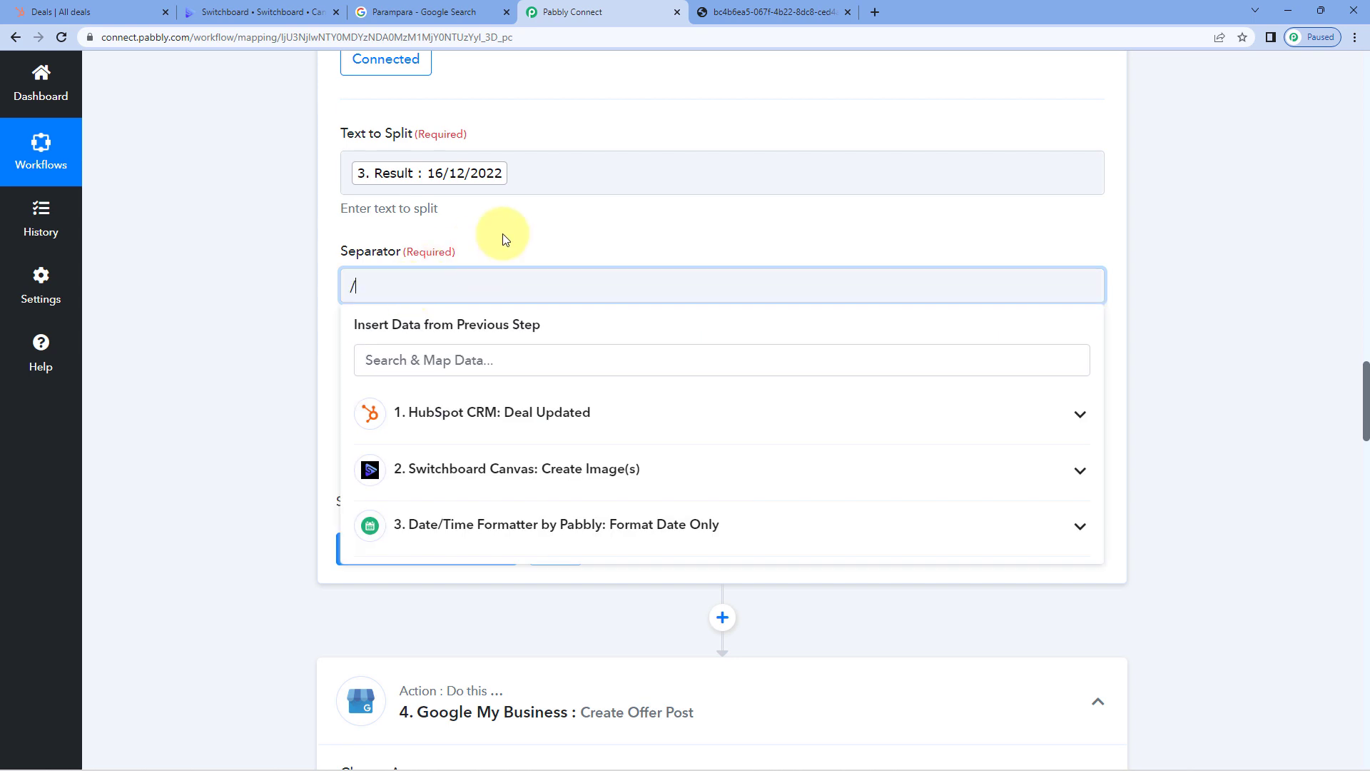
pyautogui.click(504, 234)
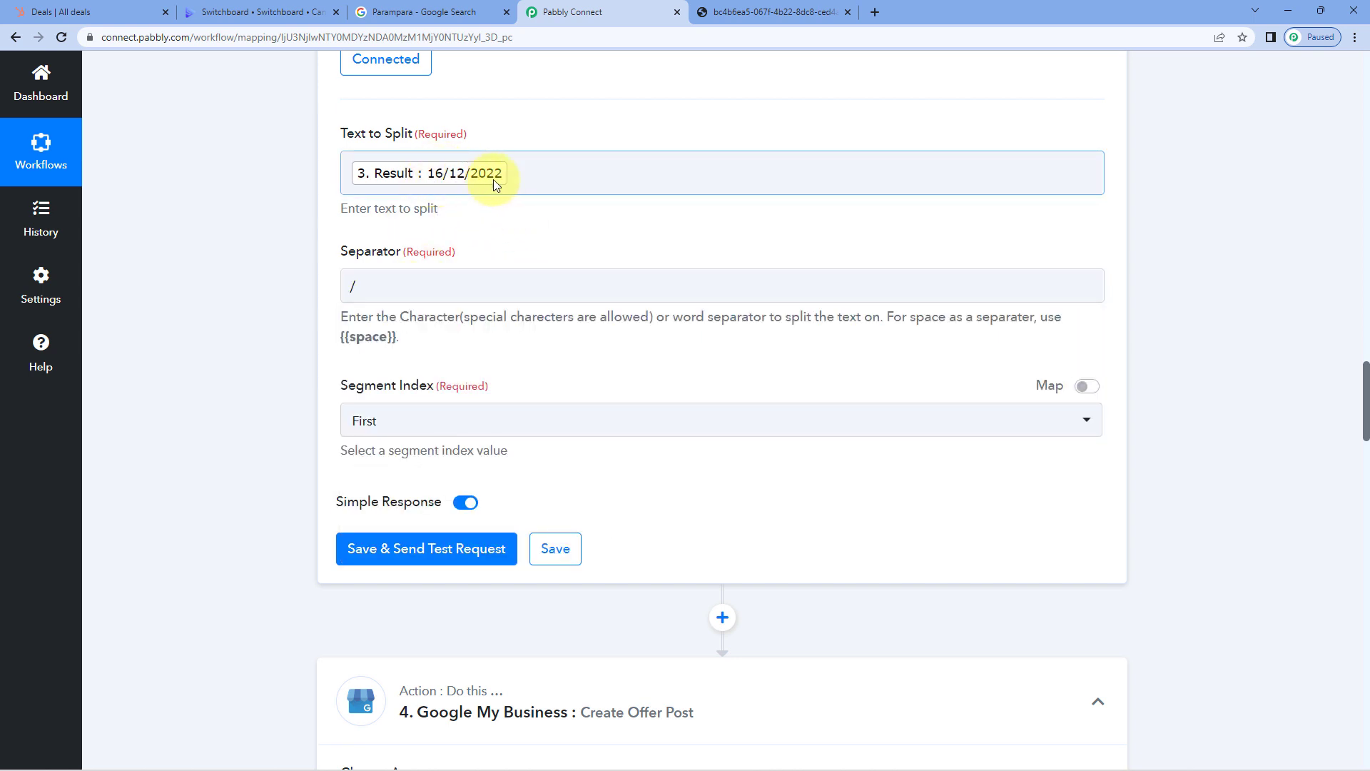
# - Set the Segment Index to All, then save and send a test request for the text split
pyautogui.click(529, 429)
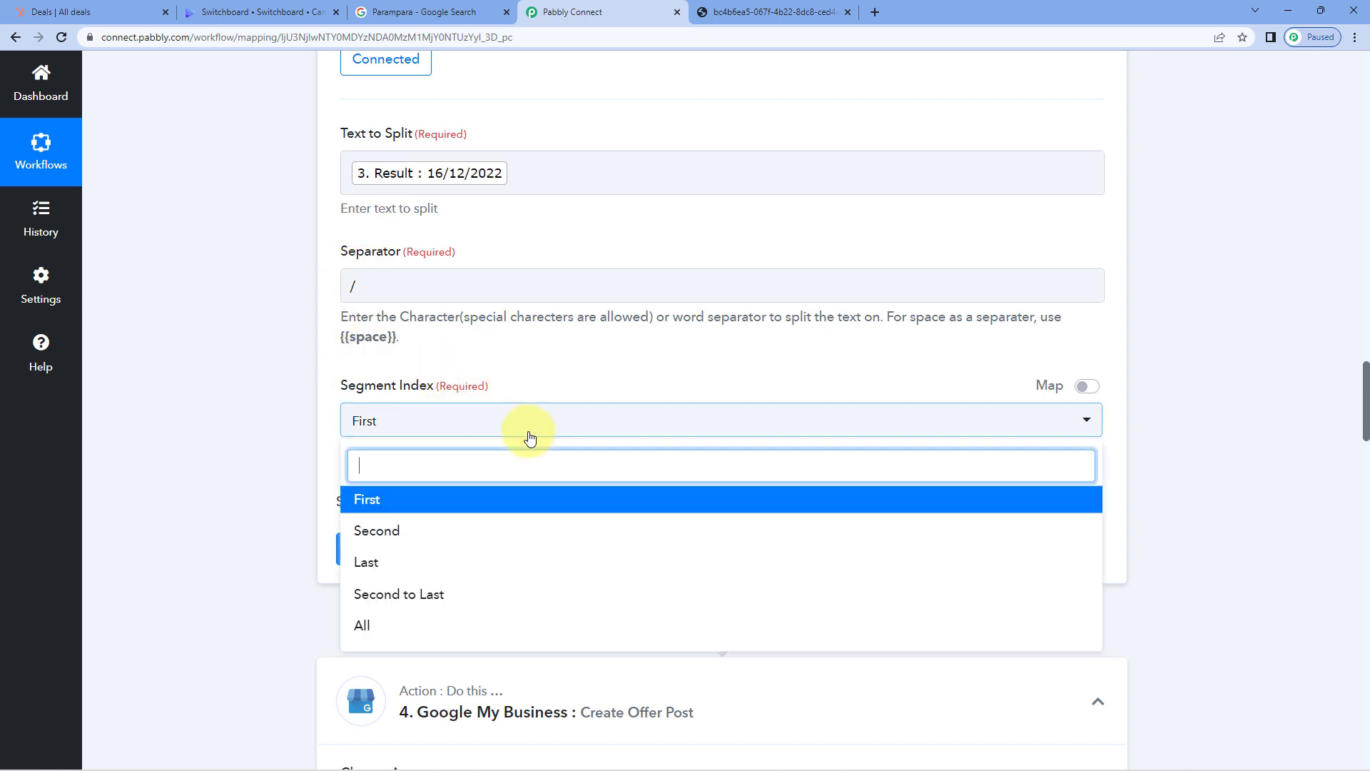
pyautogui.click(393, 634)
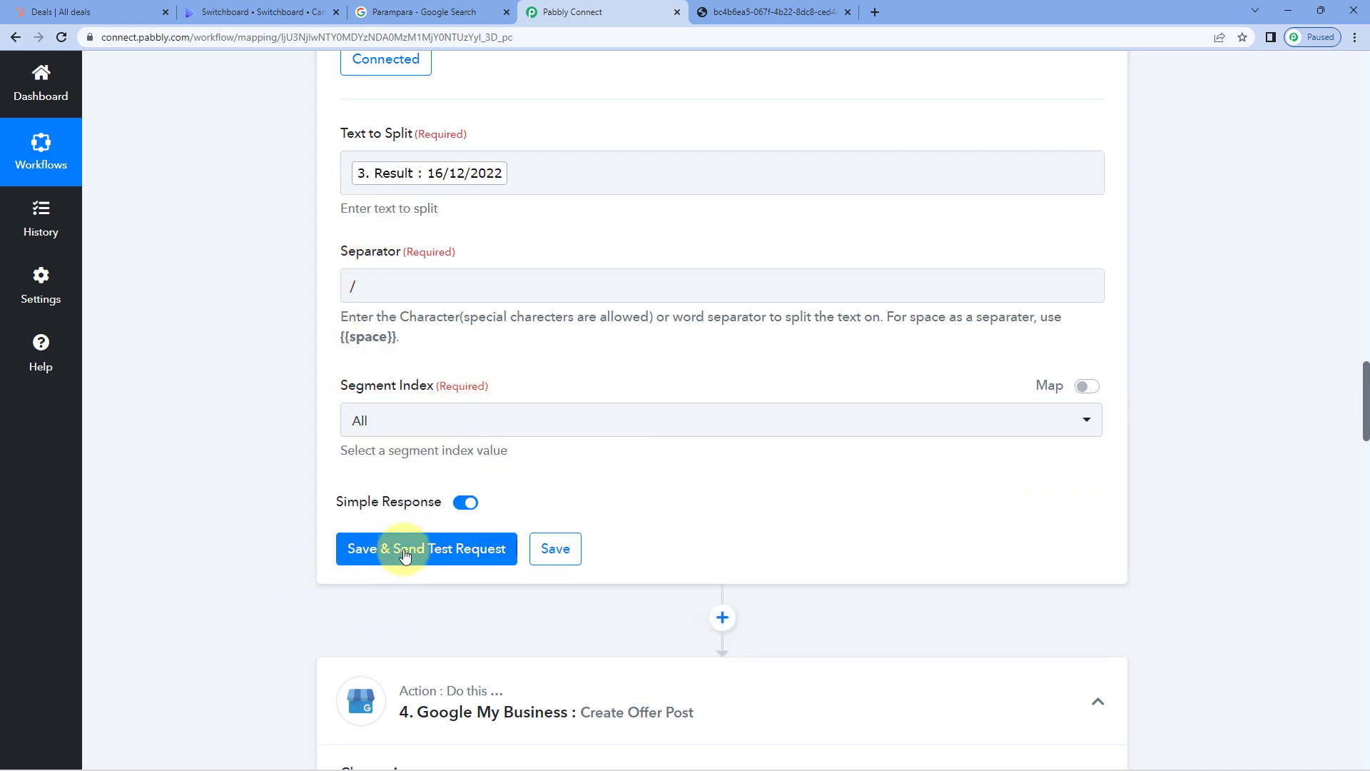
pyautogui.click(397, 549)
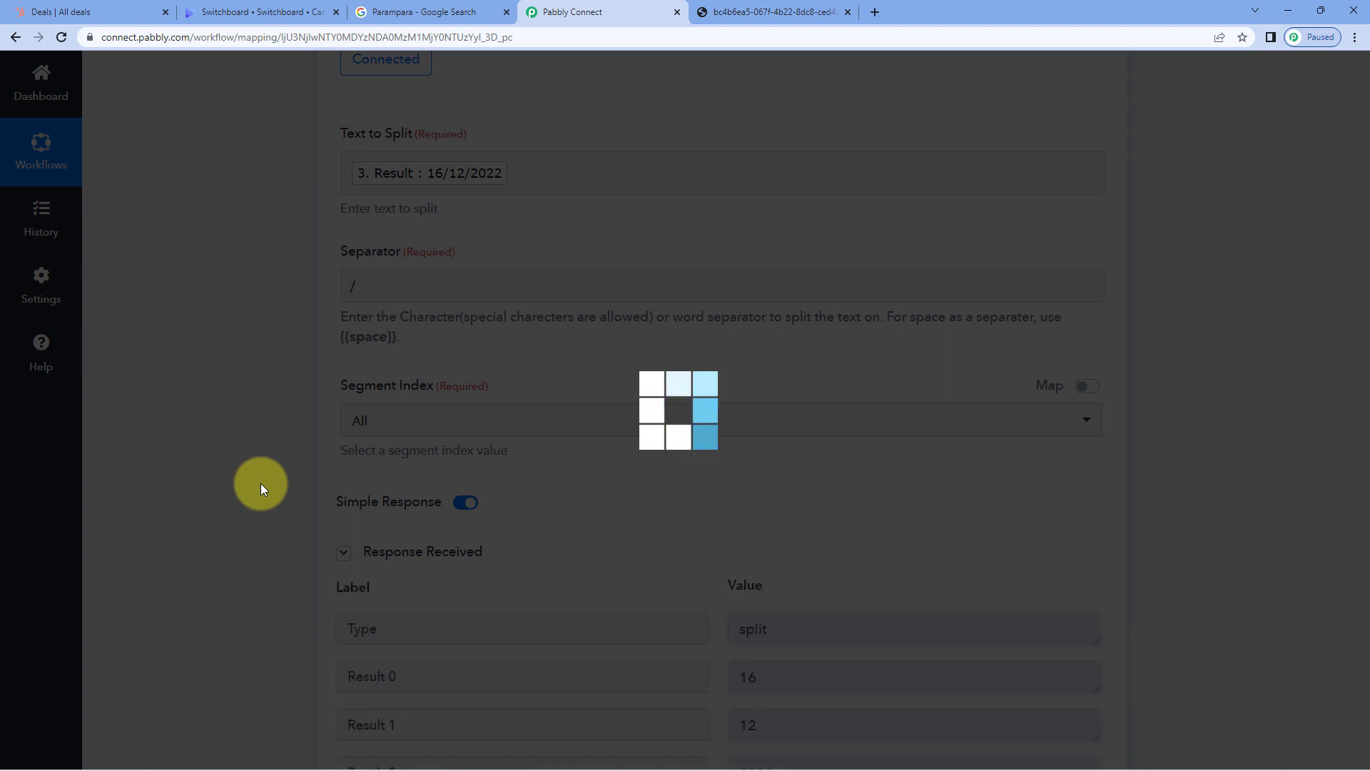
# - Review the separate day, month and year values in the Split Text step's test response
pyautogui.scroll(-3, 266, 465)
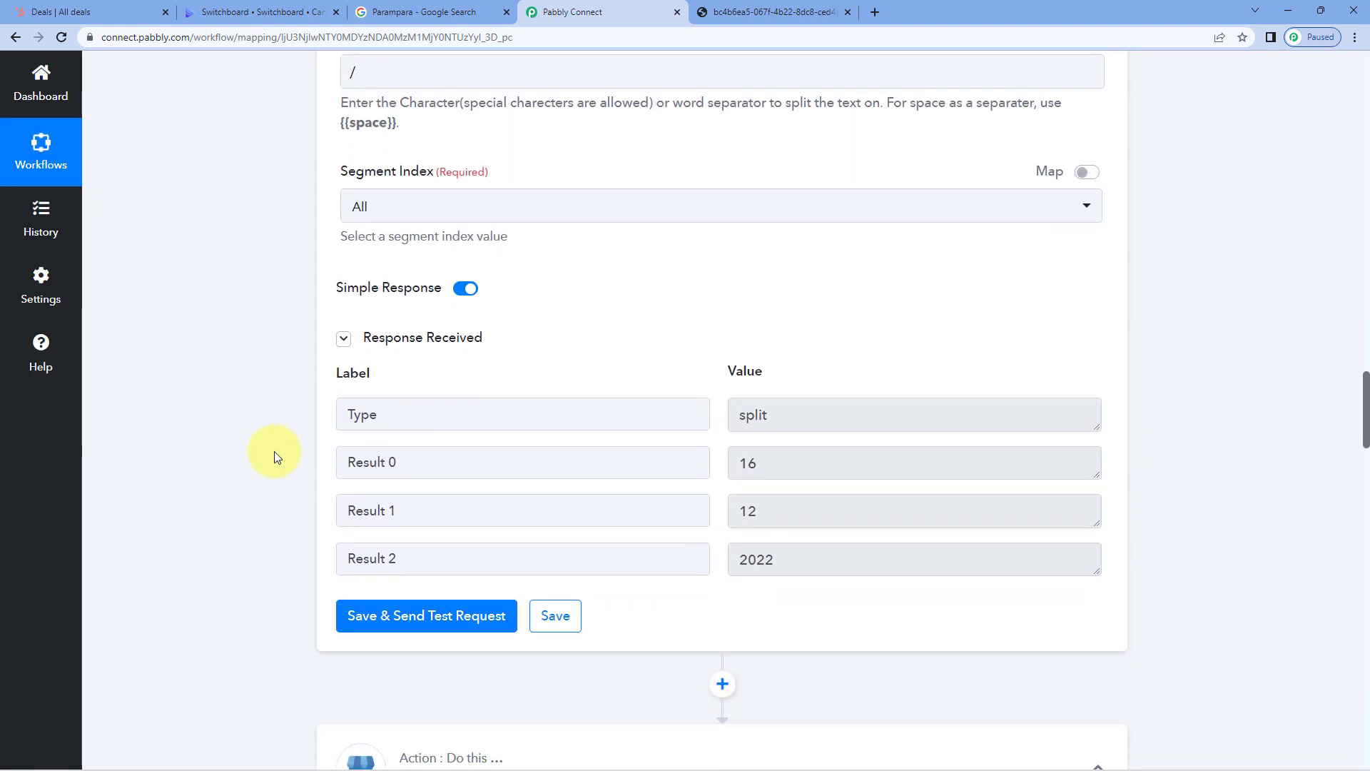
pyautogui.moveTo(775, 467); pyautogui.dragTo(697, 465)
pyautogui.scroll(4, 536, 314)
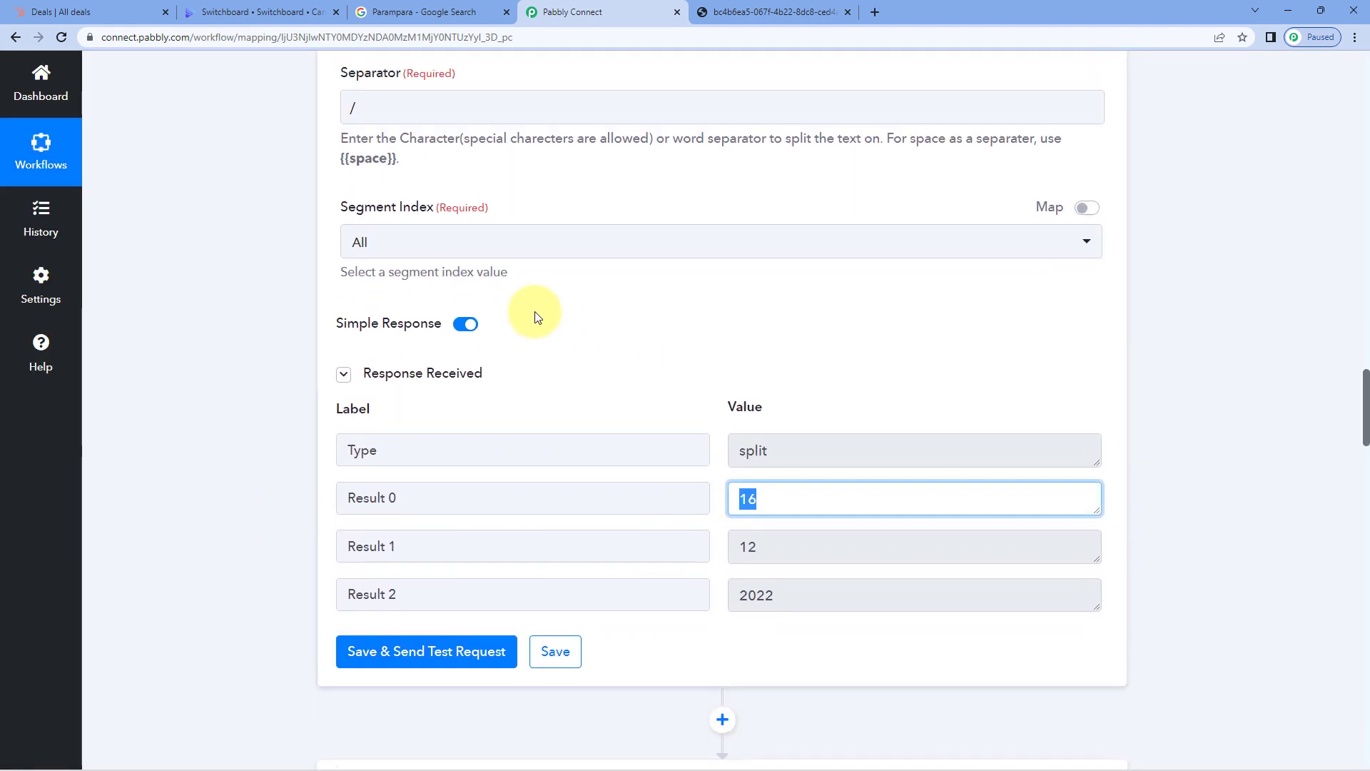
pyautogui.scroll(-5, 621, 291)
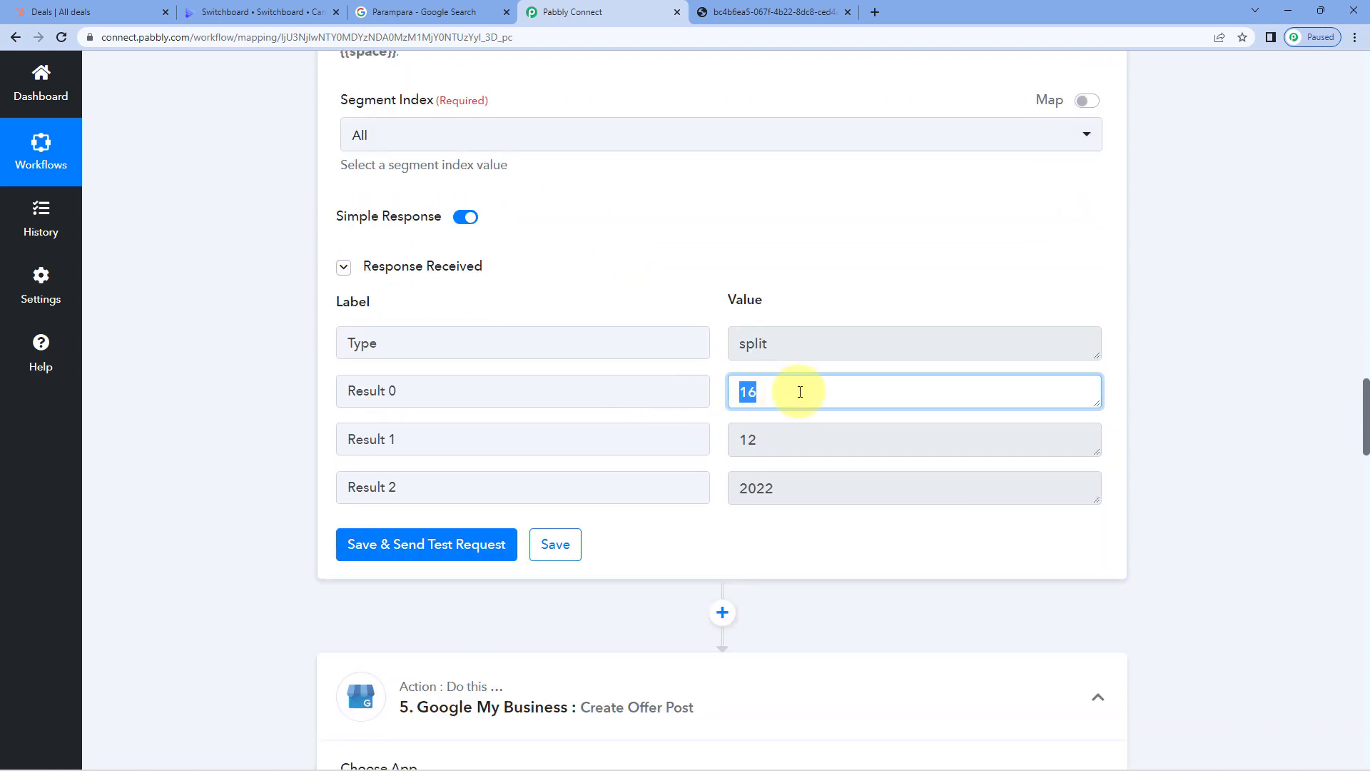
pyautogui.doubleClick(790, 440)
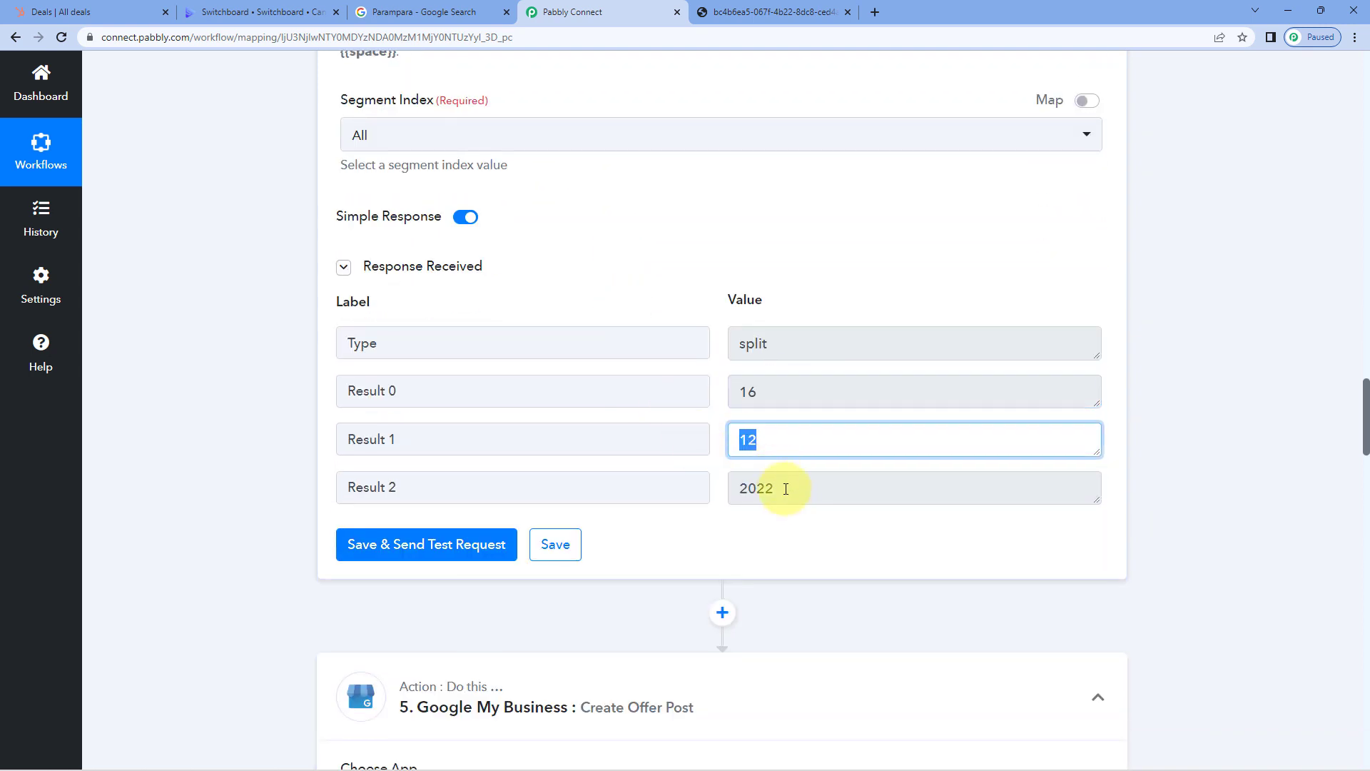
pyautogui.moveTo(785, 488); pyautogui.dragTo(701, 493)
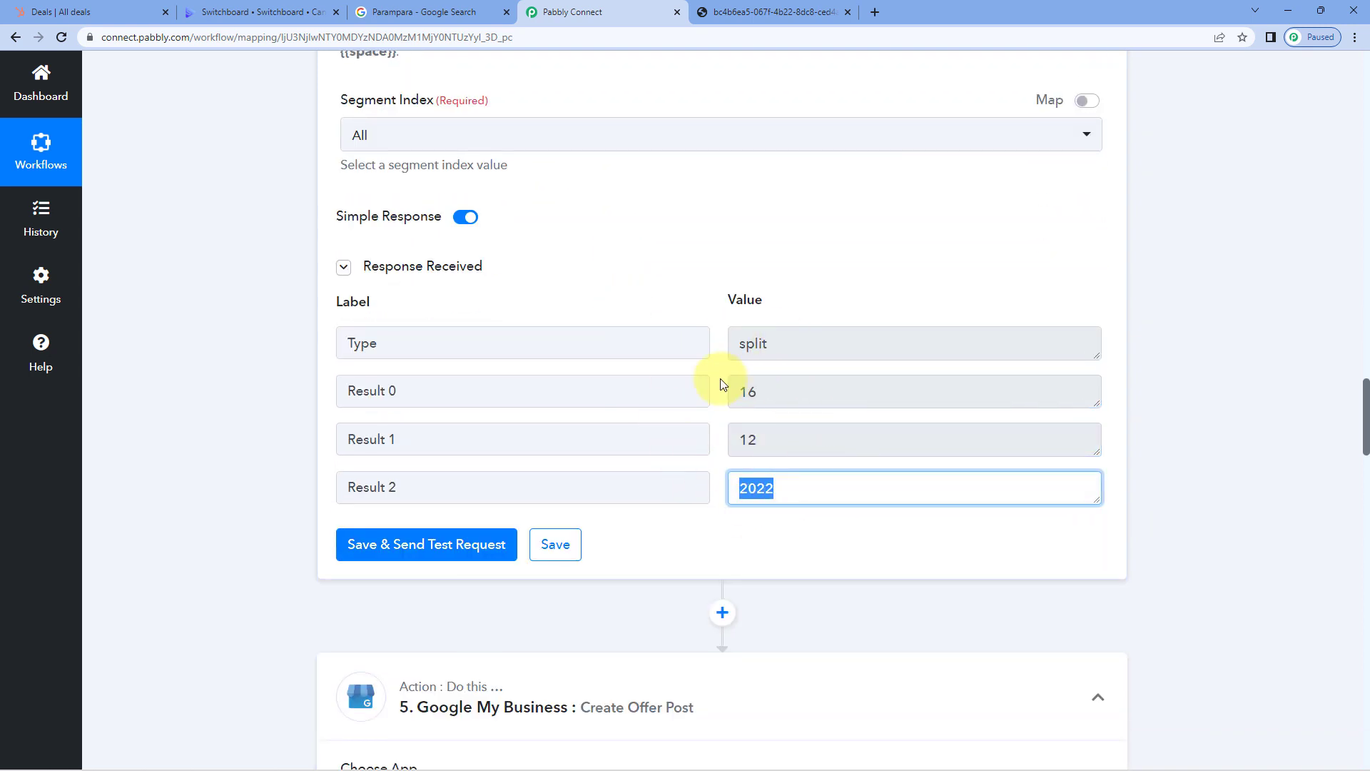
pyautogui.click(252, 489)
pyautogui.scroll(-10, 251, 473)
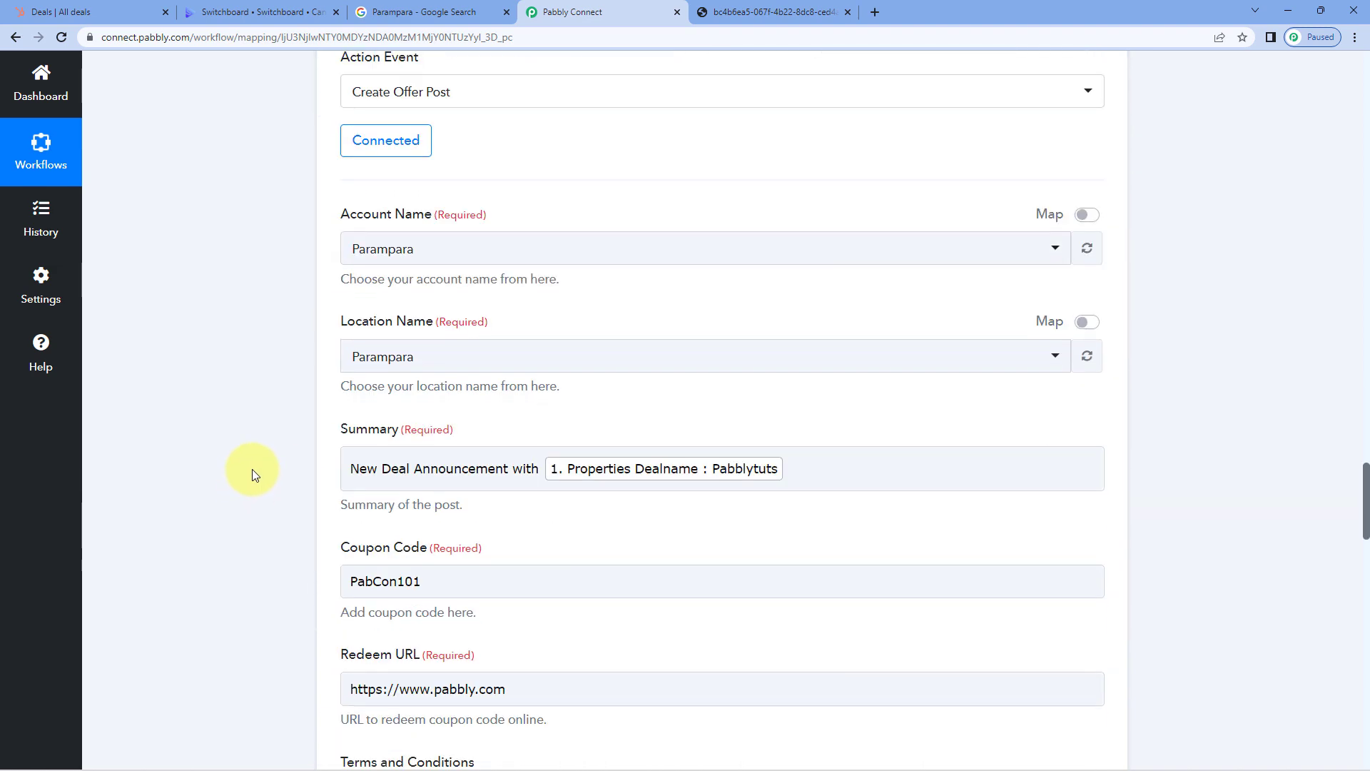
pyautogui.scroll(-10, 252, 469)
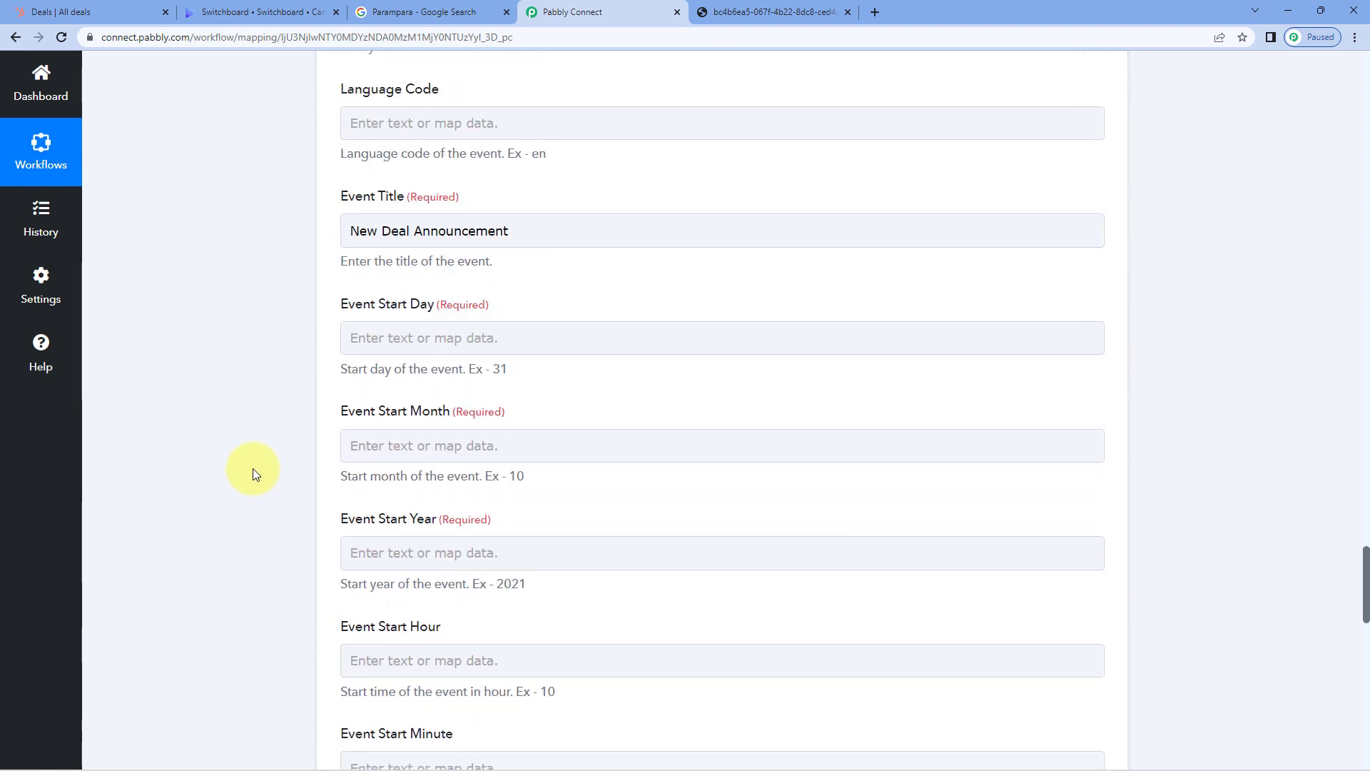
pyautogui.scroll(-1, 253, 468)
pyautogui.click(422, 266)
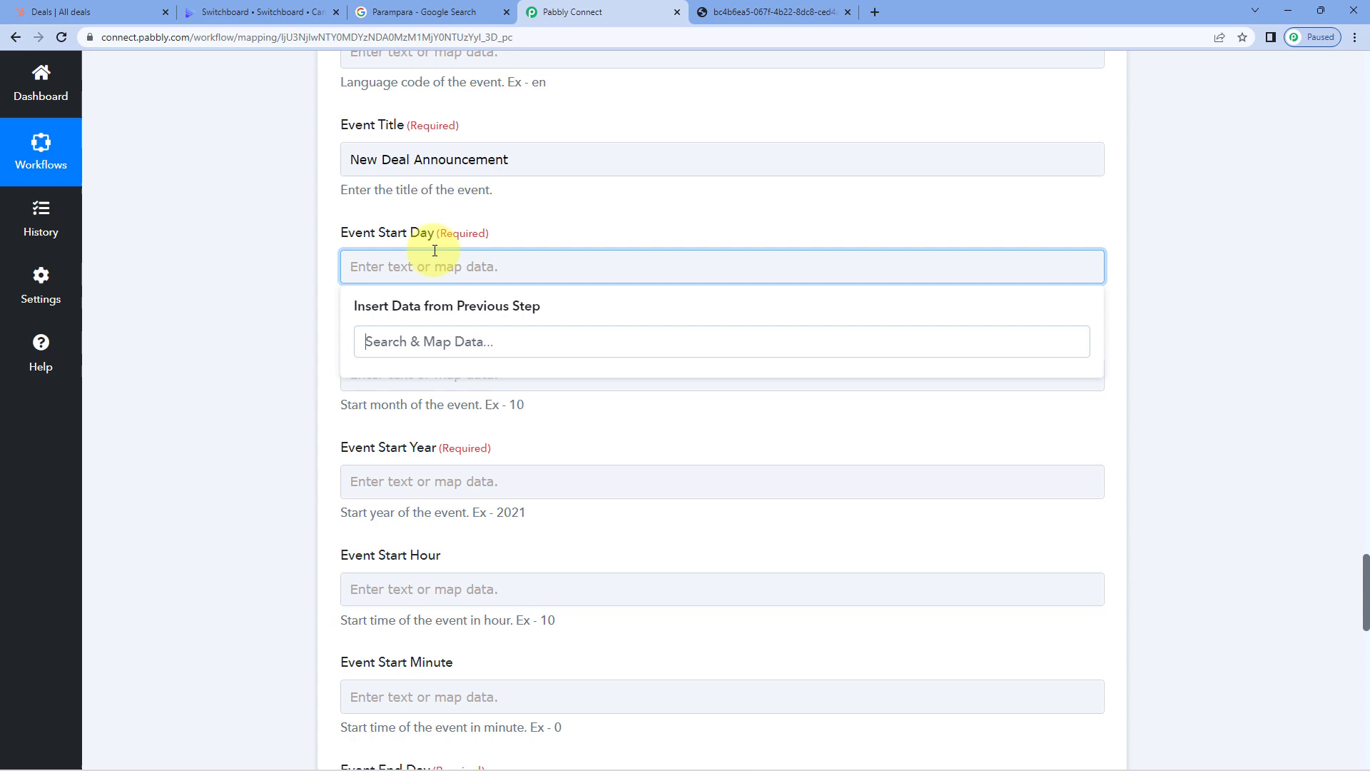
pyautogui.click(540, 231)
# - Save the Google My Business action's connection again using the existing connection Google My Business #39
pyautogui.scroll(5, 539, 231)
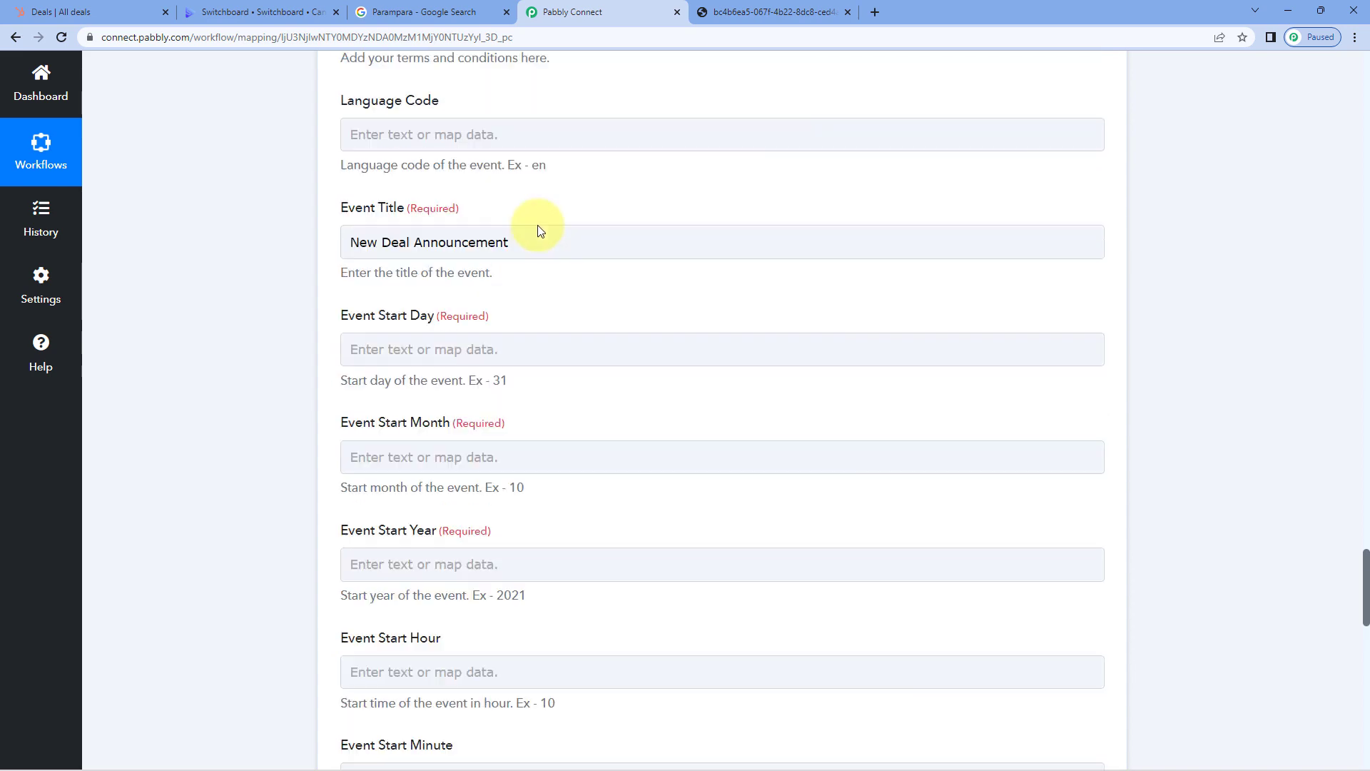
pyautogui.scroll(11, 557, 268)
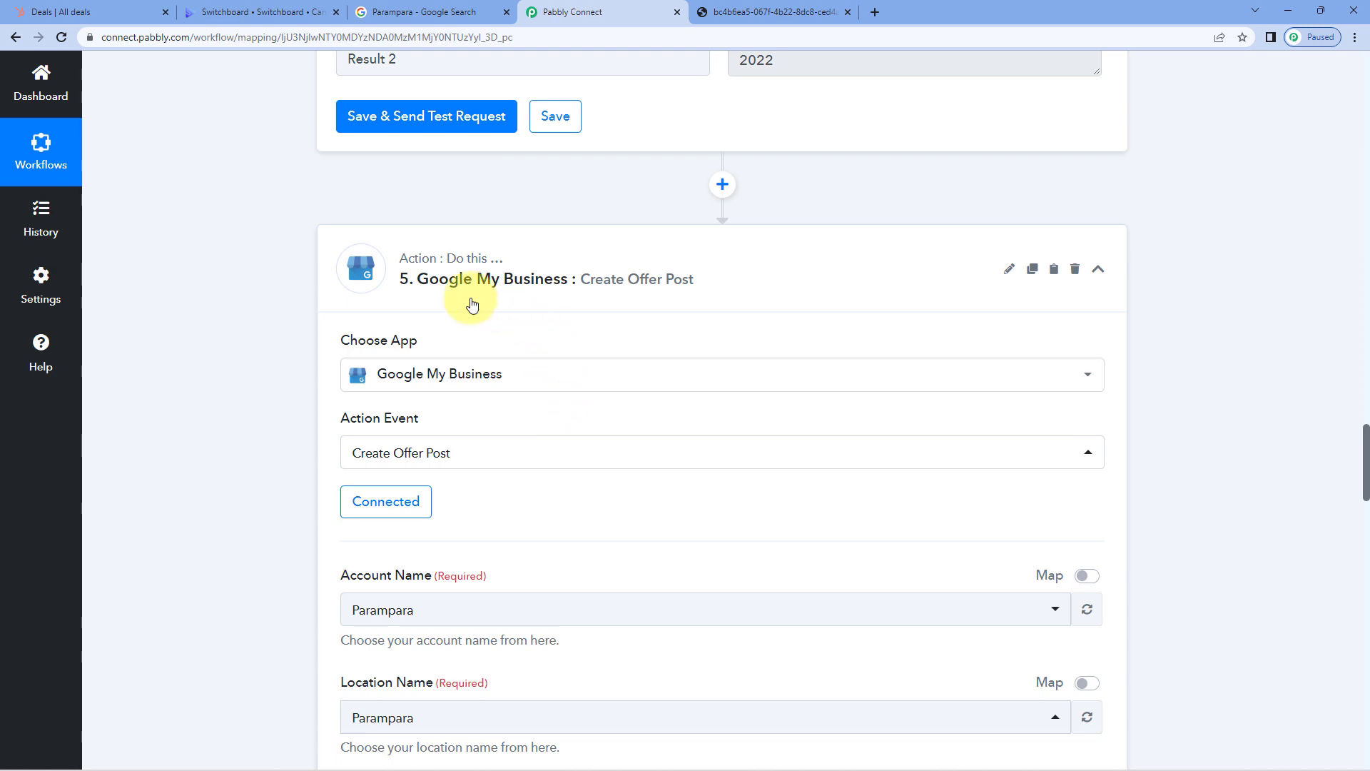
pyautogui.click(399, 508)
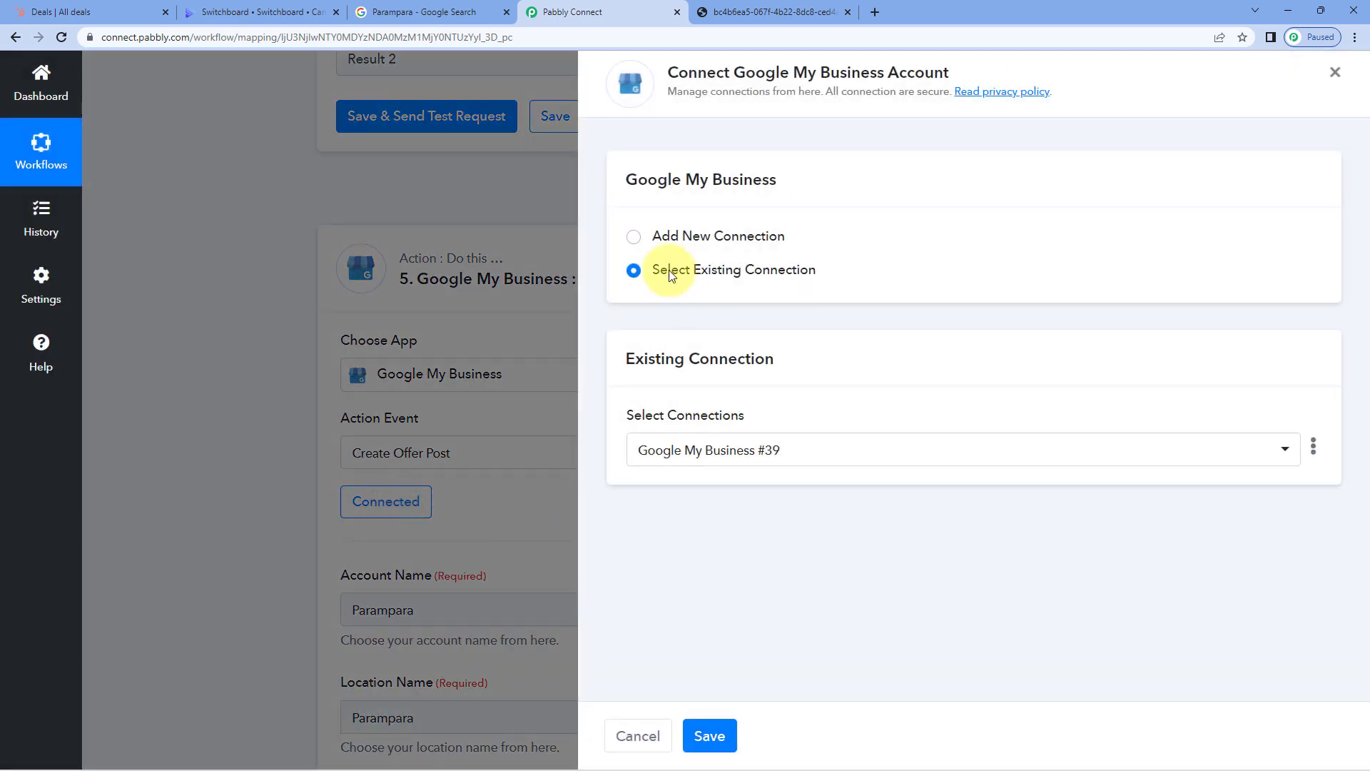
pyautogui.click(722, 741)
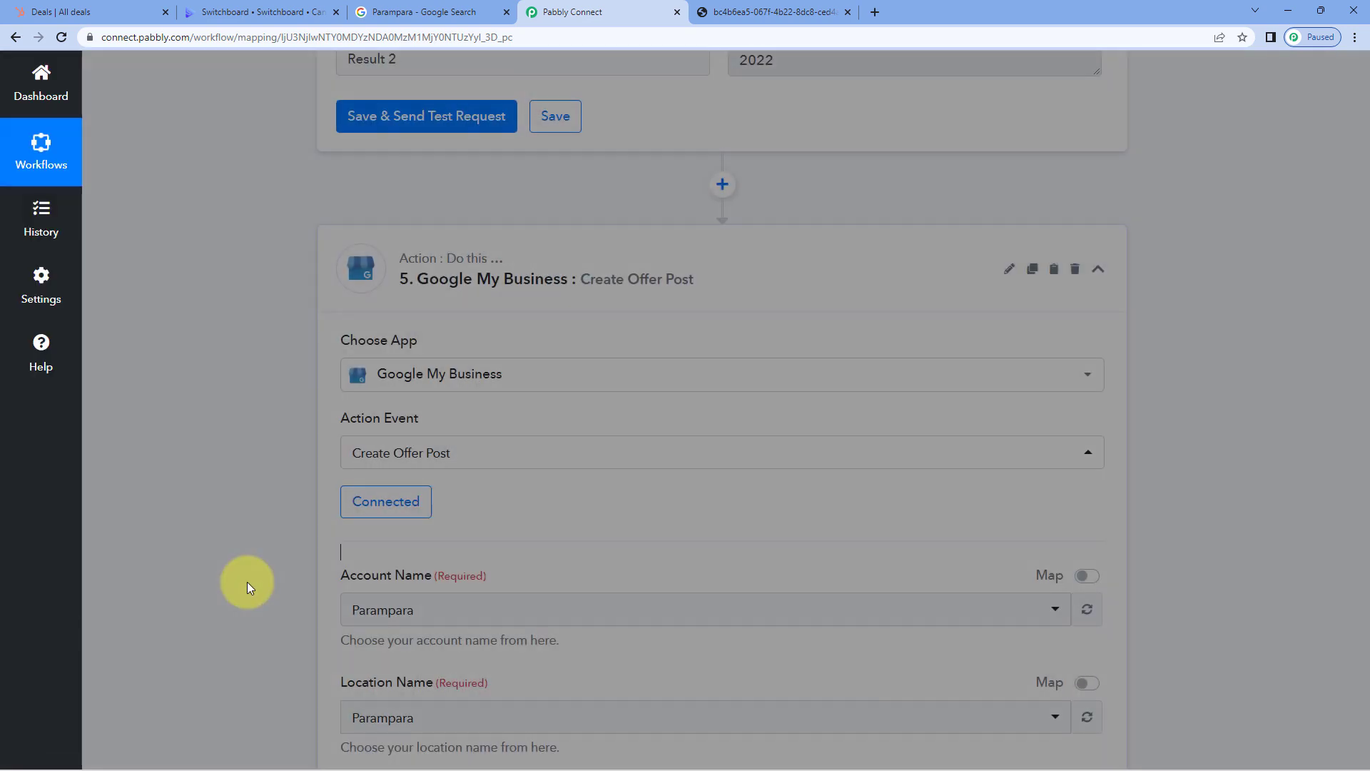
# - Map the offer post's Event Start Day to Result 0 from the Split Text step
pyautogui.scroll(-9, 247, 571)
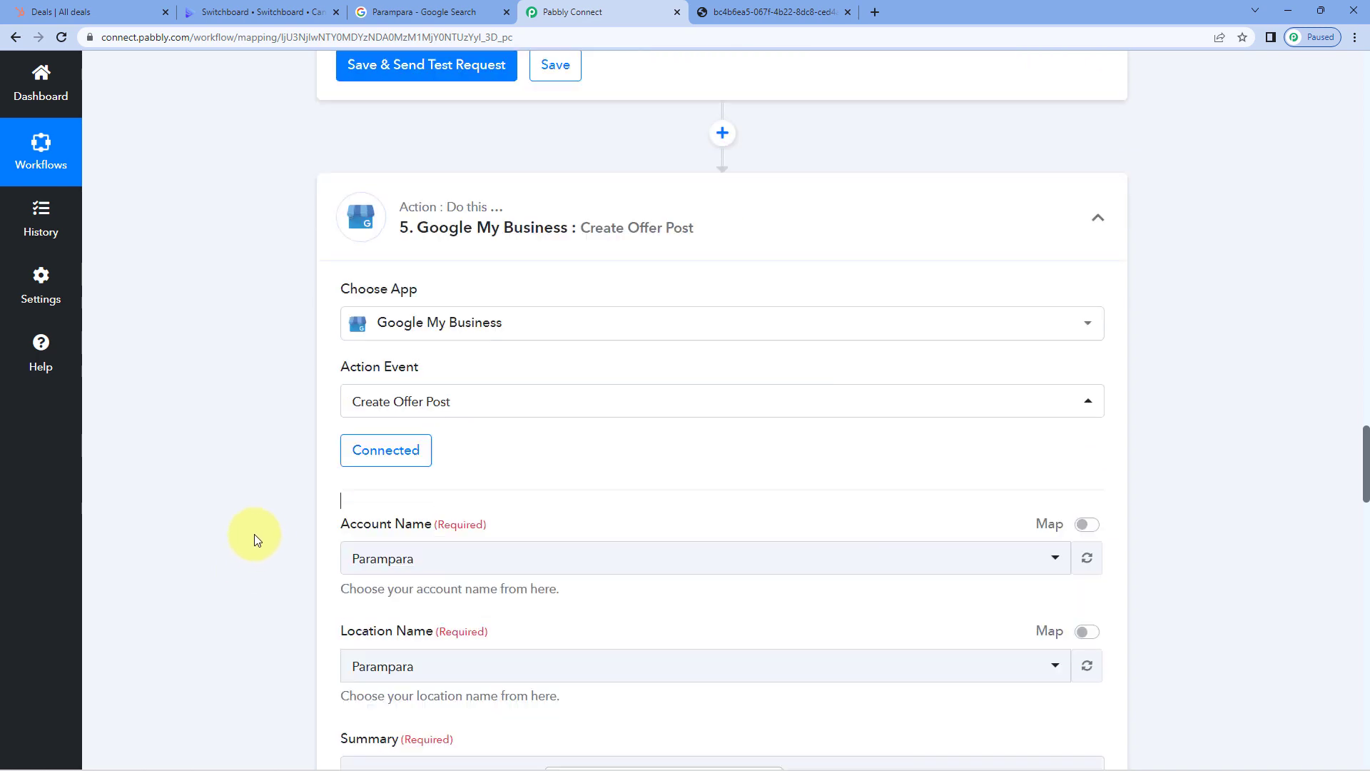
pyautogui.scroll(-9, 271, 427)
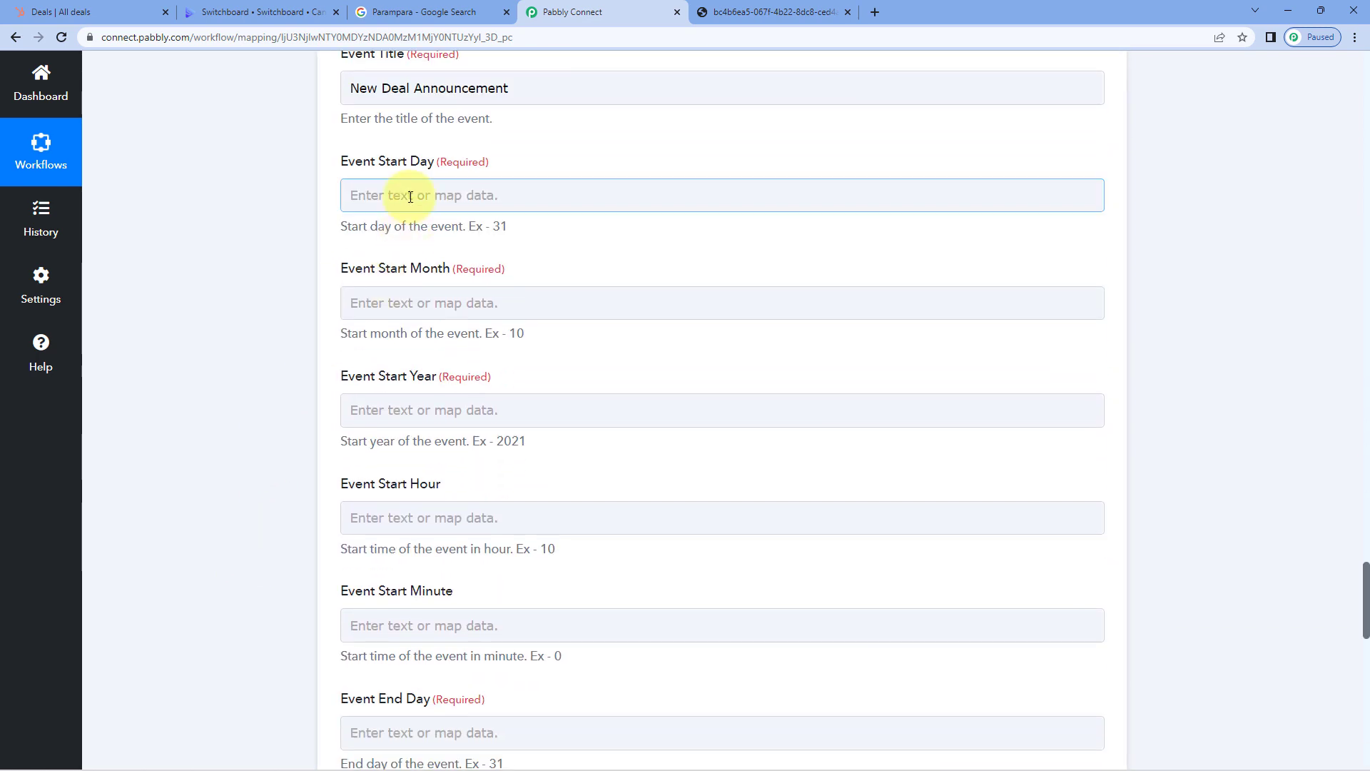
pyautogui.click(410, 197)
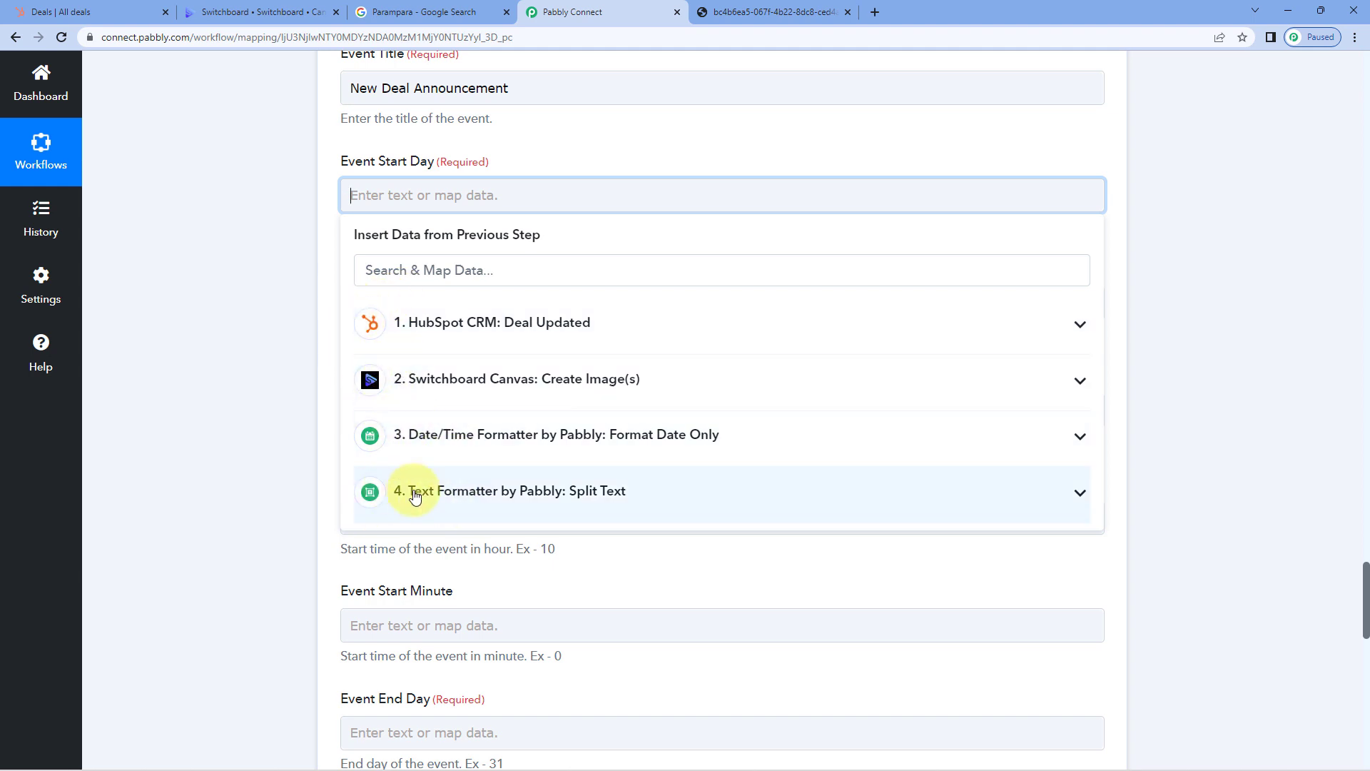
pyautogui.click(619, 499)
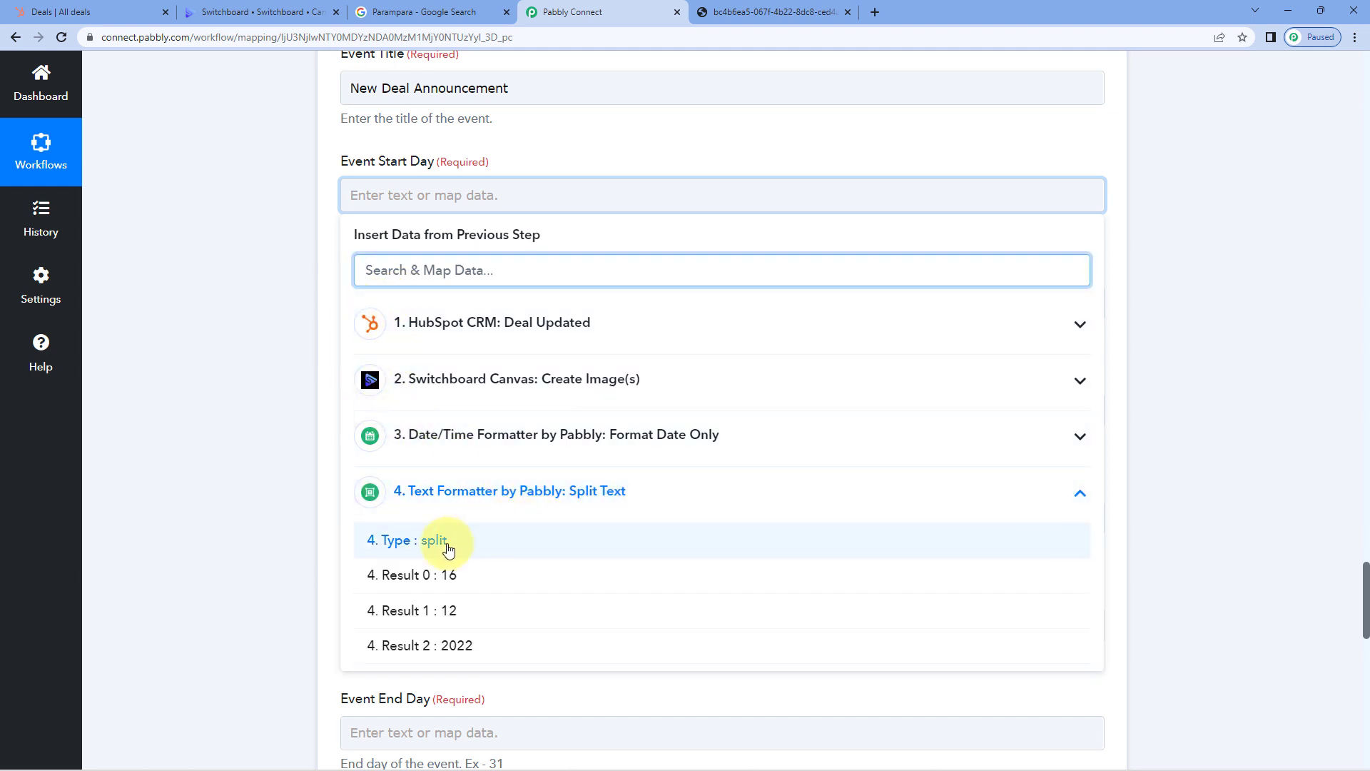
pyautogui.click(473, 576)
pyautogui.click(235, 357)
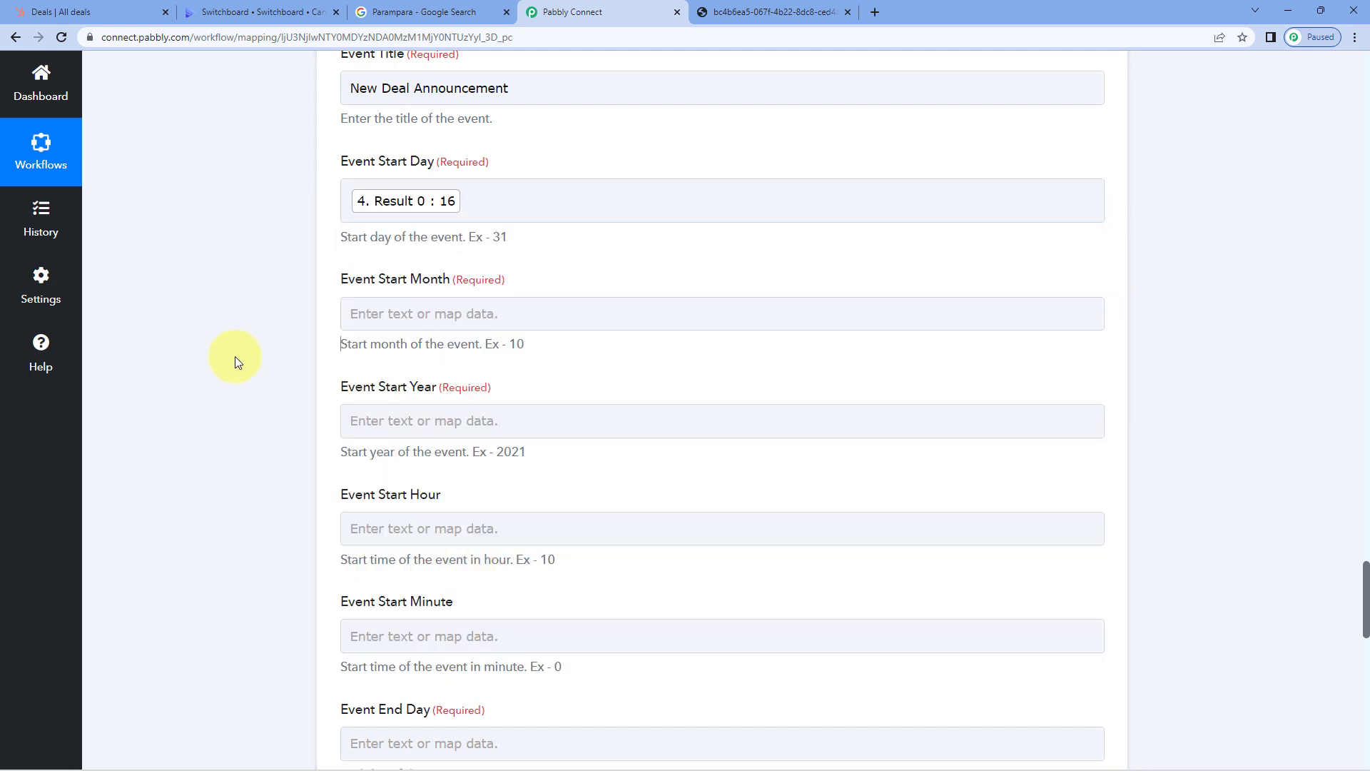
# - Map the offer post's Event Start Month to Result 1 from the Split Text step
pyautogui.scroll(-1, 235, 357)
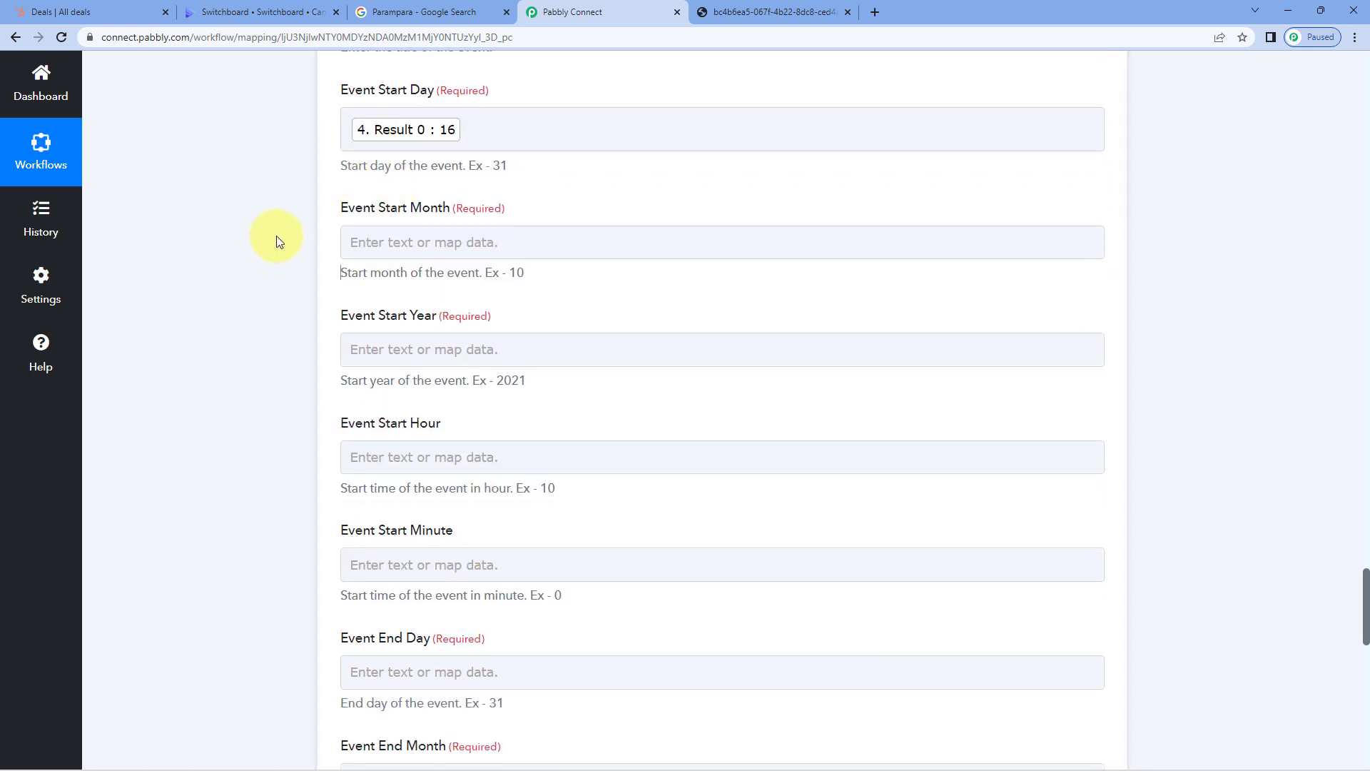
pyautogui.click(423, 242)
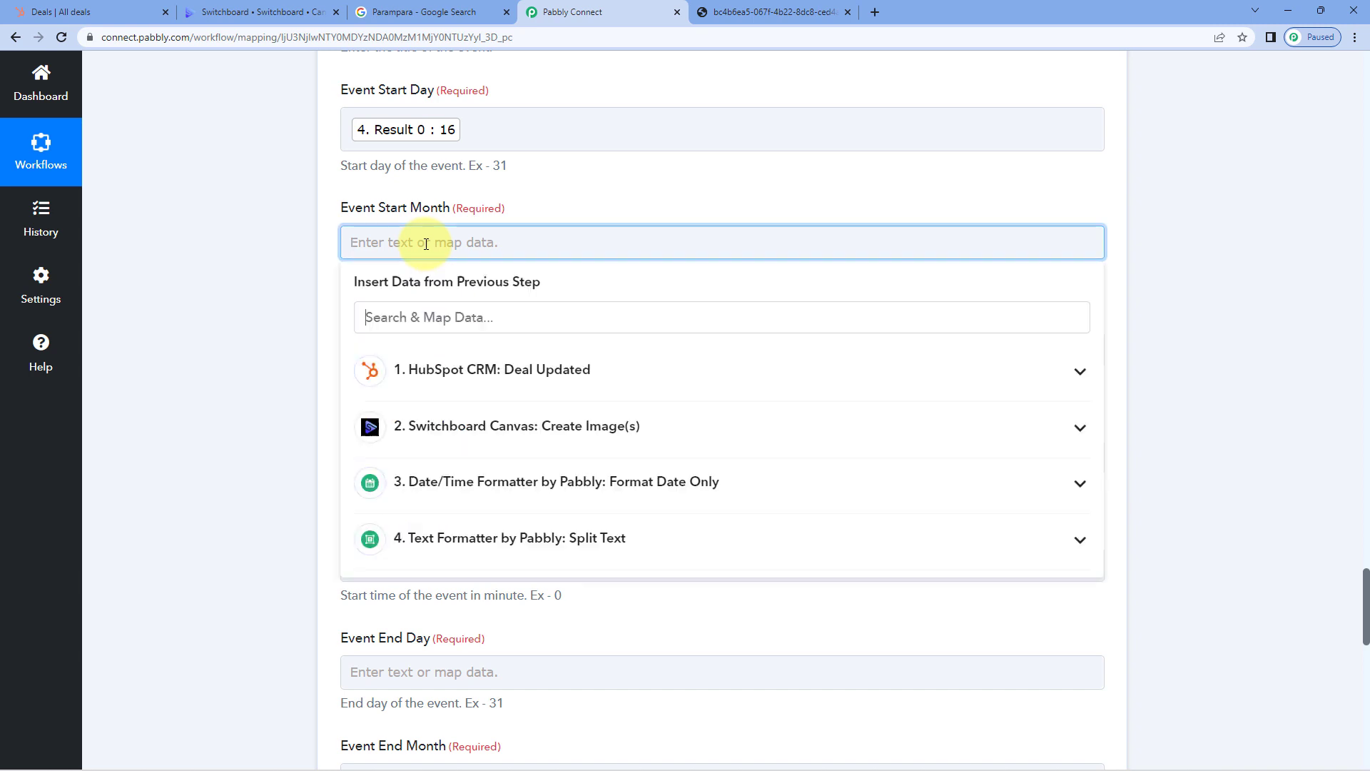
pyautogui.click(471, 537)
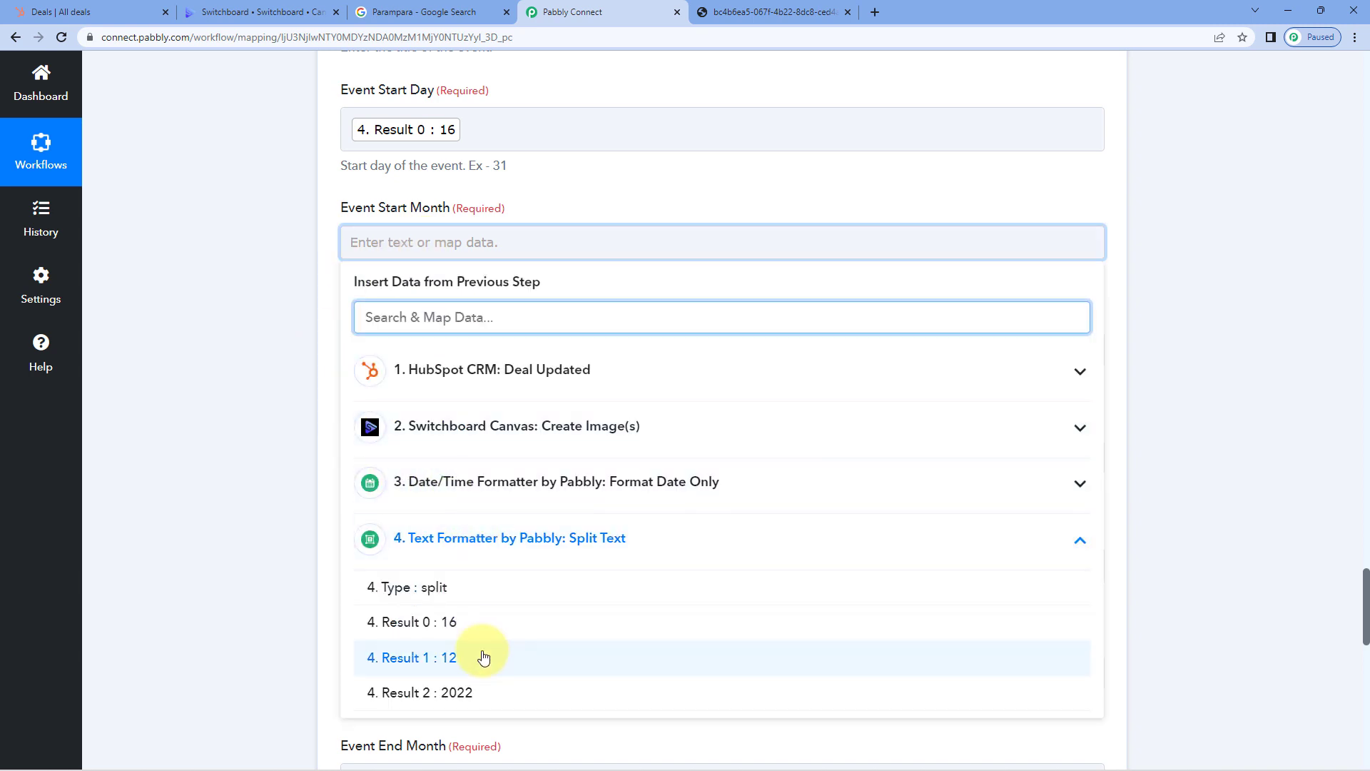
pyautogui.click(484, 656)
pyautogui.click(297, 400)
# - Map the offer post's Event Start Year to Result 2 from the Split Text step
pyautogui.scroll(-1, 358, 346)
pyautogui.click(378, 288)
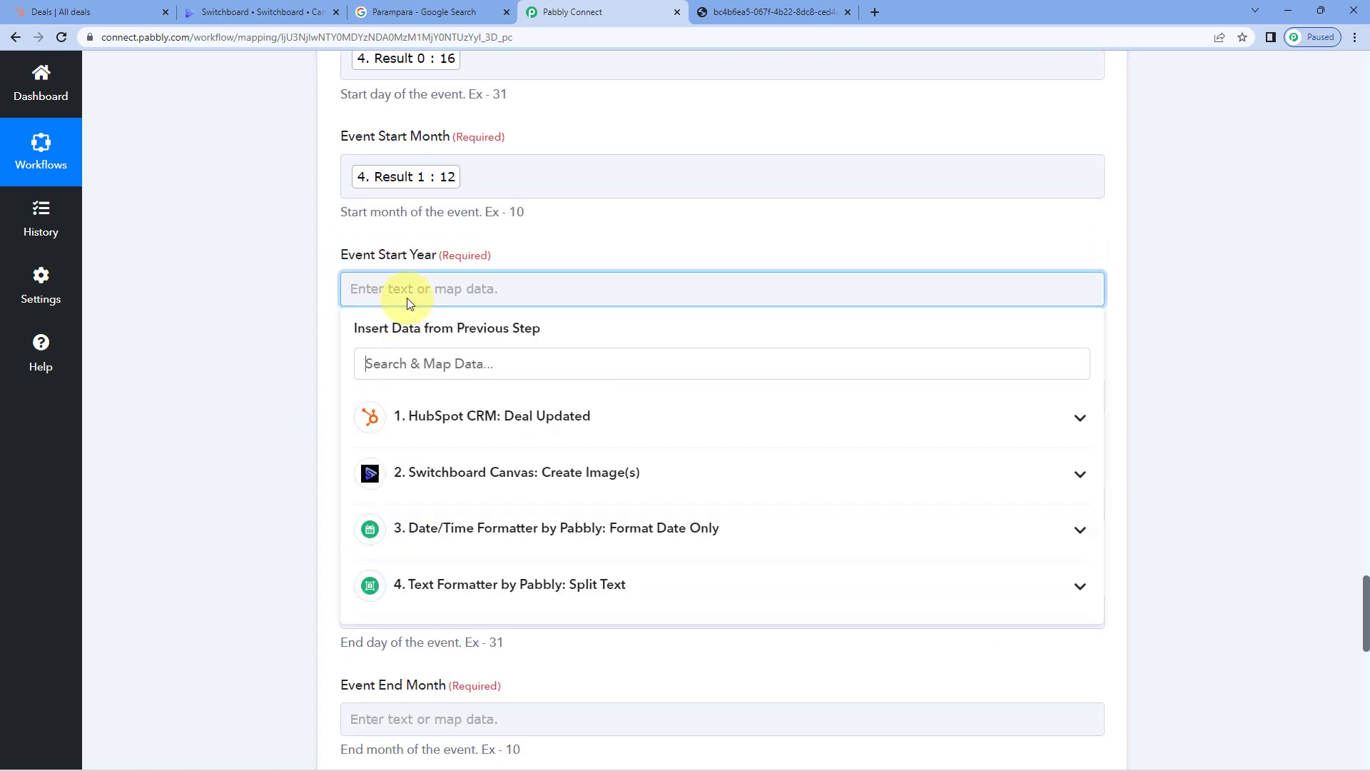
pyautogui.click(411, 586)
pyautogui.click(364, 737)
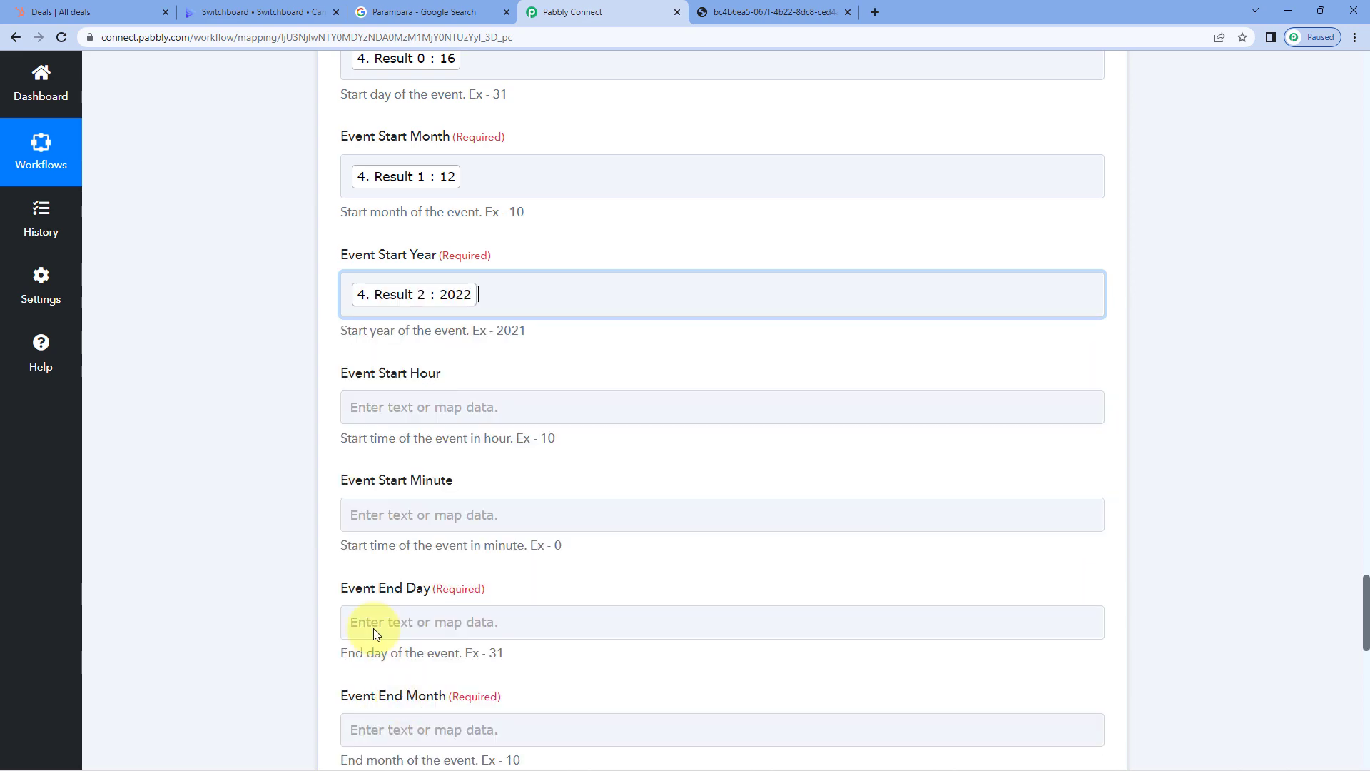
# - Examine the offer post's event end date fields and compare them with the formatted date from the Date/Time Formatter step
pyautogui.scroll(-1, 310, 413)
pyautogui.scroll(-3, 310, 413)
pyautogui.click(410, 189)
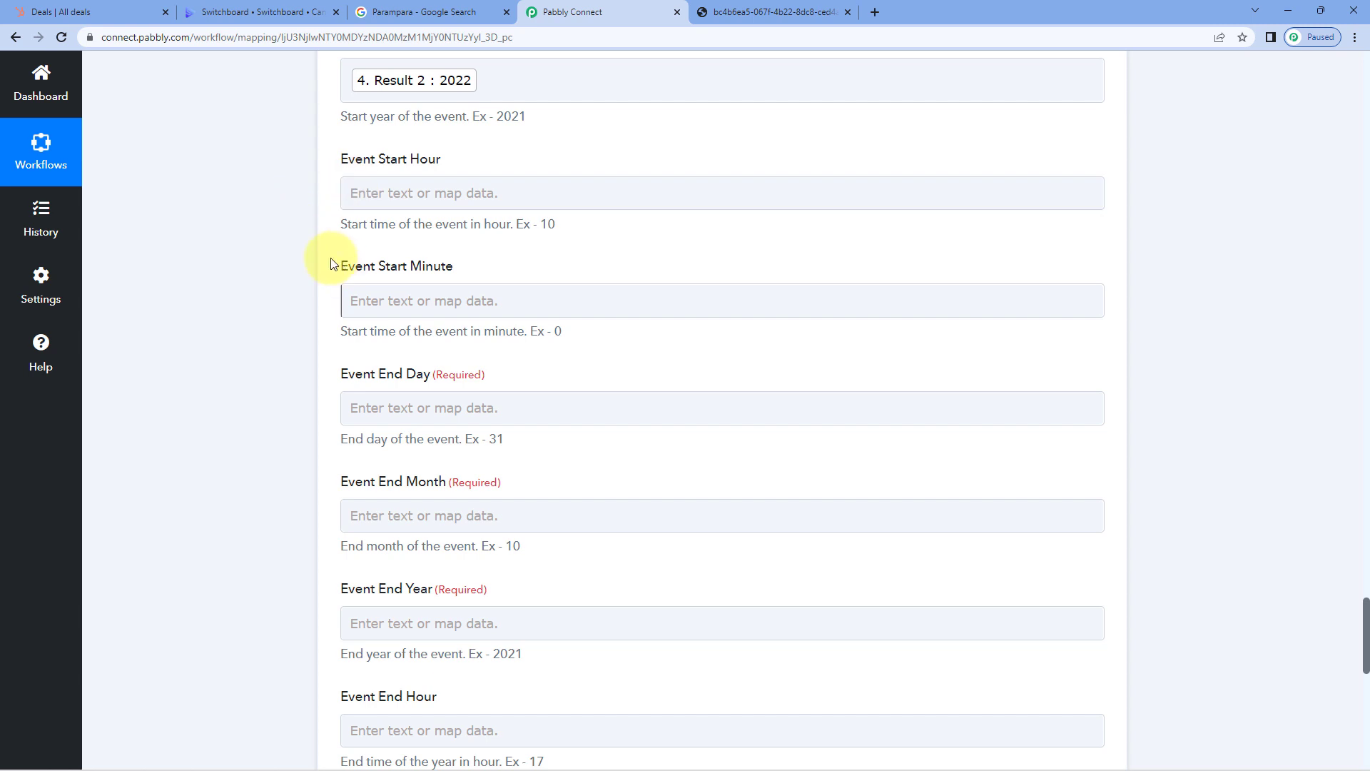
pyautogui.scroll(-2, 323, 241)
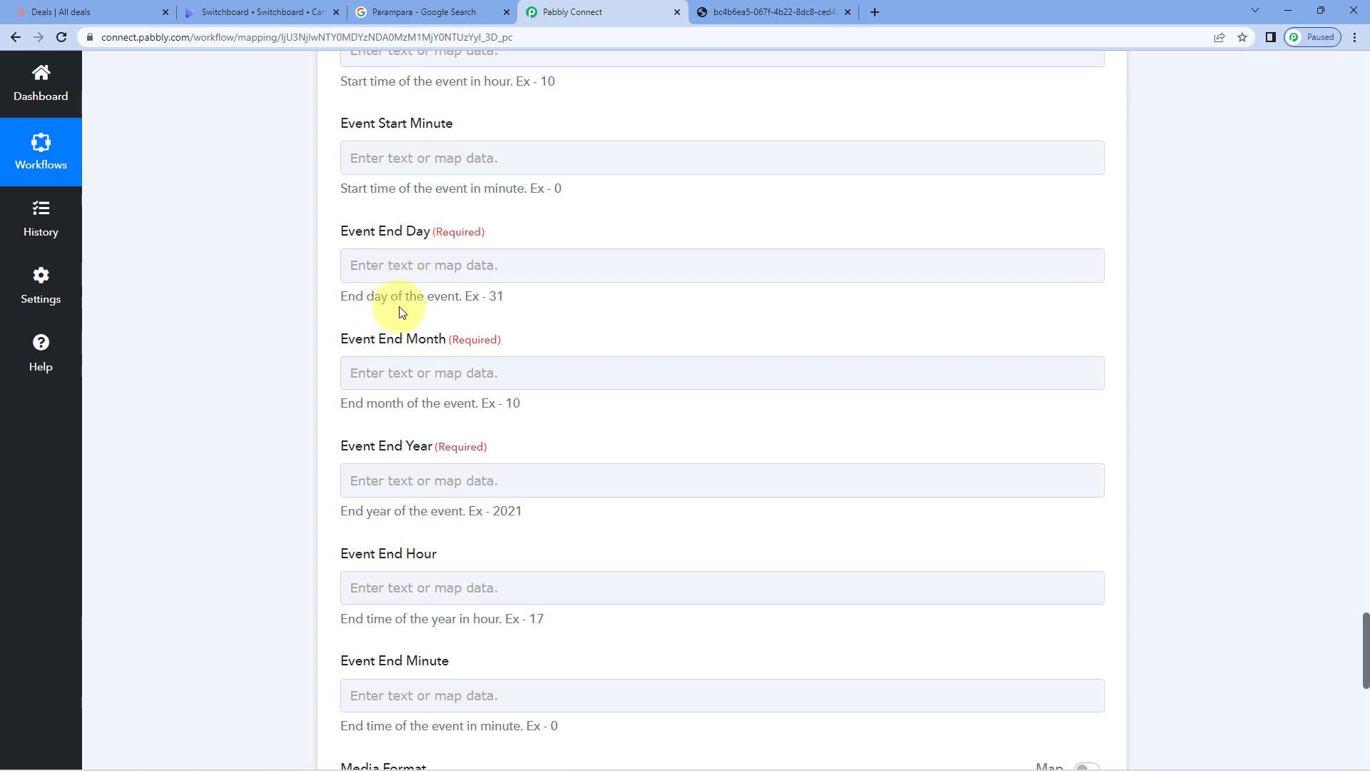
pyautogui.scroll(6, 323, 298)
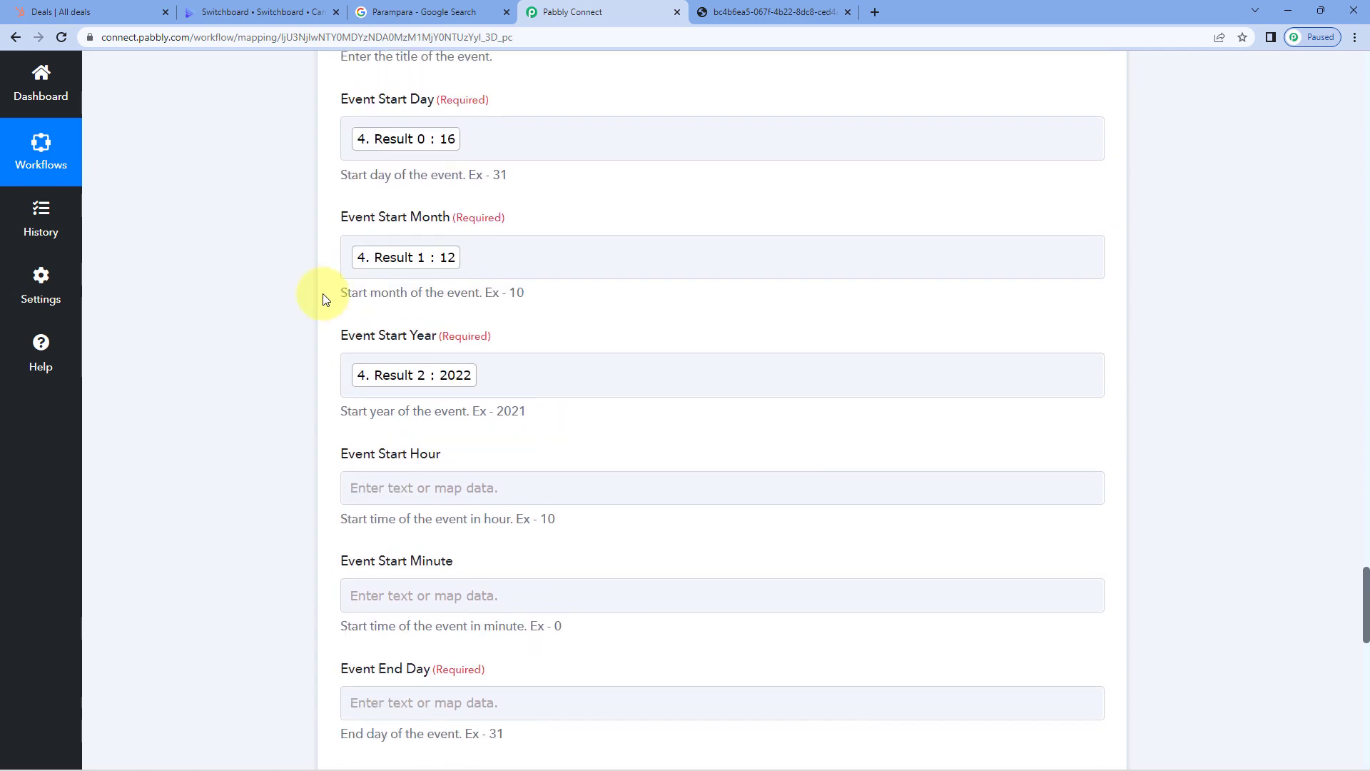
pyautogui.scroll(4, 323, 298)
pyautogui.scroll(15, 322, 296)
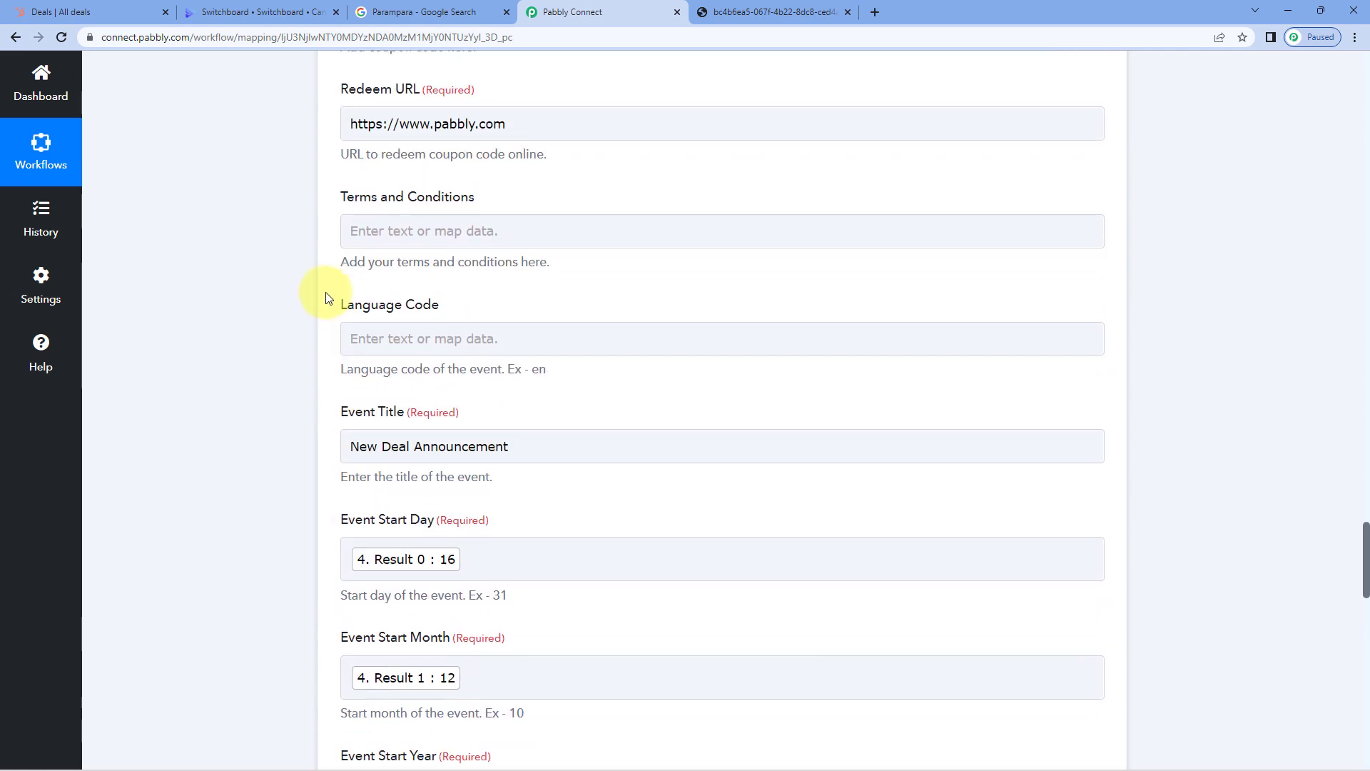
pyautogui.scroll(15, 306, 296)
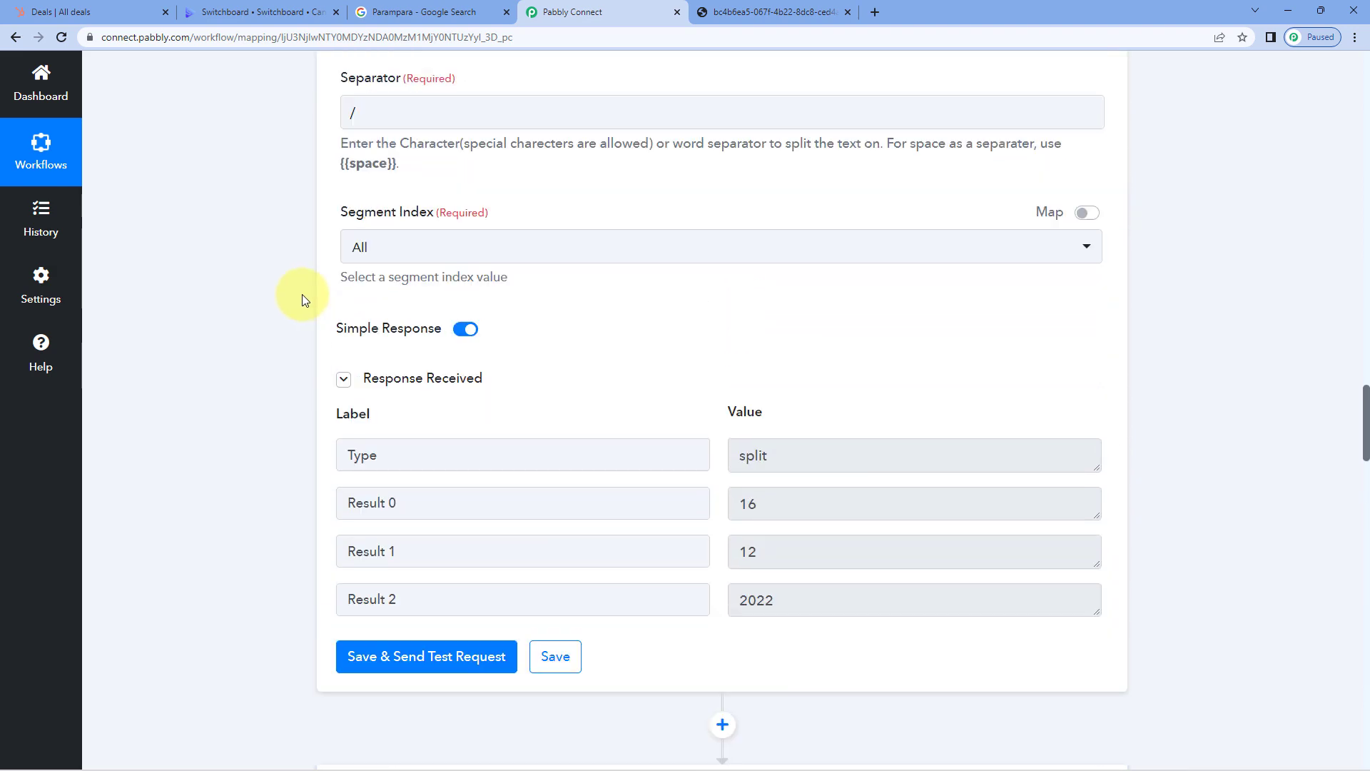
pyautogui.scroll(3, 705, 263)
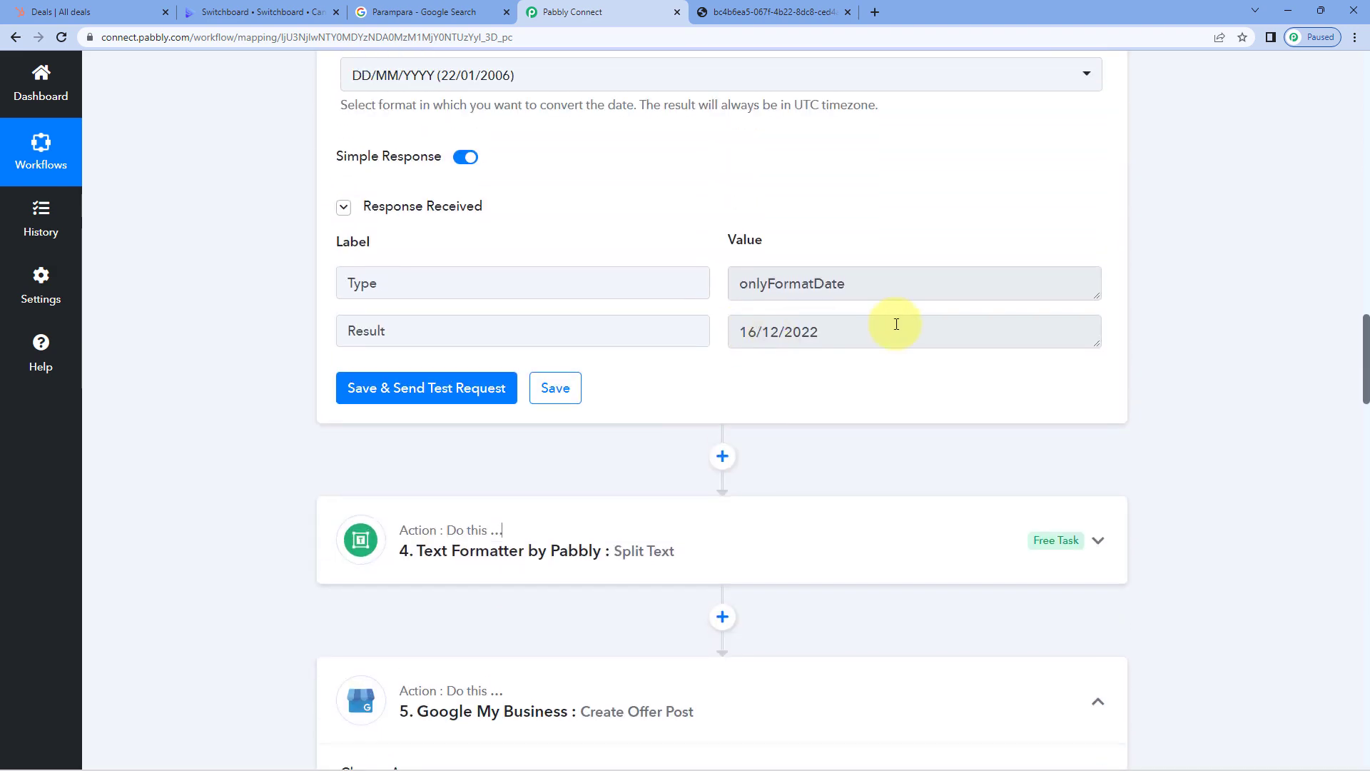
pyautogui.moveTo(871, 324); pyautogui.dragTo(721, 335)
pyautogui.click(708, 326)
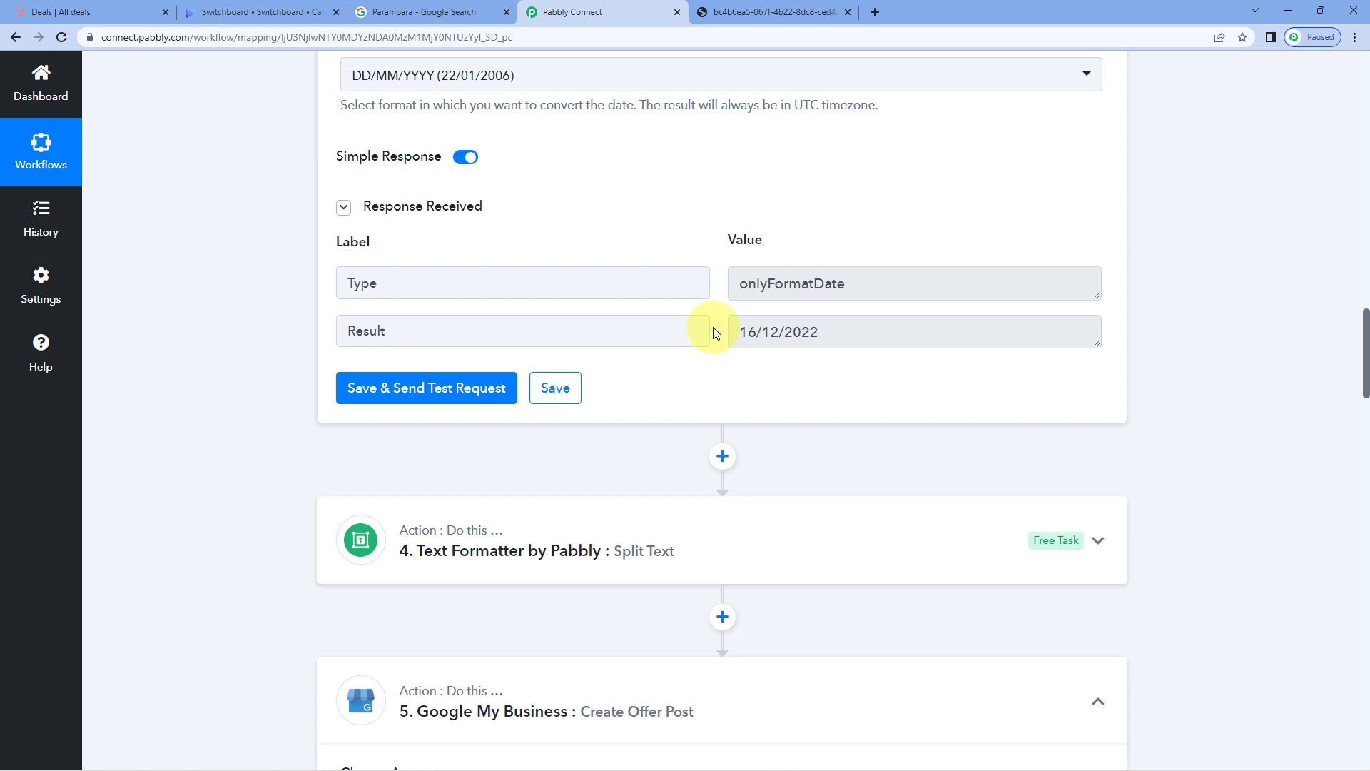
pyautogui.moveTo(738, 327); pyautogui.dragTo(828, 338)
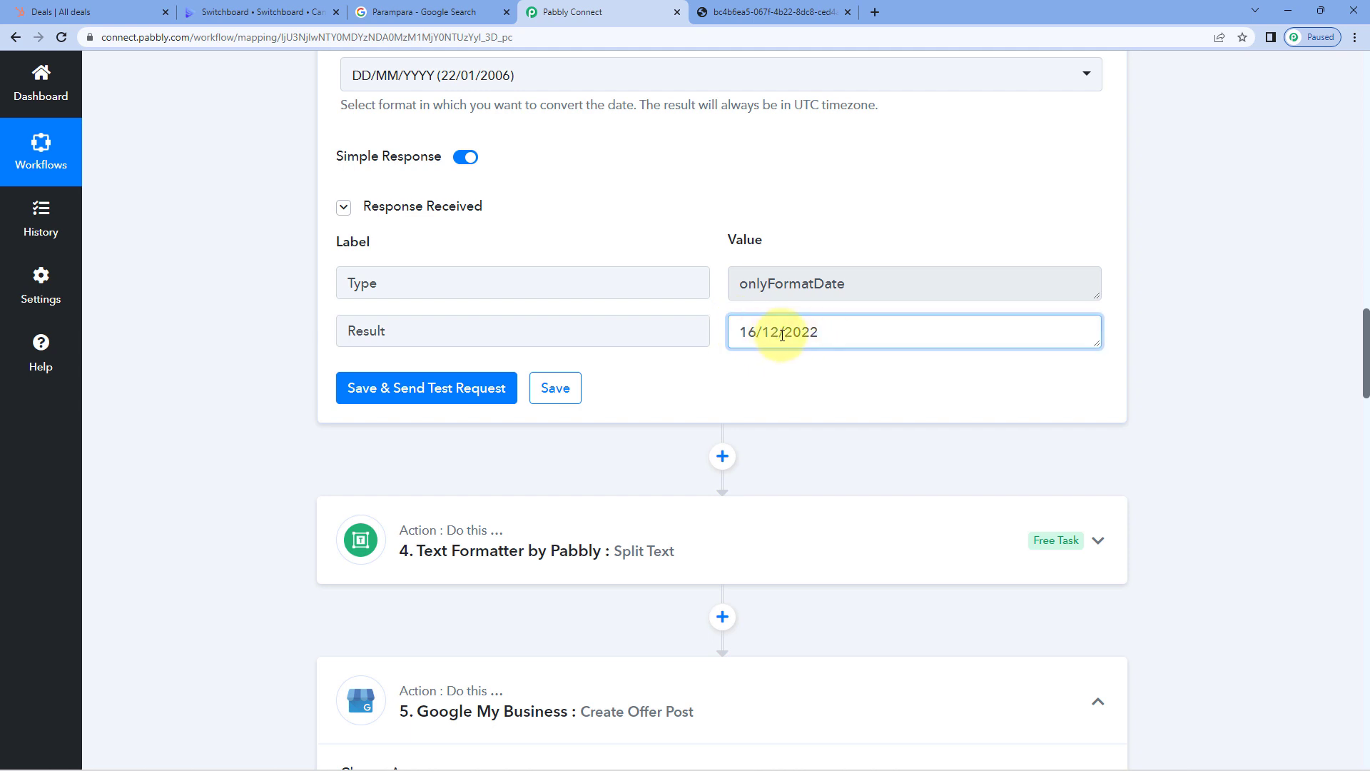
# - Add a connected Date/Time Formatter by Pabbly step with the Add/Subtract Time event directly after the Split Text step
pyautogui.scroll(-2, 782, 335)
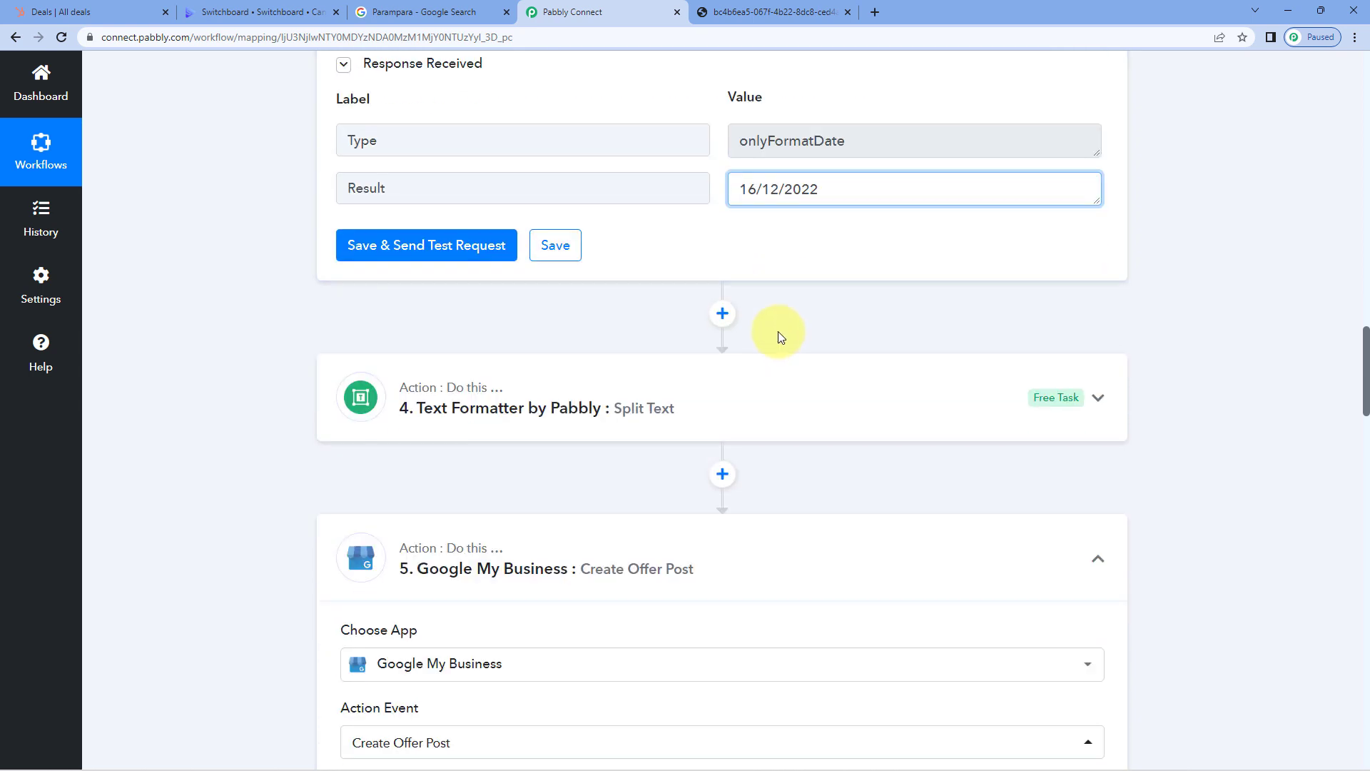
pyautogui.click(725, 468)
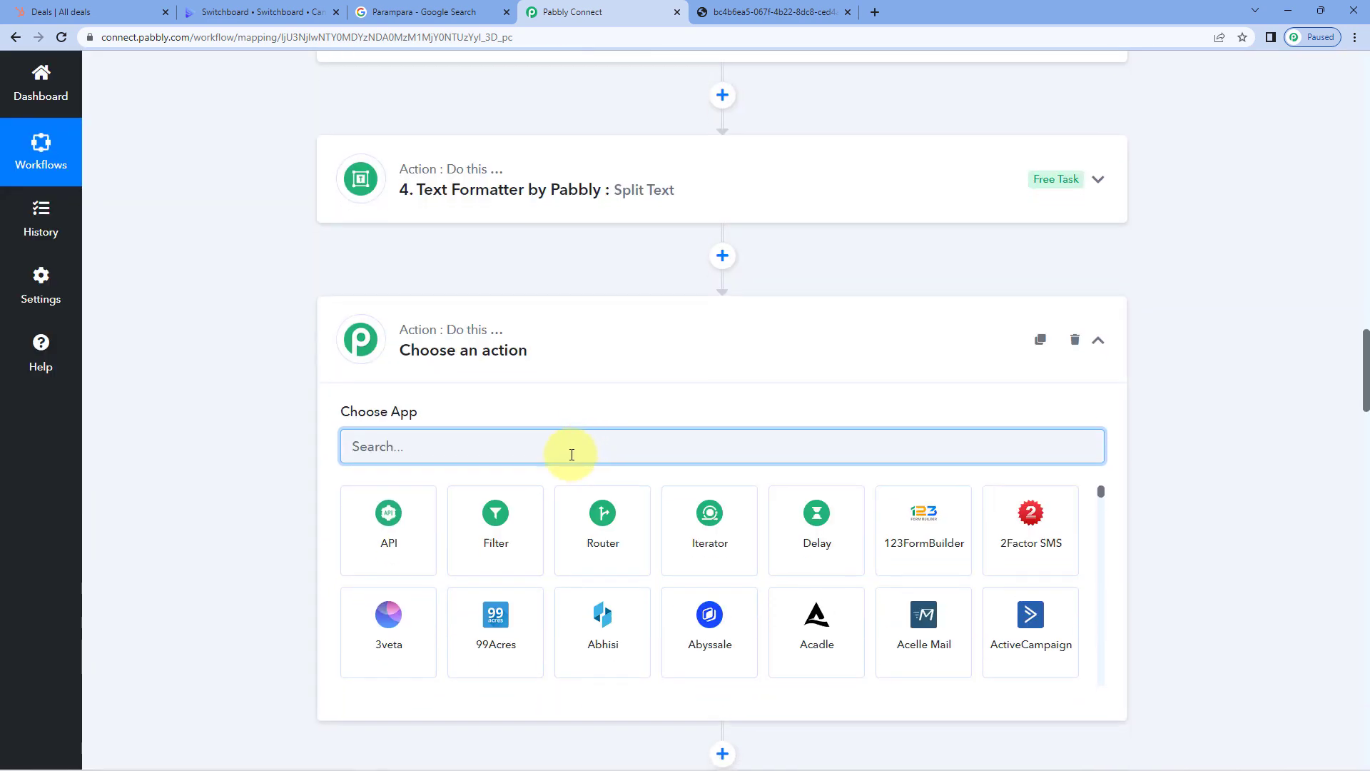
pyautogui.write('Date')
pyautogui.click(432, 460)
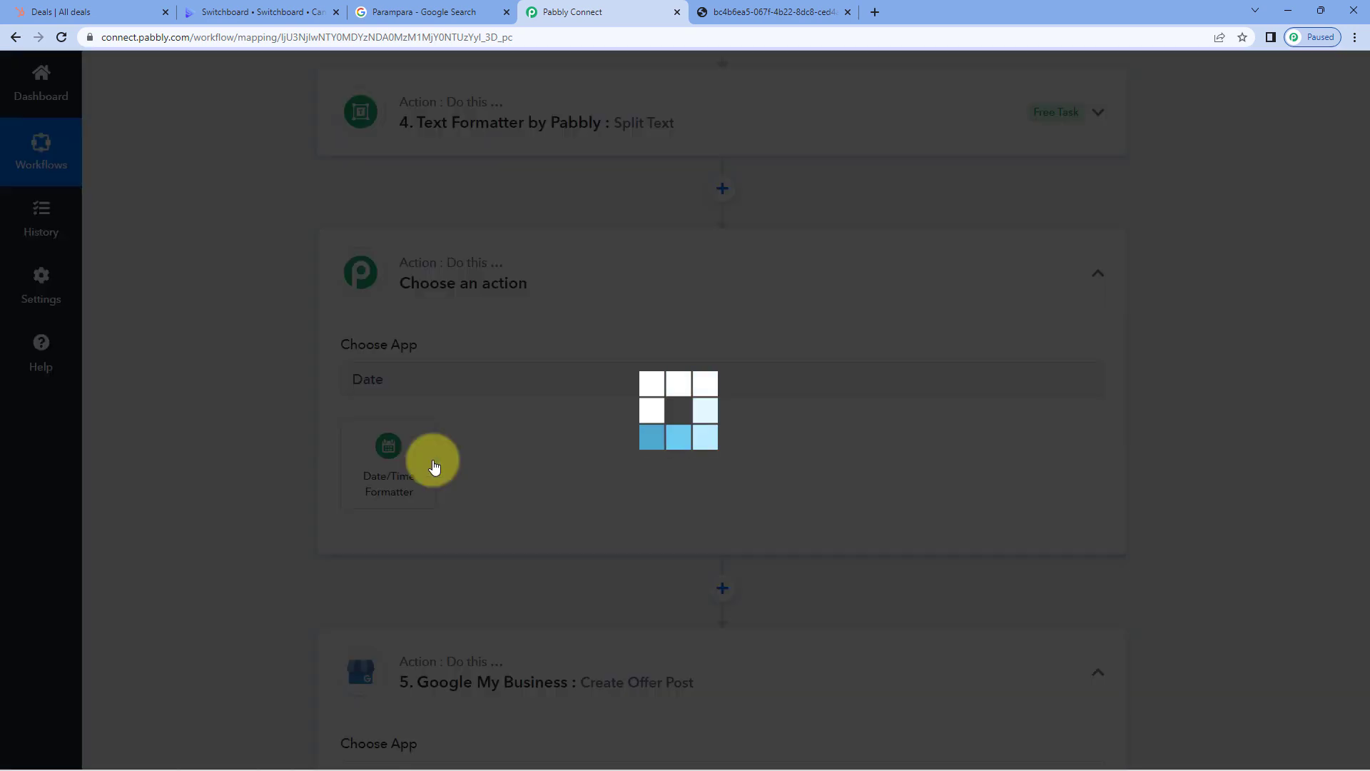
pyautogui.scroll(-2, 352, 435)
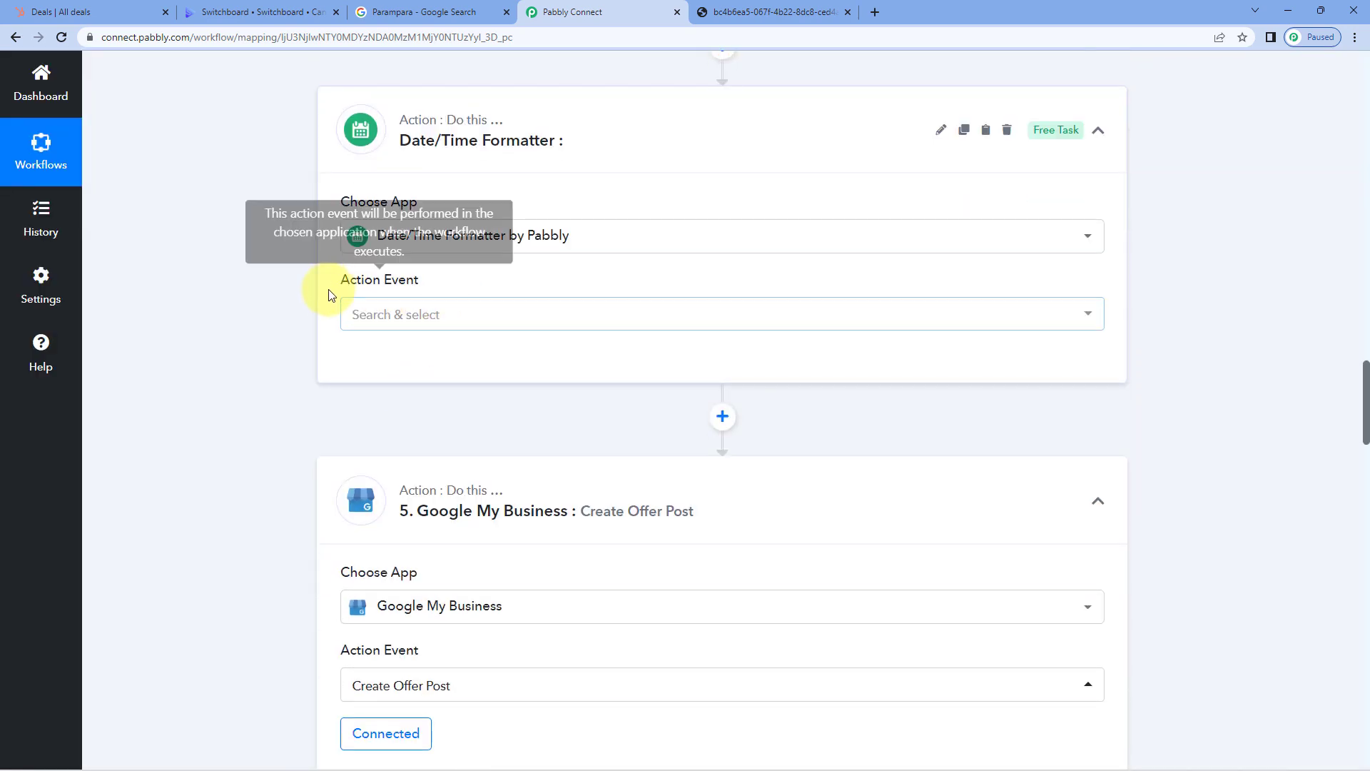
pyautogui.click(442, 317)
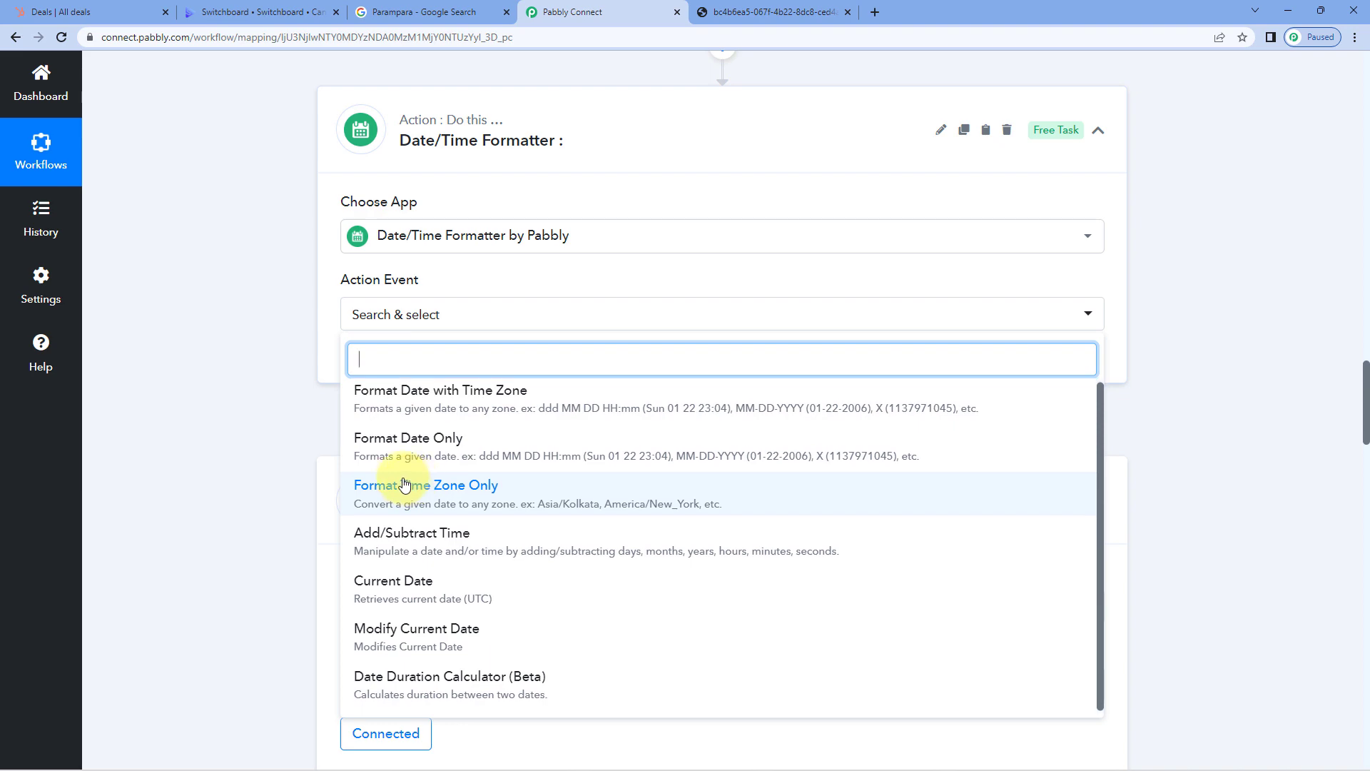
pyautogui.click(383, 545)
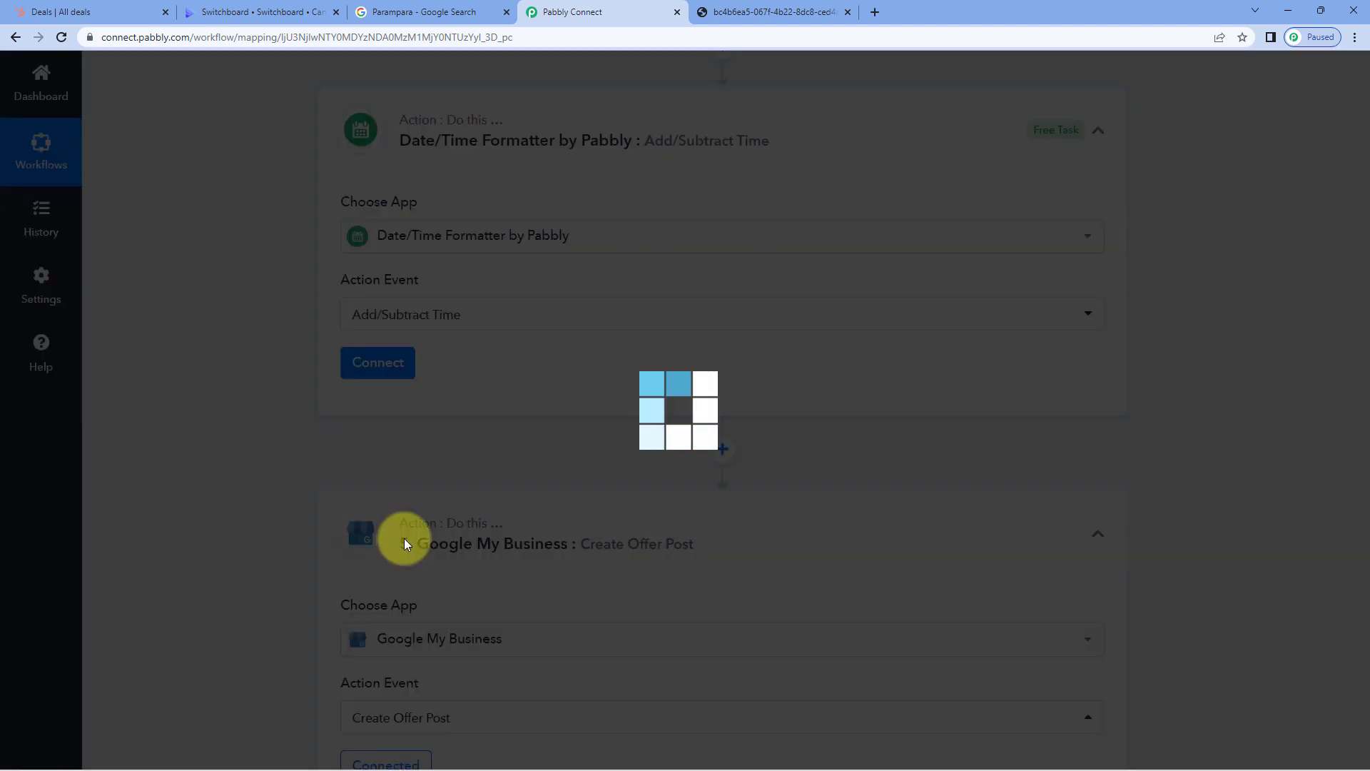
pyautogui.click(403, 376)
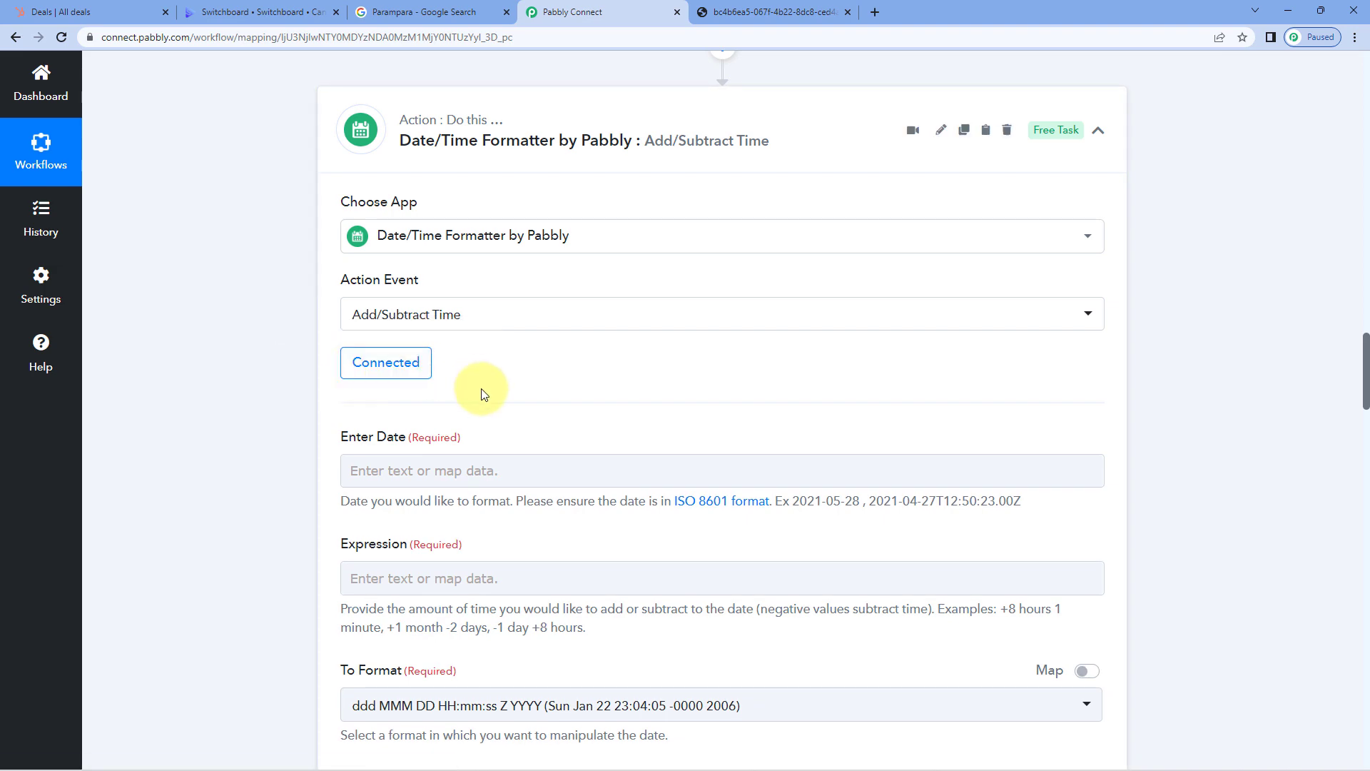
# - Map the Add/Subtract Time step's Enter Date to the Result of step 3, Format Date Only
pyautogui.scroll(10, 596, 412)
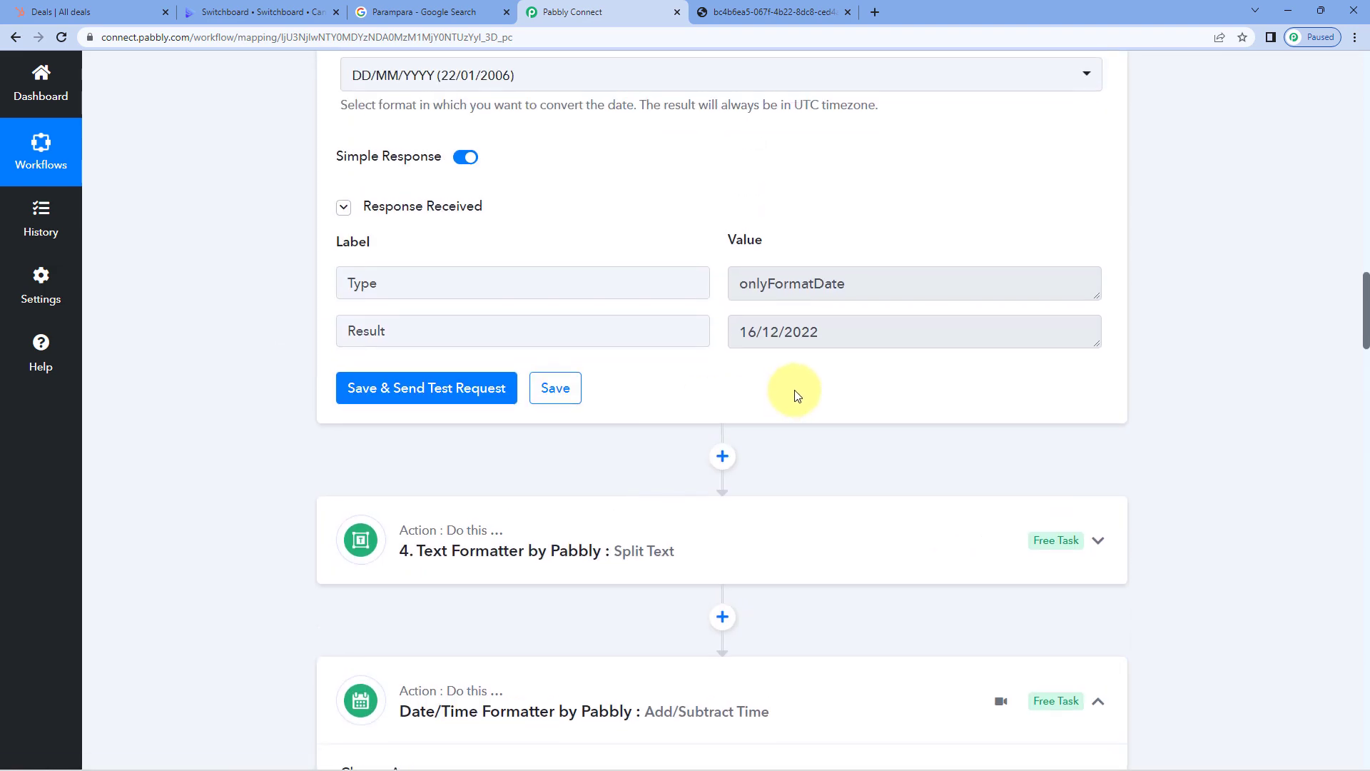
pyautogui.moveTo(841, 329); pyautogui.dragTo(712, 337)
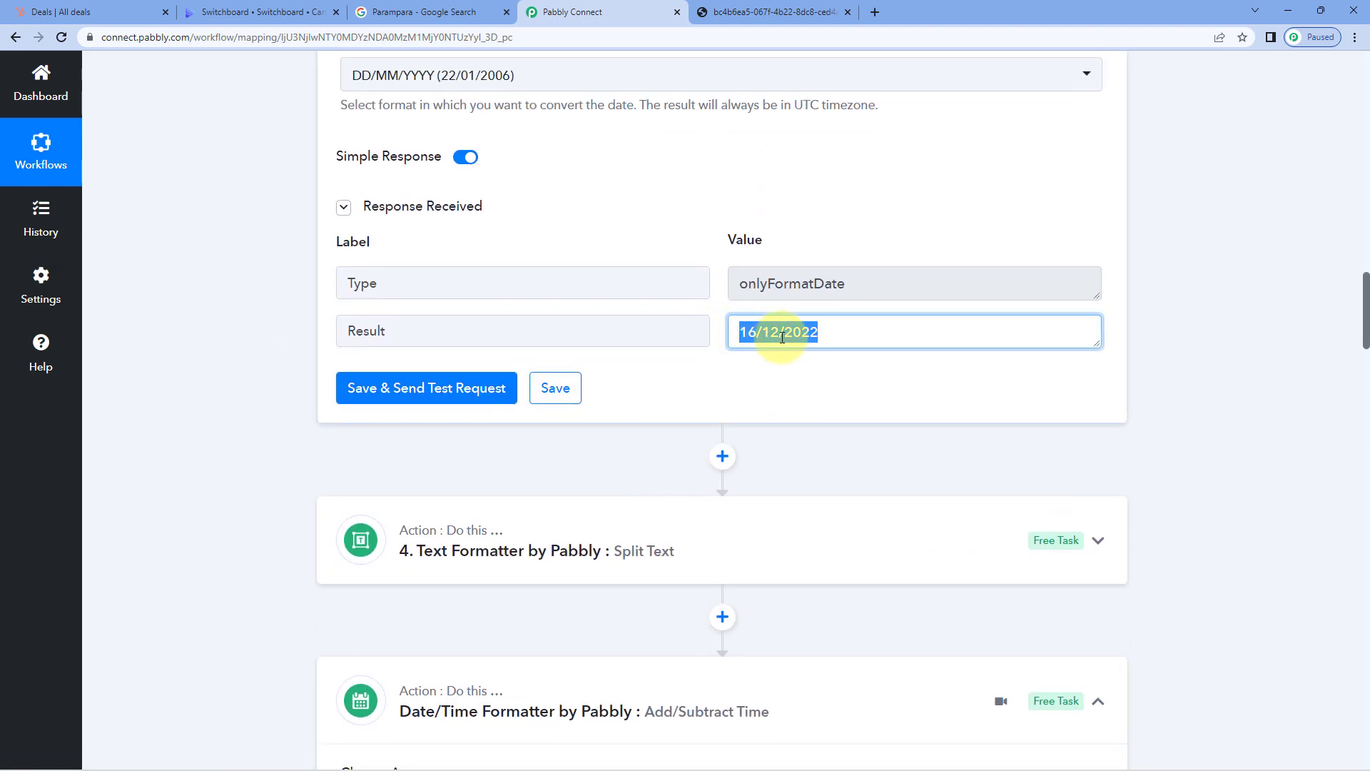
pyautogui.scroll(-8, 478, 456)
pyautogui.click(346, 470)
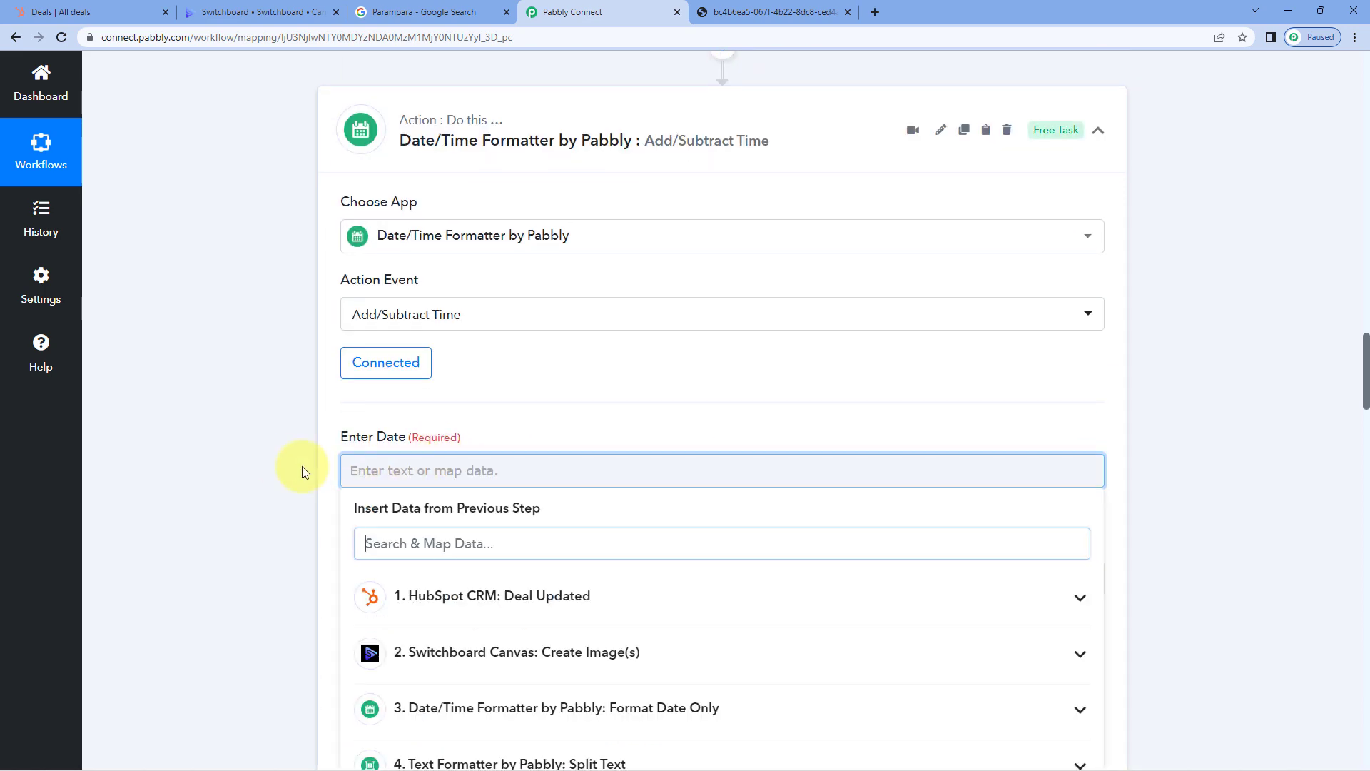
pyautogui.scroll(-4, 284, 465)
pyautogui.click(474, 427)
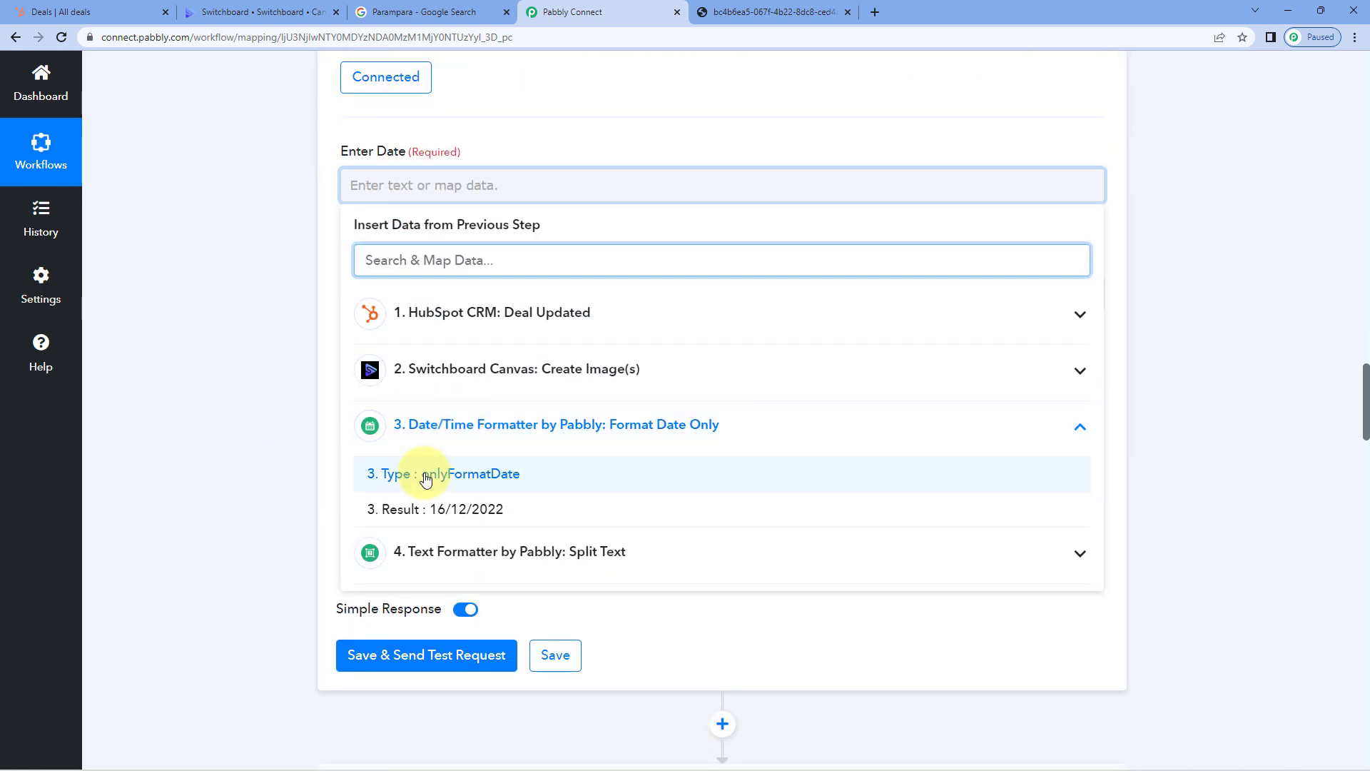
pyautogui.click(460, 507)
pyautogui.click(293, 357)
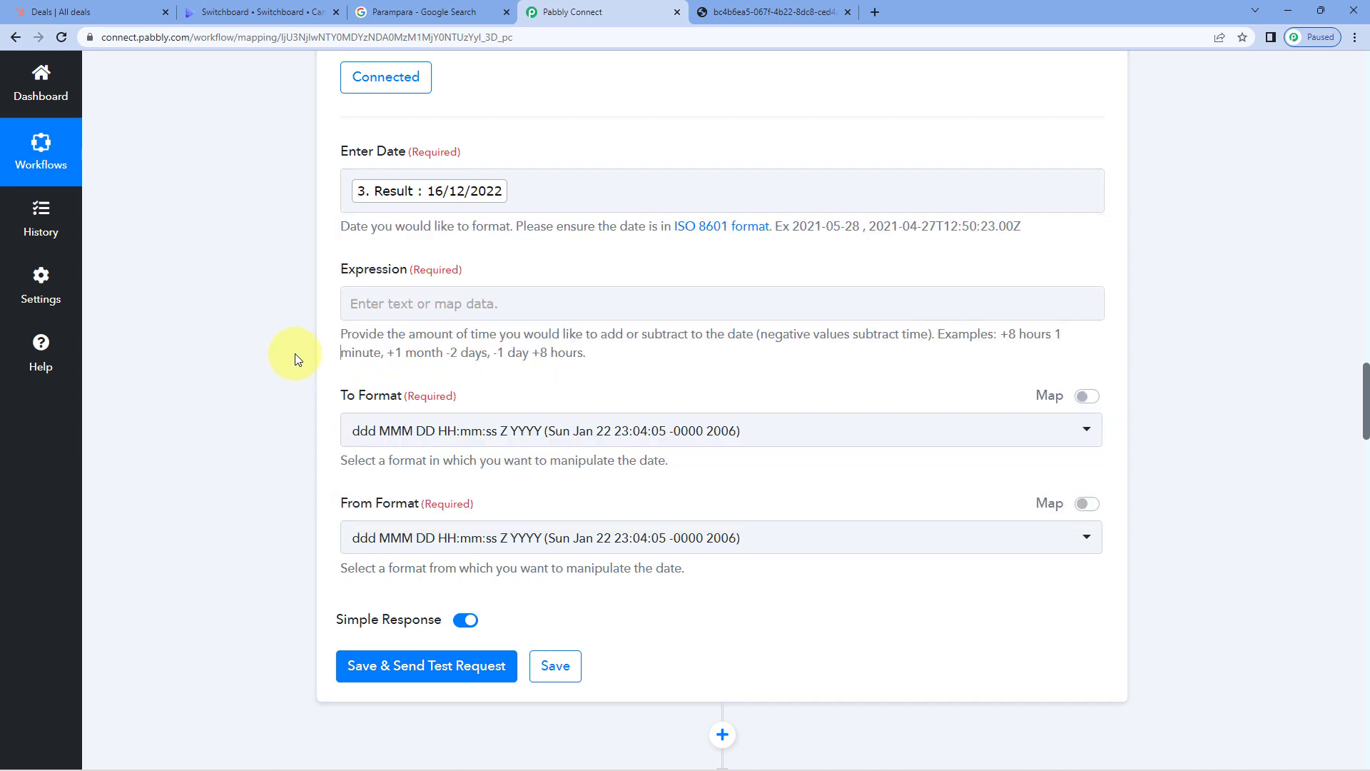
# - Set the Add/Subtract Time step's Expression to "+7 days"
pyautogui.click(401, 300)
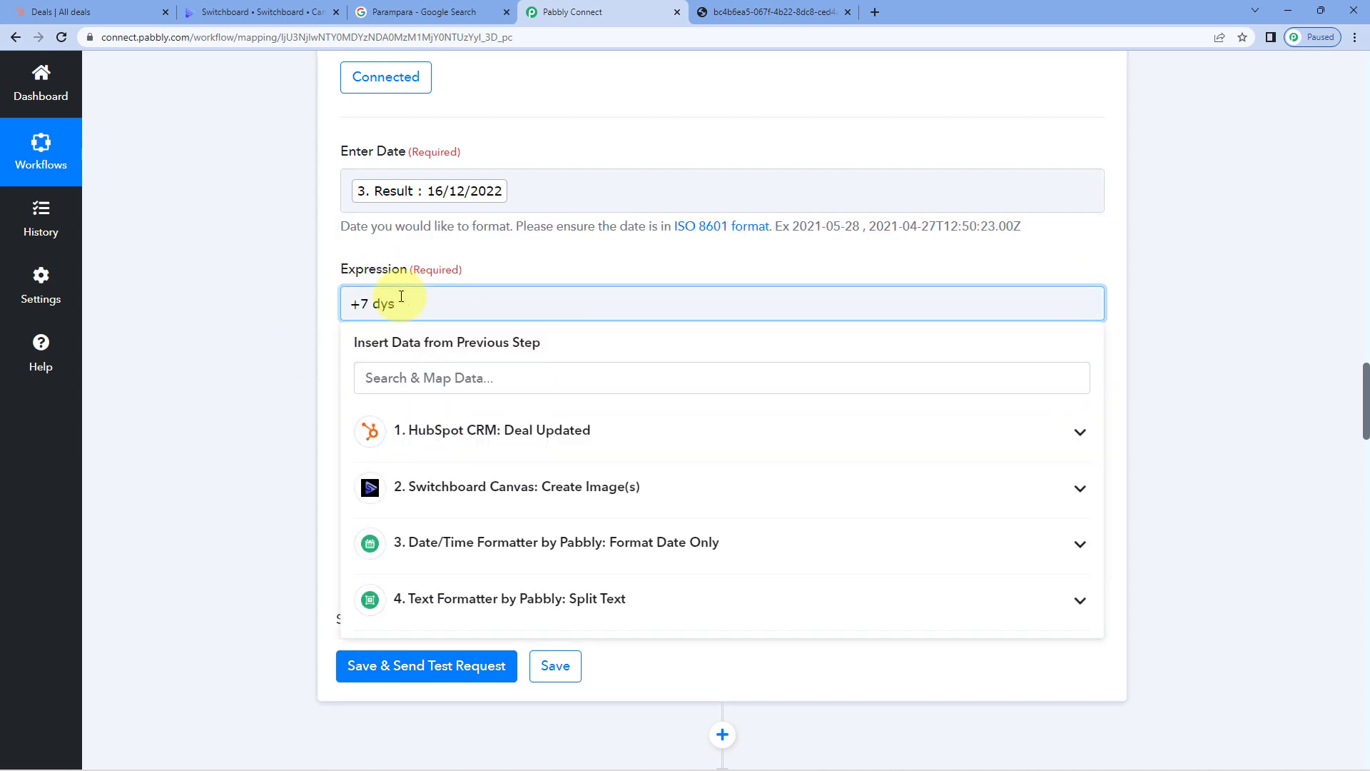
pyautogui.click(310, 325)
pyautogui.scroll(-1, 314, 327)
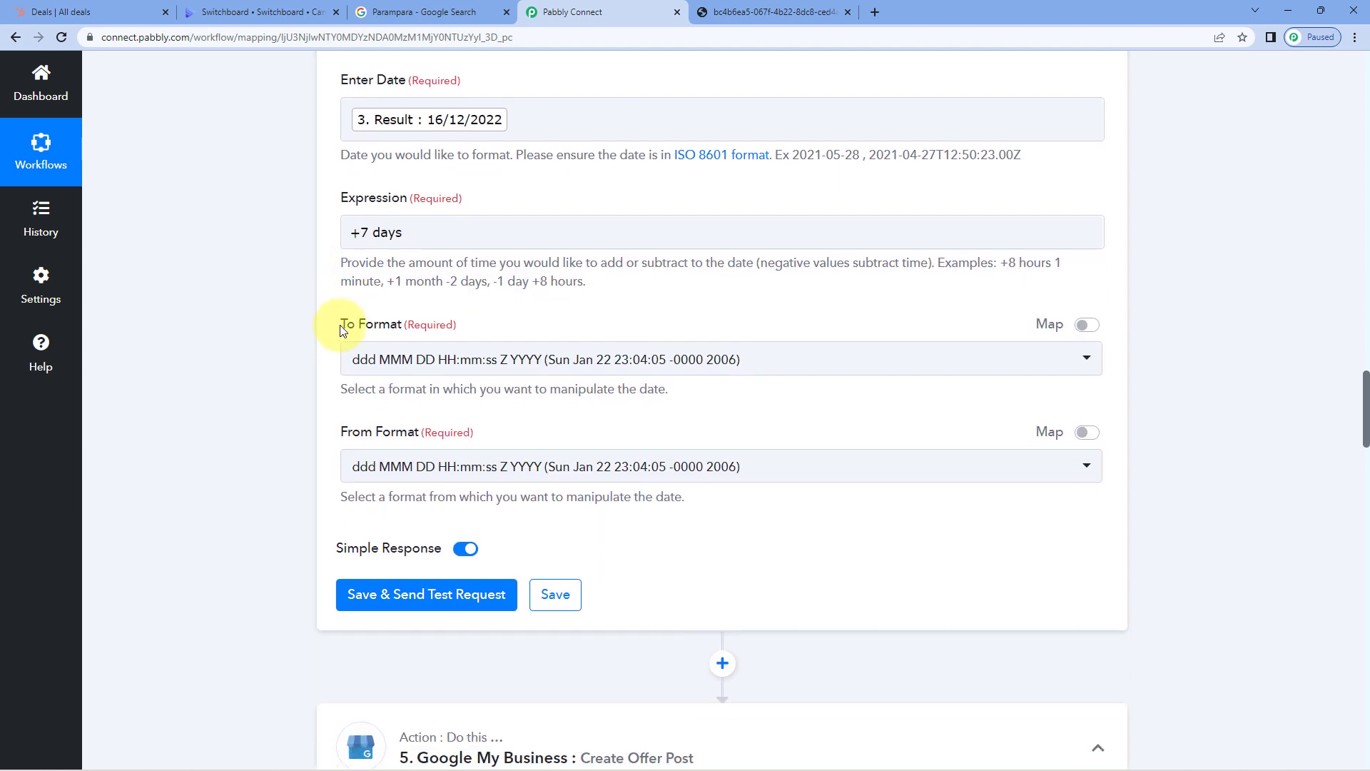
# - Set both To Format and From Format to DD/MM/YYYY, then save the date step and send its test request
pyautogui.click(514, 358)
pyautogui.scroll(-3, 461, 485)
pyautogui.scroll(-1, 468, 497)
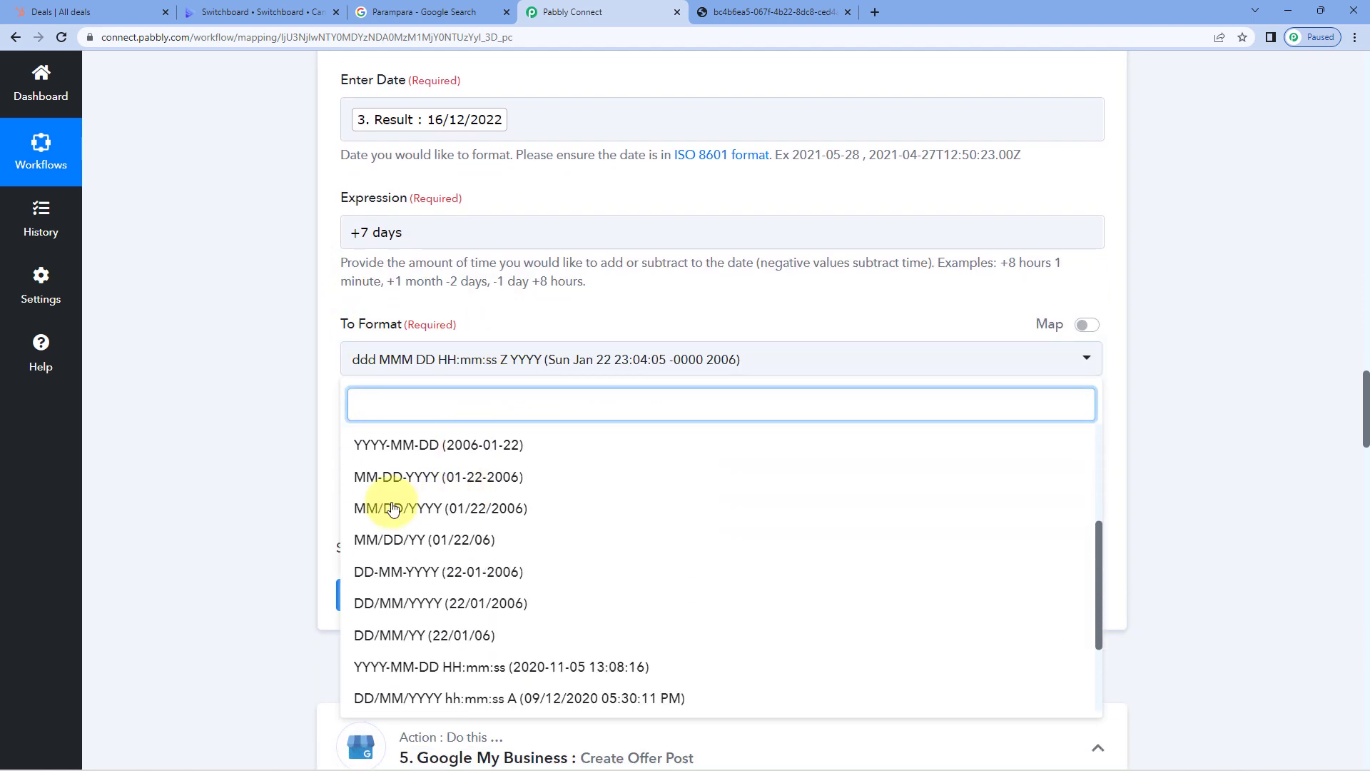
pyautogui.click(407, 605)
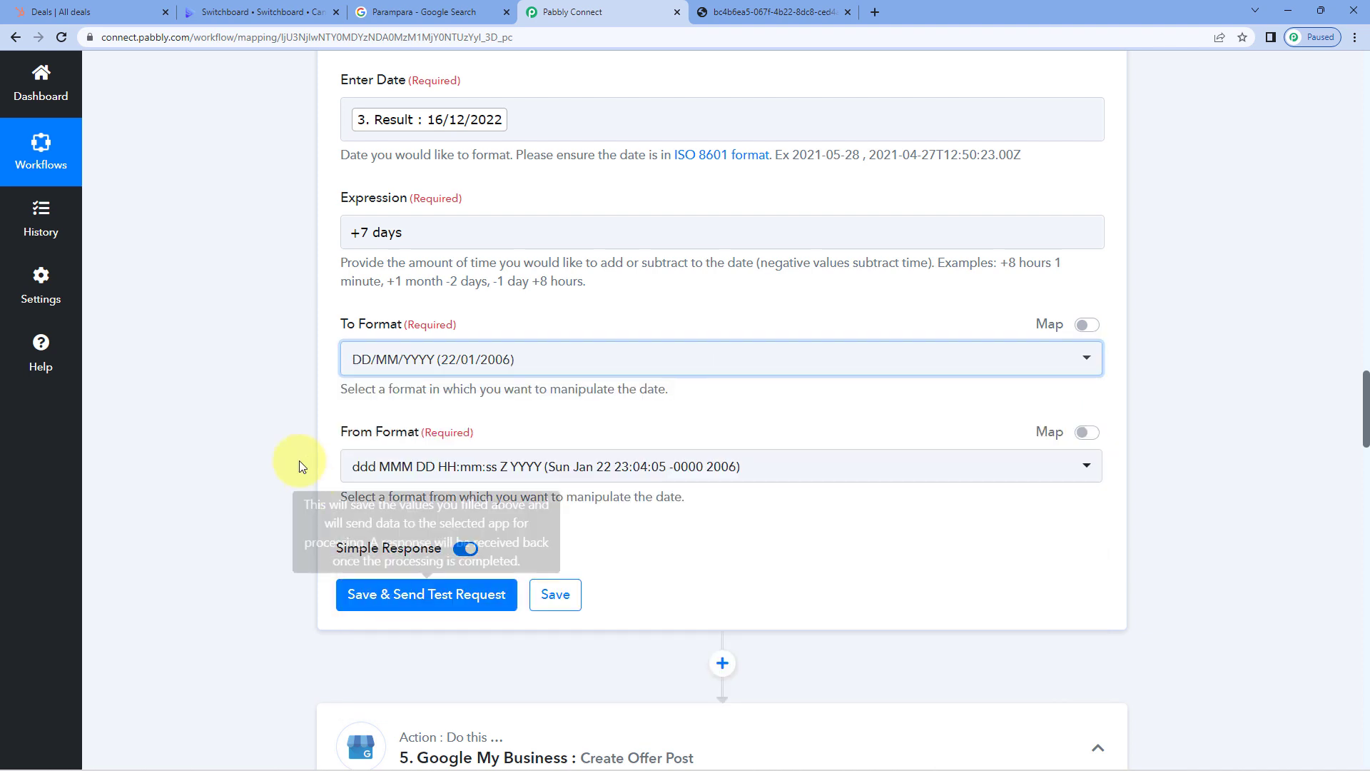
pyautogui.click(463, 469)
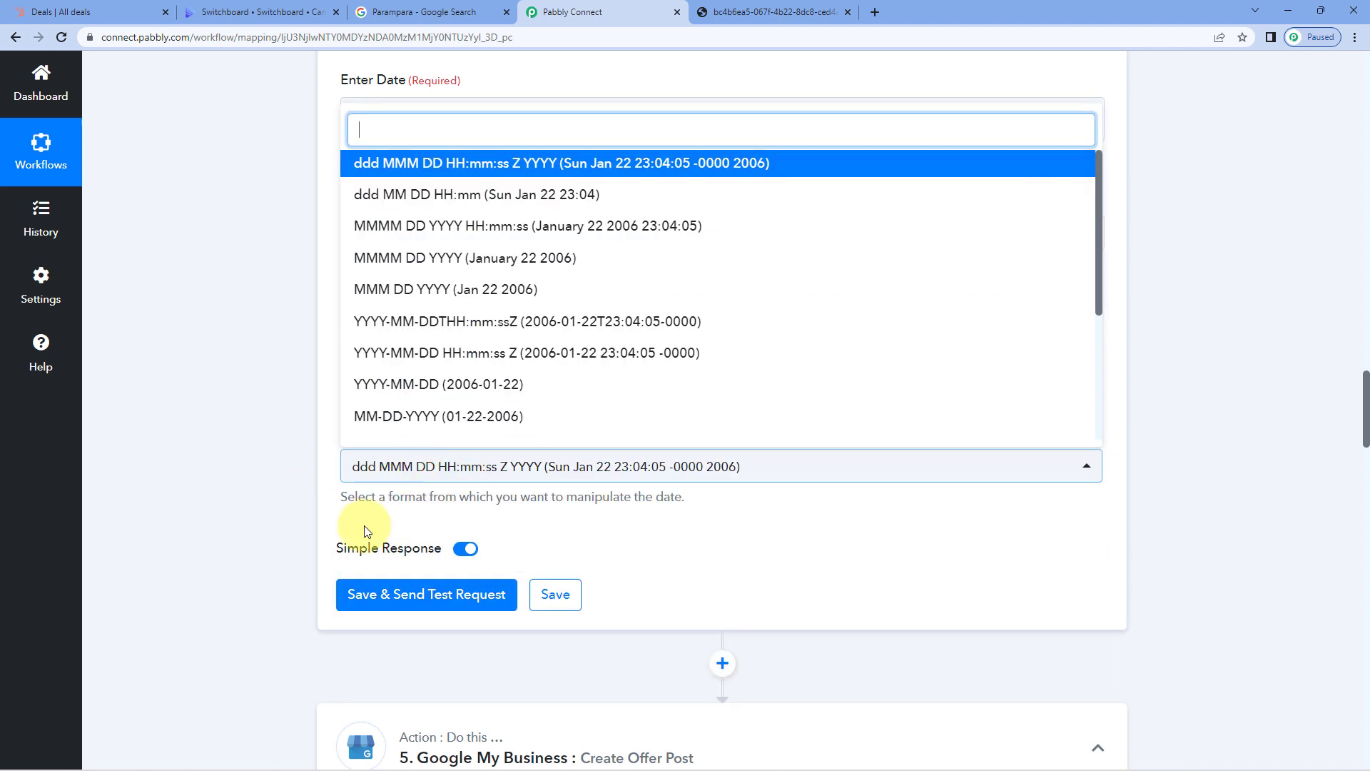
pyautogui.scroll(-4, 414, 357)
pyautogui.click(428, 330)
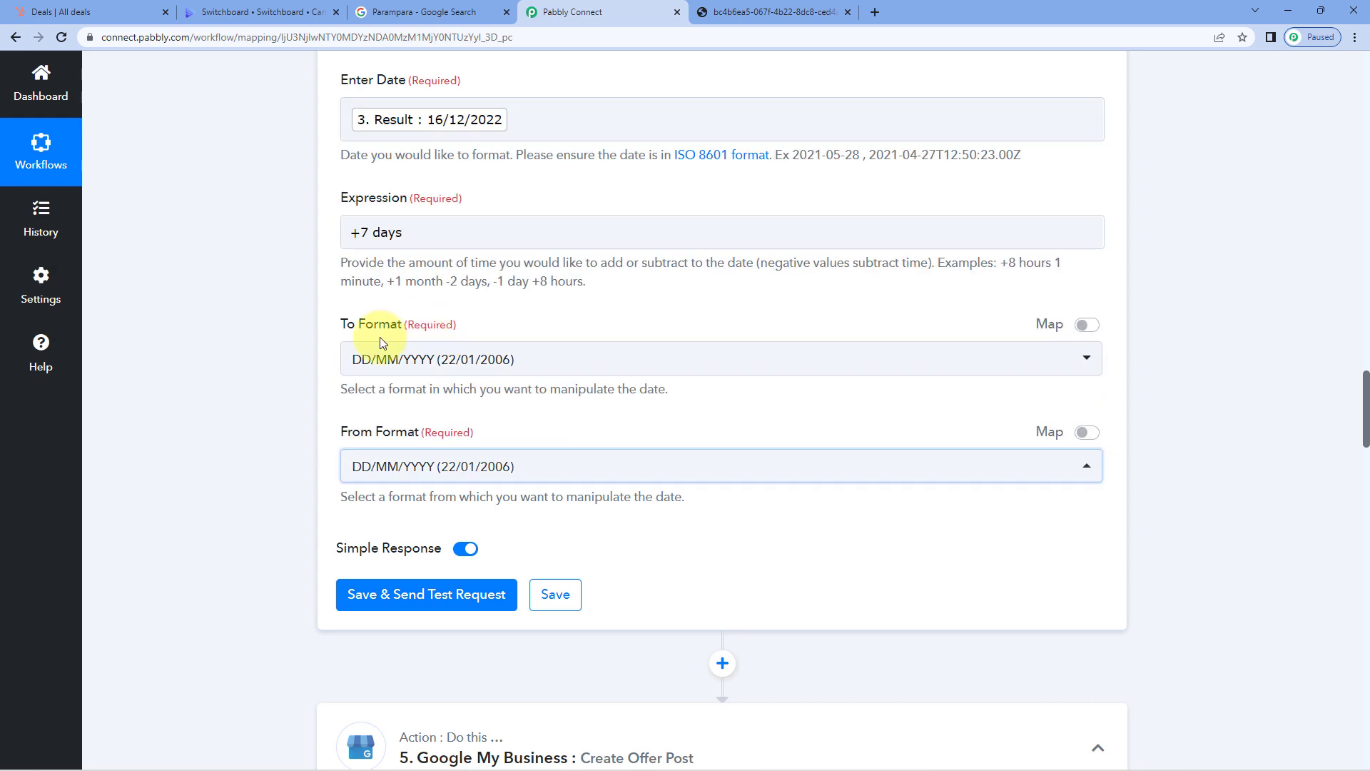
pyautogui.click(428, 592)
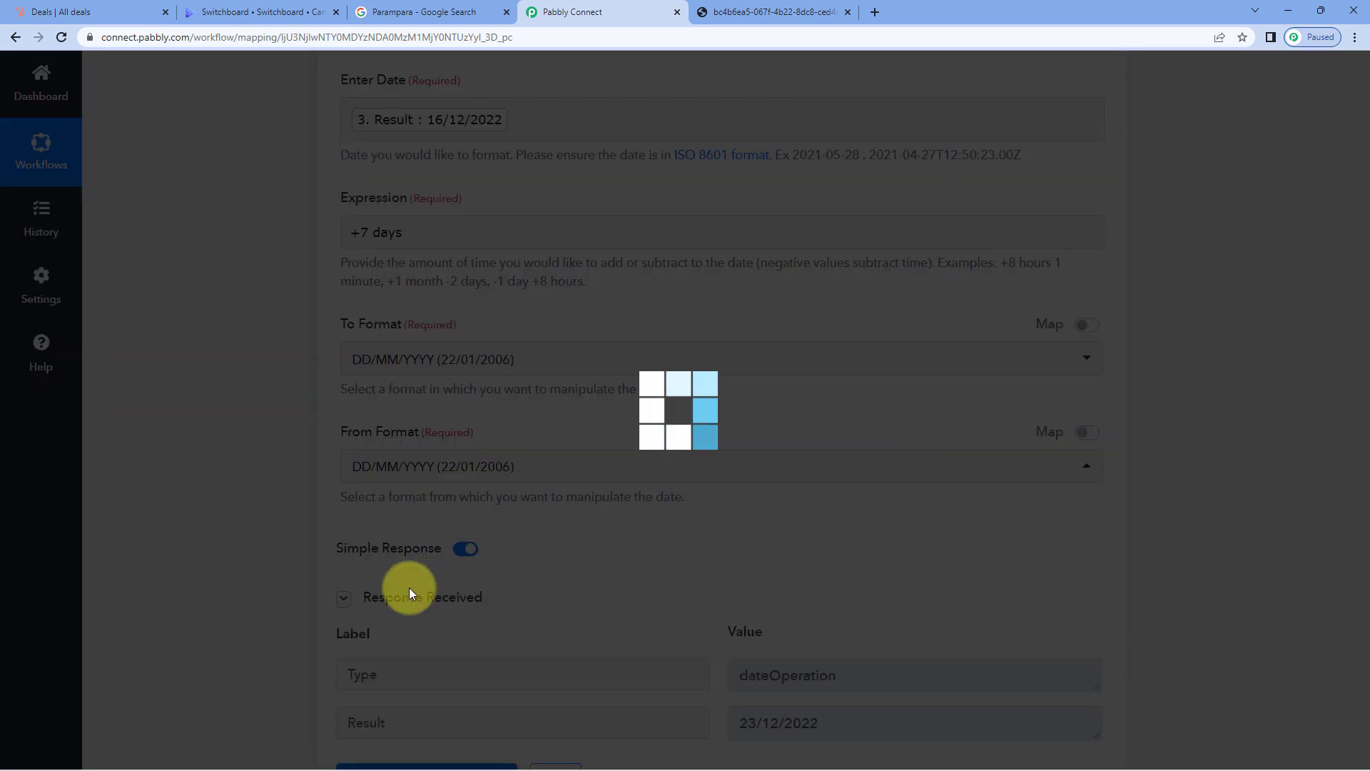
# - Examine the Add/Subtract Time result and compare it with the formatted date from step 3
pyautogui.scroll(-2, 407, 587)
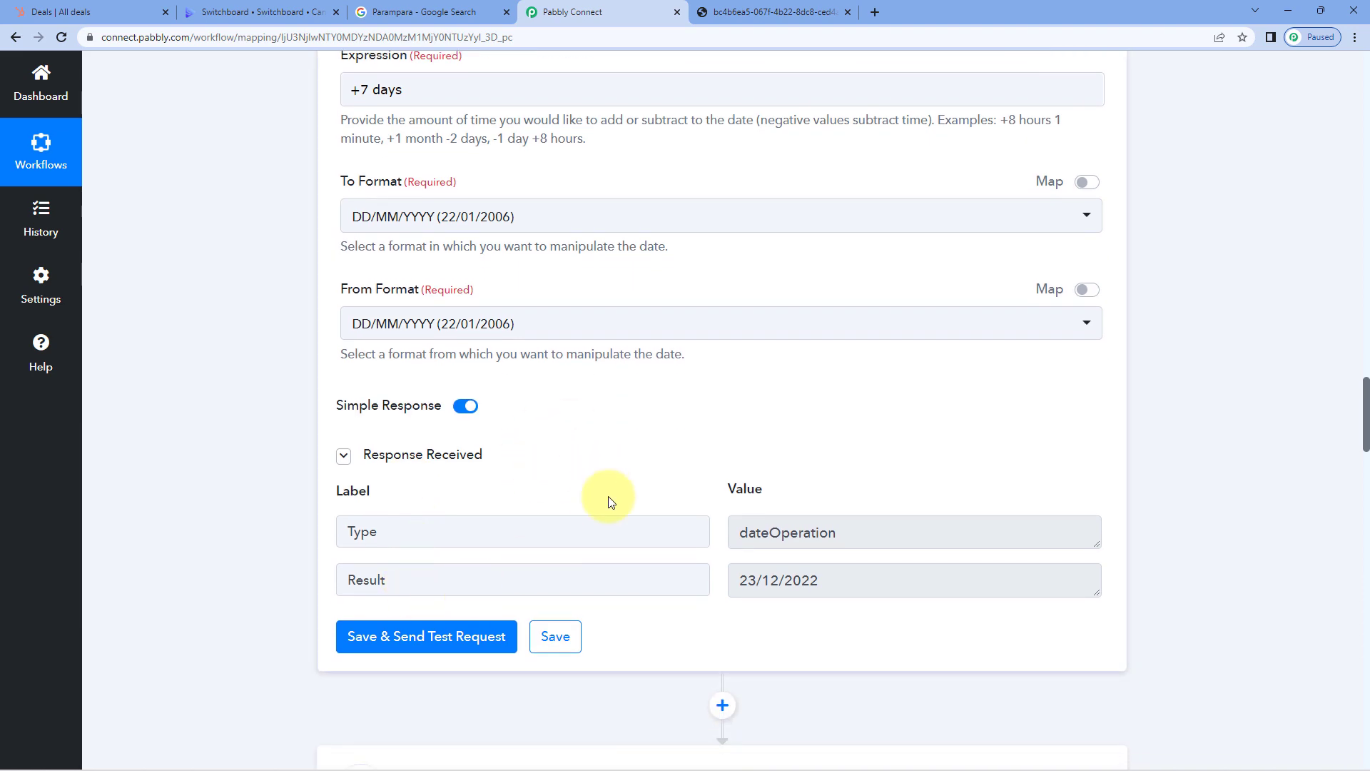
pyautogui.moveTo(740, 585); pyautogui.dragTo(783, 584)
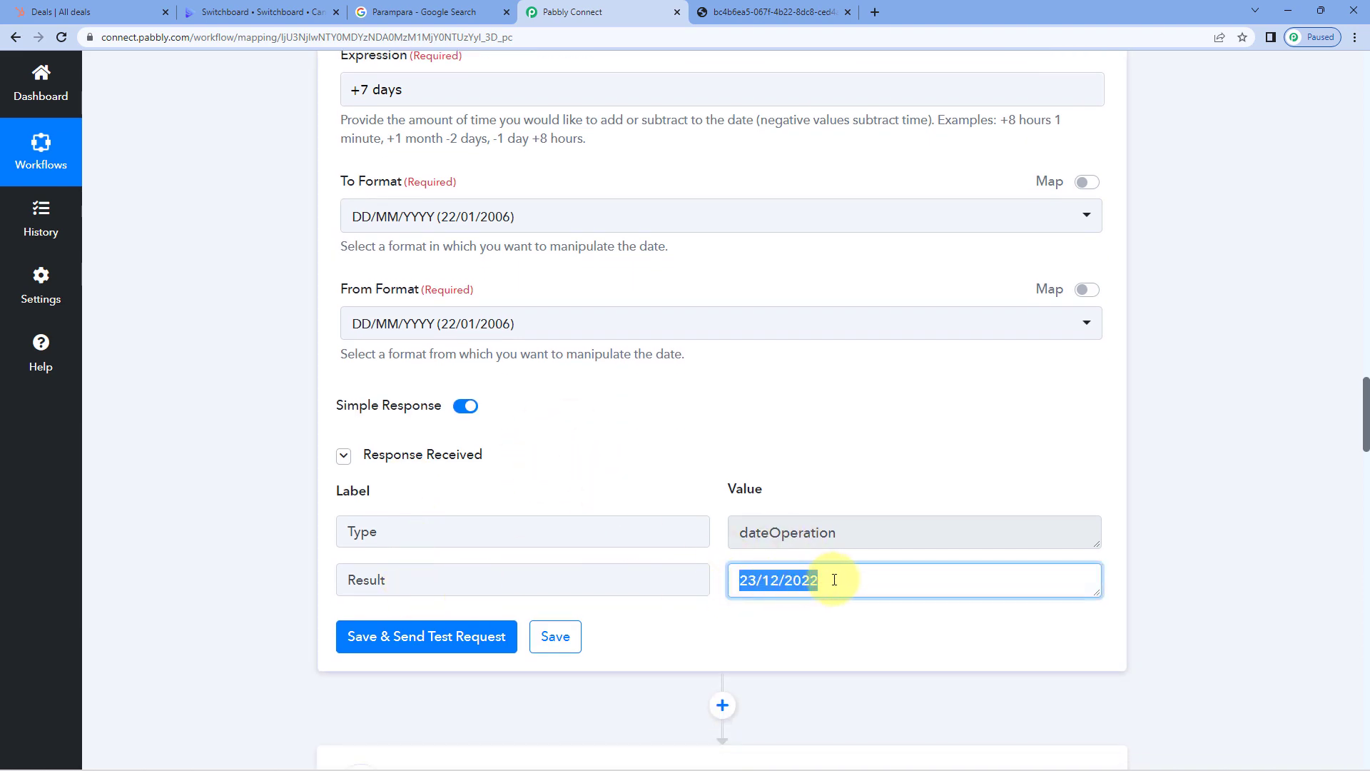
pyautogui.scroll(10, 740, 471)
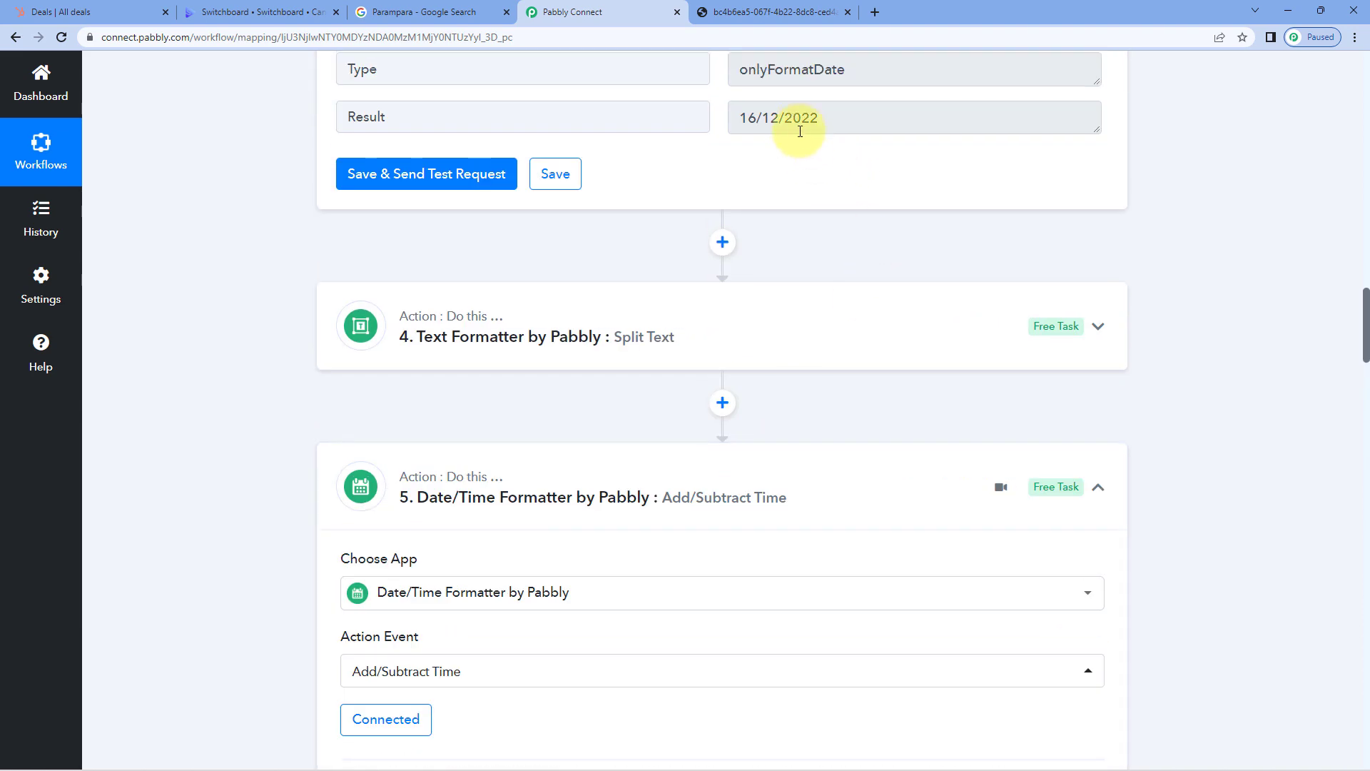
pyautogui.moveTo(867, 124); pyautogui.dragTo(835, 115)
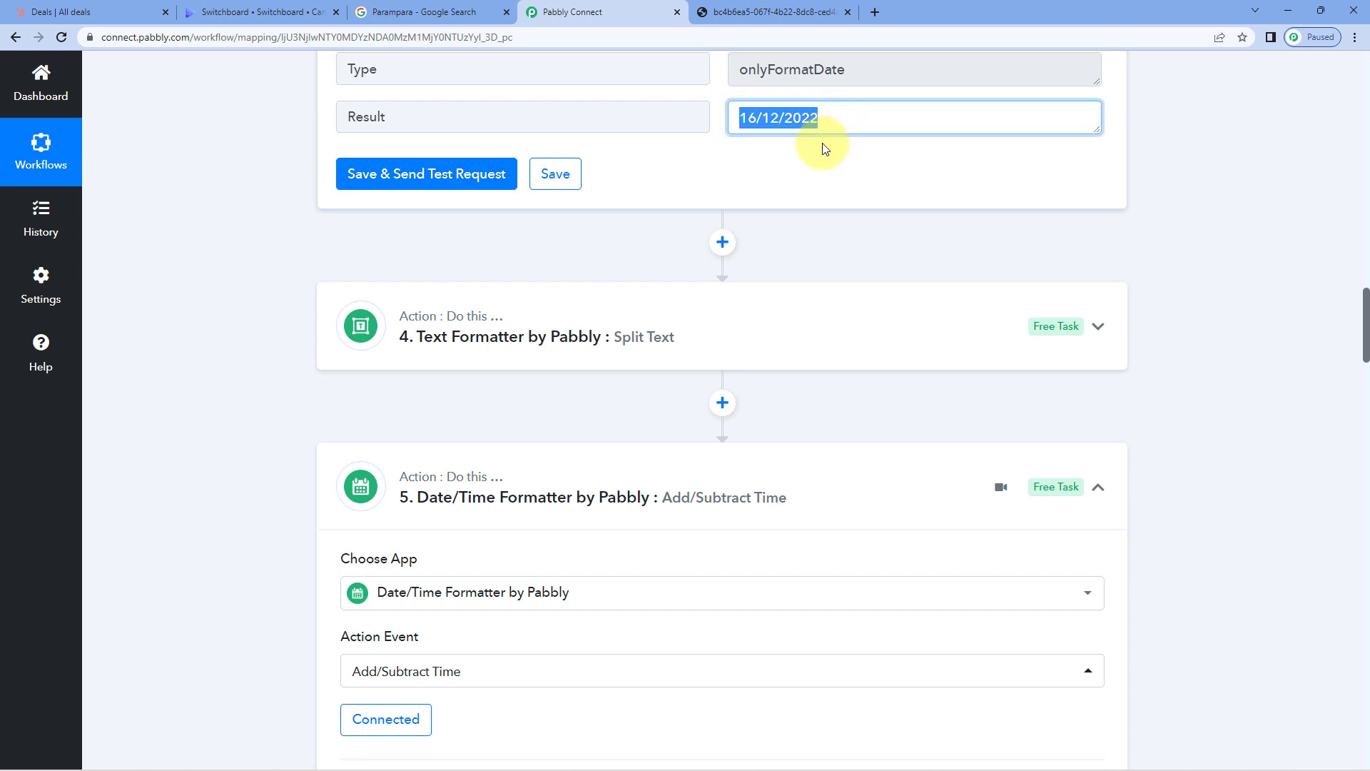
pyautogui.click(817, 194)
pyautogui.scroll(-15, 819, 336)
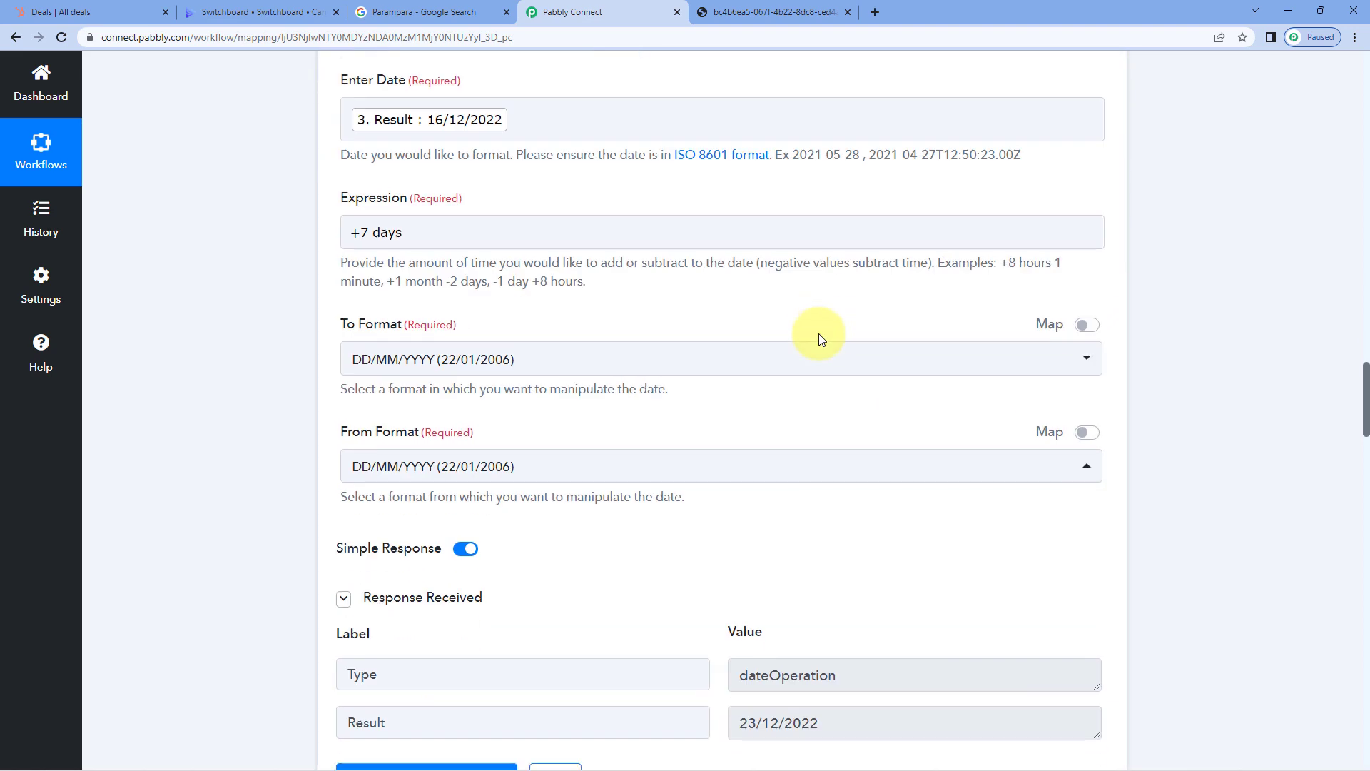
pyautogui.moveTo(834, 299)
pyautogui.mouseDown()
pyautogui.moveTo(725, 298)
pyautogui.moveTo(827, 297)
pyautogui.mouseUp()
pyautogui.click(723, 323)
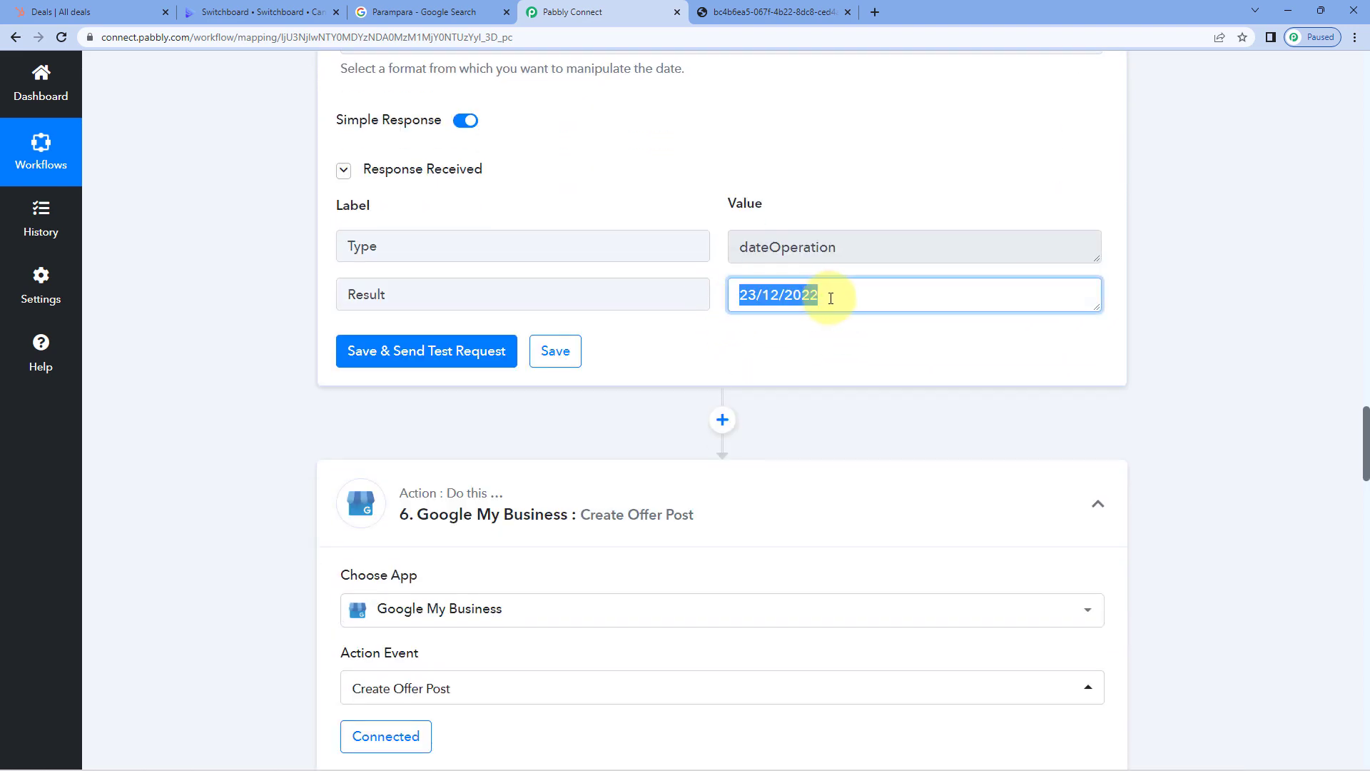
# - Copy the Split Text step and paste it below the Add/Subtract Time step
pyautogui.scroll(15, 719, 328)
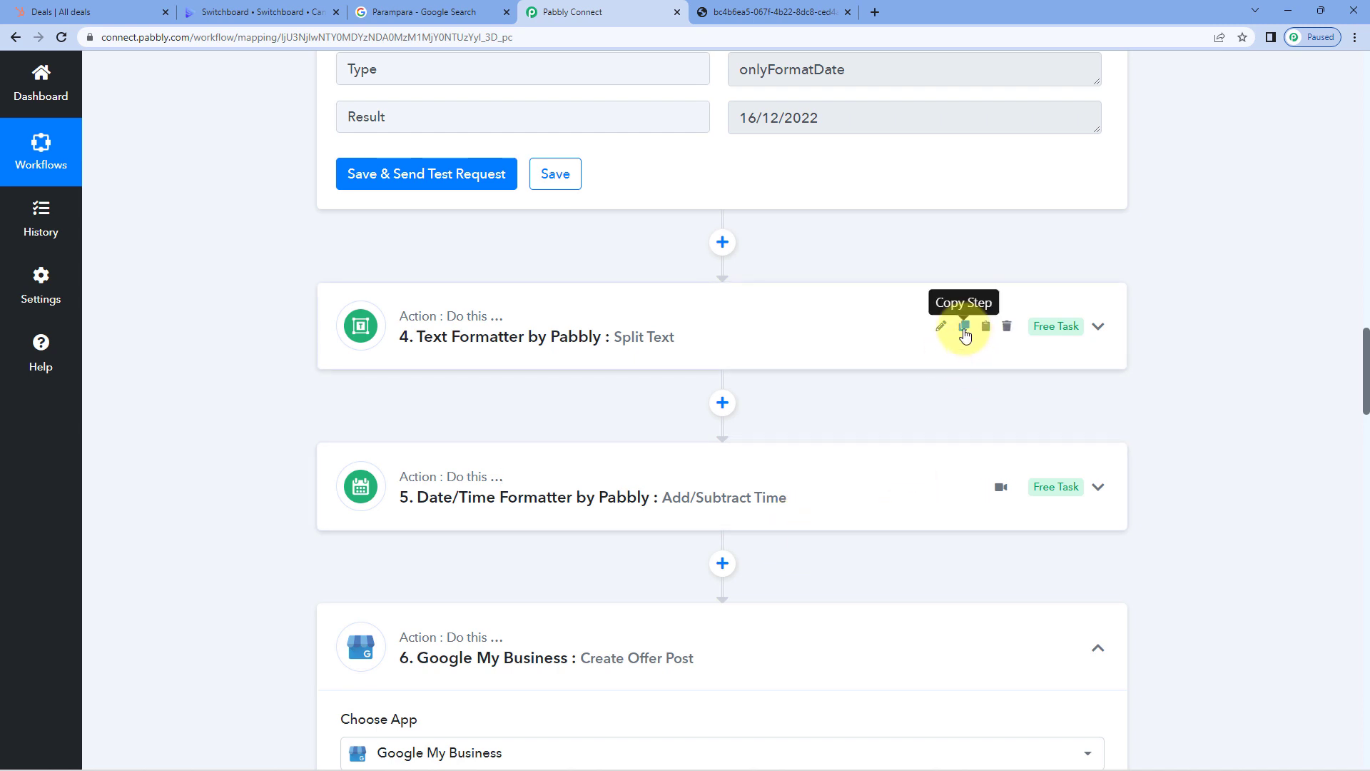
pyautogui.click(965, 330)
pyautogui.click(687, 490)
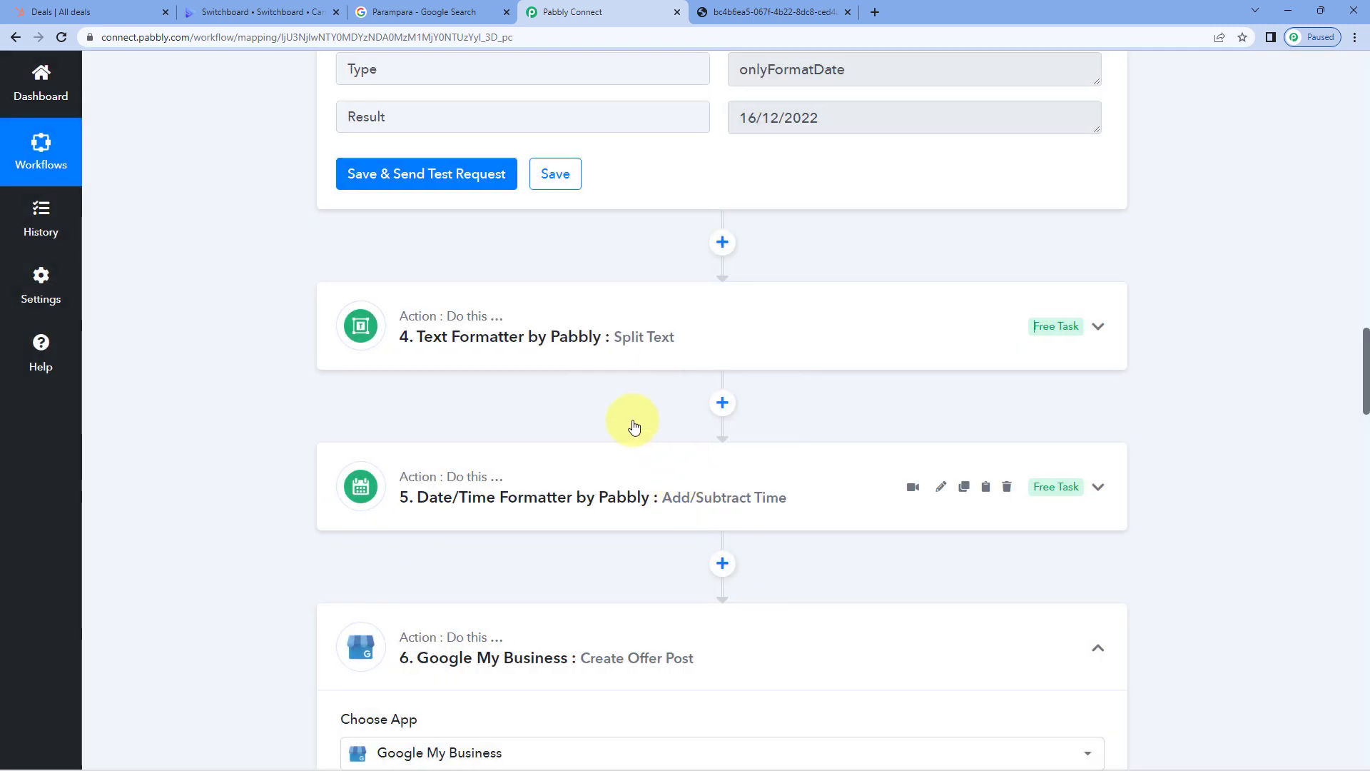
pyautogui.scroll(-1, 605, 411)
pyautogui.scroll(-1, 605, 412)
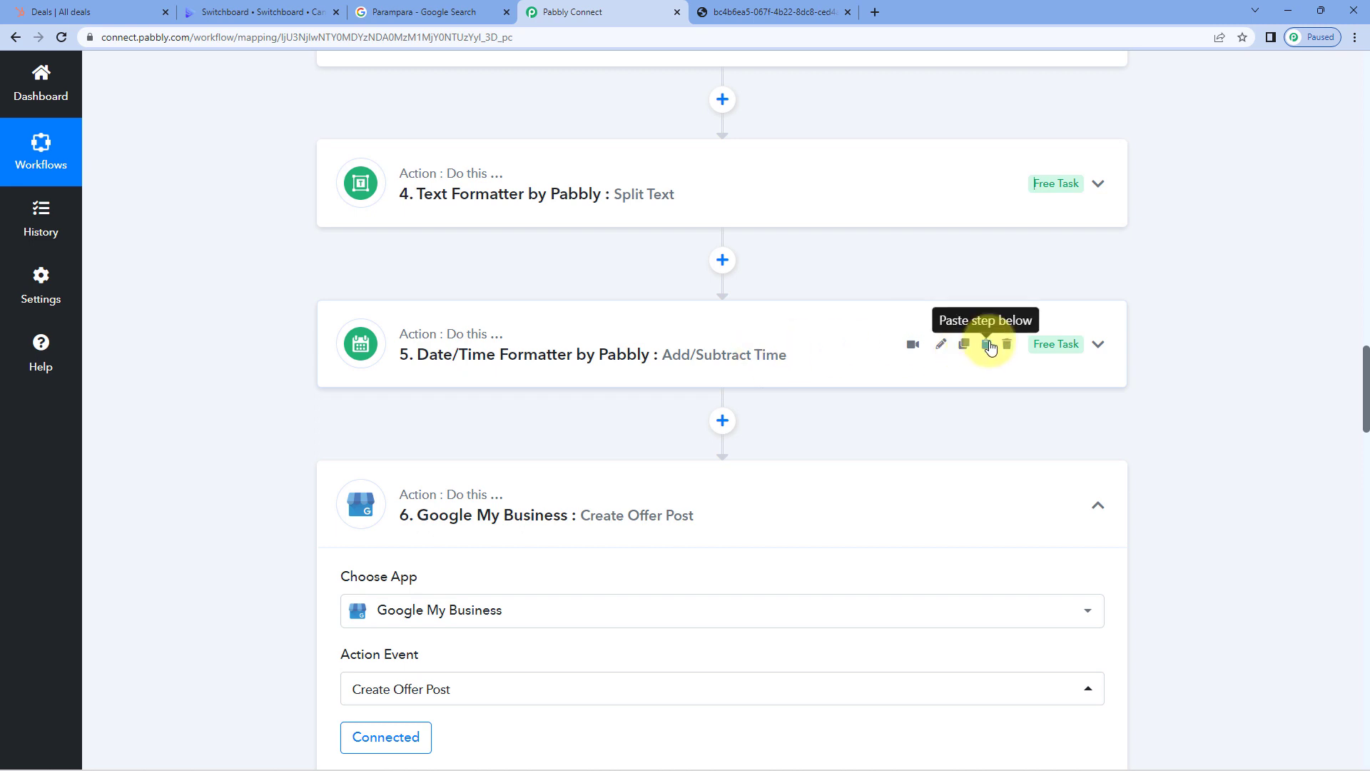
pyautogui.click(988, 345)
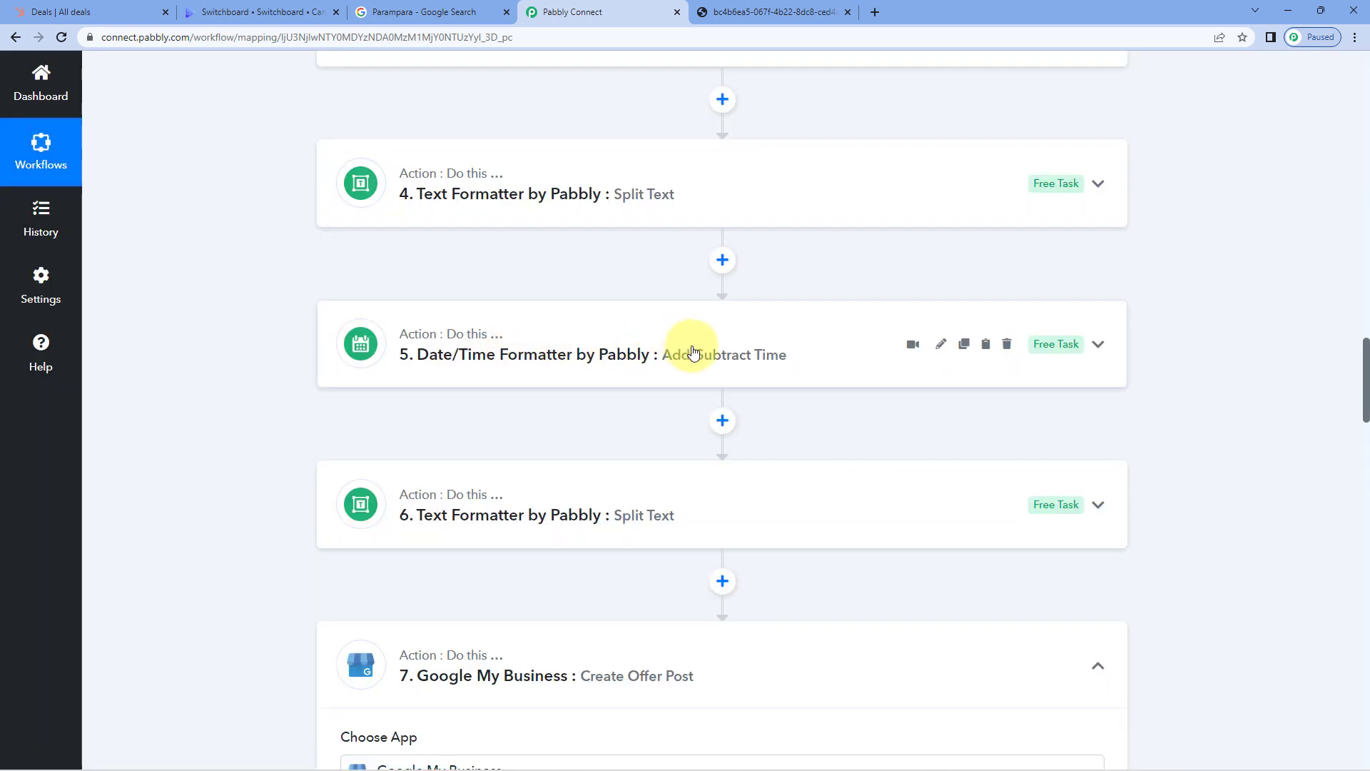
# - Replace the copied Split Text step's Text to Split with the Add/Subtract Time Result, then save and send its test request
pyautogui.scroll(-2, 642, 384)
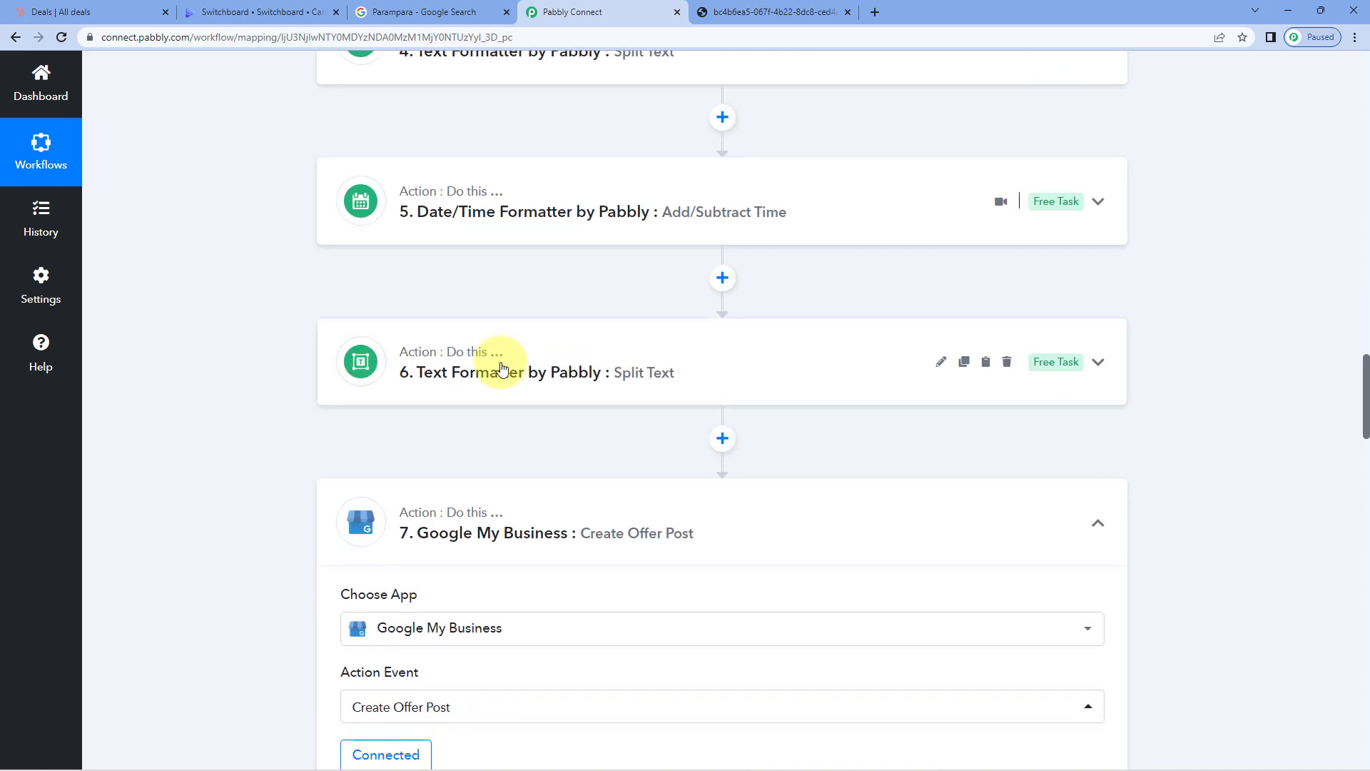
pyautogui.click(668, 357)
pyautogui.scroll(-6, 499, 347)
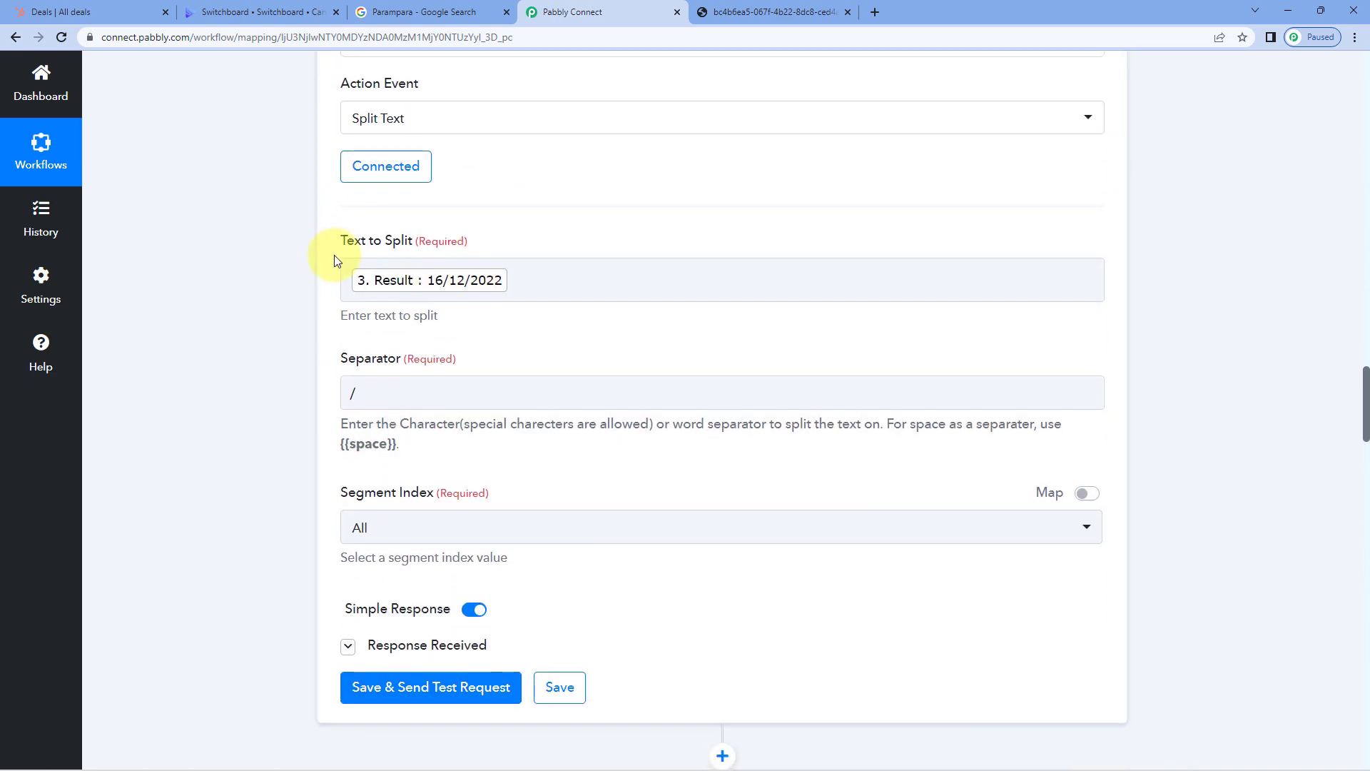
pyautogui.click(569, 284)
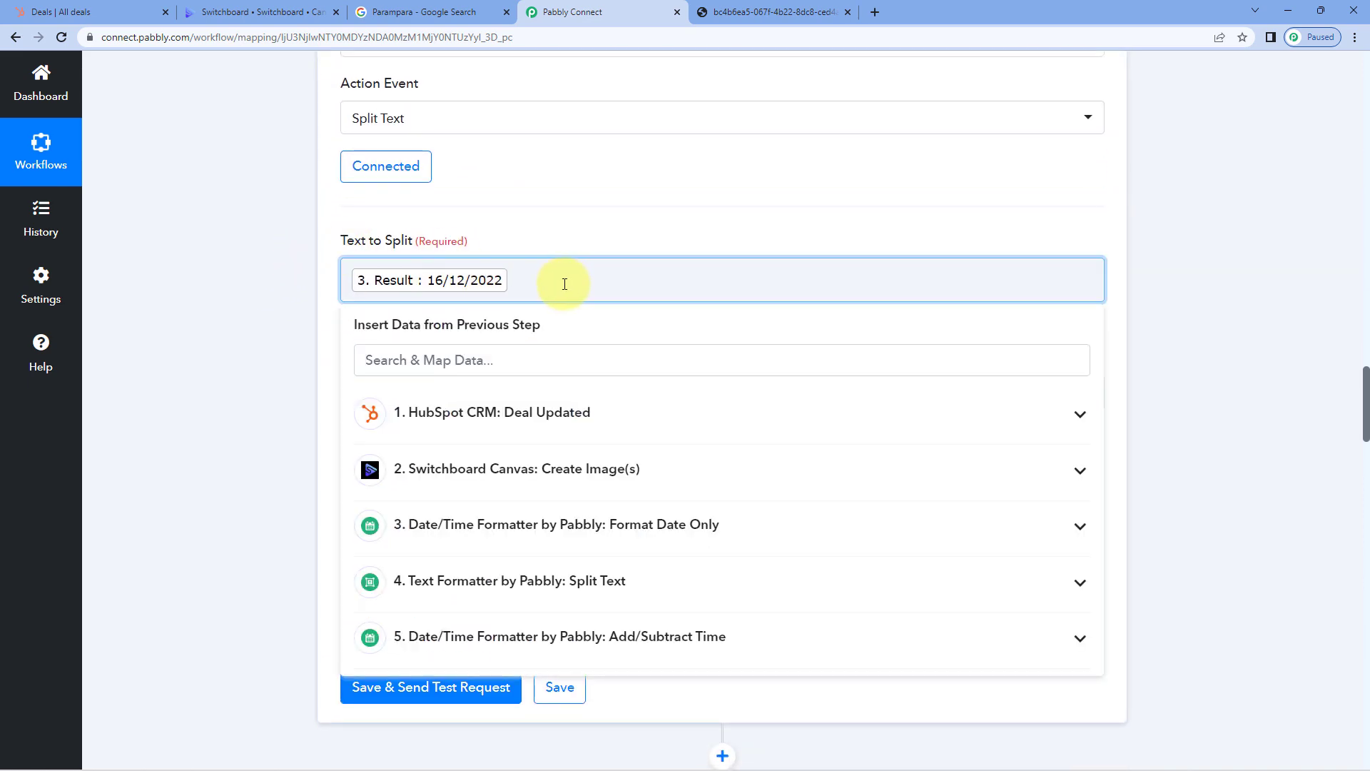
pyautogui.press('BackSpace')
pyautogui.click(490, 635)
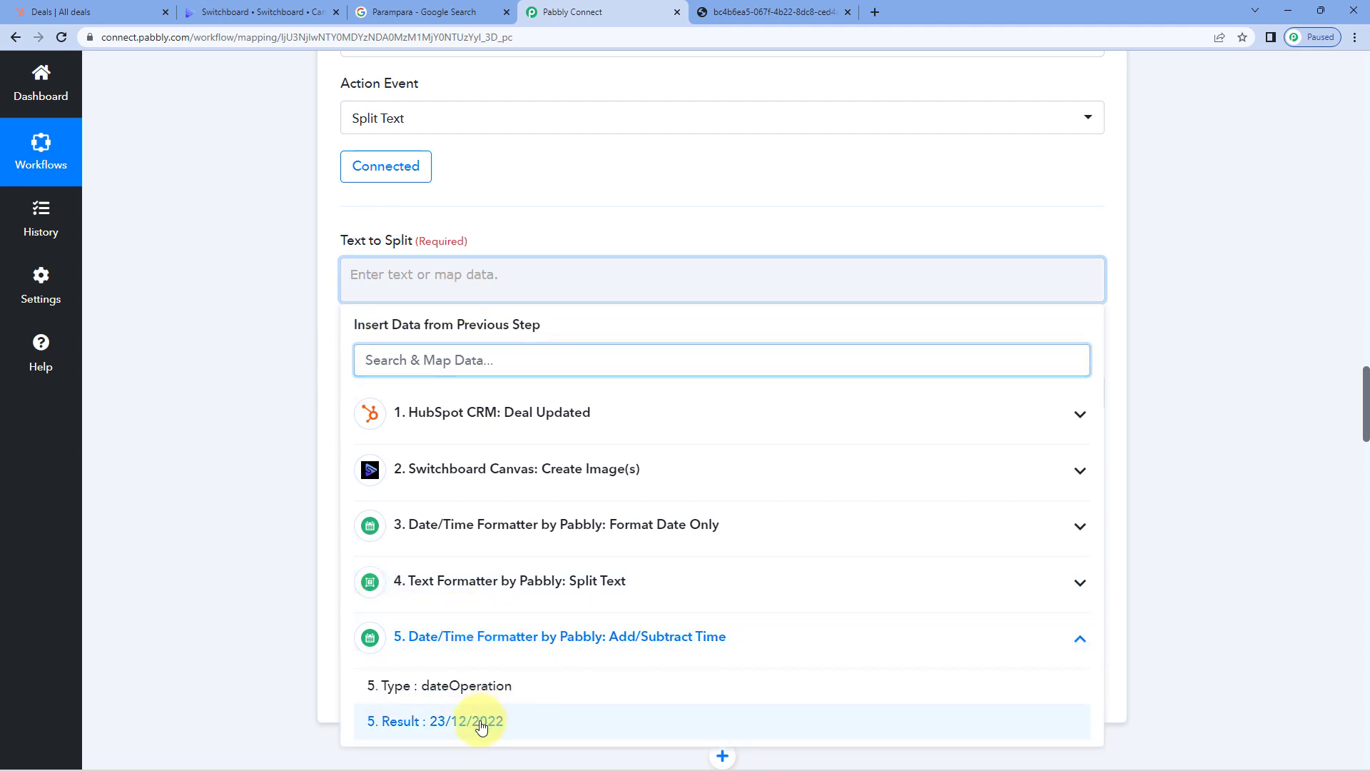
pyautogui.click(481, 723)
pyautogui.click(245, 359)
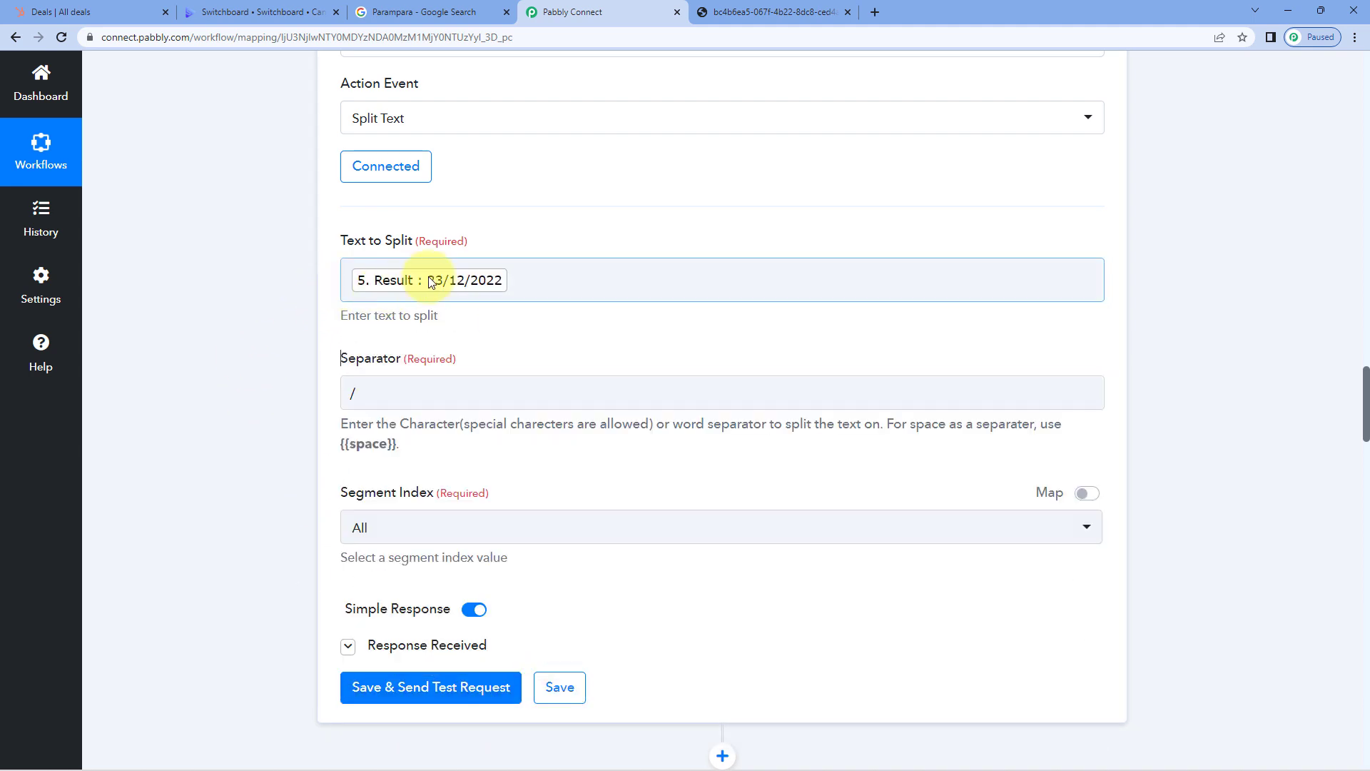
pyautogui.scroll(-1, 505, 315)
pyautogui.click(443, 619)
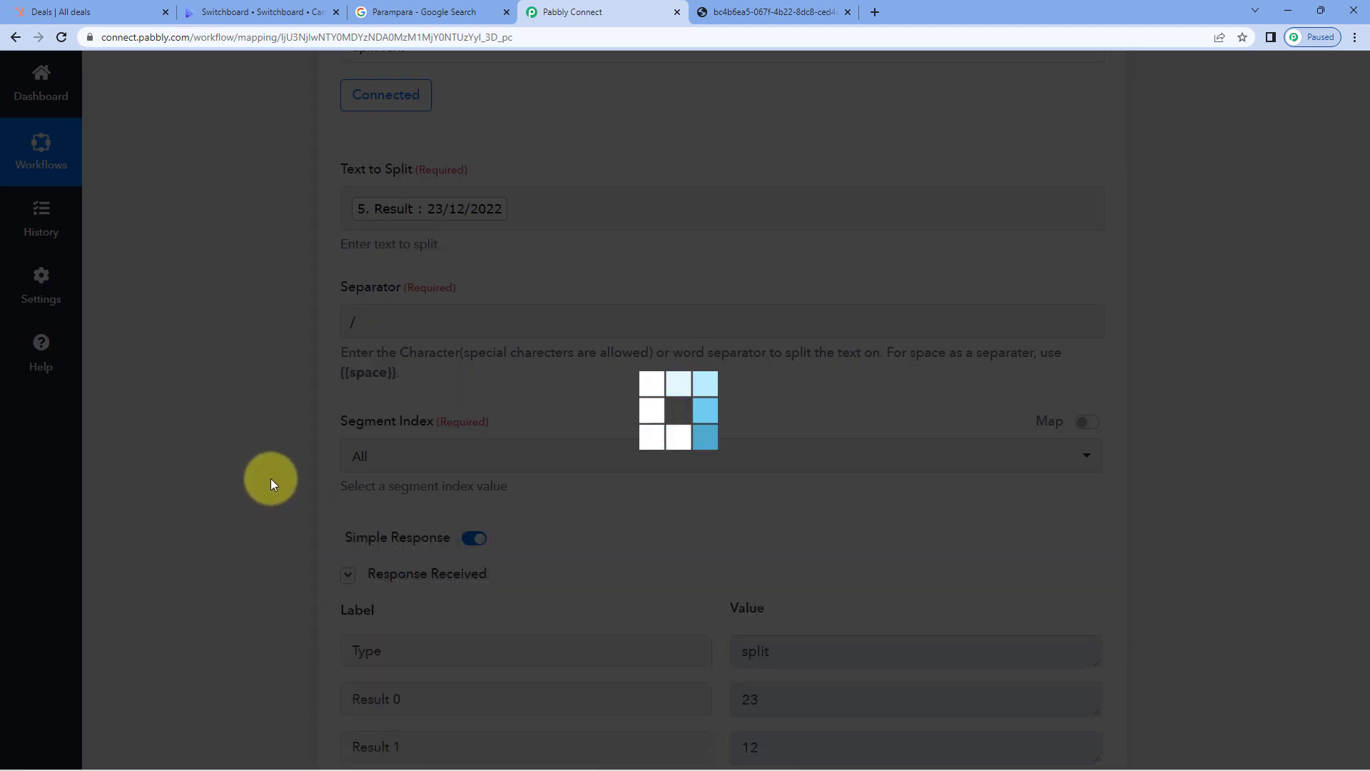
# - Examine the day, month and year segments in the response of the step 6 Split Text
pyautogui.scroll(-3, 301, 484)
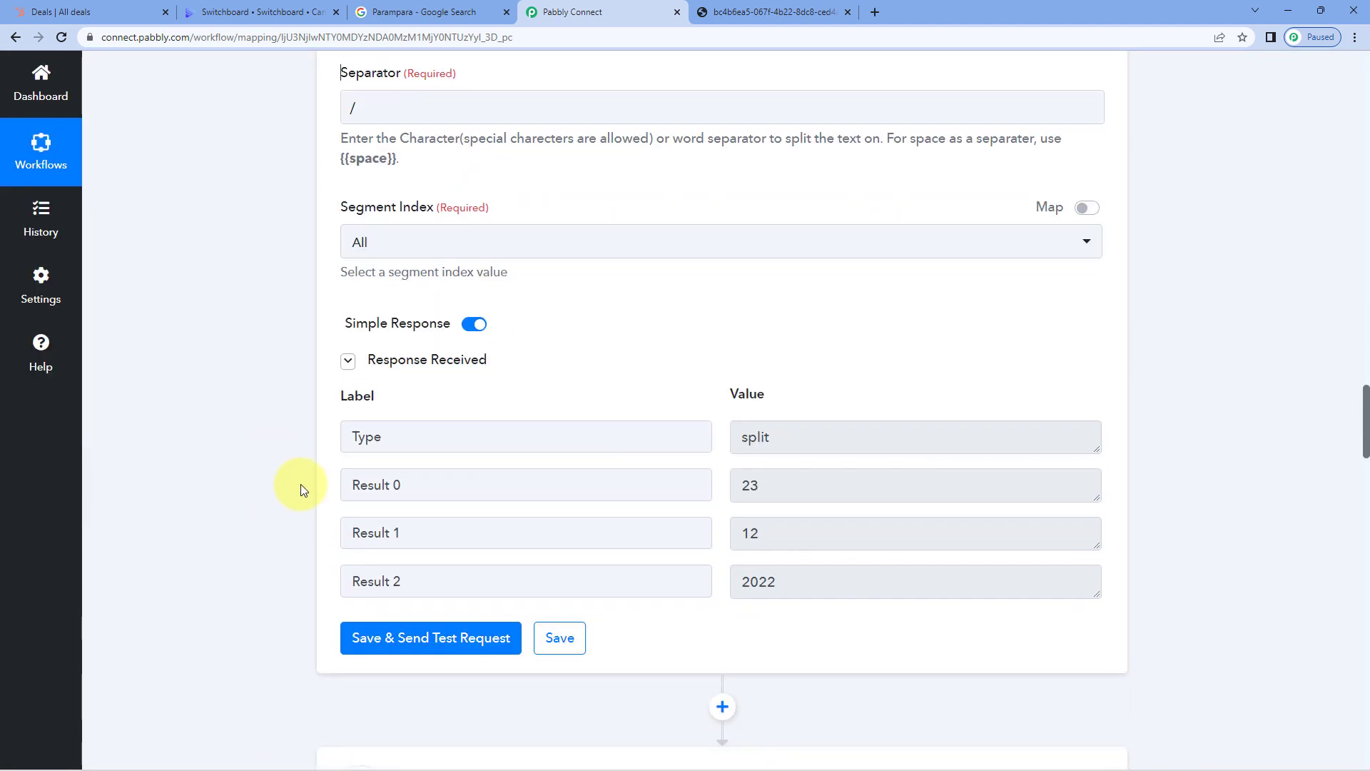
pyautogui.scroll(-1, 301, 484)
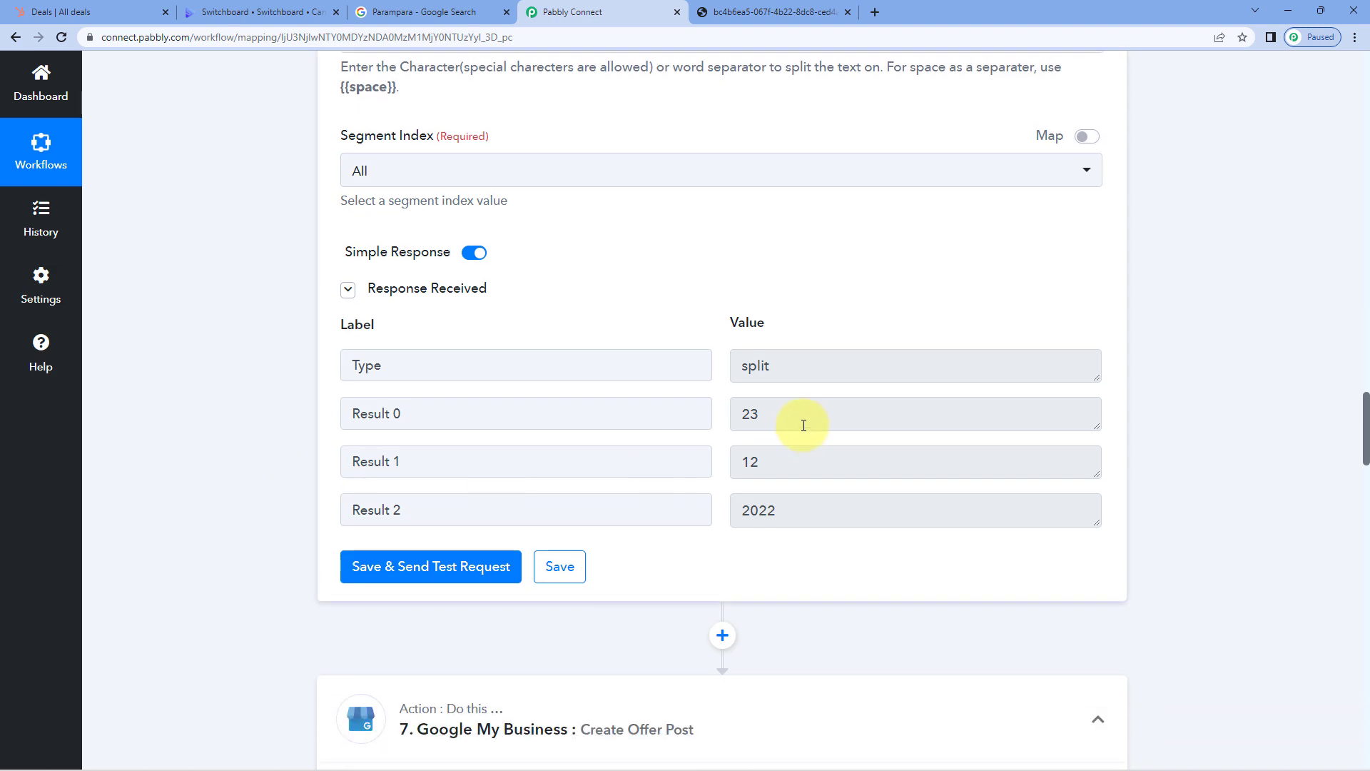
pyautogui.doubleClick(751, 416)
pyautogui.doubleClick(751, 461)
pyautogui.doubleClick(759, 511)
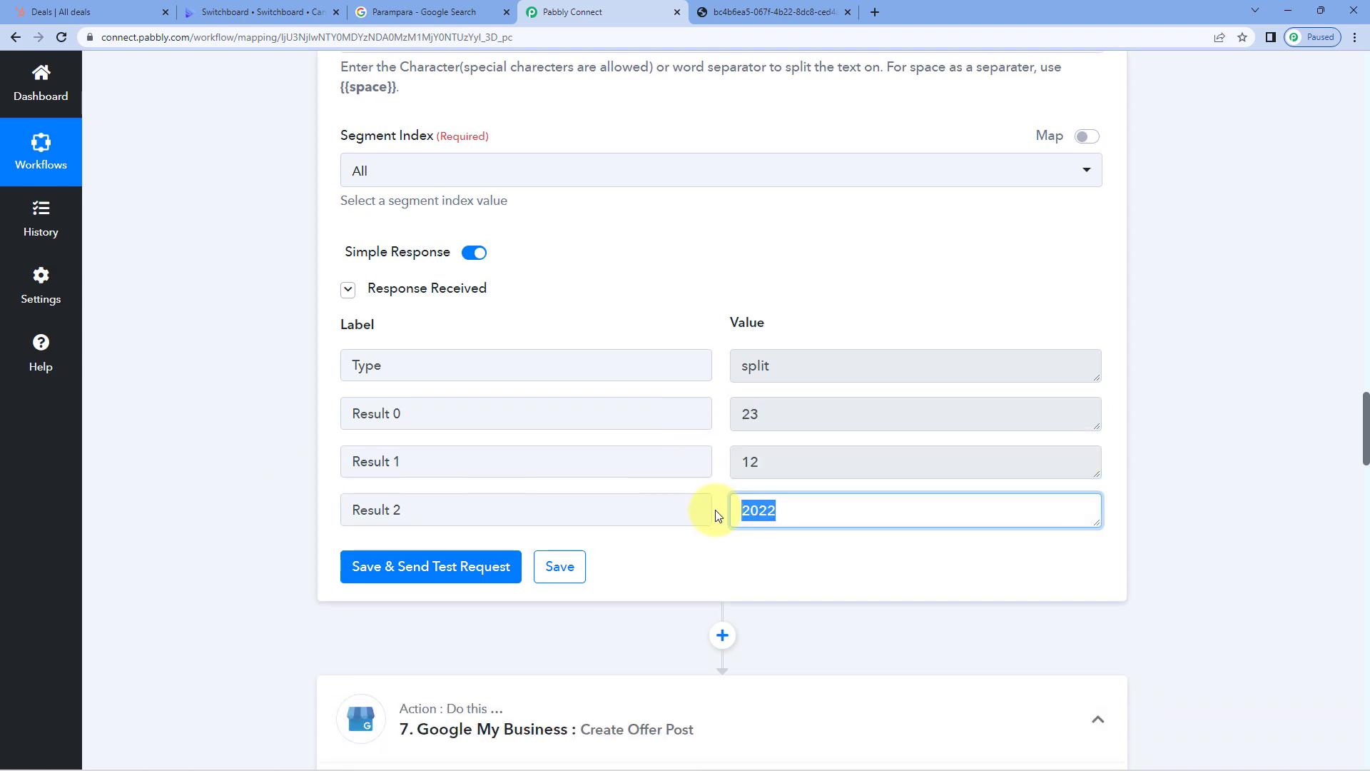
# - Reload the step 7 Google My Business connection by saving the existing connection Google My Business #39 again
pyautogui.scroll(-20, 241, 431)
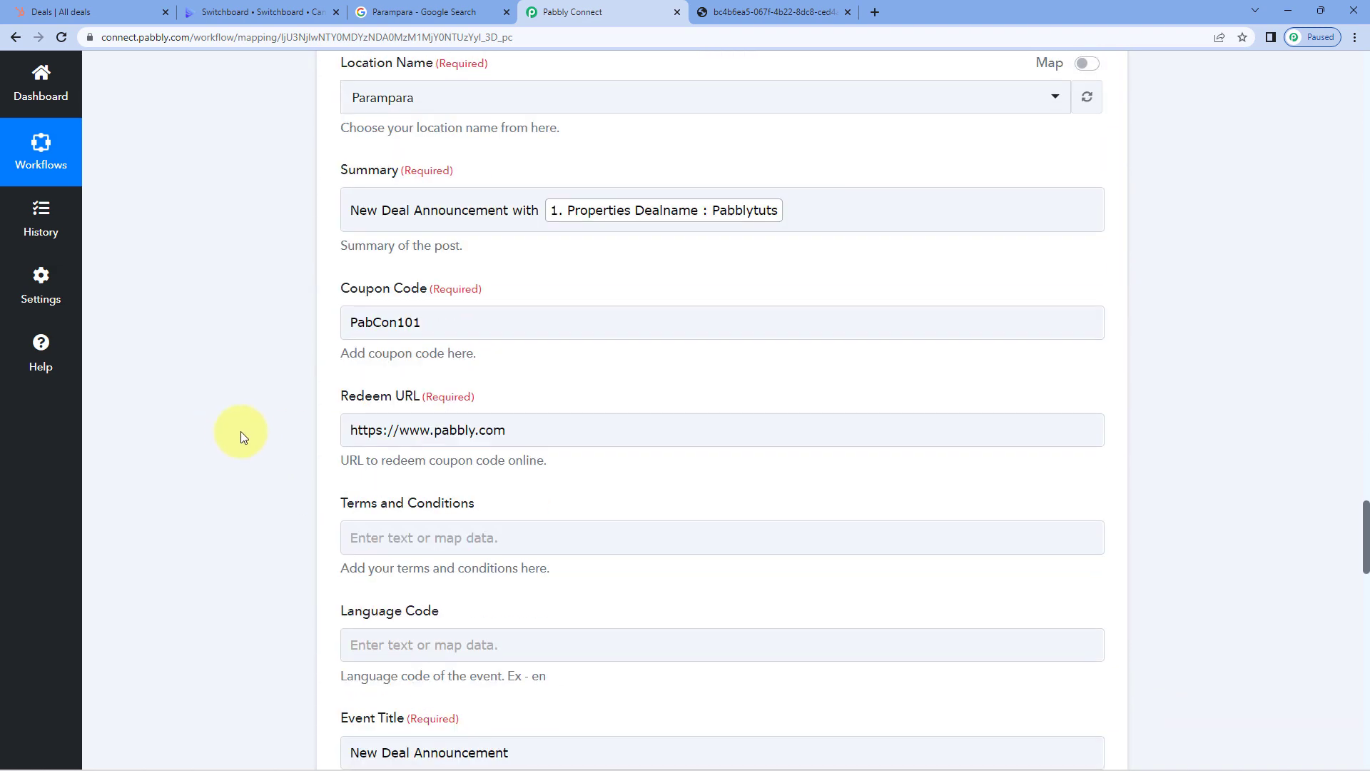
pyautogui.scroll(-10, 241, 431)
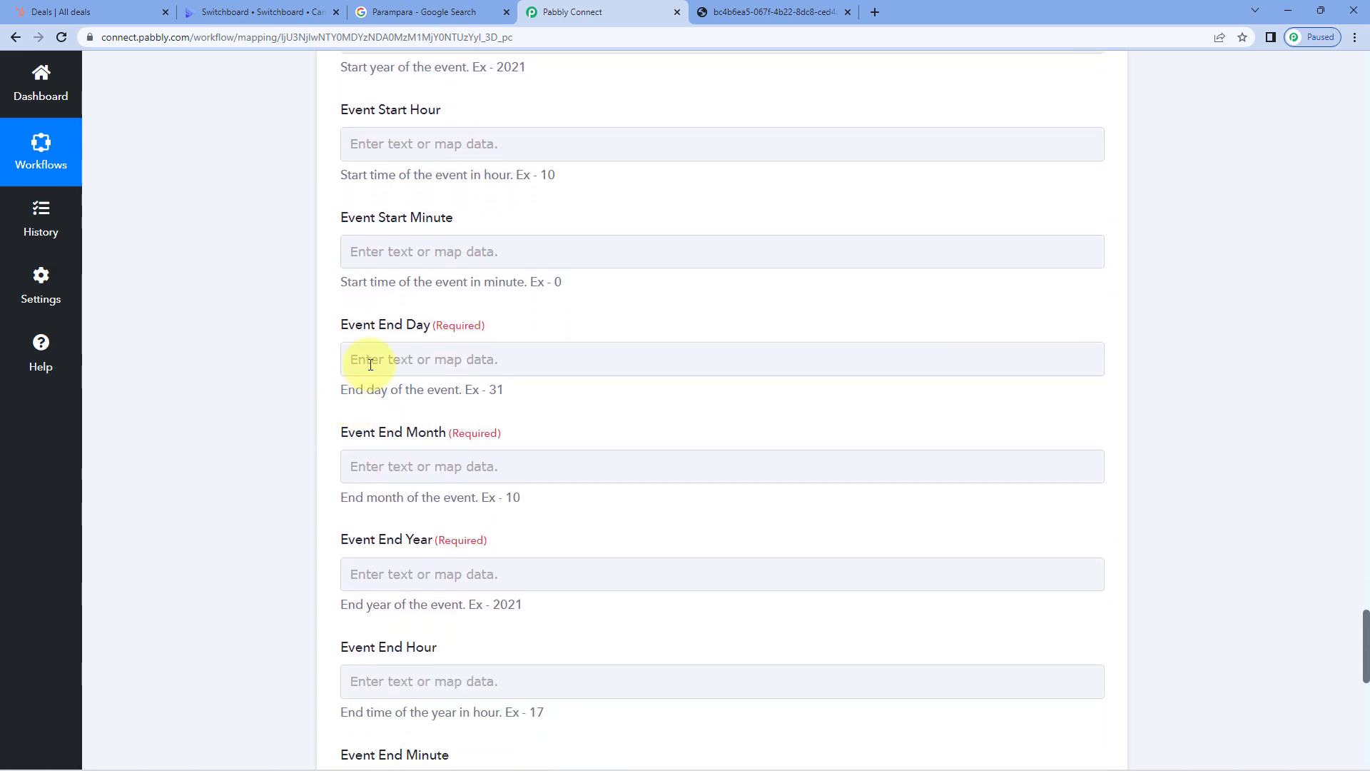
pyautogui.click(362, 359)
pyautogui.scroll(13, 315, 354)
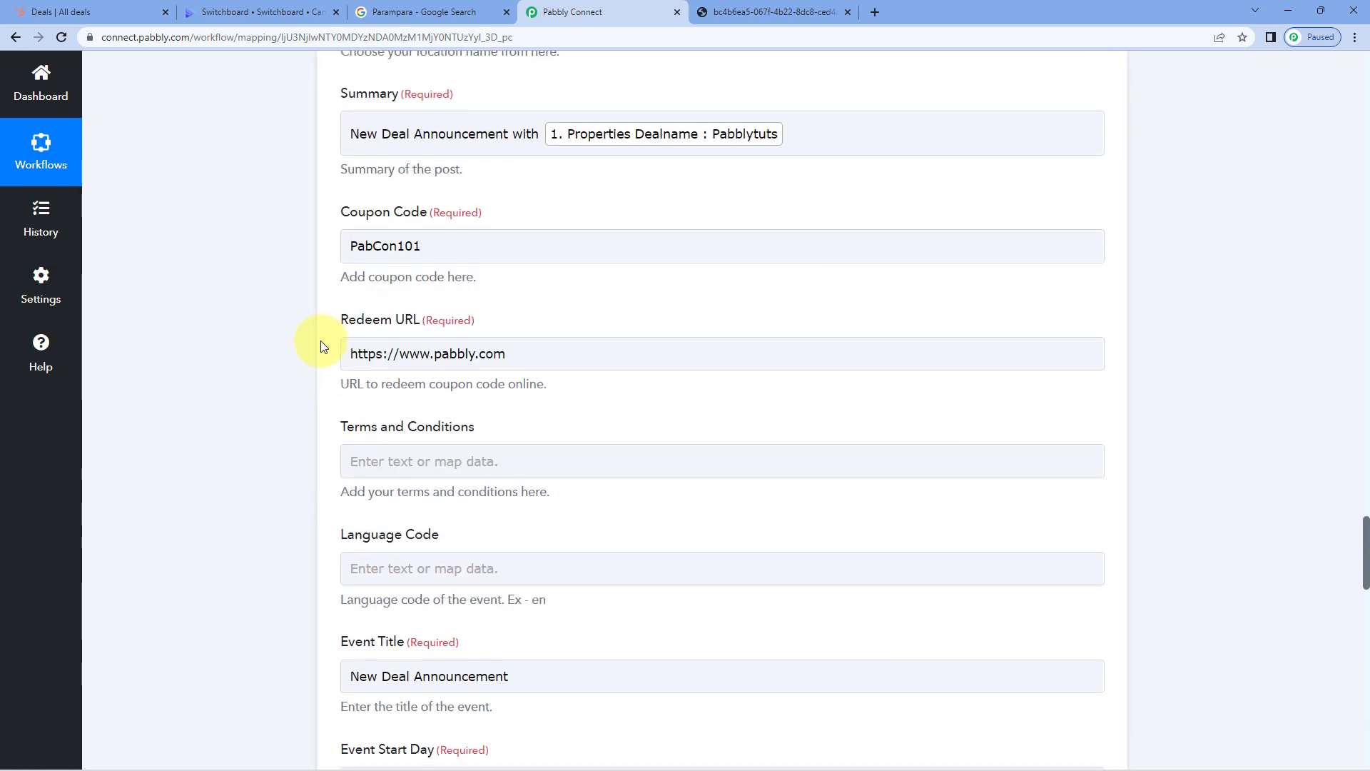
pyautogui.scroll(6, 320, 346)
pyautogui.click(359, 241)
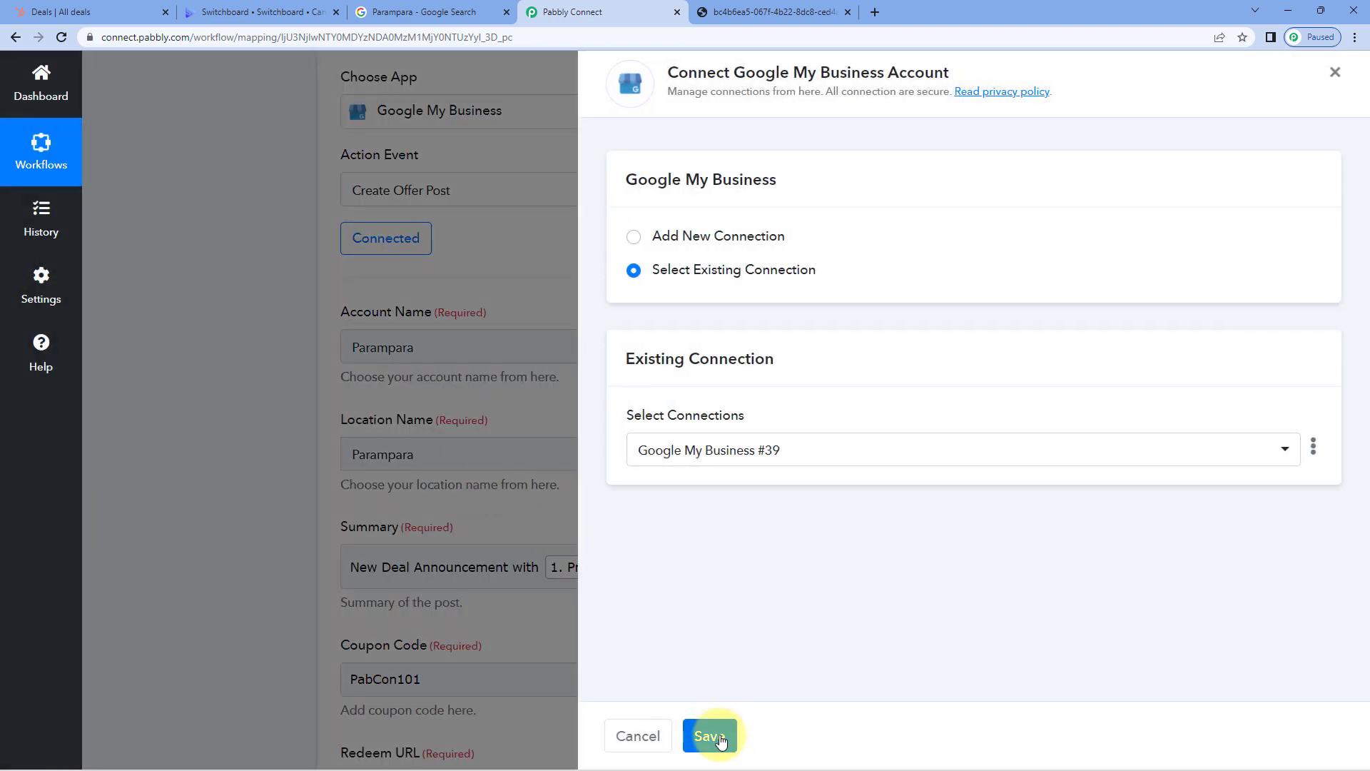
pyautogui.click(716, 737)
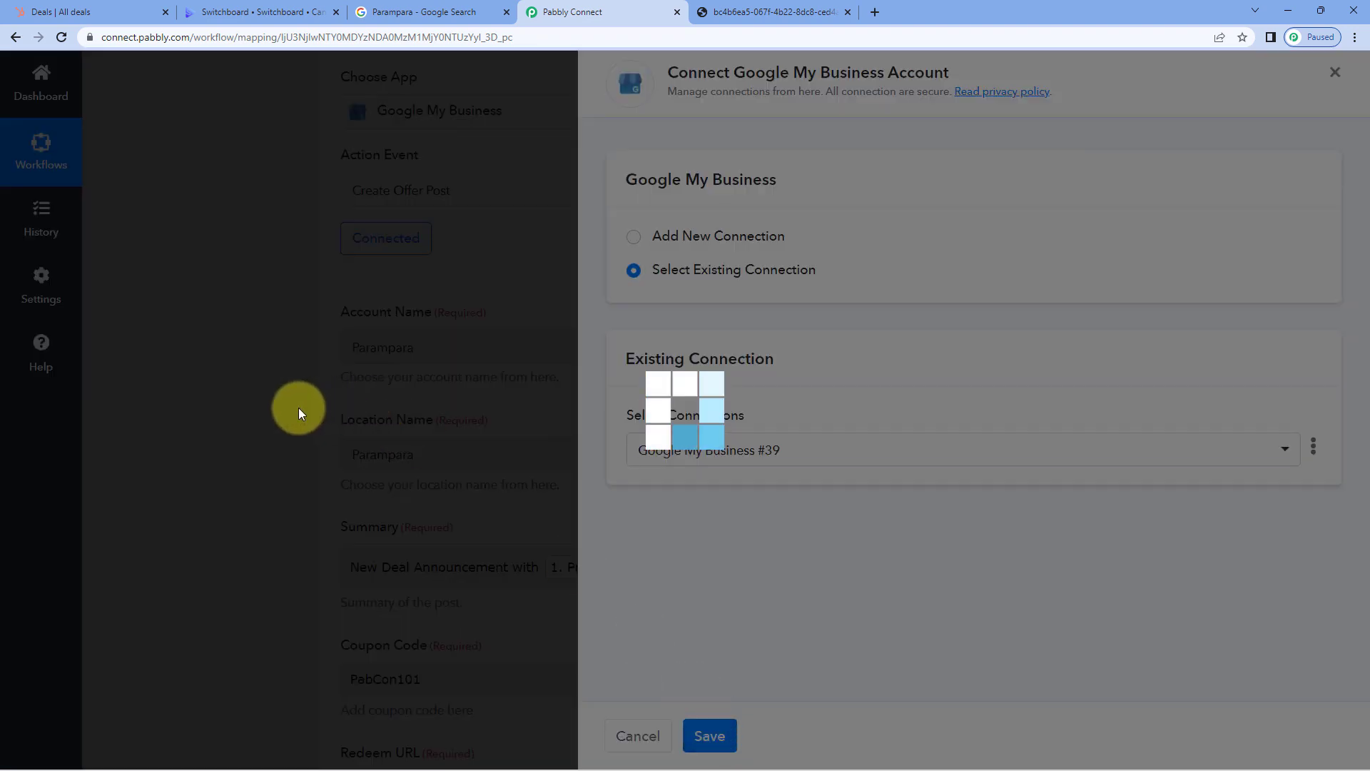
# - Map the offer post's Event End Day to Result 0 of the step 6 Split Text
pyautogui.scroll(-20, 298, 408)
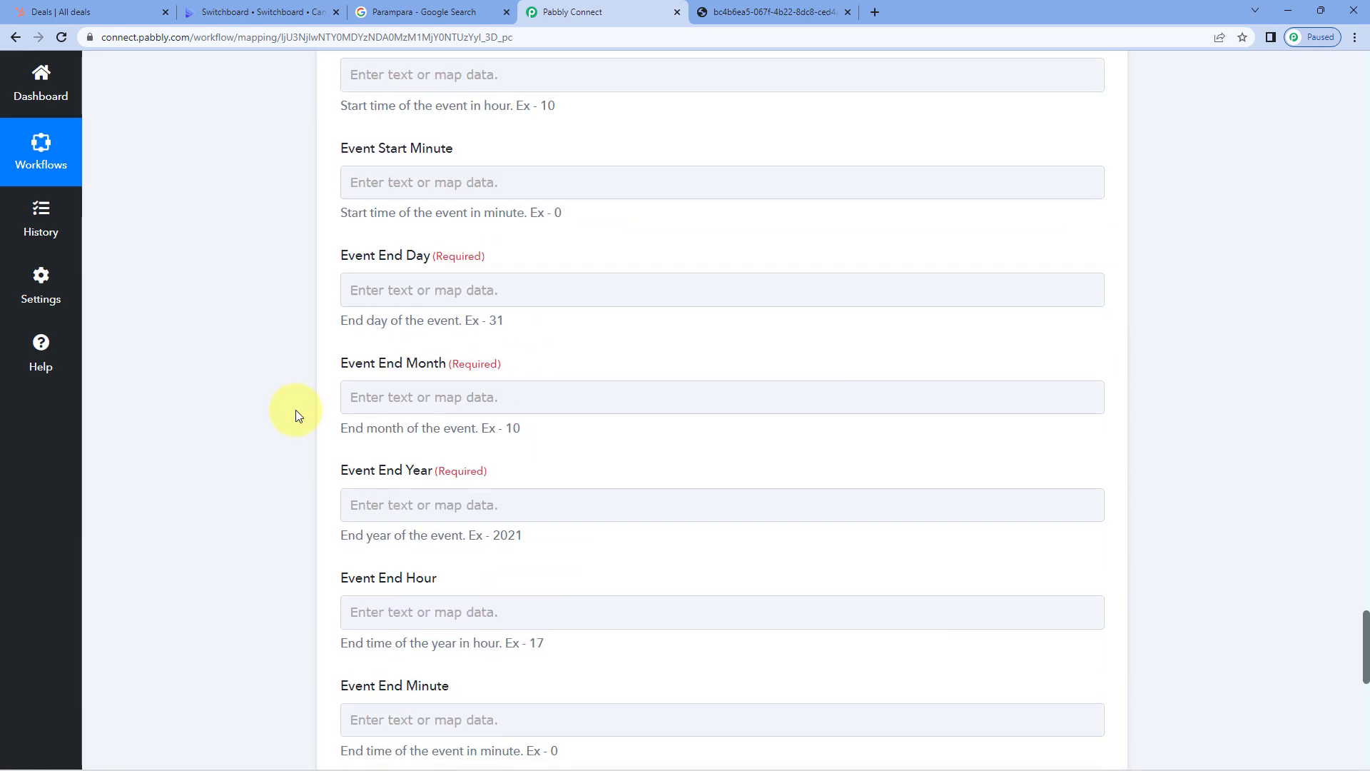
pyautogui.click(387, 276)
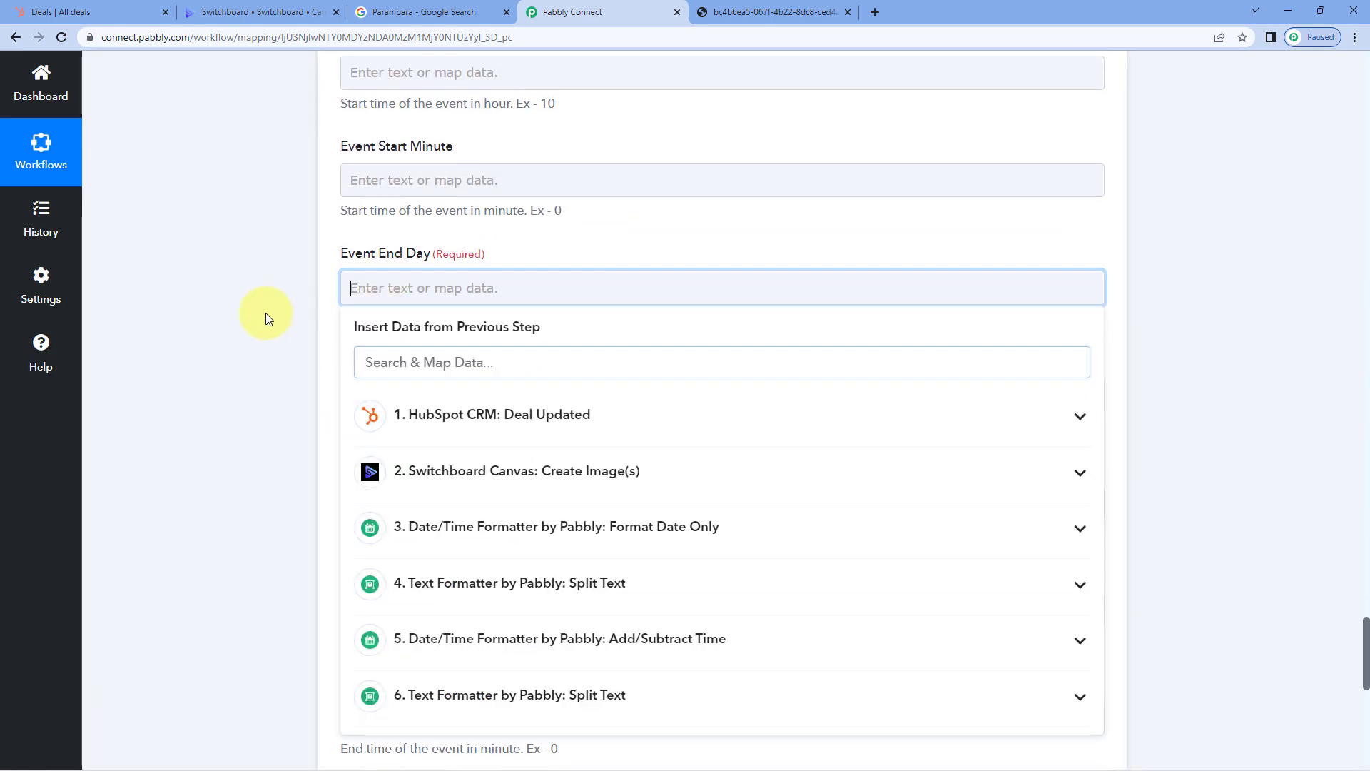
pyautogui.scroll(-2, 474, 520)
pyautogui.click(480, 564)
pyautogui.click(457, 636)
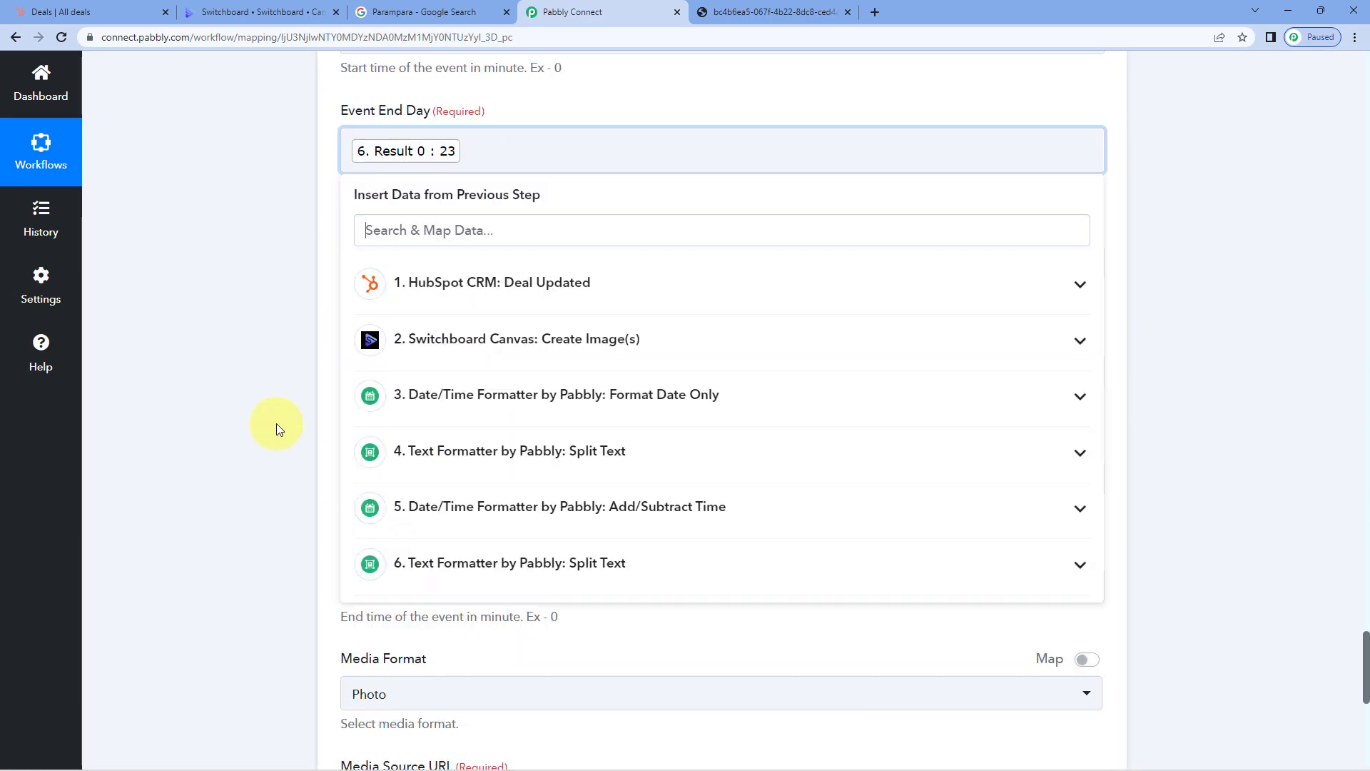
pyautogui.click(281, 403)
# - Map Event End Month to Result 1 and Event End Year to Result 2 of the step 6 Split Text
pyautogui.scroll(-3, 282, 404)
pyautogui.click(499, 120)
pyautogui.click(493, 528)
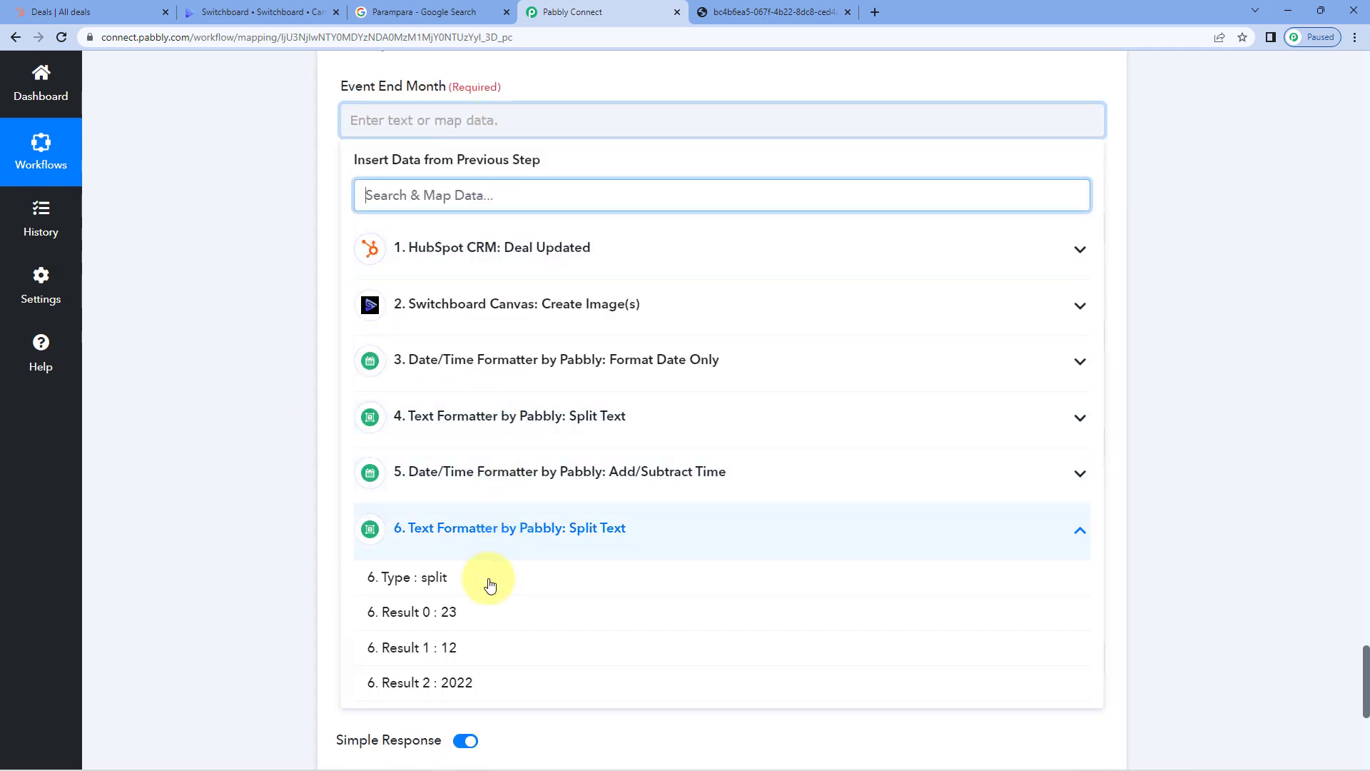
pyautogui.click(481, 667)
pyautogui.click(417, 237)
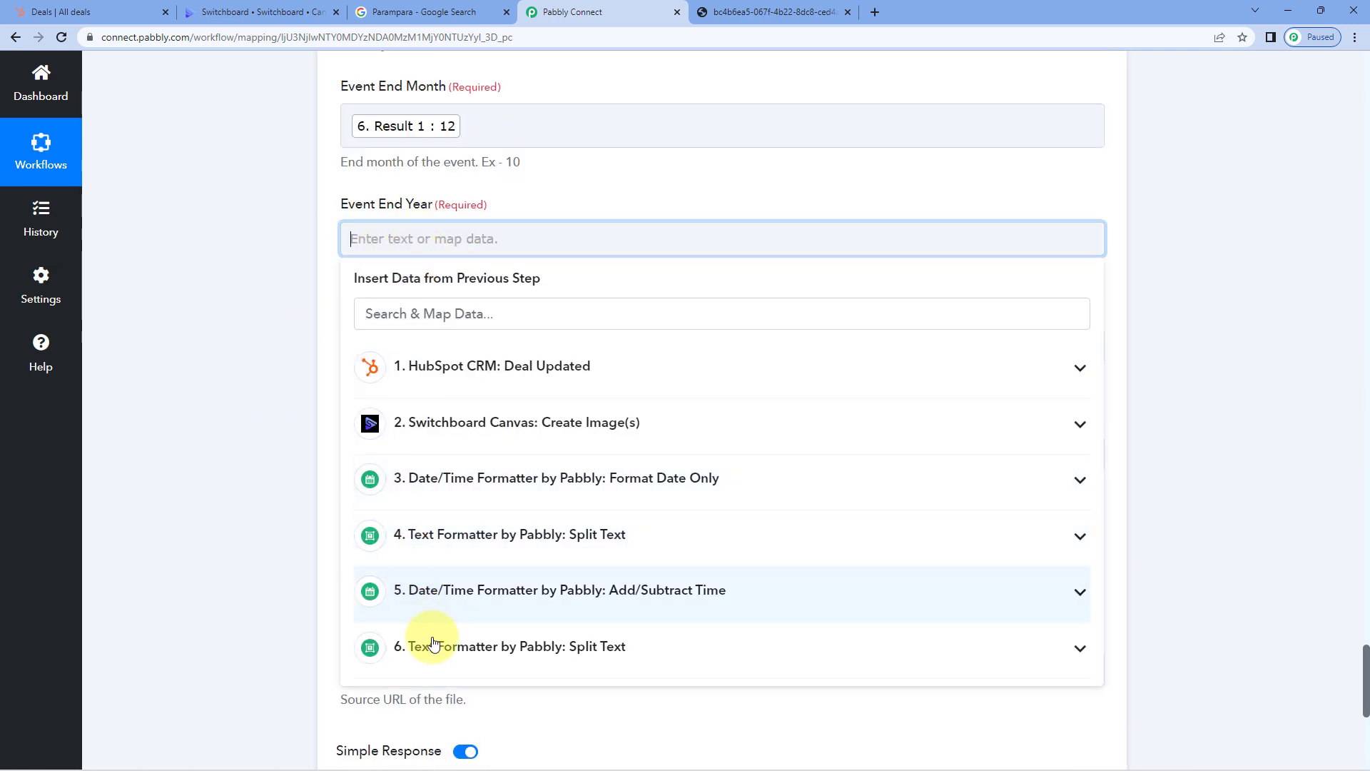
pyautogui.click(475, 648)
pyautogui.scroll(-1, 456, 707)
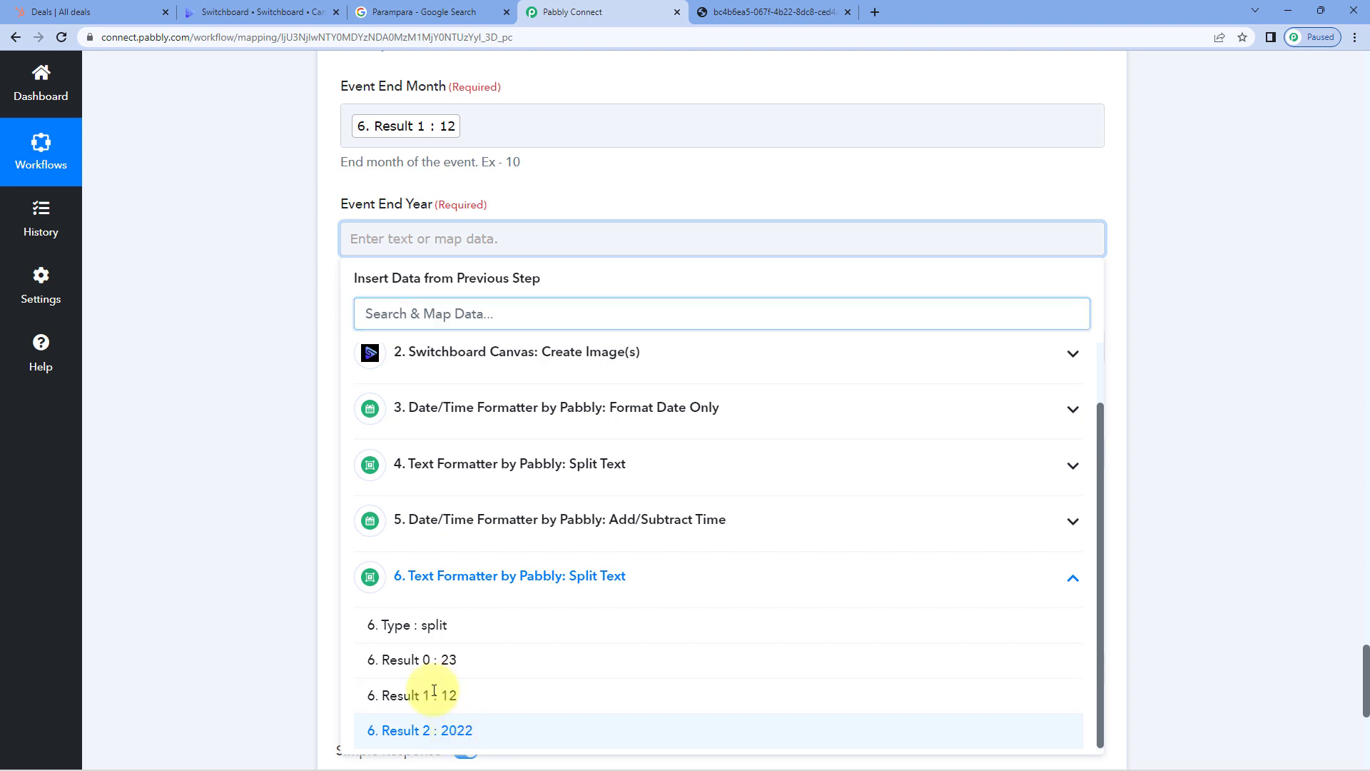
pyautogui.click(428, 730)
pyautogui.click(305, 171)
# - Leave the Event End Hour and Event End Minute empty and select Photo as the Media Format
pyautogui.scroll(-1, 294, 161)
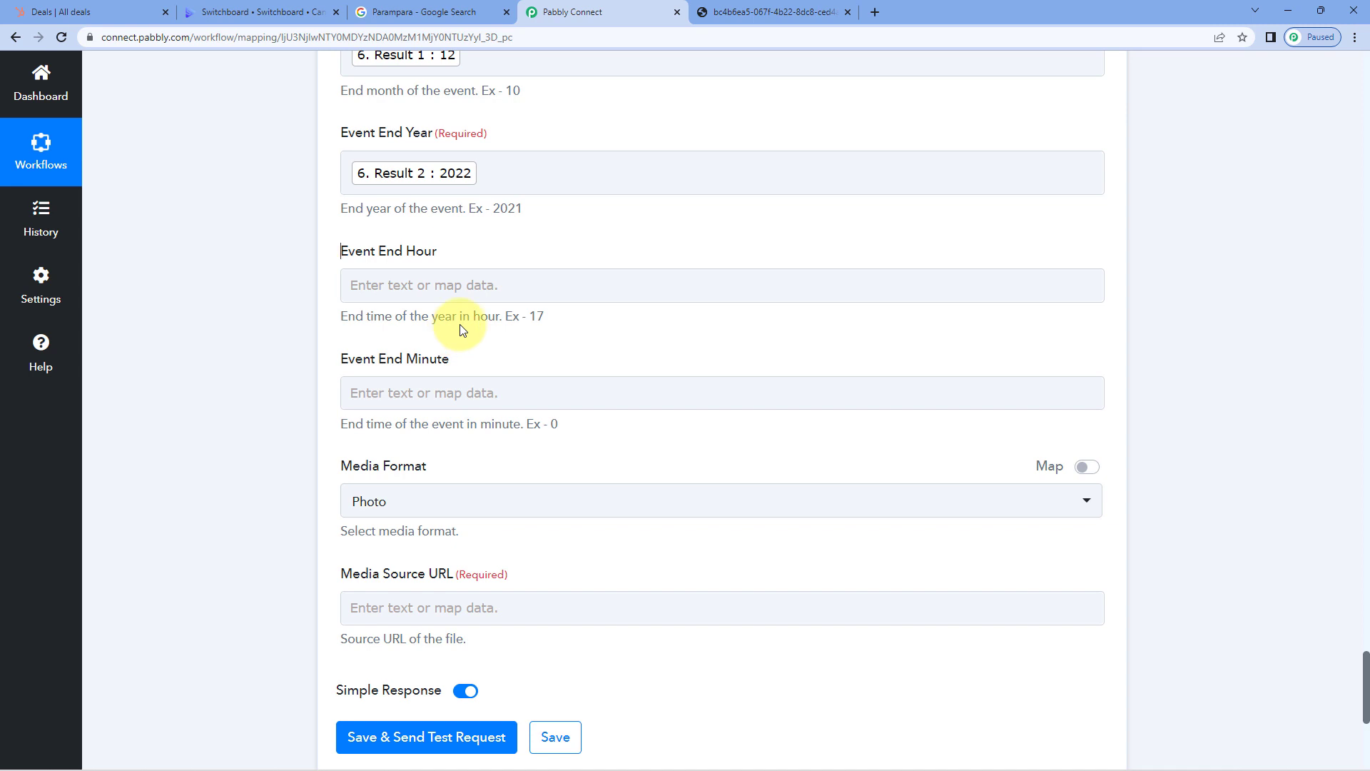
pyautogui.scroll(-2, 325, 286)
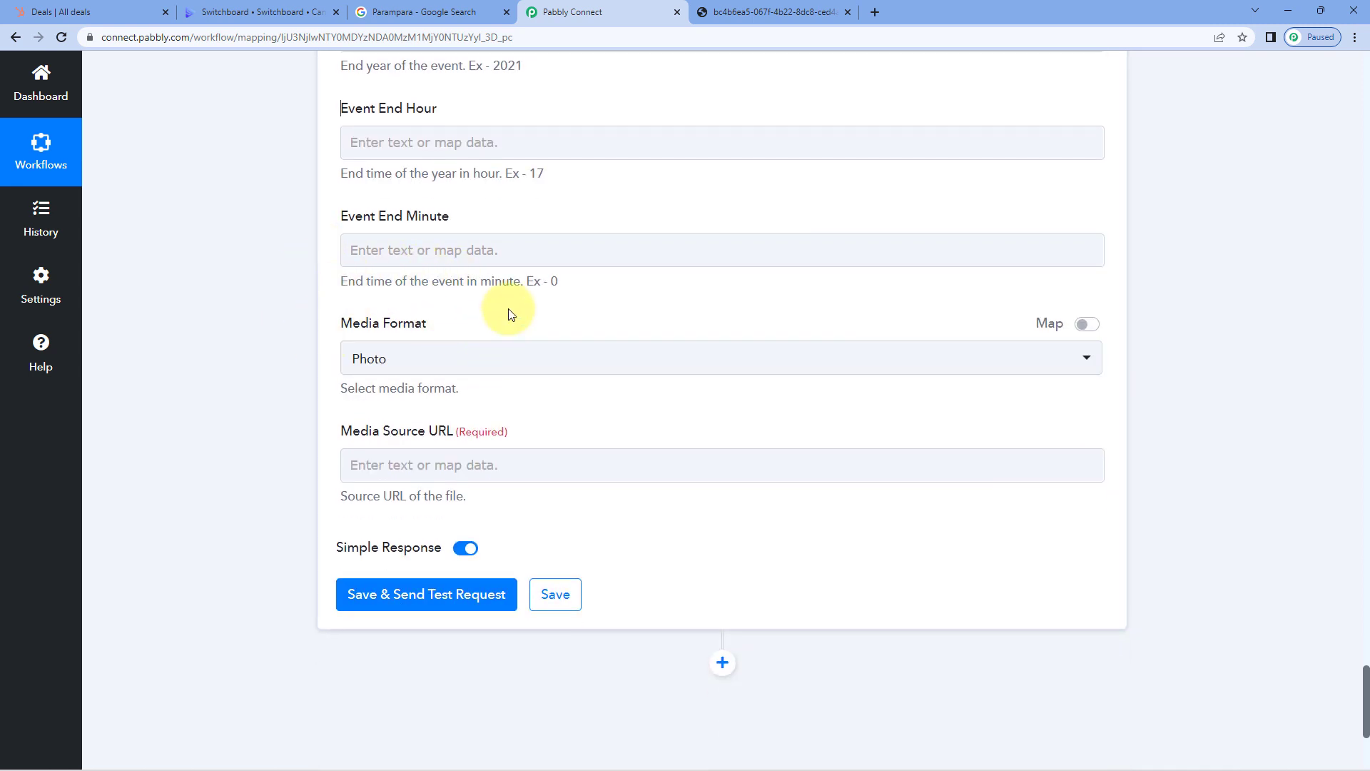
pyautogui.click(482, 370)
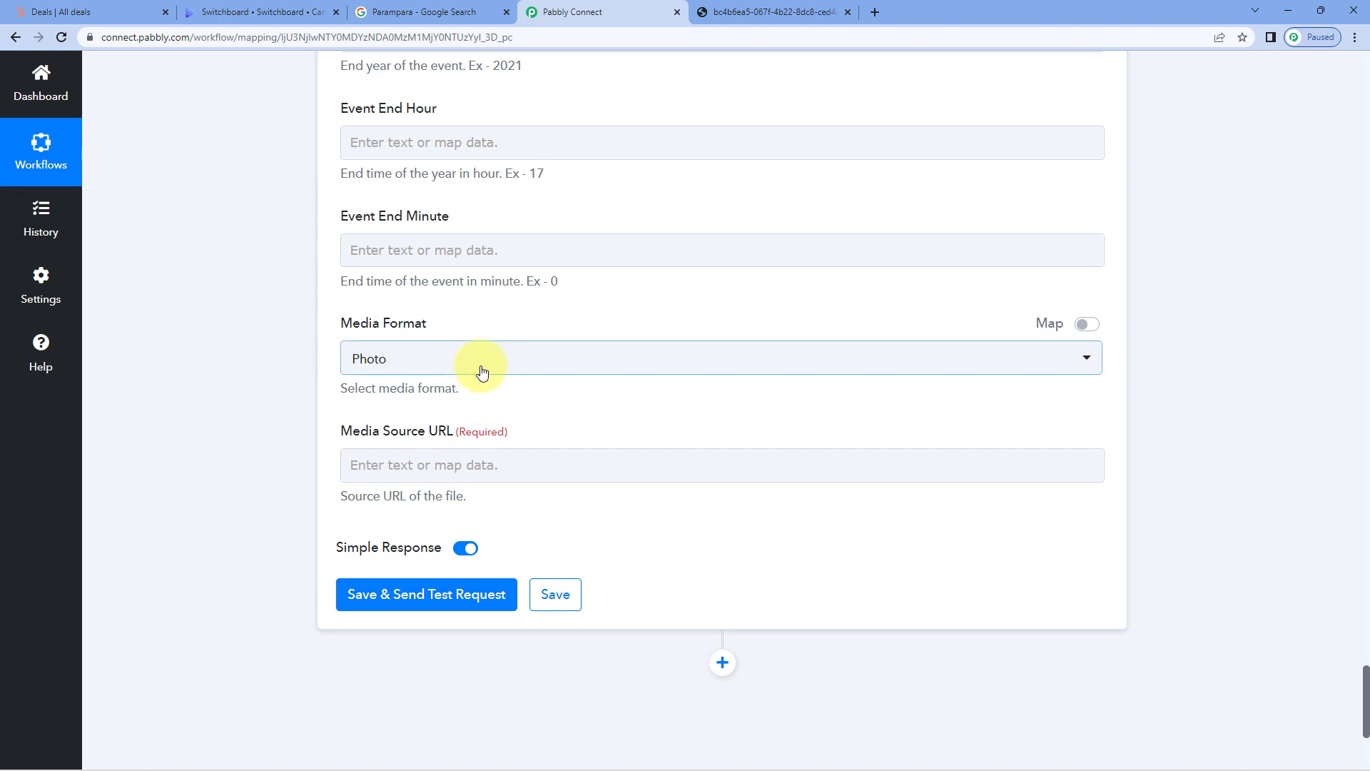
pyautogui.click(480, 365)
pyautogui.click(413, 444)
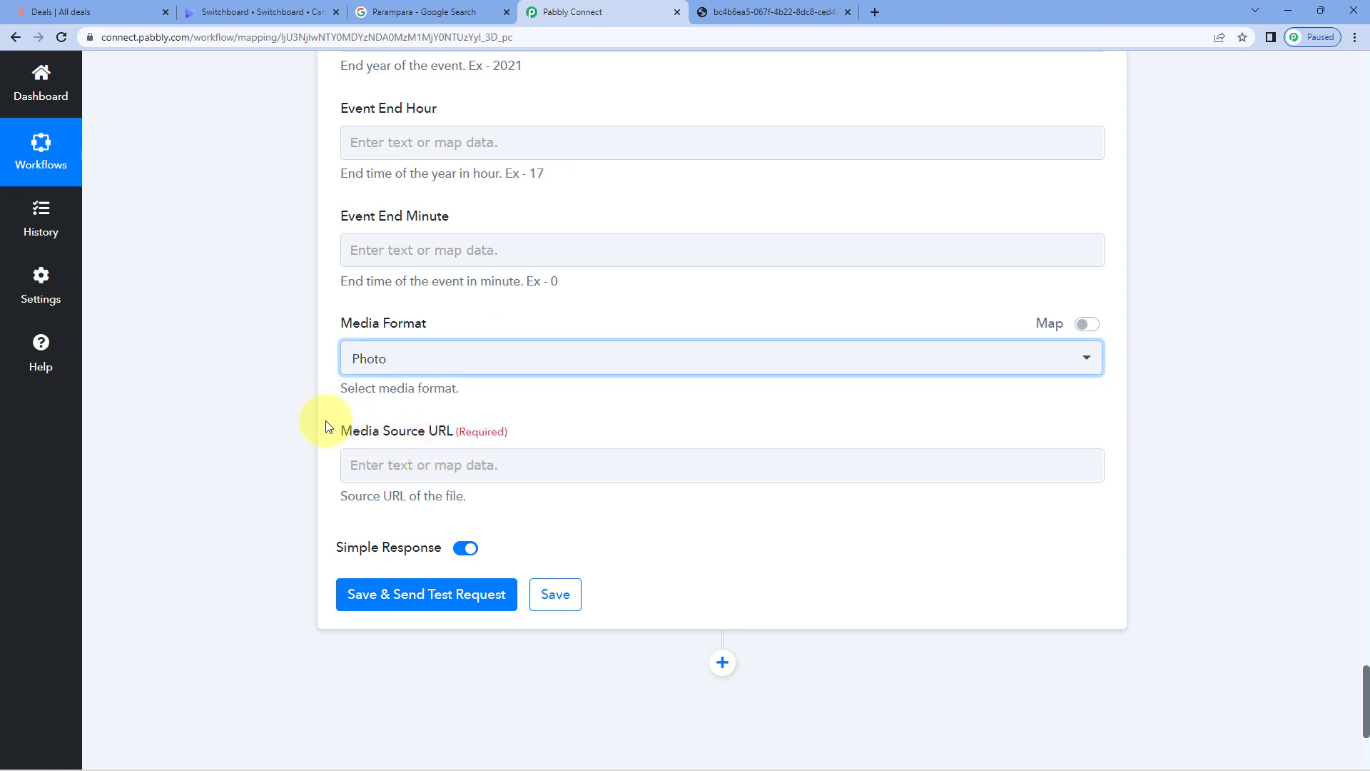
pyautogui.click(347, 407)
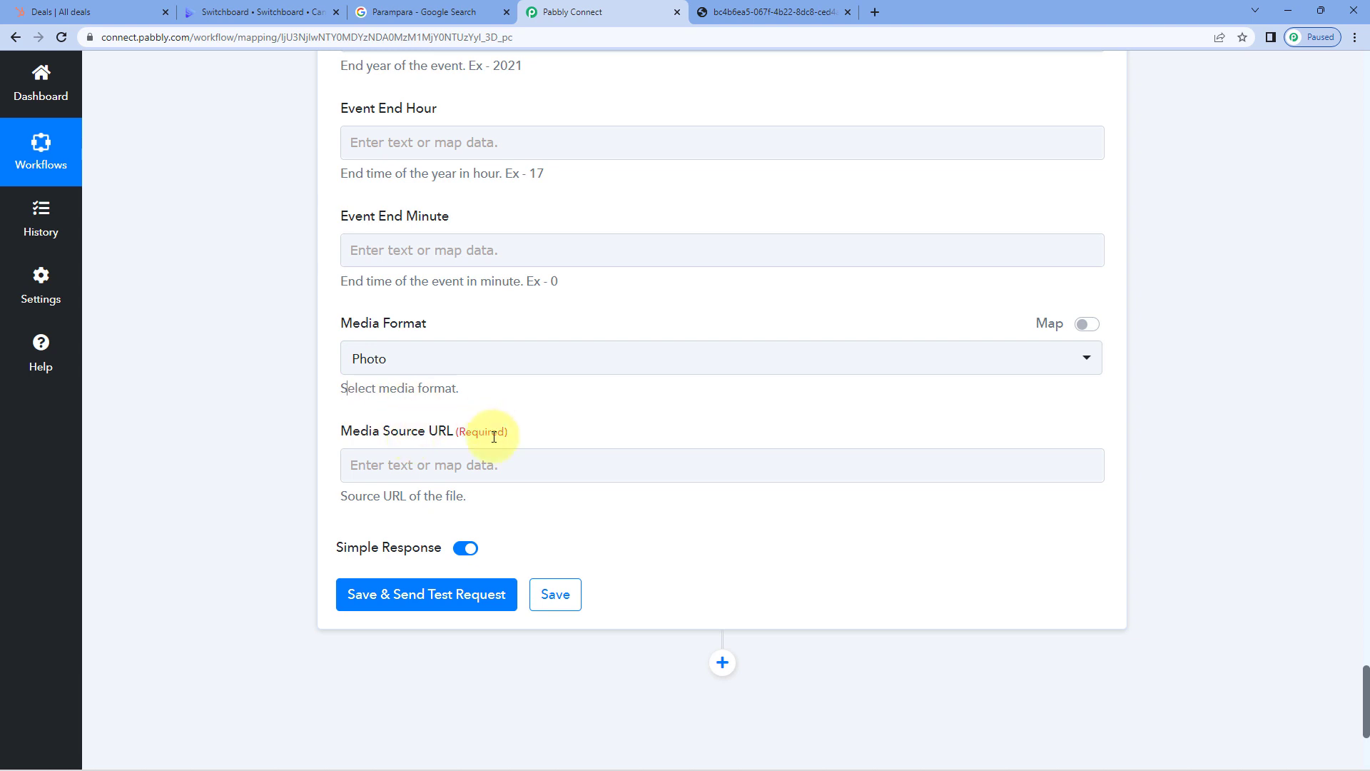
# - Map the Media Source URL to the Sizes 0 Url from the Switchboard Canvas Create Image(s) step
pyautogui.scroll(-2, 564, 399)
pyautogui.click(528, 337)
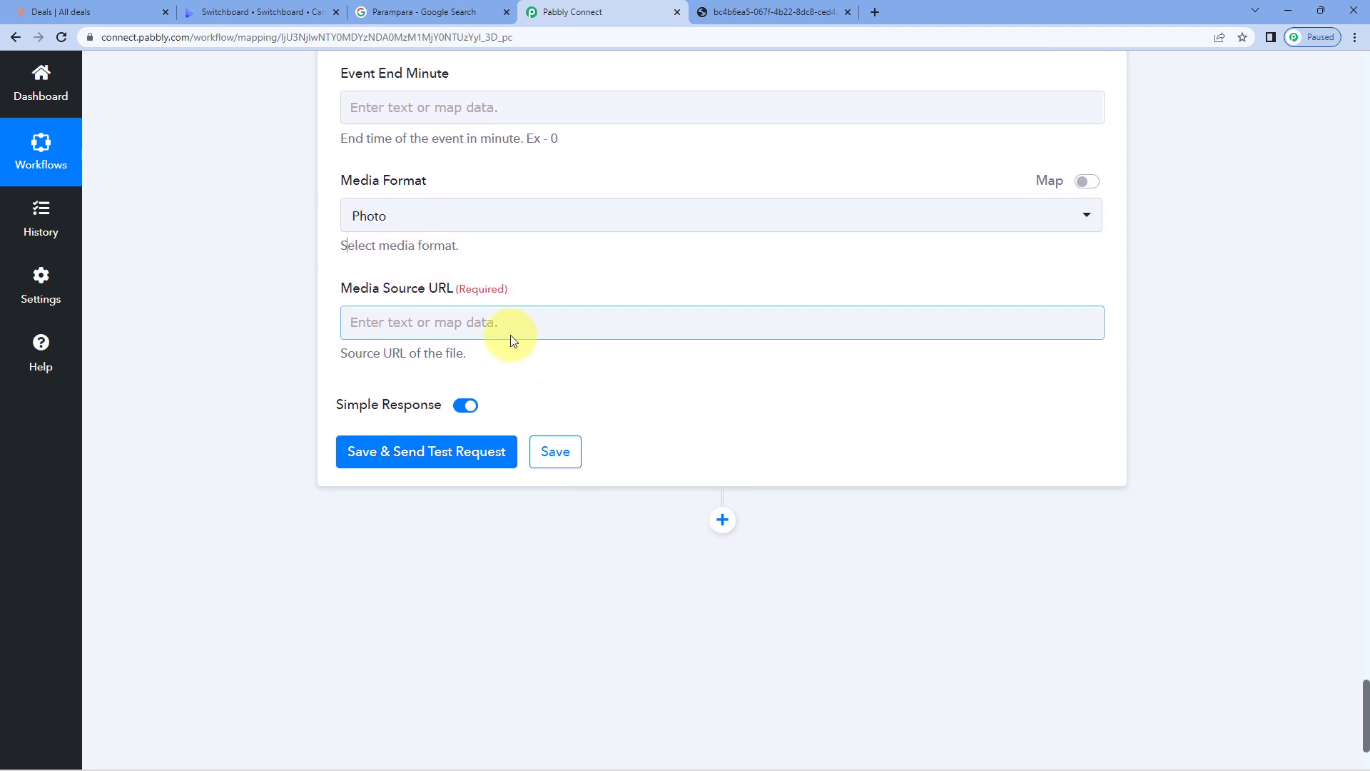
pyautogui.click(393, 316)
pyautogui.scroll(-2, 275, 317)
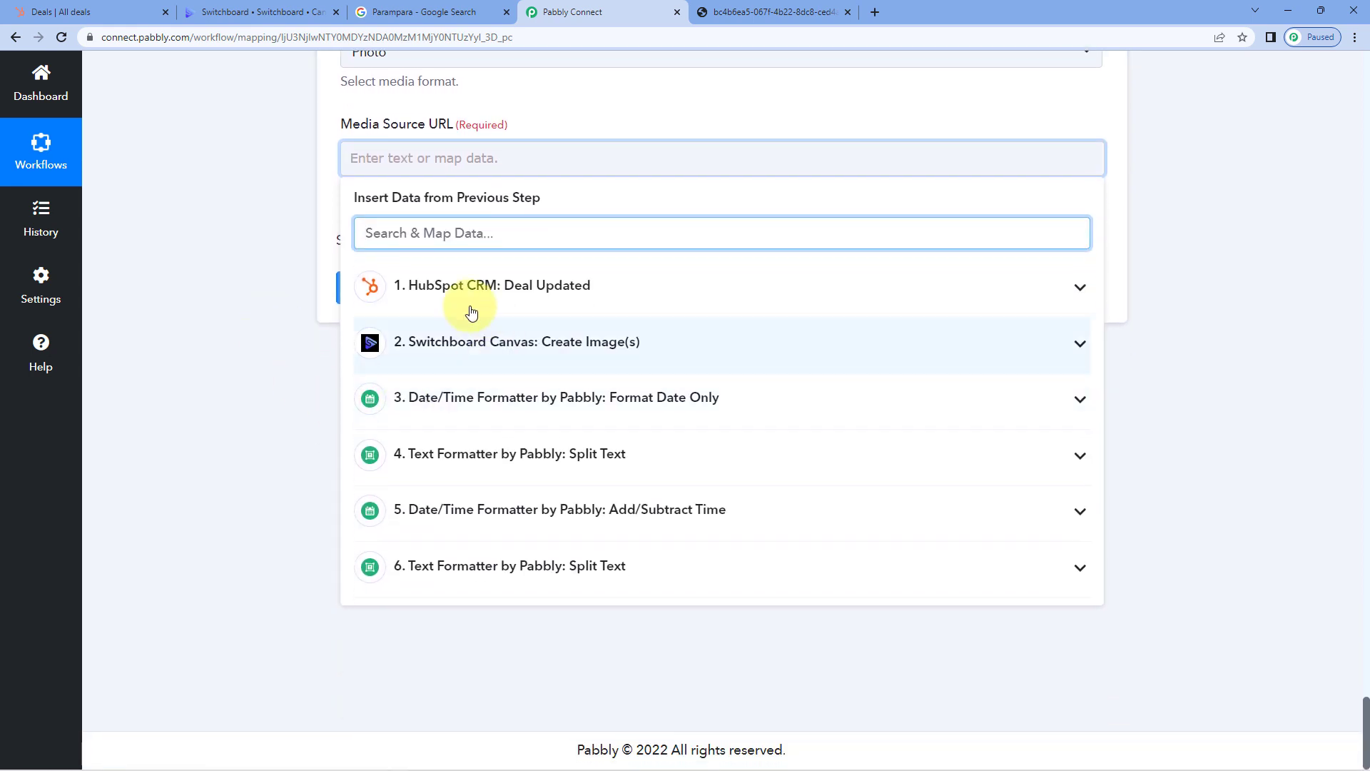
pyautogui.click(472, 348)
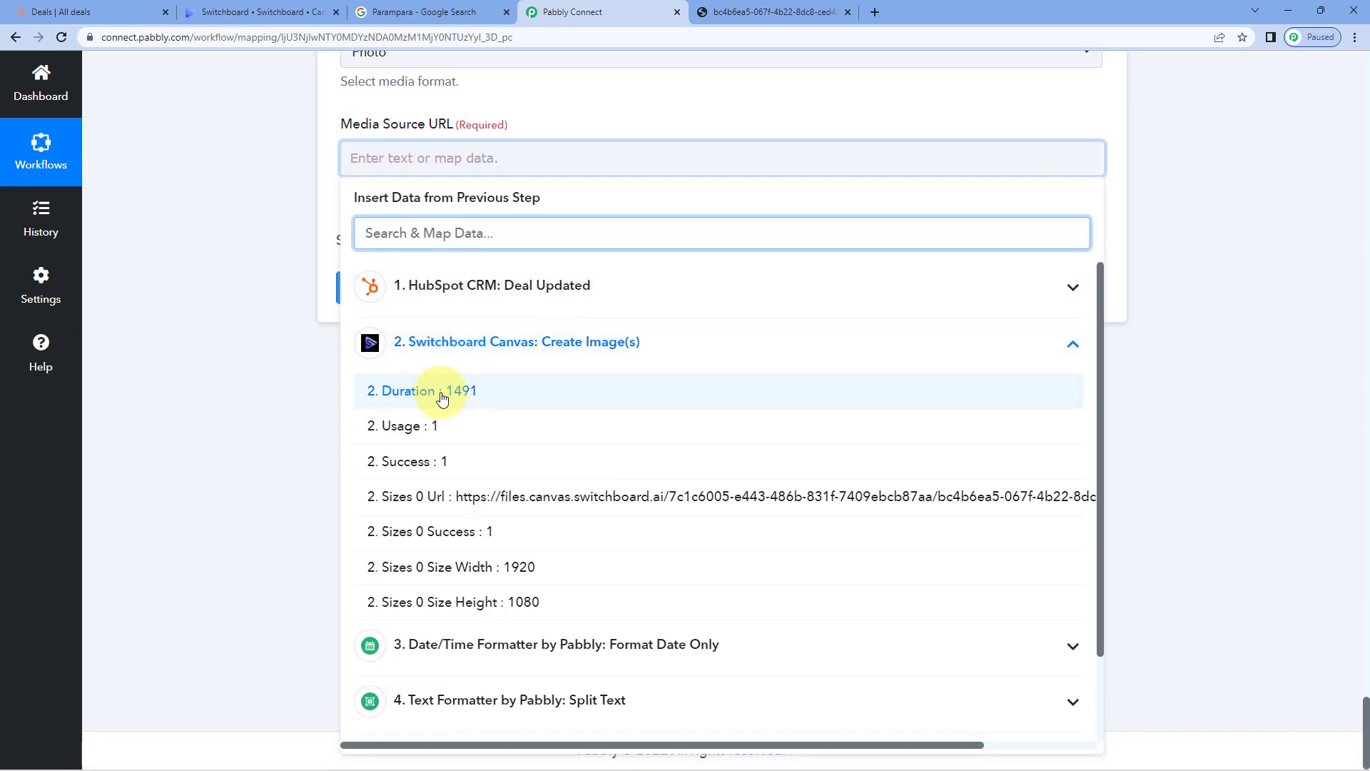
pyautogui.click(421, 498)
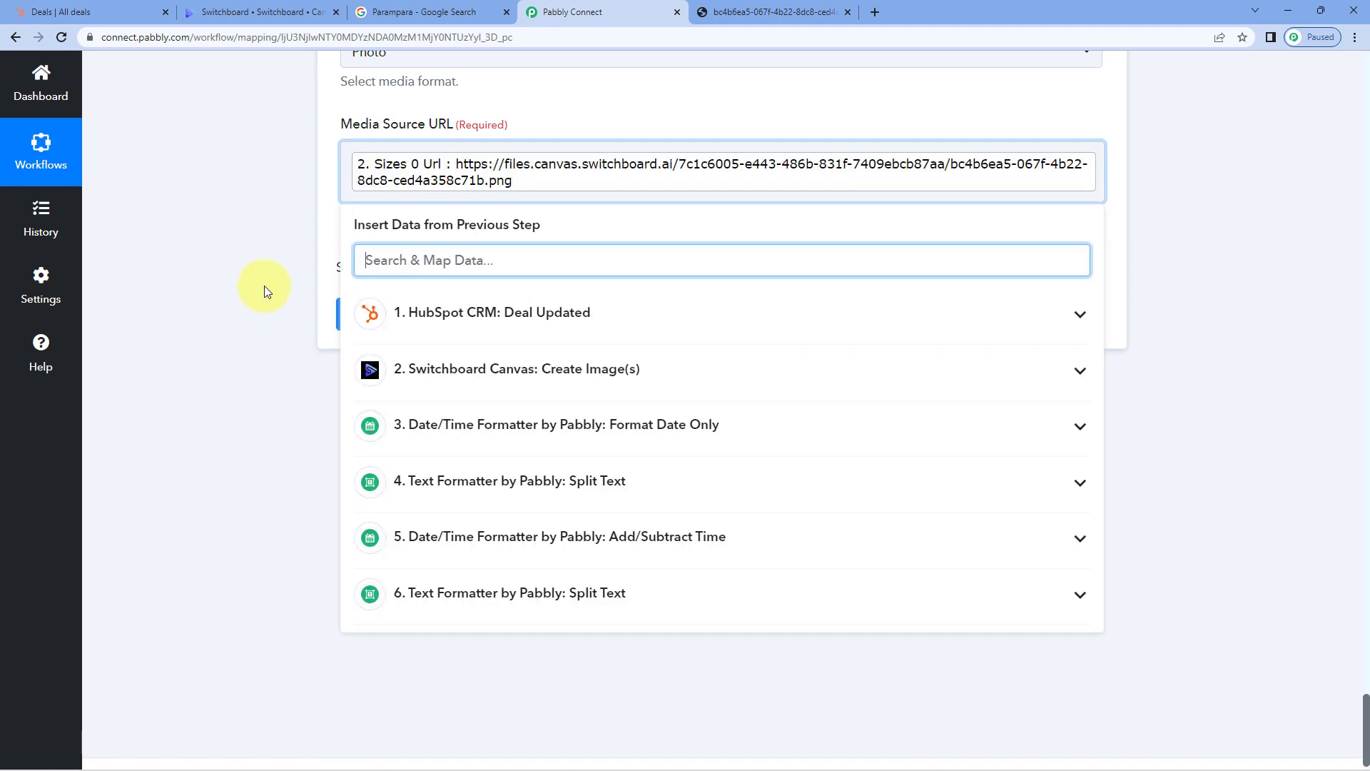
pyautogui.click(260, 281)
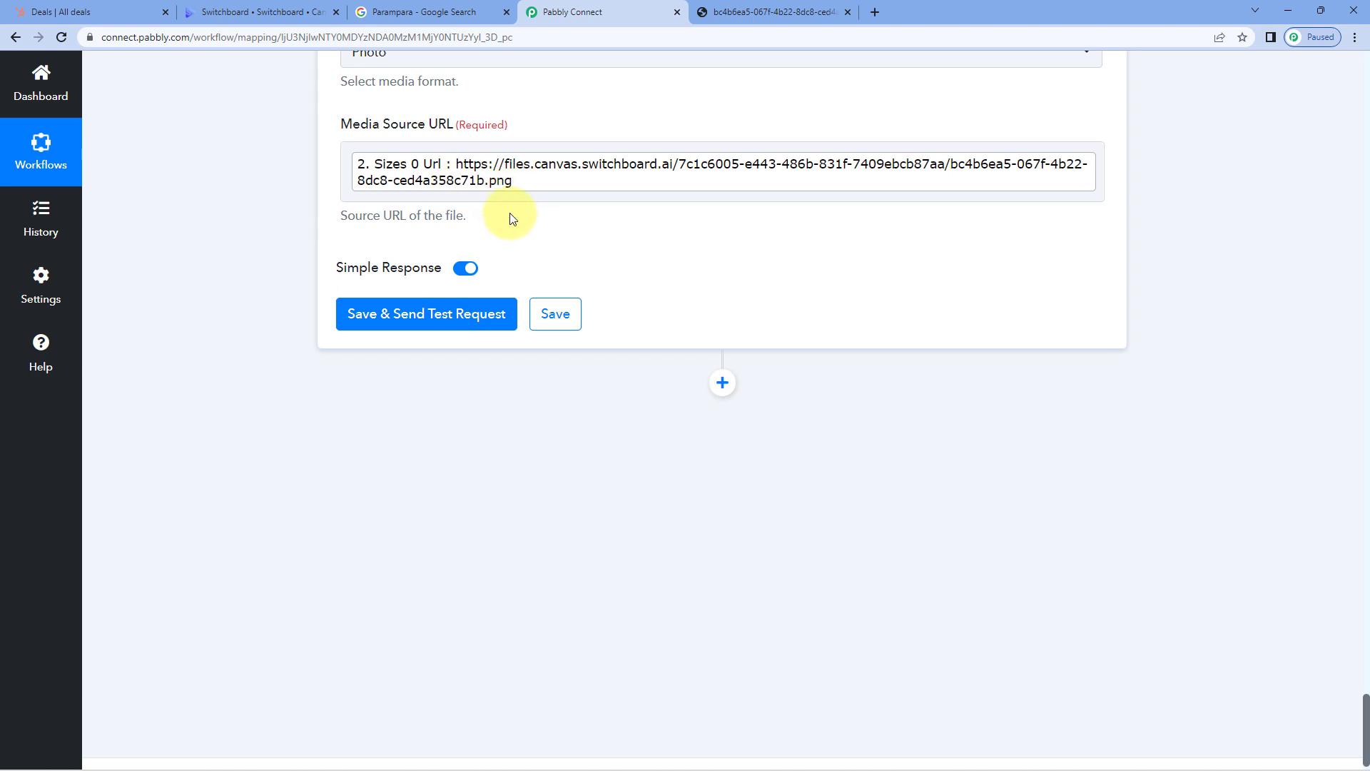
# - Save the Create Offer Post step, send its test request and review the response received
pyautogui.click(422, 320)
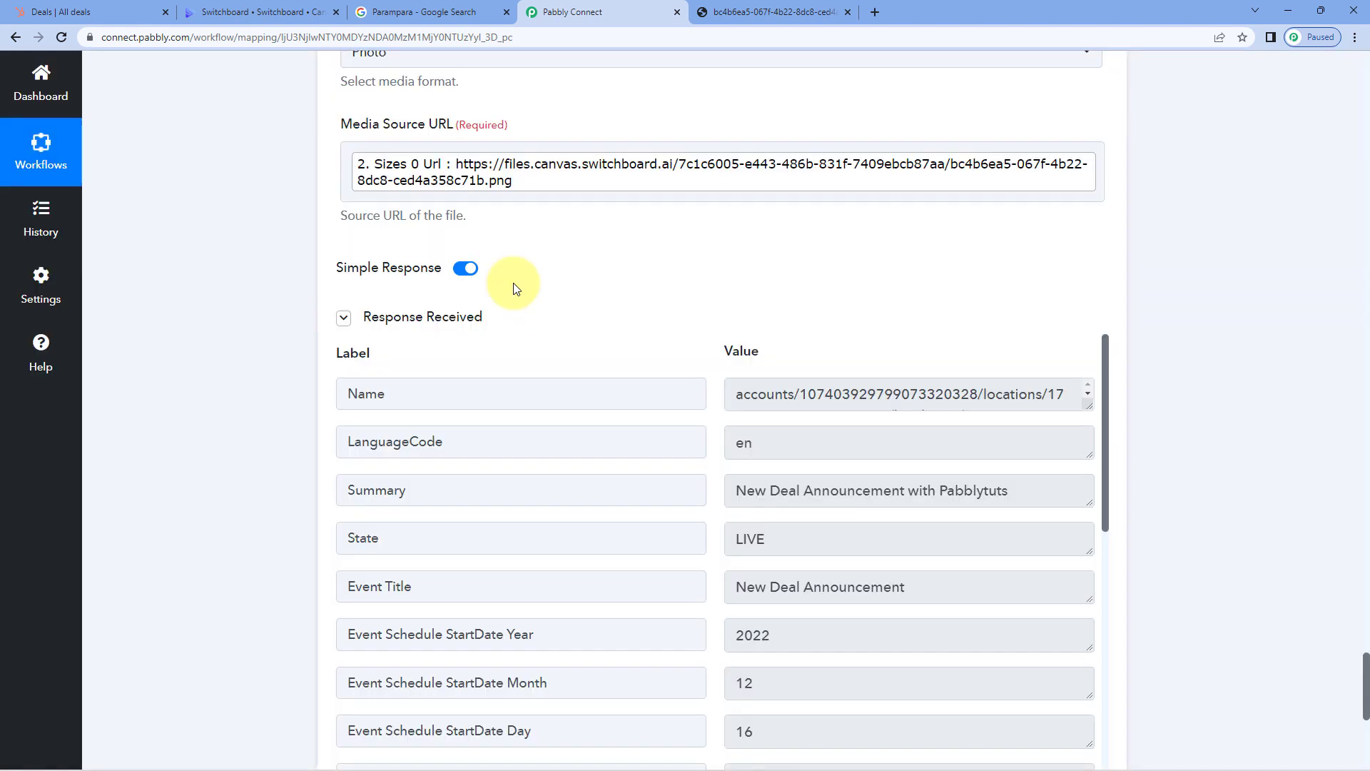
pyautogui.scroll(-2, 639, 314)
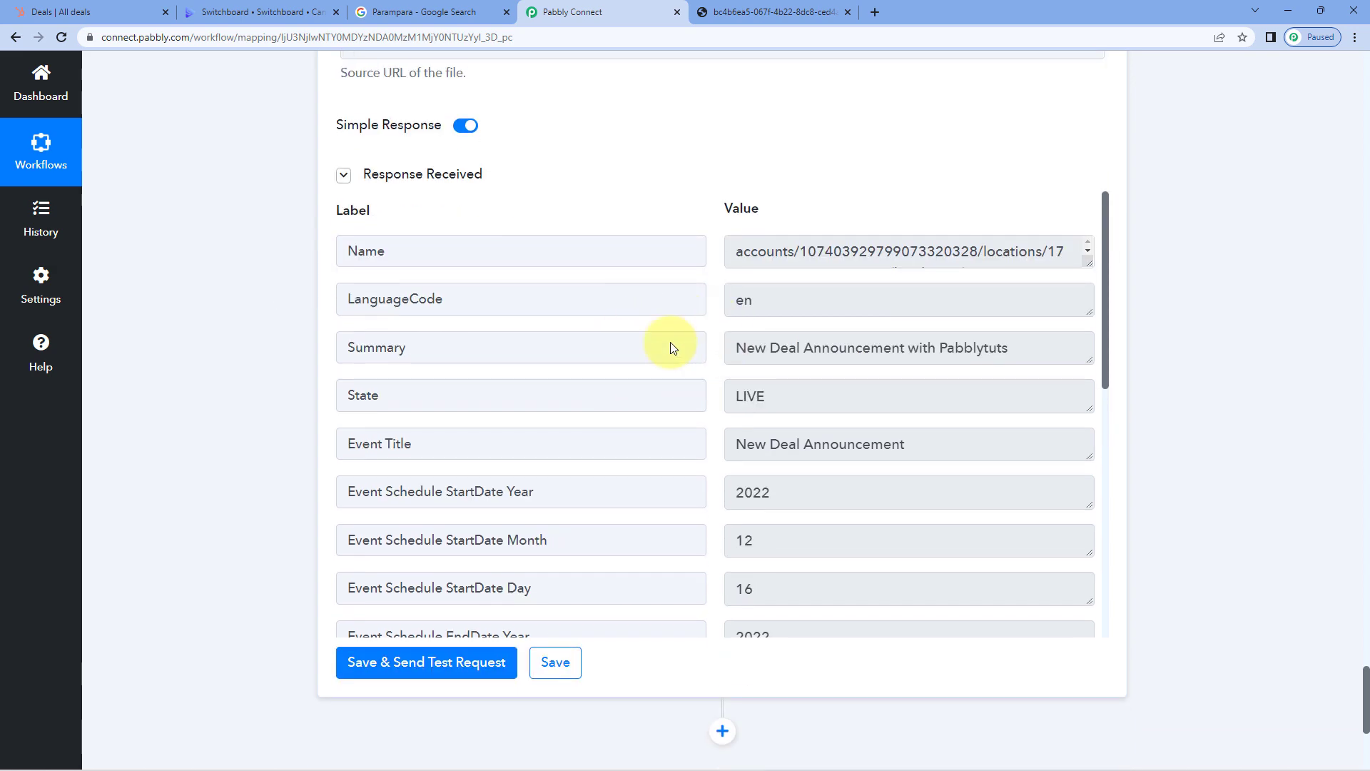
pyautogui.scroll(-2, 703, 372)
pyautogui.scroll(3, 722, 369)
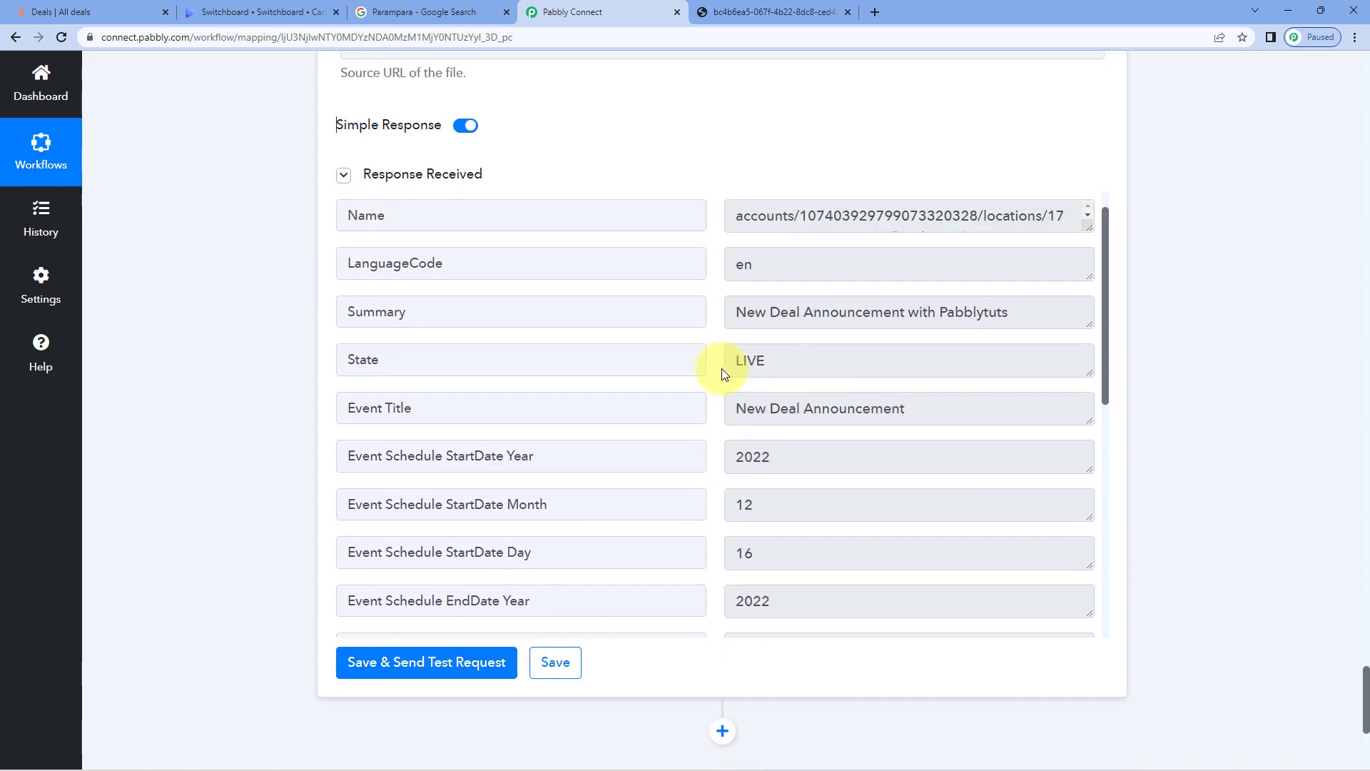
# - Collapse the step 7 Google My Business Create Offer Post action
pyautogui.scroll(5, 714, 367)
pyautogui.scroll(15, 709, 365)
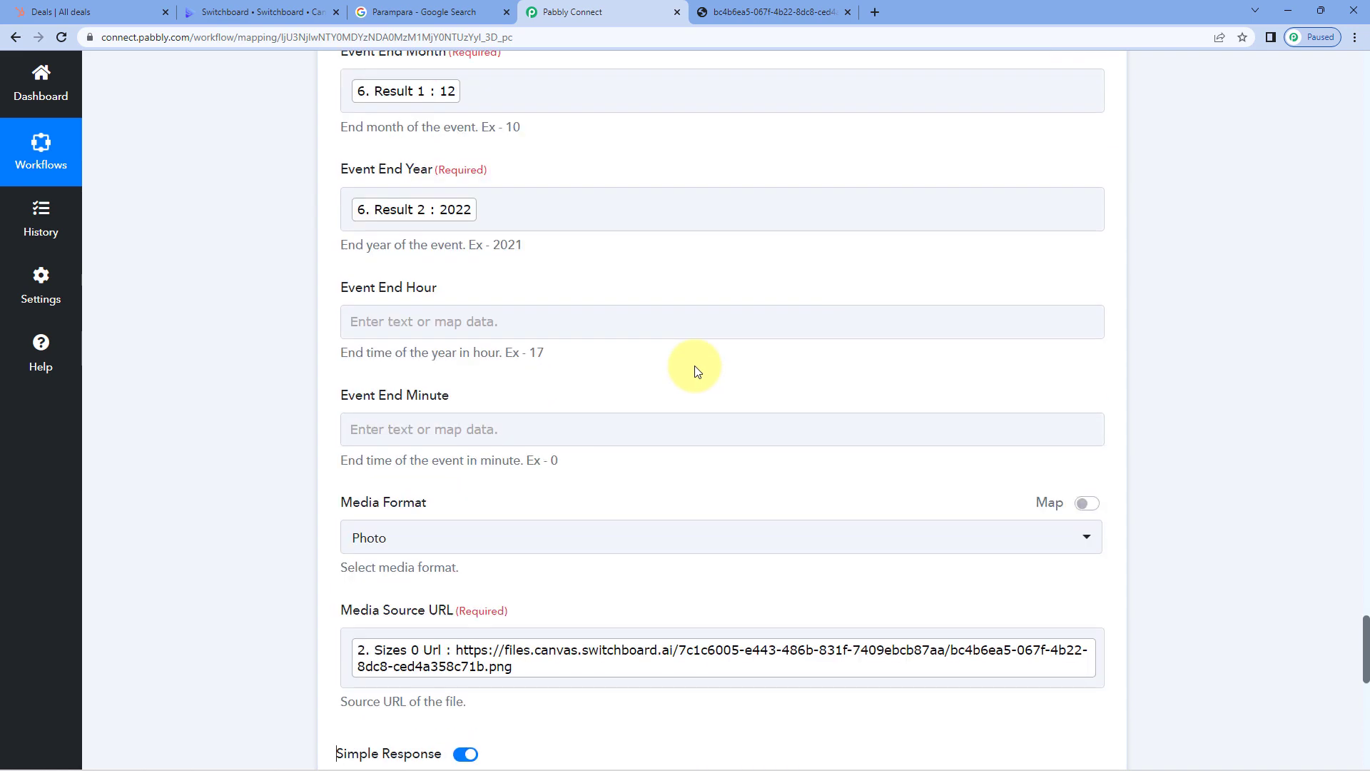
pyautogui.scroll(14, 650, 362)
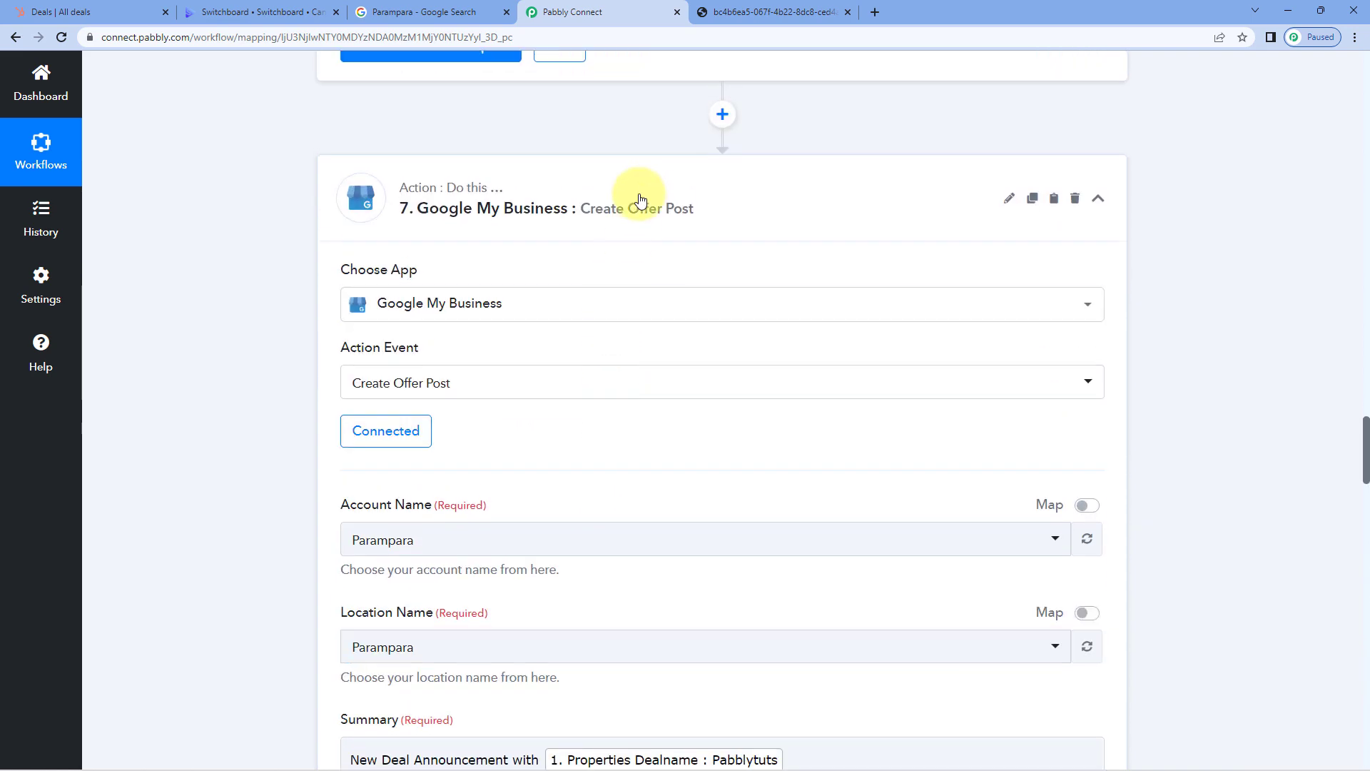
pyautogui.click(640, 200)
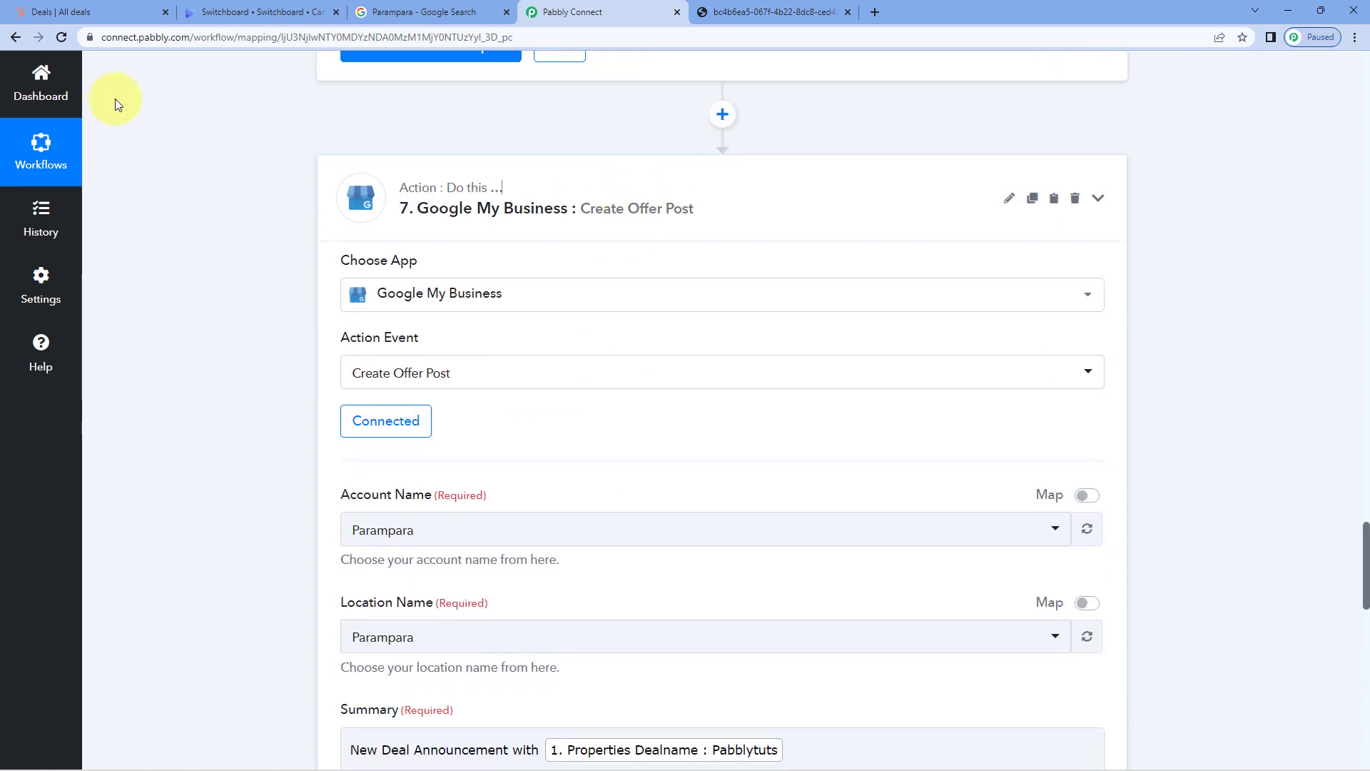
# - Revisit the HubSpot deals list and the Switchboard template, and open all updates of the Parampara business listing in Google Search
pyautogui.click(75, 12)
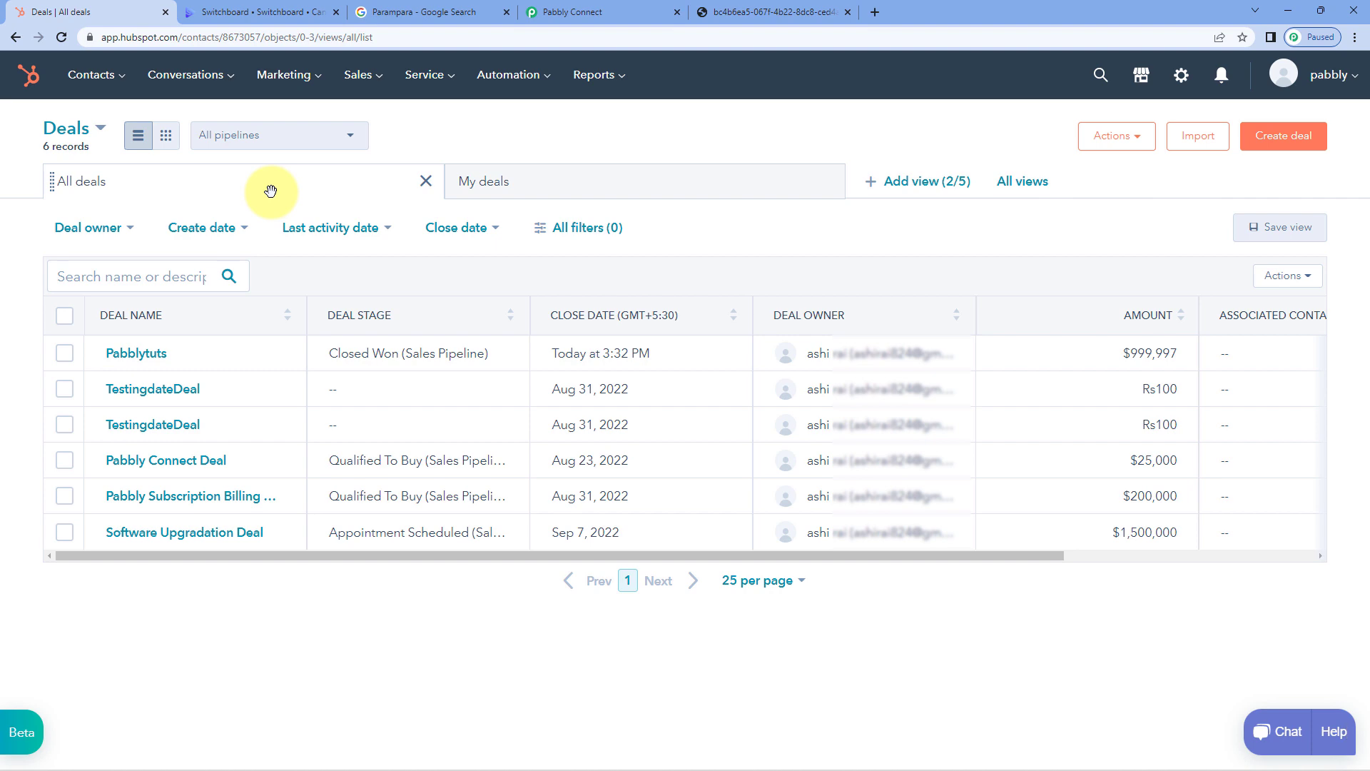
pyautogui.click(270, 13)
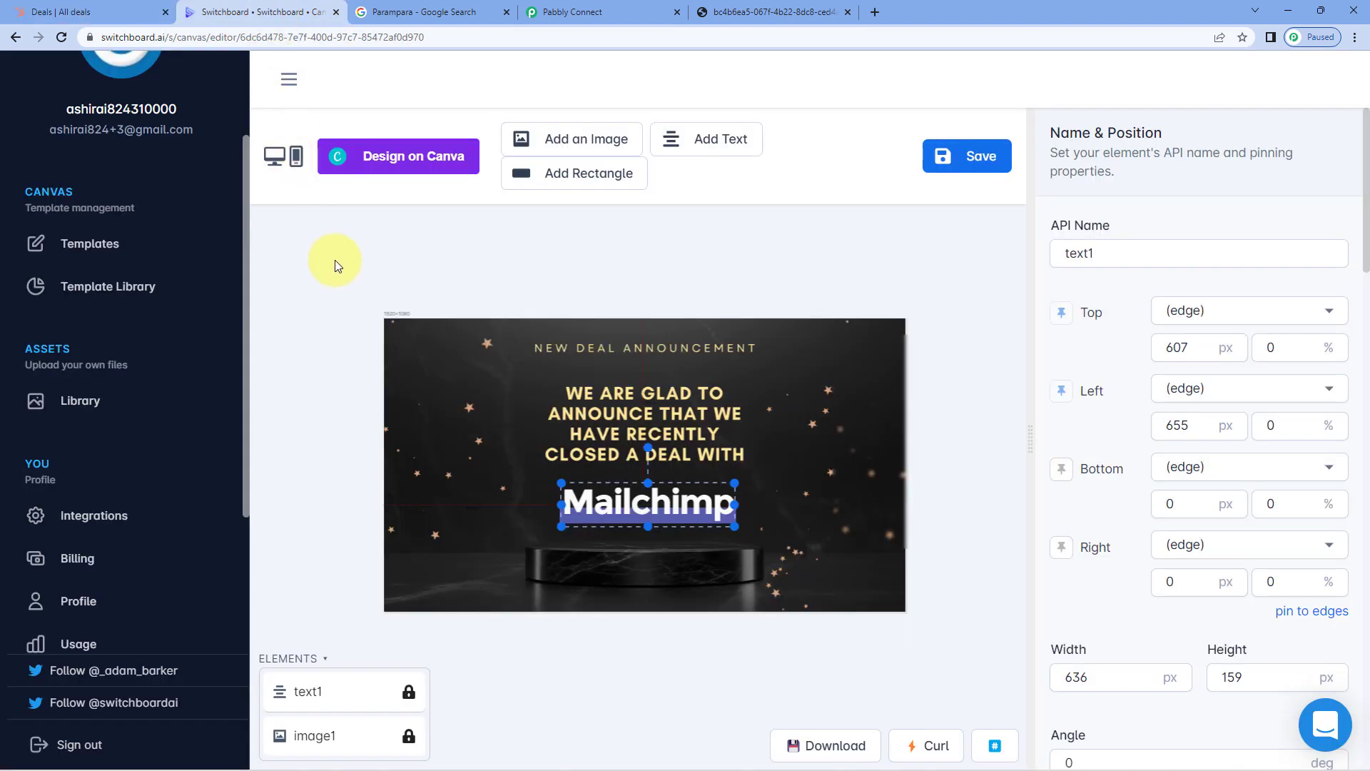
pyautogui.click(410, 10)
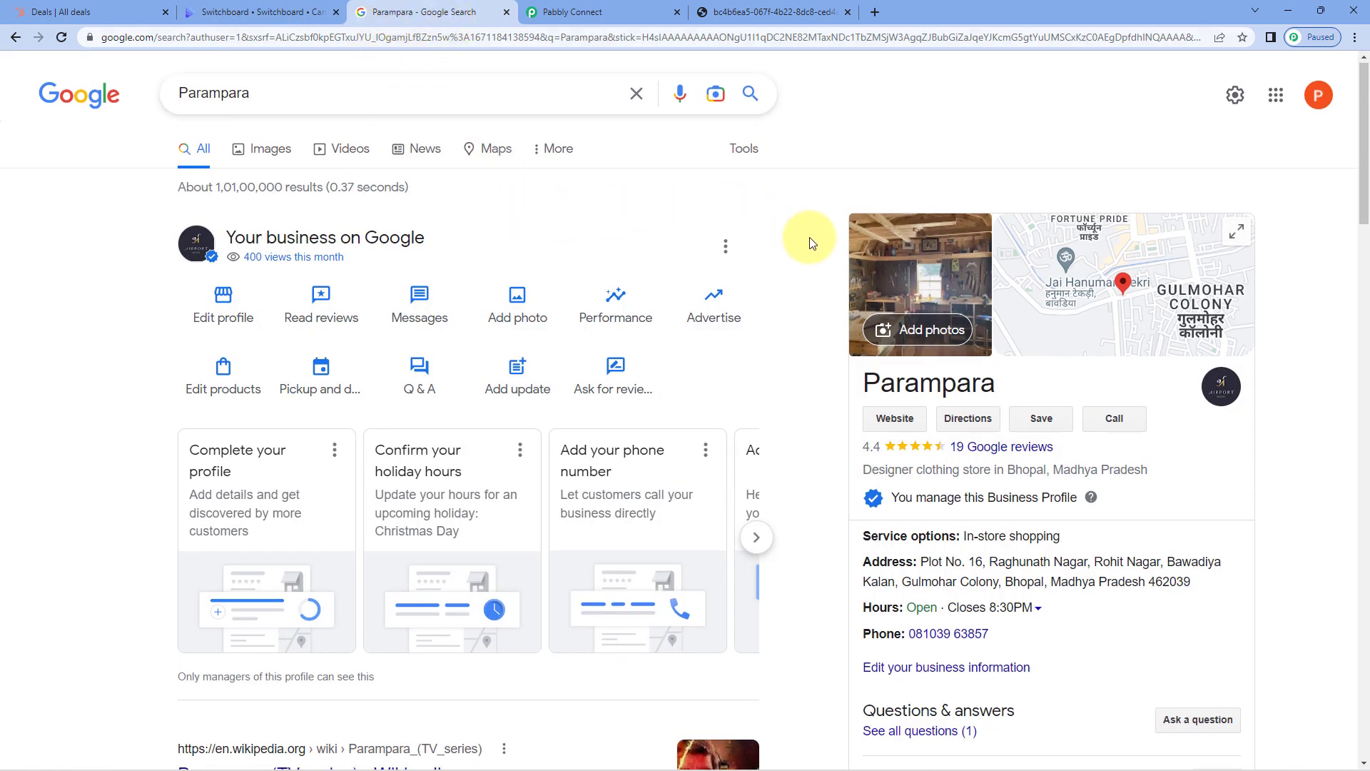
pyautogui.scroll(-4, 804, 238)
pyautogui.scroll(-6, 775, 516)
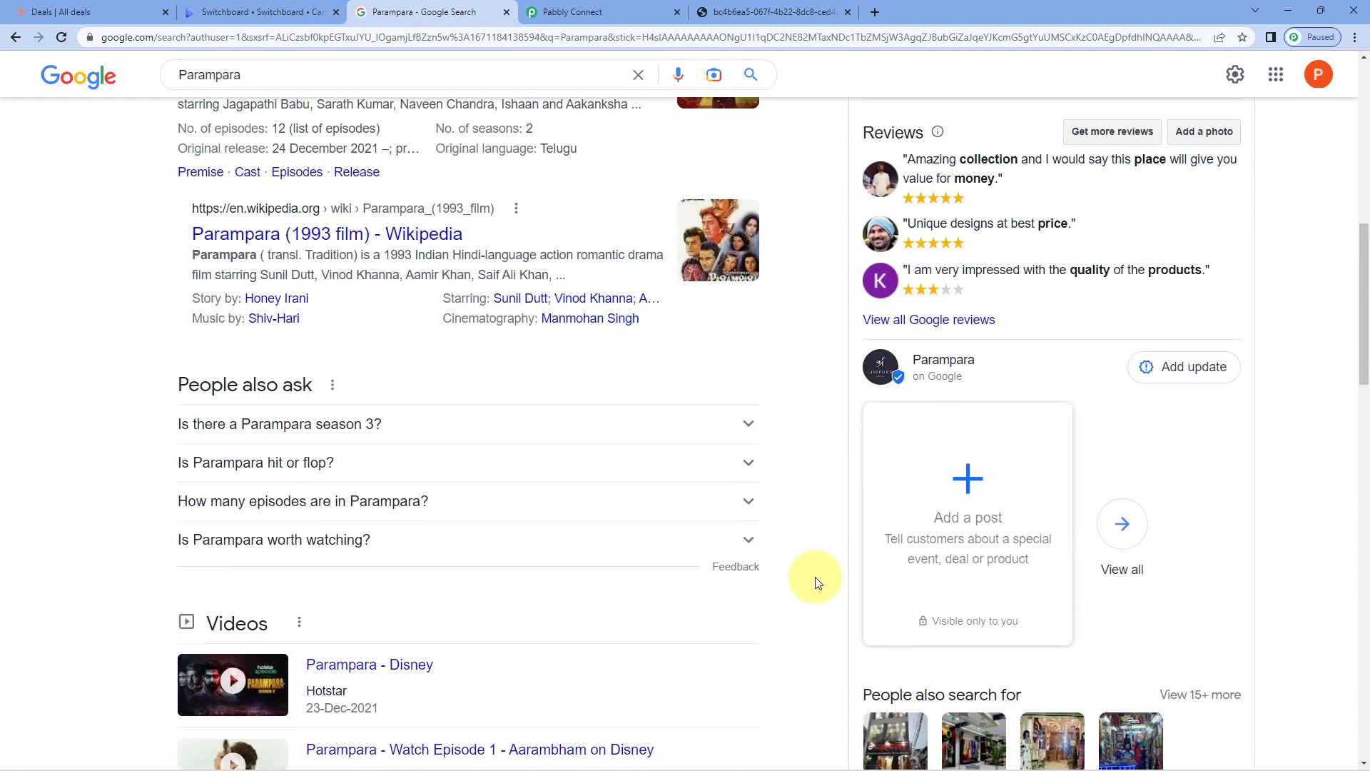
pyautogui.click(1119, 528)
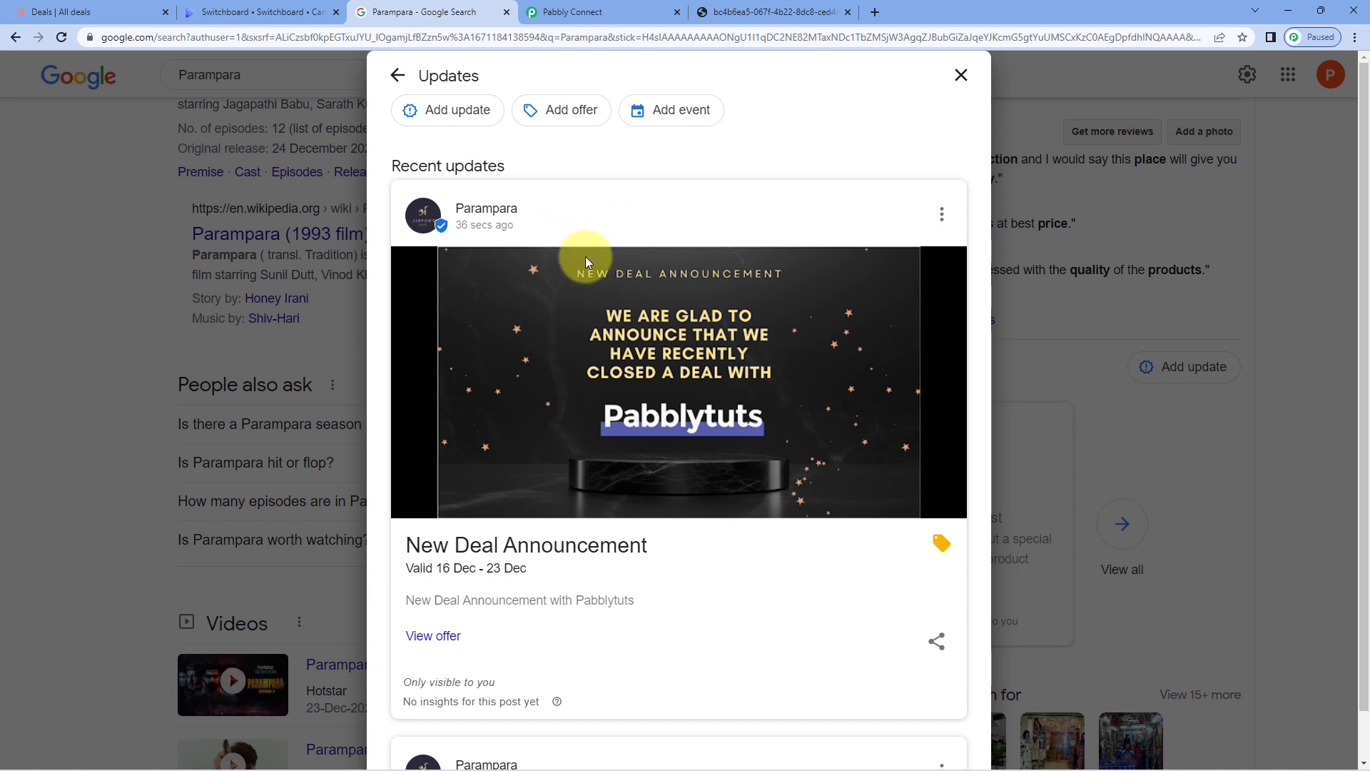
# - Compare the generated Switchboard image with the published Parampara offer post, checking the post's title, description and validity dates
pyautogui.click(776, 11)
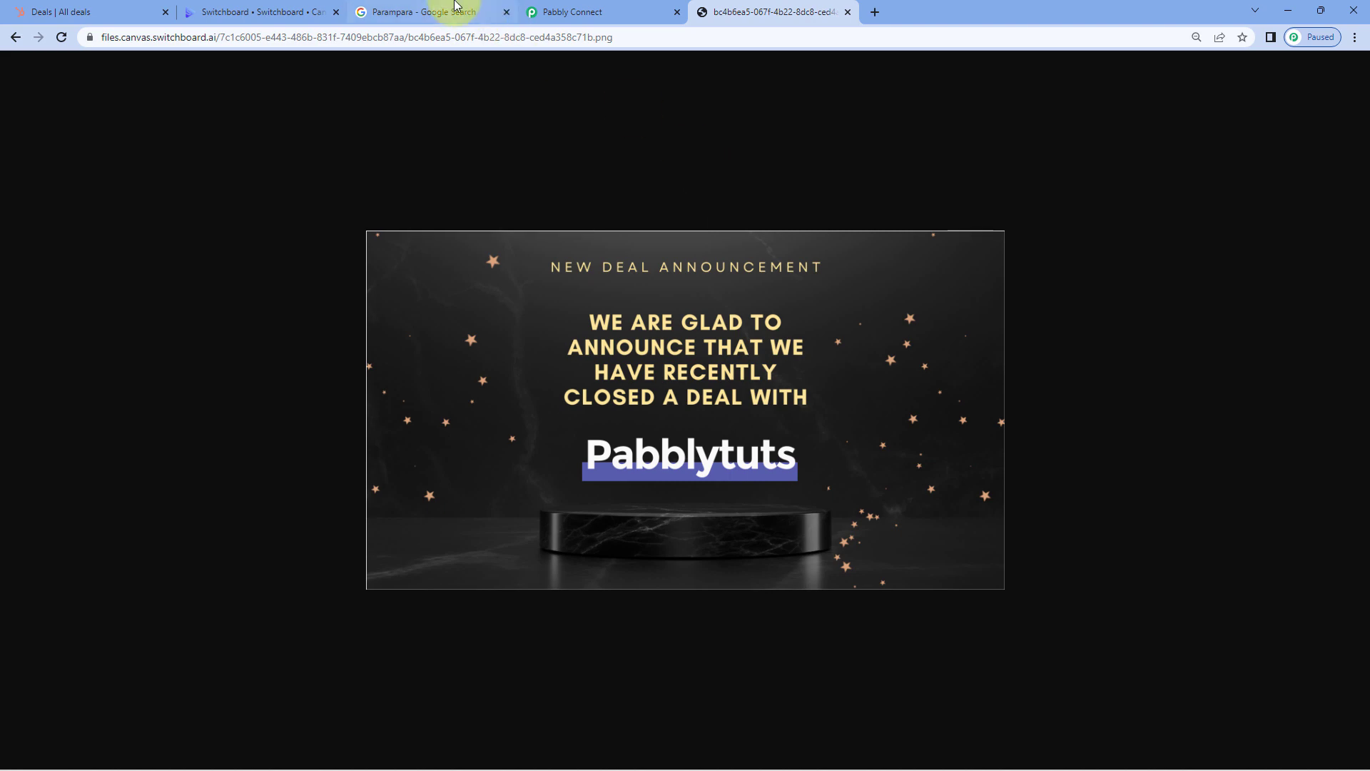
pyautogui.click(435, 11)
pyautogui.scroll(-2, 456, 430)
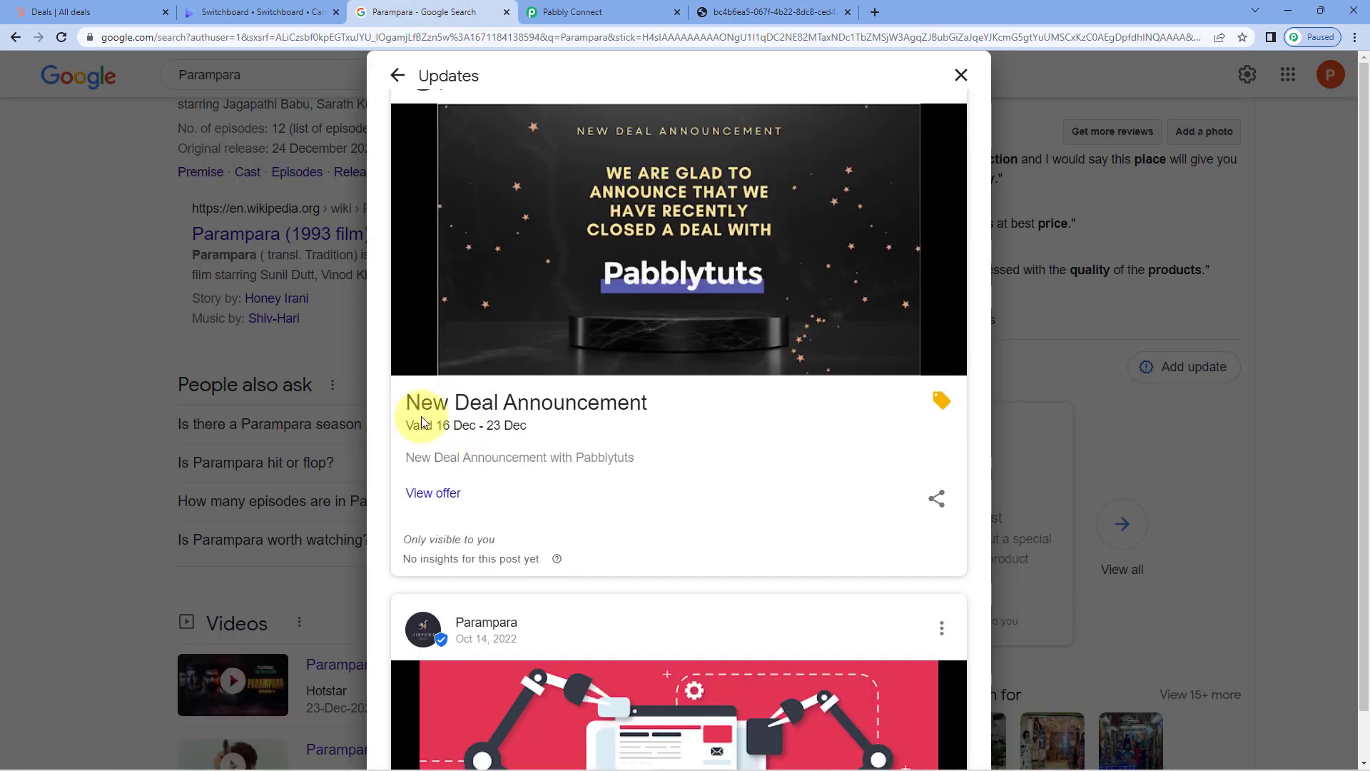
pyautogui.moveTo(411, 408); pyautogui.dragTo(624, 405)
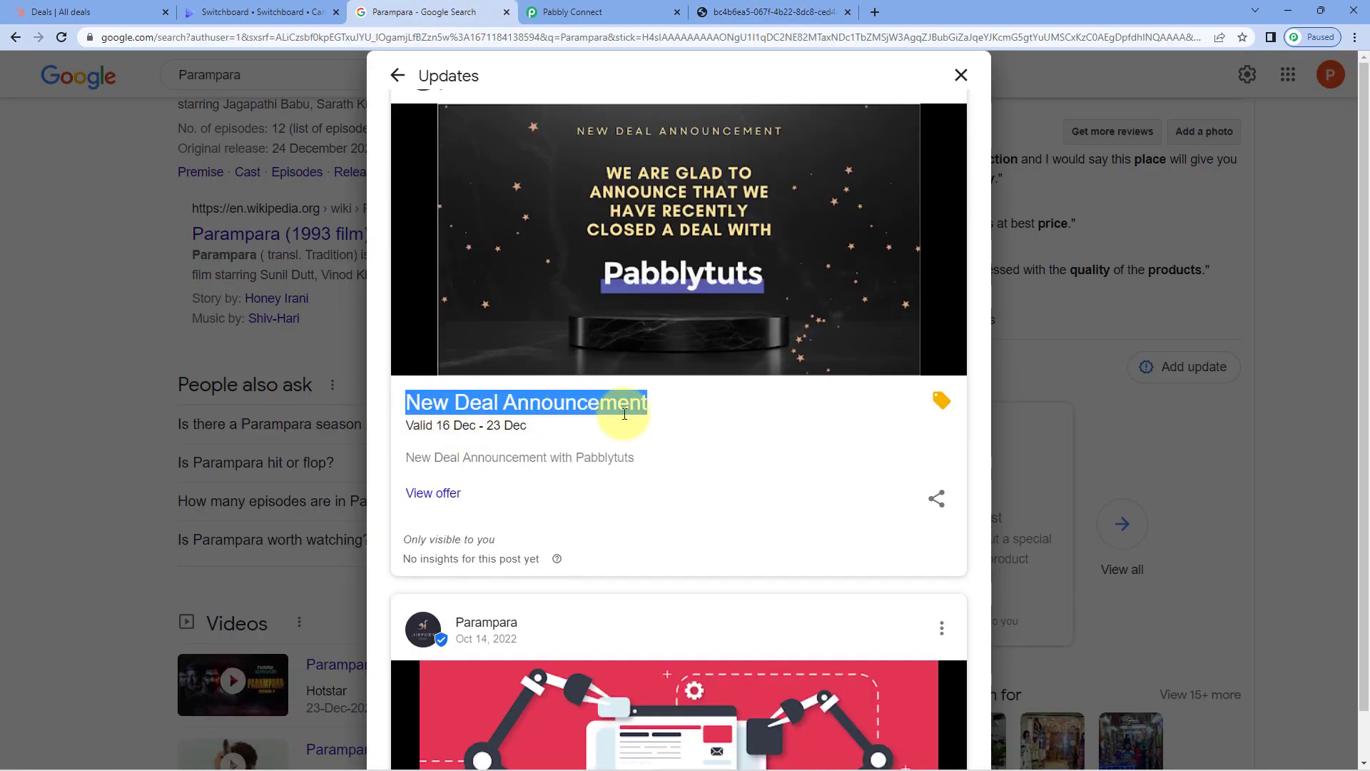
pyautogui.moveTo(413, 459); pyautogui.dragTo(653, 459)
pyautogui.click(544, 458)
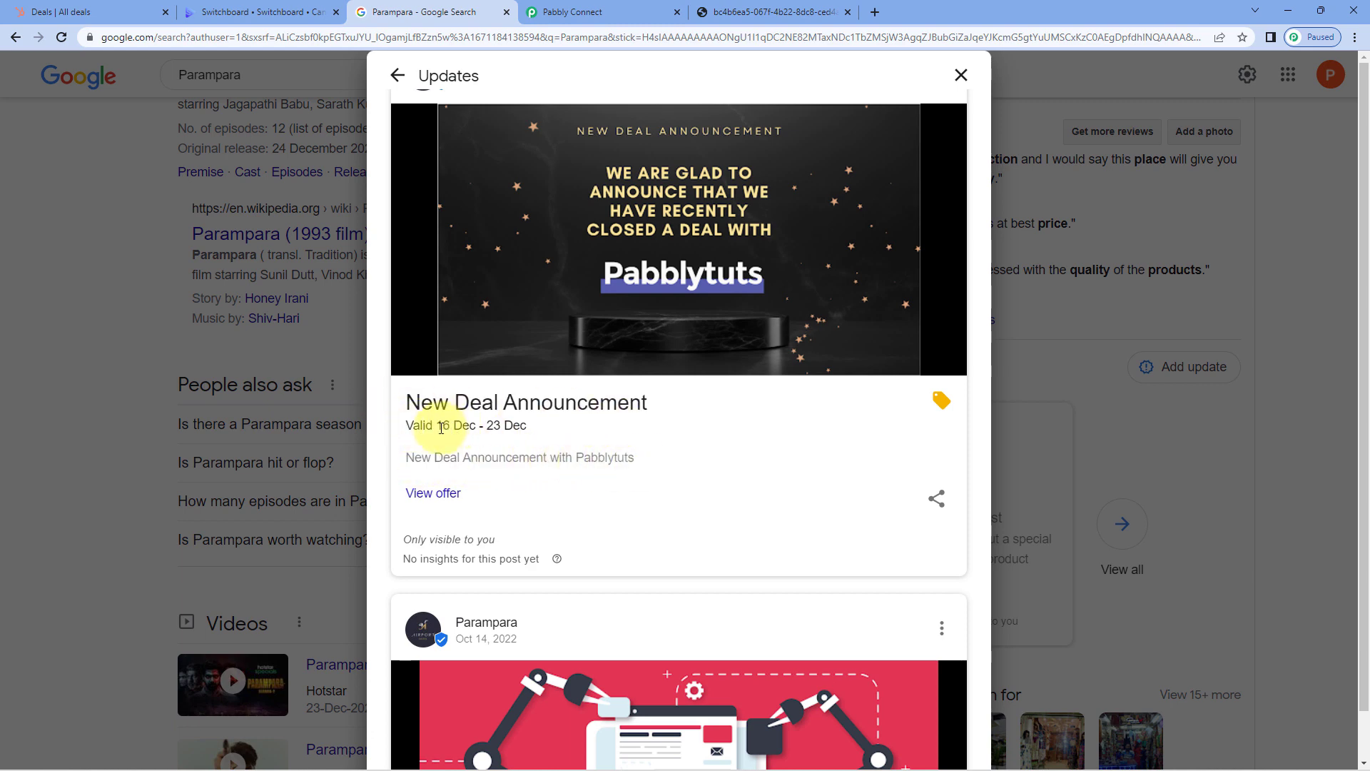
pyautogui.moveTo(442, 427); pyautogui.dragTo(532, 426)
pyautogui.click(518, 457)
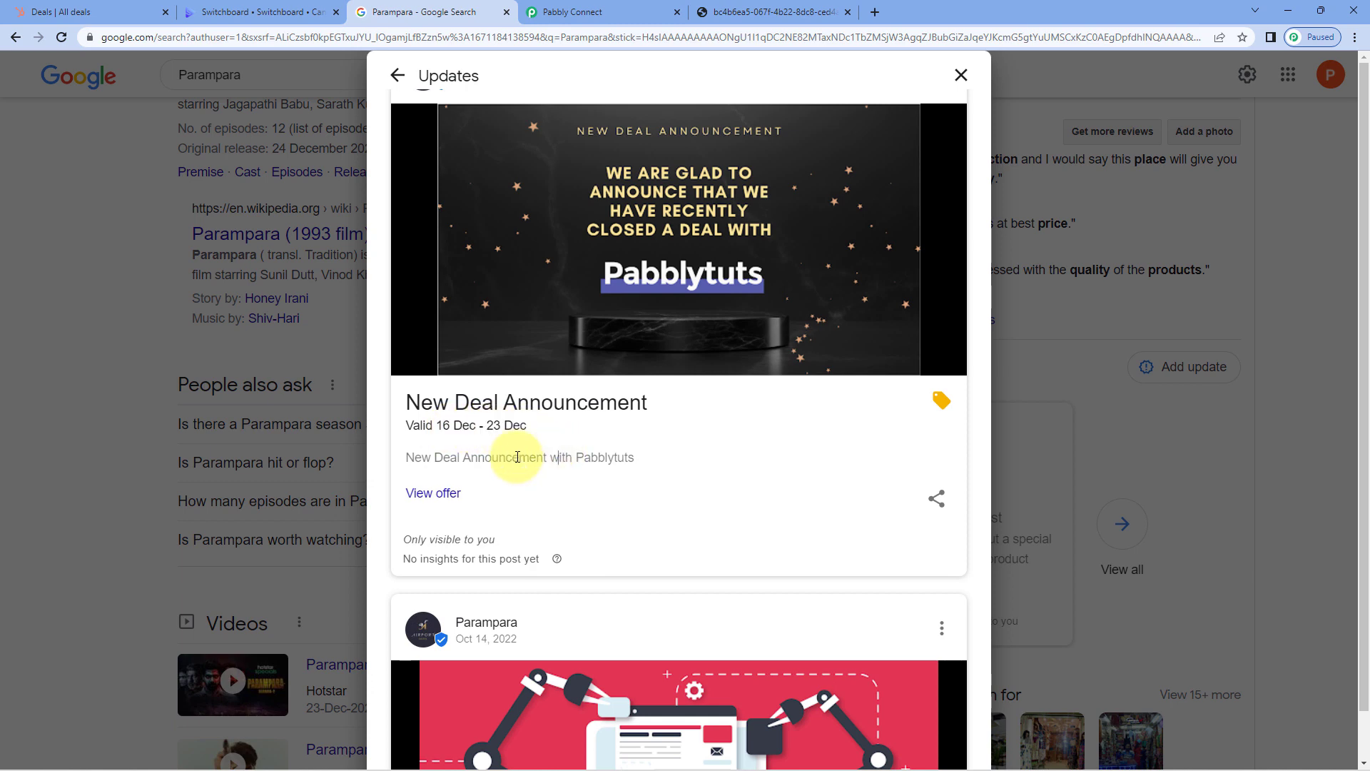
# - View the offer's details, check its coupon code and online redemption link, and return to the business updates
pyautogui.click(446, 492)
pyautogui.scroll(-2, 686, 415)
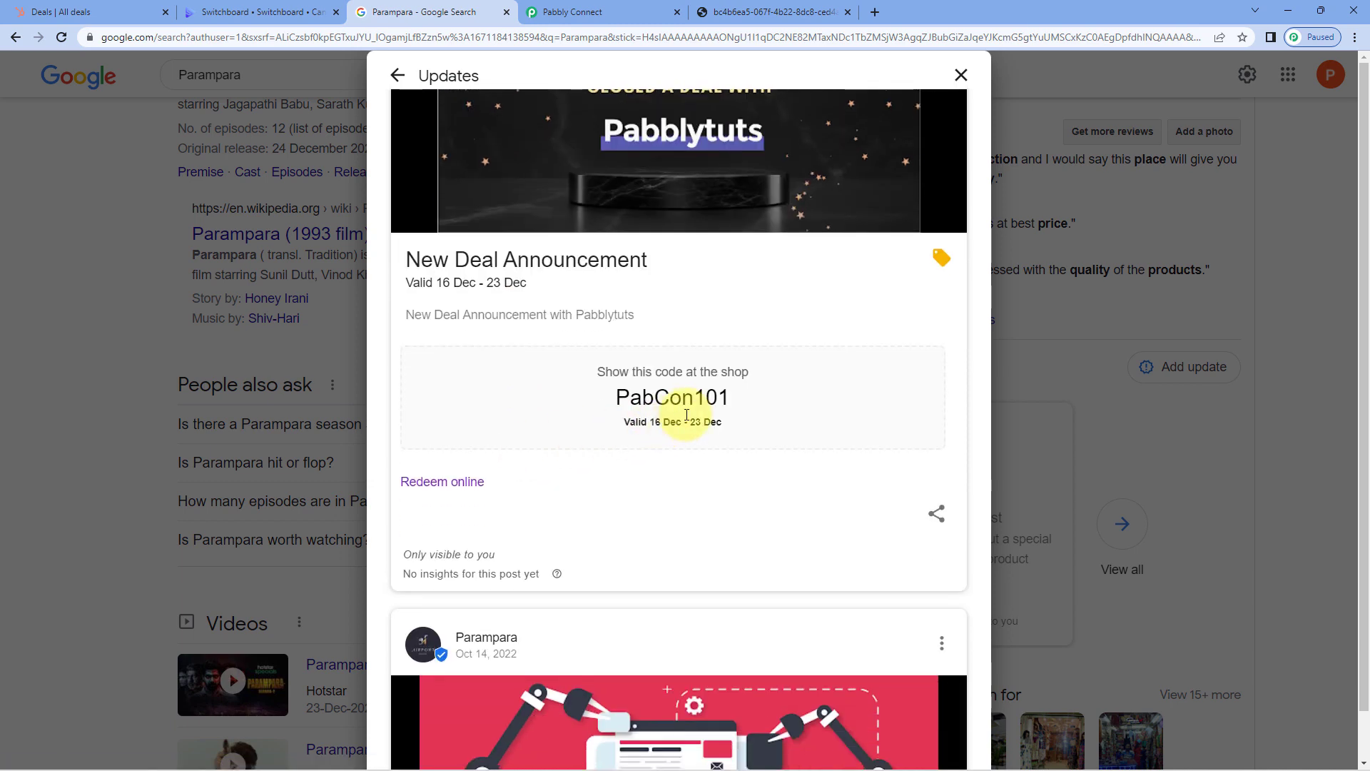
pyautogui.moveTo(734, 401); pyautogui.dragTo(602, 407)
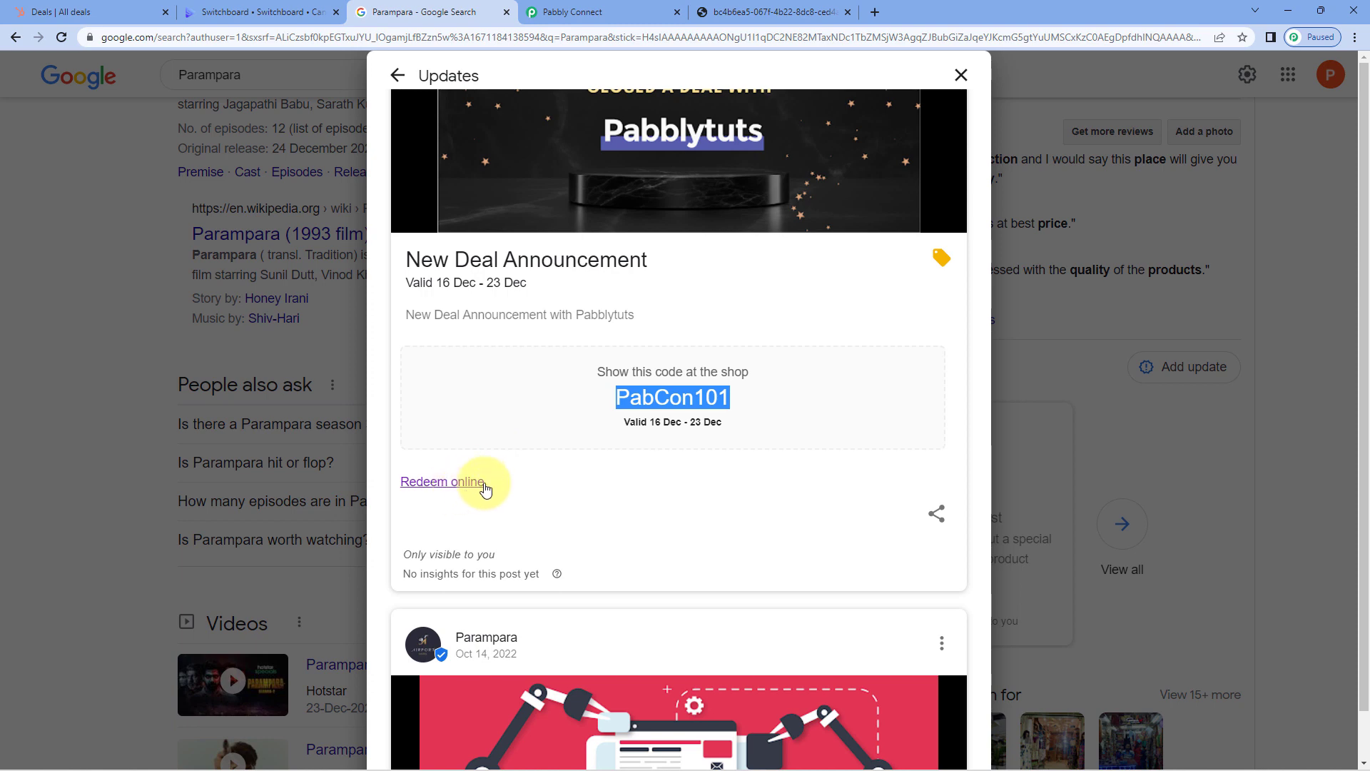
pyautogui.click(452, 480)
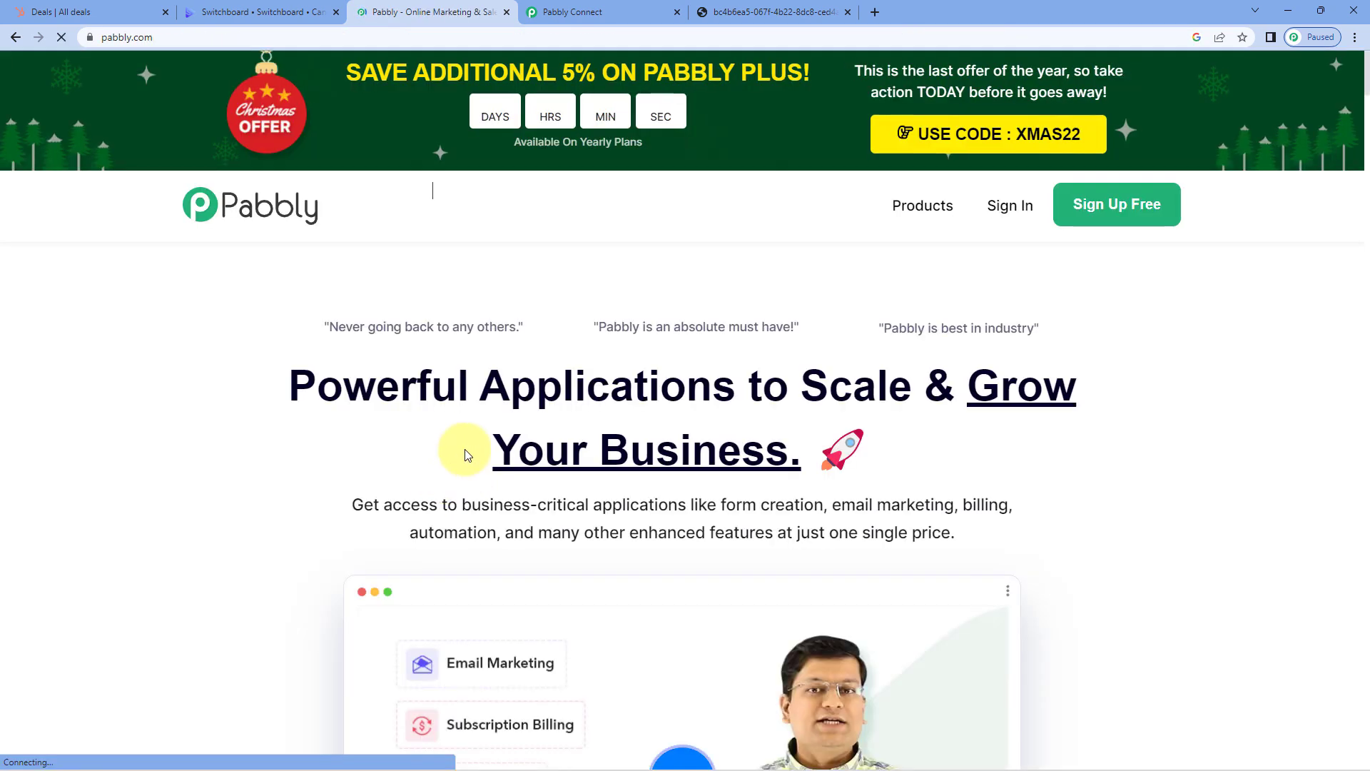
pyautogui.moveTo(464, 451); pyautogui.dragTo(560, 179)
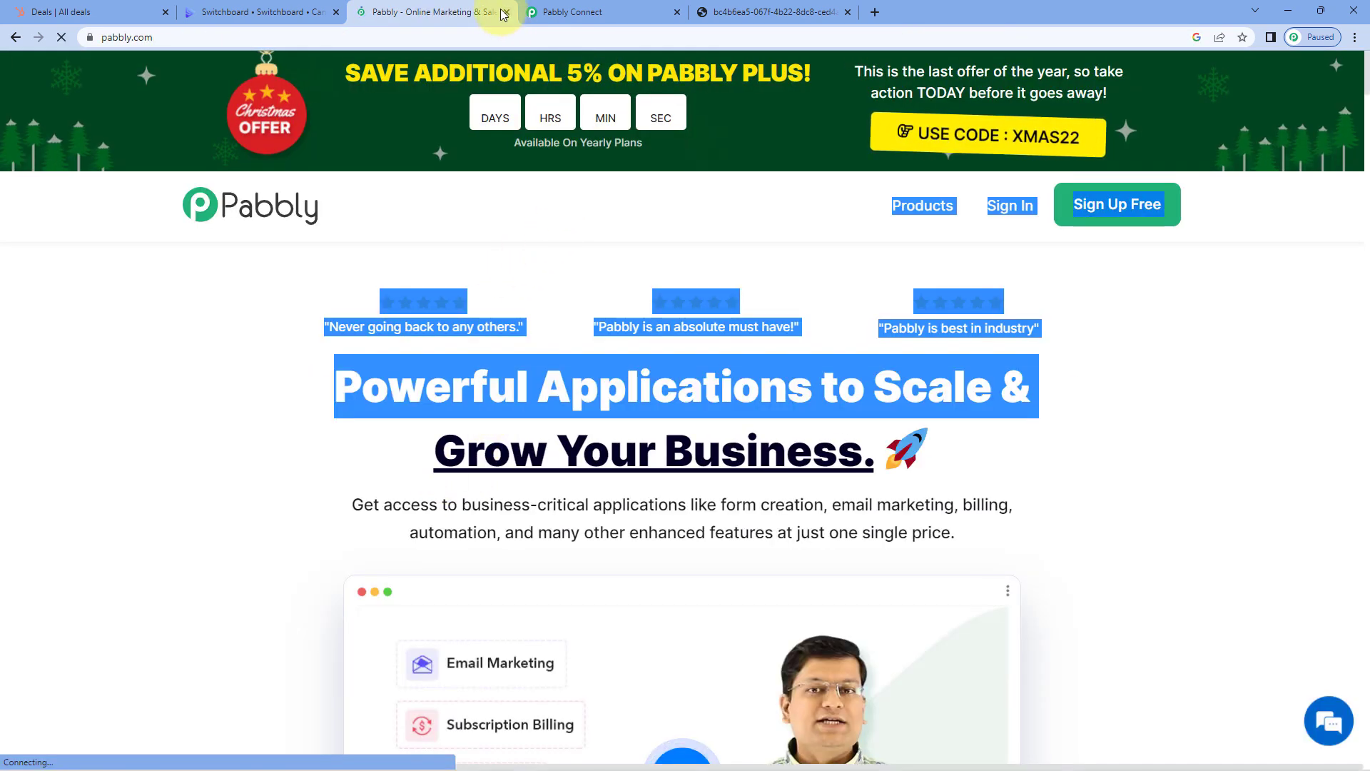
pyautogui.click(15, 38)
# - Switch to Pabbly Connect, collapse workflow steps 6, 3 and 1, and review the whole step sequence
pyautogui.click(572, 11)
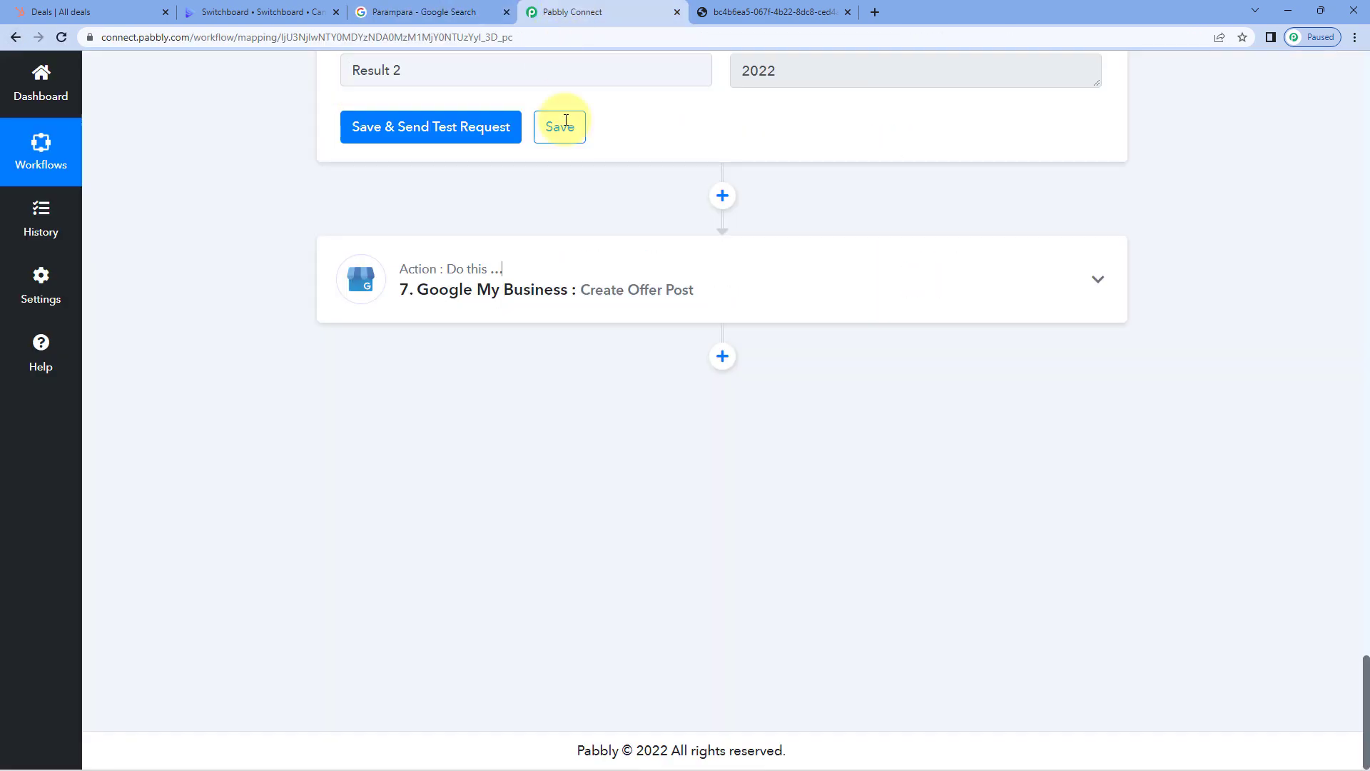
pyautogui.scroll(20, 1128, 425)
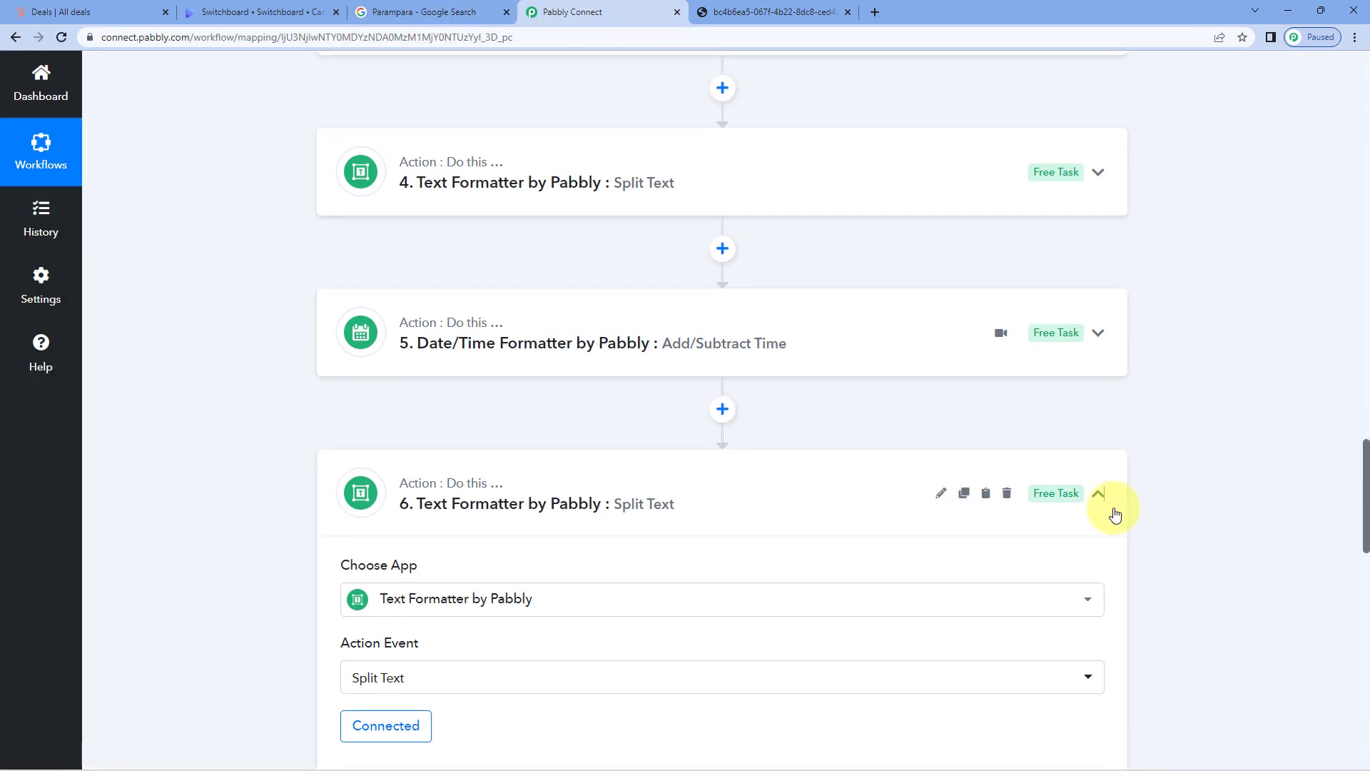
pyautogui.click(1115, 514)
pyautogui.scroll(15, 1119, 355)
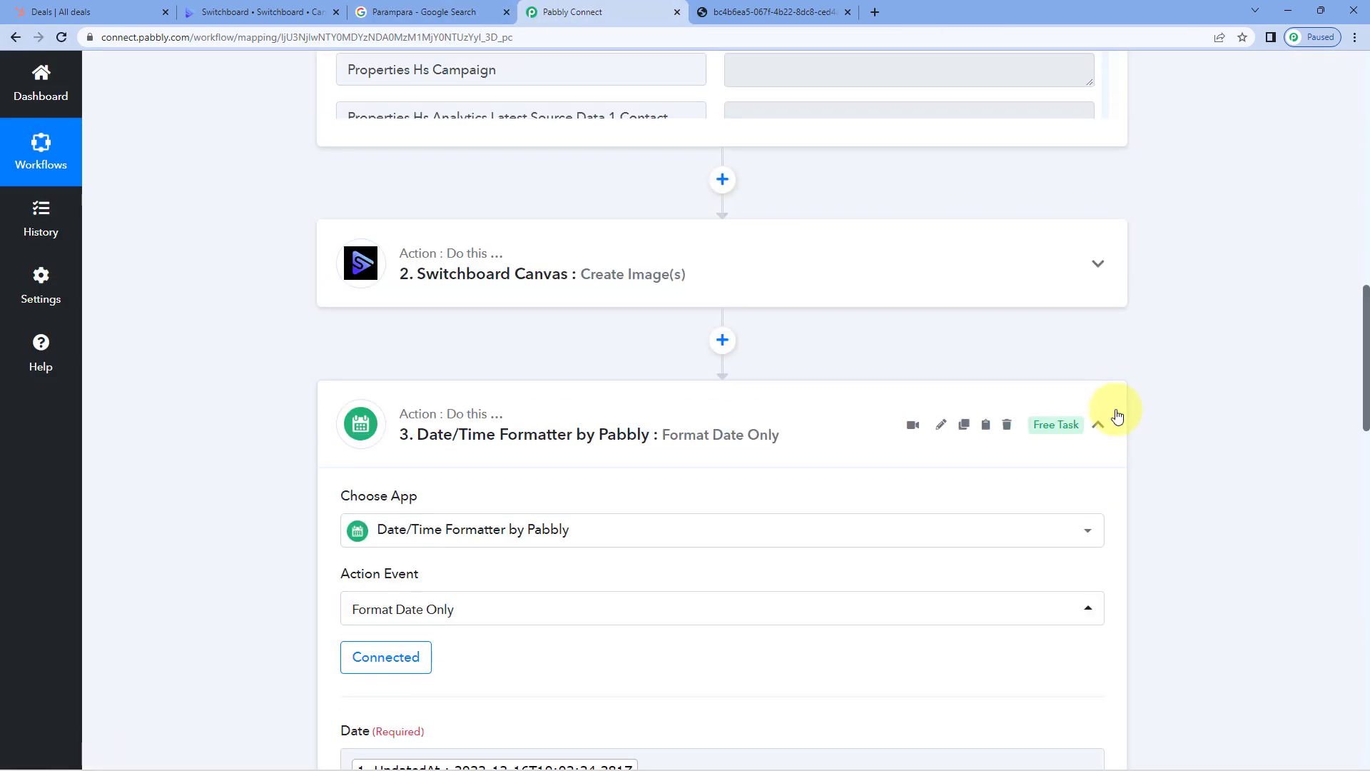
pyautogui.click(1118, 416)
pyautogui.scroll(10, 1124, 350)
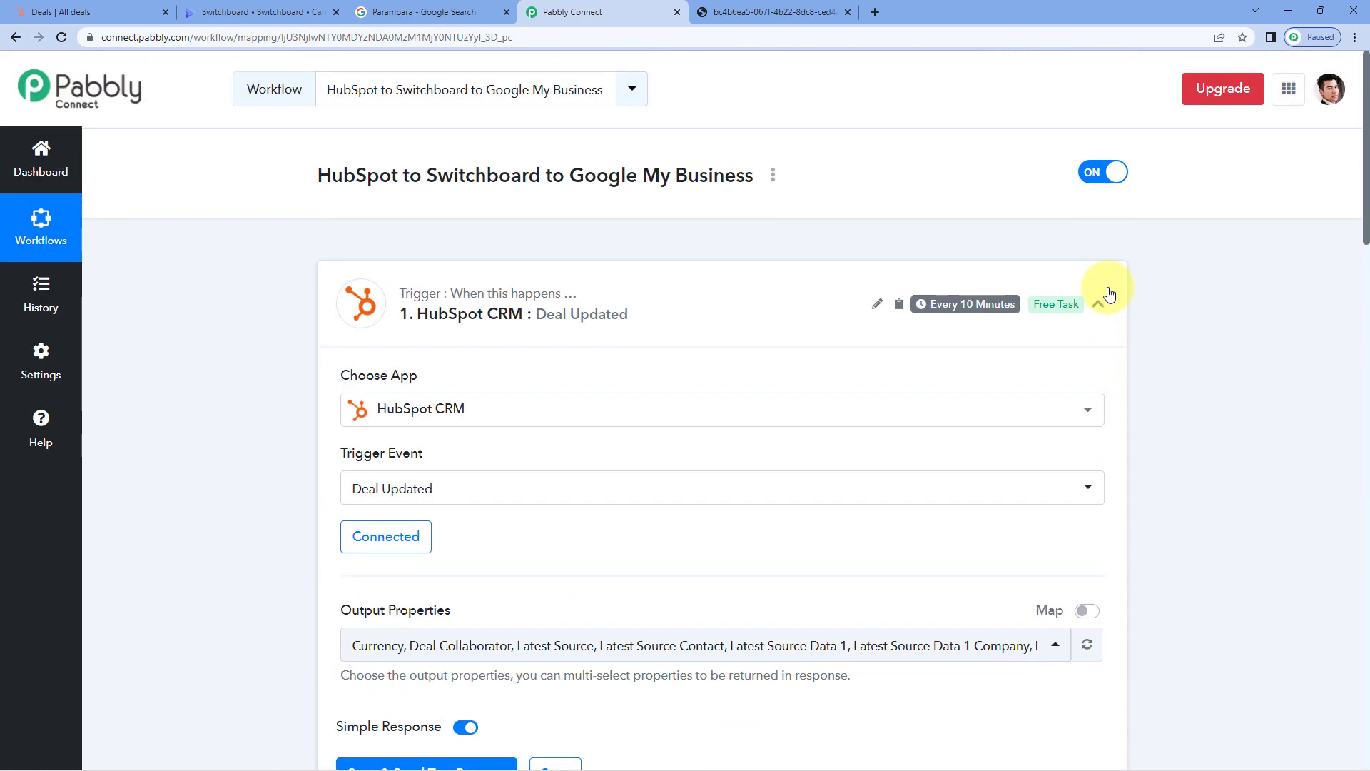
pyautogui.click(1108, 296)
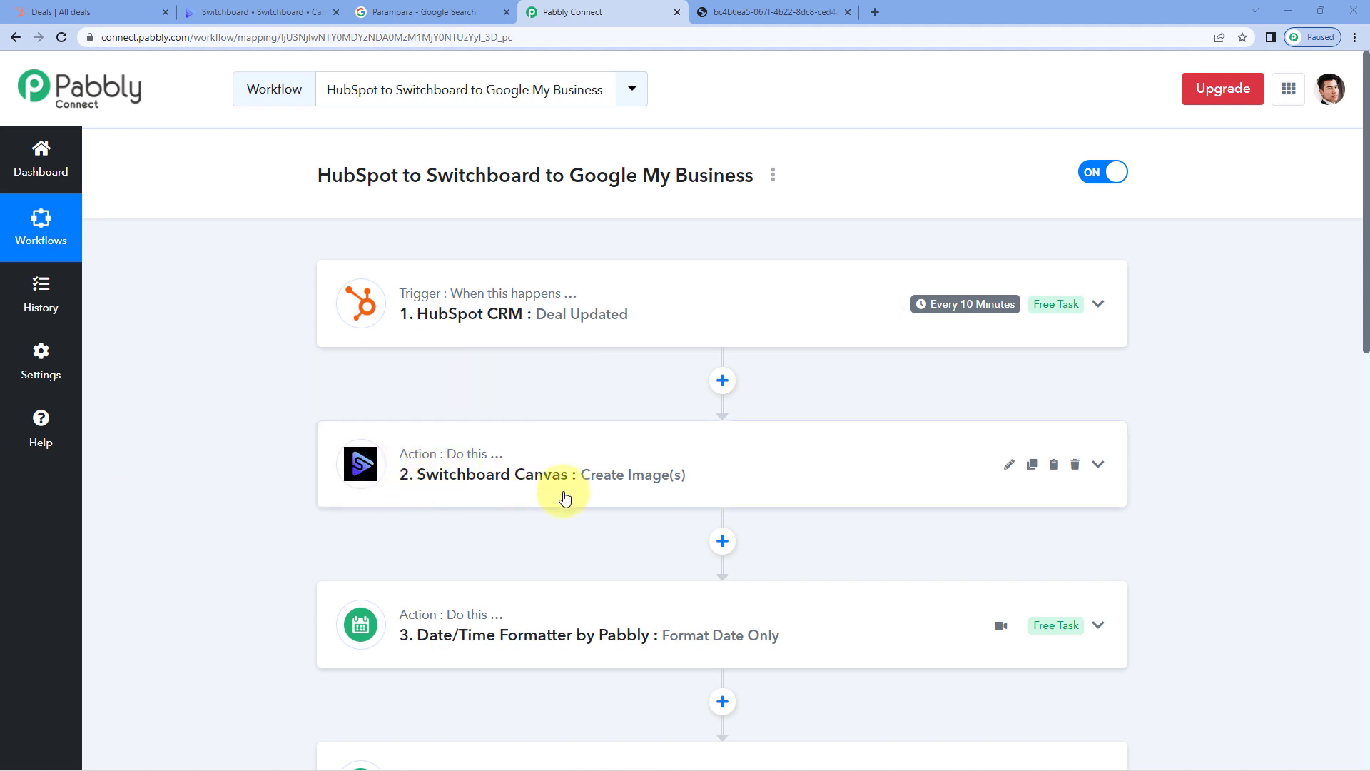
pyautogui.scroll(-10, 610, 383)
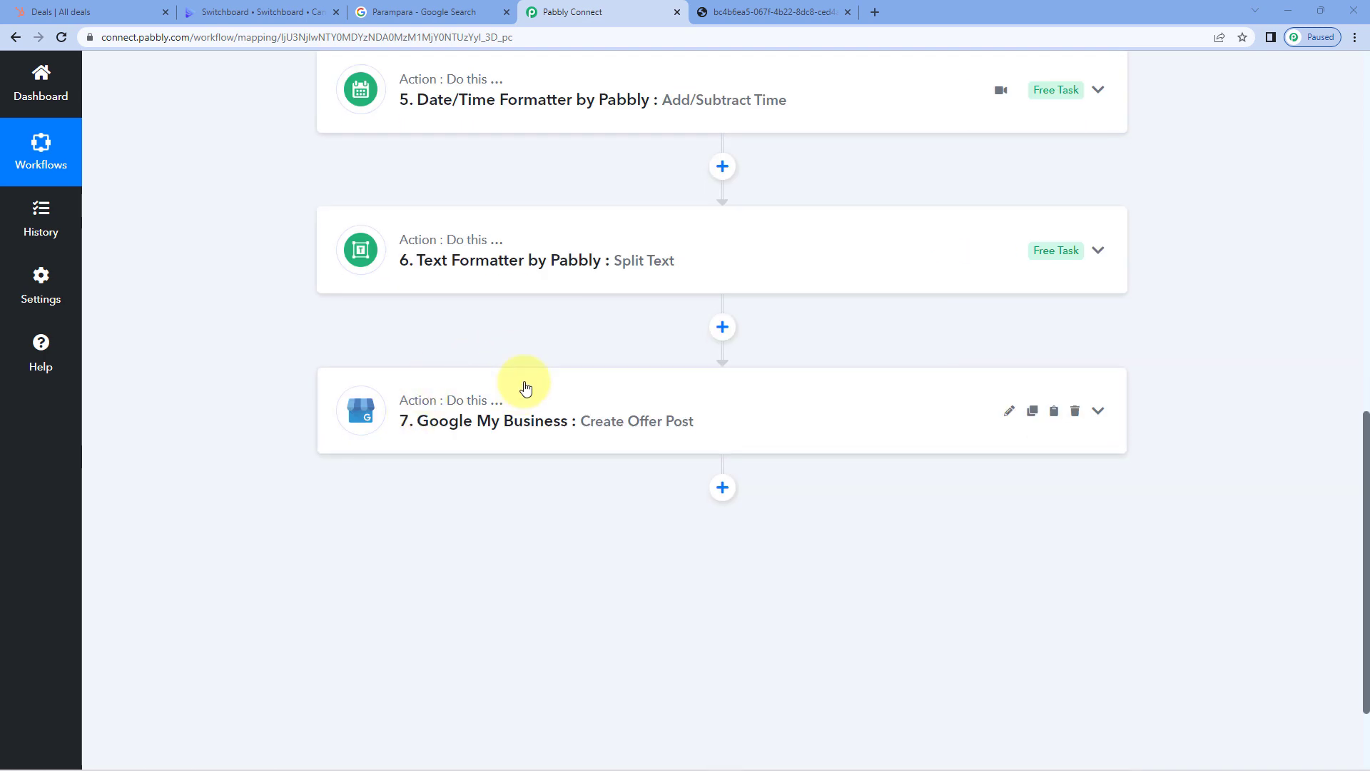
pyautogui.scroll(10, 636, 346)
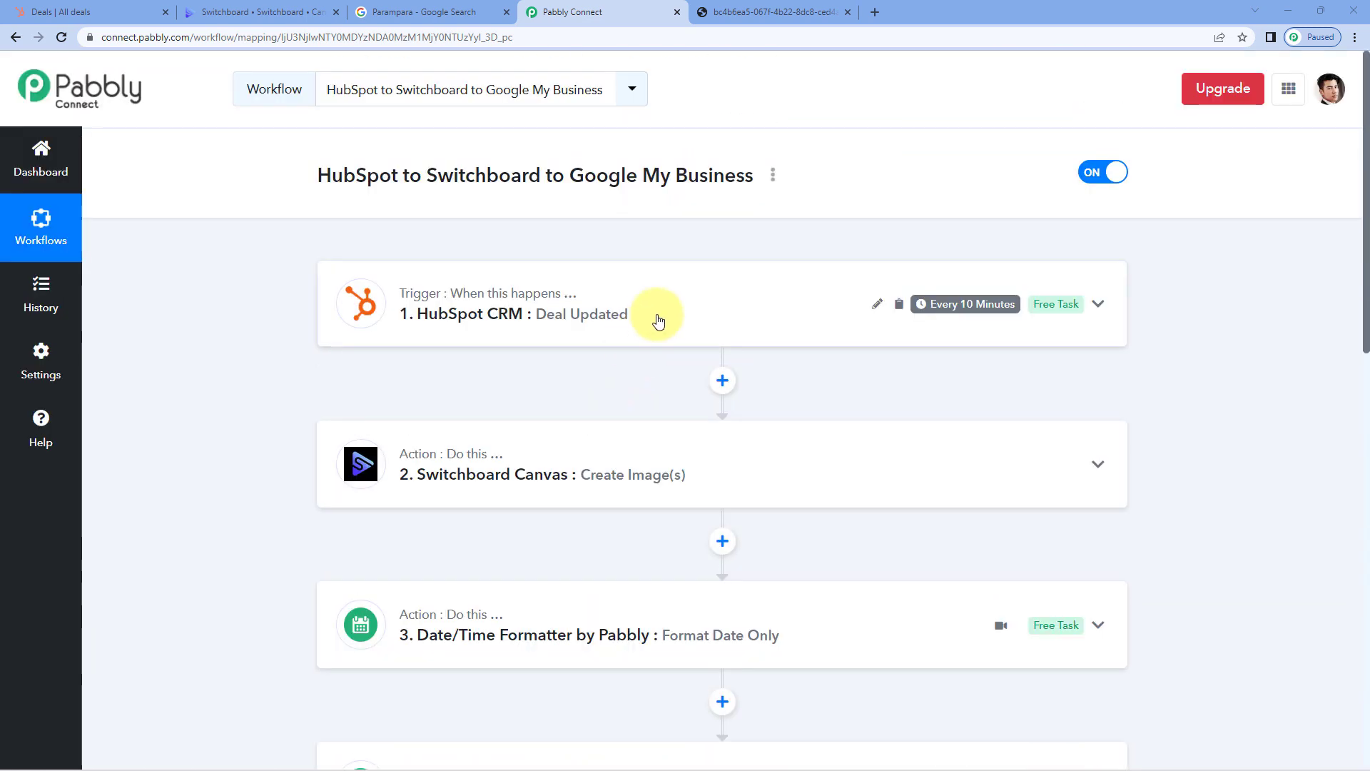
# - Expand the HubSpot CRM Deal Updated trigger and examine the Properties Dealstage label and value in its received response
pyautogui.click(658, 321)
pyautogui.scroll(-6, 280, 370)
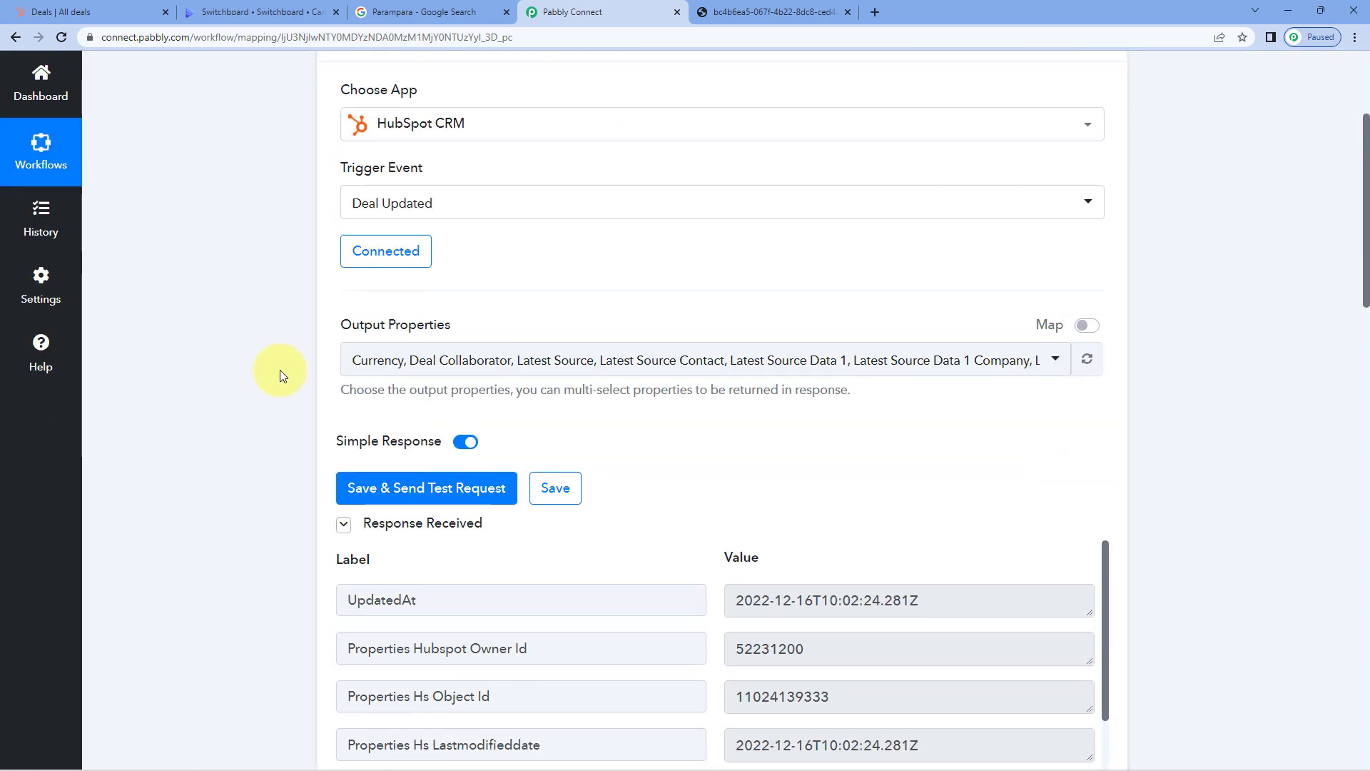
pyautogui.scroll(-10, 643, 339)
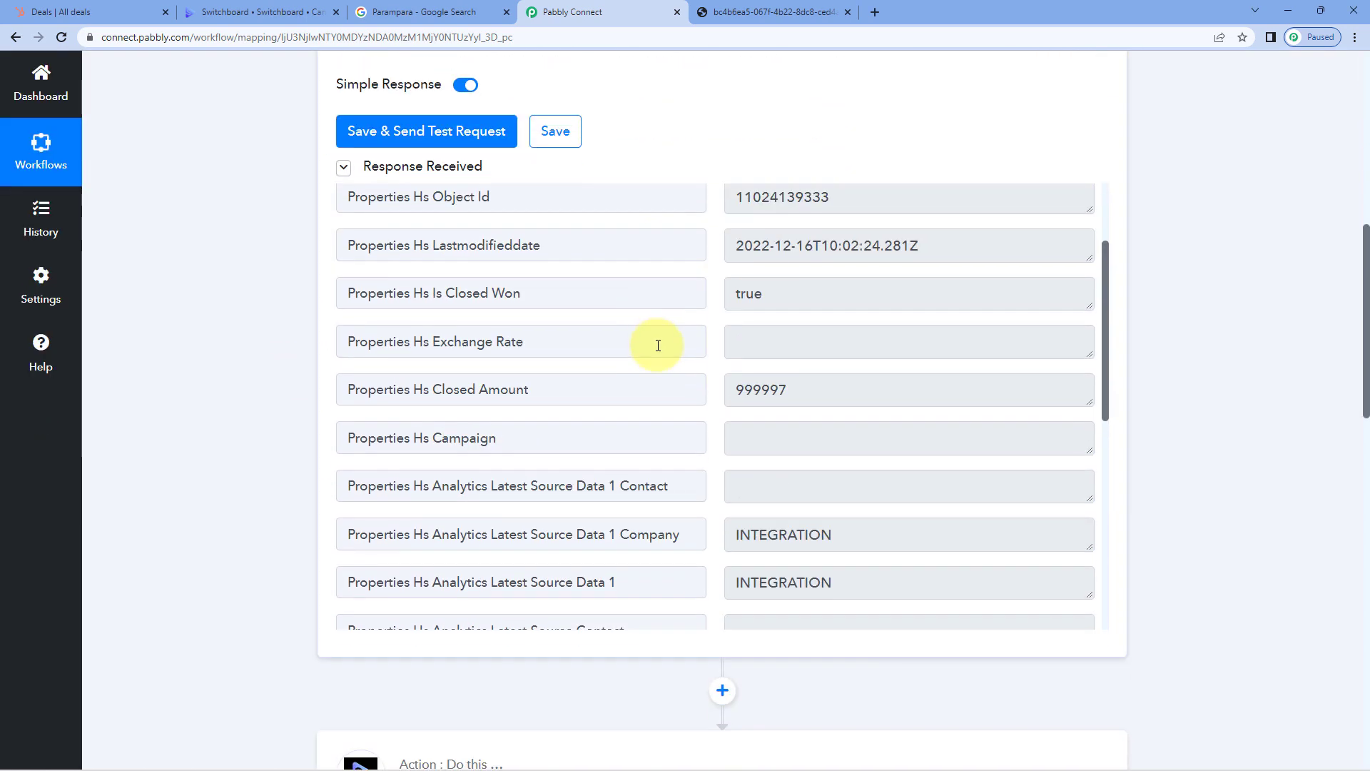
pyautogui.scroll(-2, 643, 347)
pyautogui.moveTo(585, 345); pyautogui.dragTo(464, 354)
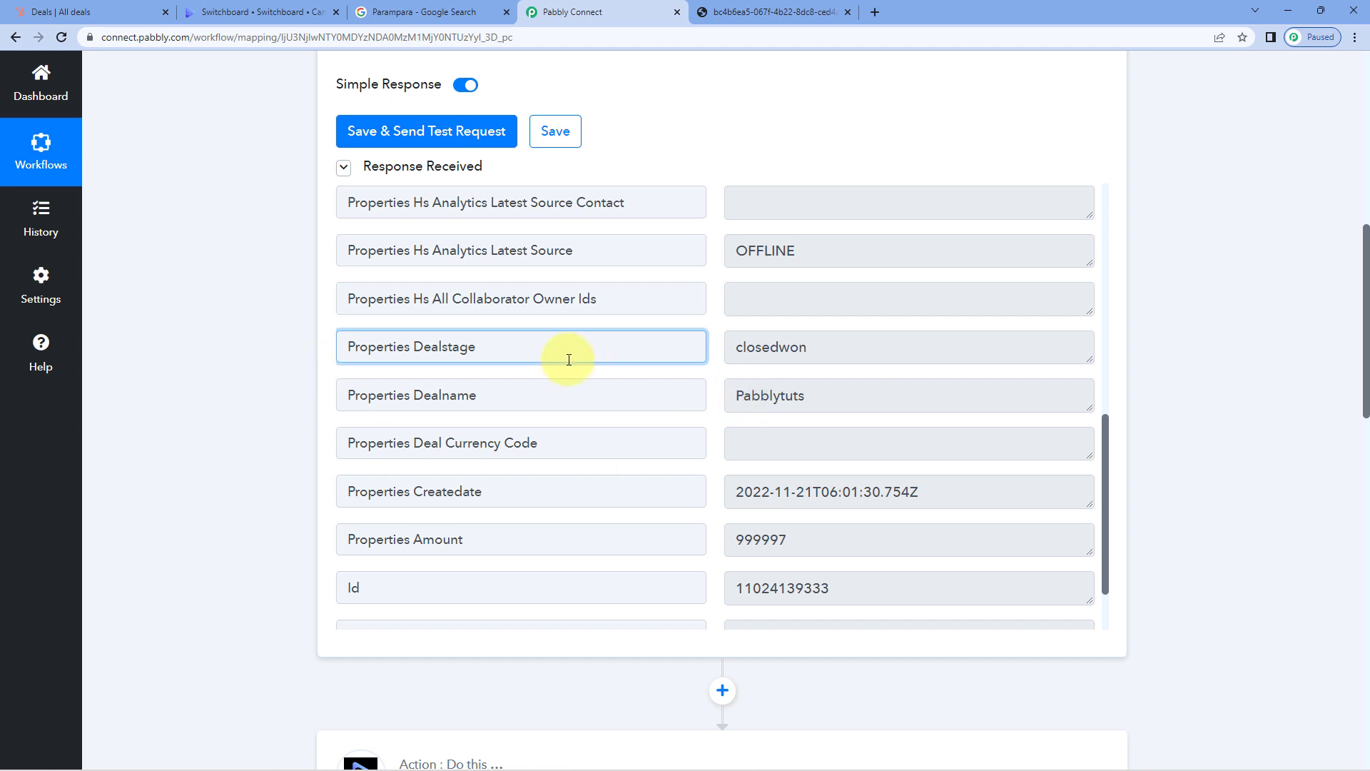
pyautogui.moveTo(820, 346); pyautogui.dragTo(715, 357)
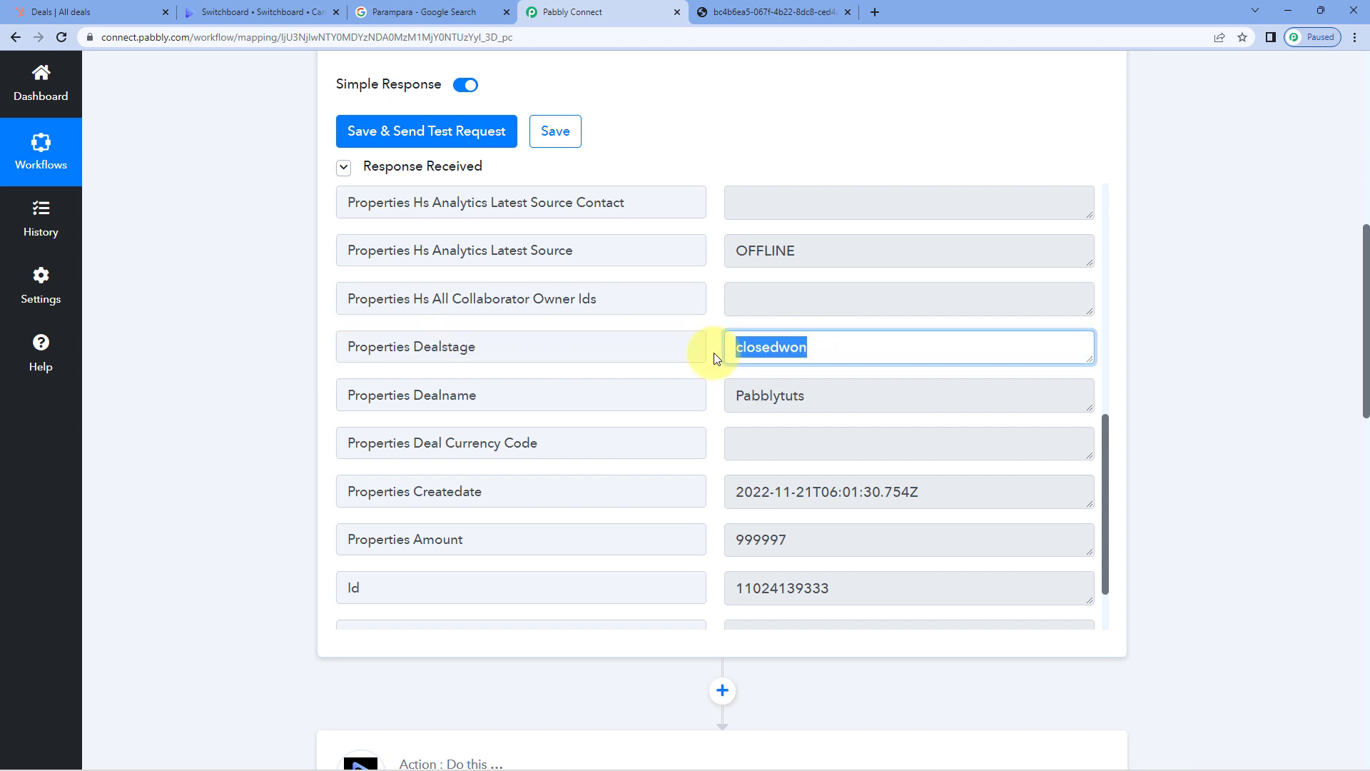
pyautogui.click(727, 166)
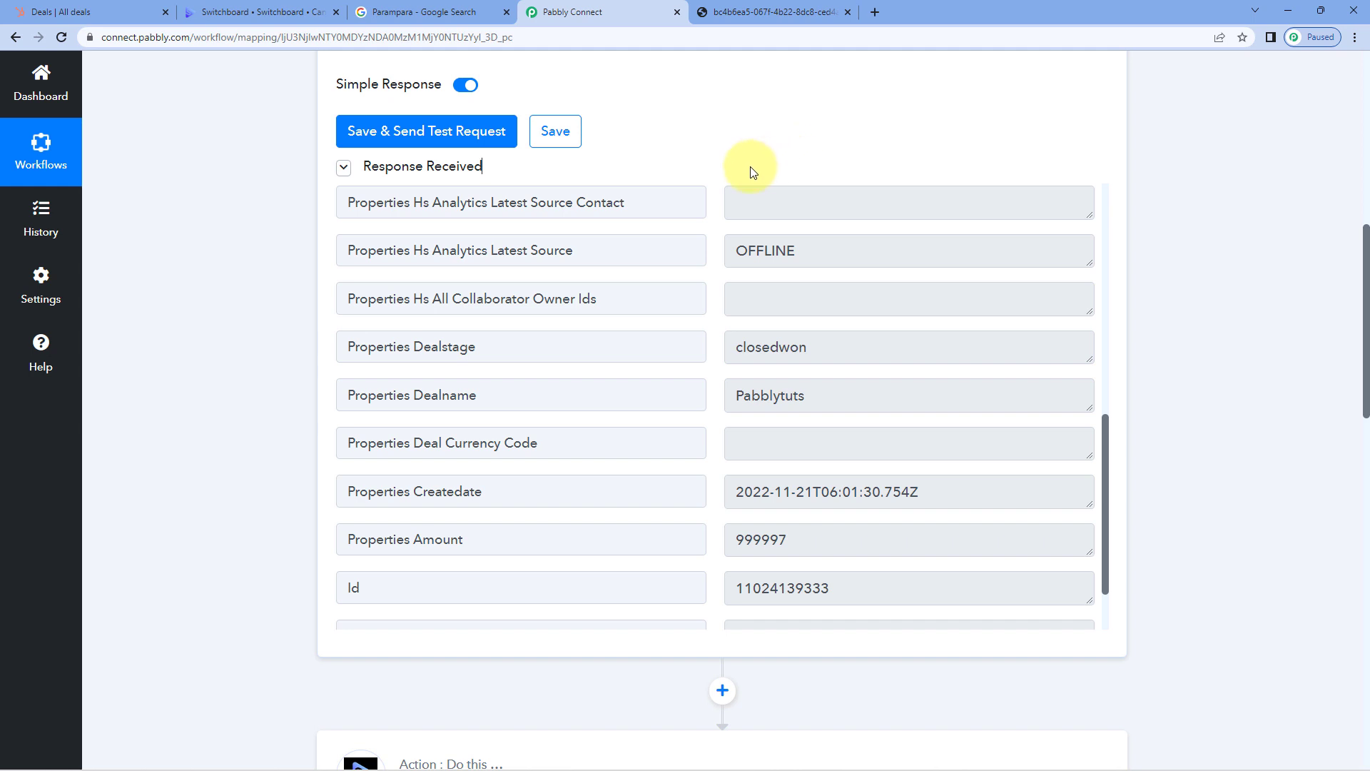
pyautogui.scroll(-1, 707, 148)
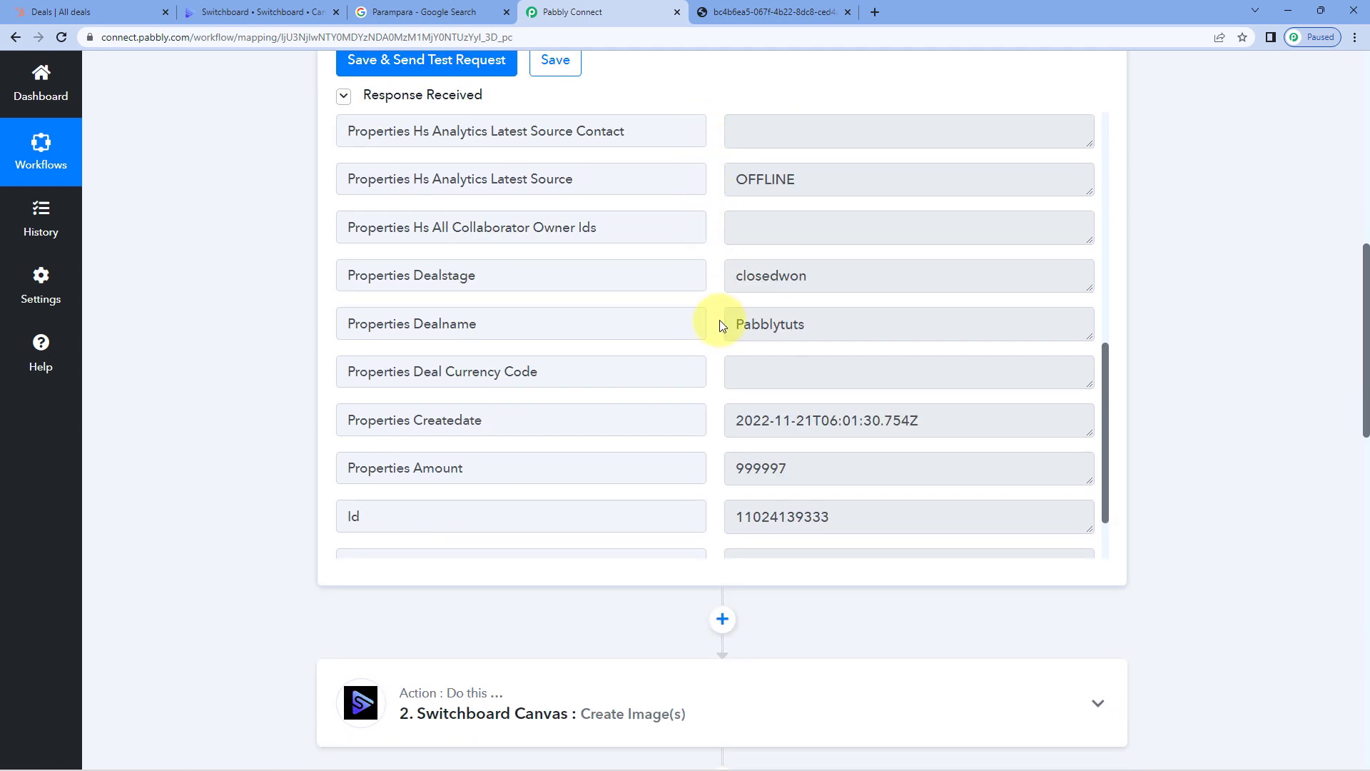
pyautogui.doubleClick(459, 275)
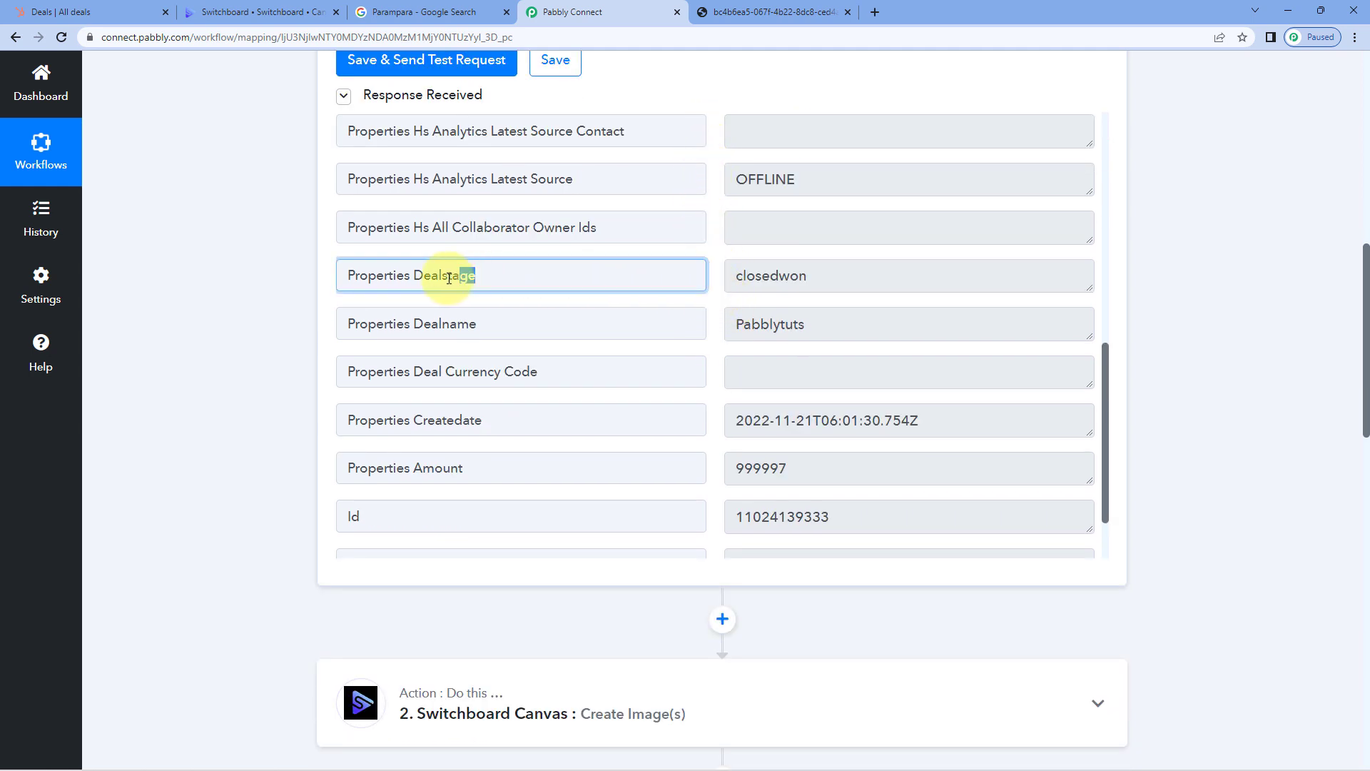
pyautogui.moveTo(828, 278); pyautogui.dragTo(716, 285)
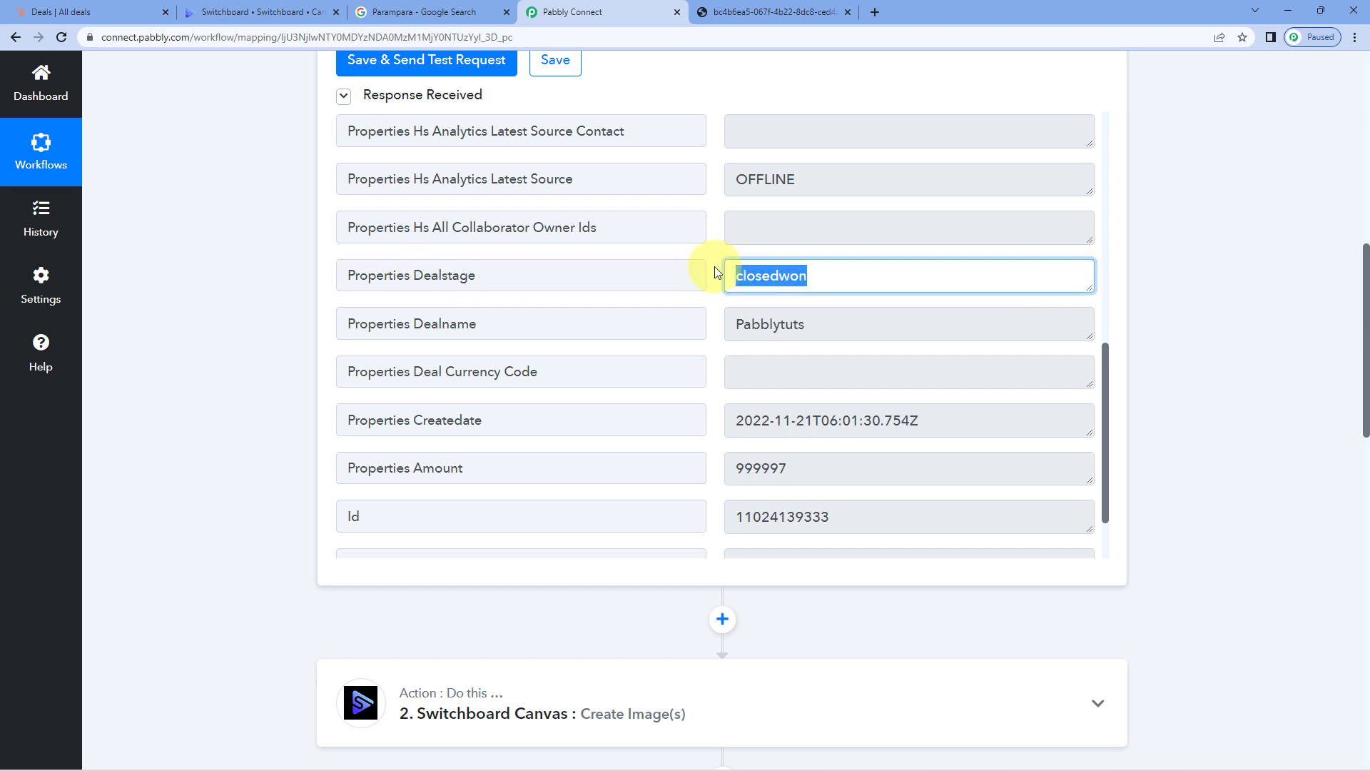
pyautogui.click(715, 271)
# - Insert a Filter by Pabbly action between the HubSpot CRM trigger and the Switchboard Canvas Create Image(s) step
pyautogui.scroll(-4, 294, 390)
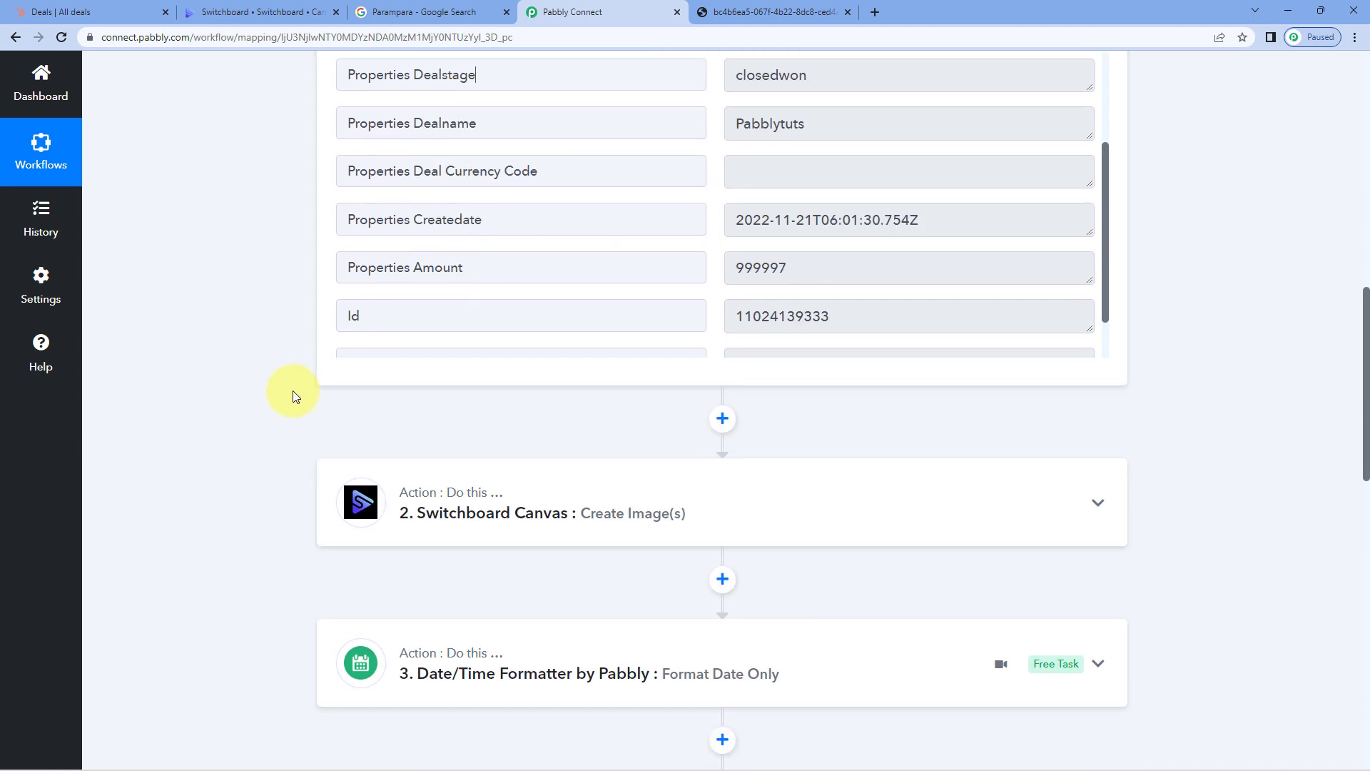
pyautogui.click(723, 334)
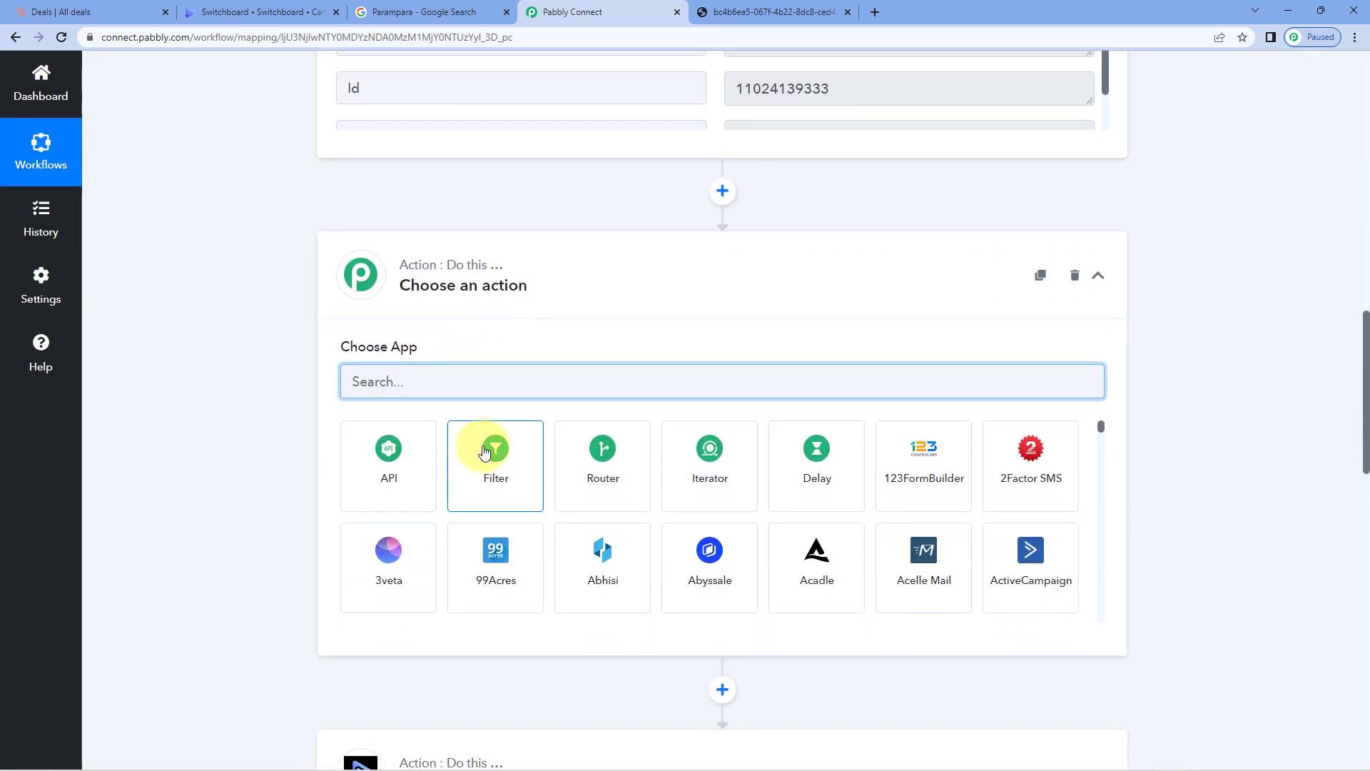
pyautogui.click(502, 426)
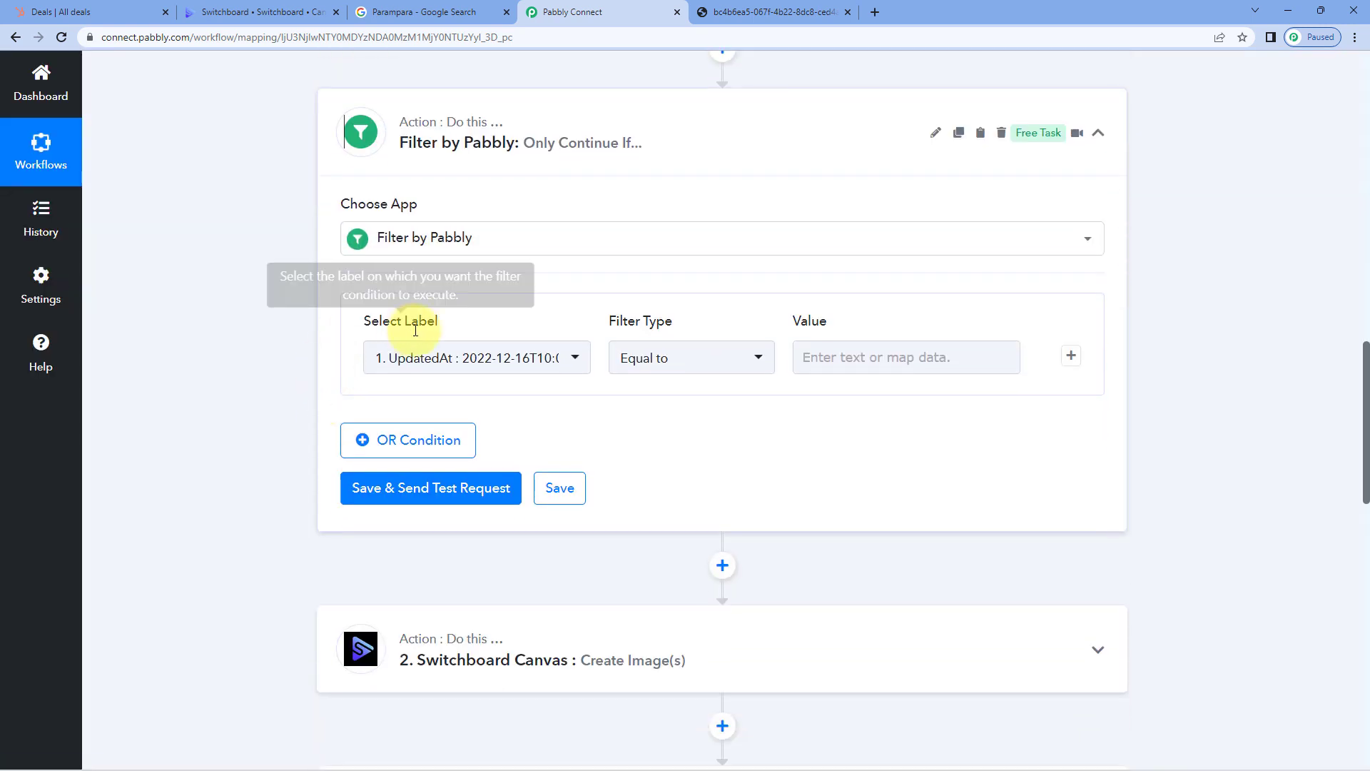
# - Set the filter condition's label to Properties Dealstage from the HubSpot CRM Deal Updated trigger
pyautogui.click(571, 367)
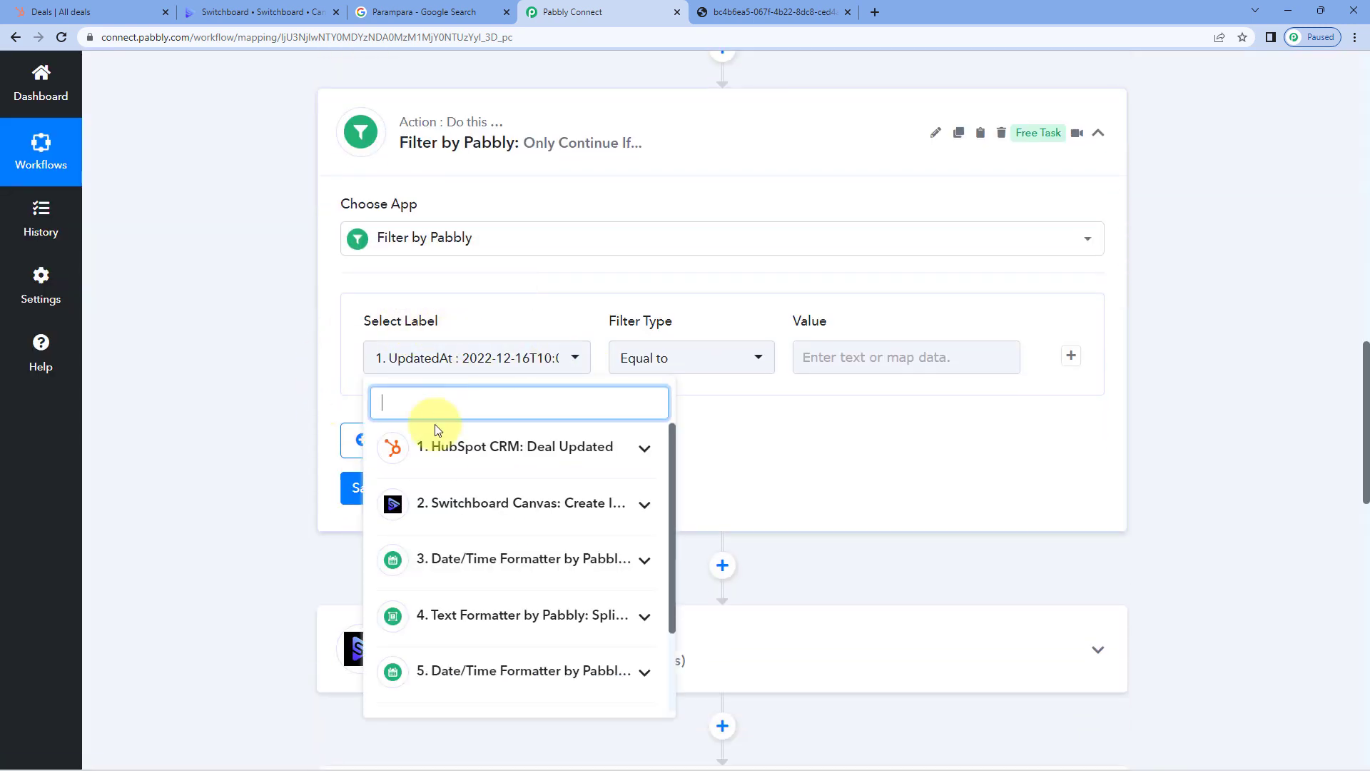
pyautogui.click(519, 444)
pyautogui.scroll(-4, 496, 548)
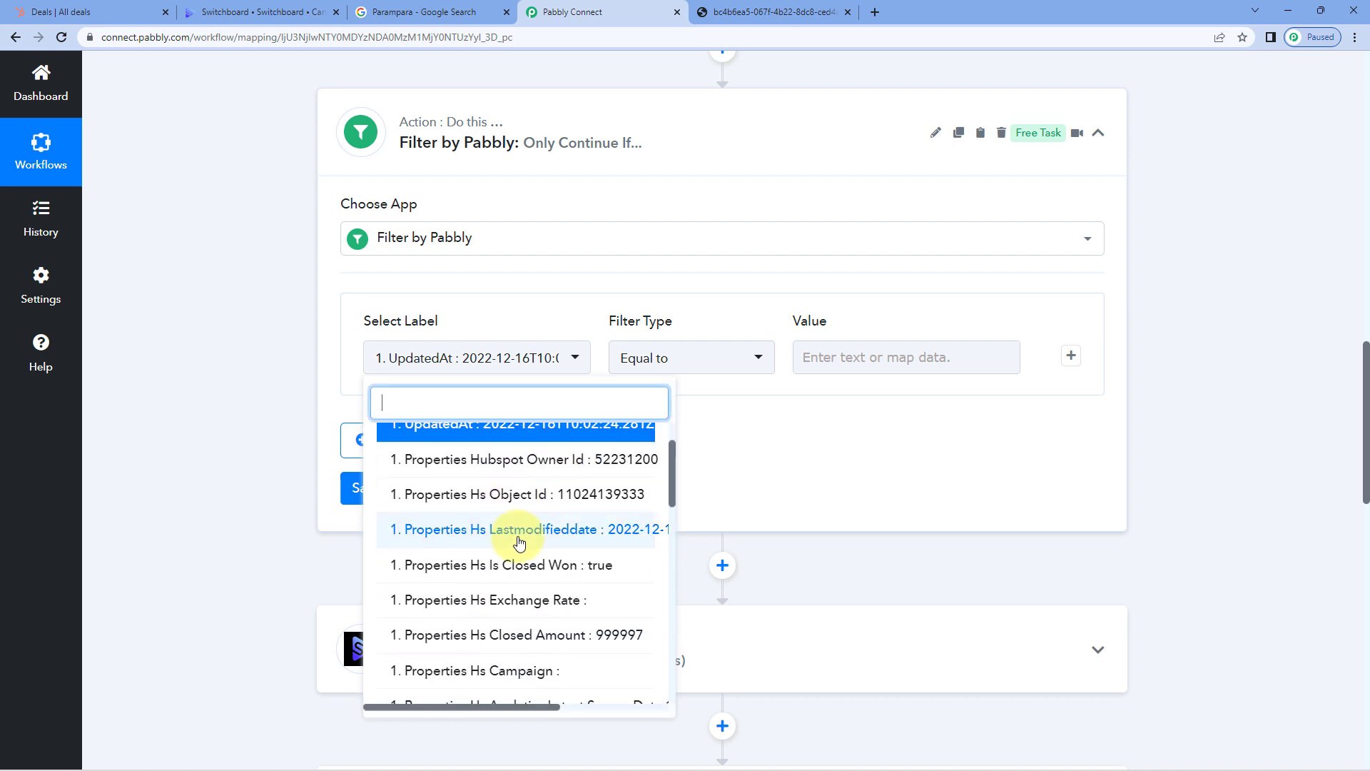
pyautogui.scroll(-2, 519, 543)
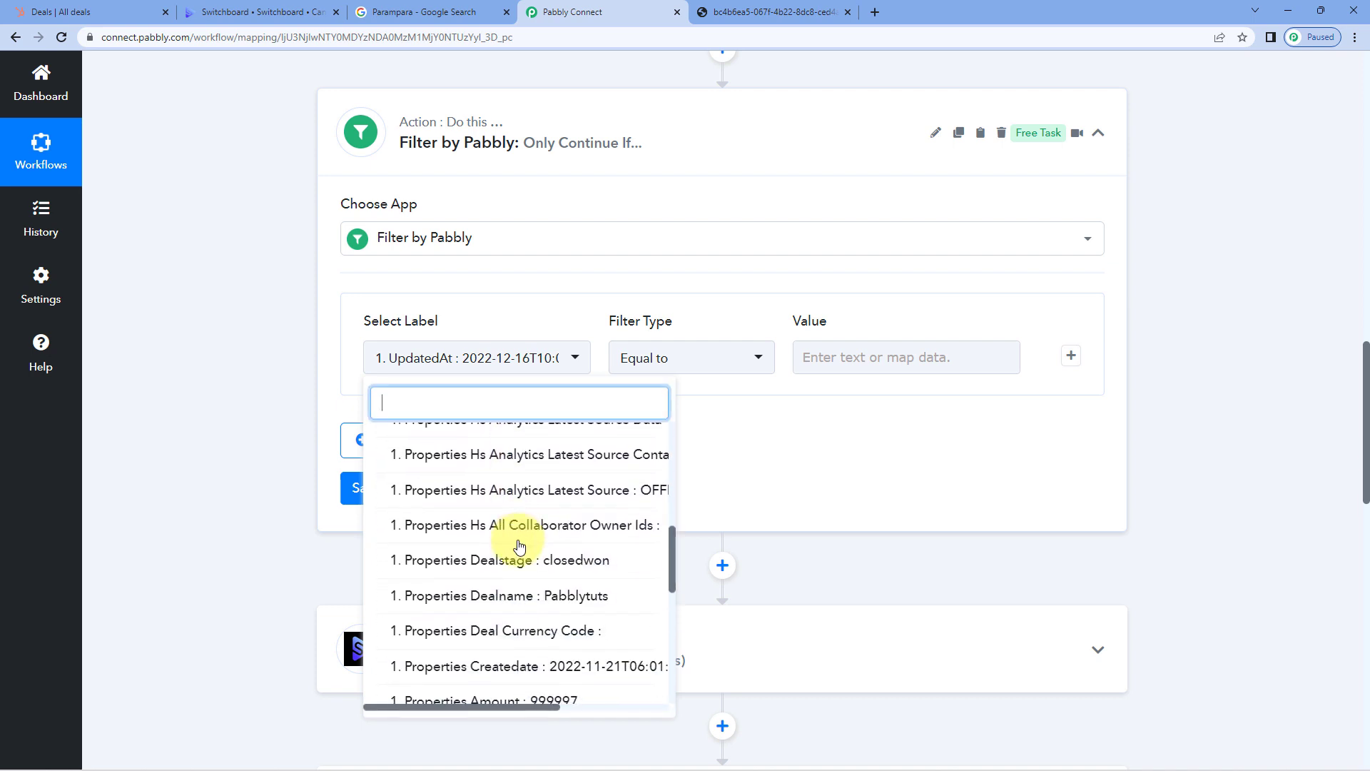
pyautogui.click(451, 561)
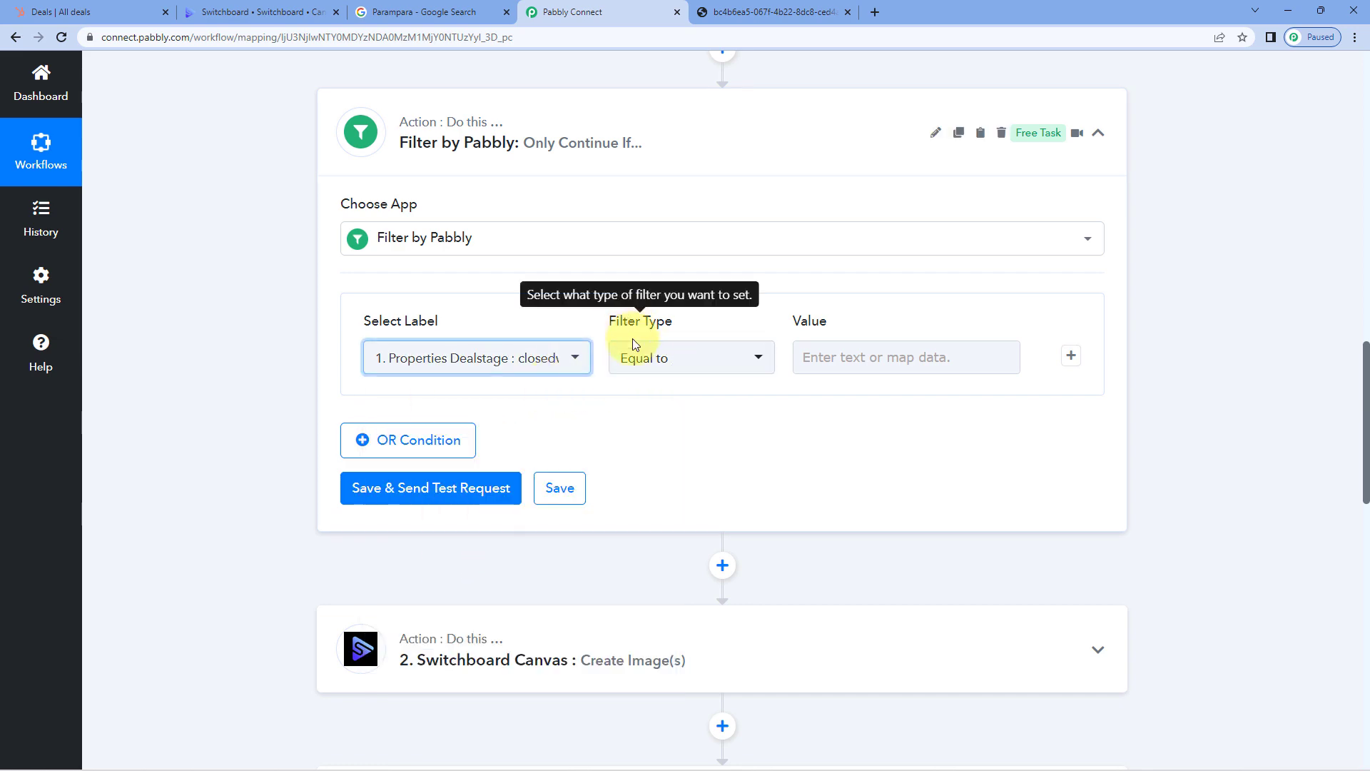
# - Copy the Properties Dealstage value from the trigger response and enter closedwon as the filter condition's value
pyautogui.scroll(8, 735, 285)
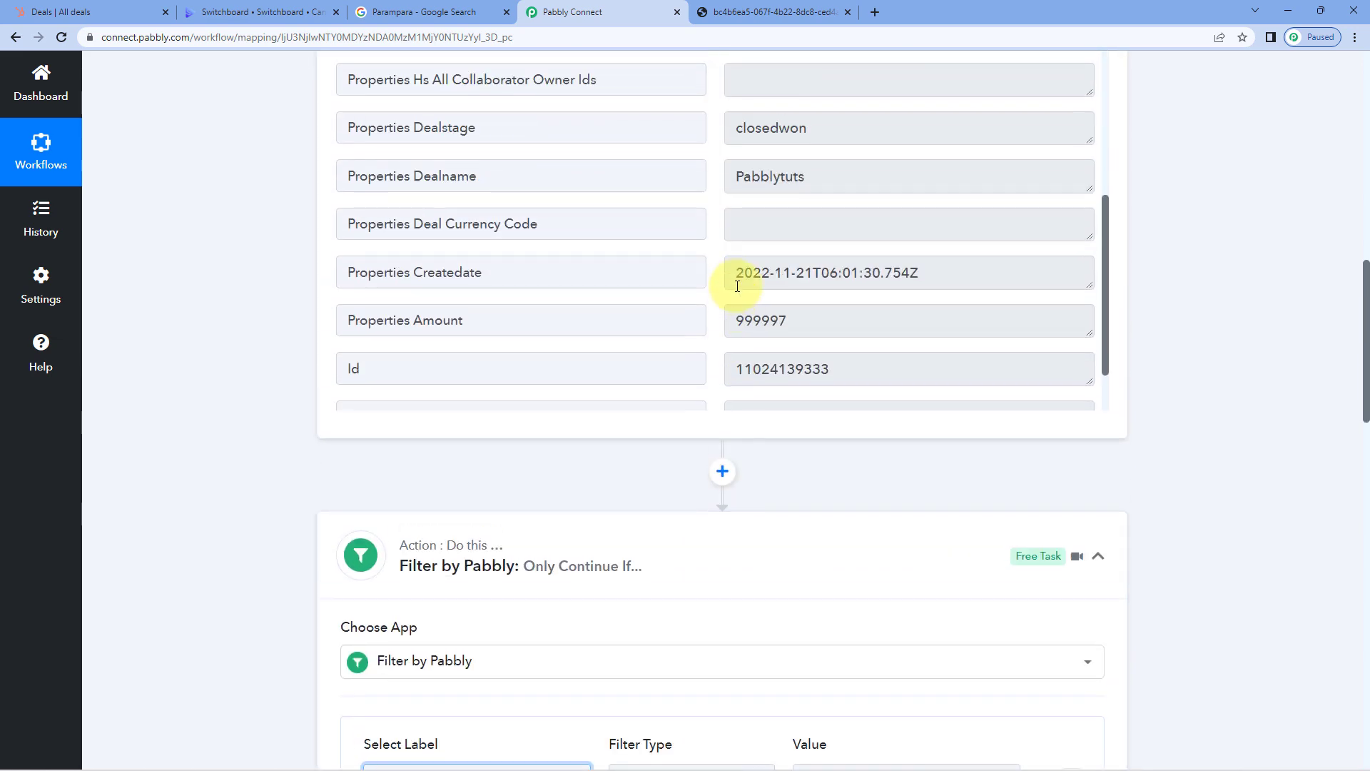
pyautogui.moveTo(810, 347); pyautogui.dragTo(718, 352)
pyautogui.rightClick(766, 347)
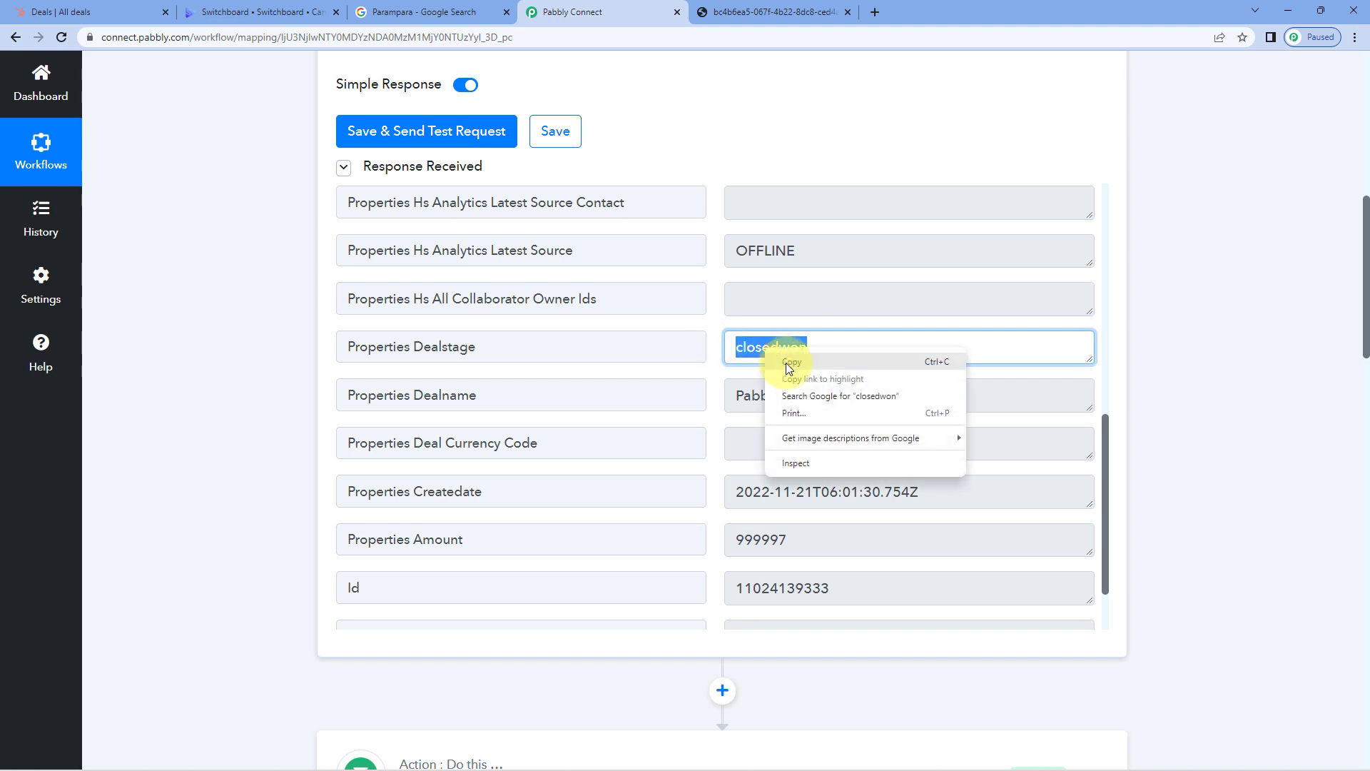
pyautogui.click(792, 358)
pyautogui.scroll(-2, 849, 386)
pyautogui.scroll(-7, 811, 336)
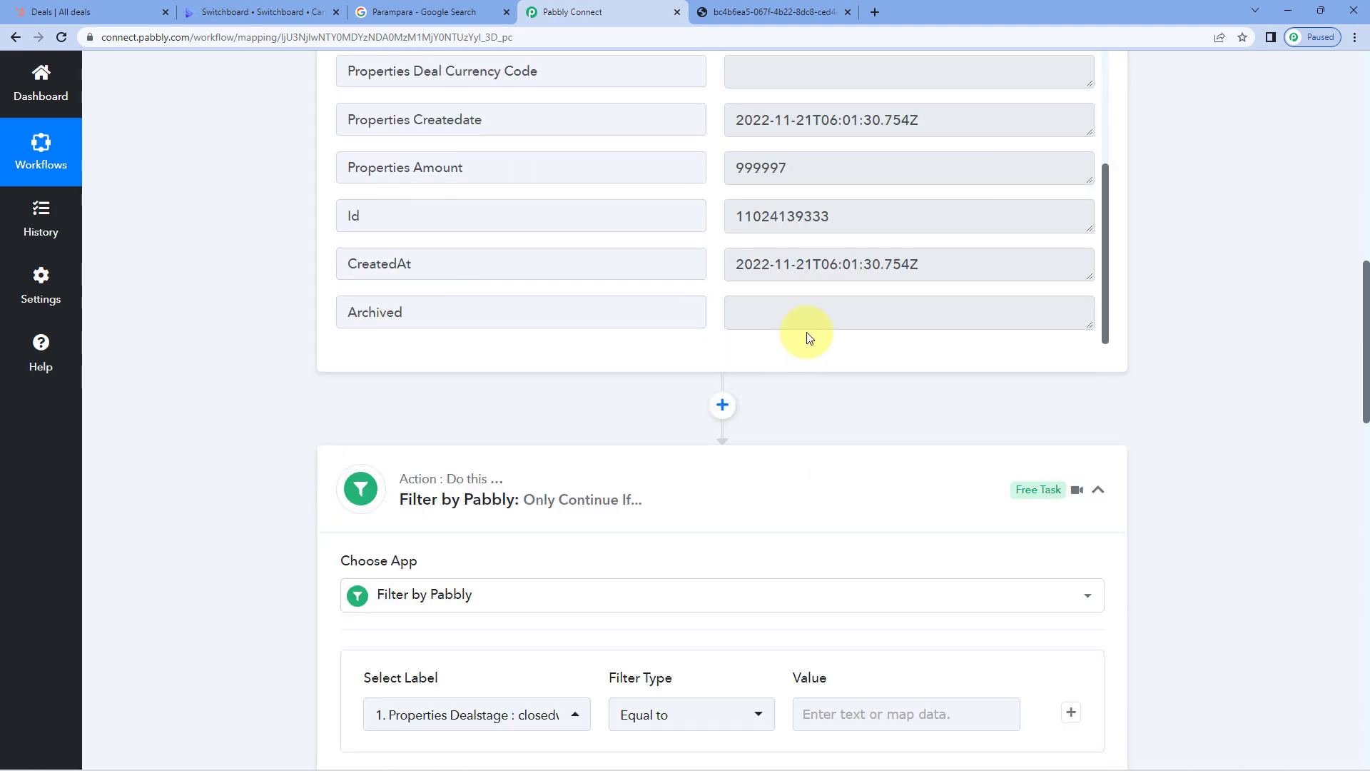
pyautogui.click(827, 428)
pyautogui.hotkey('ctrl', 'v')
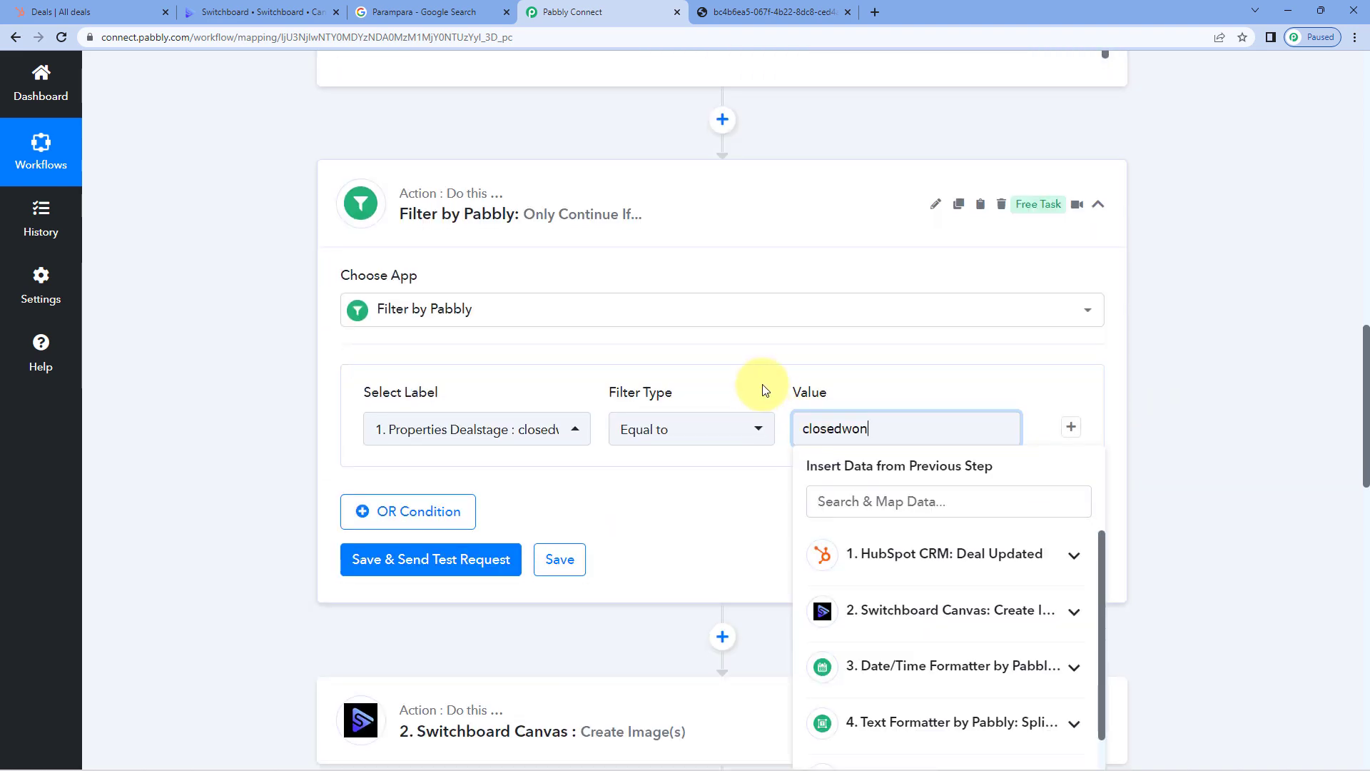
# - Save the Filter by Pabbly condition and send a test request to check it against the deal data
pyautogui.click(483, 547)
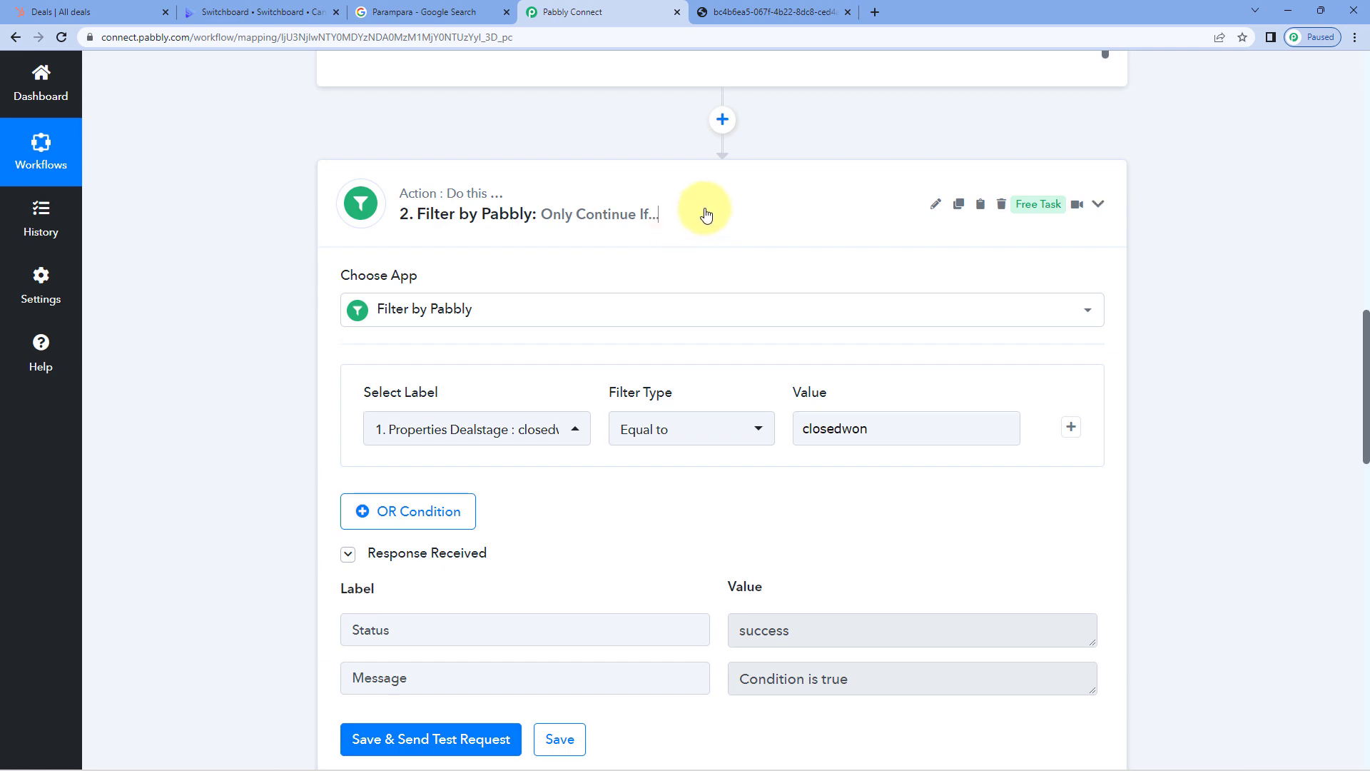
# - Review the Properties Dealstage entry in the HubSpot CRM trigger response against the filter step, and collapse the Deal Updated trigger
pyautogui.scroll(6, 707, 243)
pyautogui.moveTo(856, 269); pyautogui.dragTo(319, 266)
pyautogui.click(259, 316)
pyautogui.scroll(-6, 259, 316)
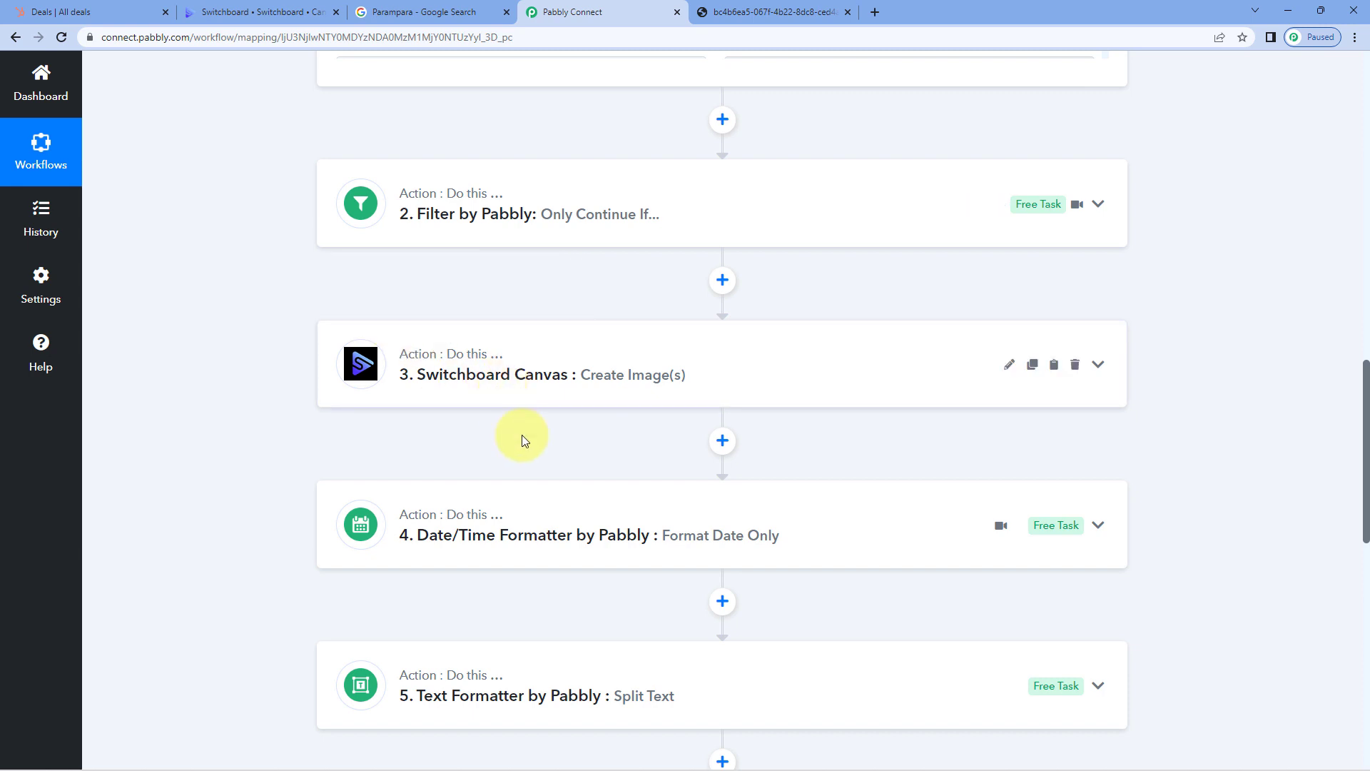
pyautogui.scroll(6, 750, 278)
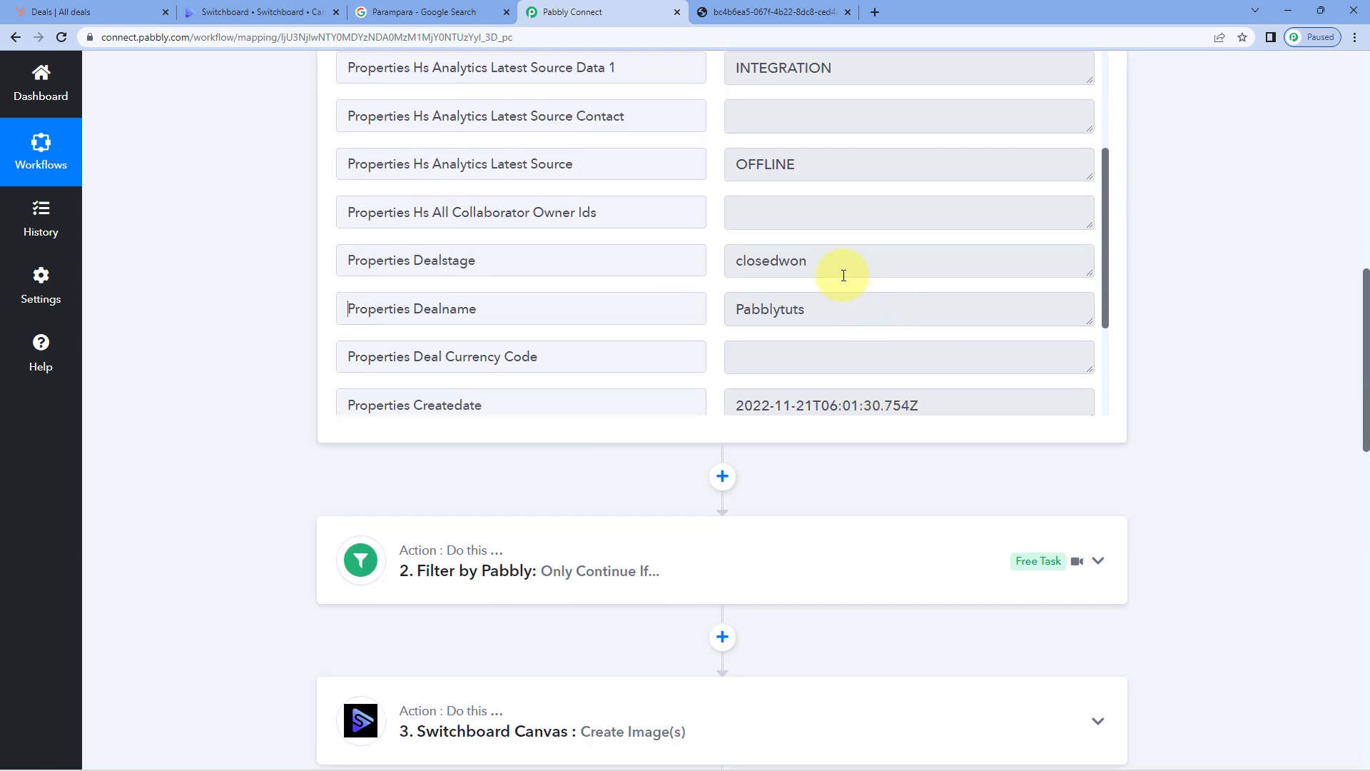
pyautogui.moveTo(842, 273); pyautogui.dragTo(717, 283)
pyautogui.click(718, 284)
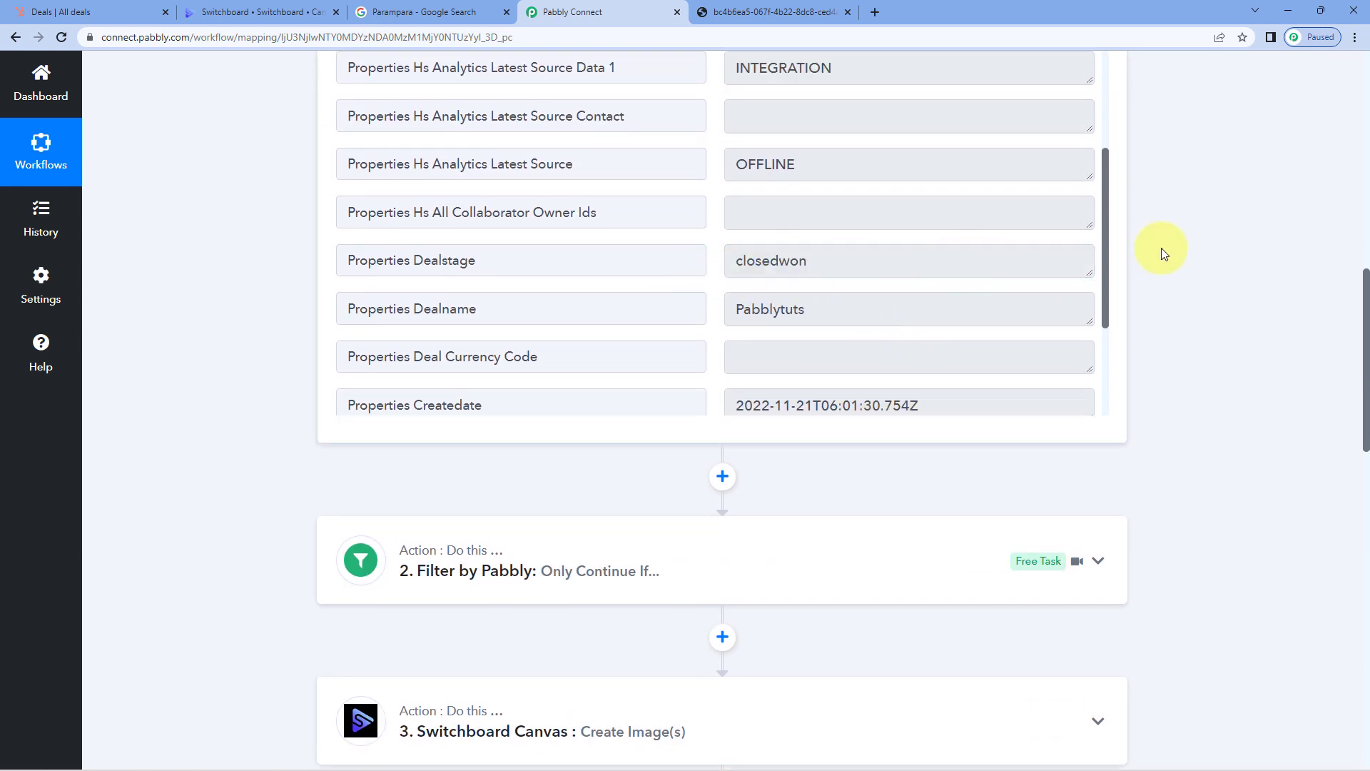
pyautogui.scroll(10, 1222, 267)
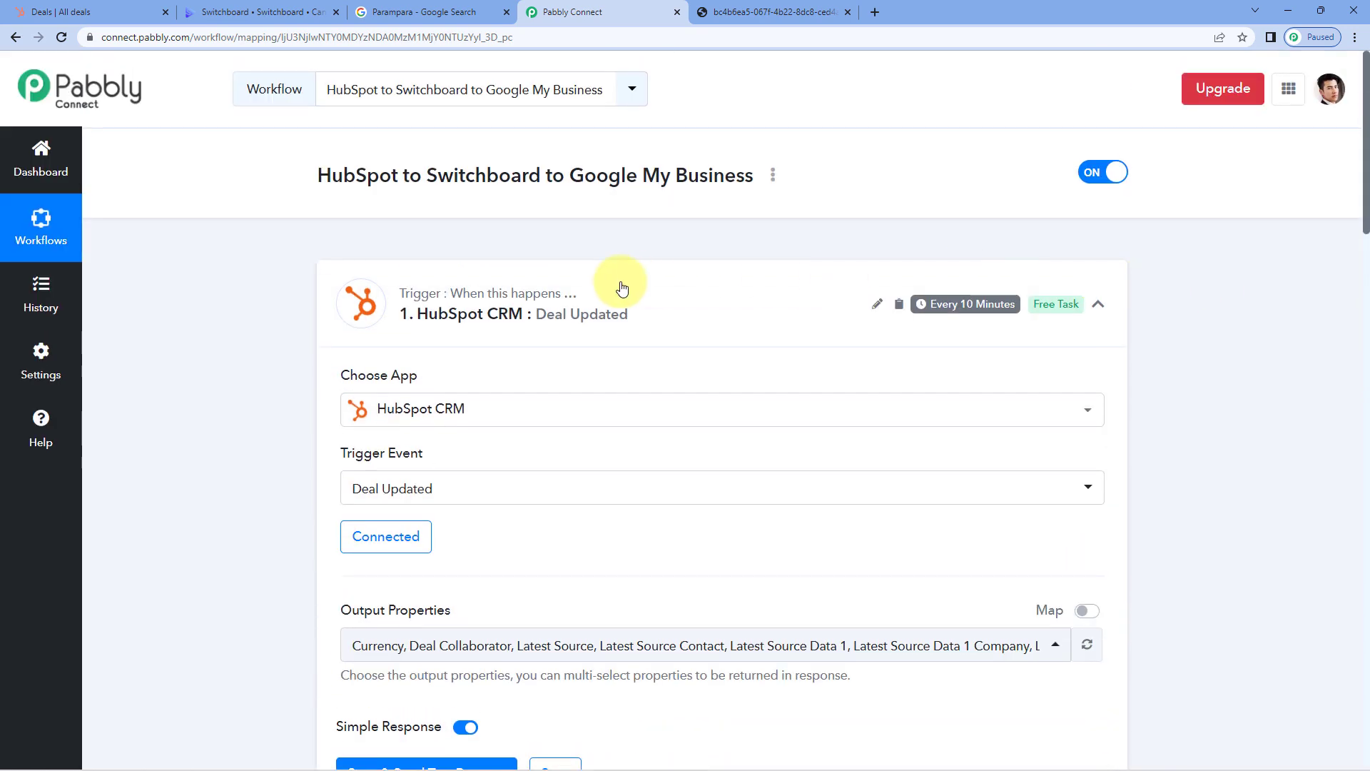
pyautogui.click(670, 288)
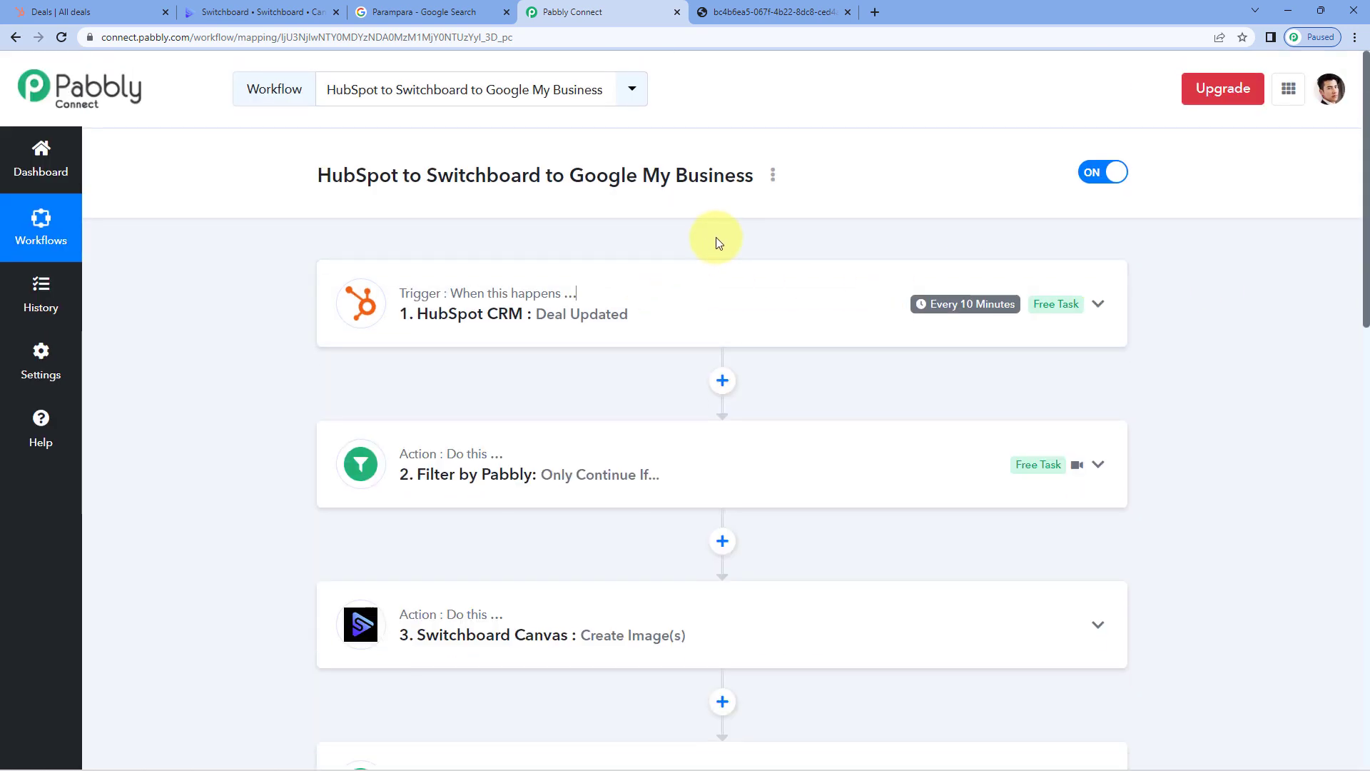